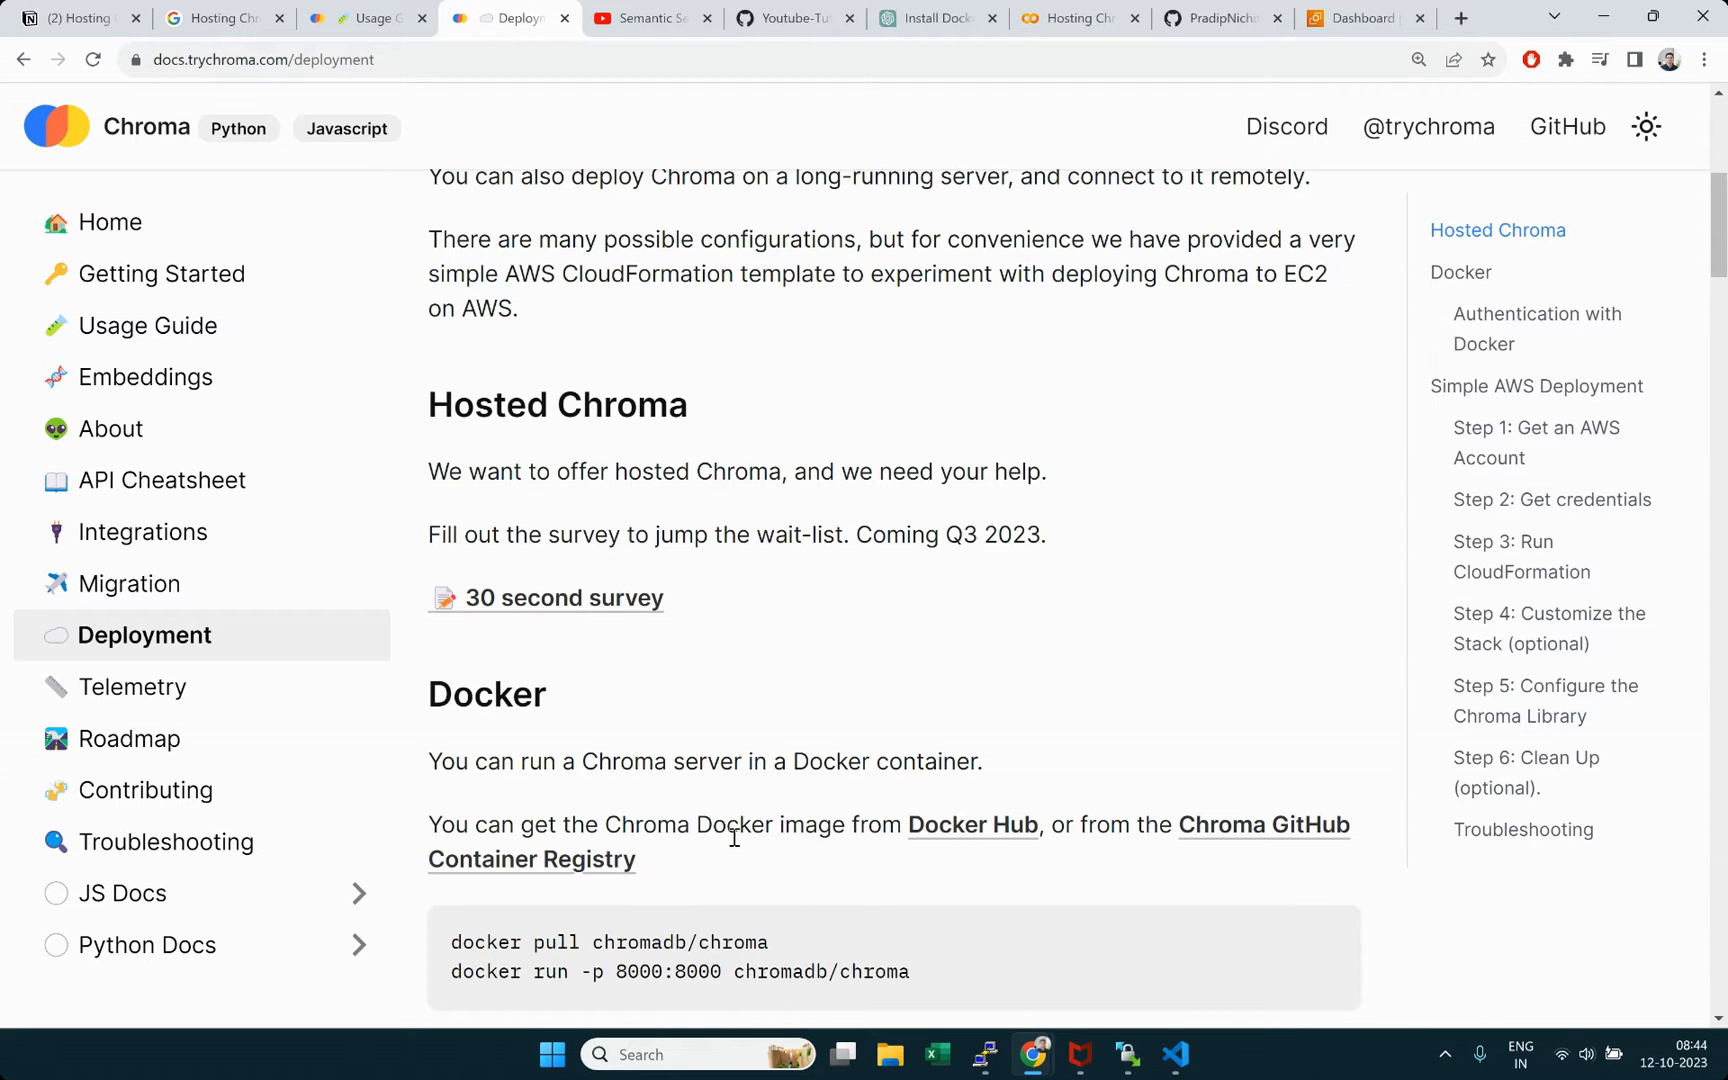
Step: Switch to the YouTube video on semantic search with Chroma DB and highlight its title
left_click(643, 15)
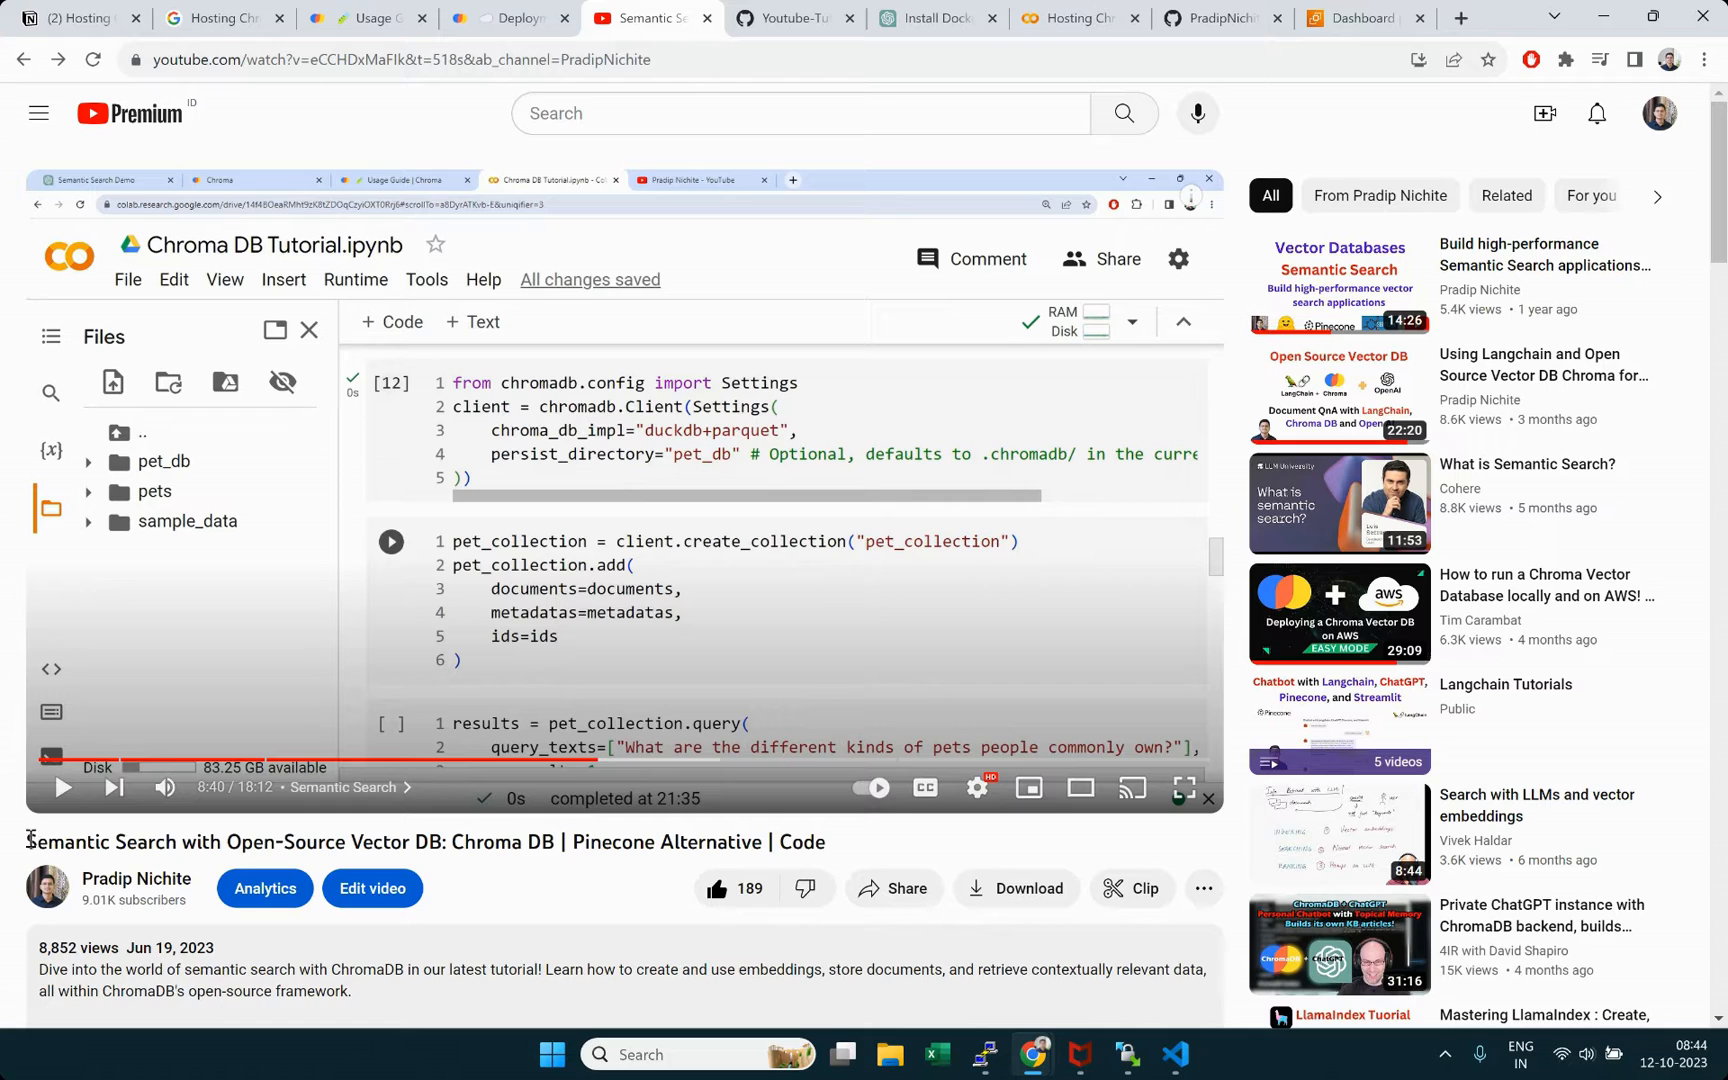
left_click_drag(30, 838, 868, 846)
left_click(872, 850)
Step: Review the install, collection and query cells of Chroma_DB_Tutorial.ipynb on GitHub, highlighting the chromadb install line
left_click(803, 8)
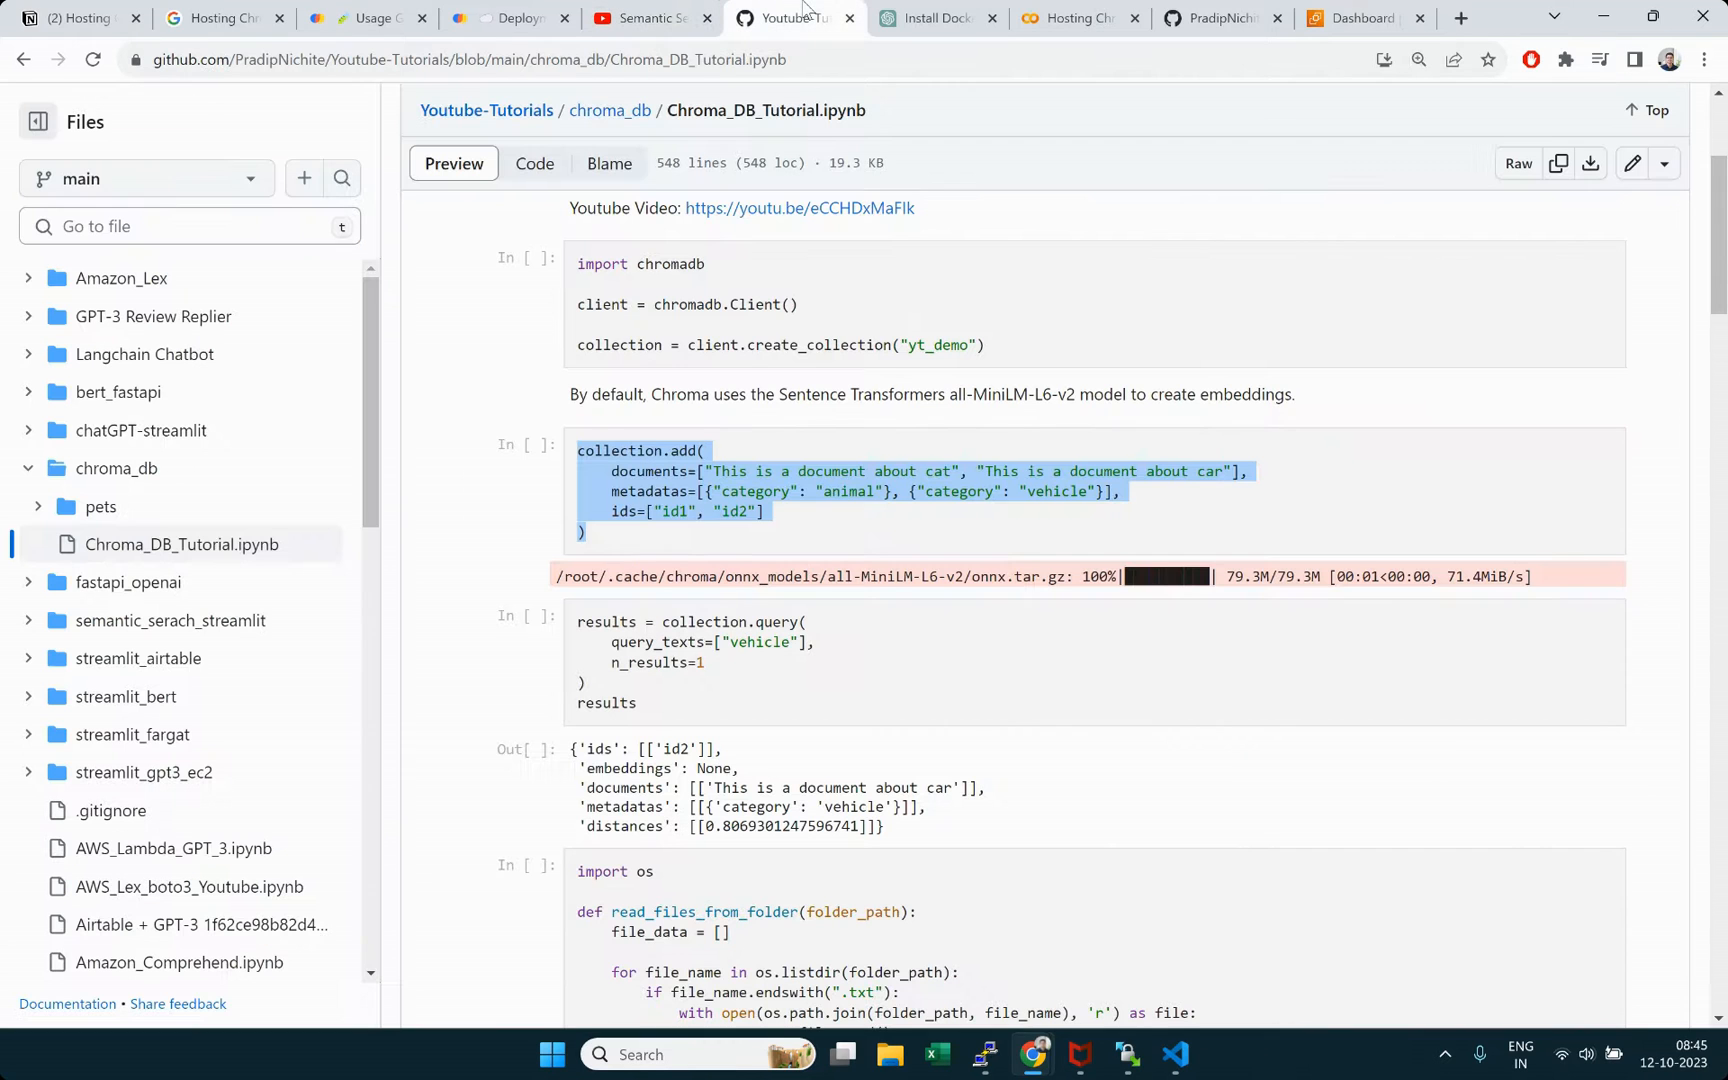
left_click(800, 552)
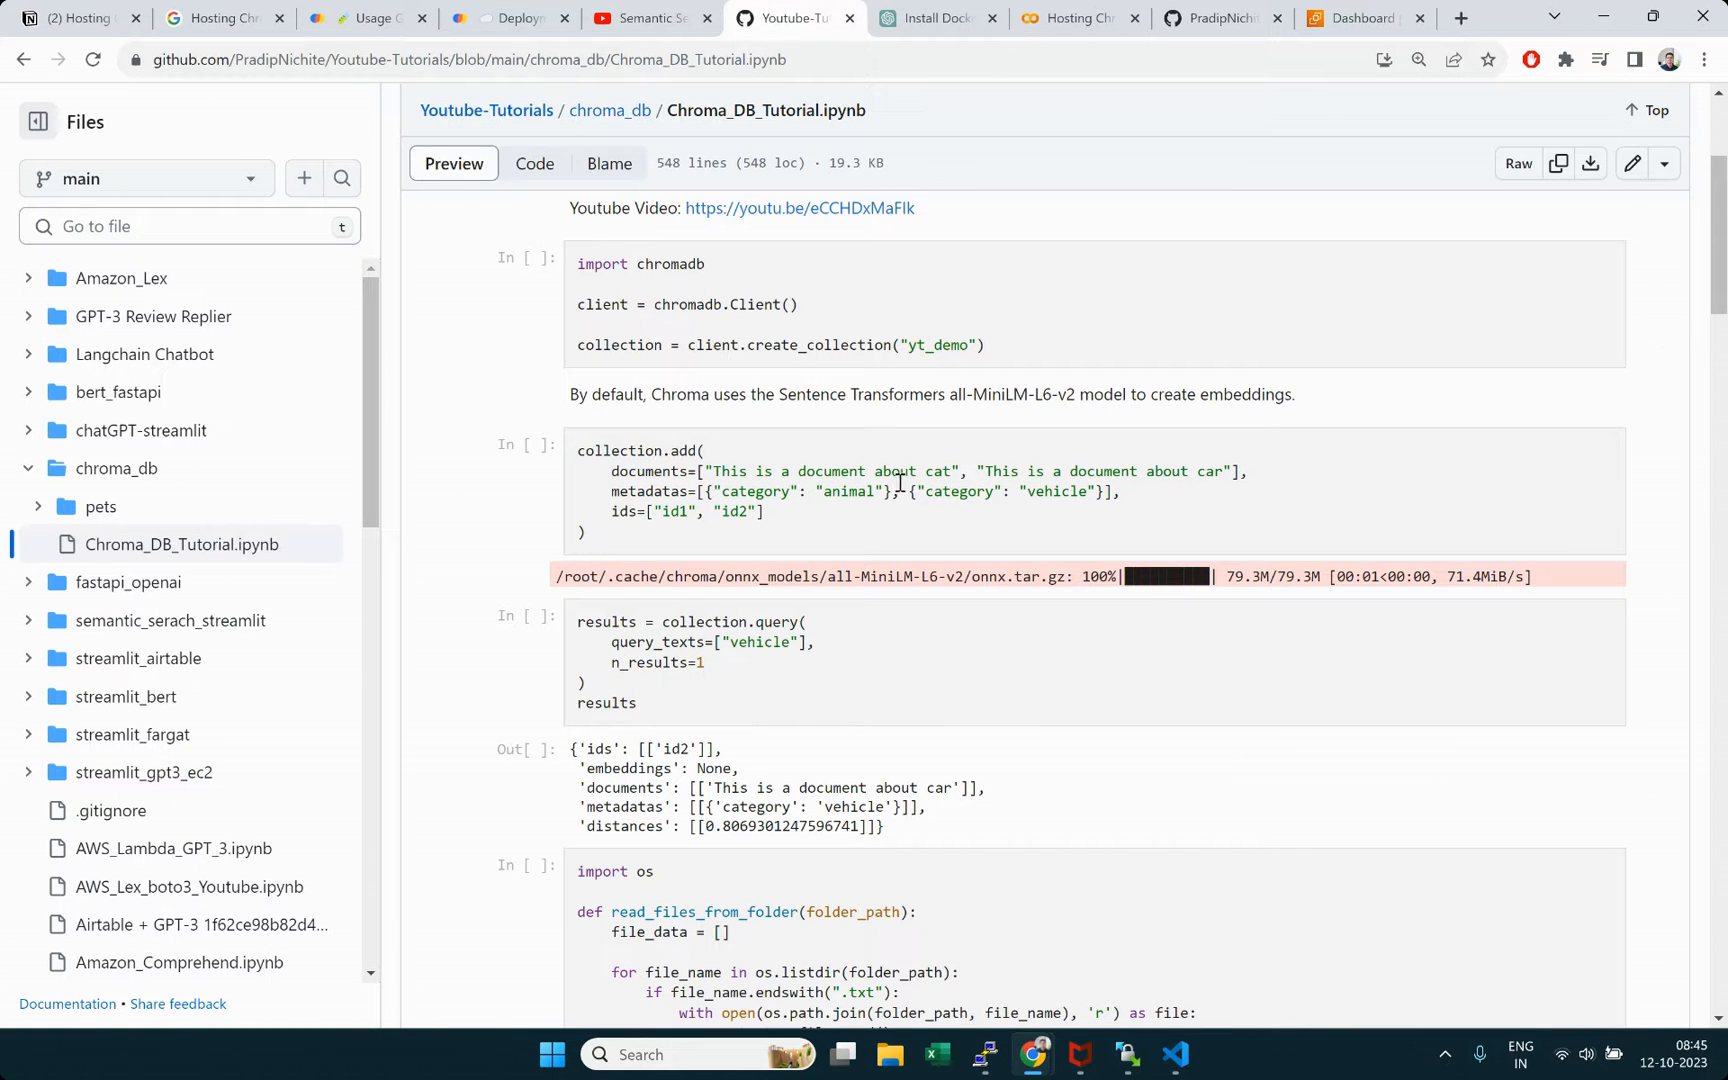
mouse_move(1725, 196)
left_mouse_down()
mouse_move(1725, 140)
mouse_move(1725, 328)
mouse_move(1725, 183)
left_mouse_up()
scroll(917, 539, "down", 2)
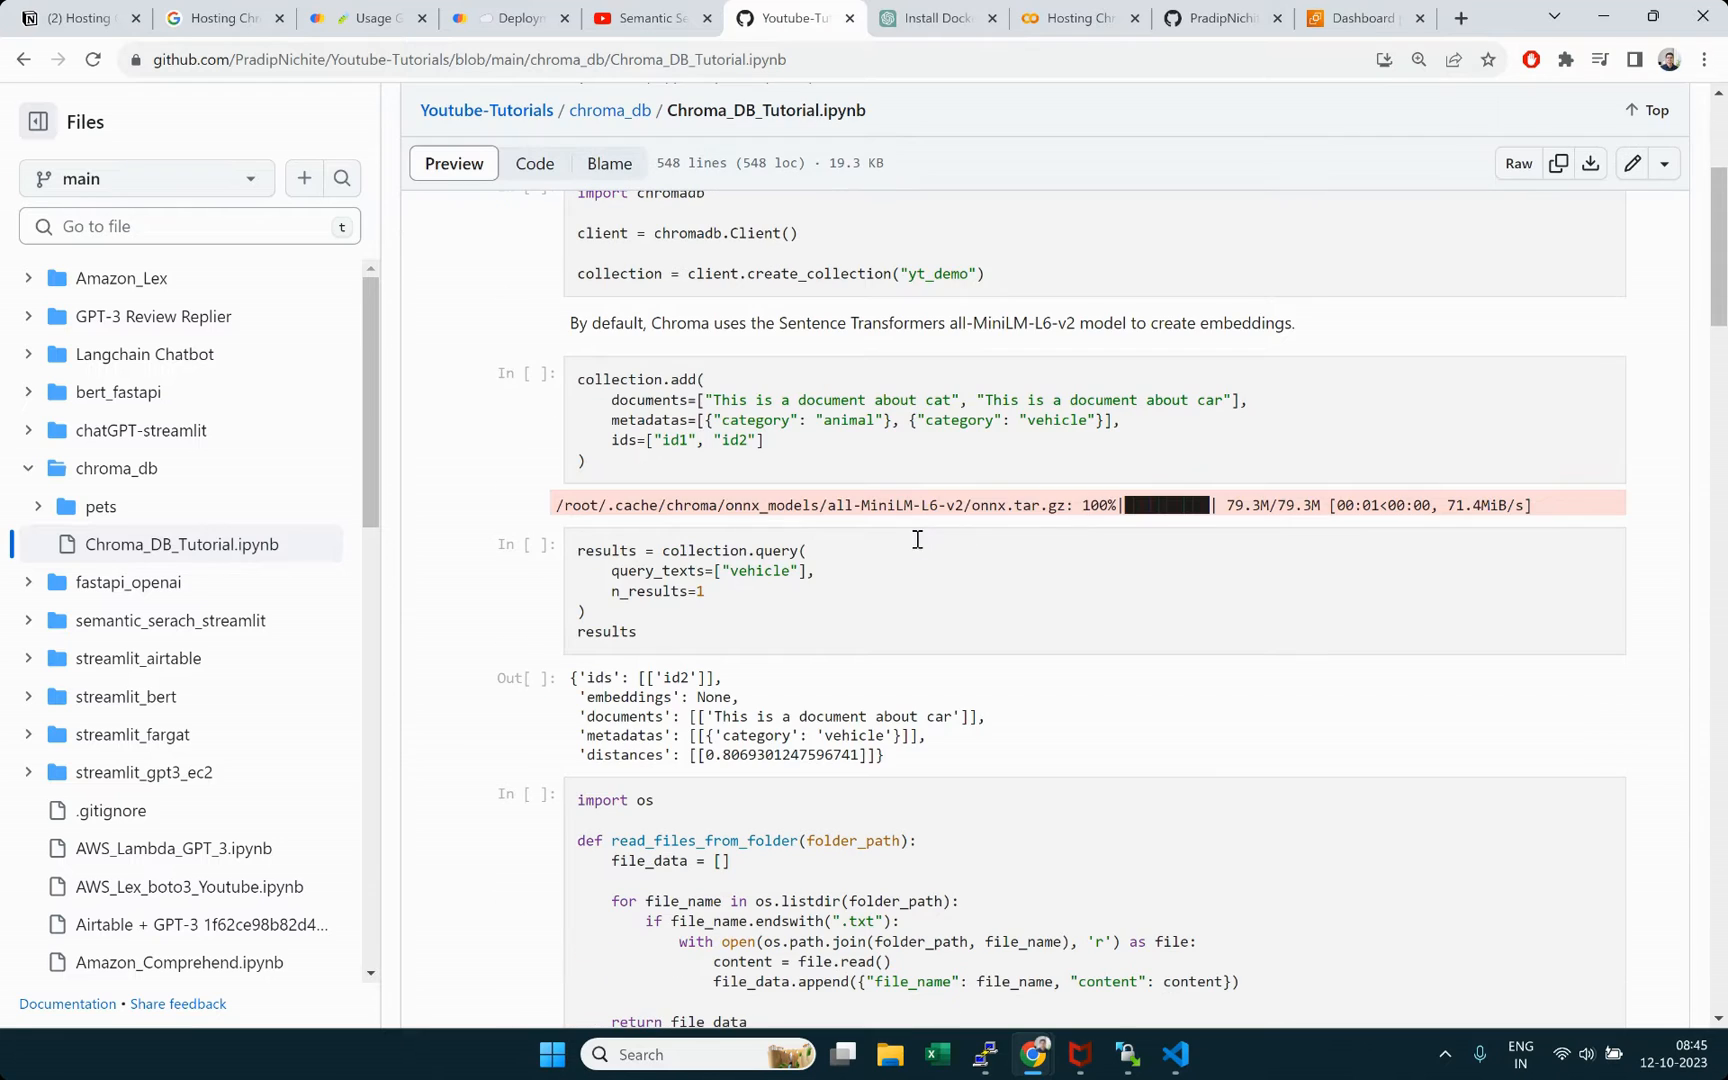
scroll(937, 593, "up", 3)
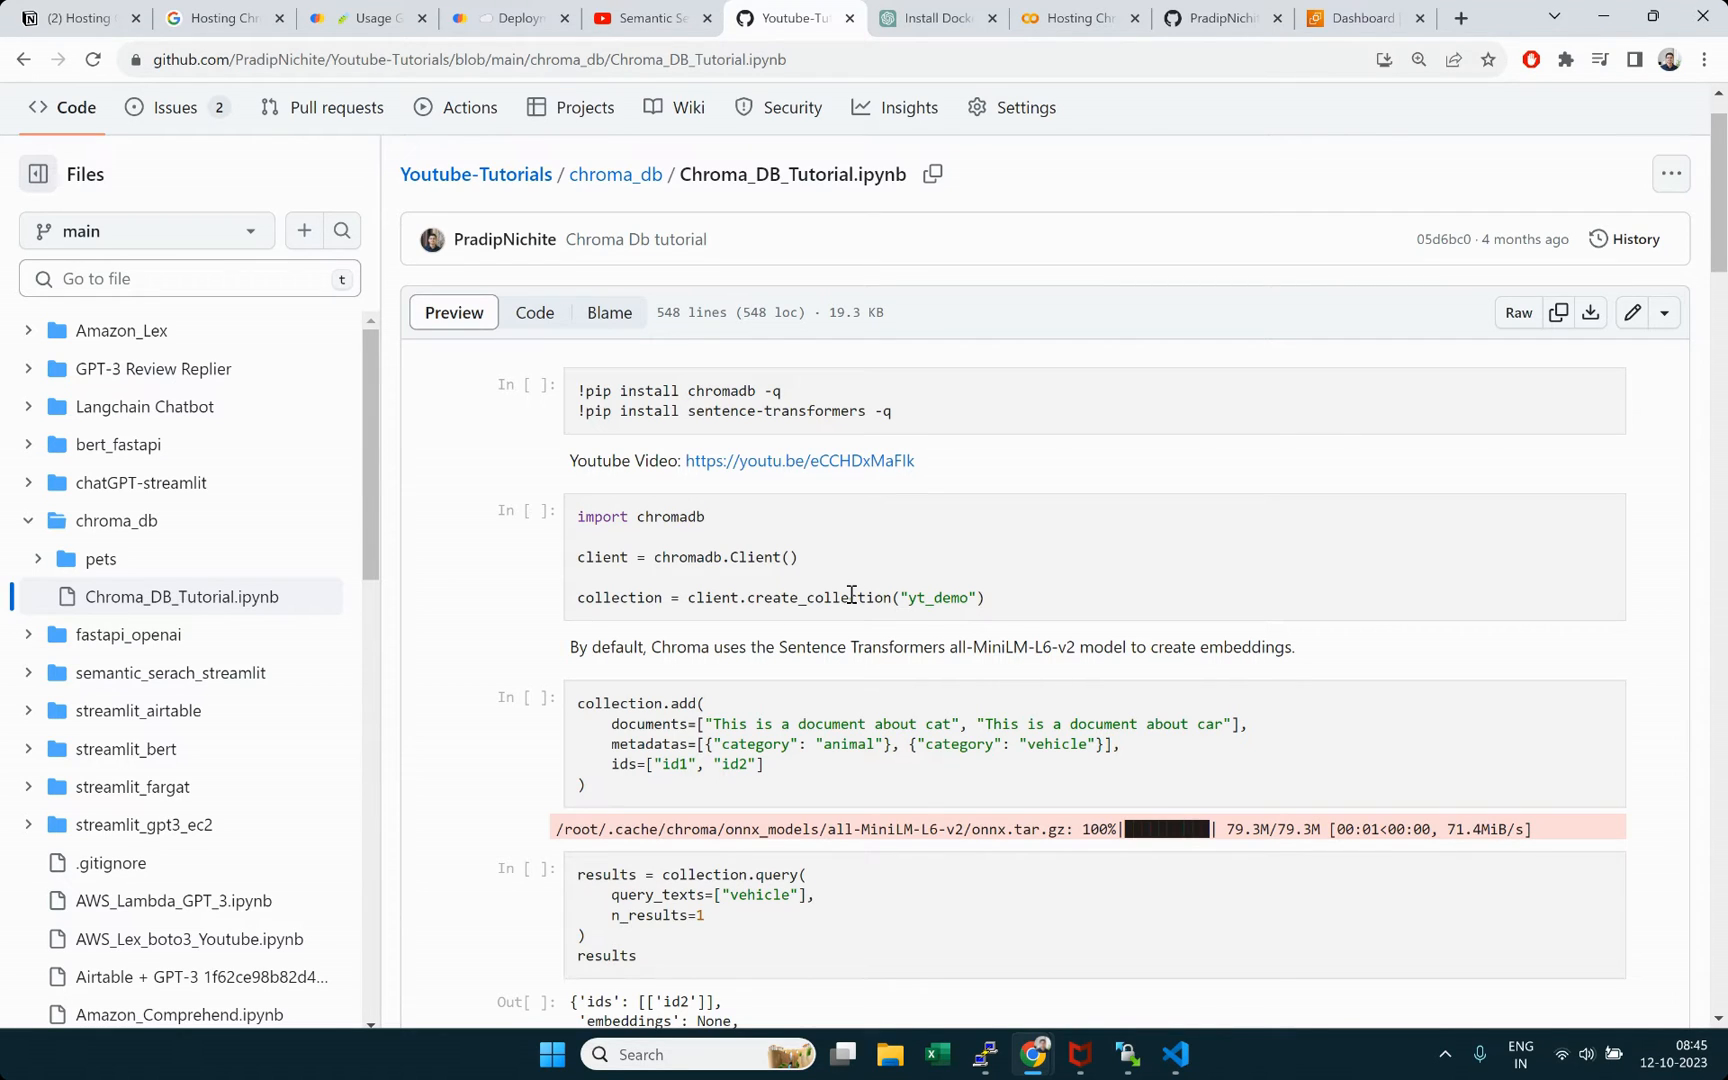
left_click_drag(579, 390, 857, 397)
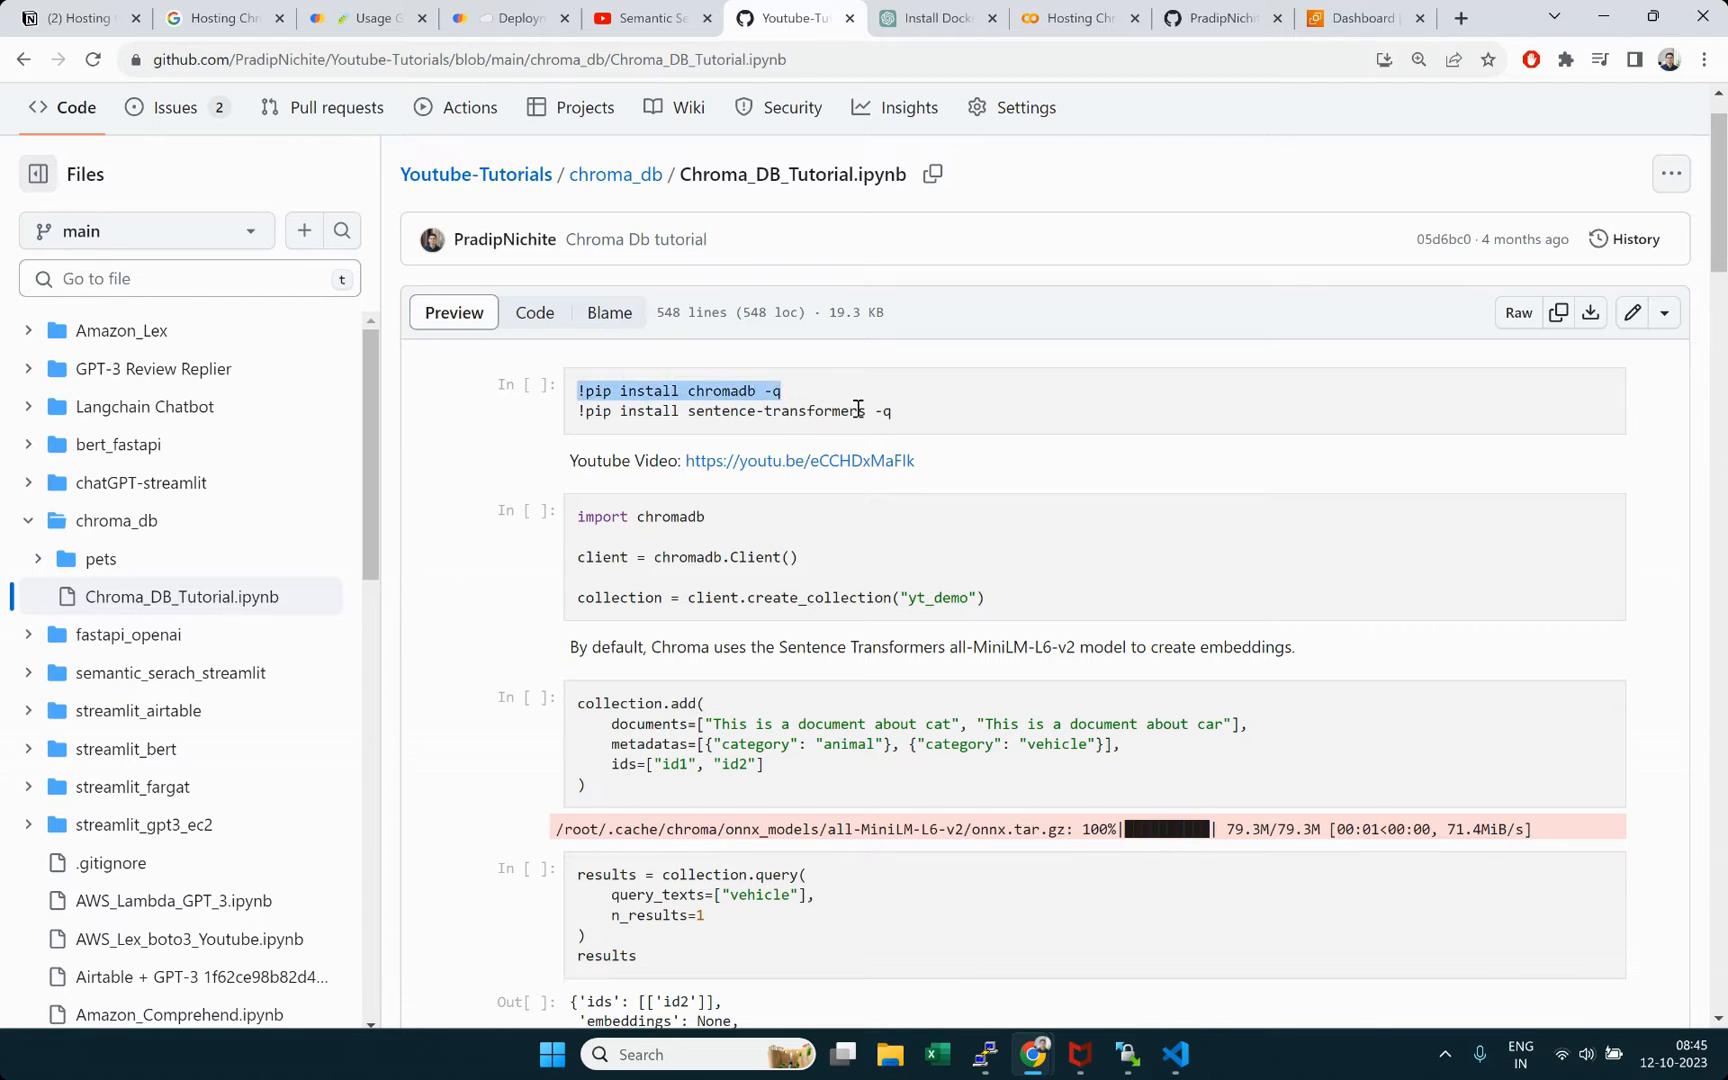
left_click(858, 408)
scroll(995, 698, "down", 1)
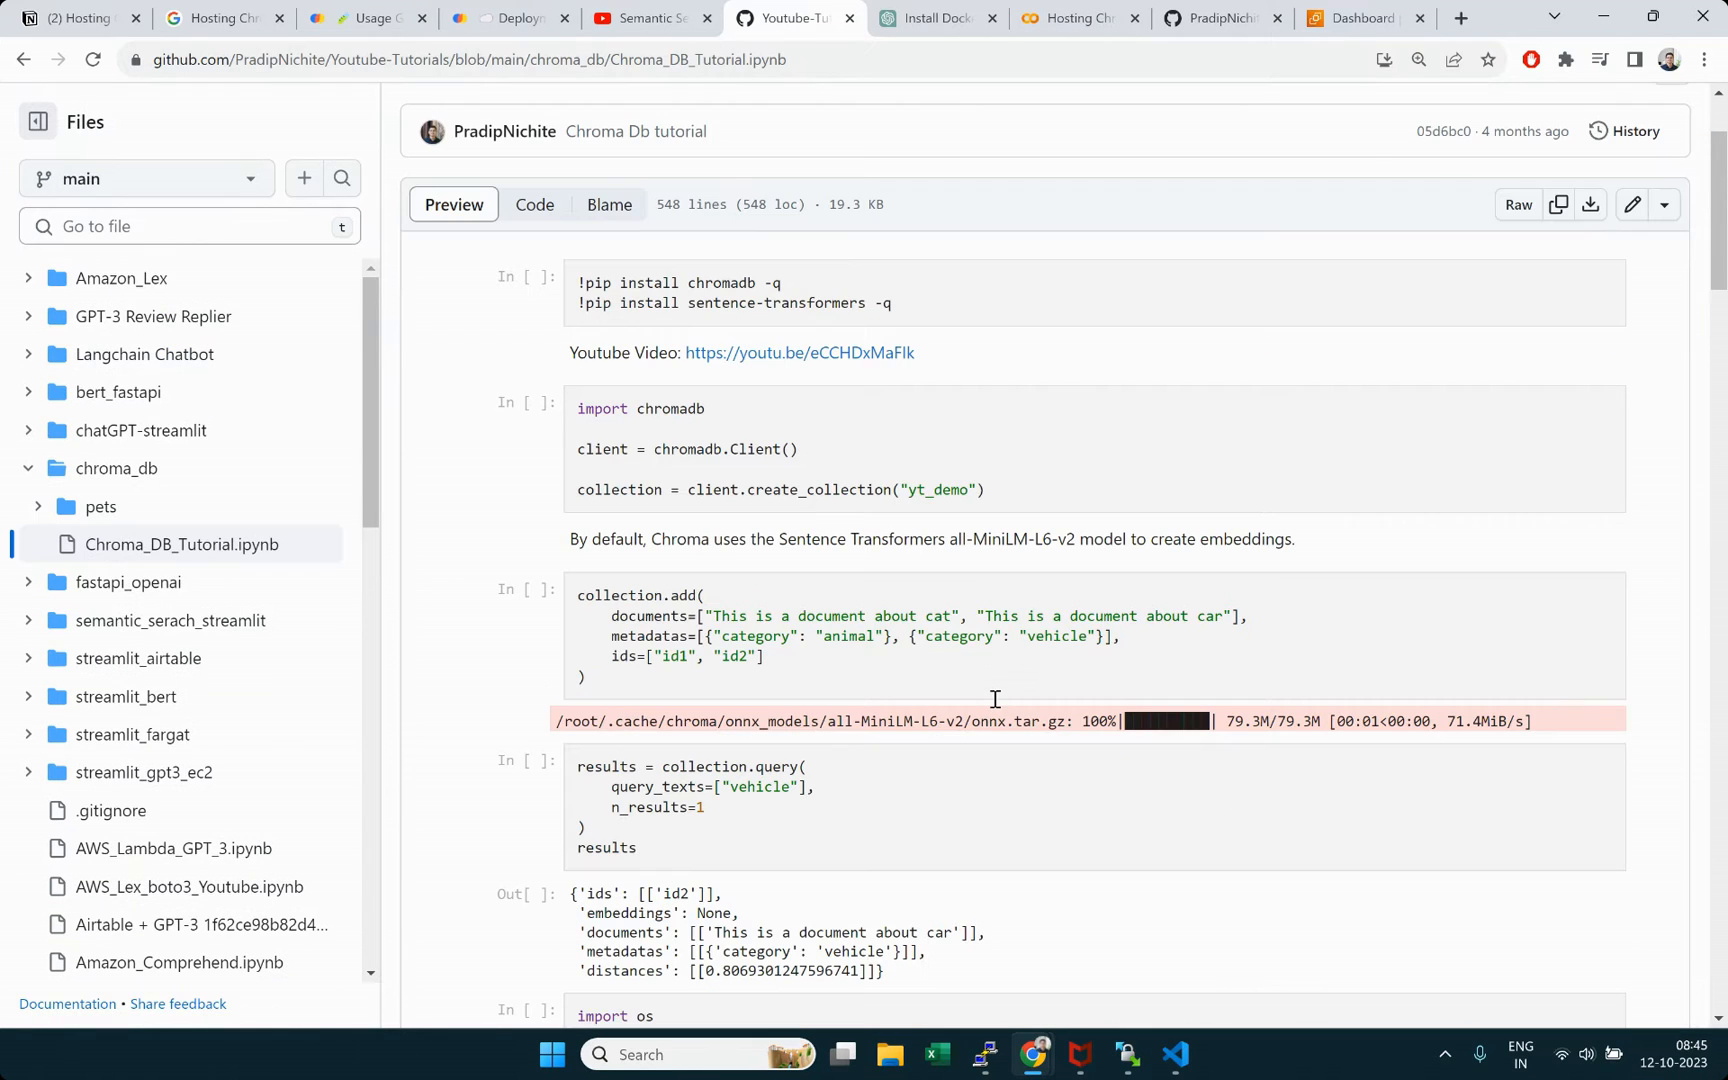
Step: Check the pets folder in the chroma_db repository directory and highlight the chromadb.Client() call in the notebook
left_click(40, 508)
left_click(39, 507)
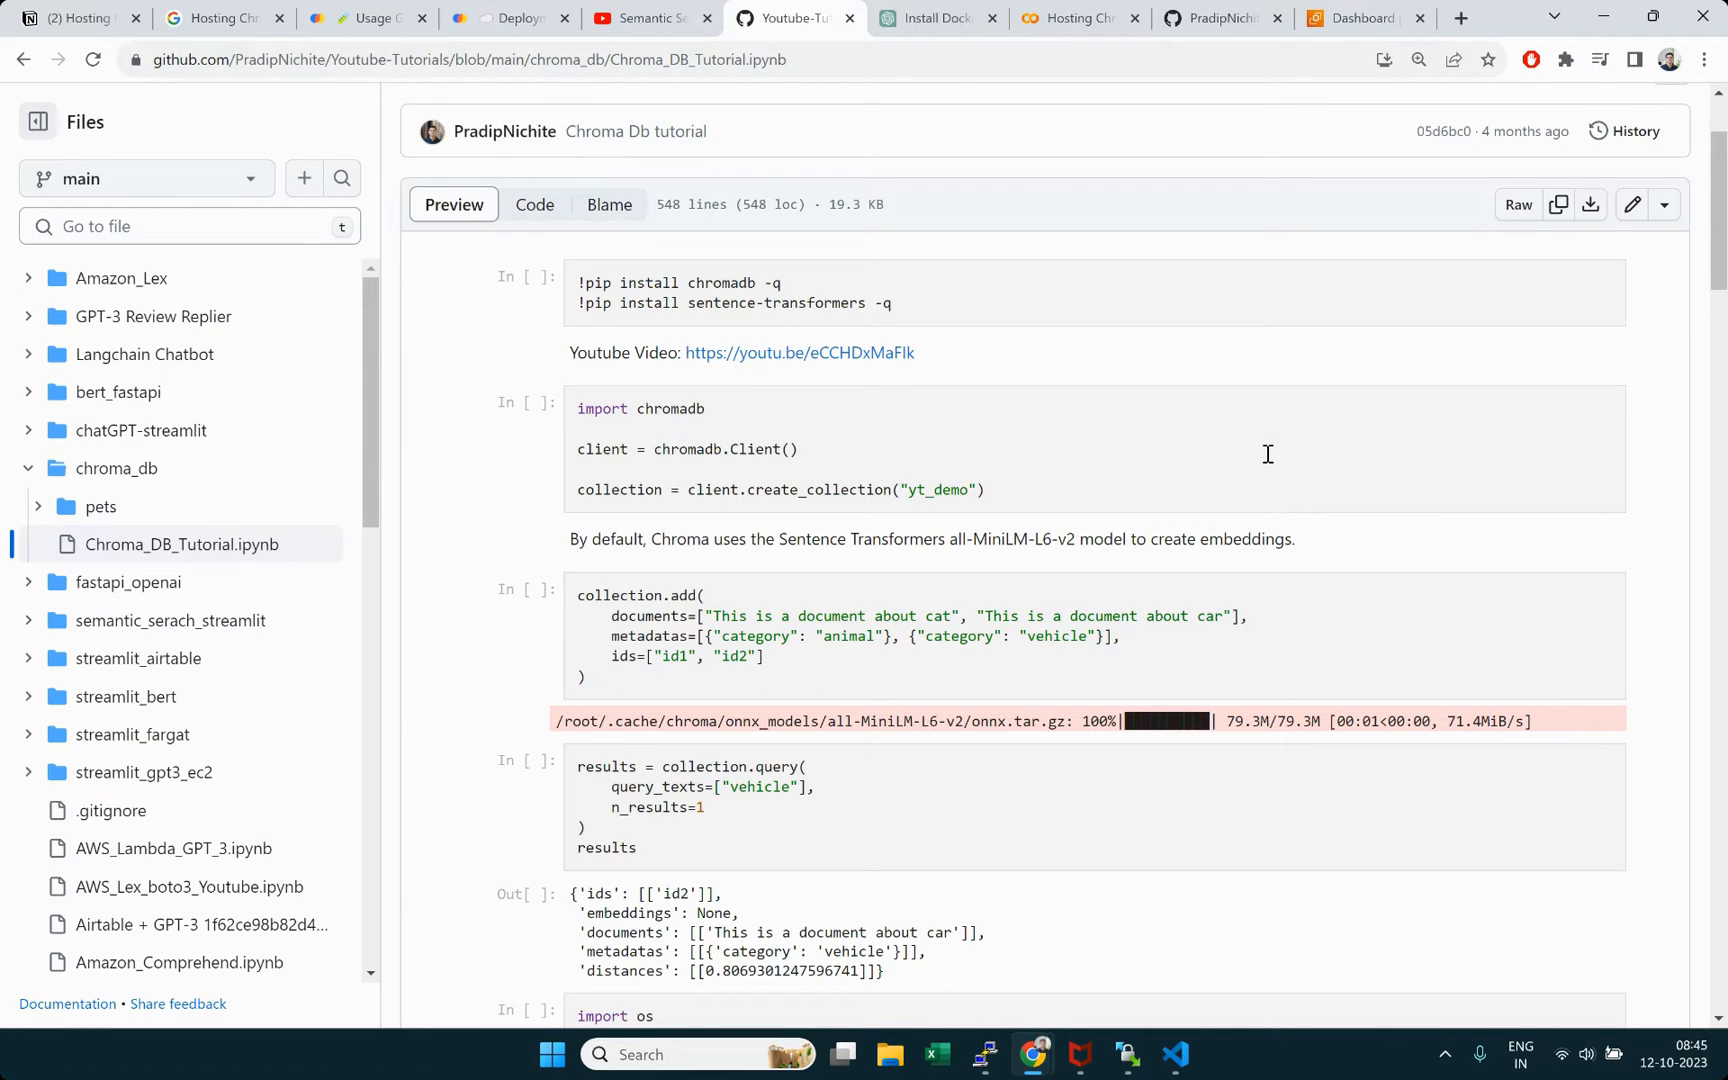
mouse_move(1176, 1058)
left_click_drag(653, 452, 798, 449)
left_click(803, 449)
Step: Glance at the Colab notebook on hosting Chroma DB, and look through the Chroma deployment docs as far as the Docker section
left_click(1107, 10)
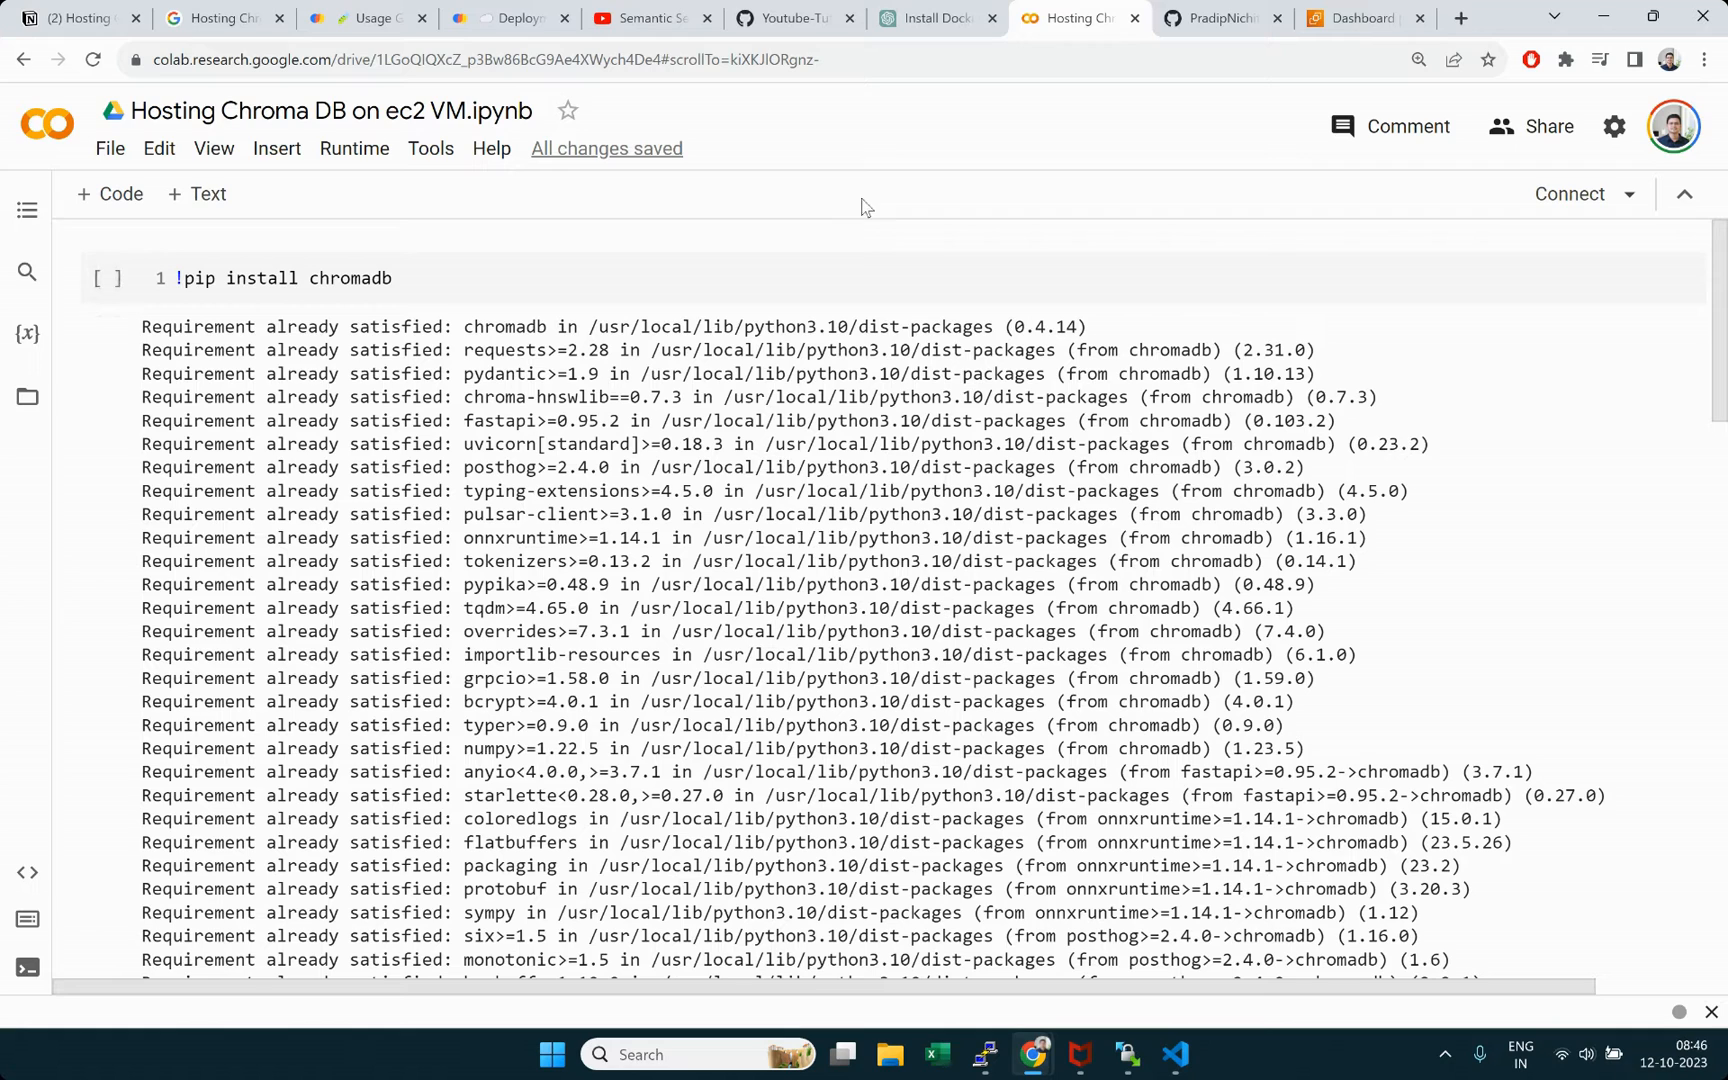
left_click(483, 17)
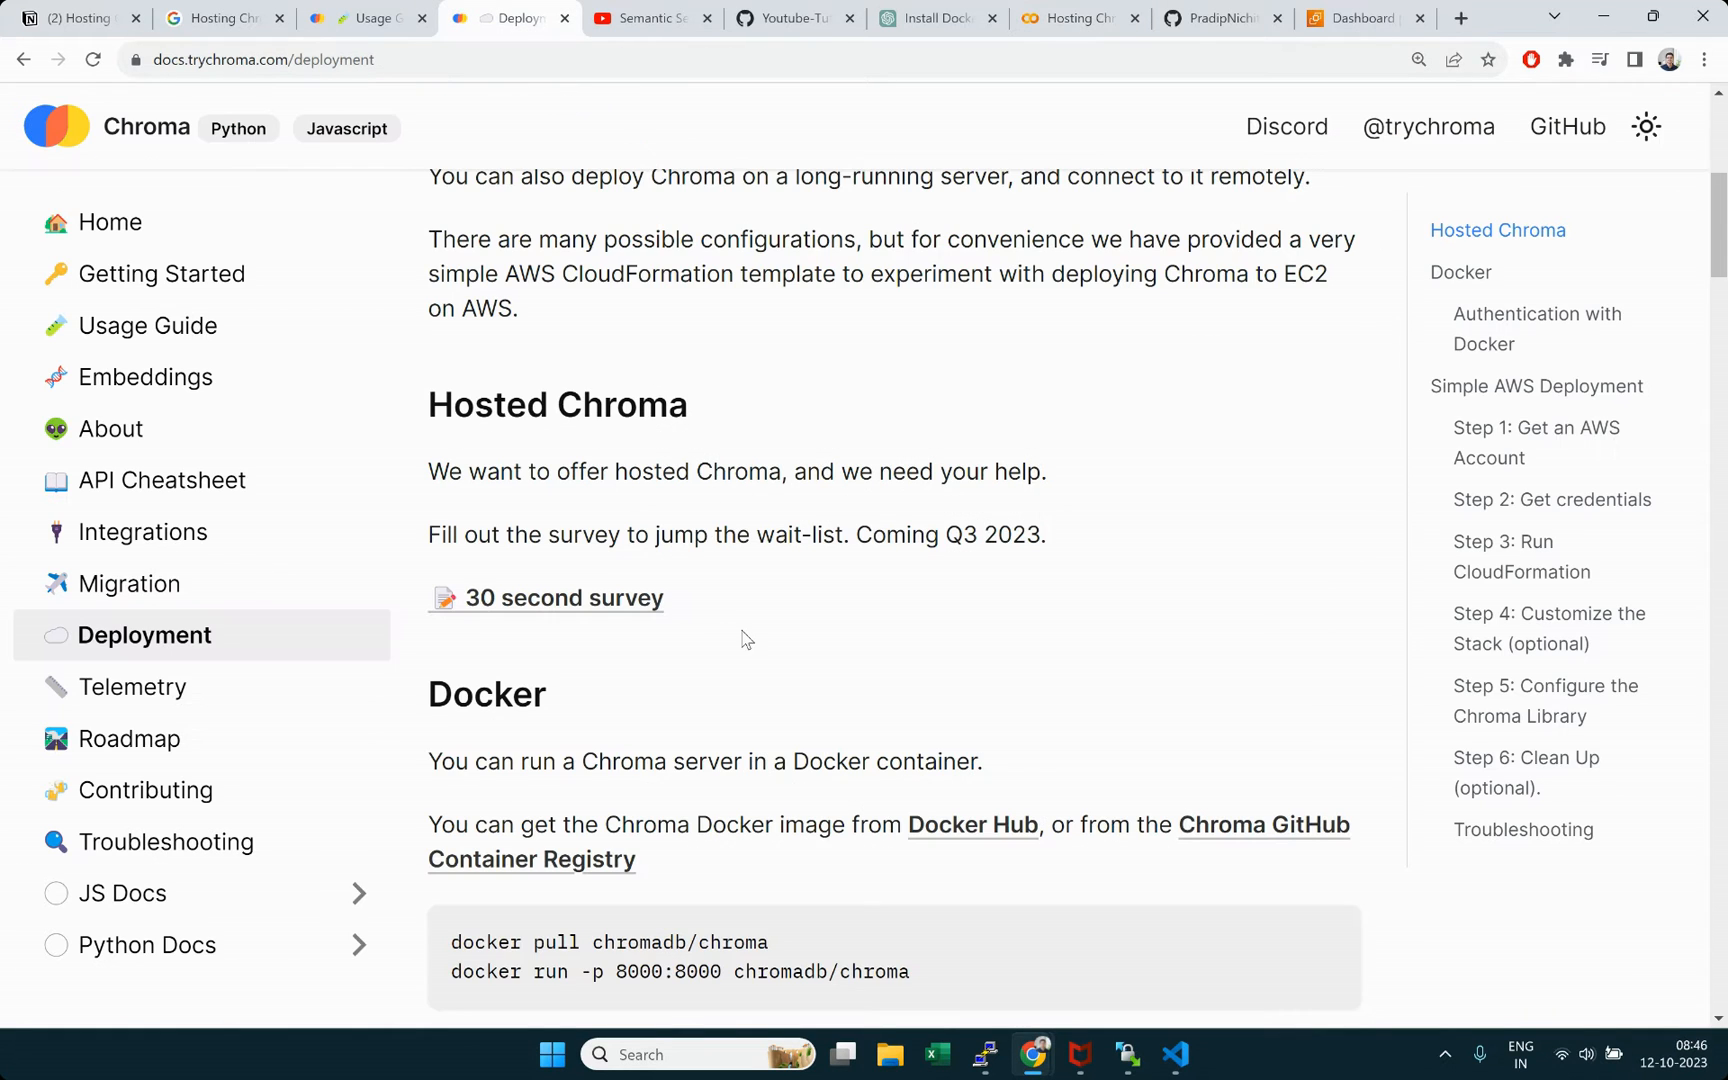
scroll(742, 638, "up", 3)
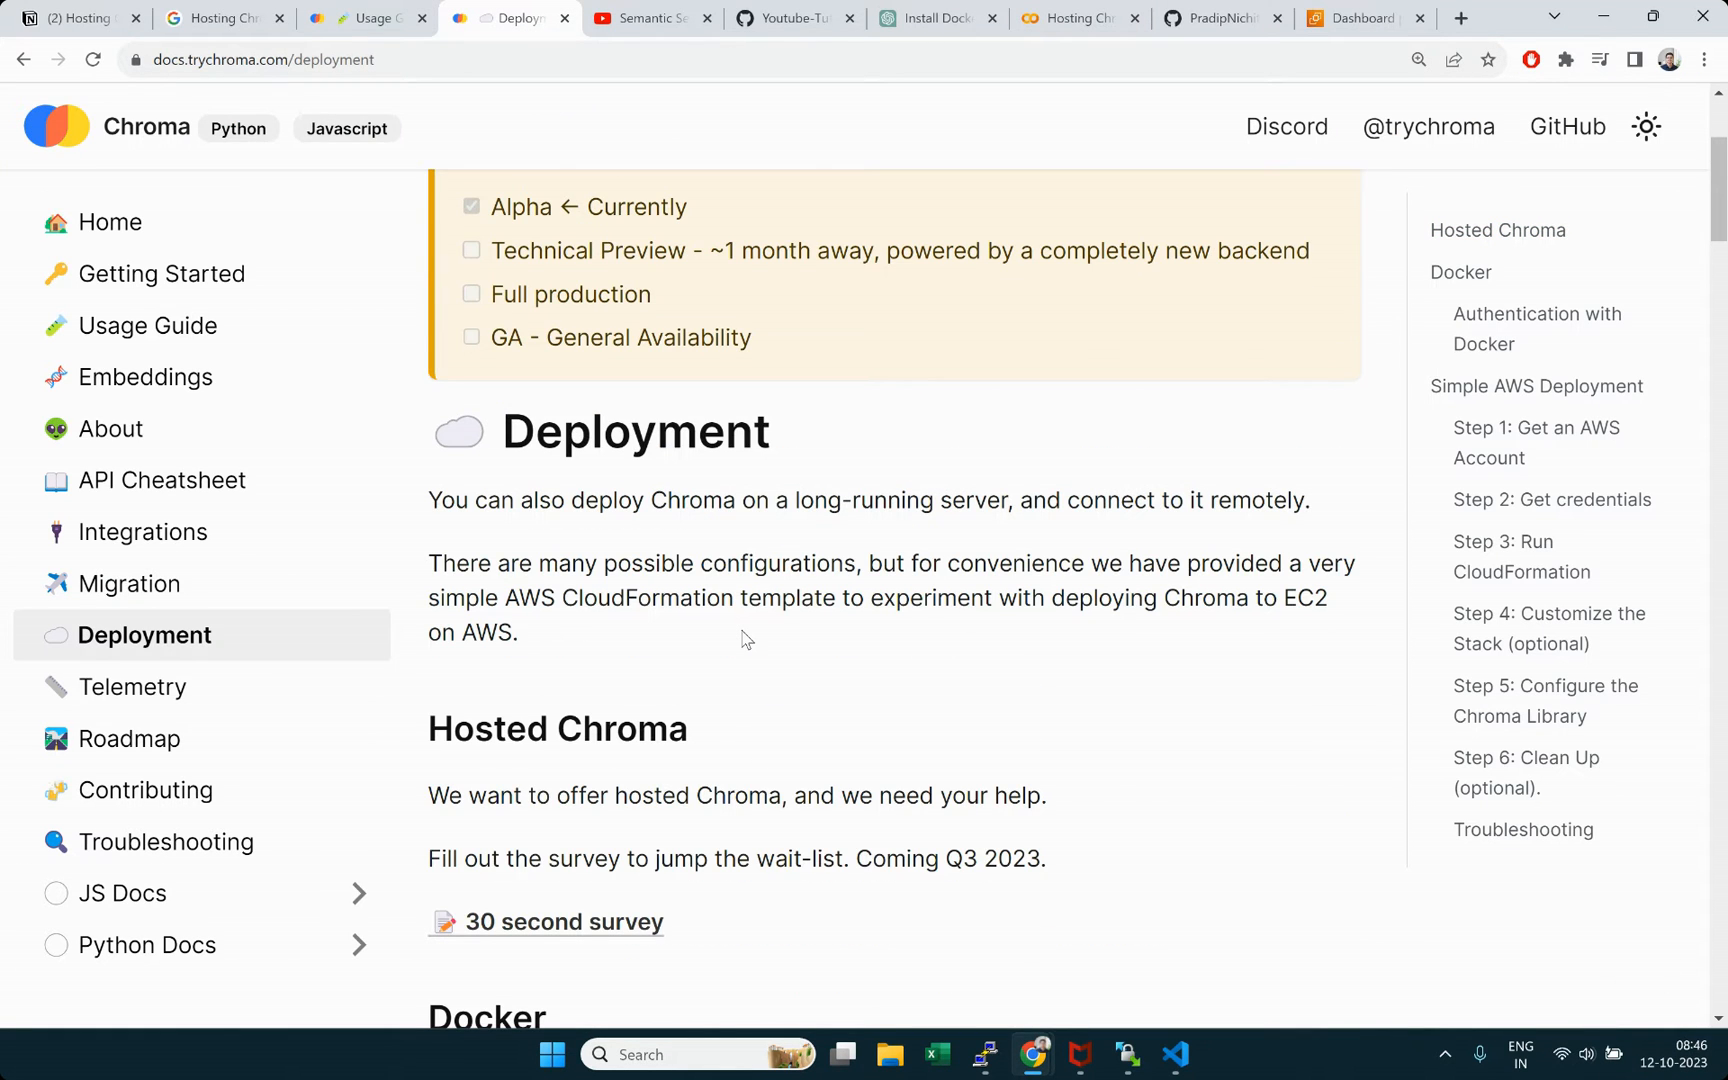
scroll(742, 638, "up", 3)
scroll(744, 640, "down", 6)
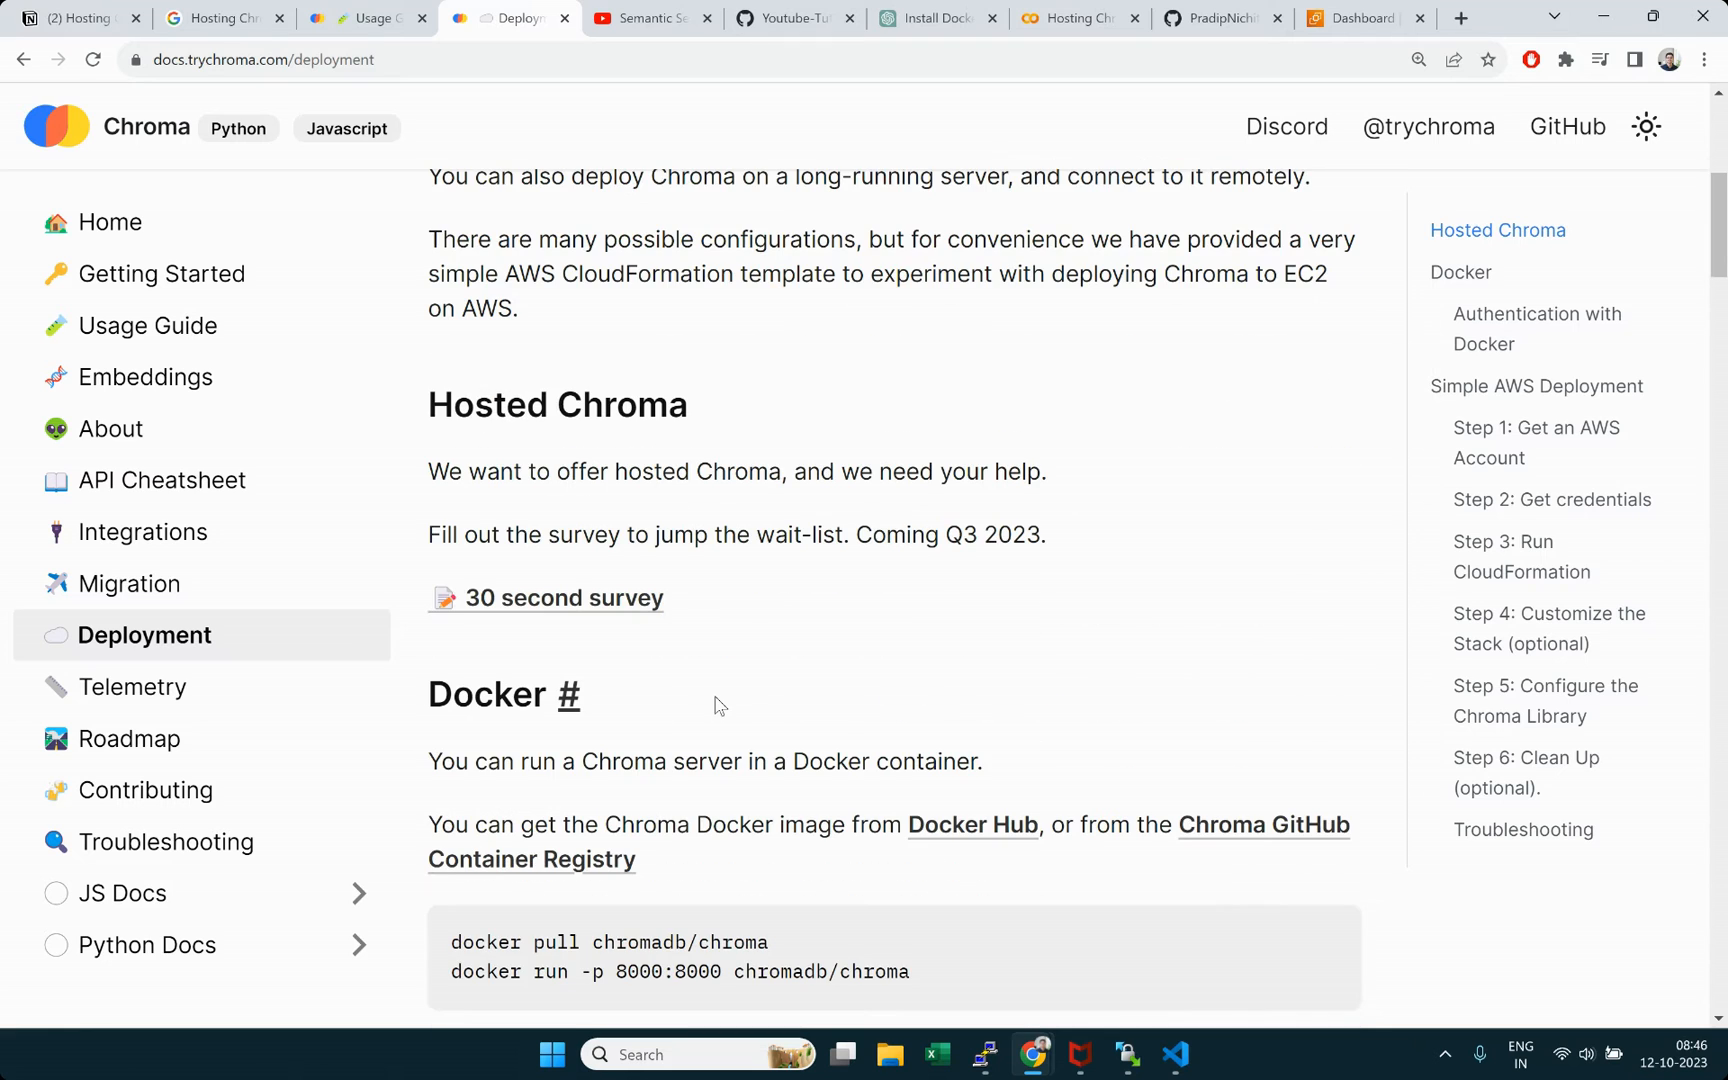
scroll(719, 705, "down", 3)
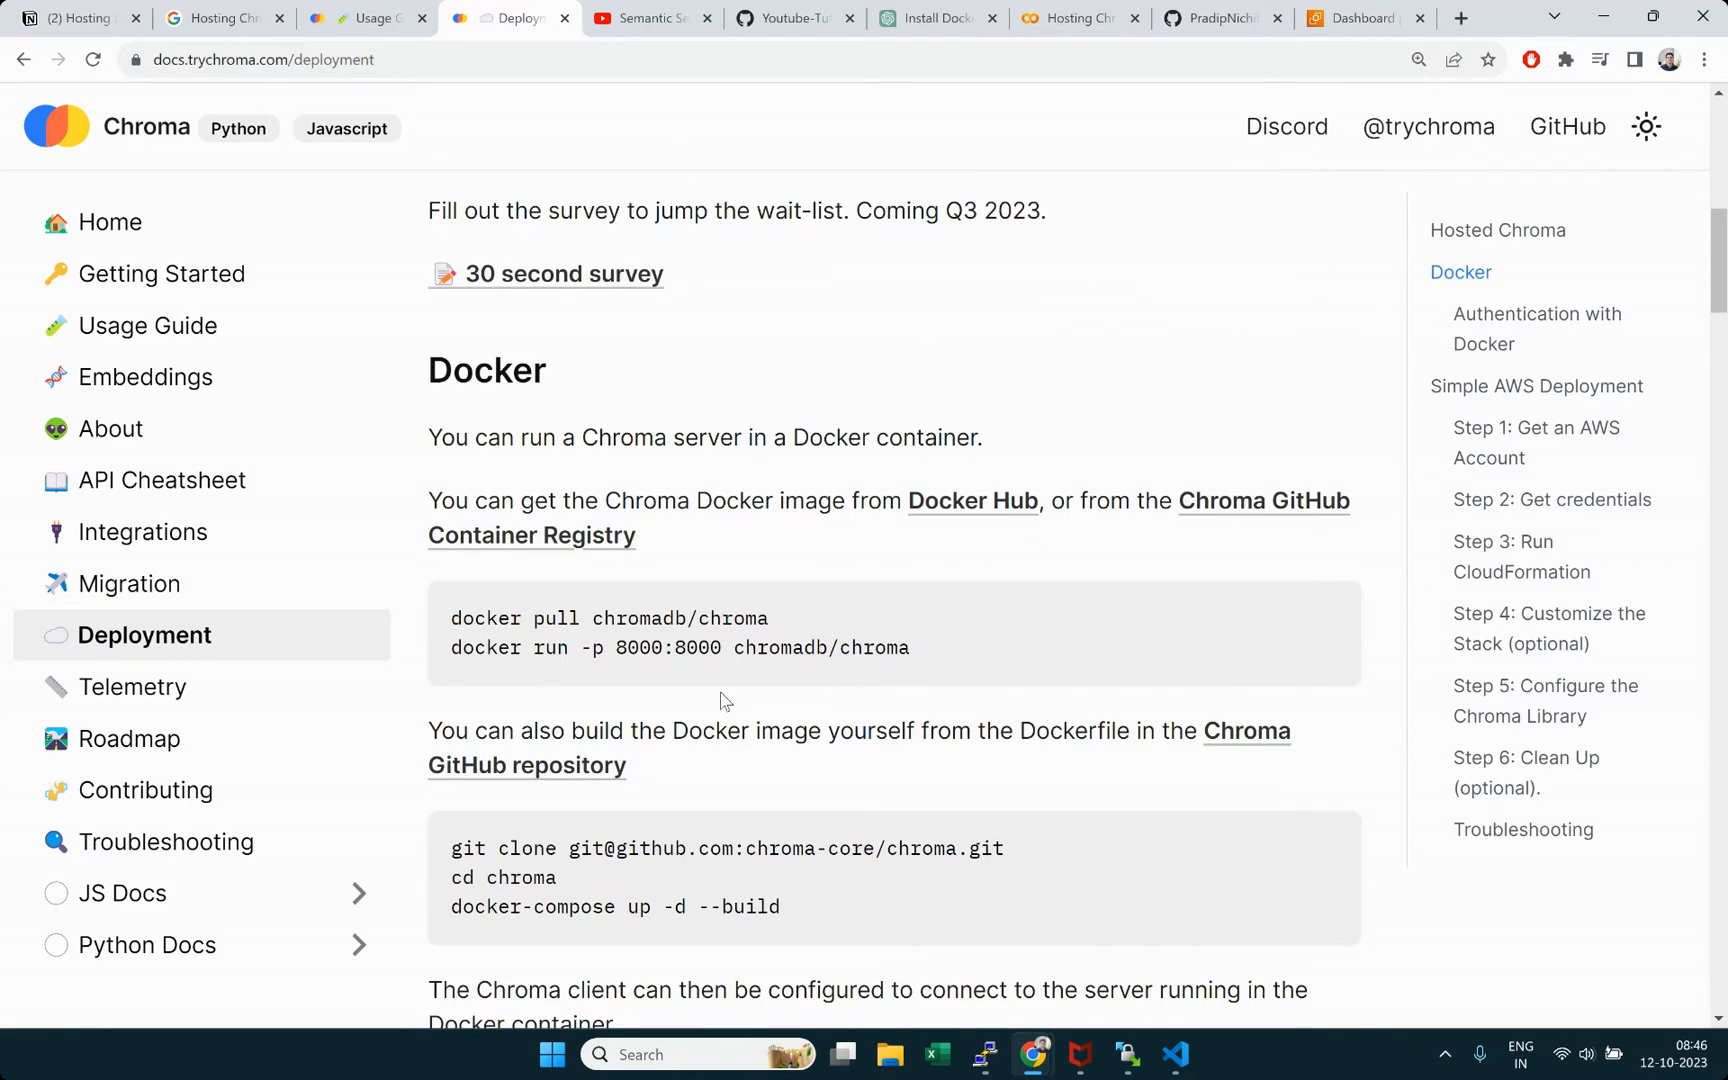
scroll(721, 706, "up", 3)
left_click_drag(1720, 250, 1720, 330)
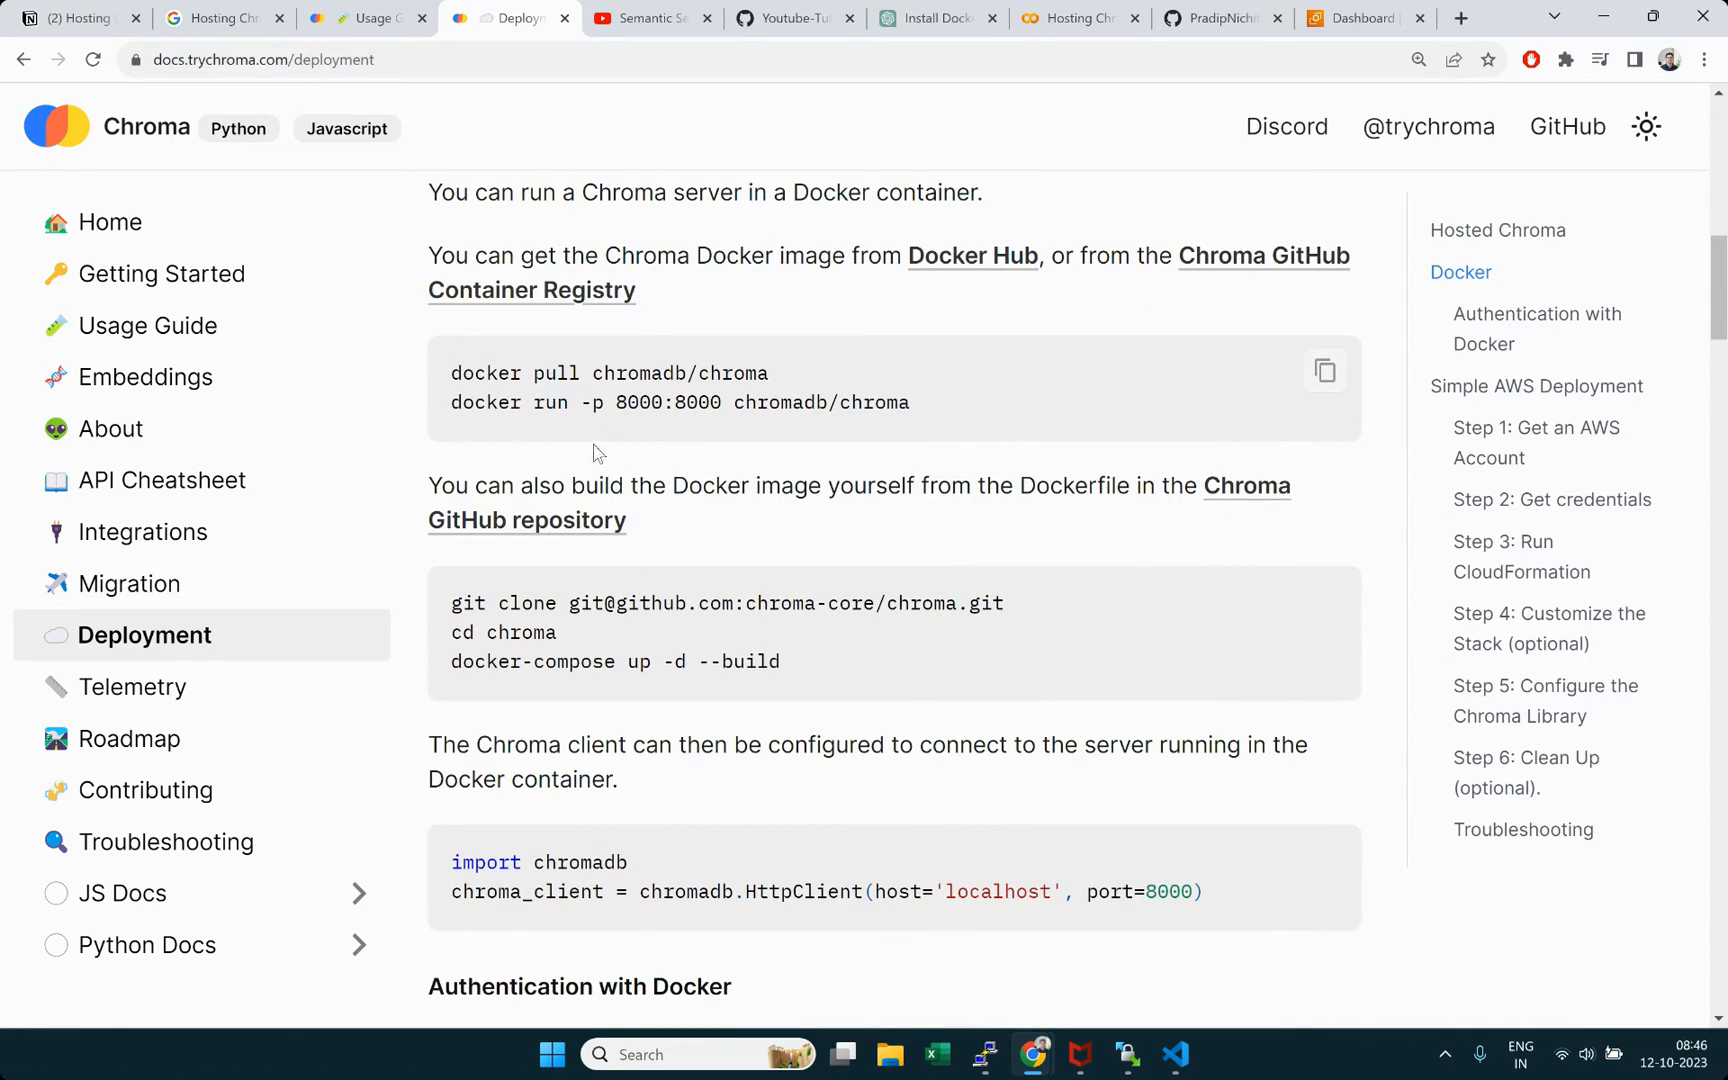
Step: Examine the Docker pull and run commands for chromadb/chroma, highlighting the commands and the image name
left_click_drag(455, 376, 915, 402)
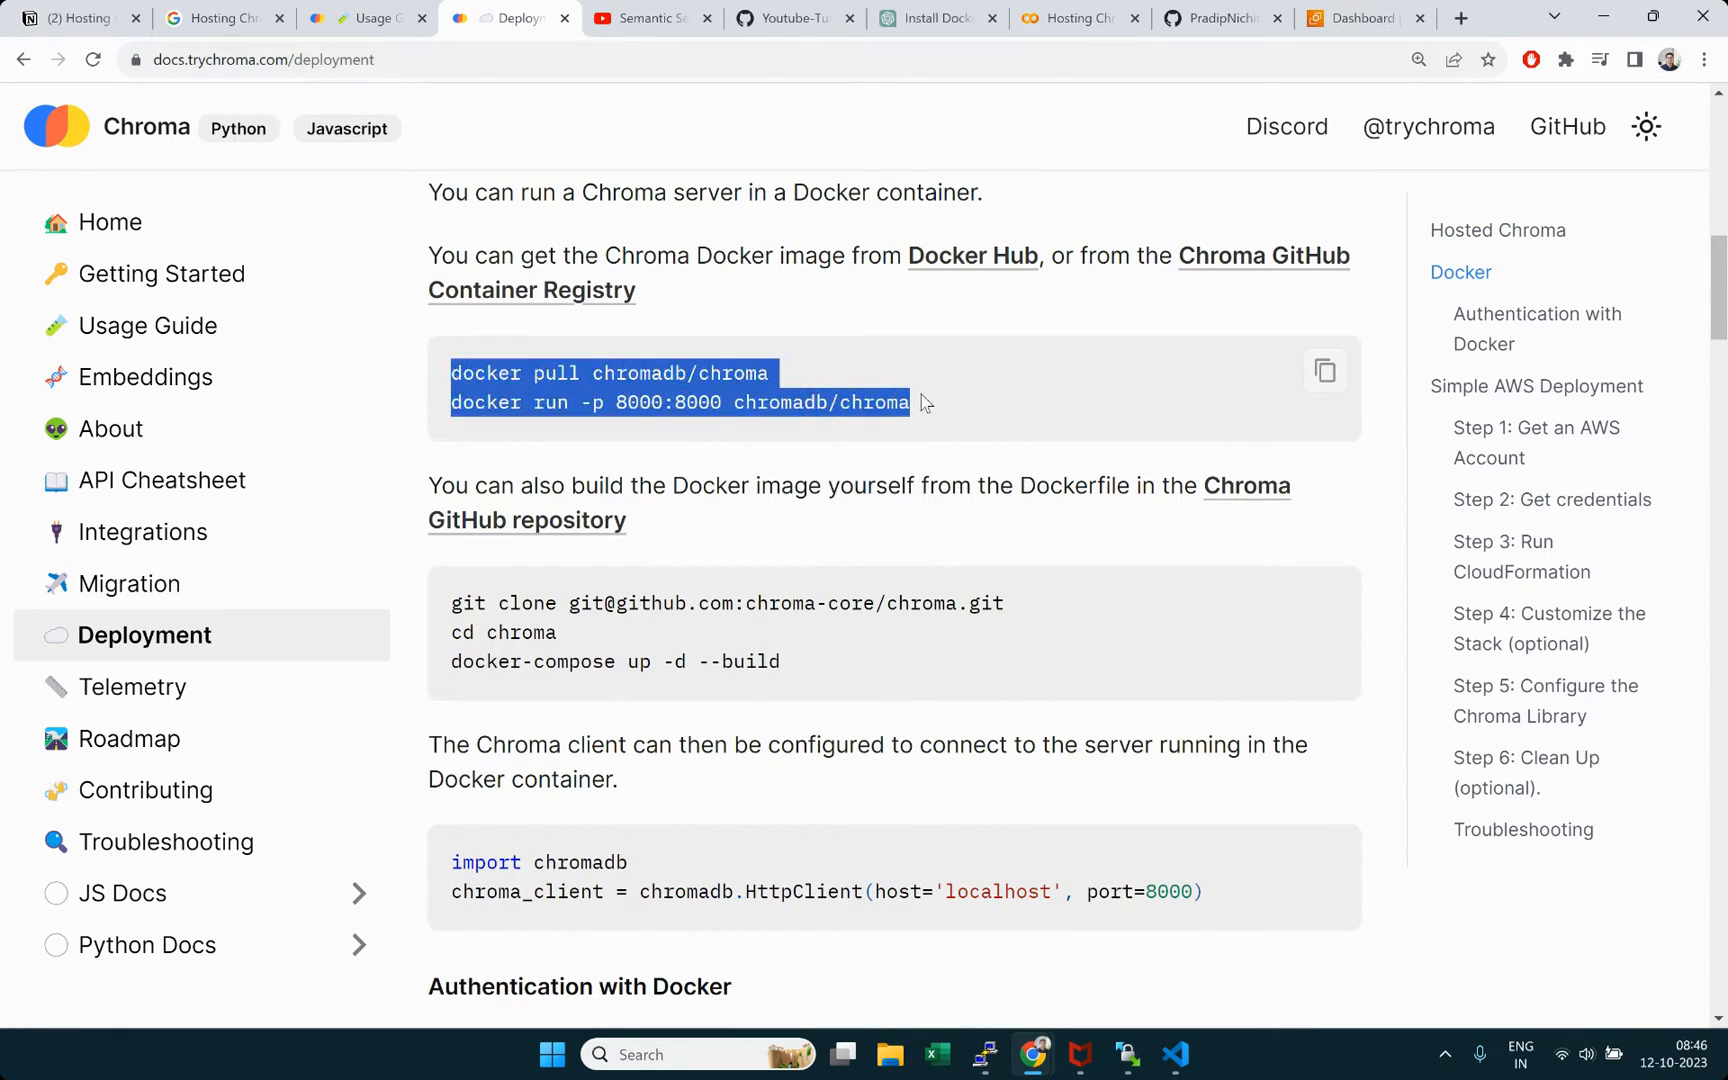
left_click(680, 389)
left_click_drag(593, 374, 813, 378)
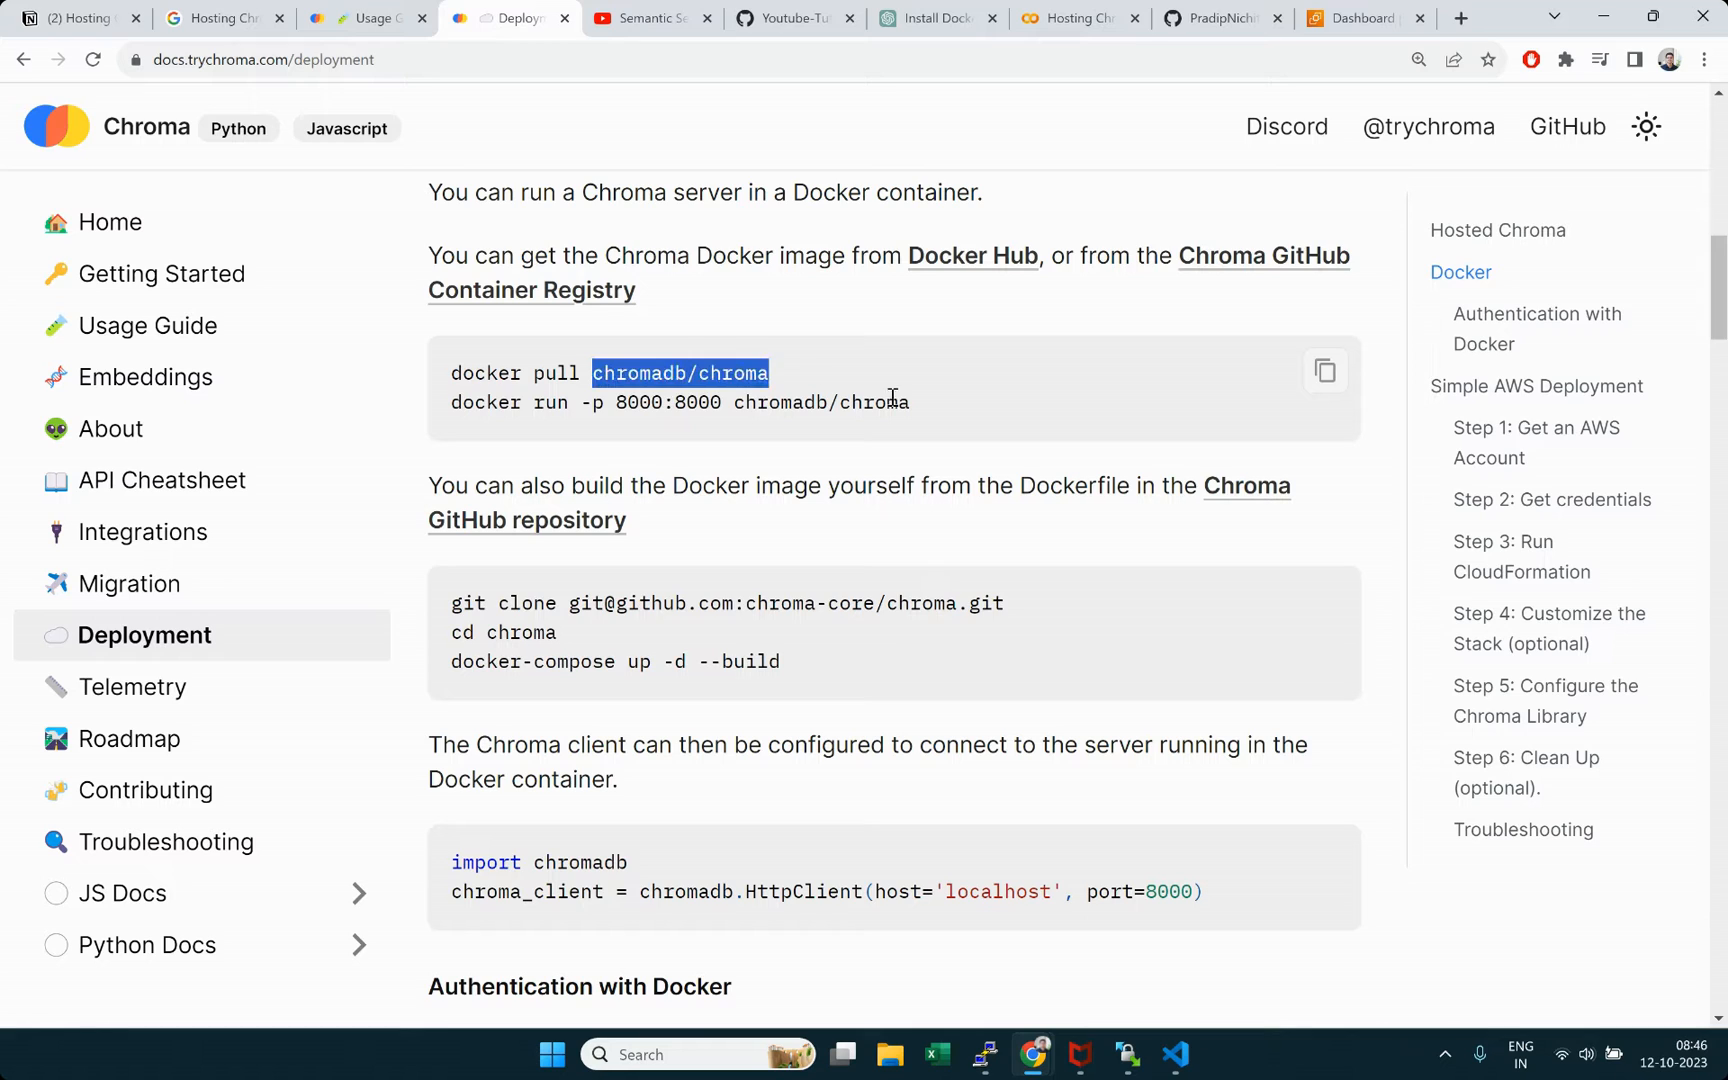
left_click(930, 414)
double_click(529, 372)
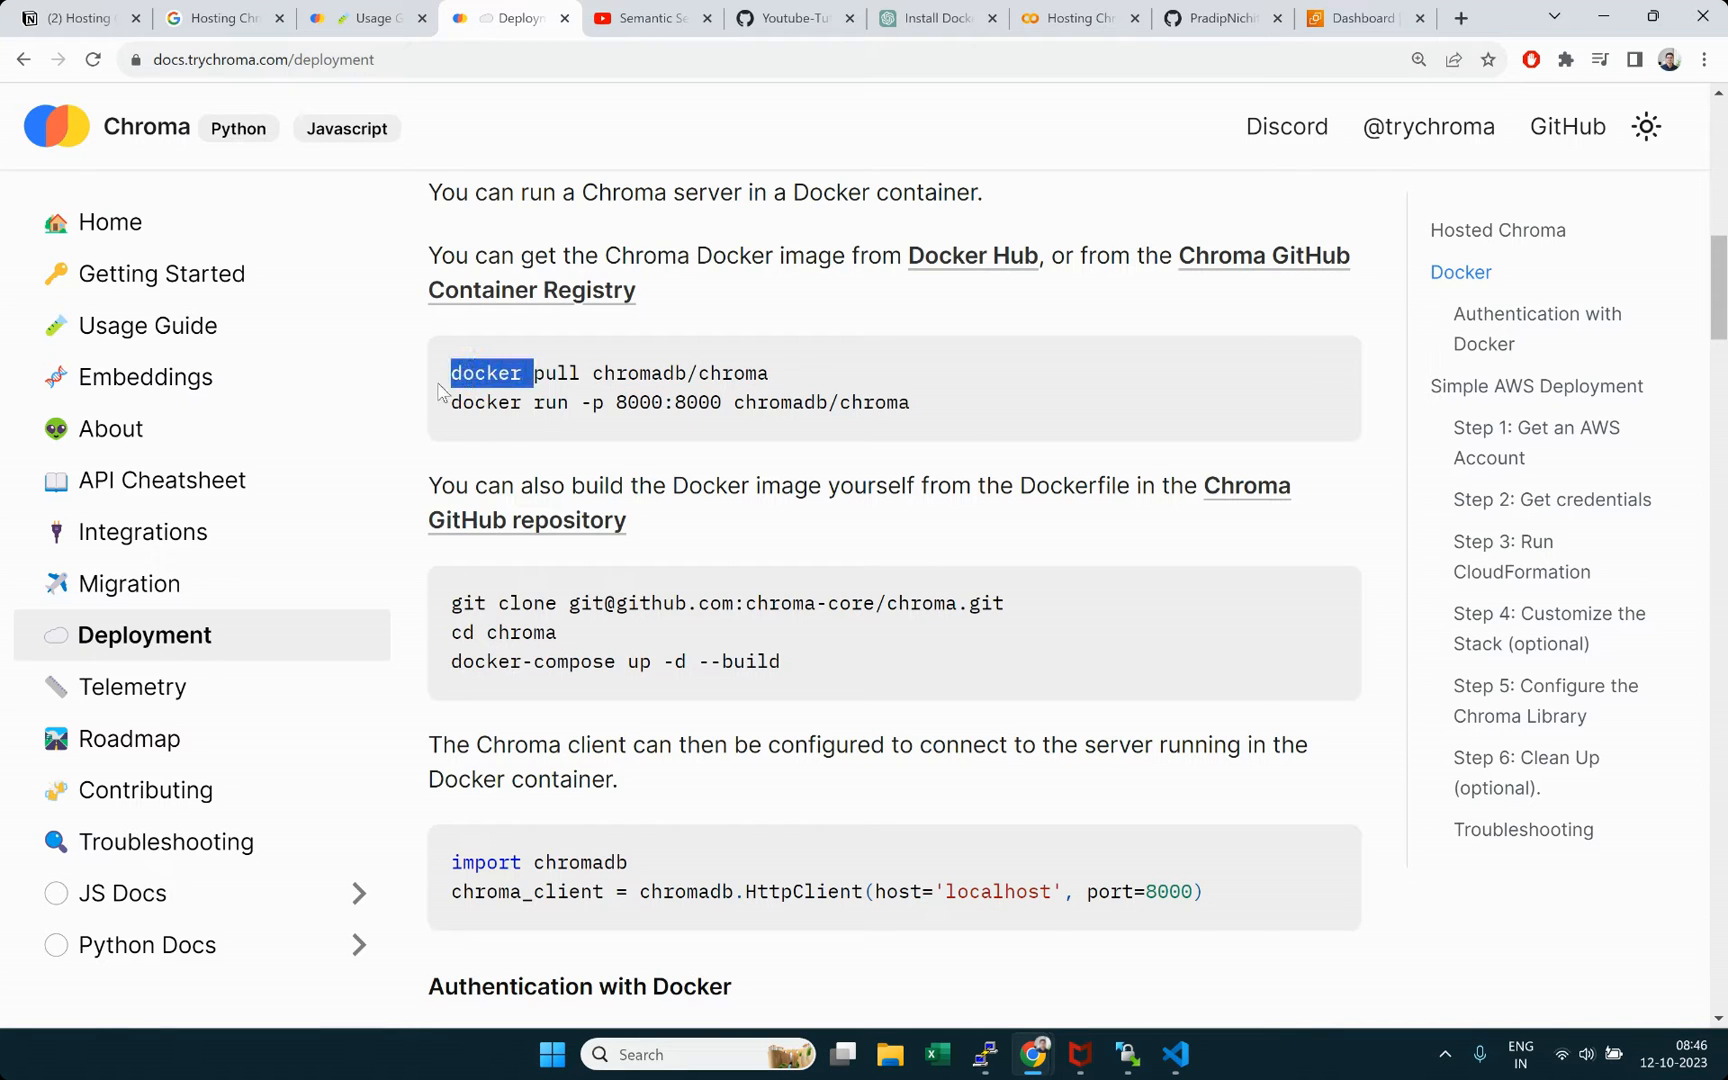
left_click(1004, 370)
scroll(1013, 478, "up", 2)
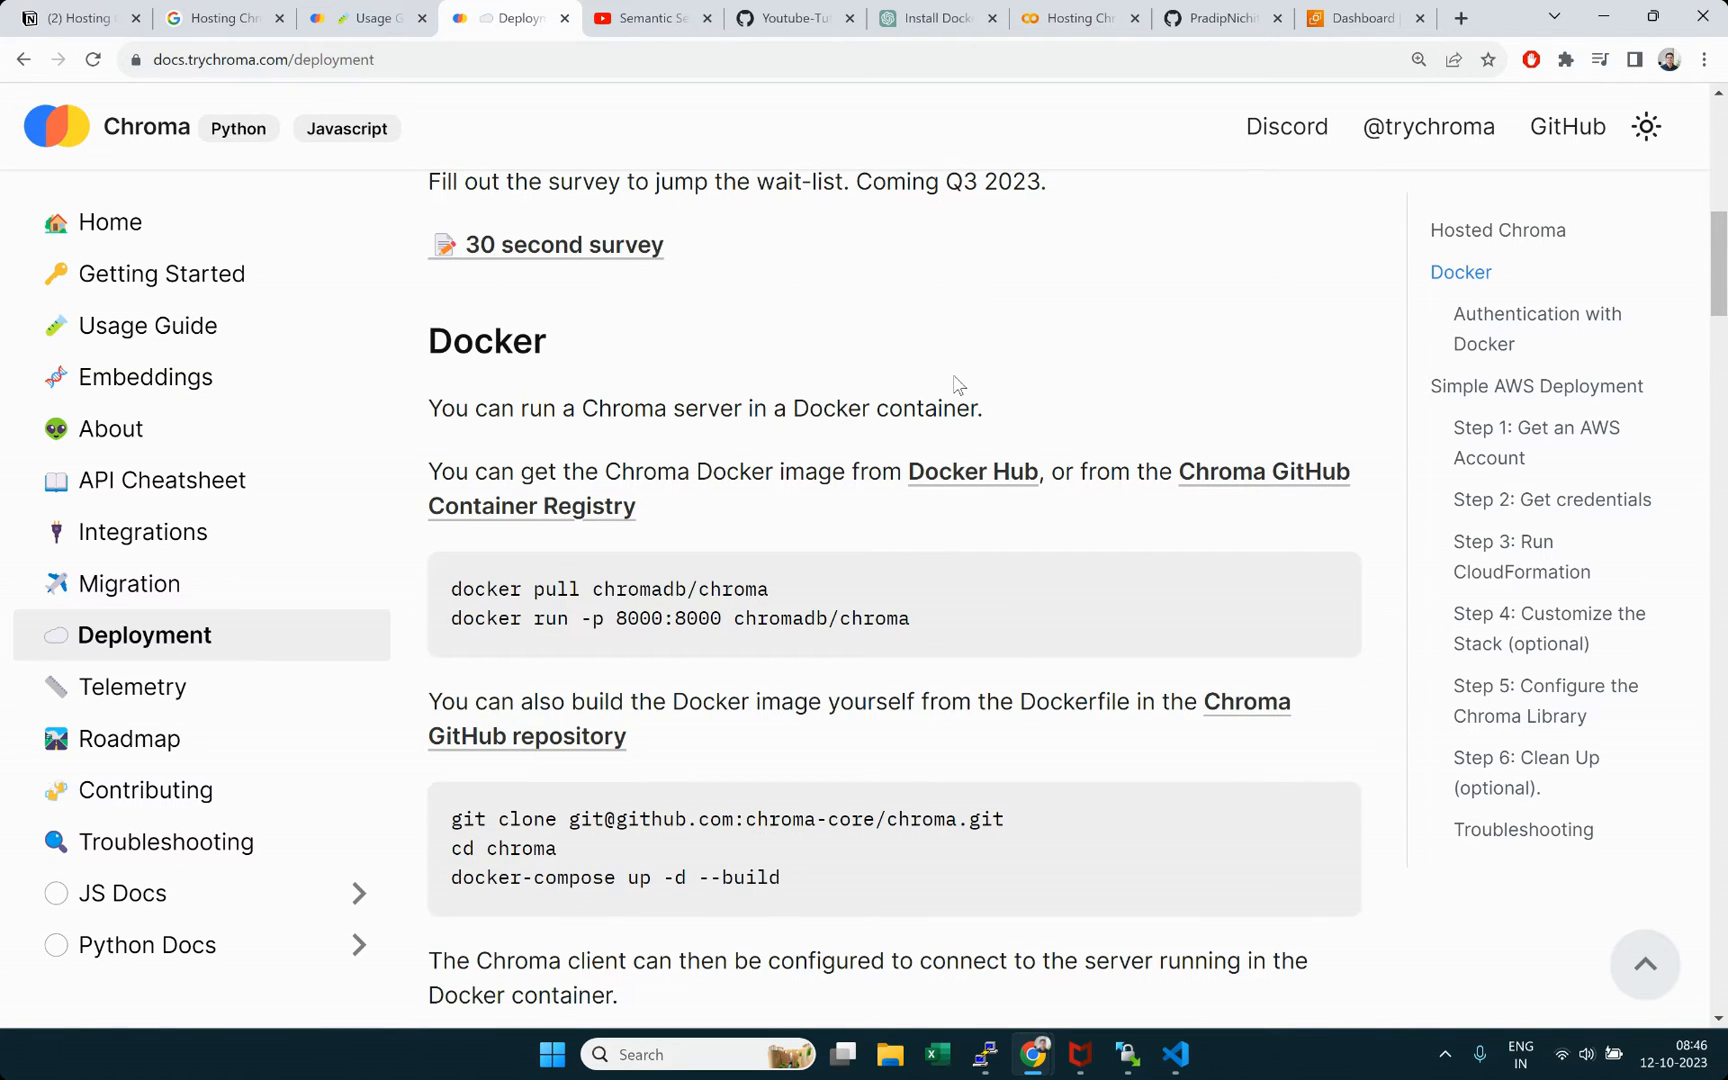
Step: Find the EC2 service in the AWS console and start launching a new instance from its dashboard
left_click(1360, 18)
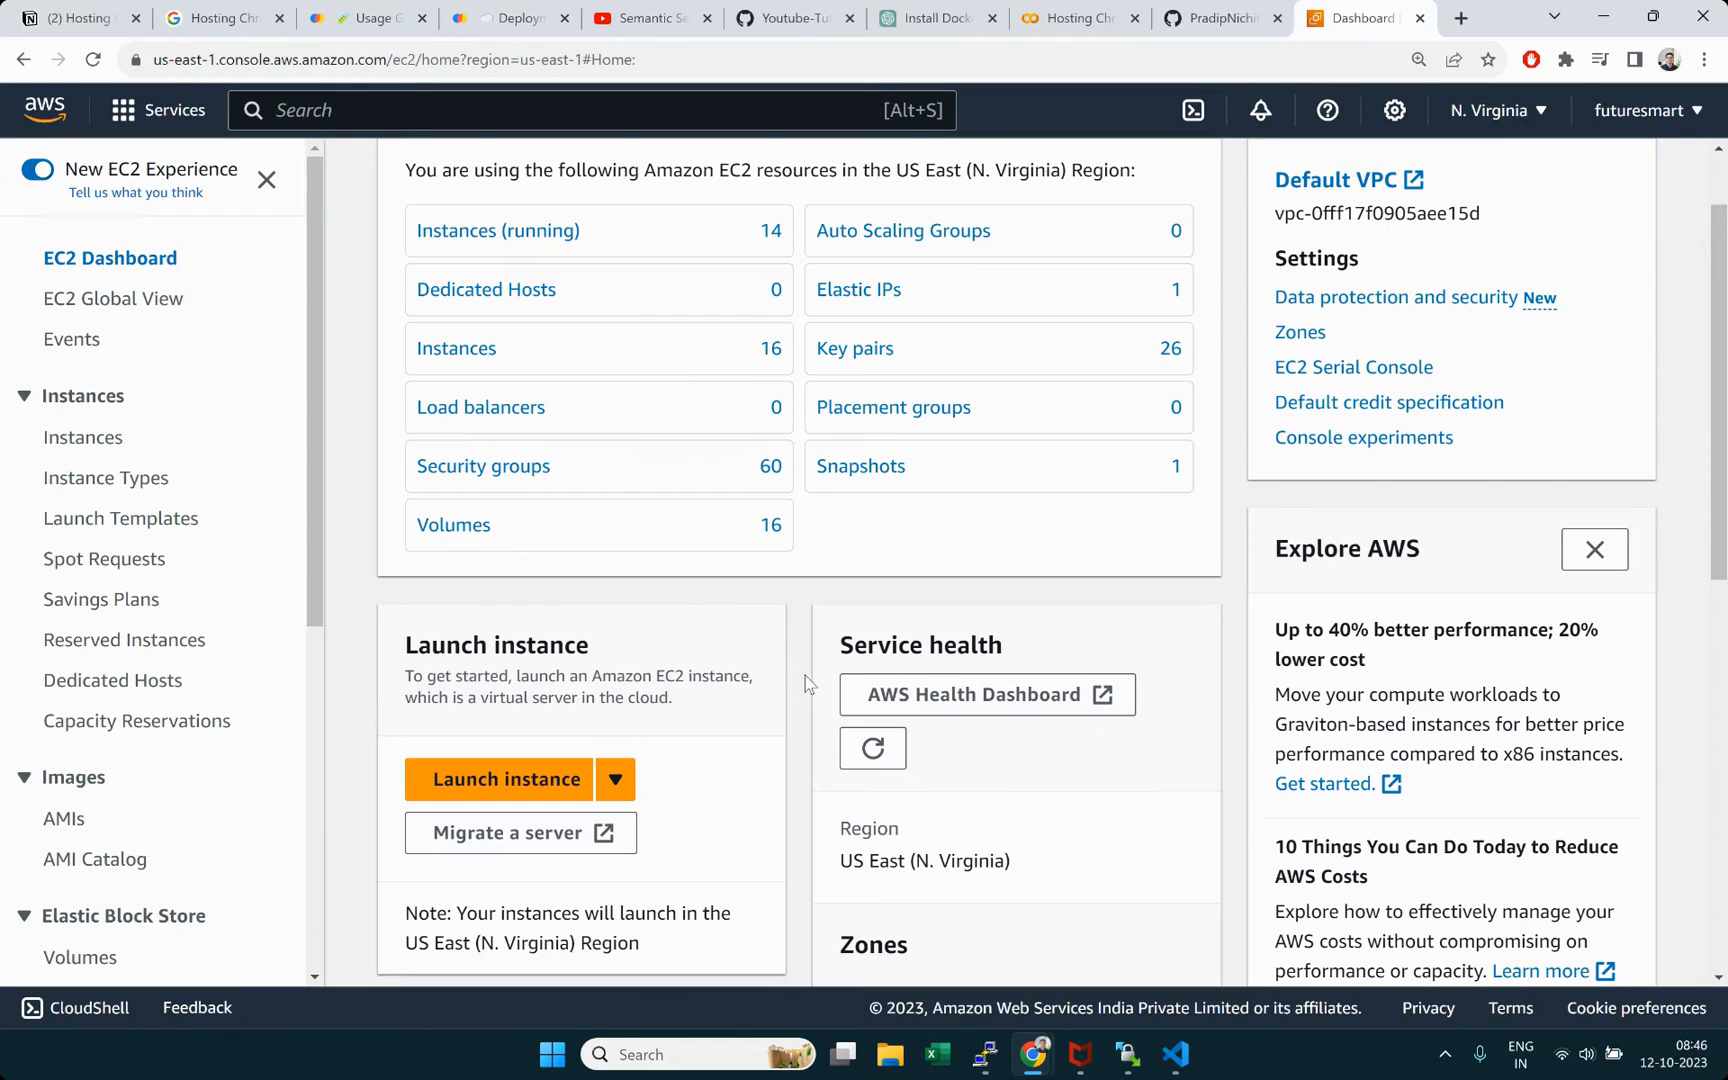
left_click(320, 114)
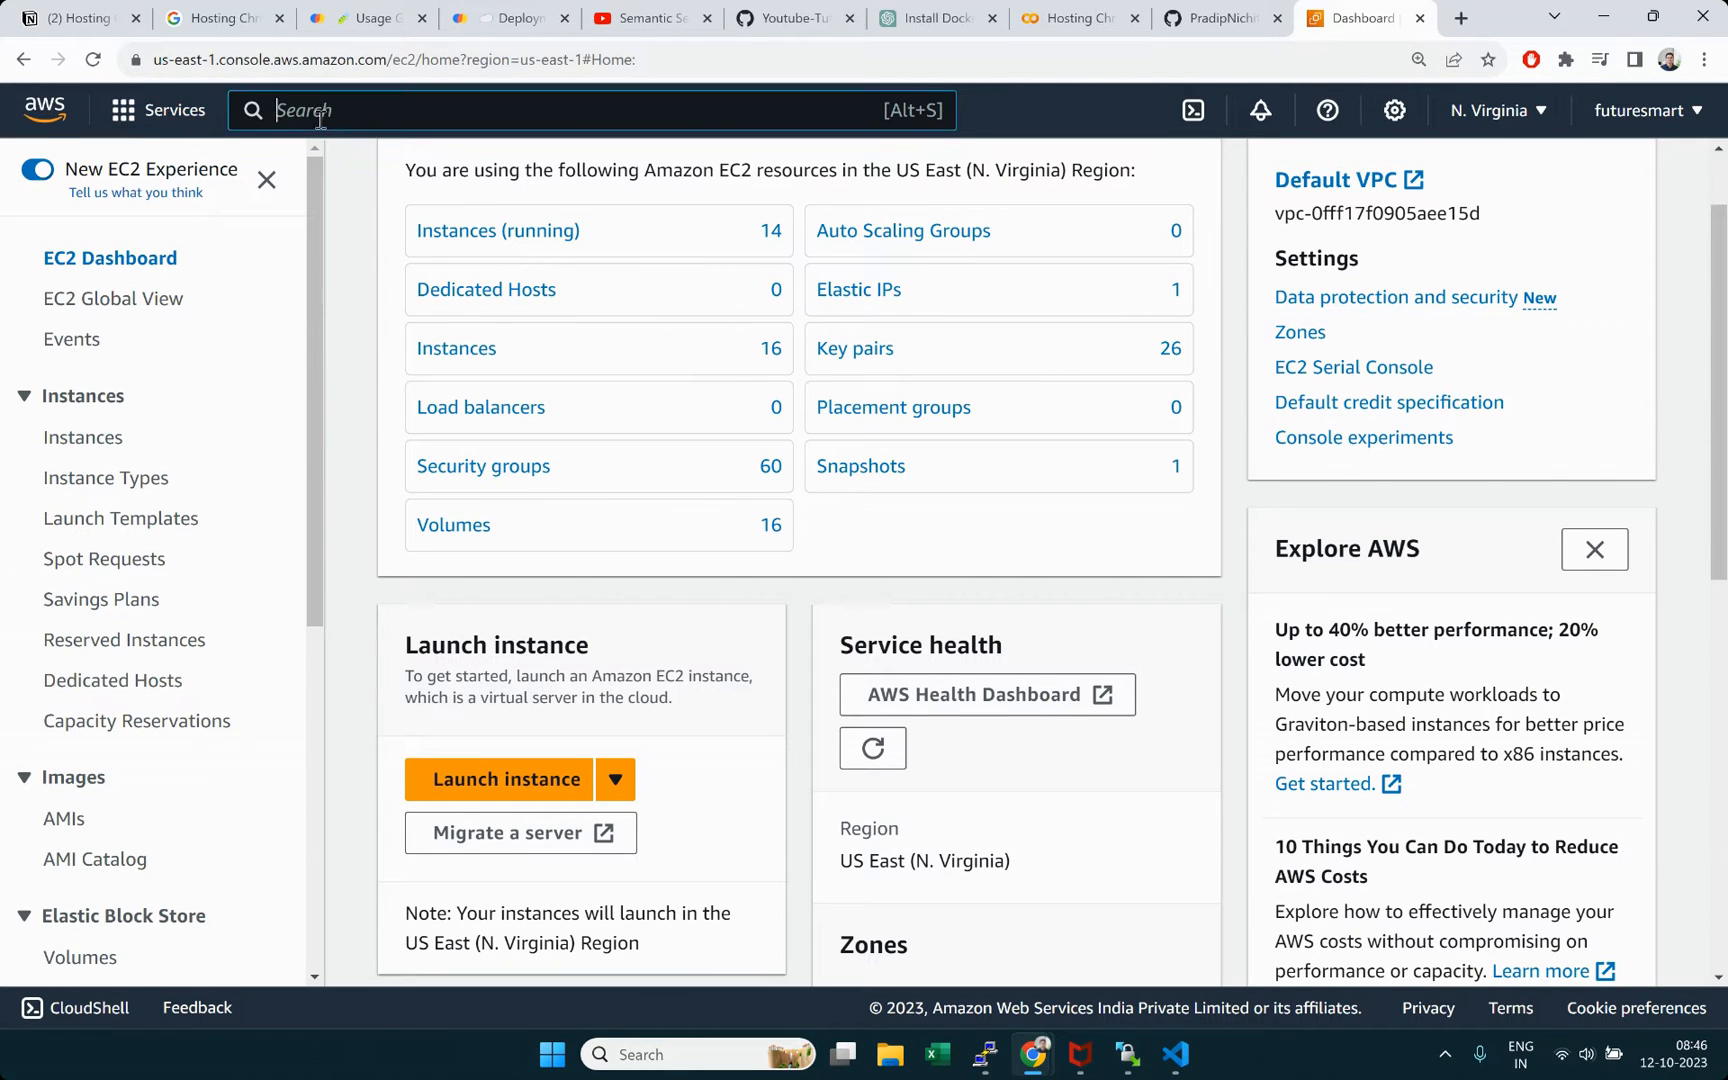
type("ec2")
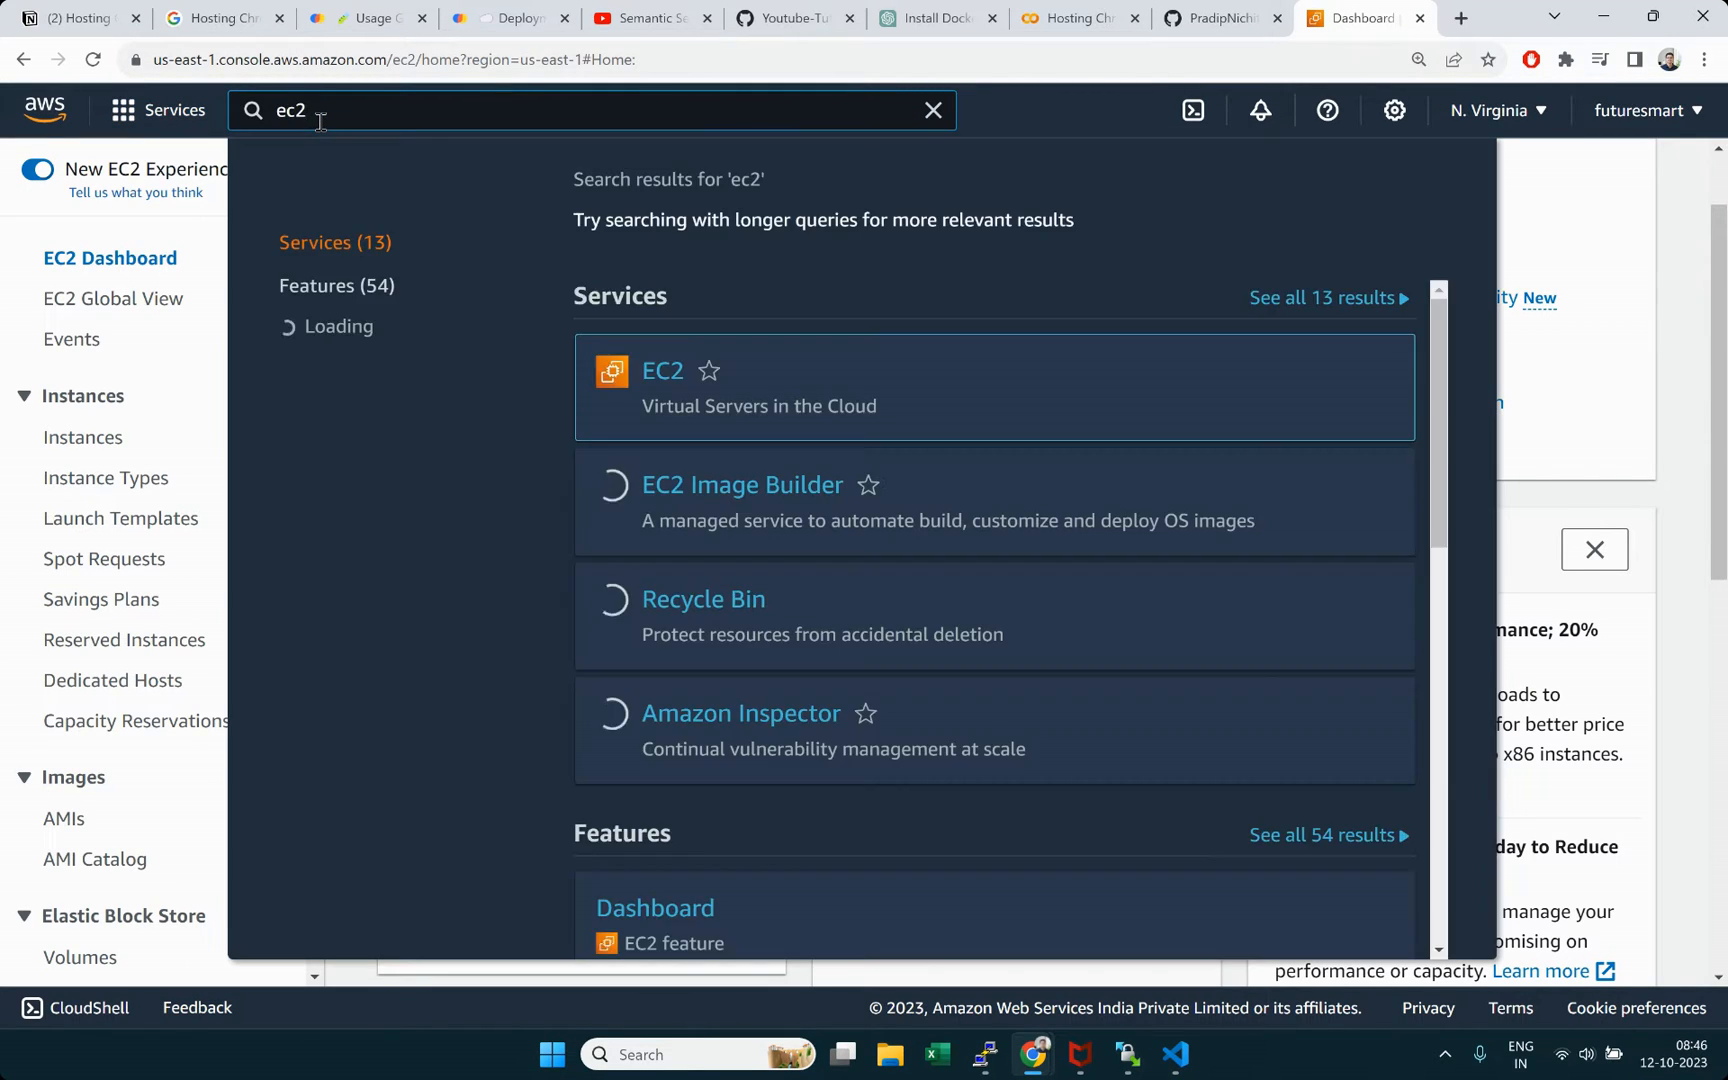
left_click(668, 373)
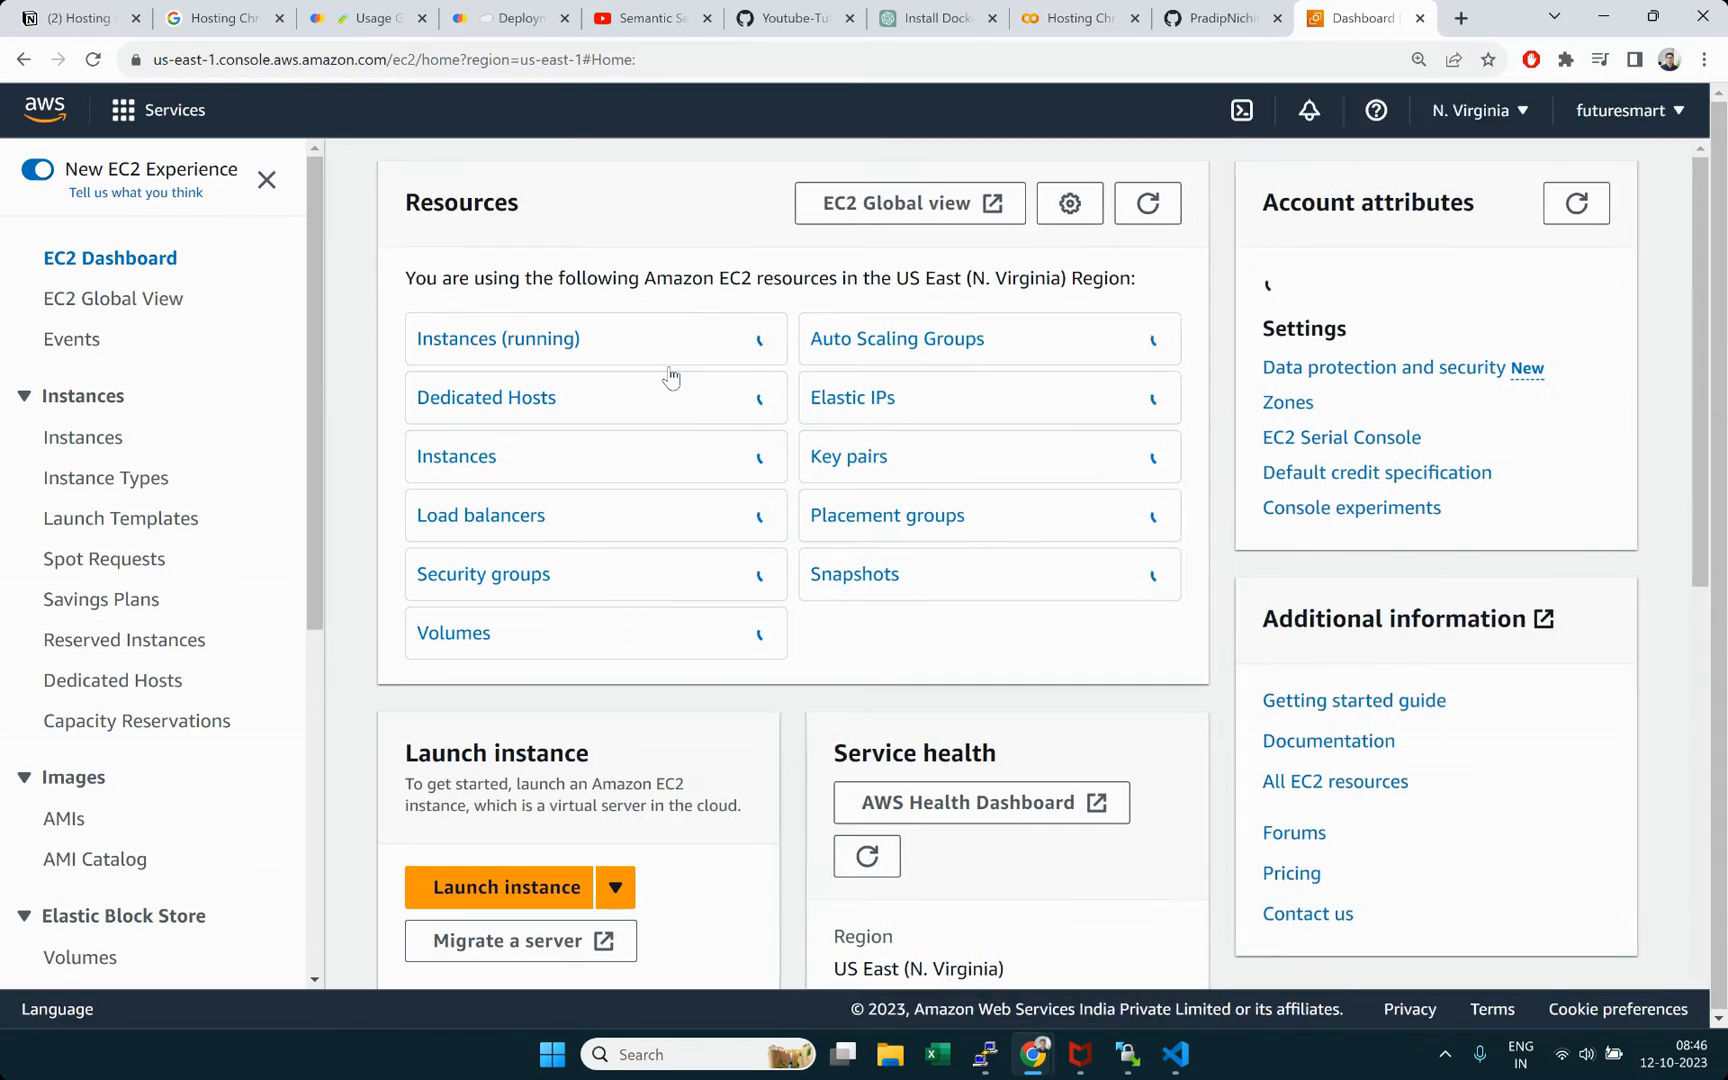
scroll(688, 707, "down", 4)
left_click(505, 457)
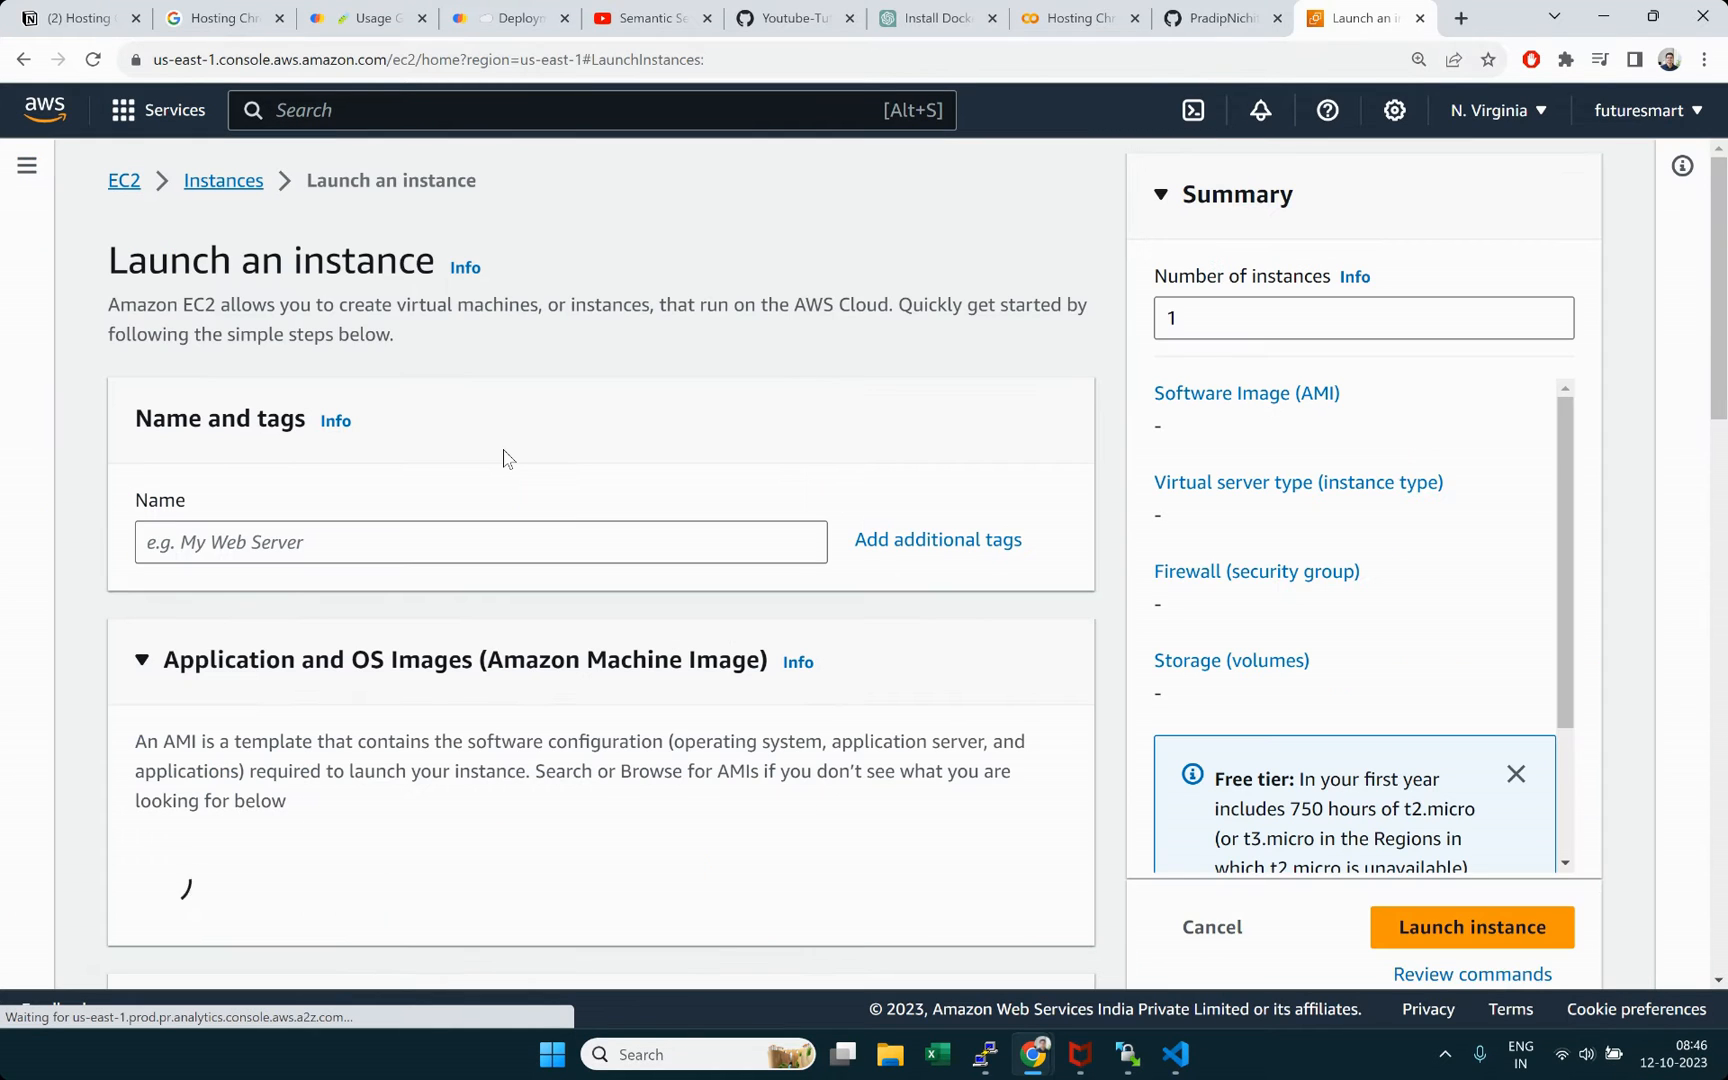
Step: Name the new instance chromadb and select Ubuntu as its machine image
left_click(268, 553)
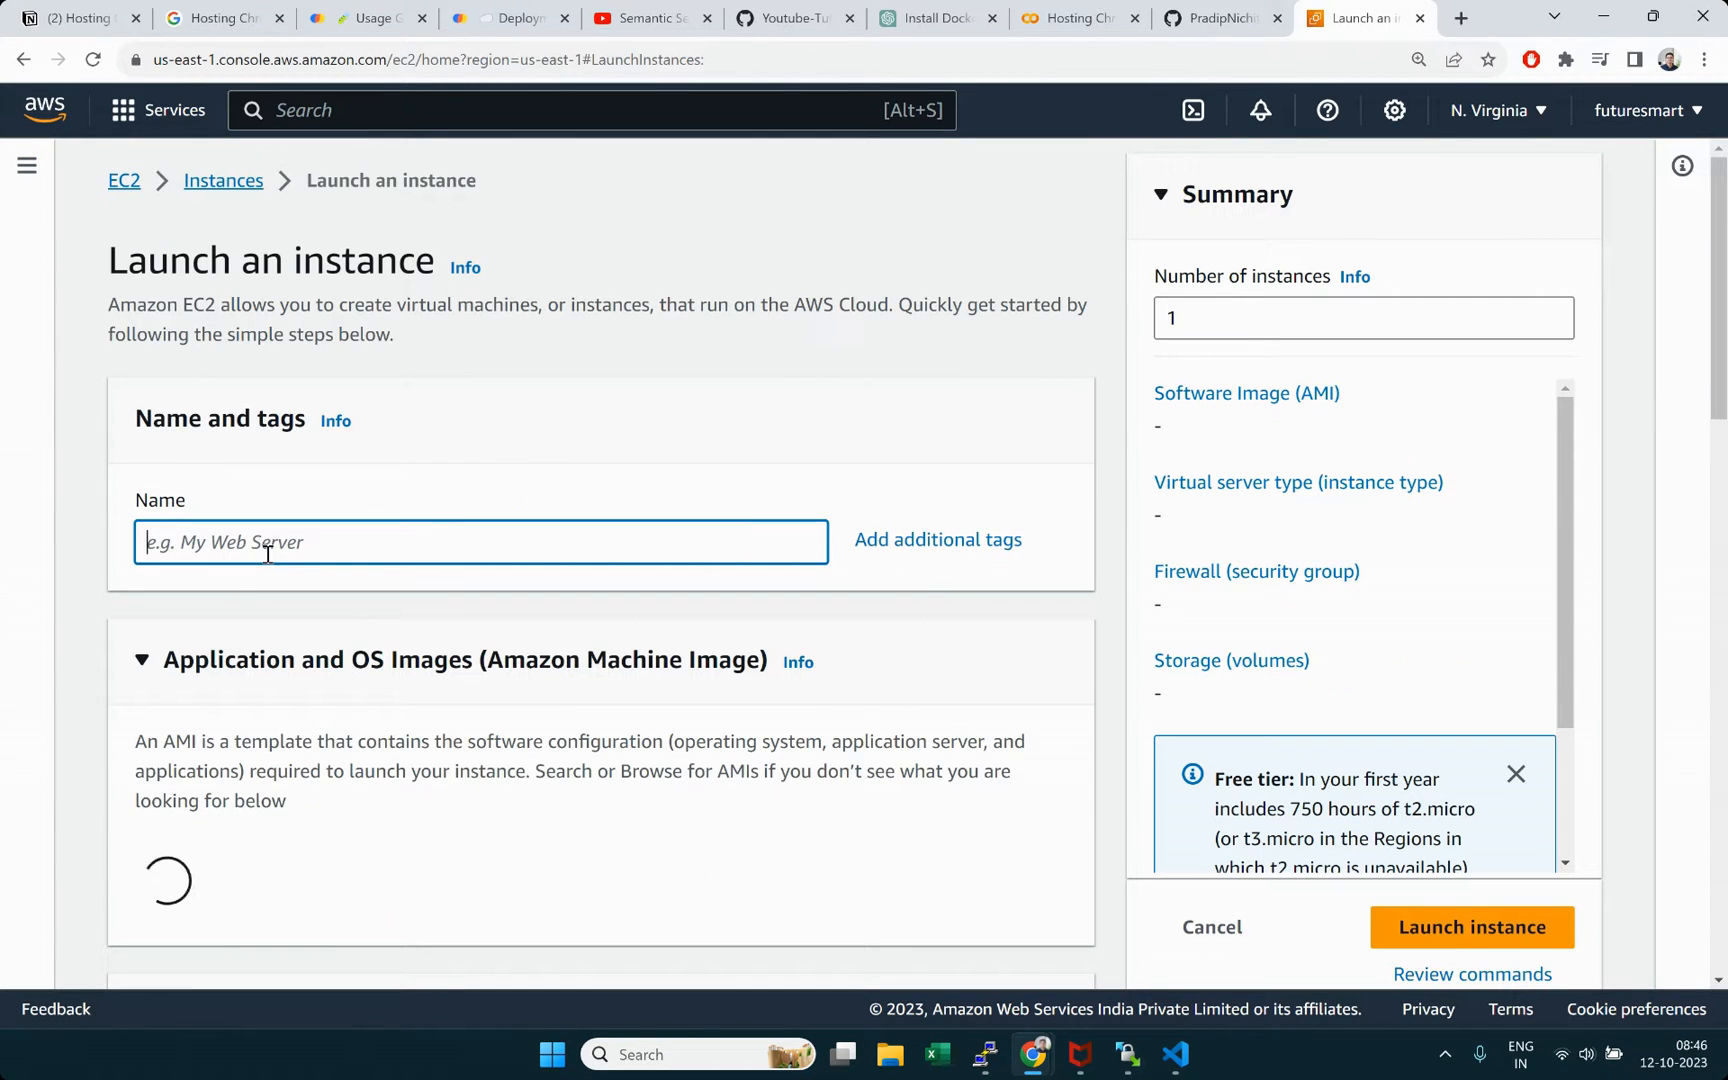
type("chroma")
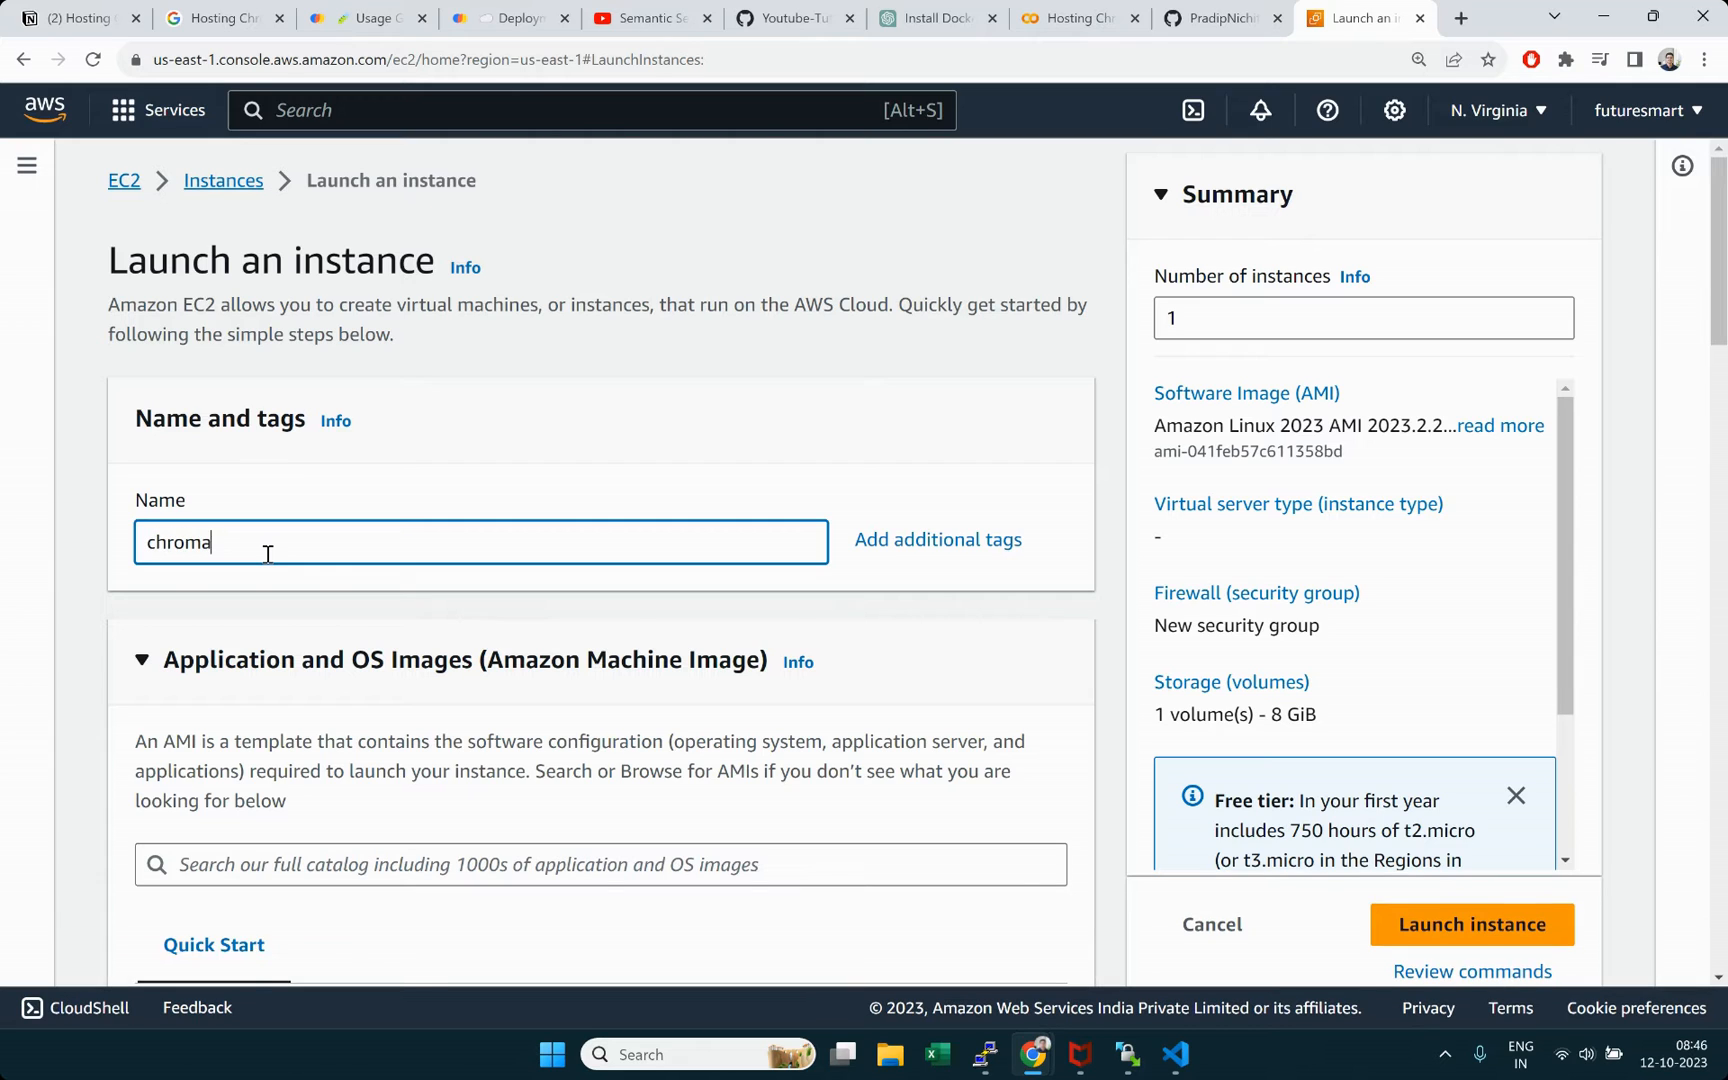
type("db")
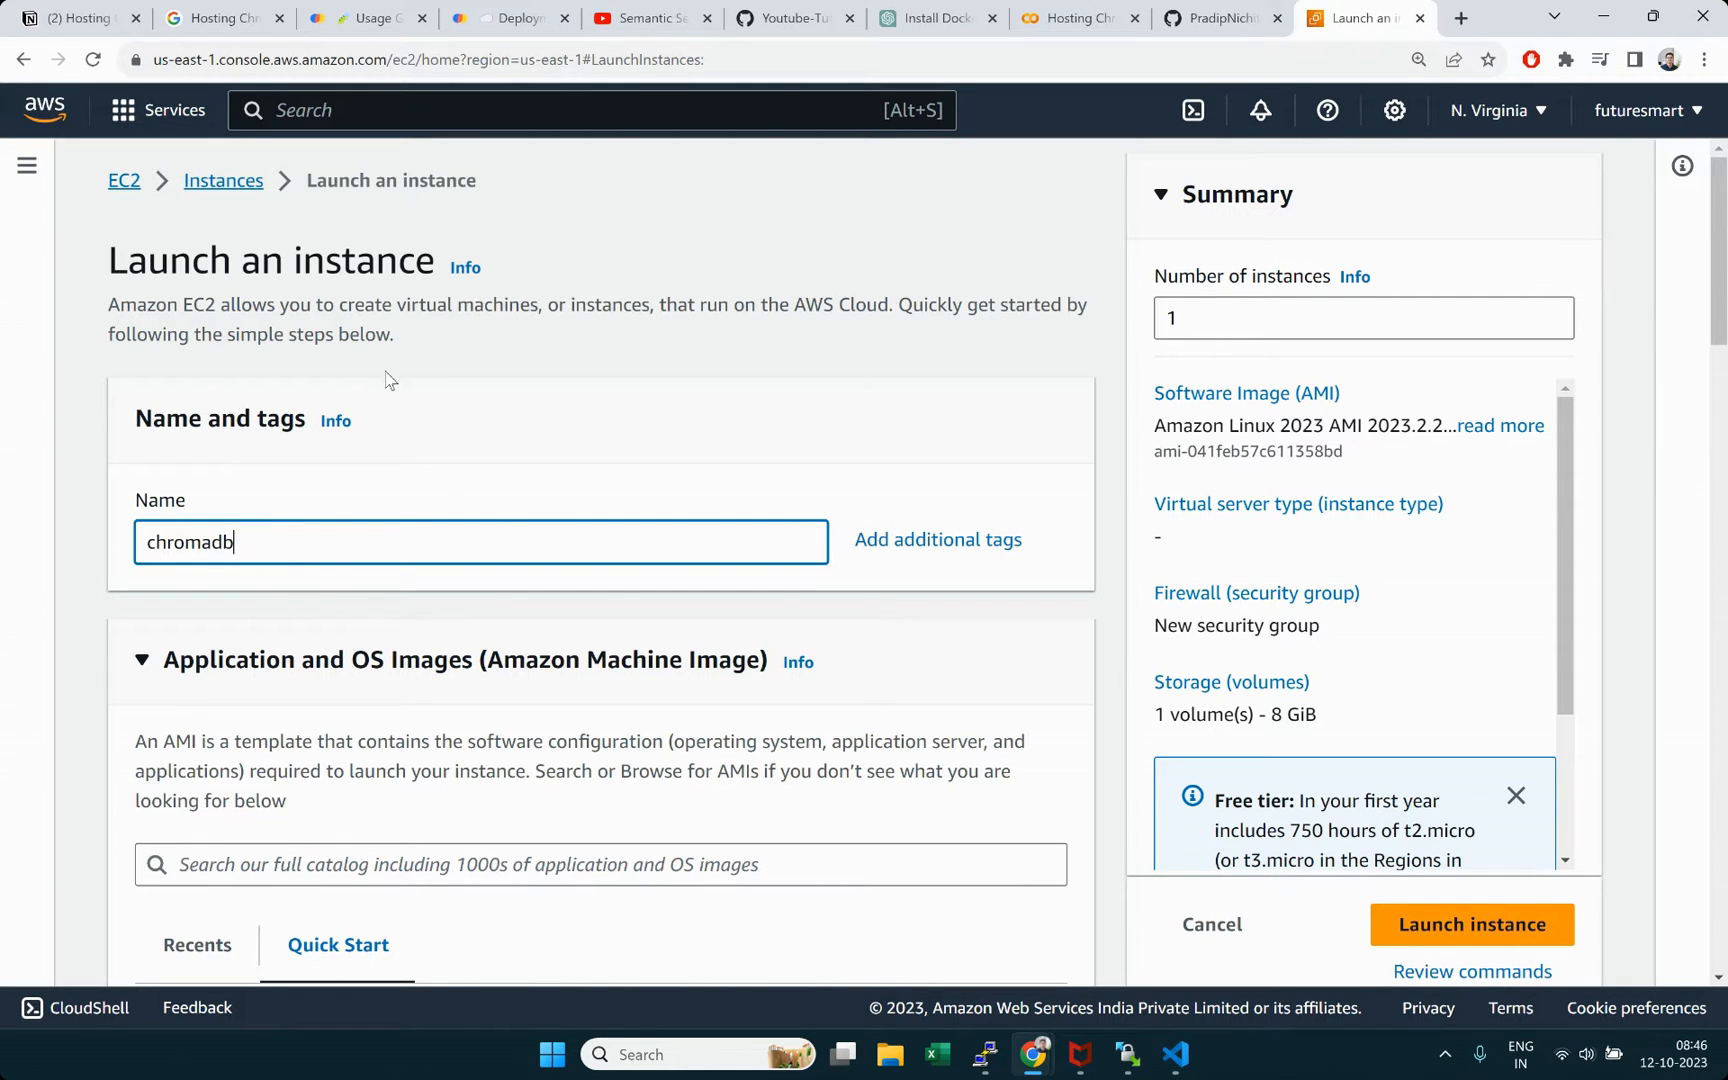
left_click(445, 474)
scroll(444, 536, "down", 5)
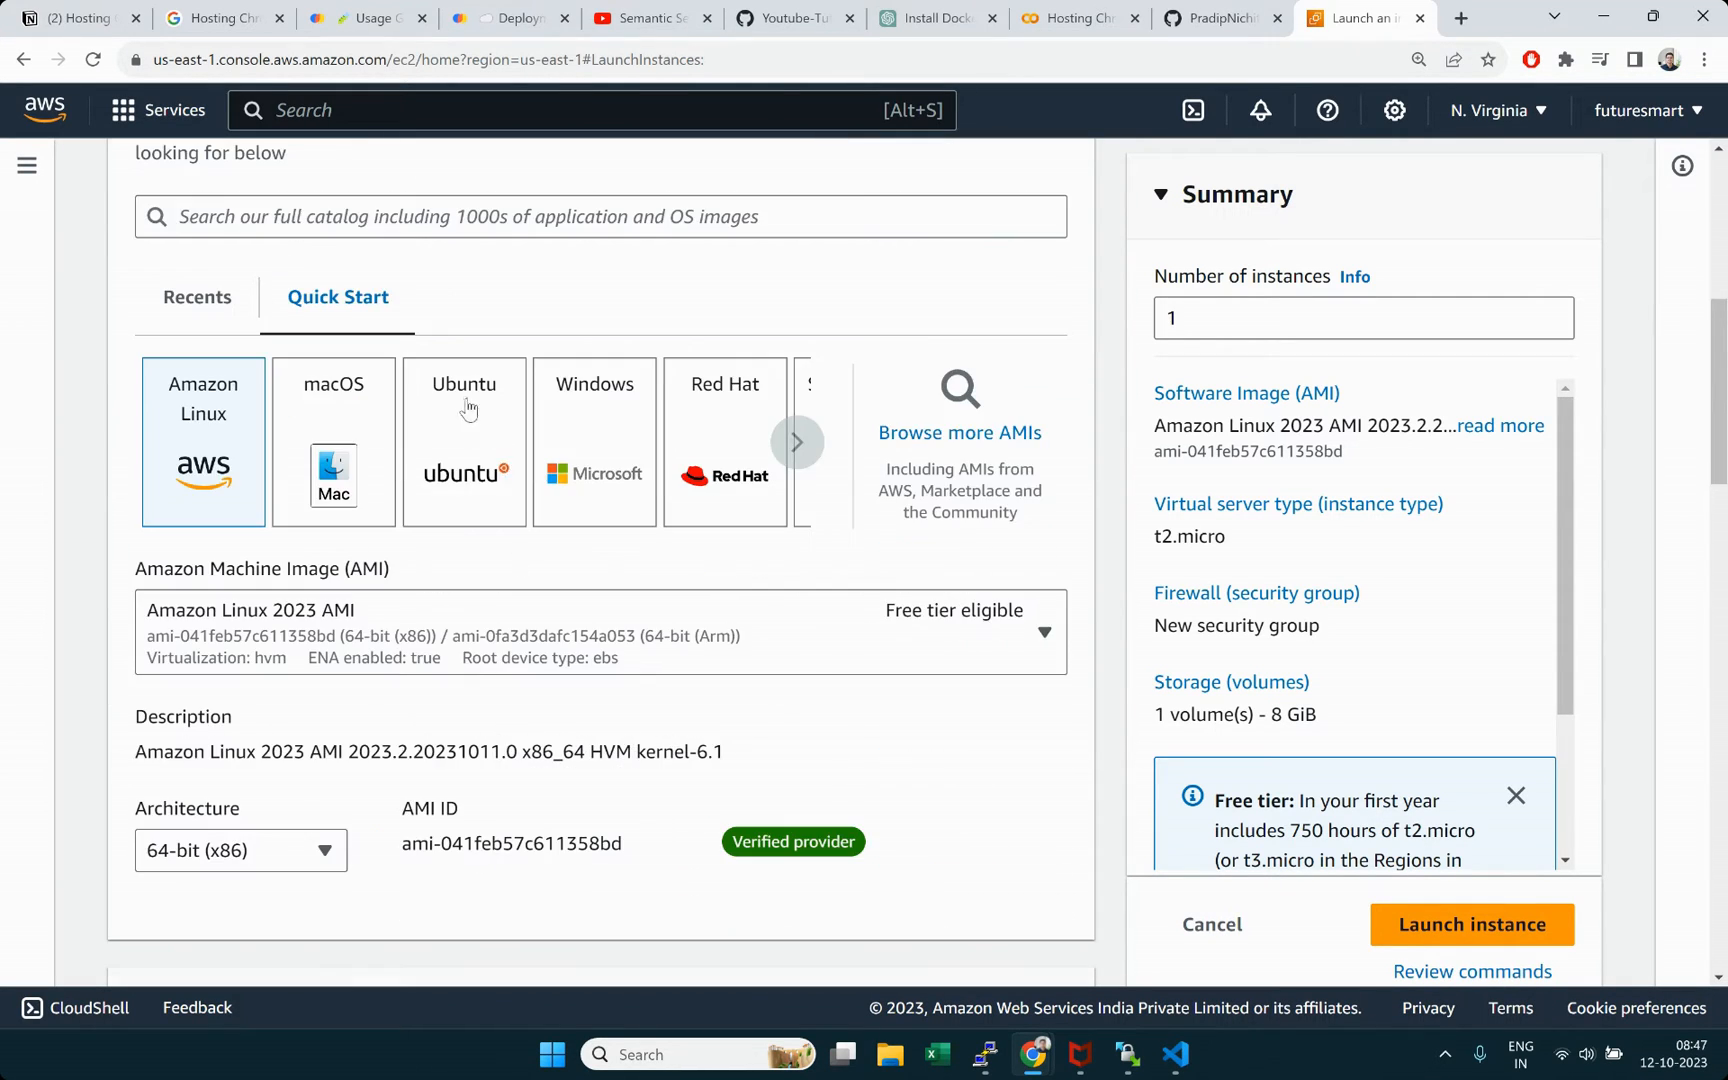
left_click(466, 405)
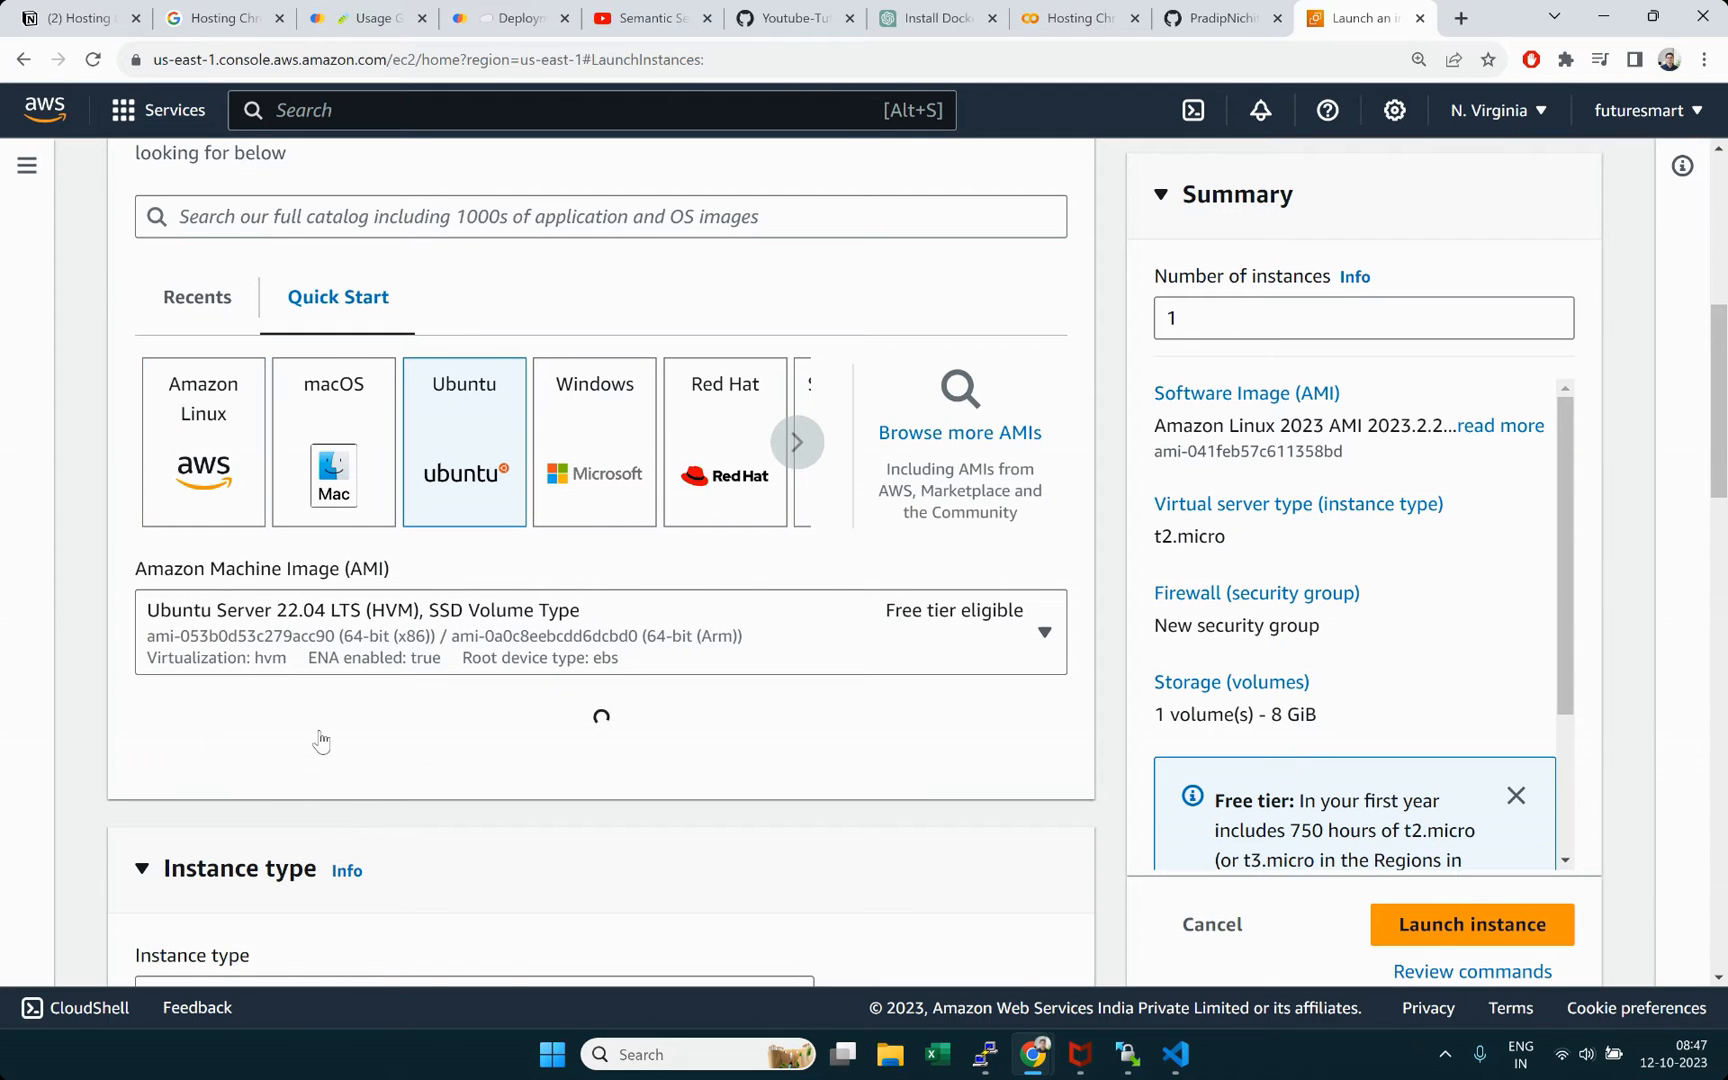
Step: Check the RAM requirement for Chroma in the Simple AWS Deployment section of the Chroma docs
scroll(377, 628, "down", 4)
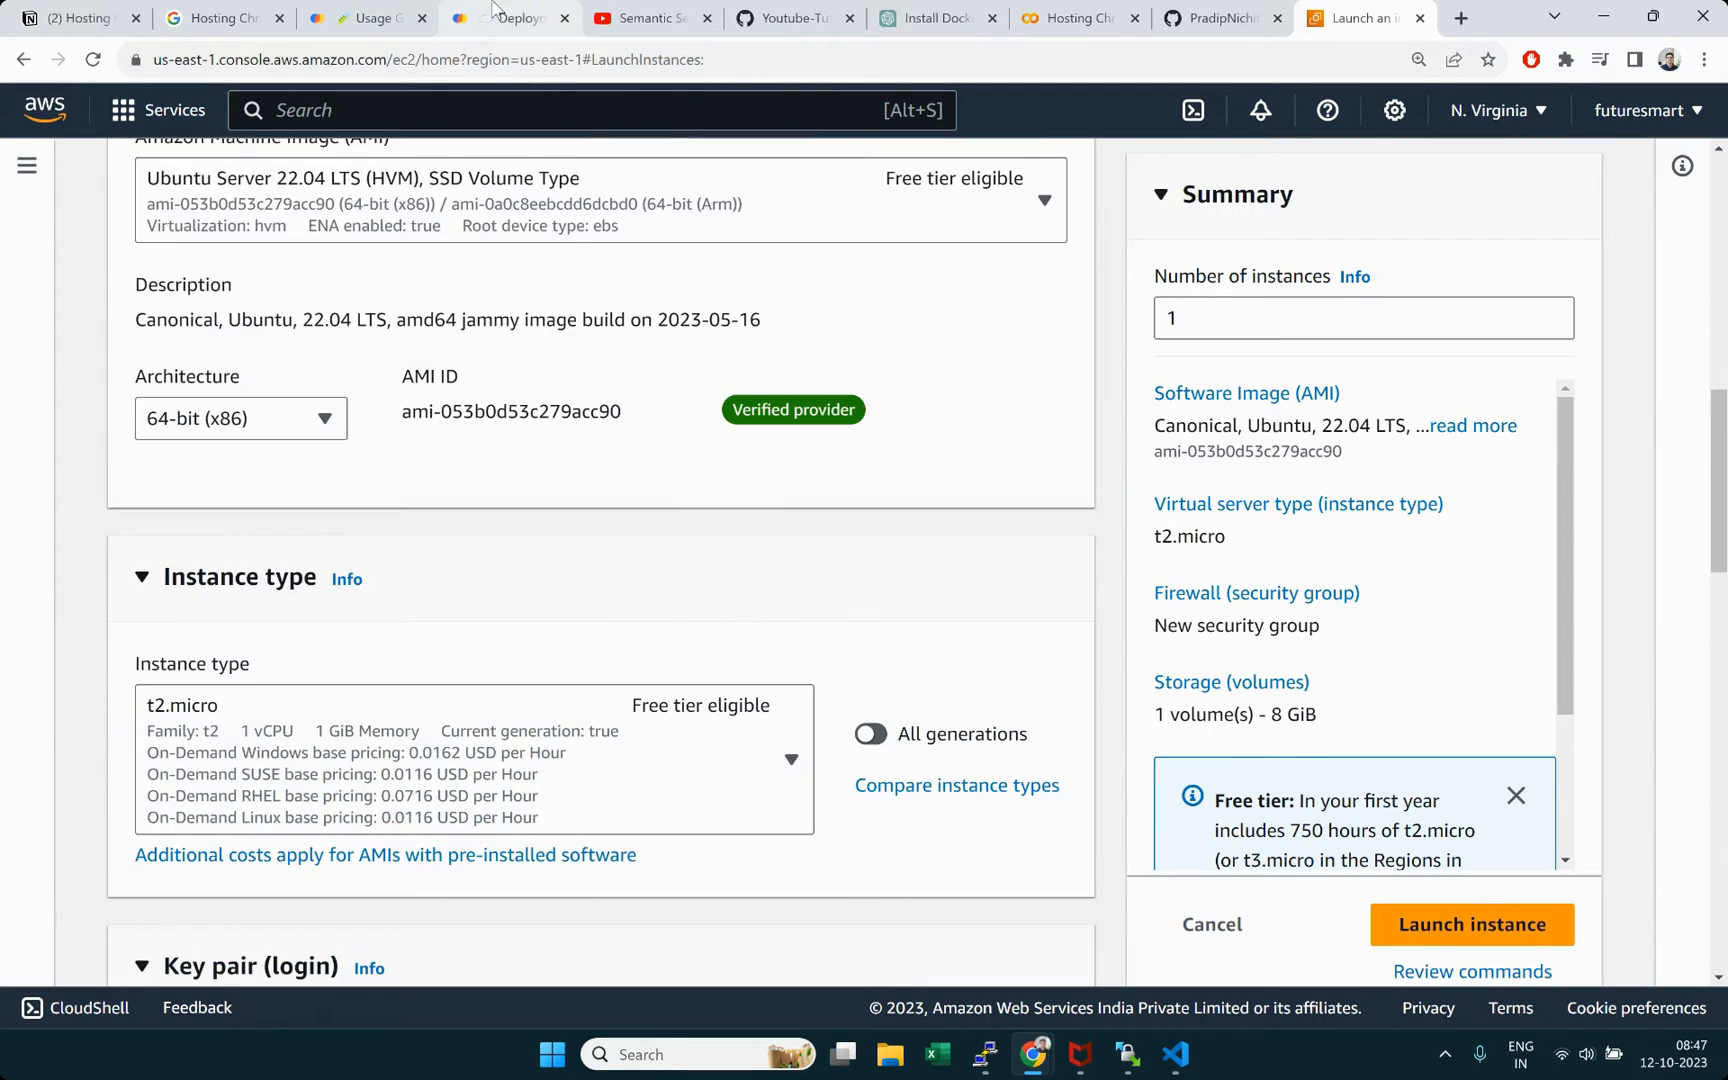
left_click(478, 12)
left_click_drag(1720, 260, 1722, 355)
scroll(1430, 318, "down", 5)
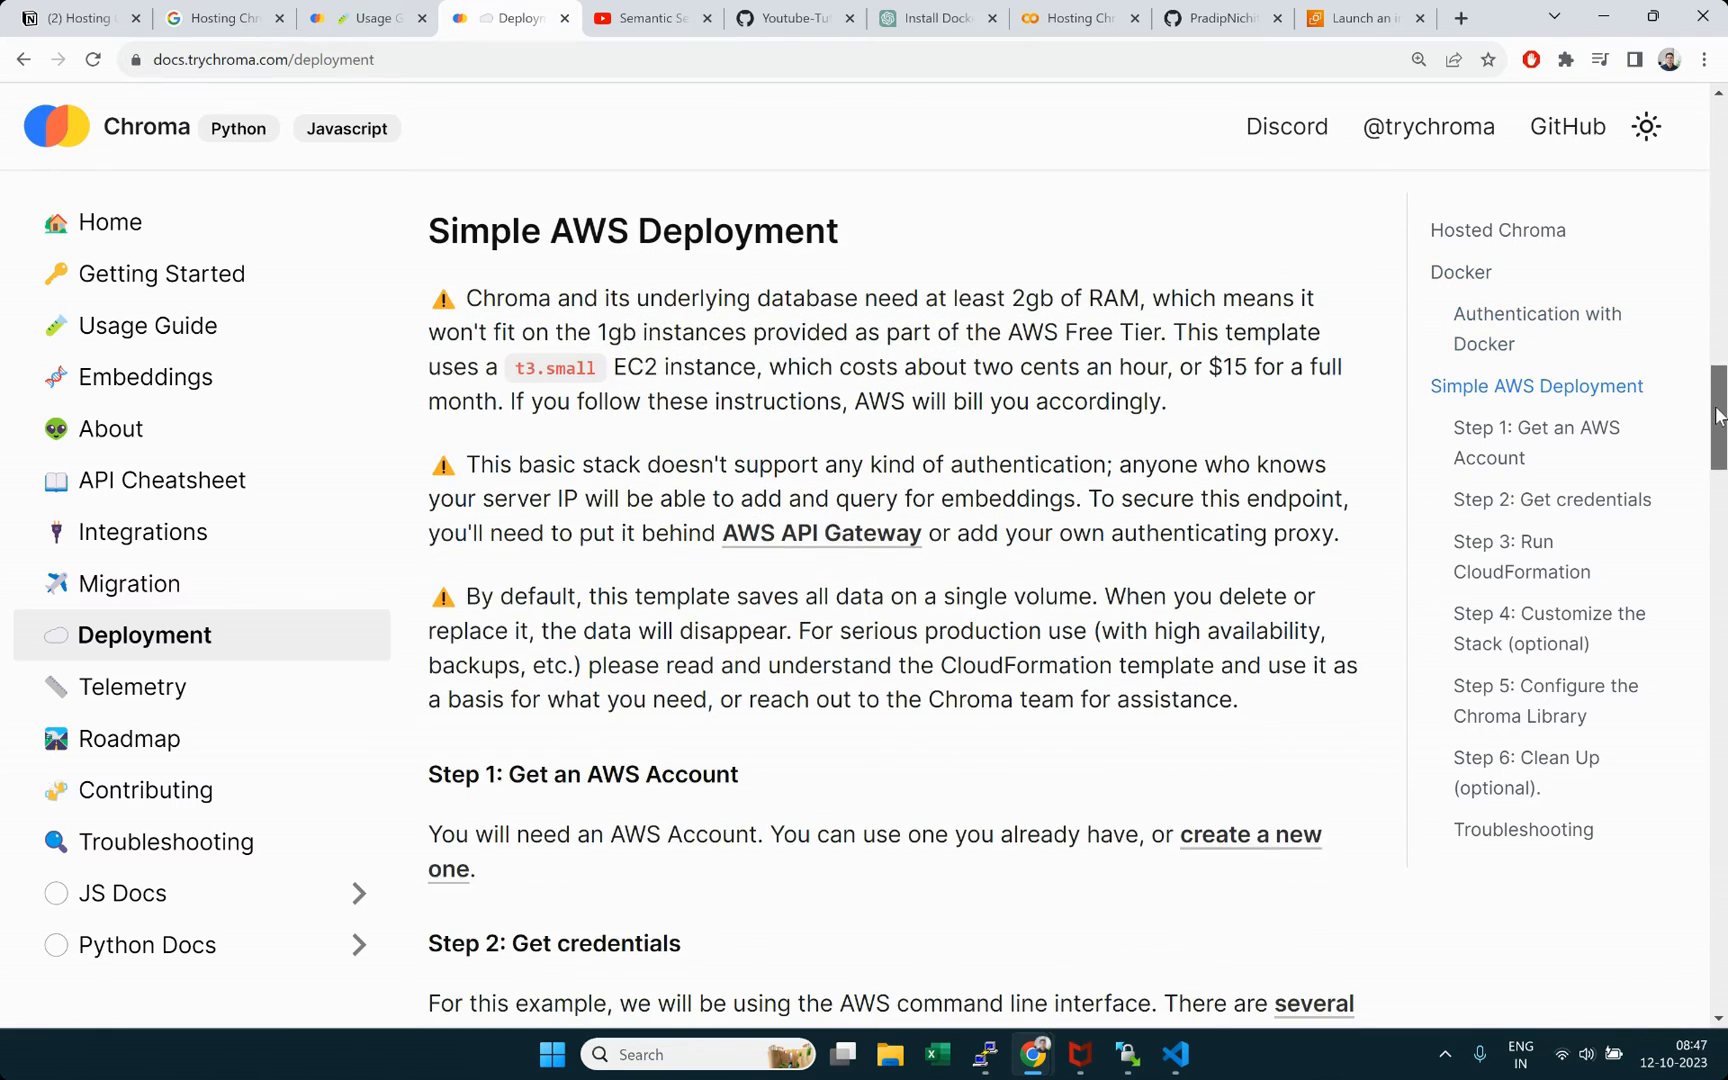
left_click_drag(1006, 298, 1155, 298)
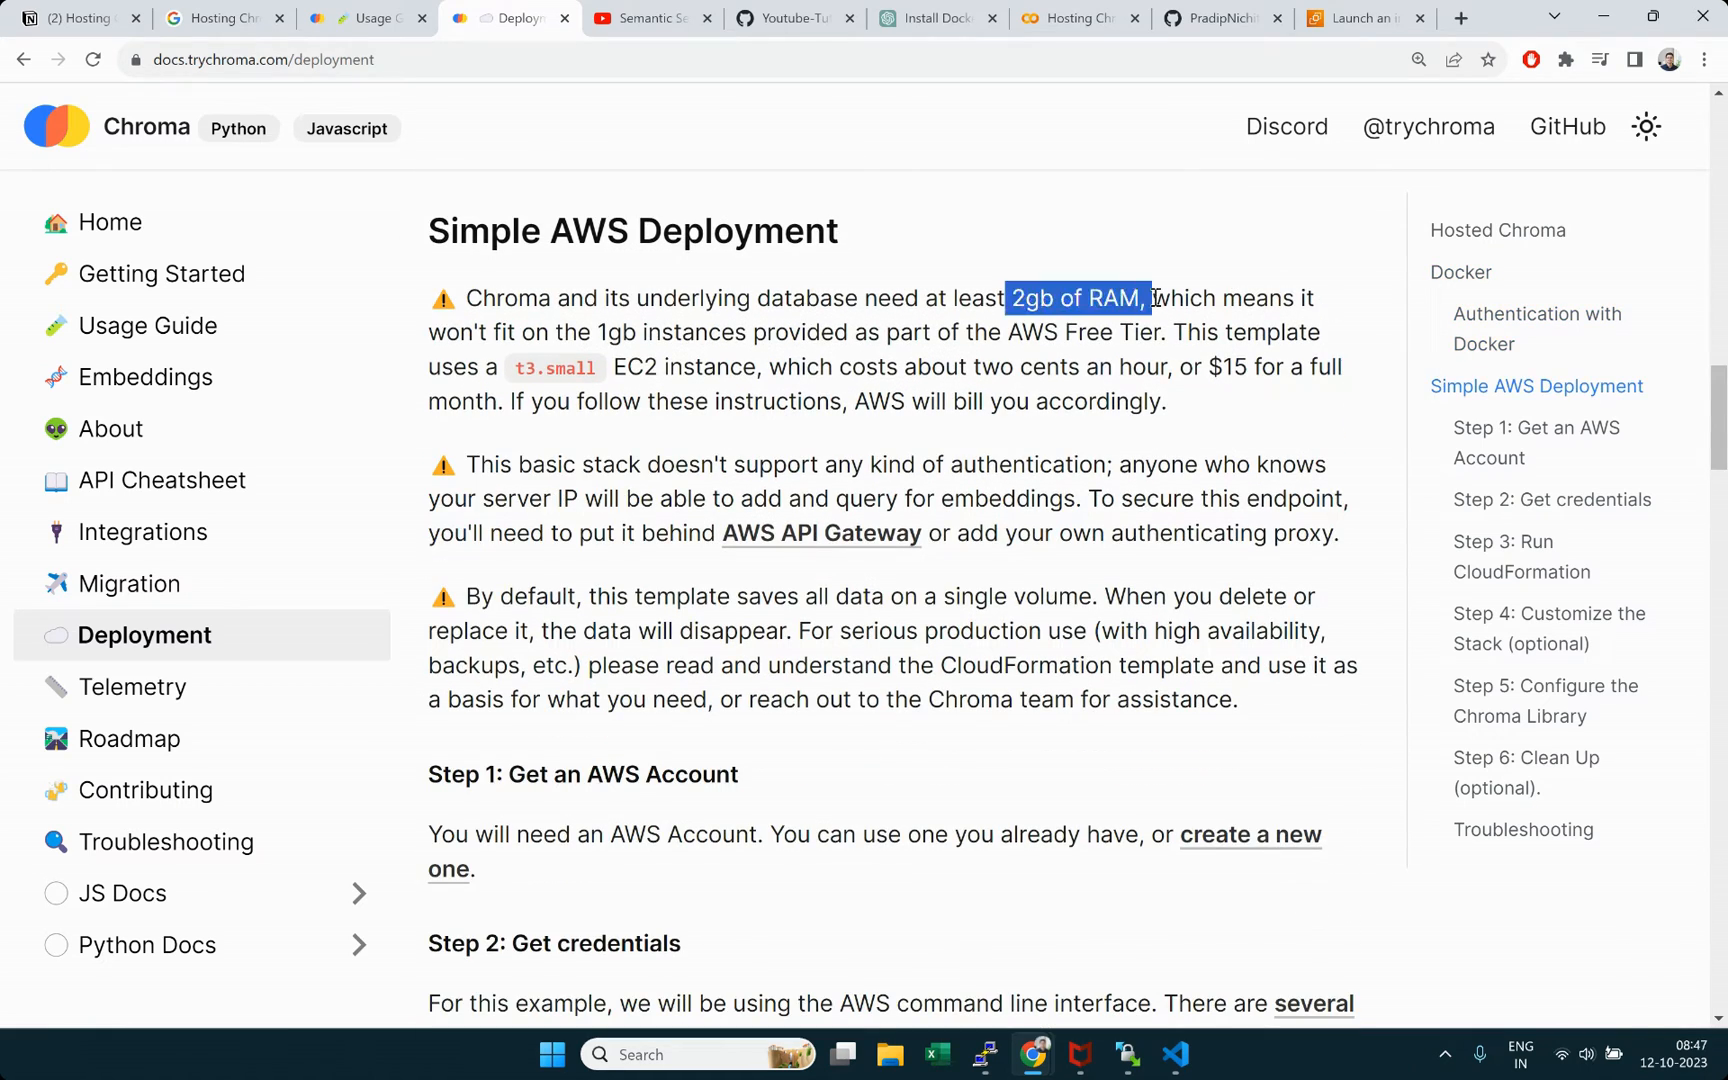
left_click(1155, 298)
Step: Return to the AWS launch page and set the instance type to t2.medium
left_click(1342, 20)
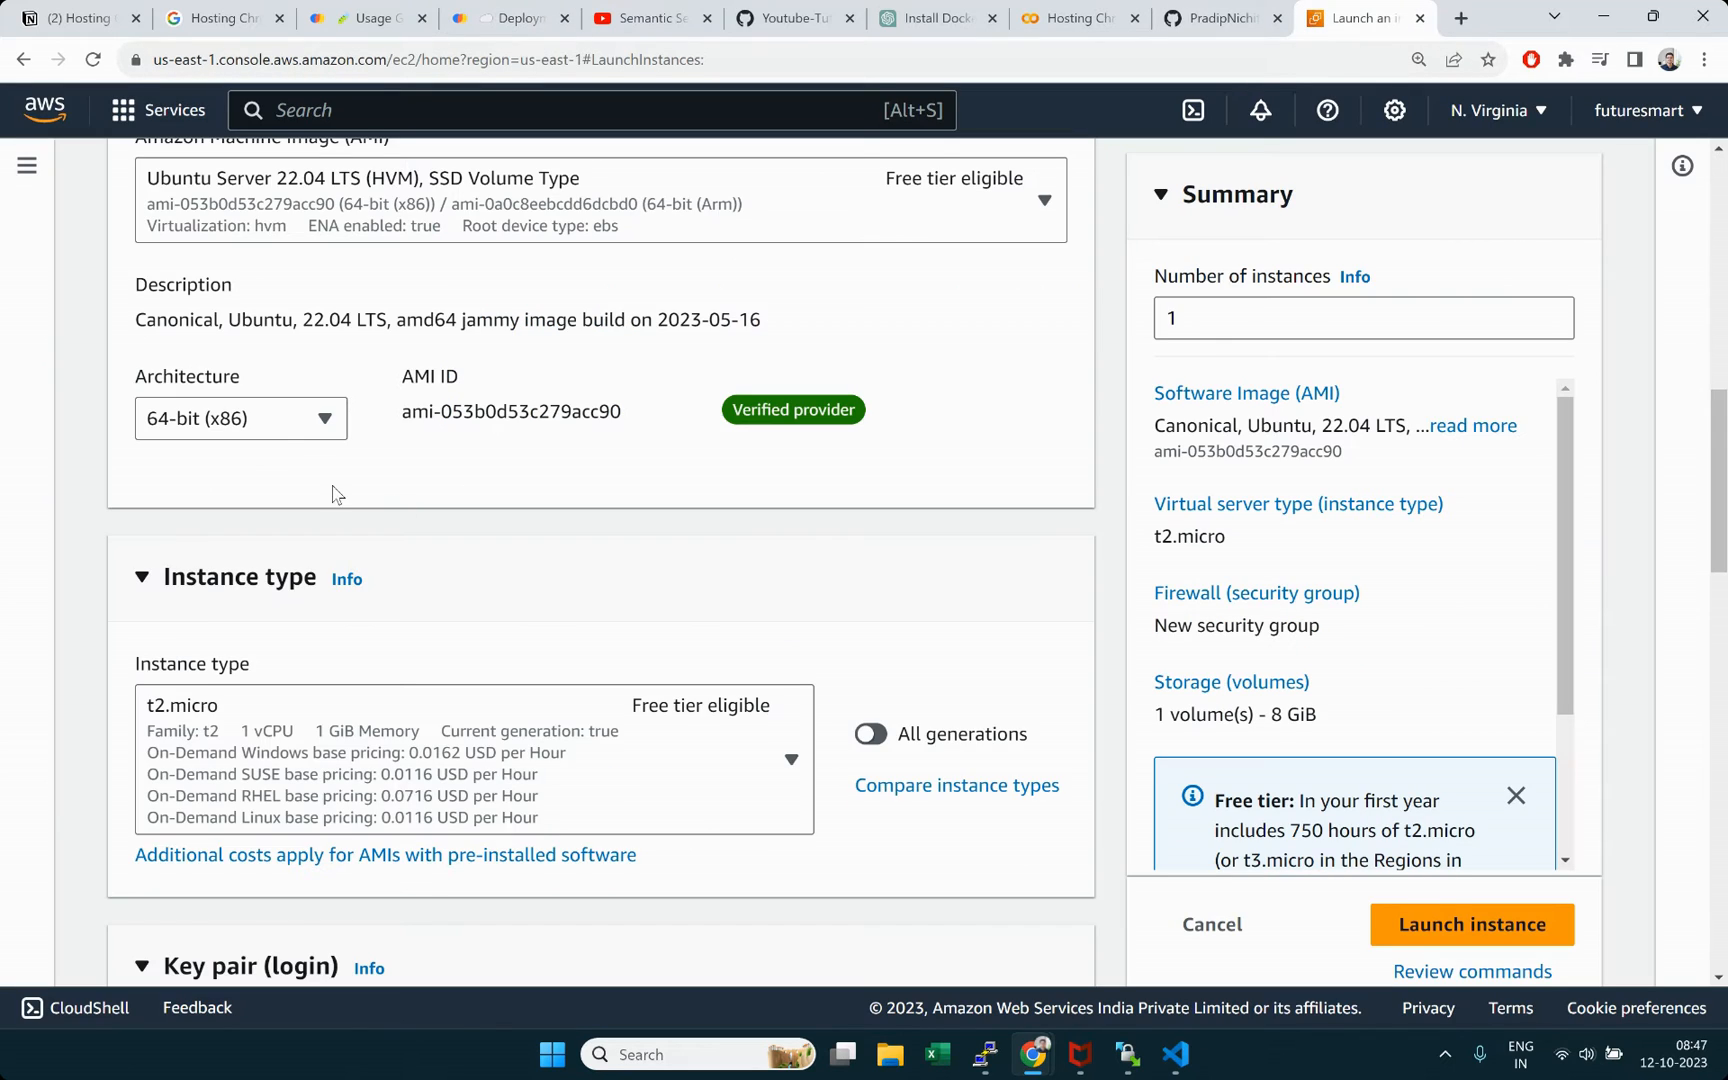
scroll(322, 675, "down", 2)
left_click(797, 547)
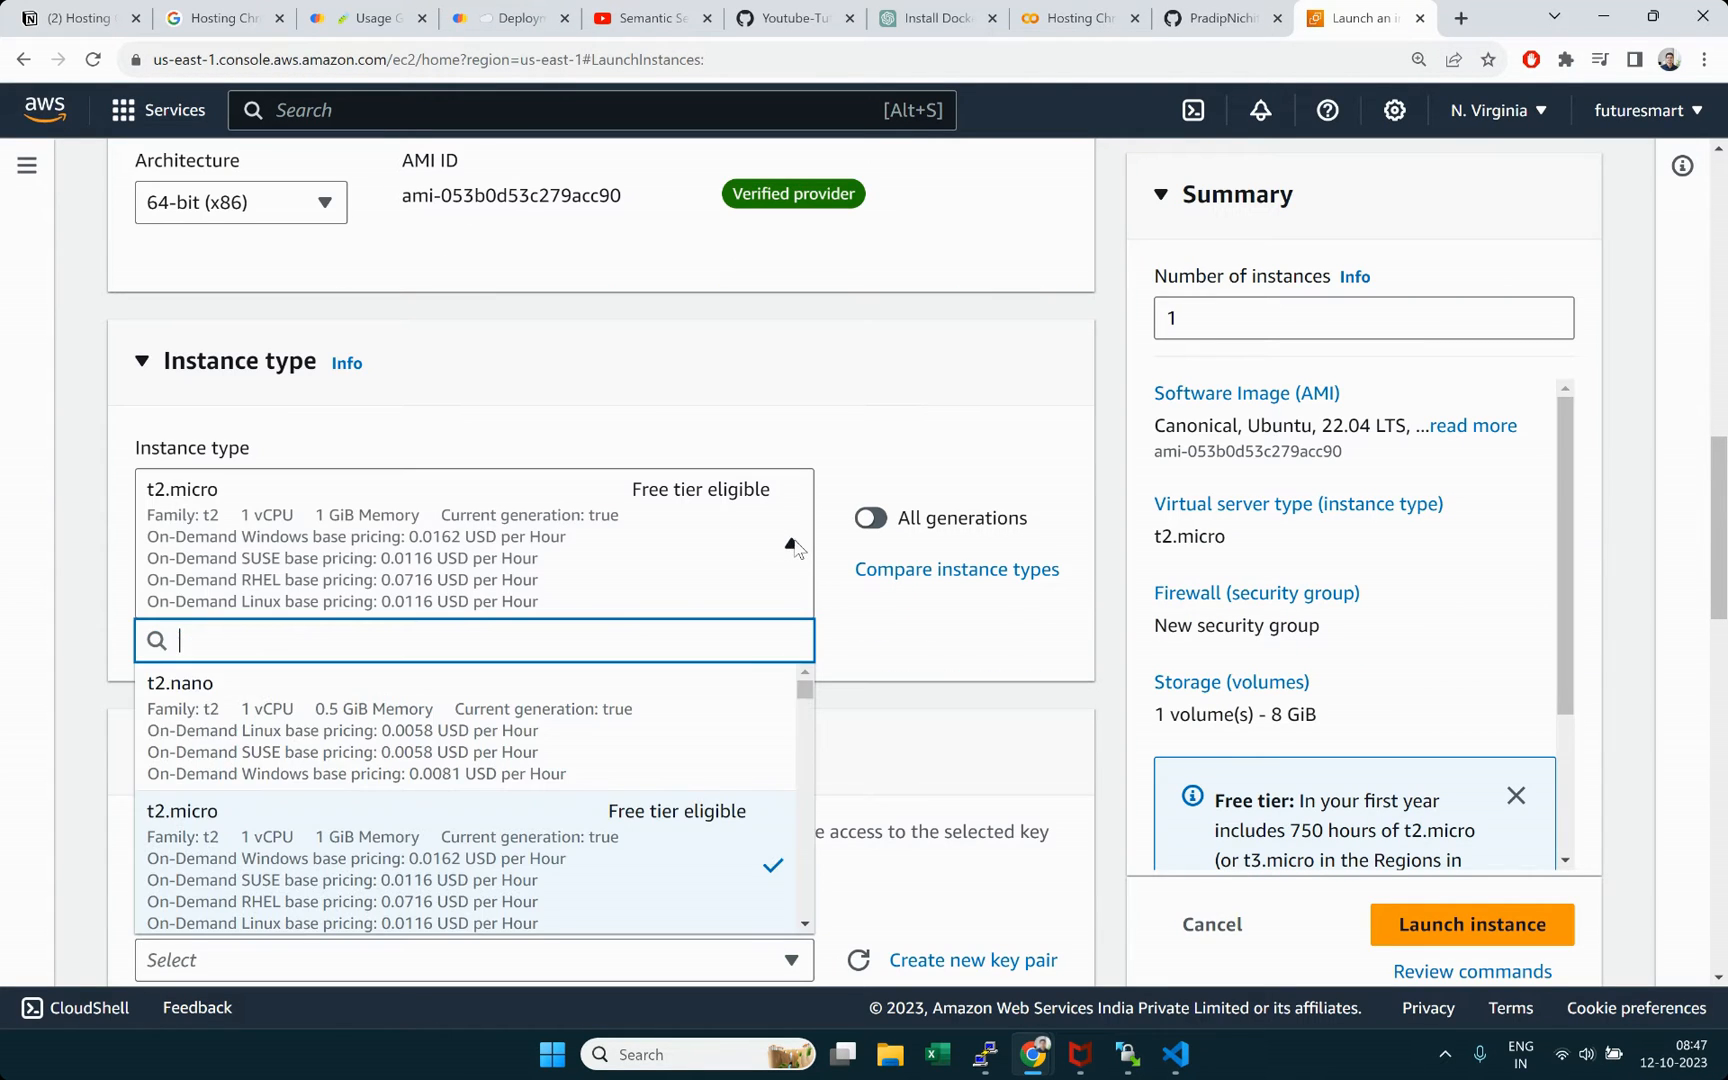
left_click_drag(806, 694, 805, 688)
scroll(415, 765, "down", 1)
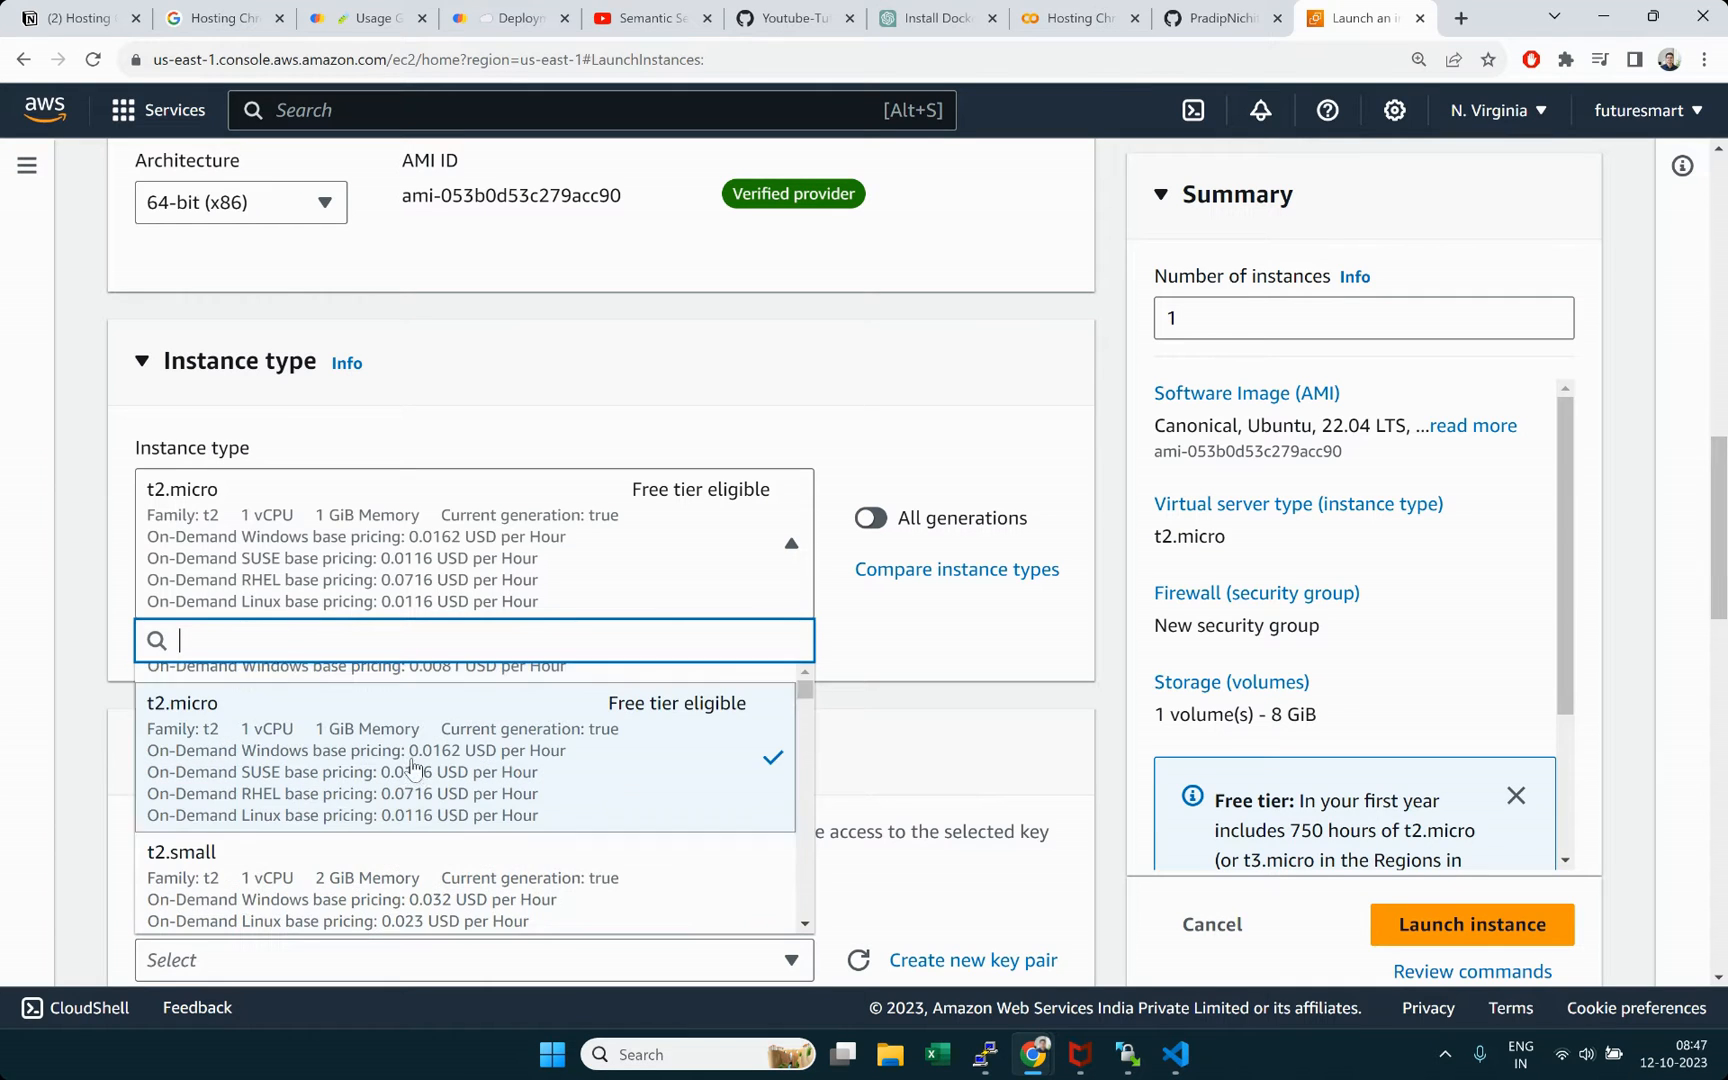
scroll(299, 775, "down", 4)
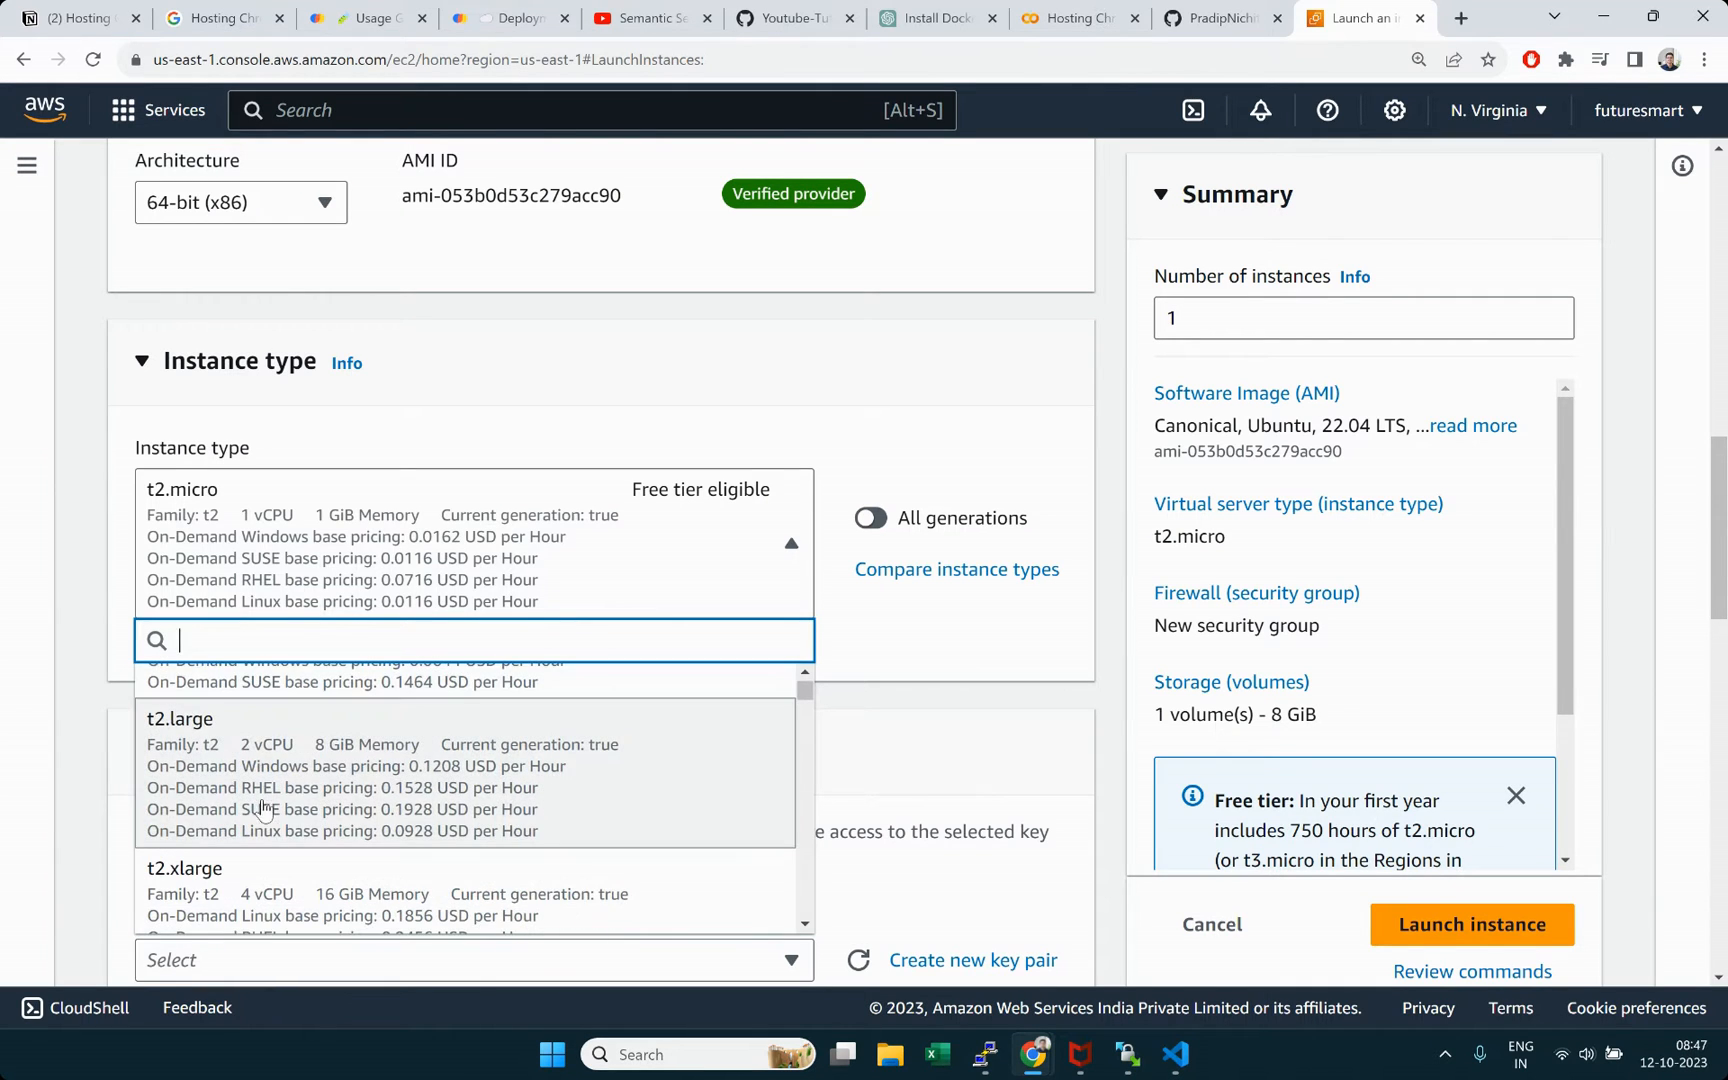
scroll(352, 768, "up", 1)
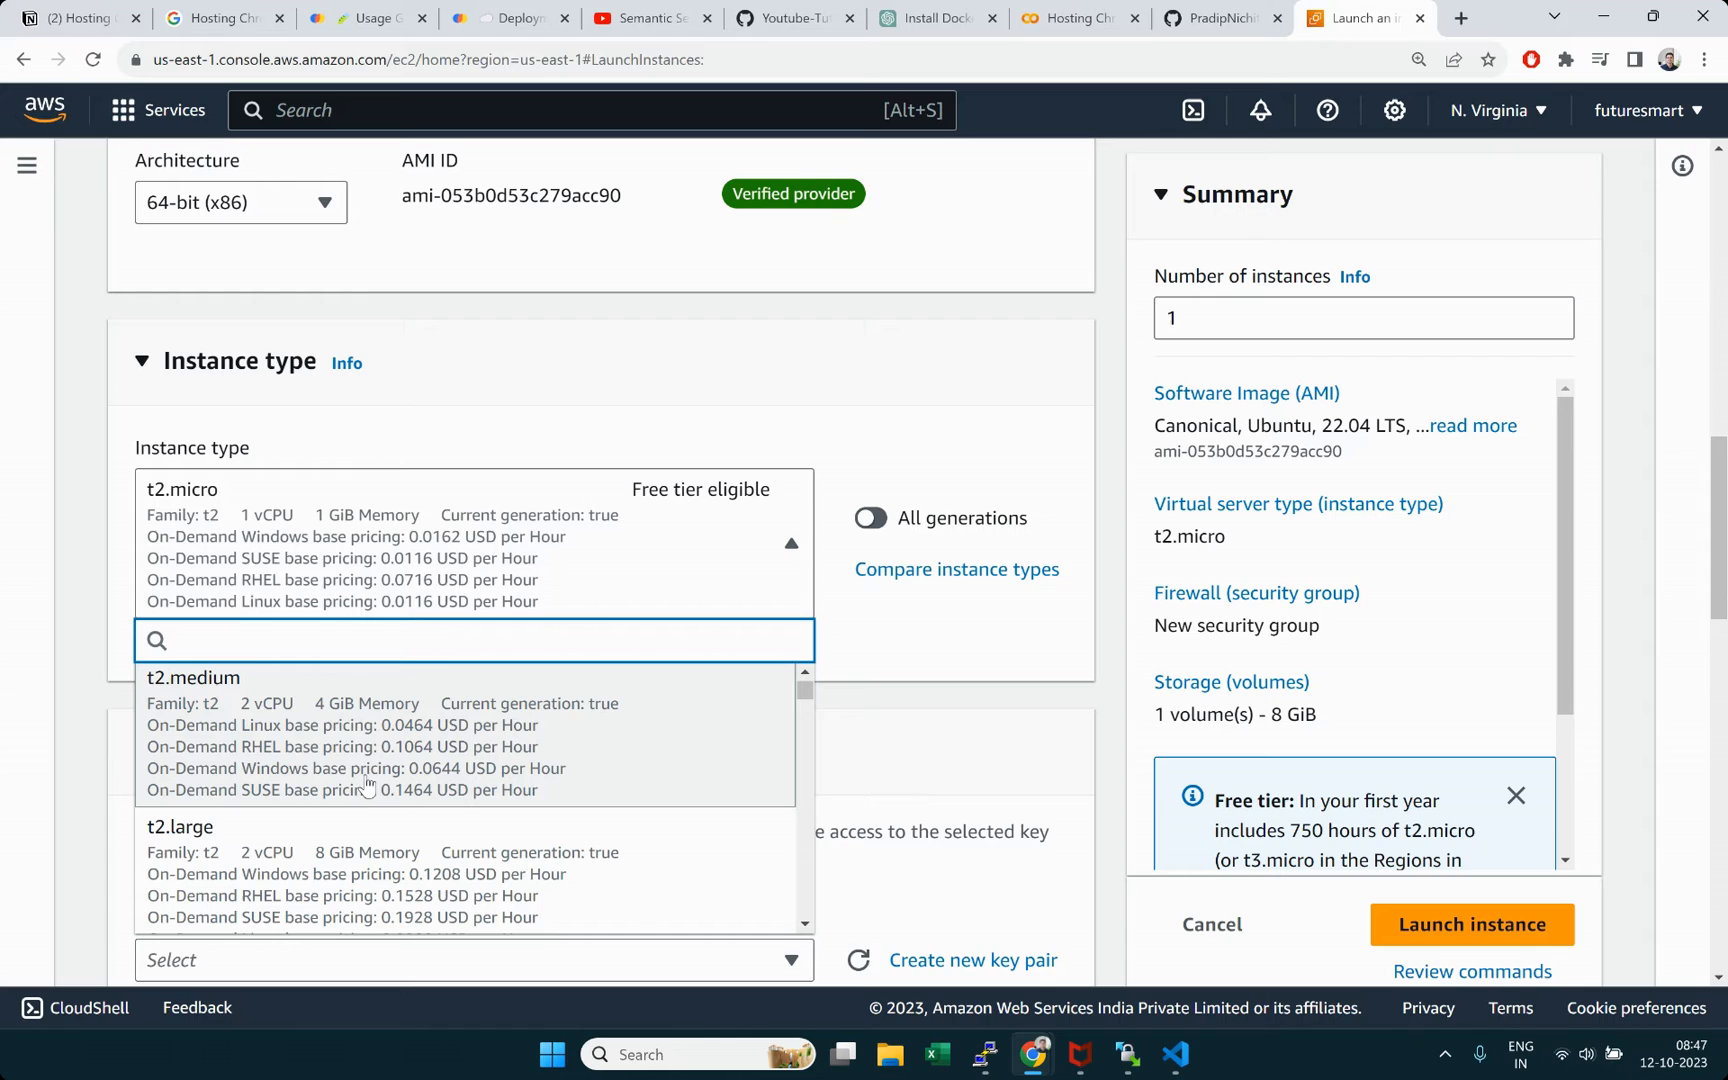
left_click(284, 725)
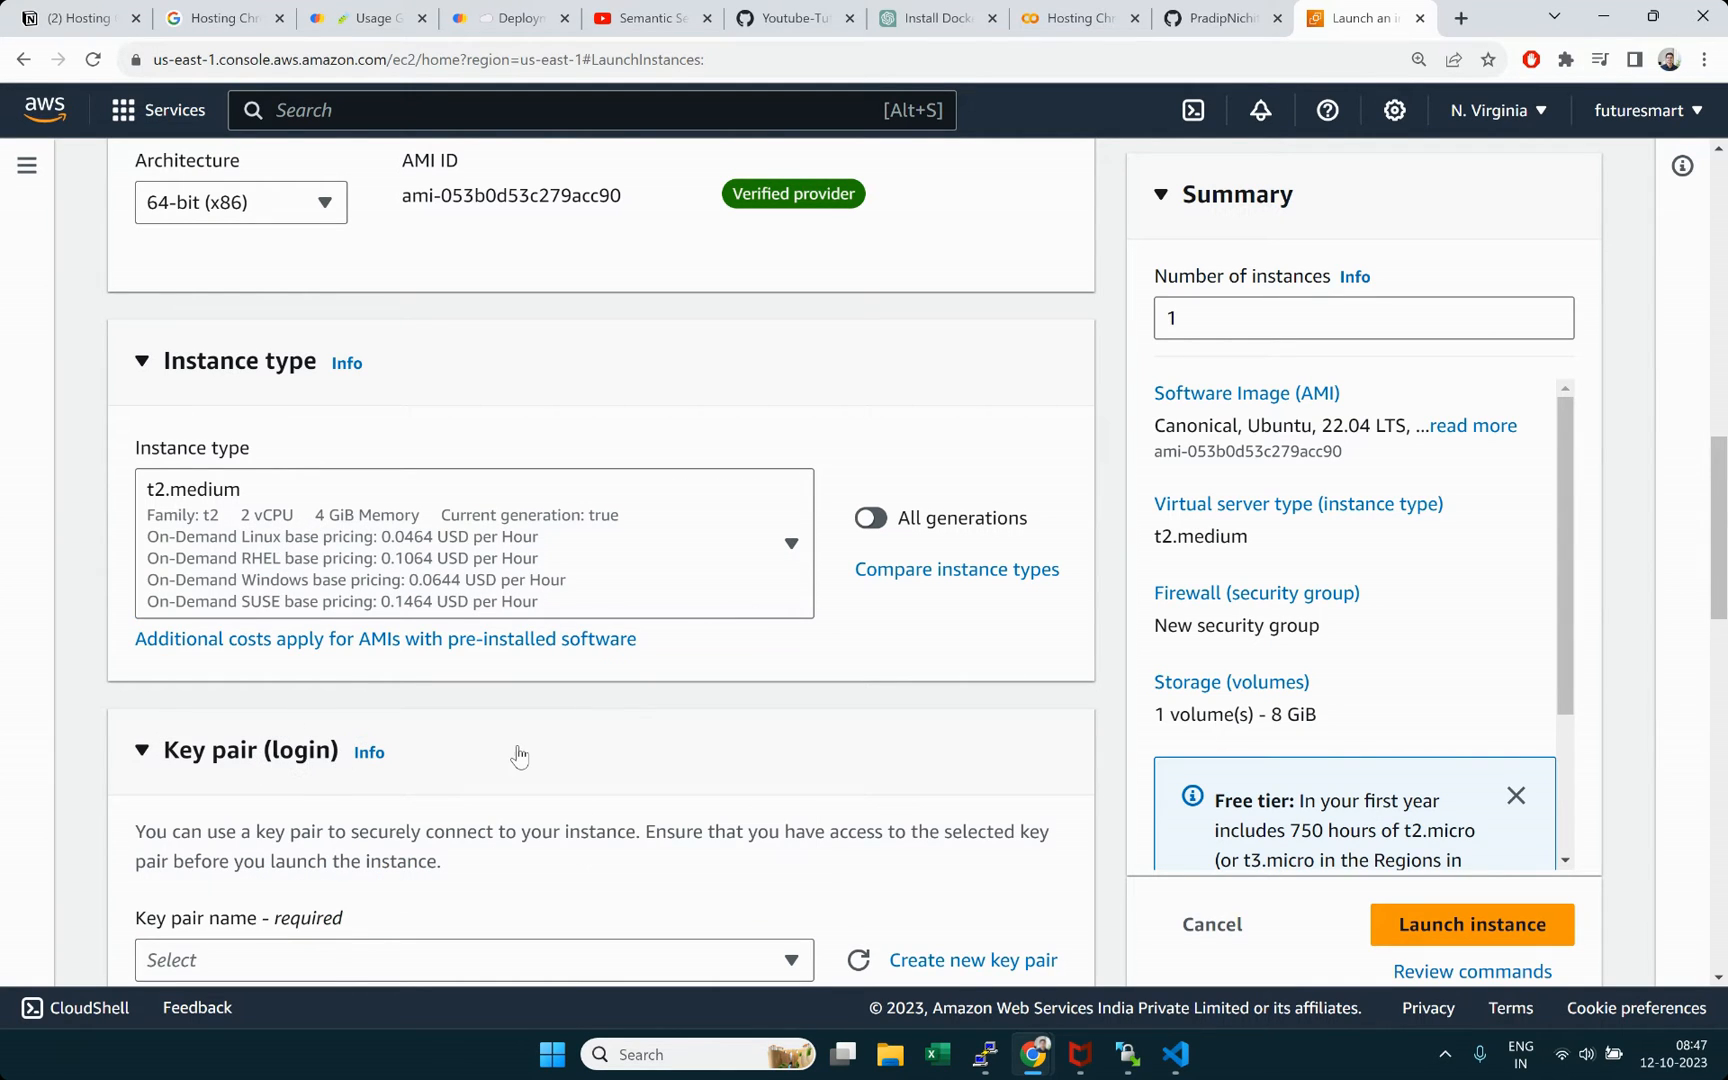
Step: Create an RSA key pair named chromadb_instance in .pem format for the instance login
scroll(517, 752, "down", 4)
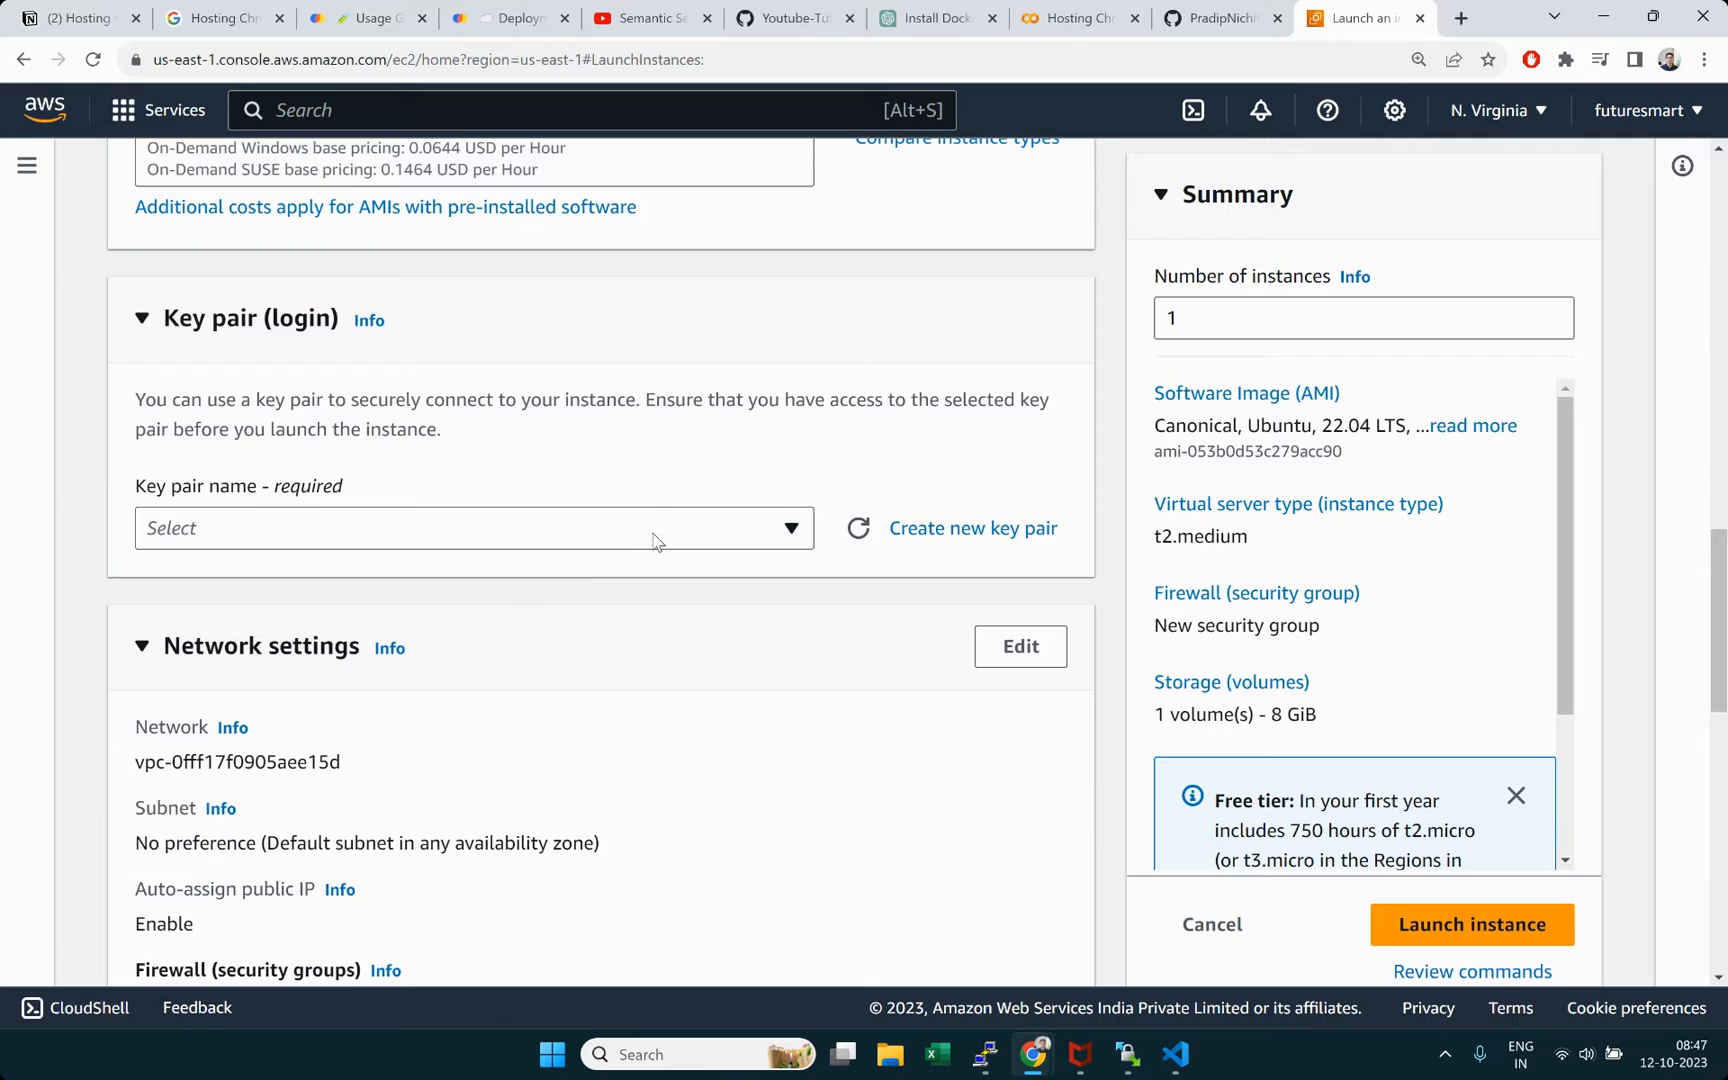
left_click(990, 532)
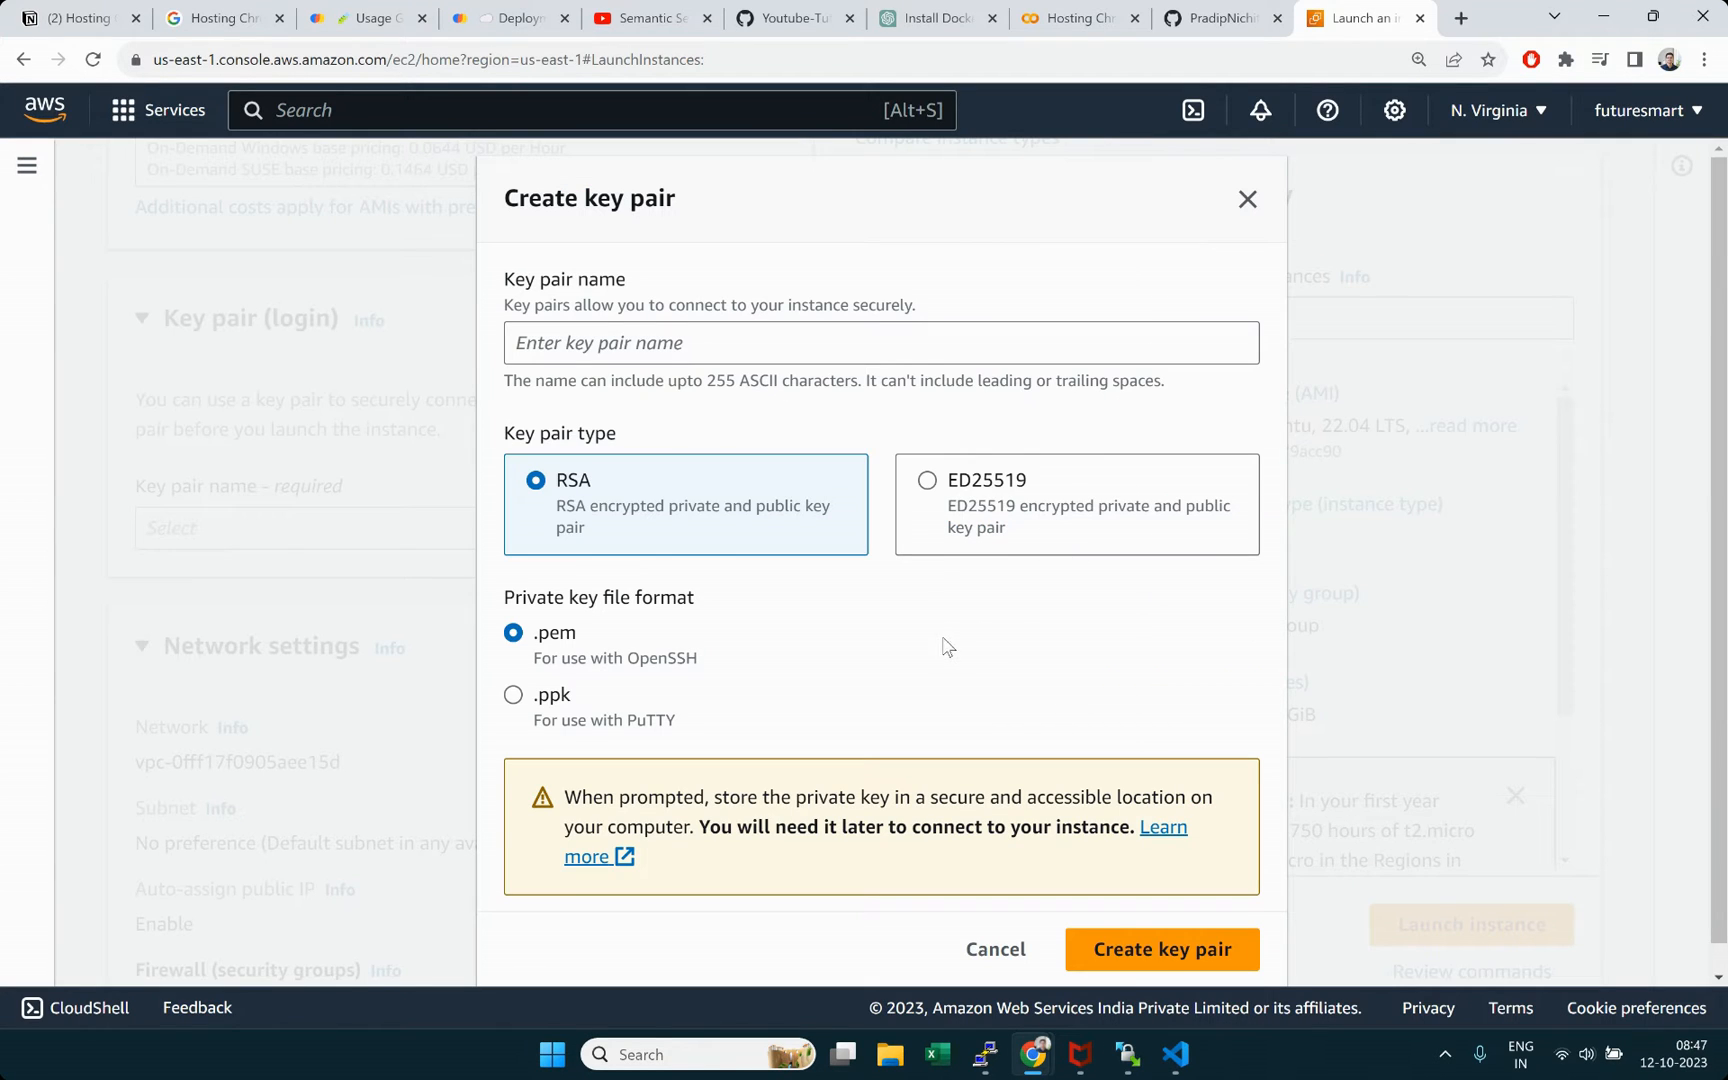
left_click(570, 343)
type("ch")
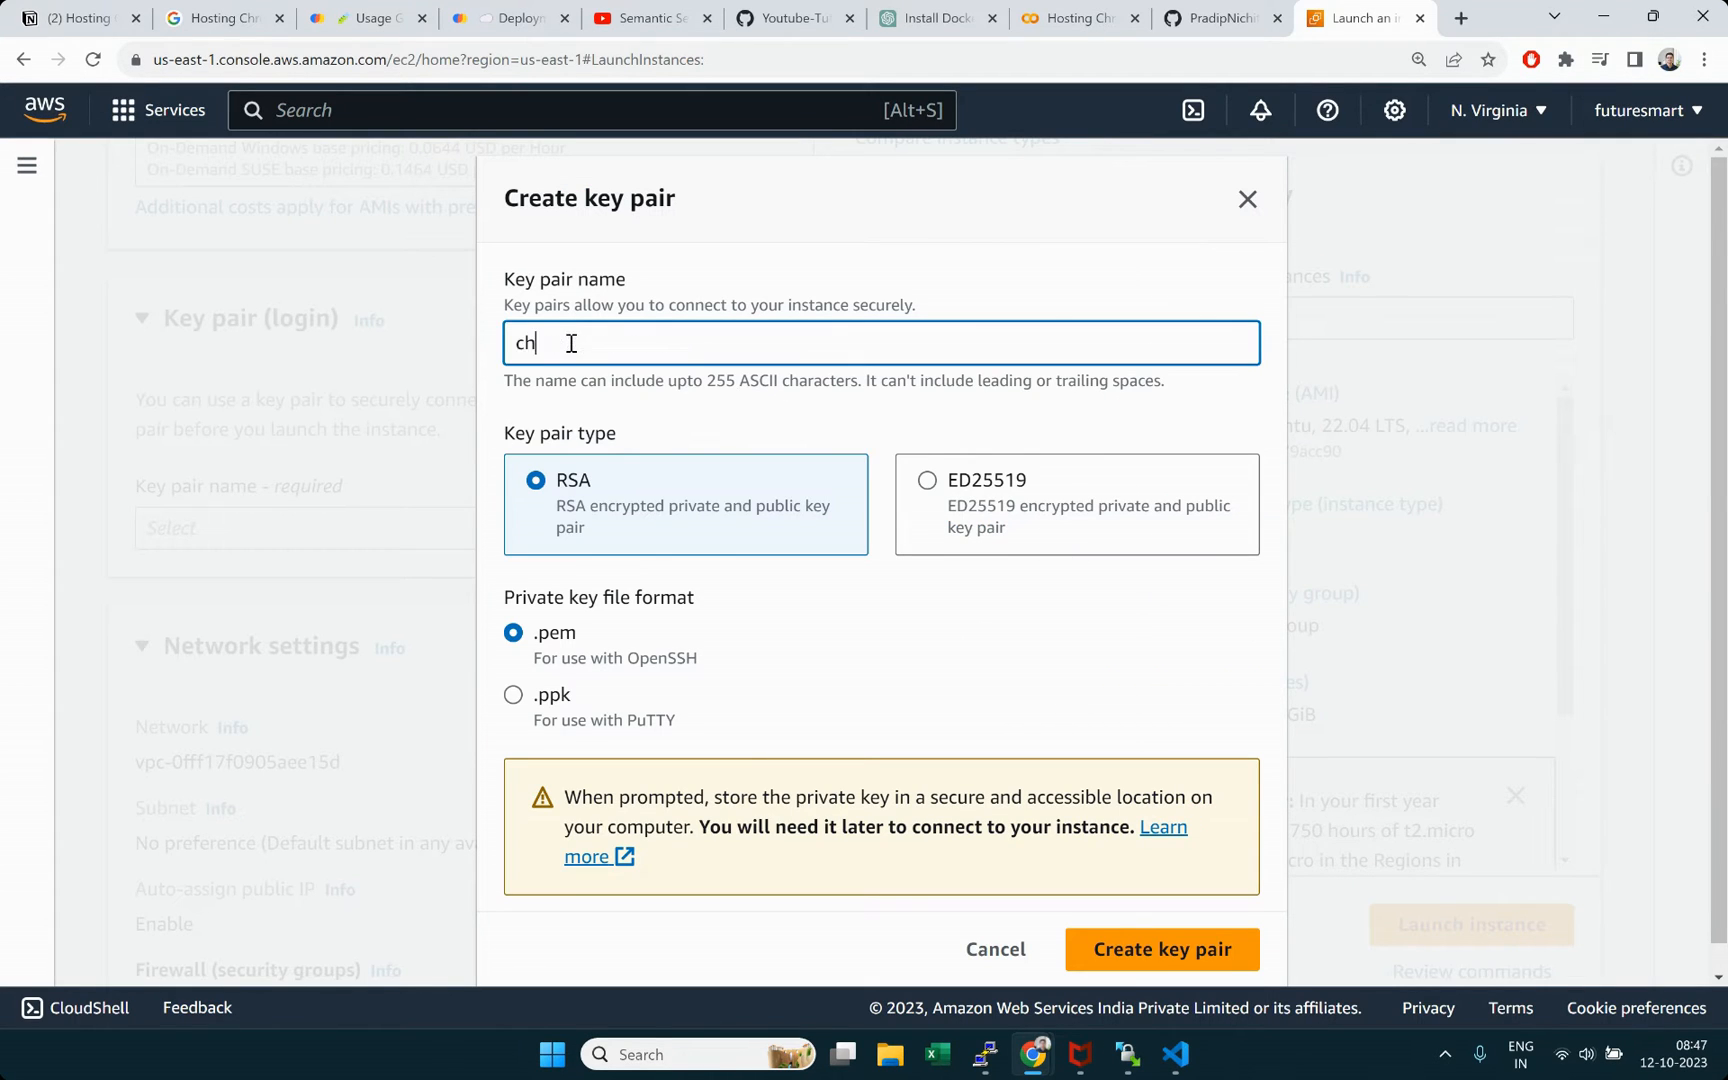
type("rome")
type("db_instance")
scroll(771, 586, "down", 1)
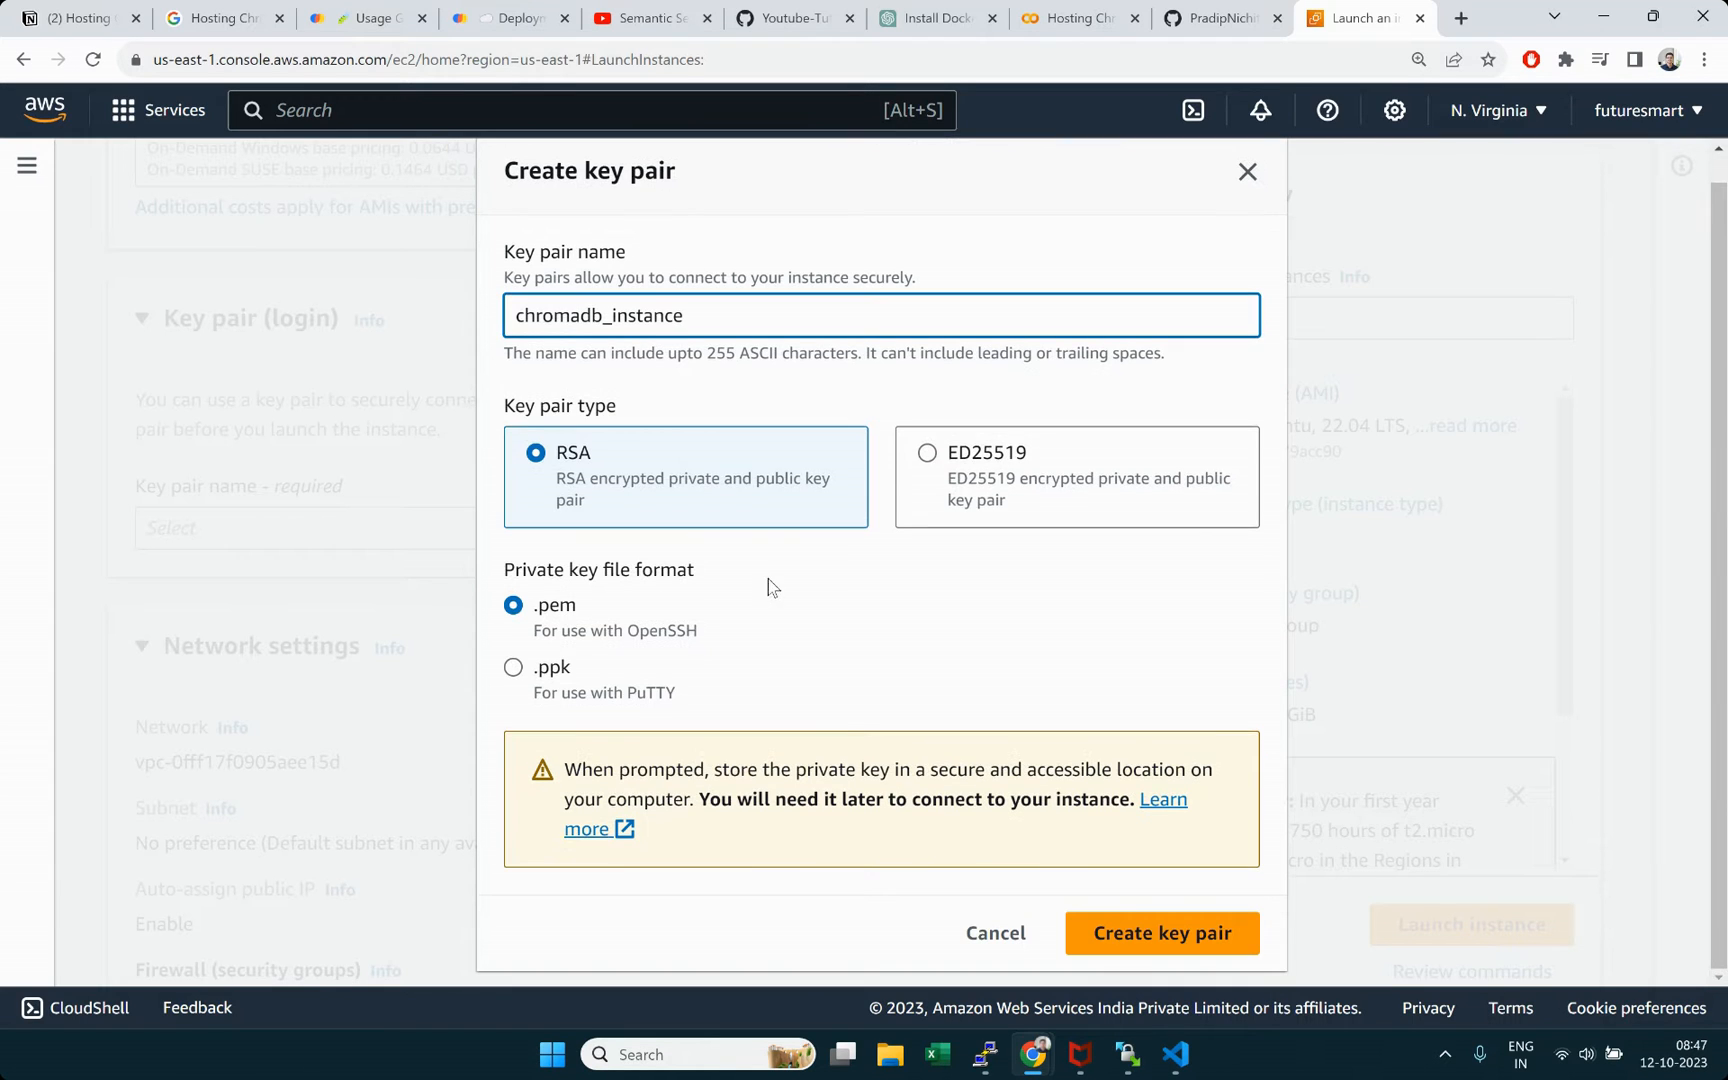
left_click(1145, 933)
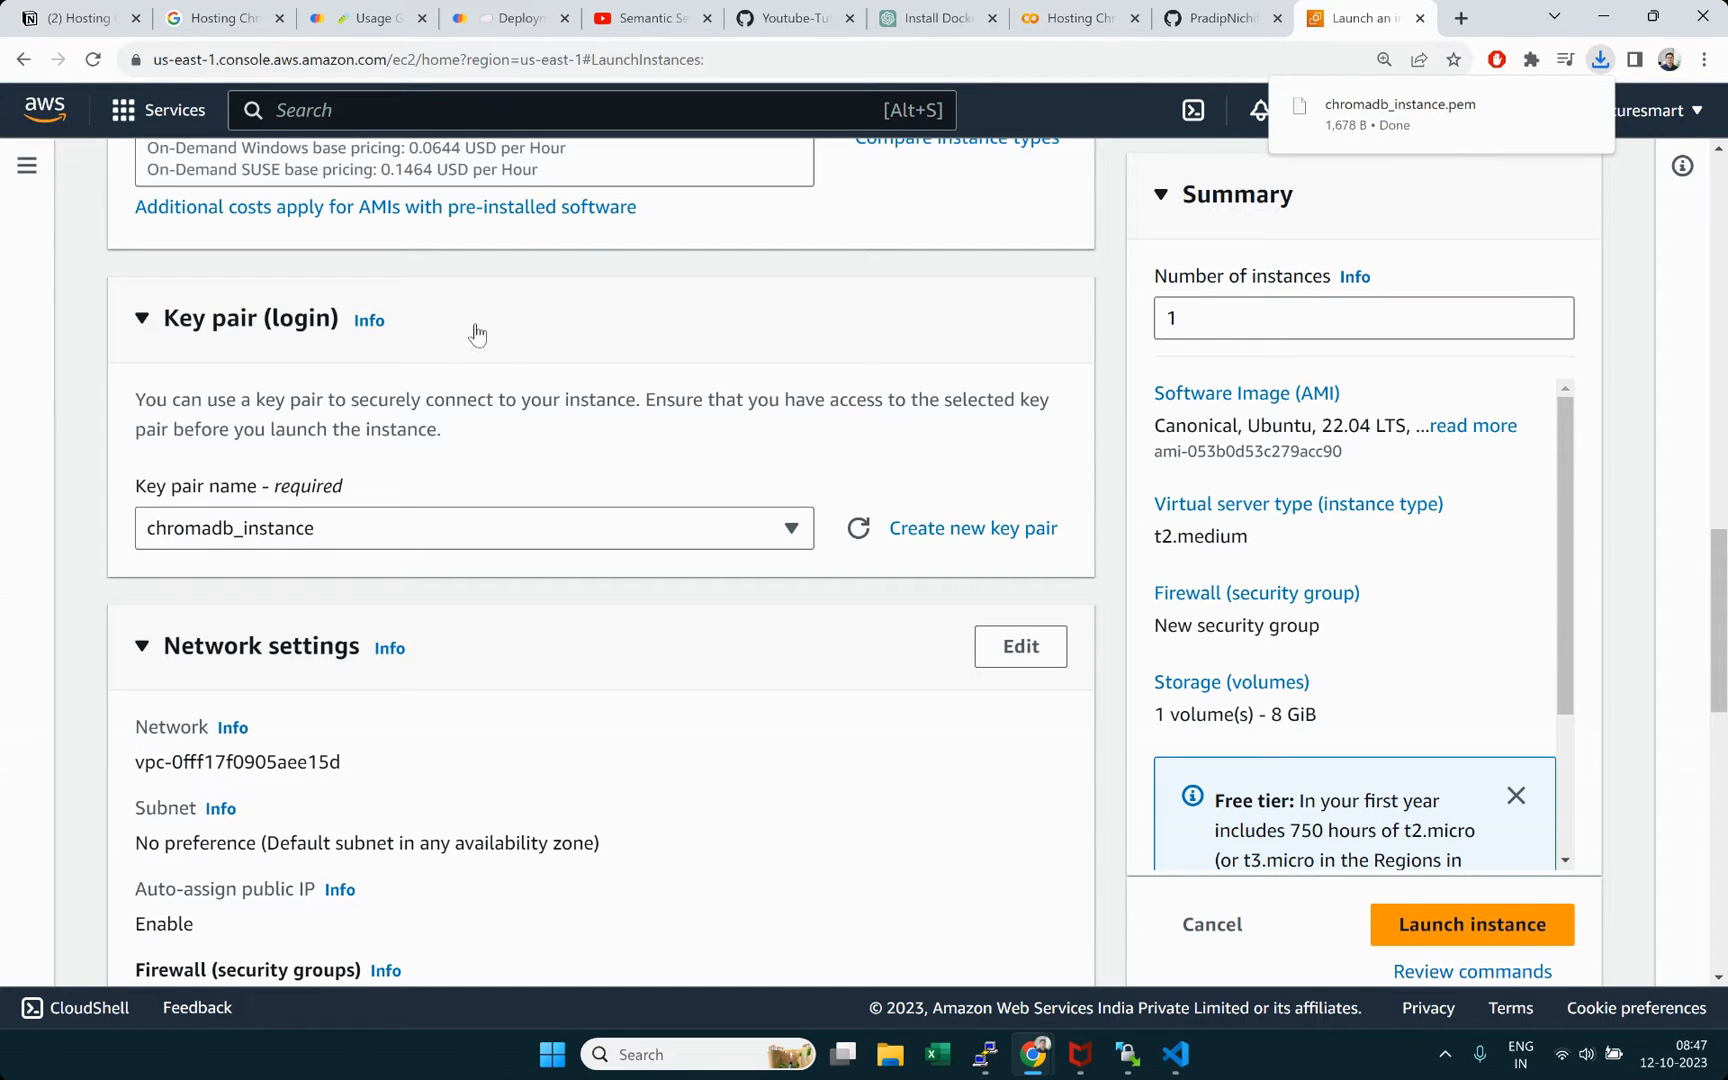
Step: Set the size of the instance's root volume to 16 GiB
scroll(491, 848, "down", 5)
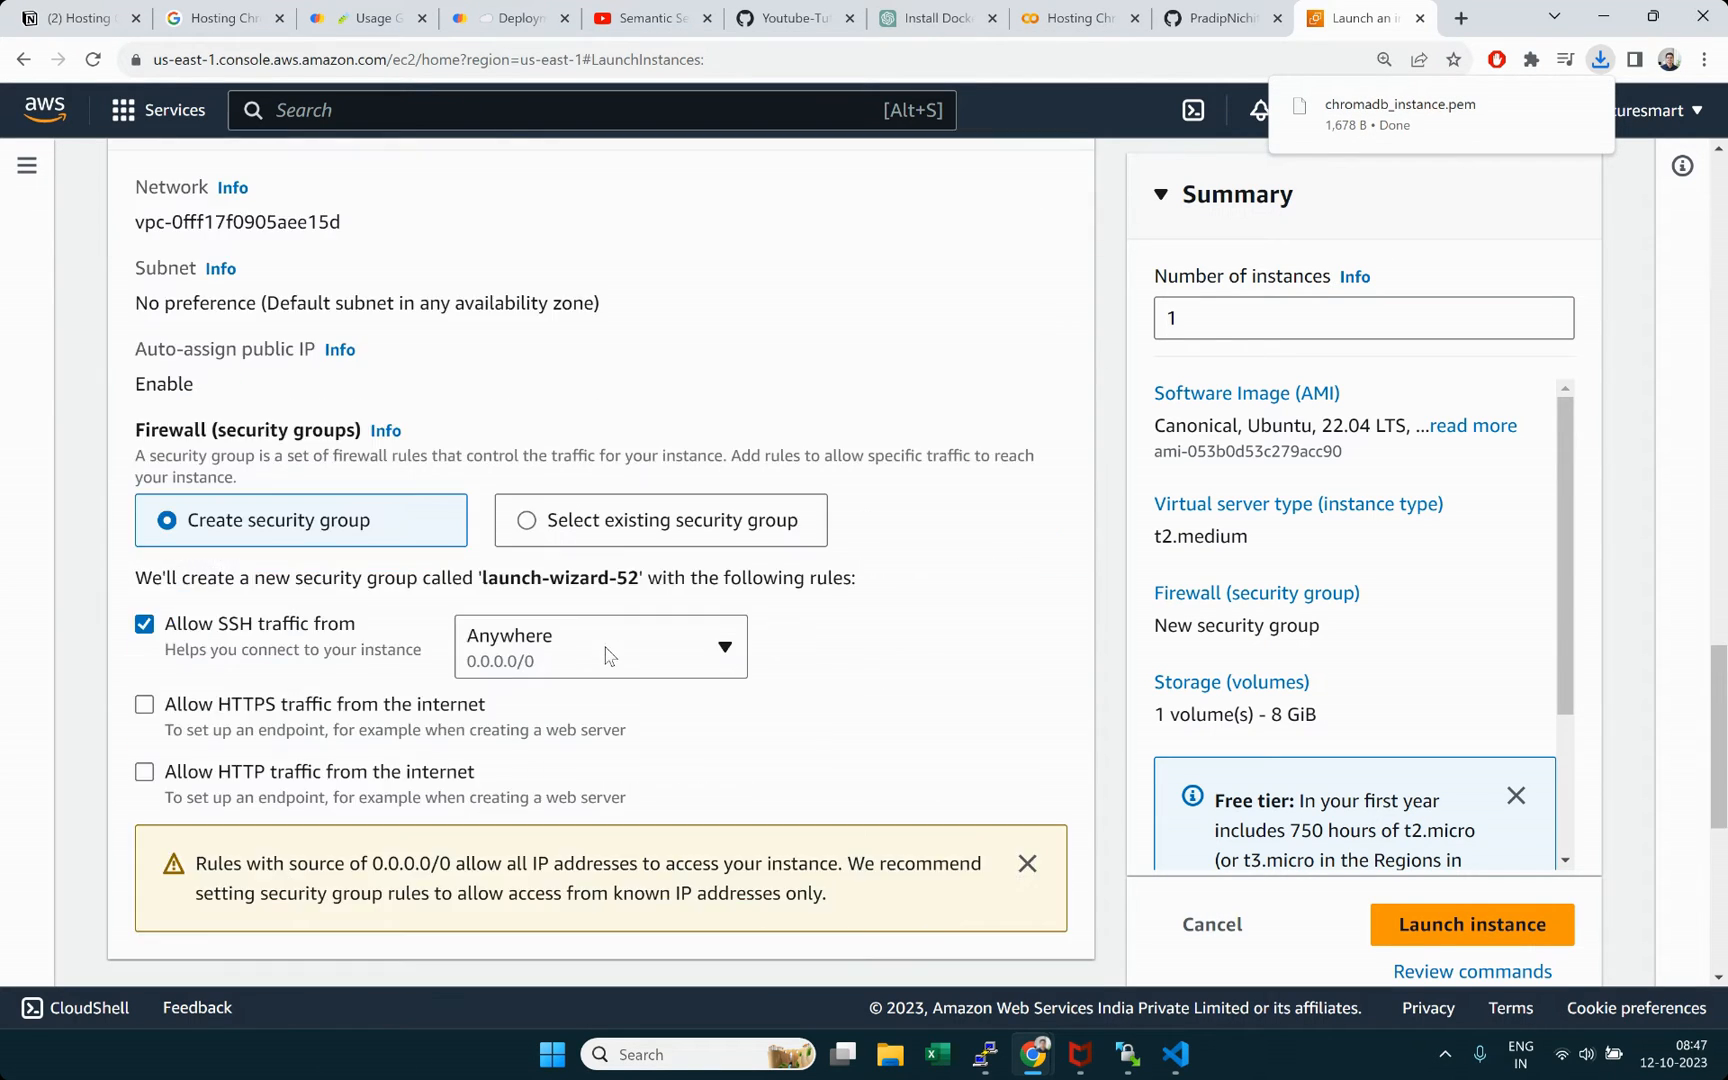
scroll(543, 755, "down", 2)
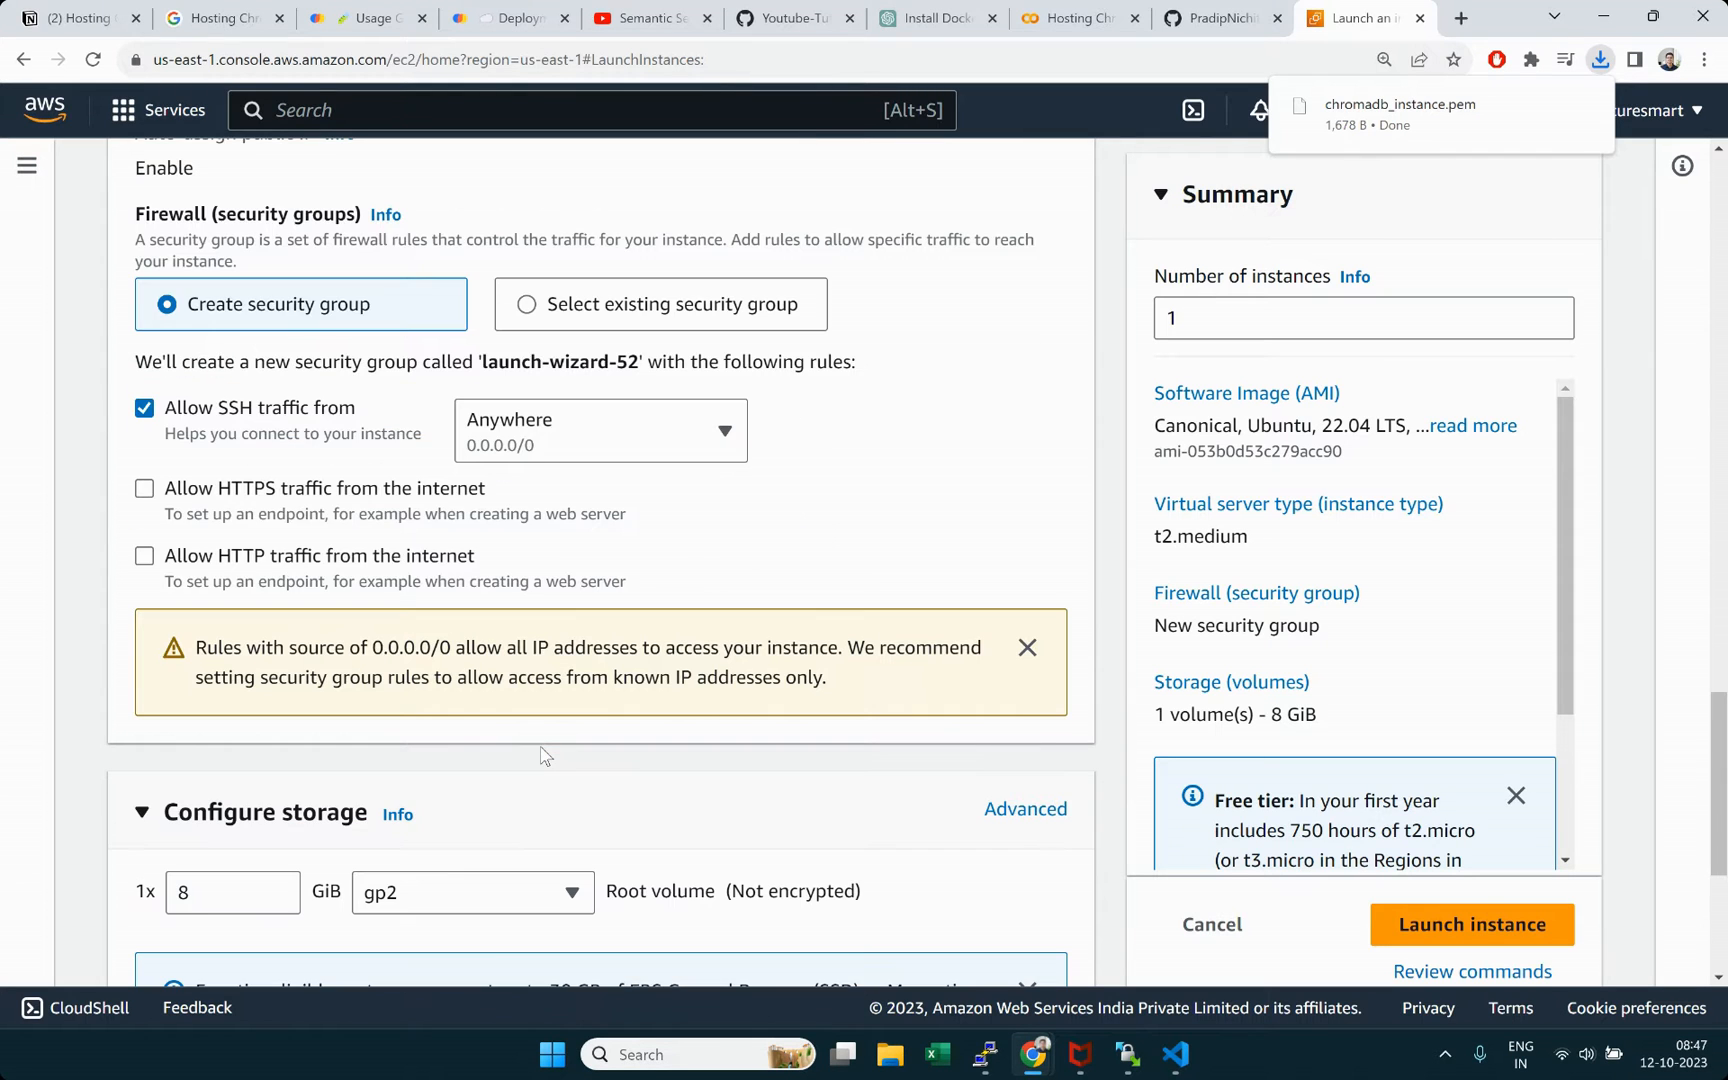
scroll(543, 755, "down", 4)
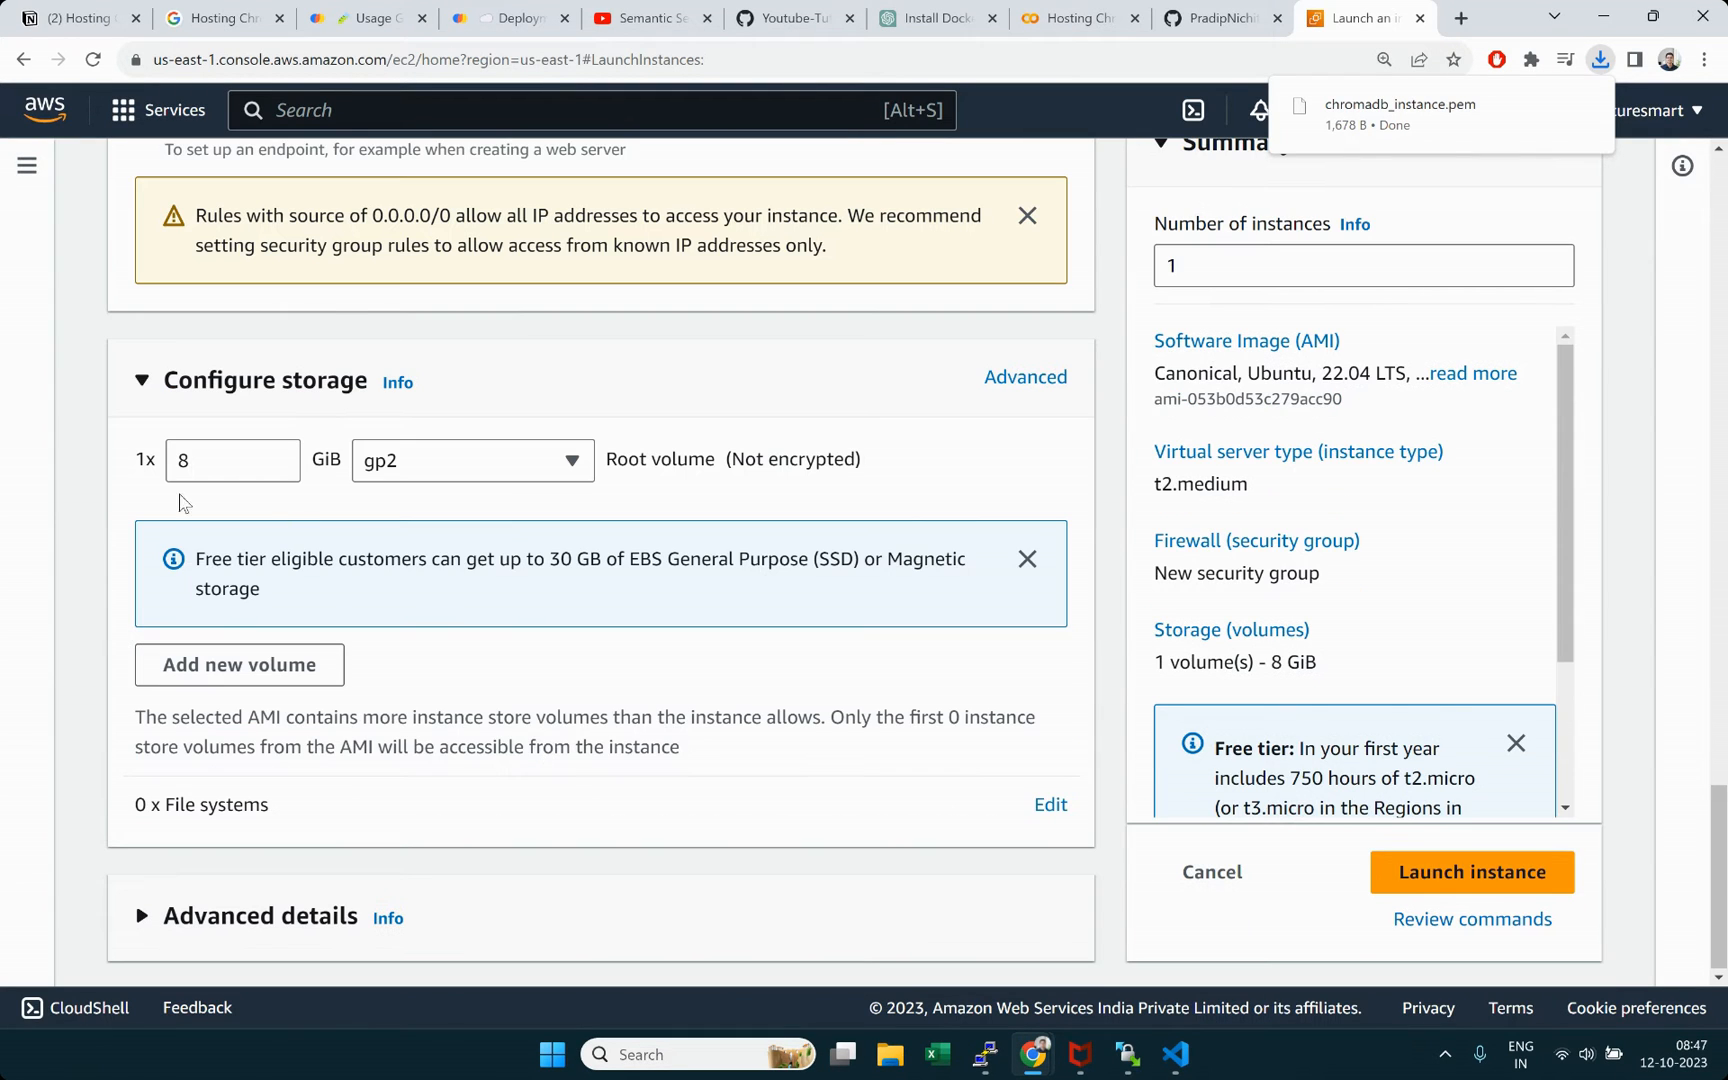
left_click_drag(225, 469, 170, 464)
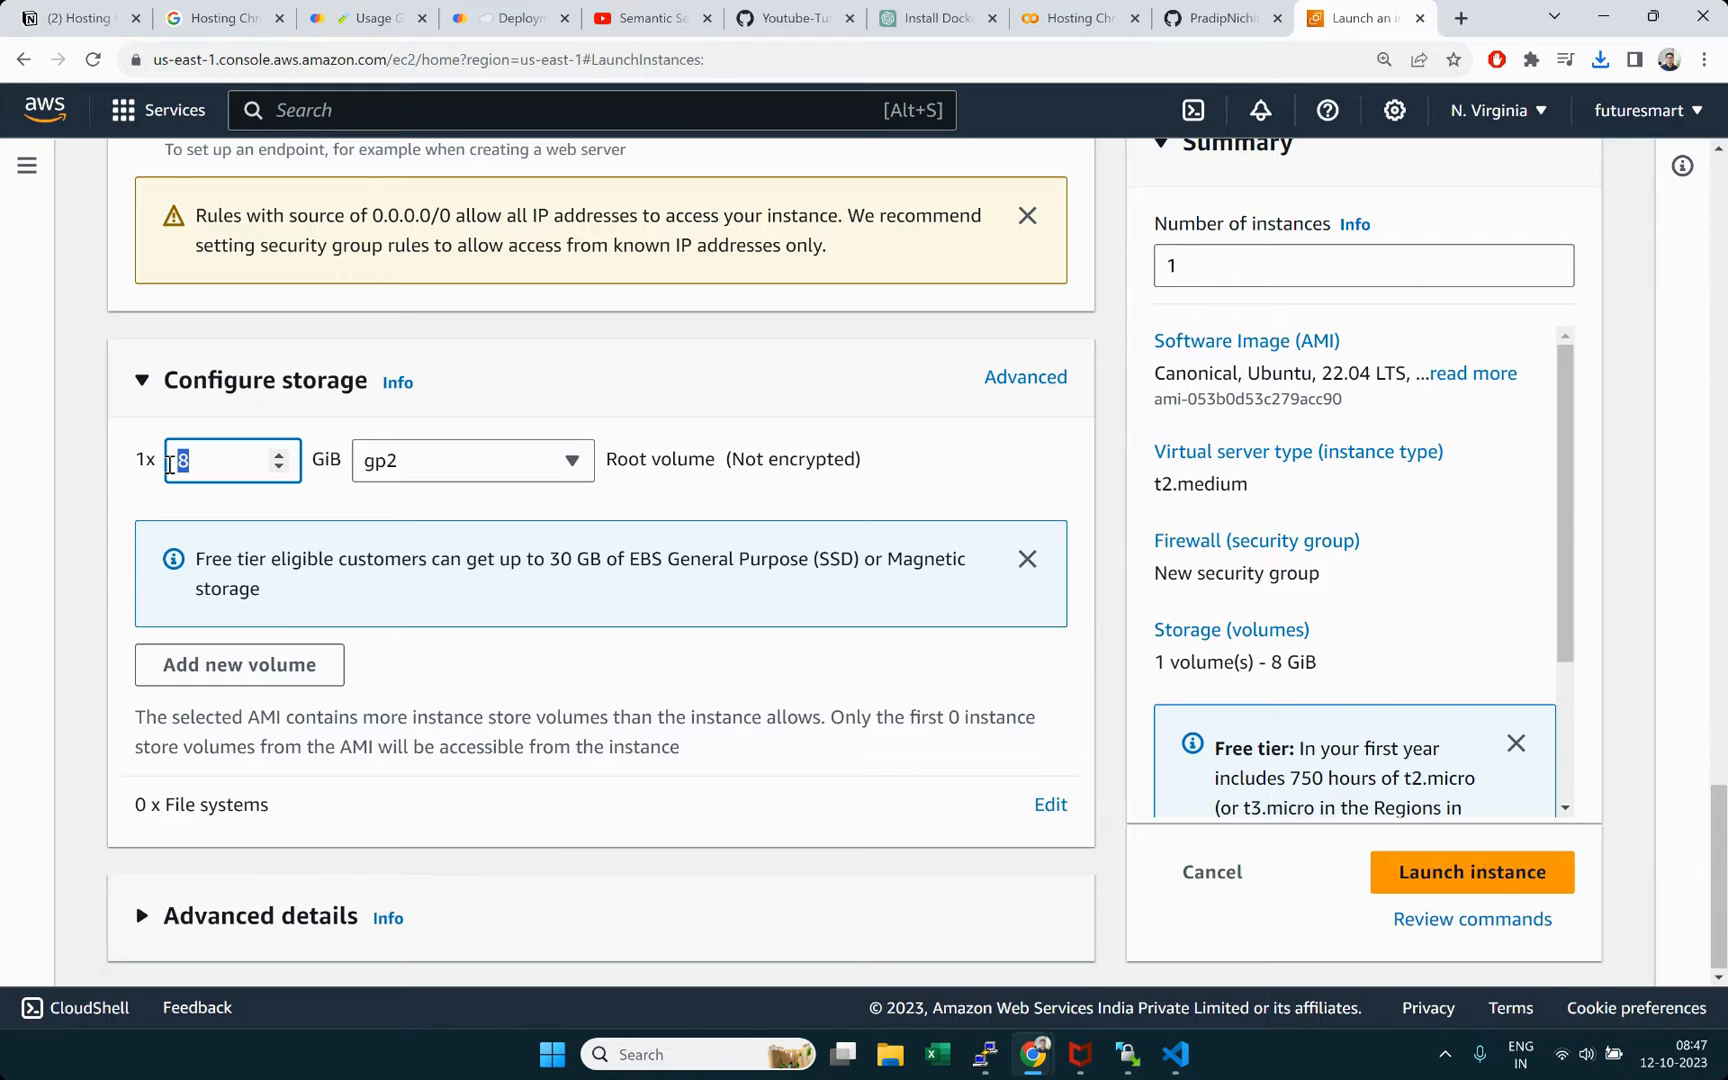
type("1")
double_click(148, 737)
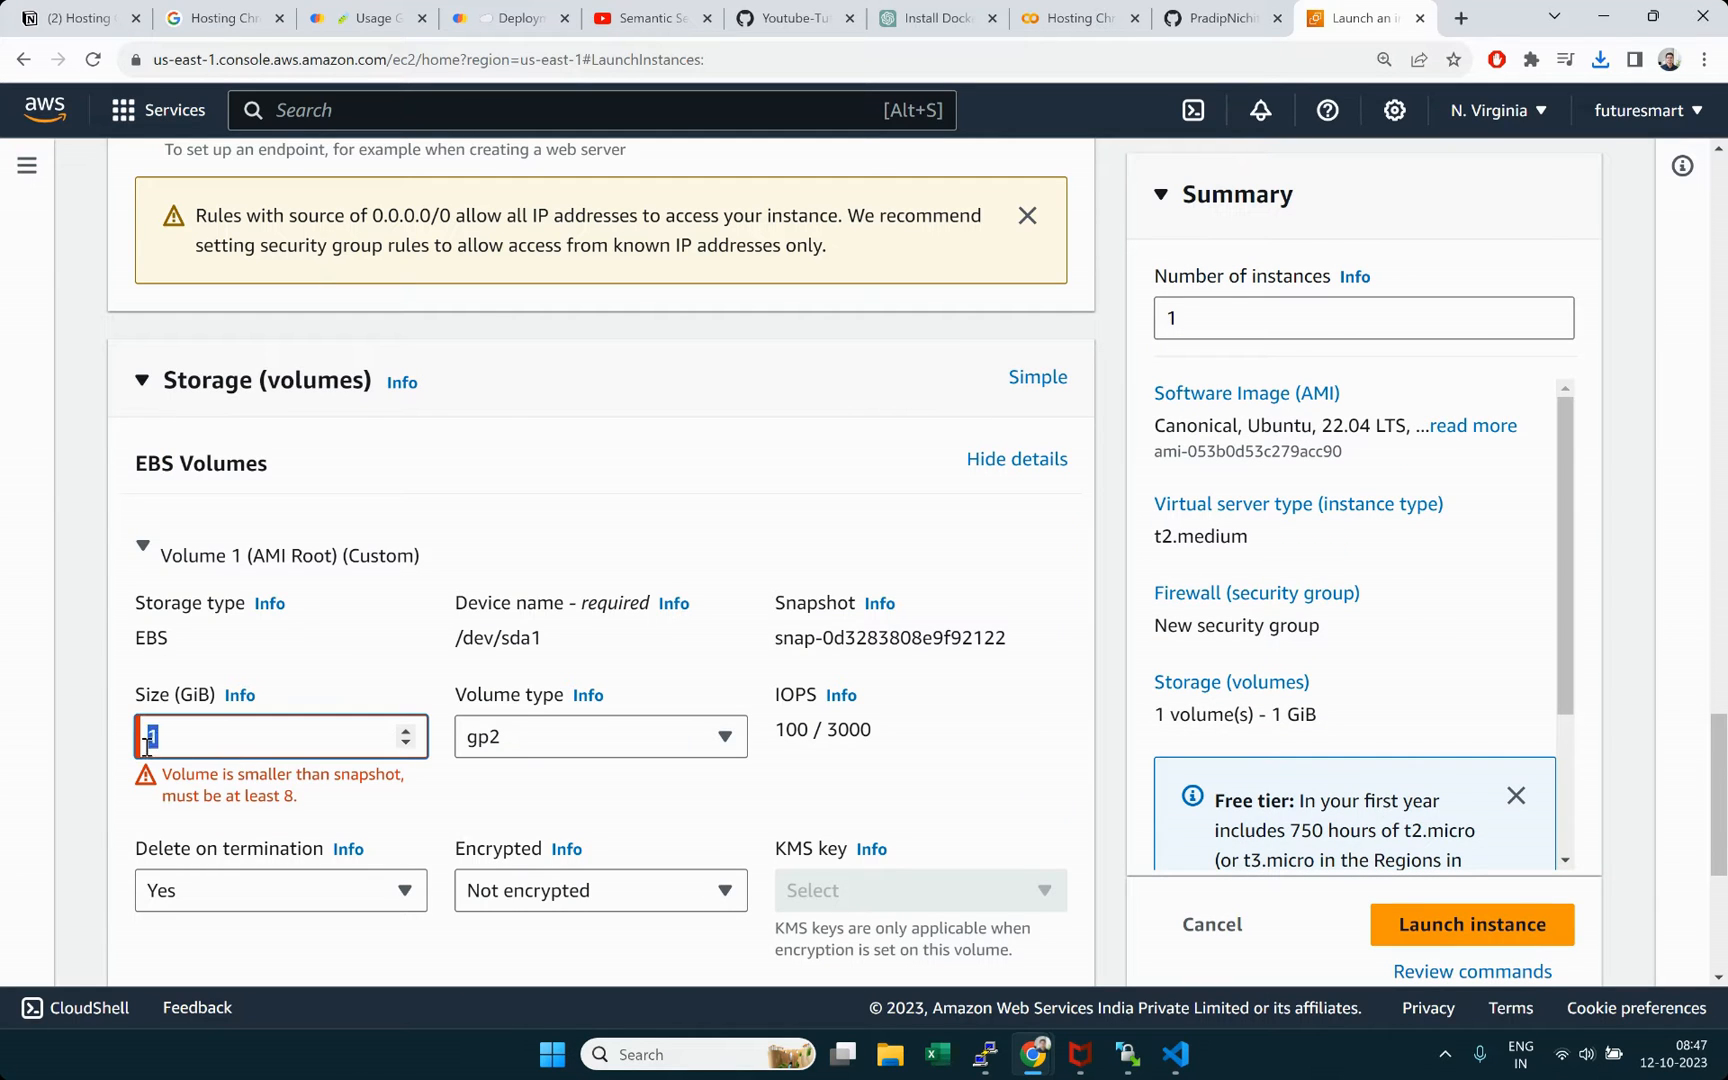
type("16")
scroll(516, 683, "down", 4)
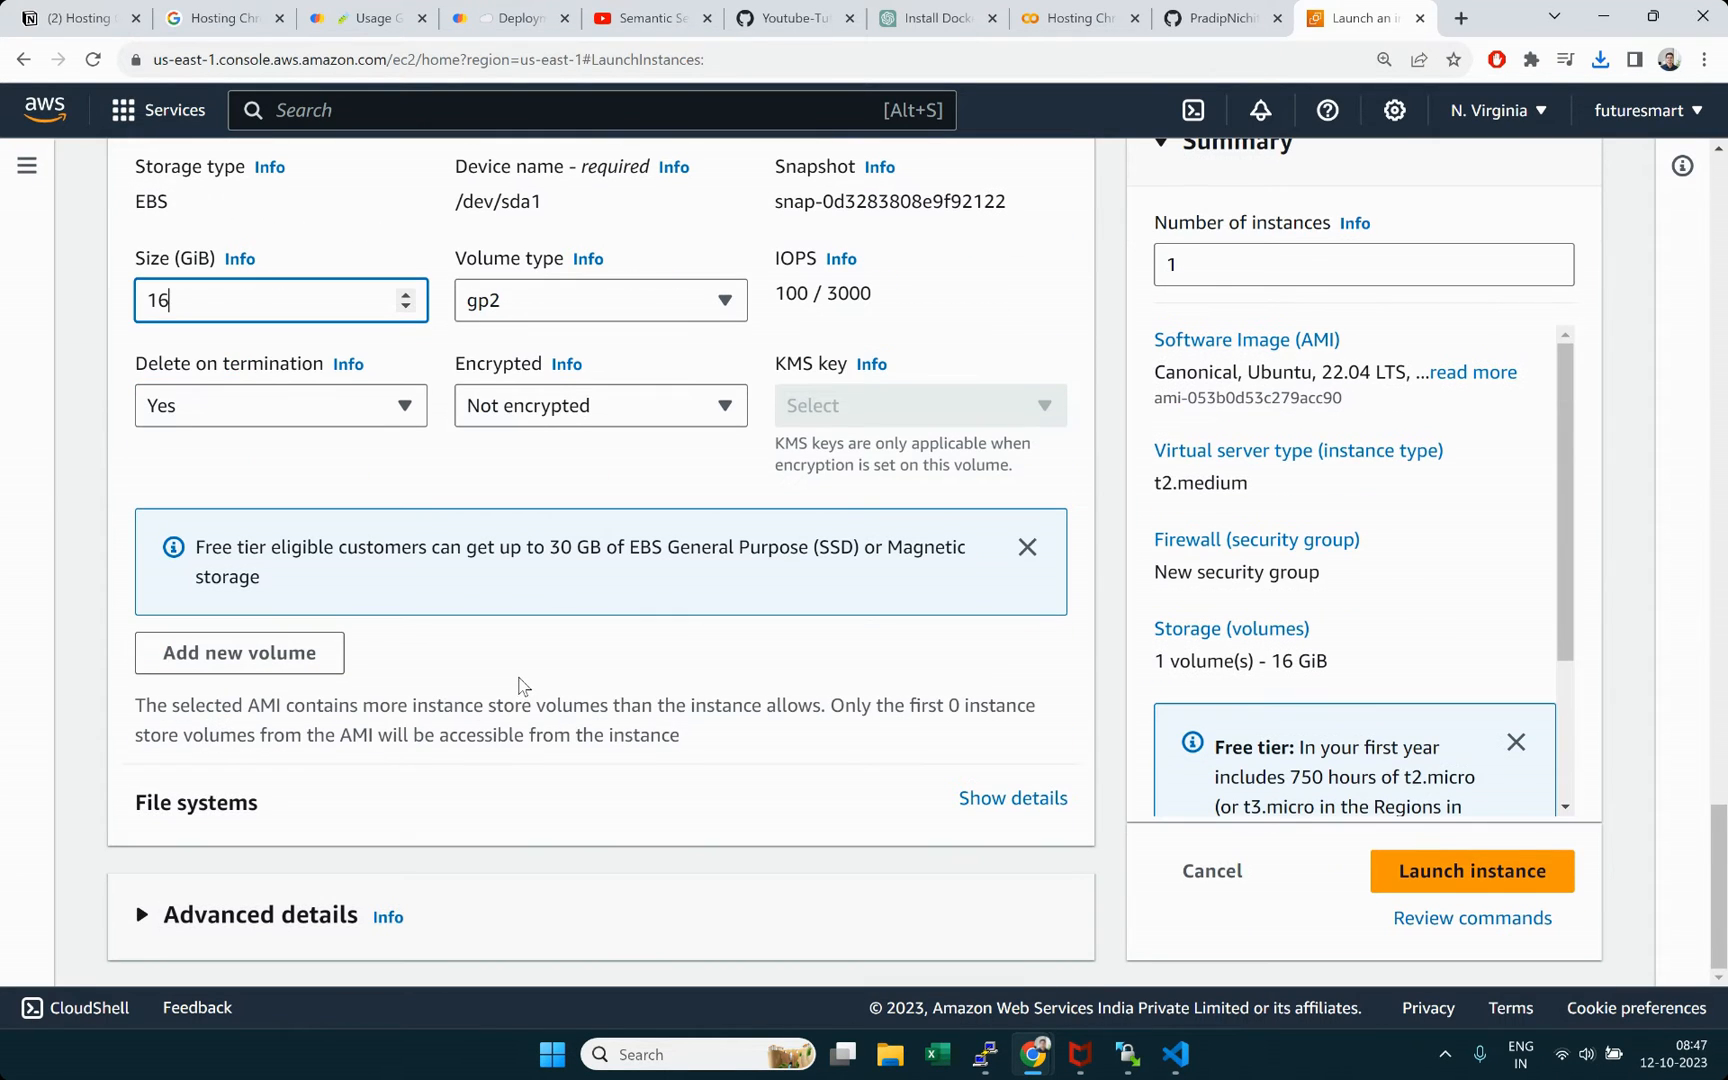
Step: Review the launch configuration and launch the chromadb instance
scroll(737, 656, "up", 13)
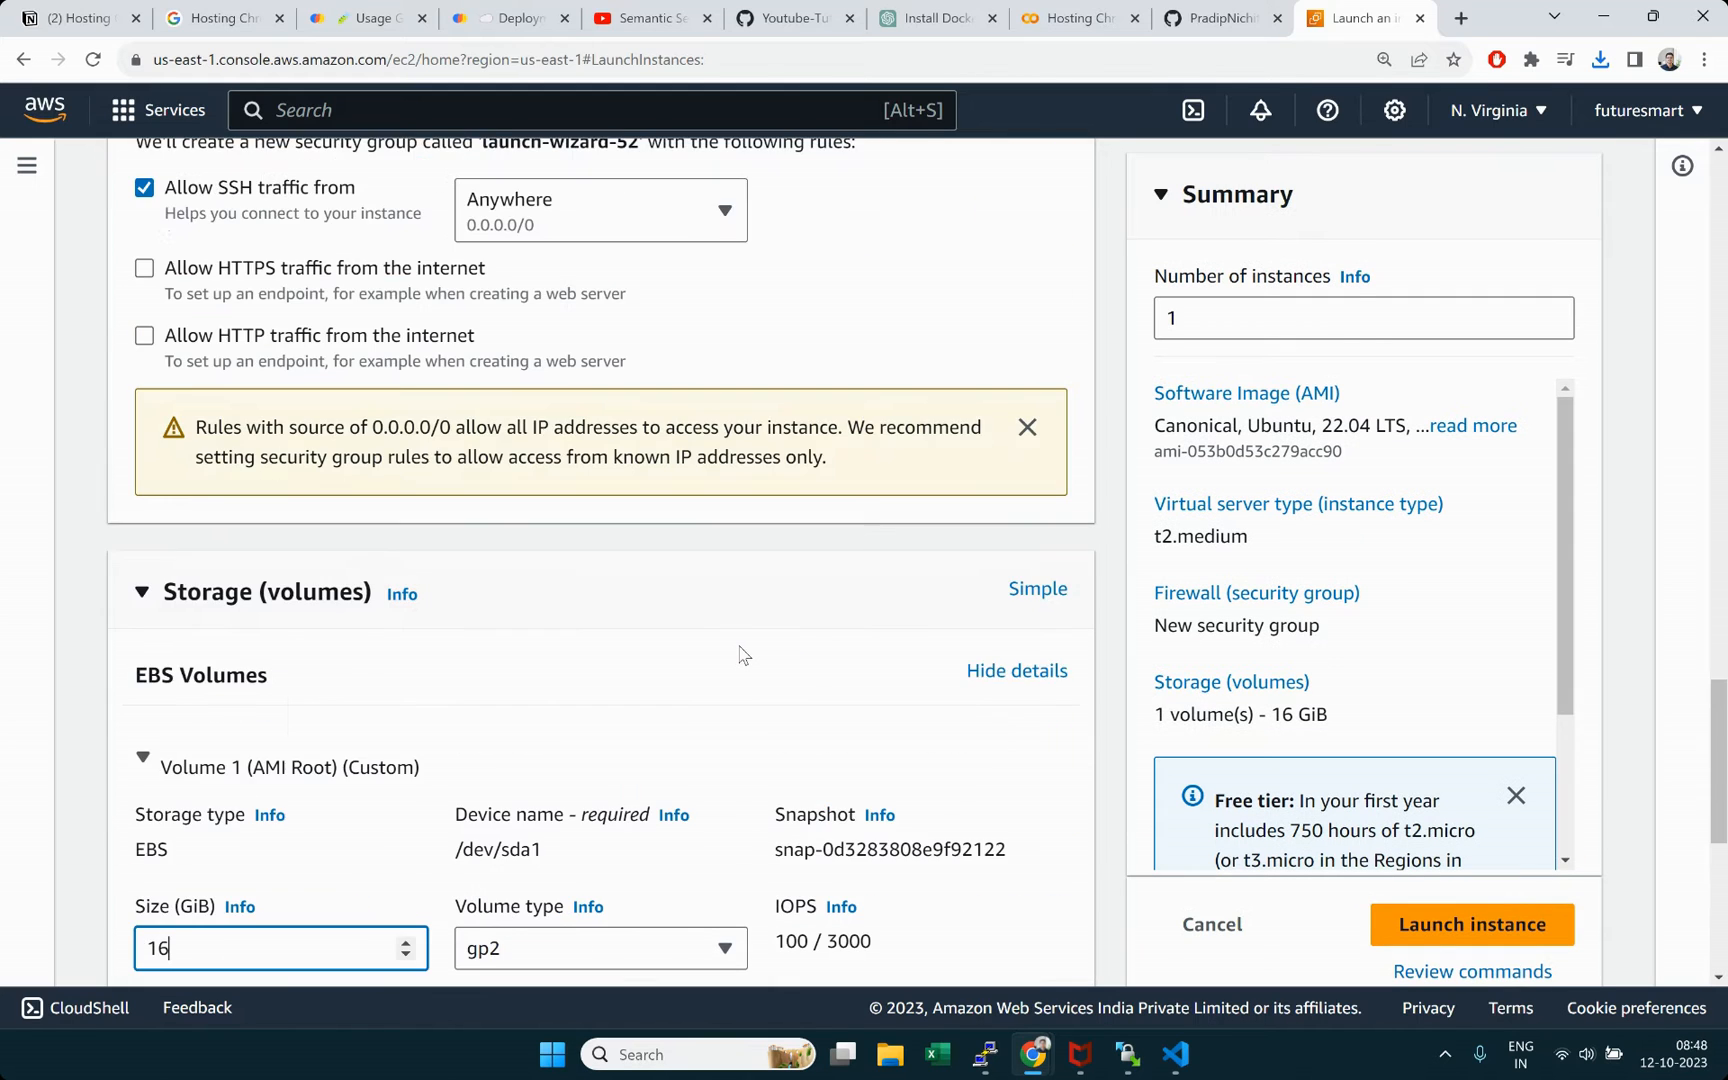
scroll(741, 655, "up", 15)
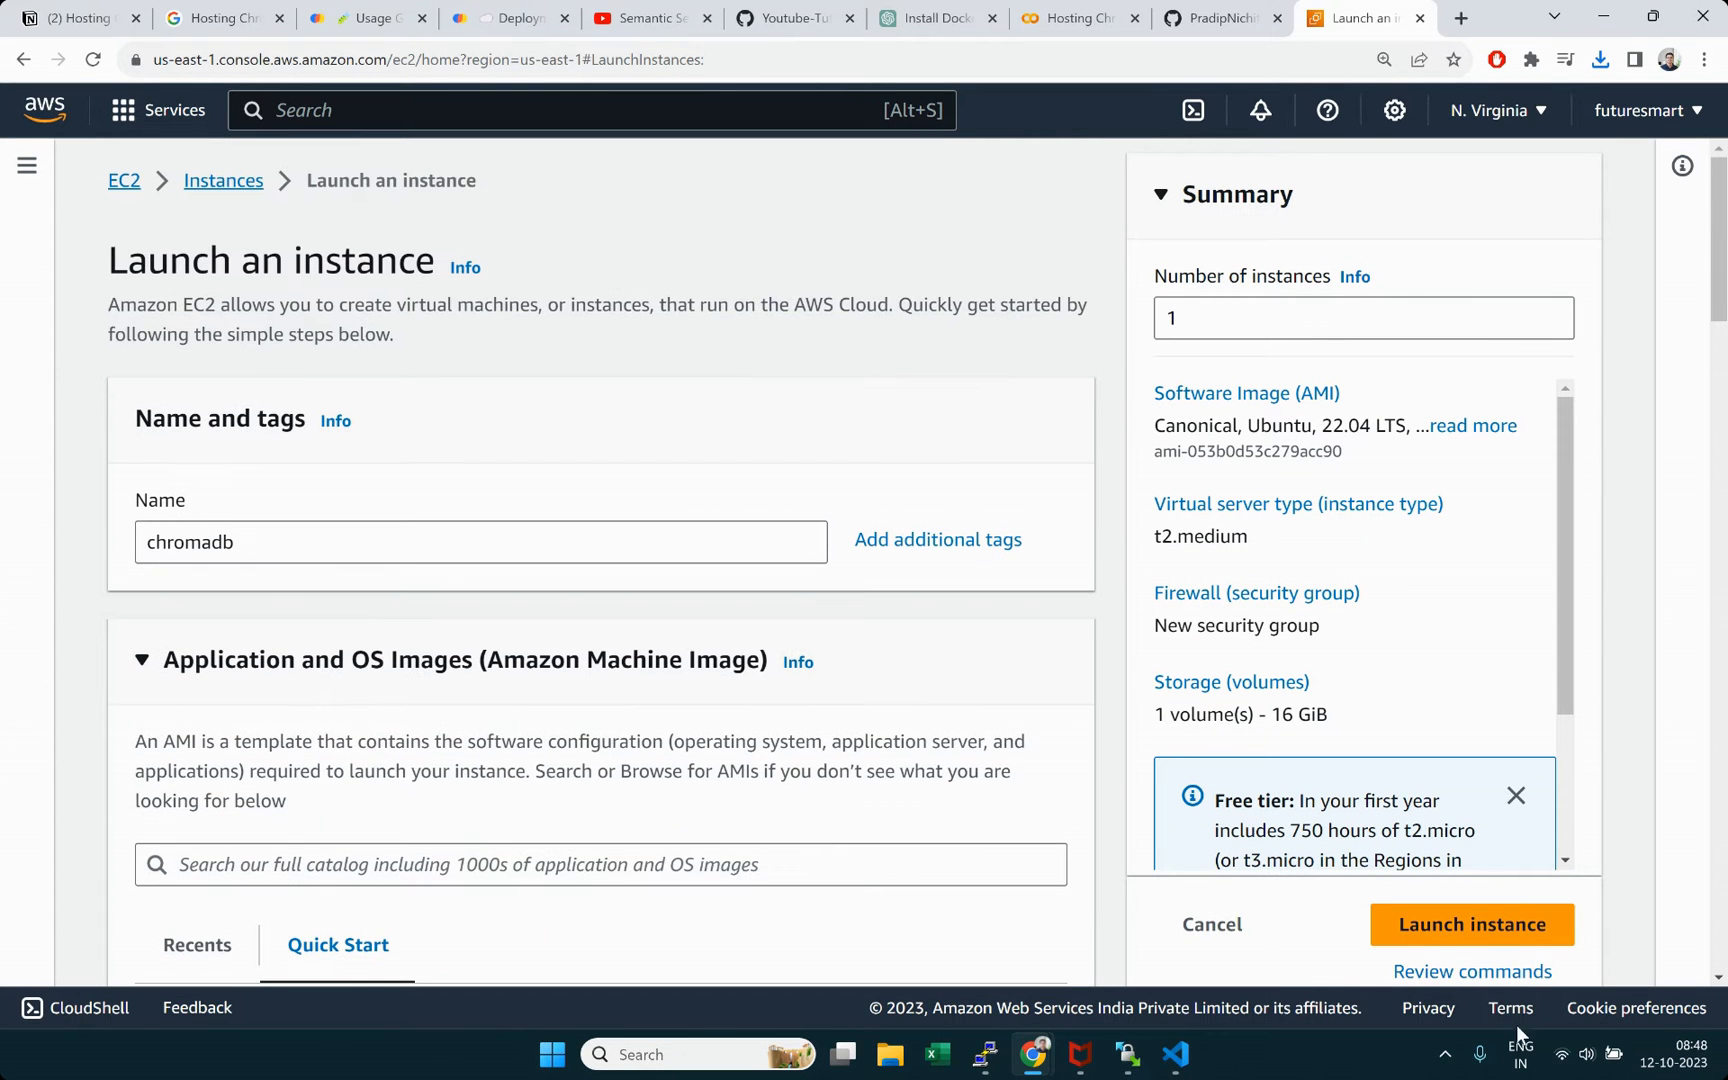
left_click(1447, 922)
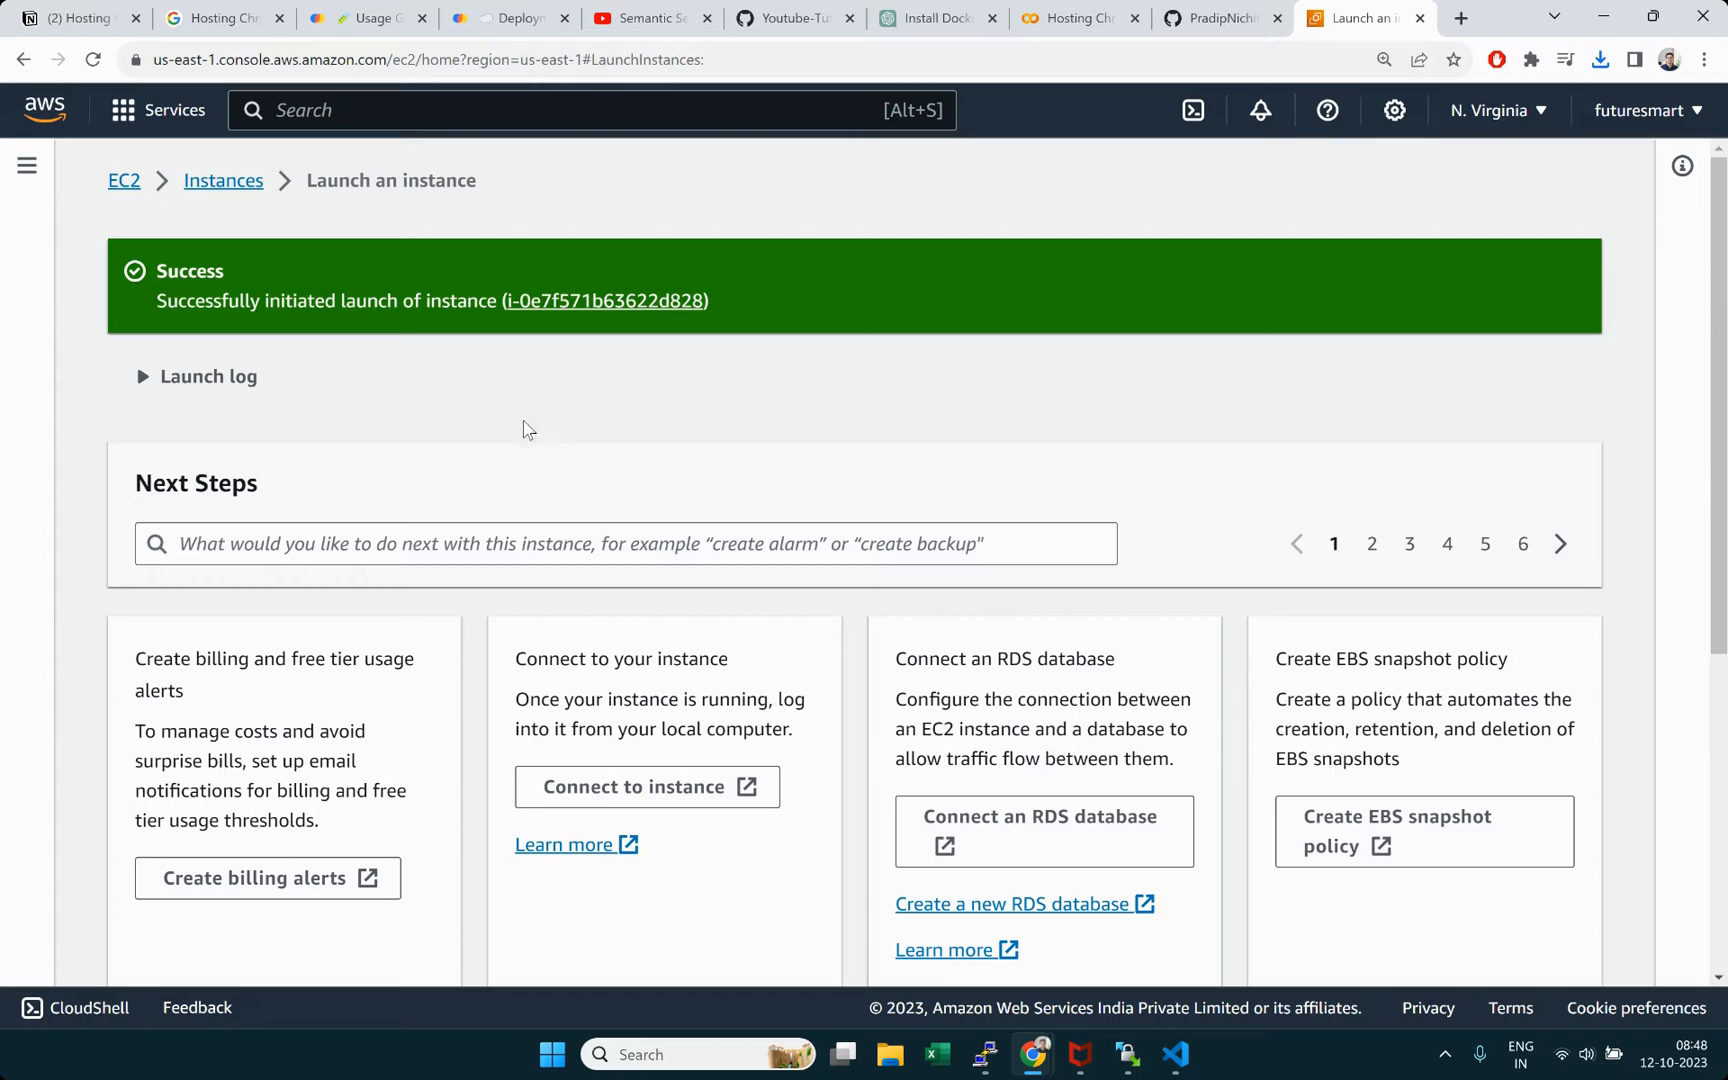
Step: Open the new chromadb instance's summary, checking its state and public IPv4 address
left_click(562, 304)
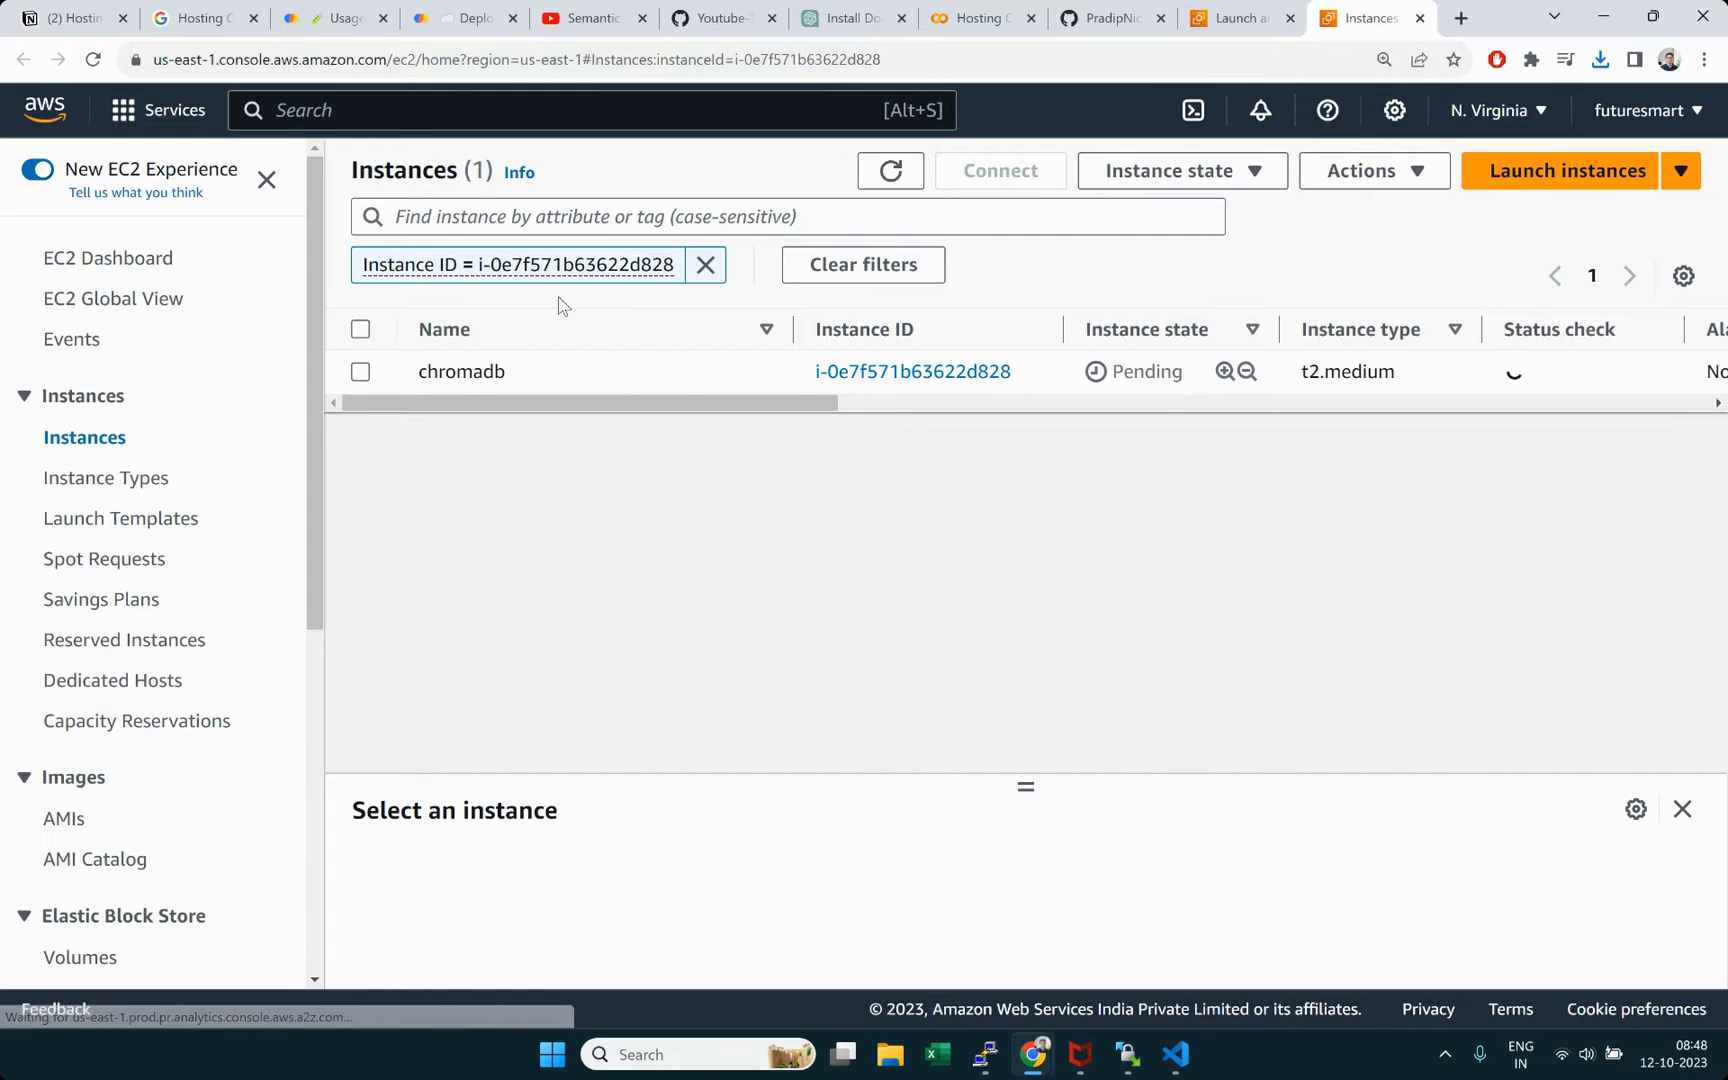
left_click_drag(1113, 370, 1203, 386)
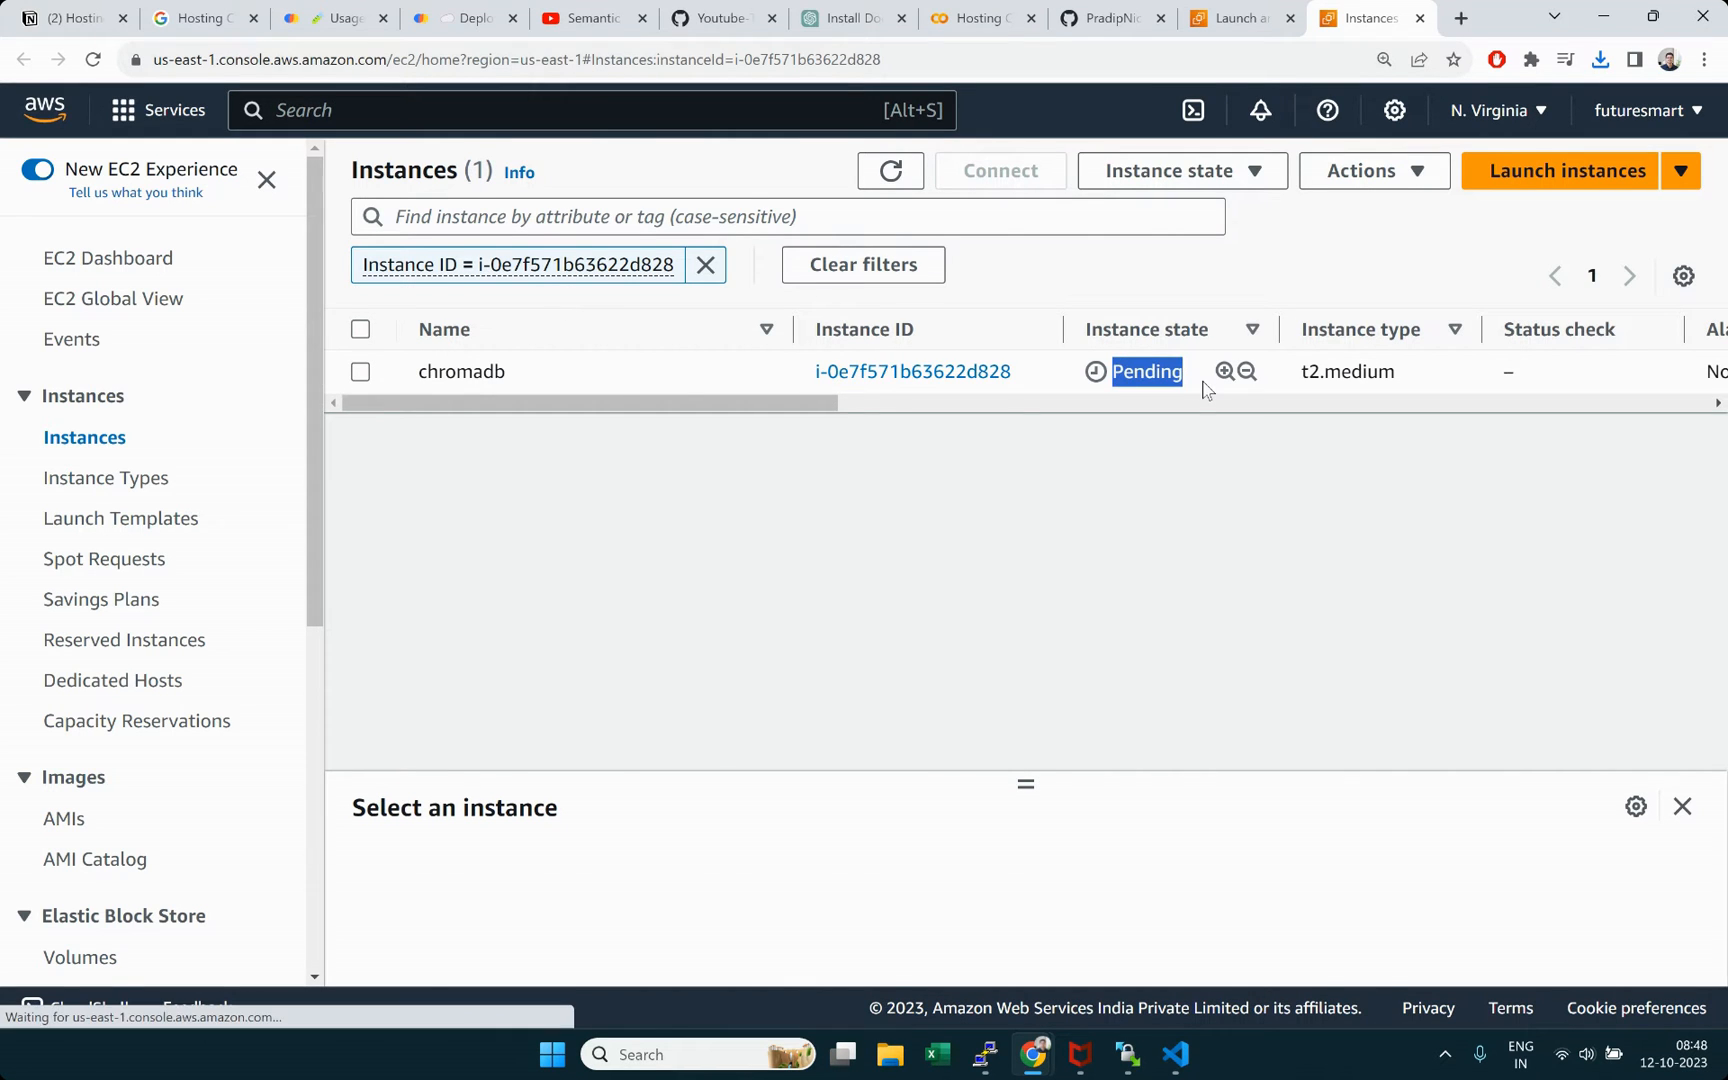
left_click(891, 378)
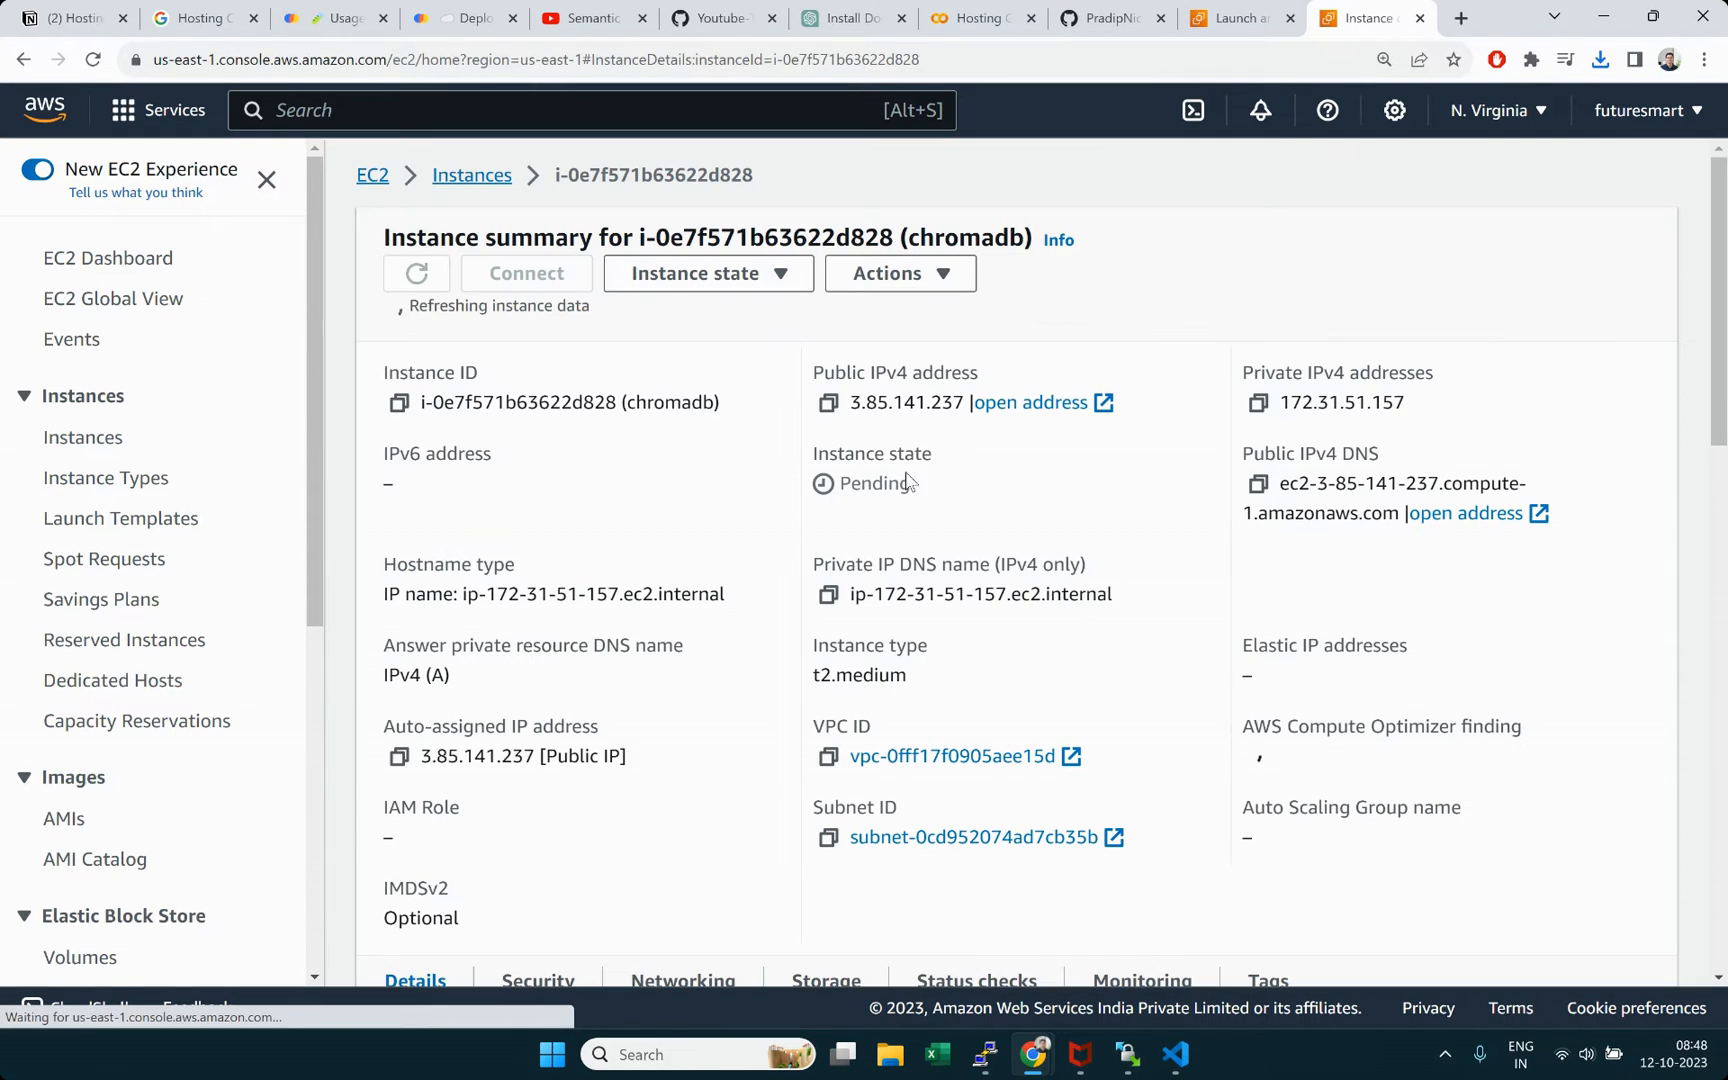
left_click_drag(812, 366, 988, 370)
left_click(879, 399)
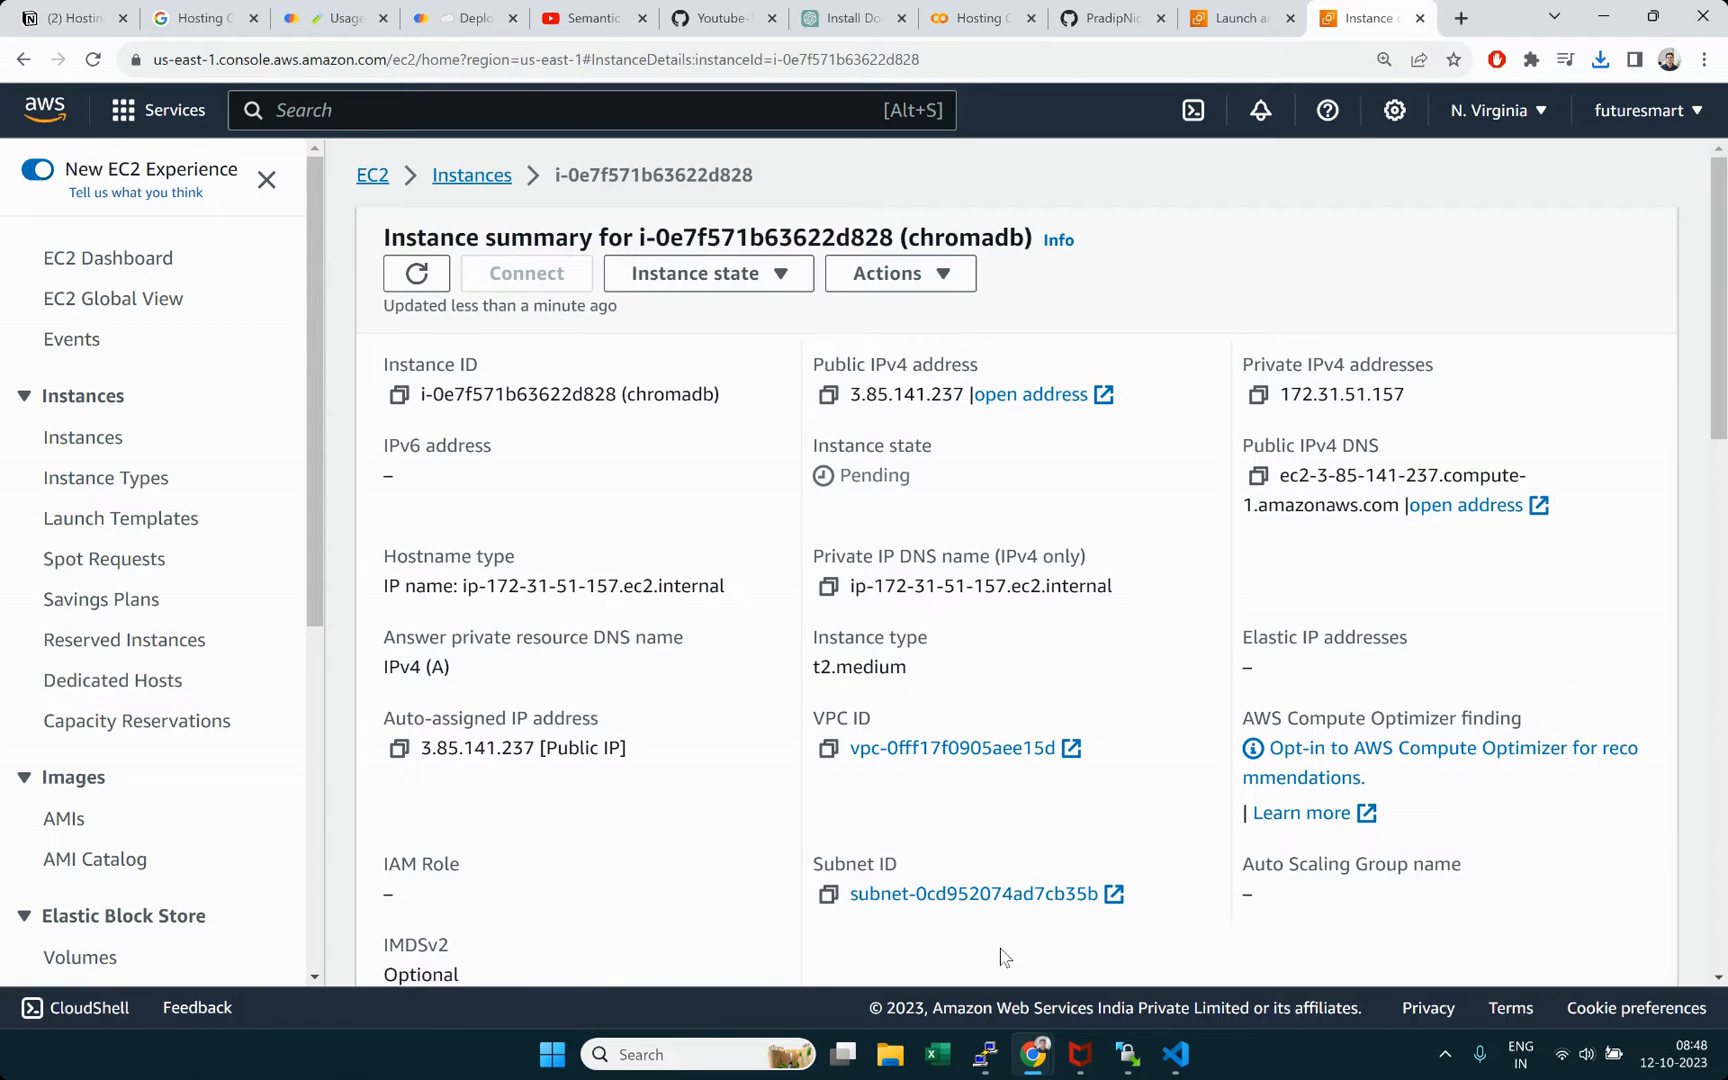
Step: Switch to the Chroma deployment docs and review the Docker pull and run commands
left_click(446, 28)
scroll(707, 690, "up", 1)
scroll(707, 690, "up", 2)
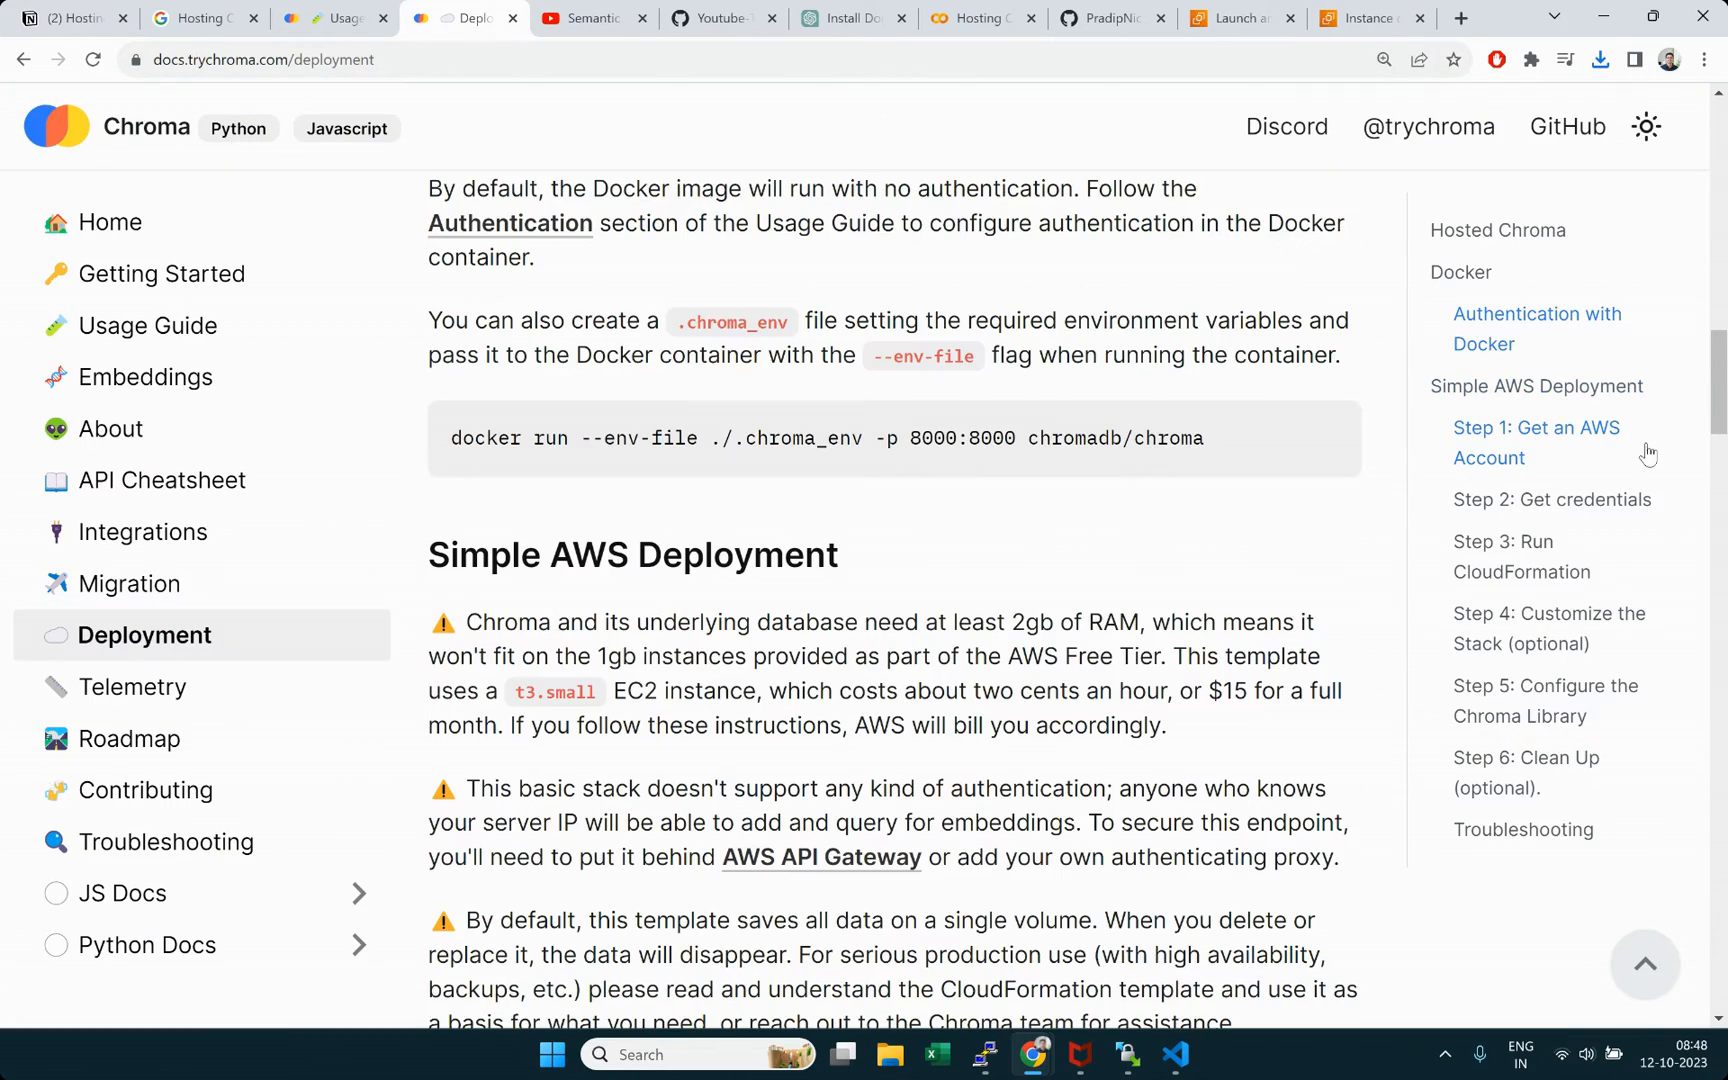
left_click_drag(1720, 414, 1721, 216)
scroll(1072, 644, "down", 8)
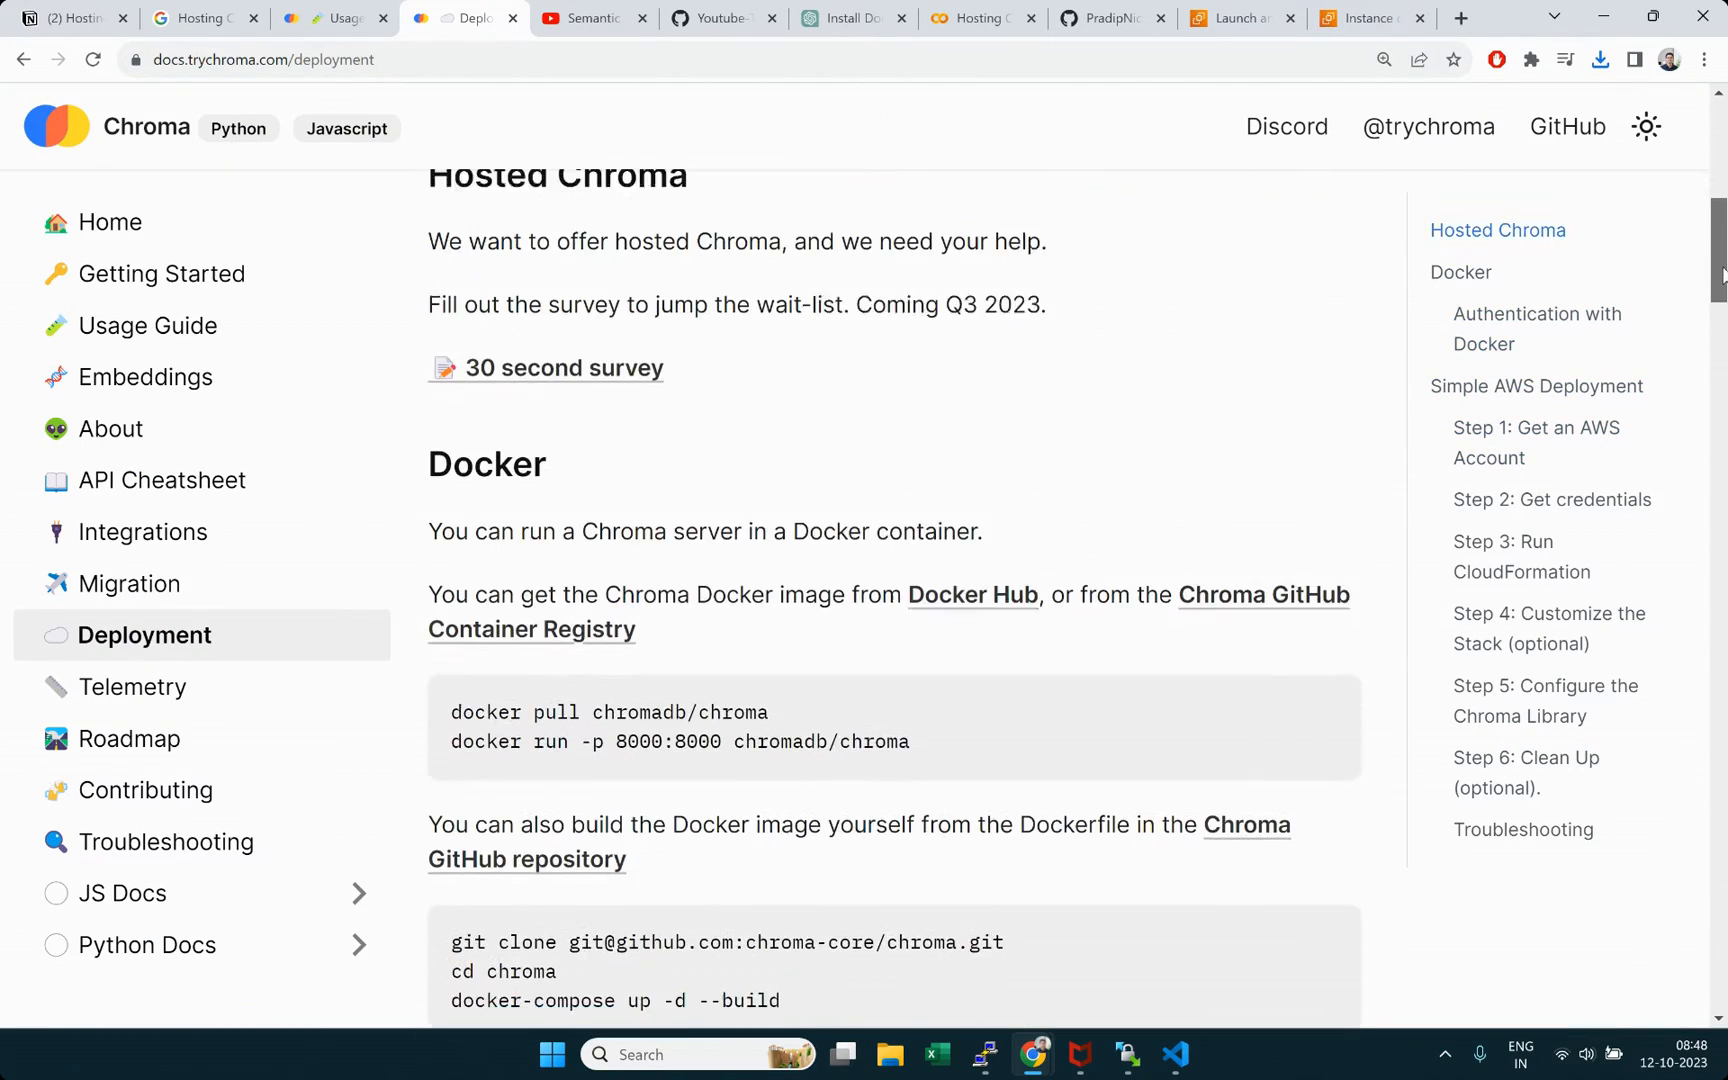
left_click_drag(451, 487, 910, 522)
left_click(912, 530)
Step: Examine the commands for building the Docker image from the GitHub repository and the HttpClient connection code
scroll(717, 579, "down", 2)
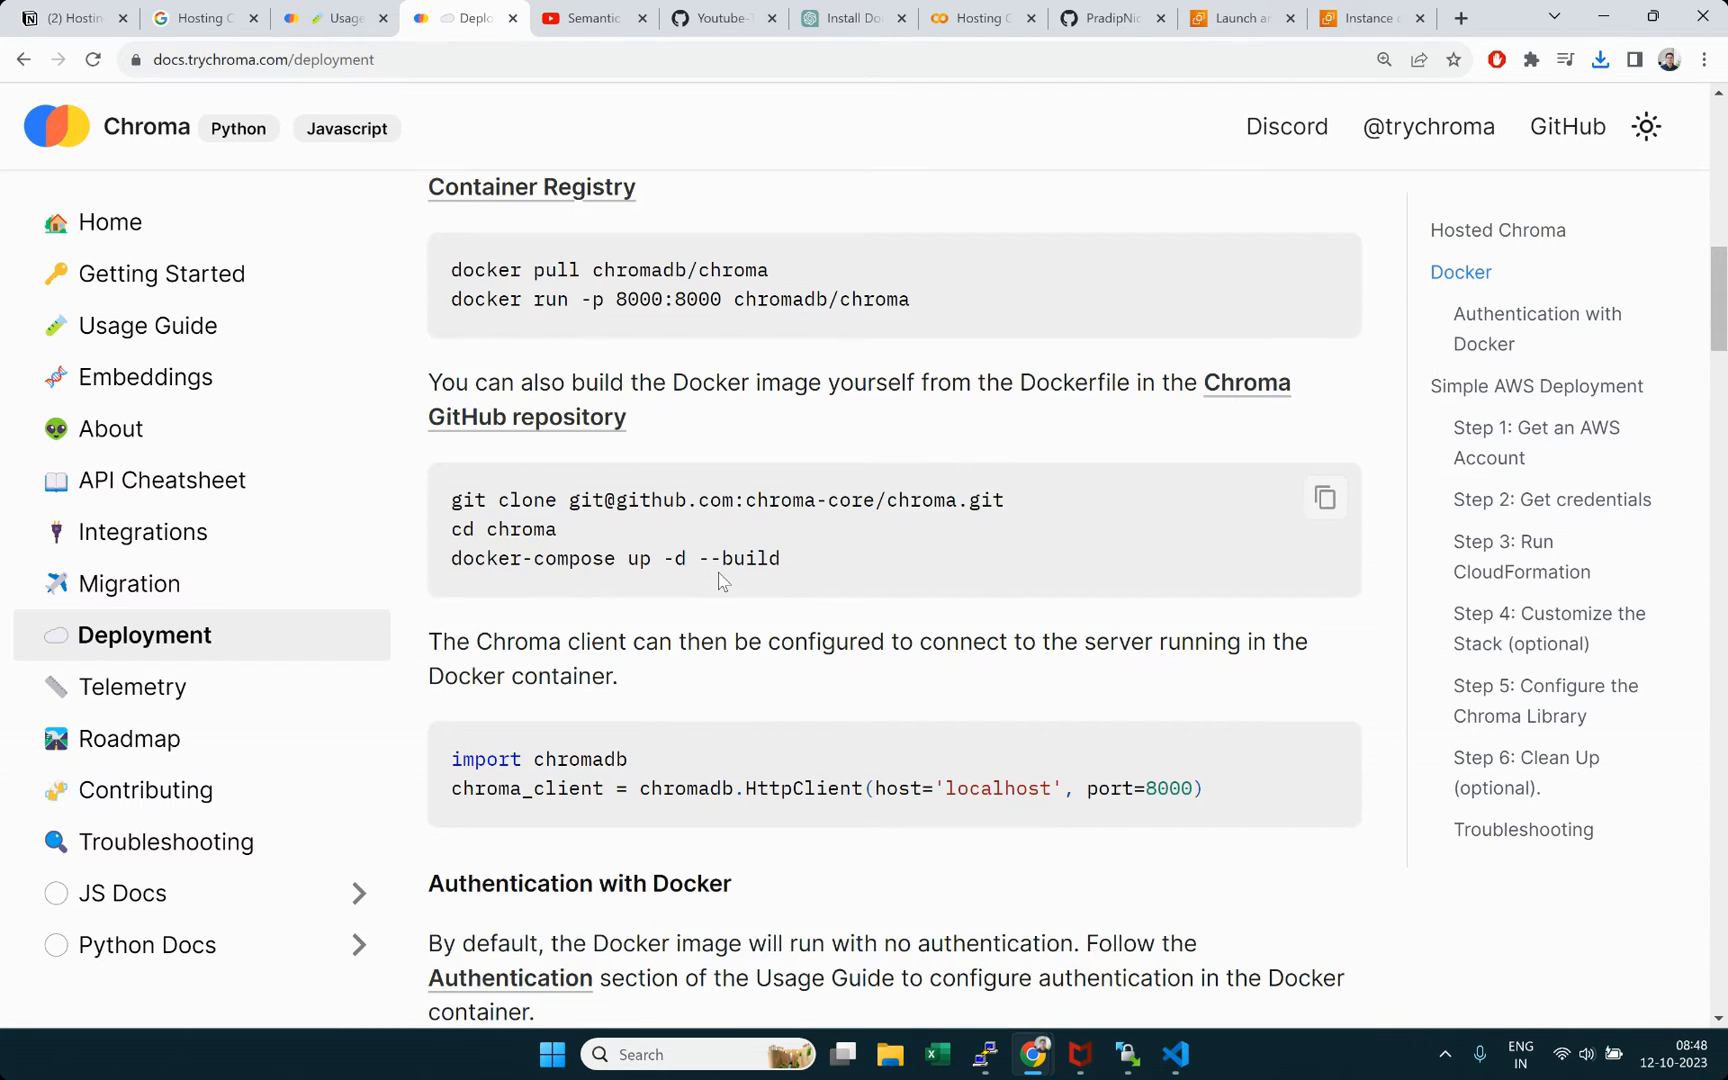
mouse_move(452, 500)
left_mouse_down()
mouse_move(733, 555)
mouse_move(786, 584)
left_mouse_up()
left_click(786, 590)
scroll(786, 590, "down", 3)
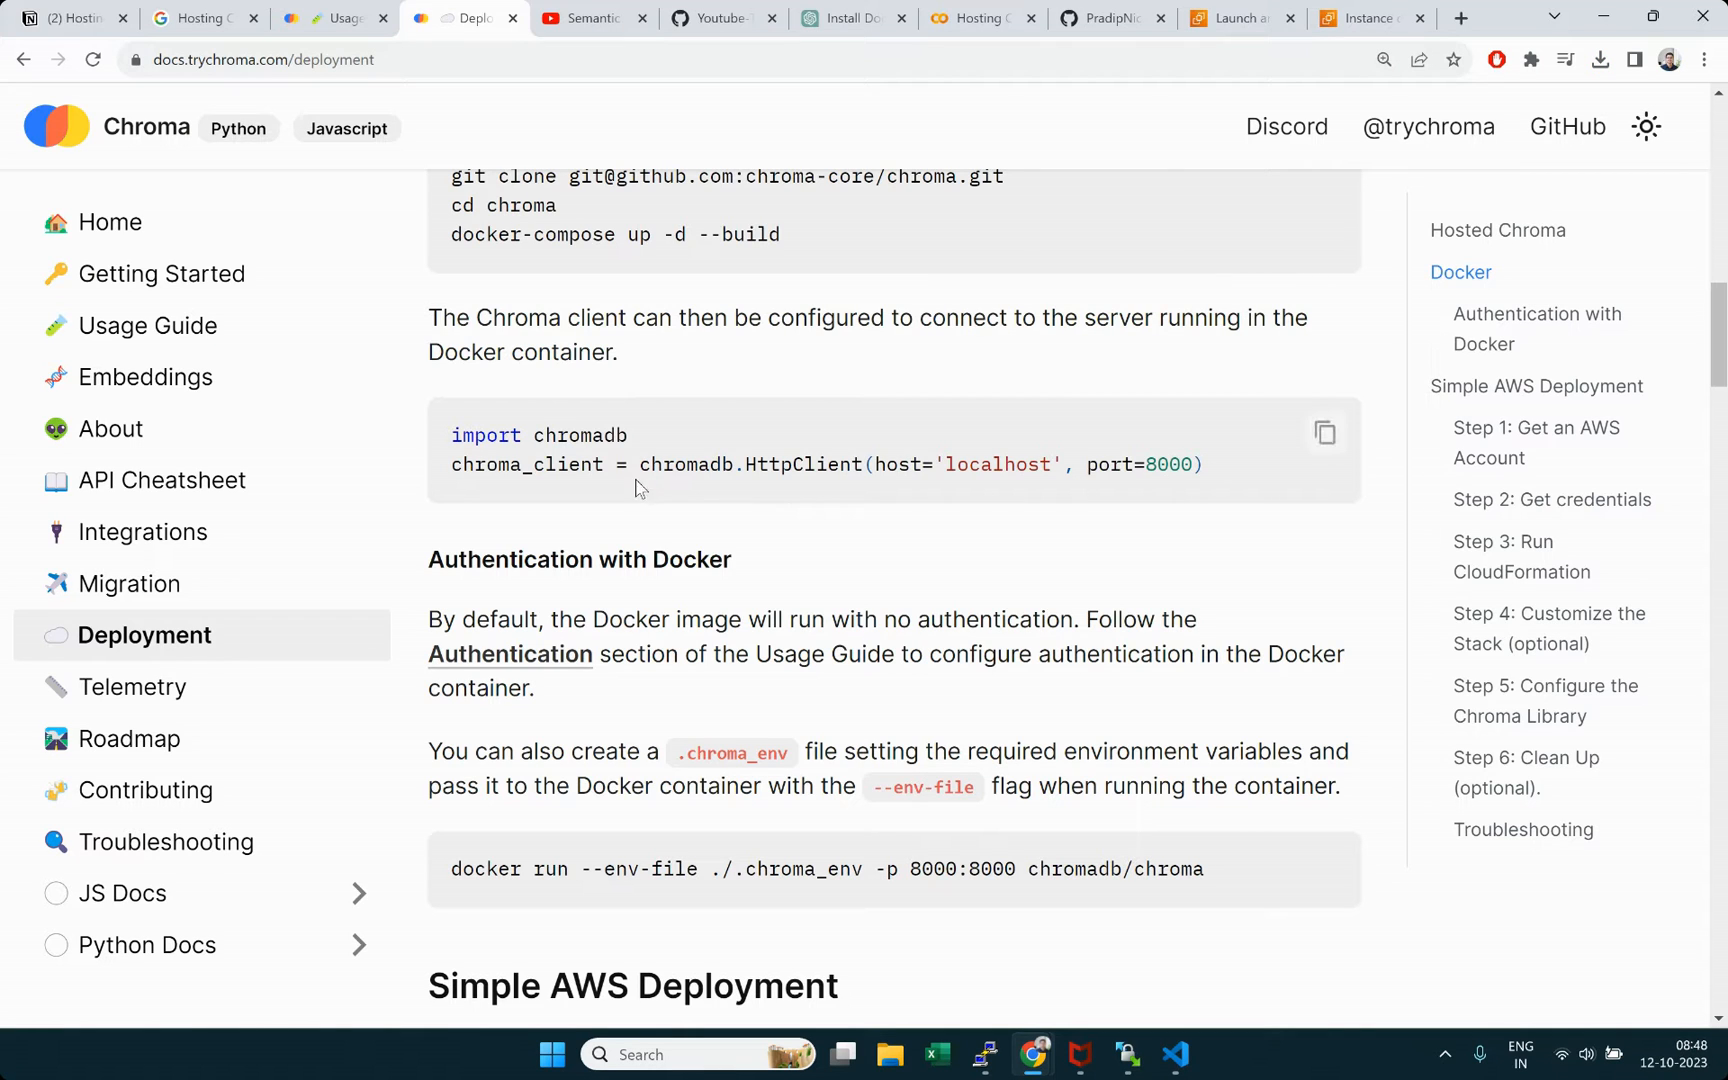
left_click_drag(645, 469, 1203, 466)
left_click(1054, 533)
Step: Read through the Simple AWS Deployment instructions, including the credentials and CloudFormation template sections
scroll(830, 606, "down", 2)
scroll(830, 597, "down", 5)
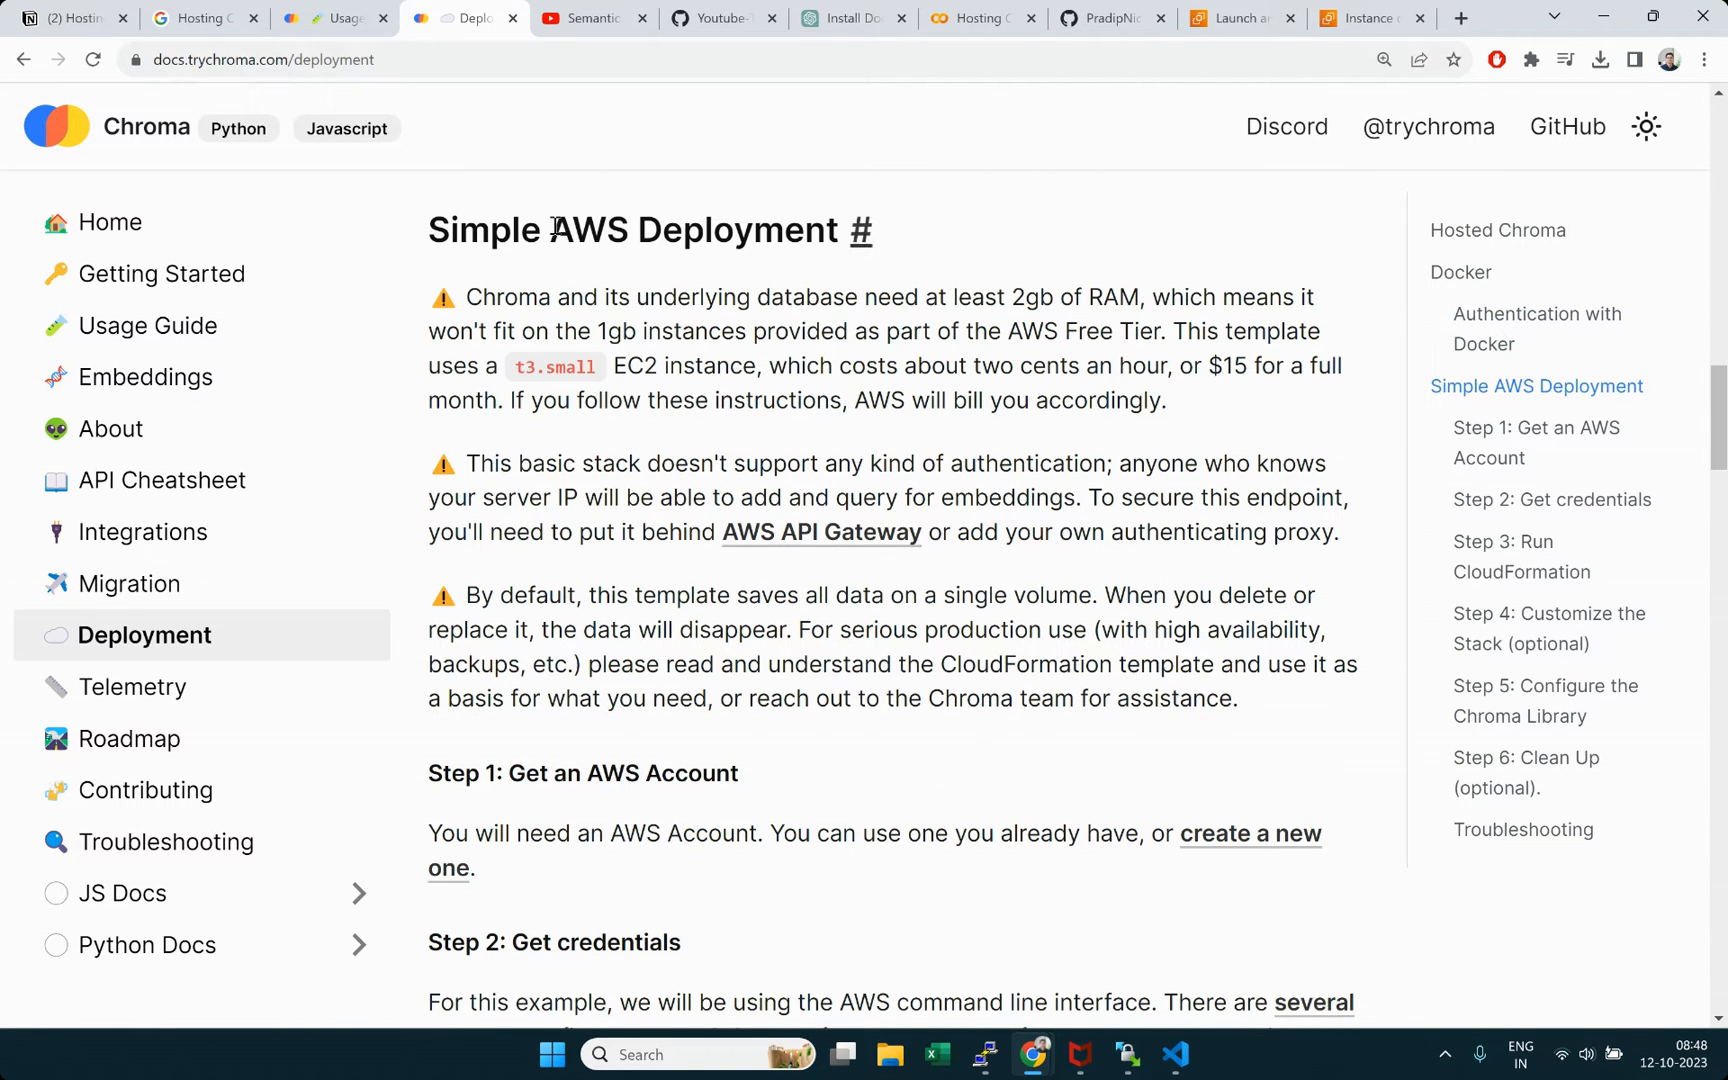
left_click_drag(550, 232, 845, 297)
left_click(870, 452)
scroll(770, 717, "down", 2)
scroll(688, 683, "down", 4)
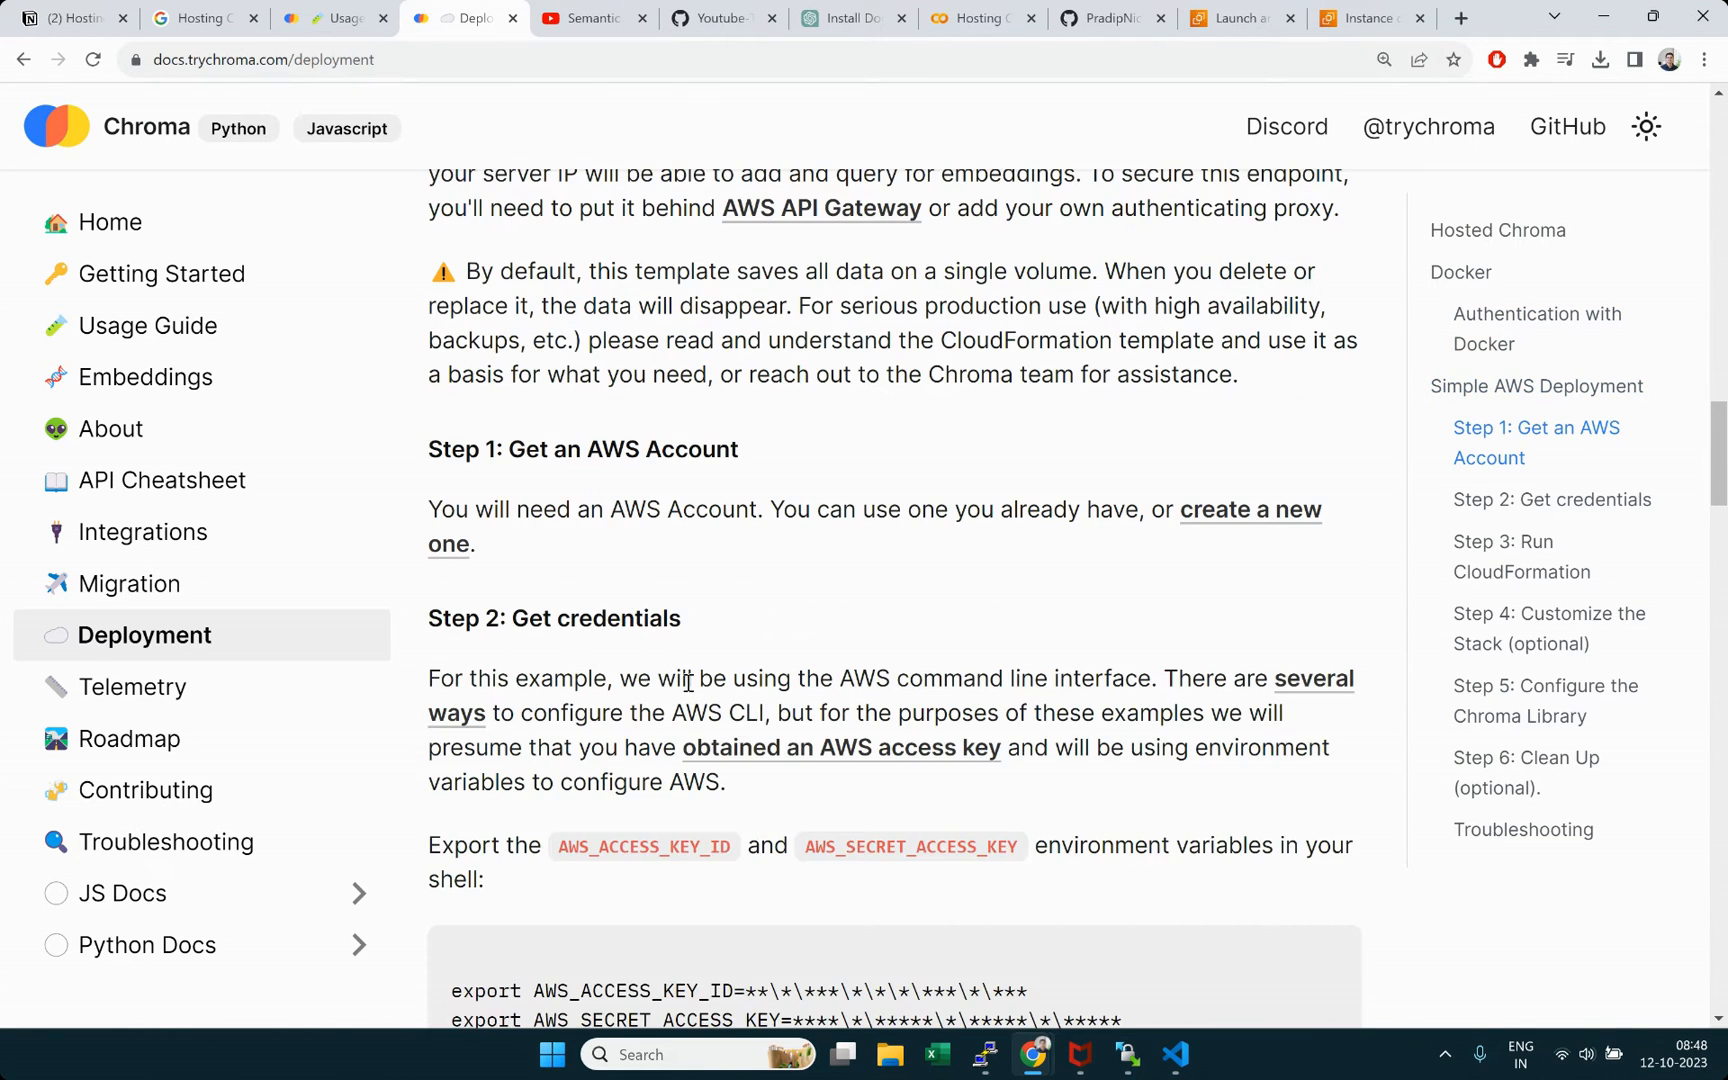
scroll(670, 712, "up", 7)
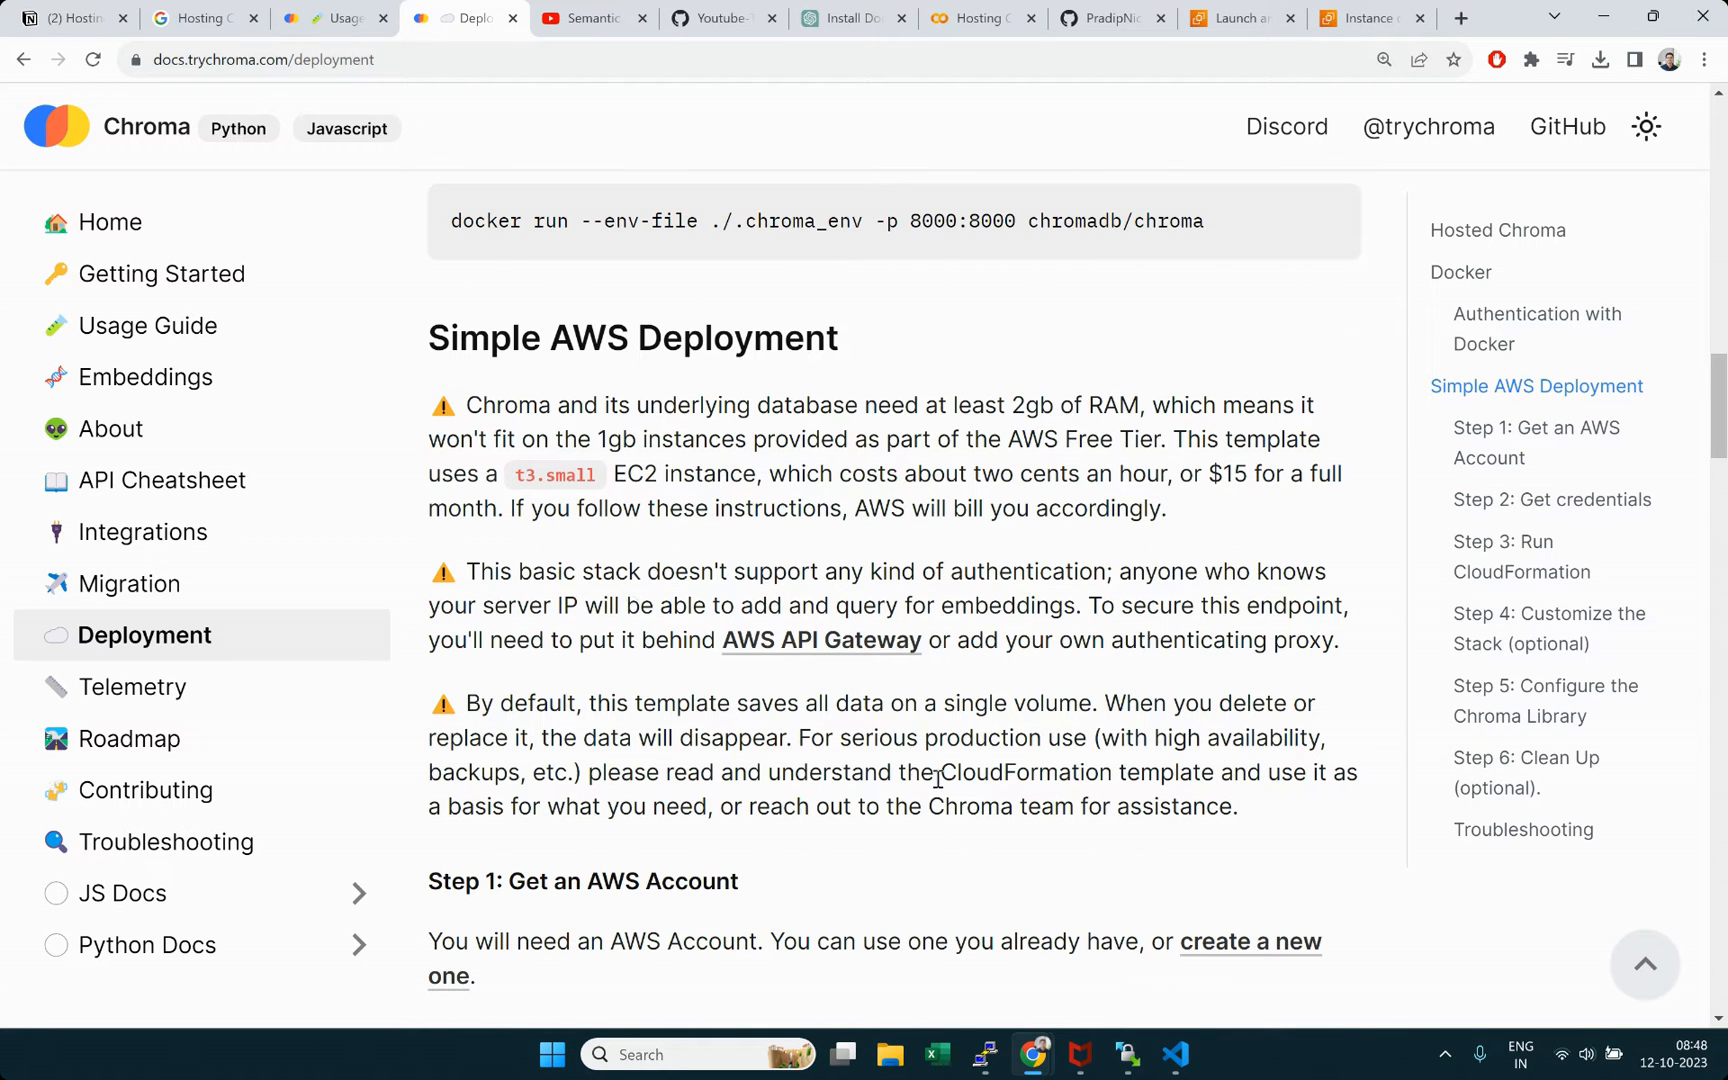
left_click_drag(937, 778, 1133, 795)
left_click(781, 785)
scroll(697, 488, "down", 6)
scroll(697, 488, "down", 11)
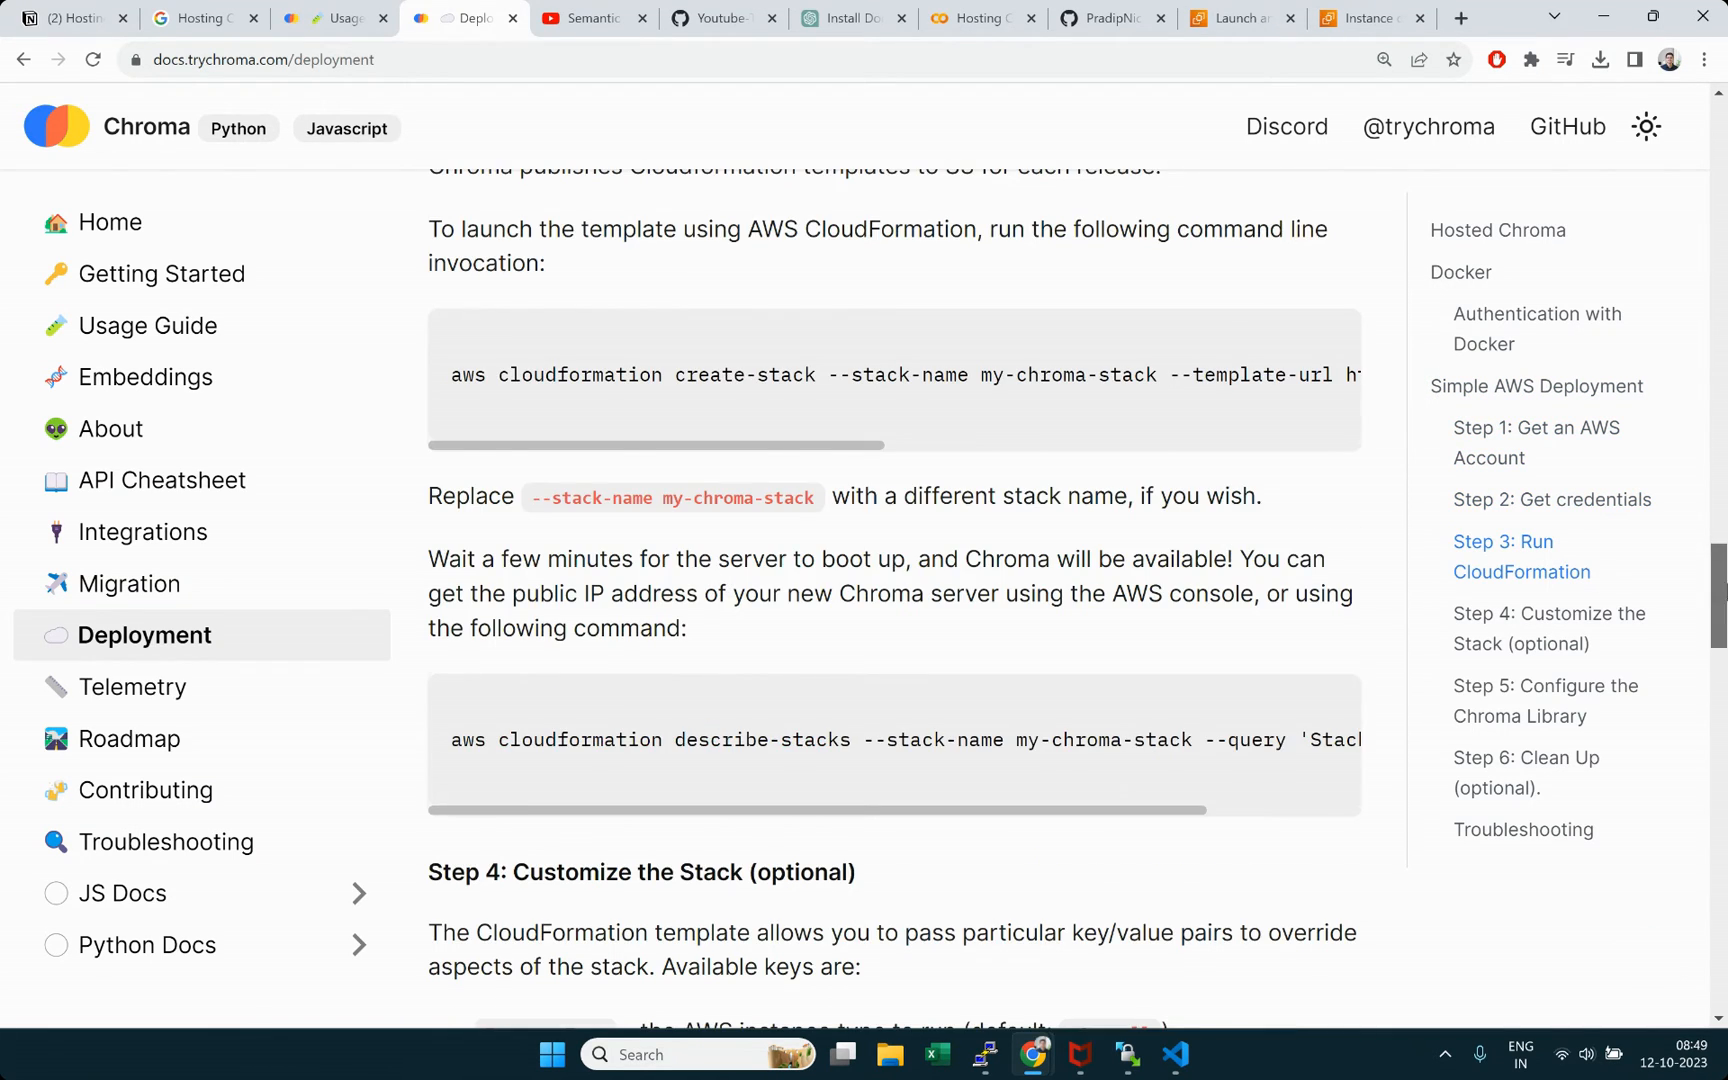
Step: Go back to the docs' Docker section and highlight the pull and run commands
left_click_drag(1724, 585, 1677, 240)
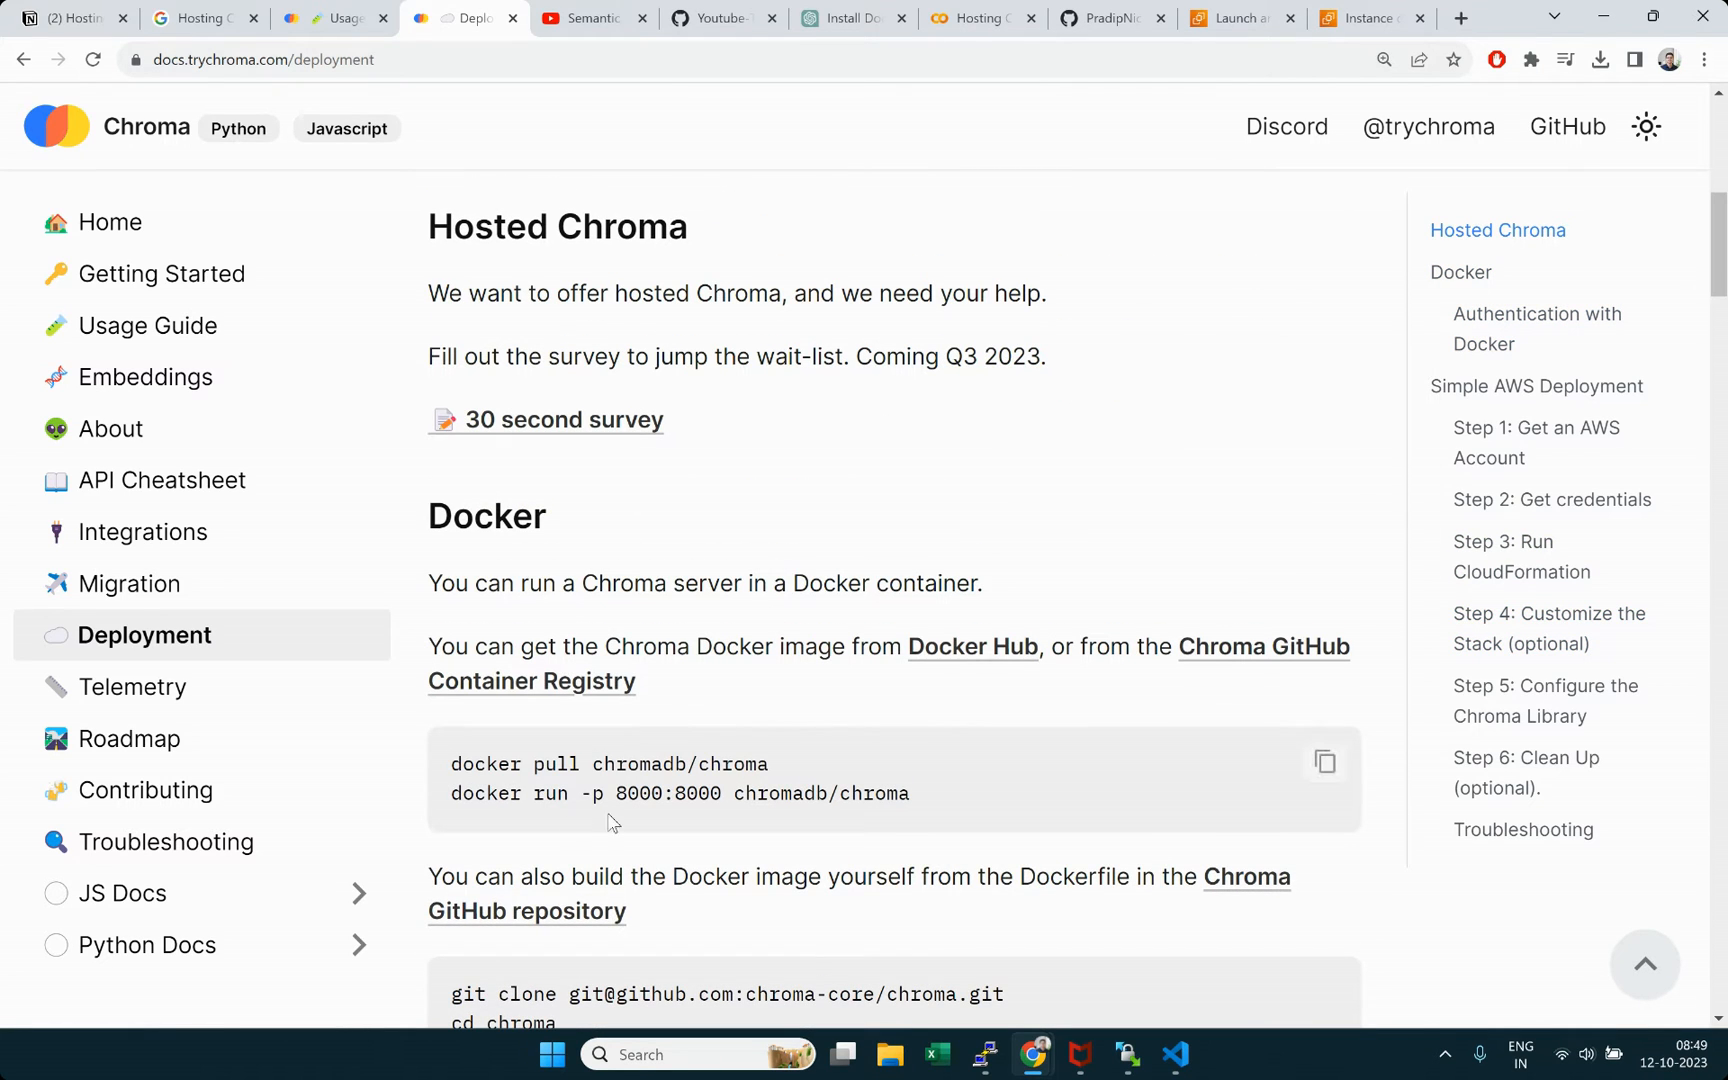
left_click_drag(461, 780, 937, 810)
left_click(942, 810)
Step: Open the connection options for the chromadb EC2 instance and review the example SSH client command
left_click(1365, 18)
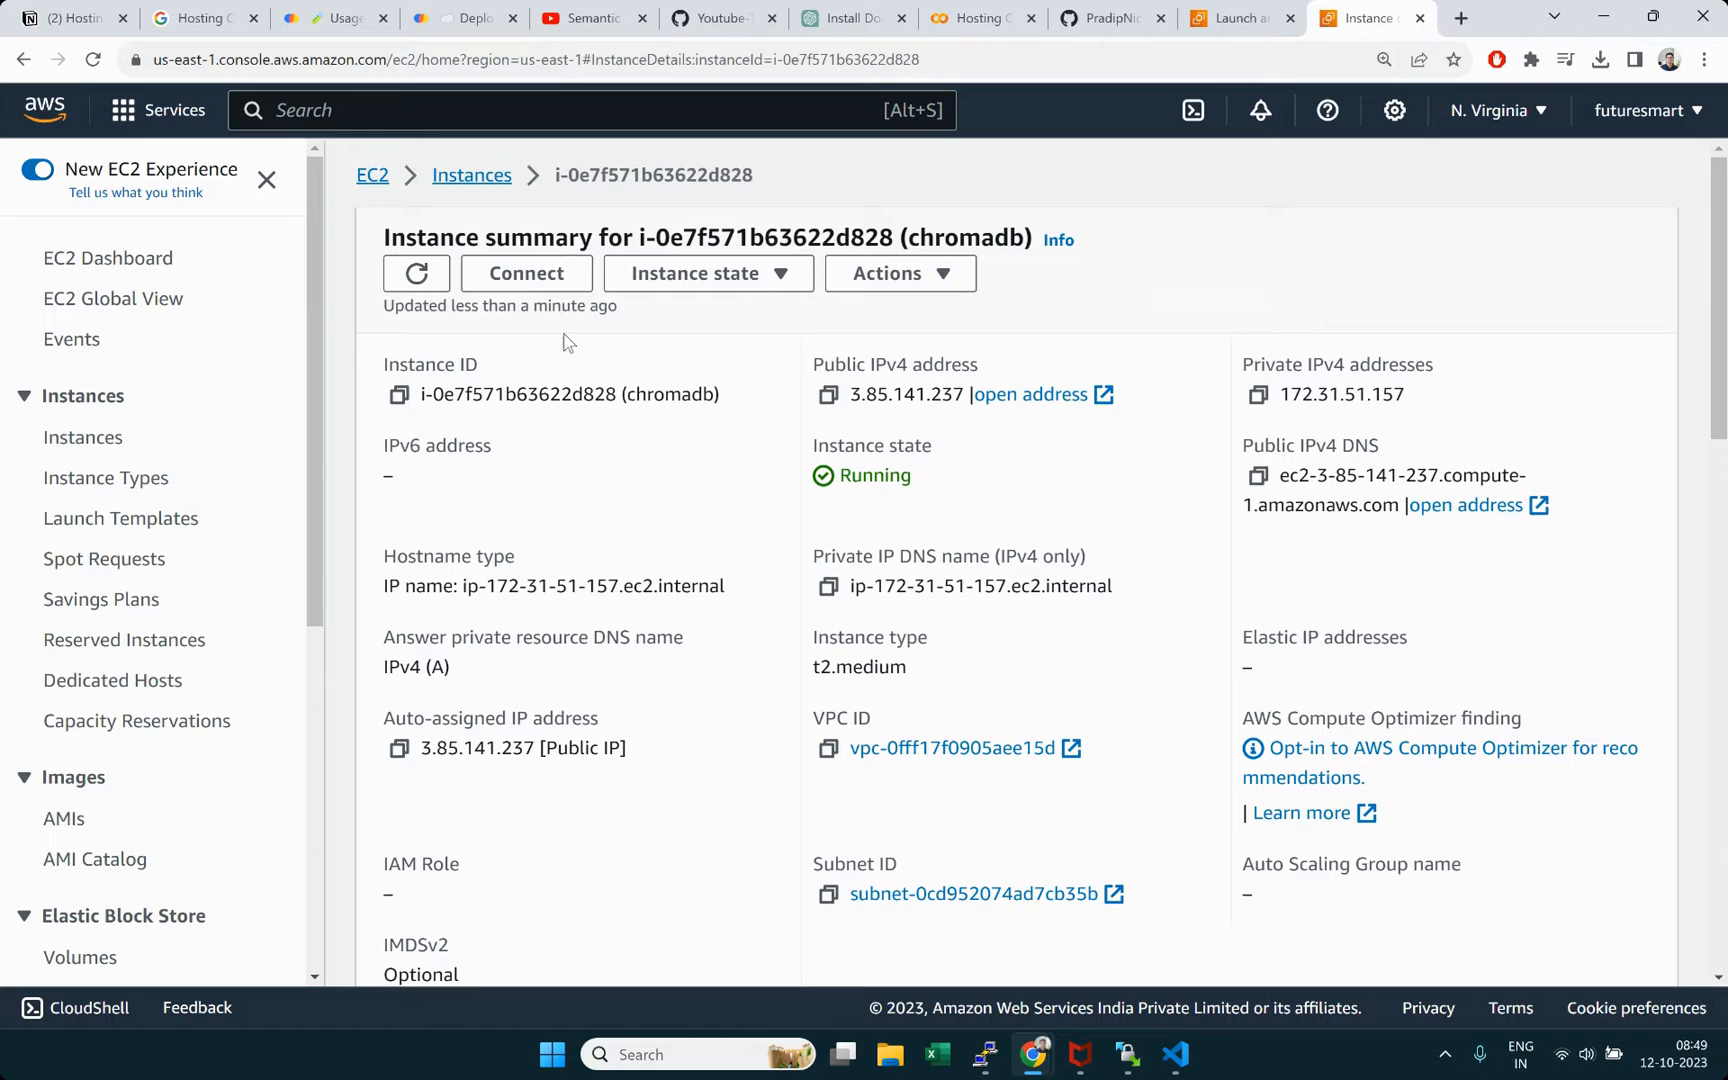
left_click(522, 278)
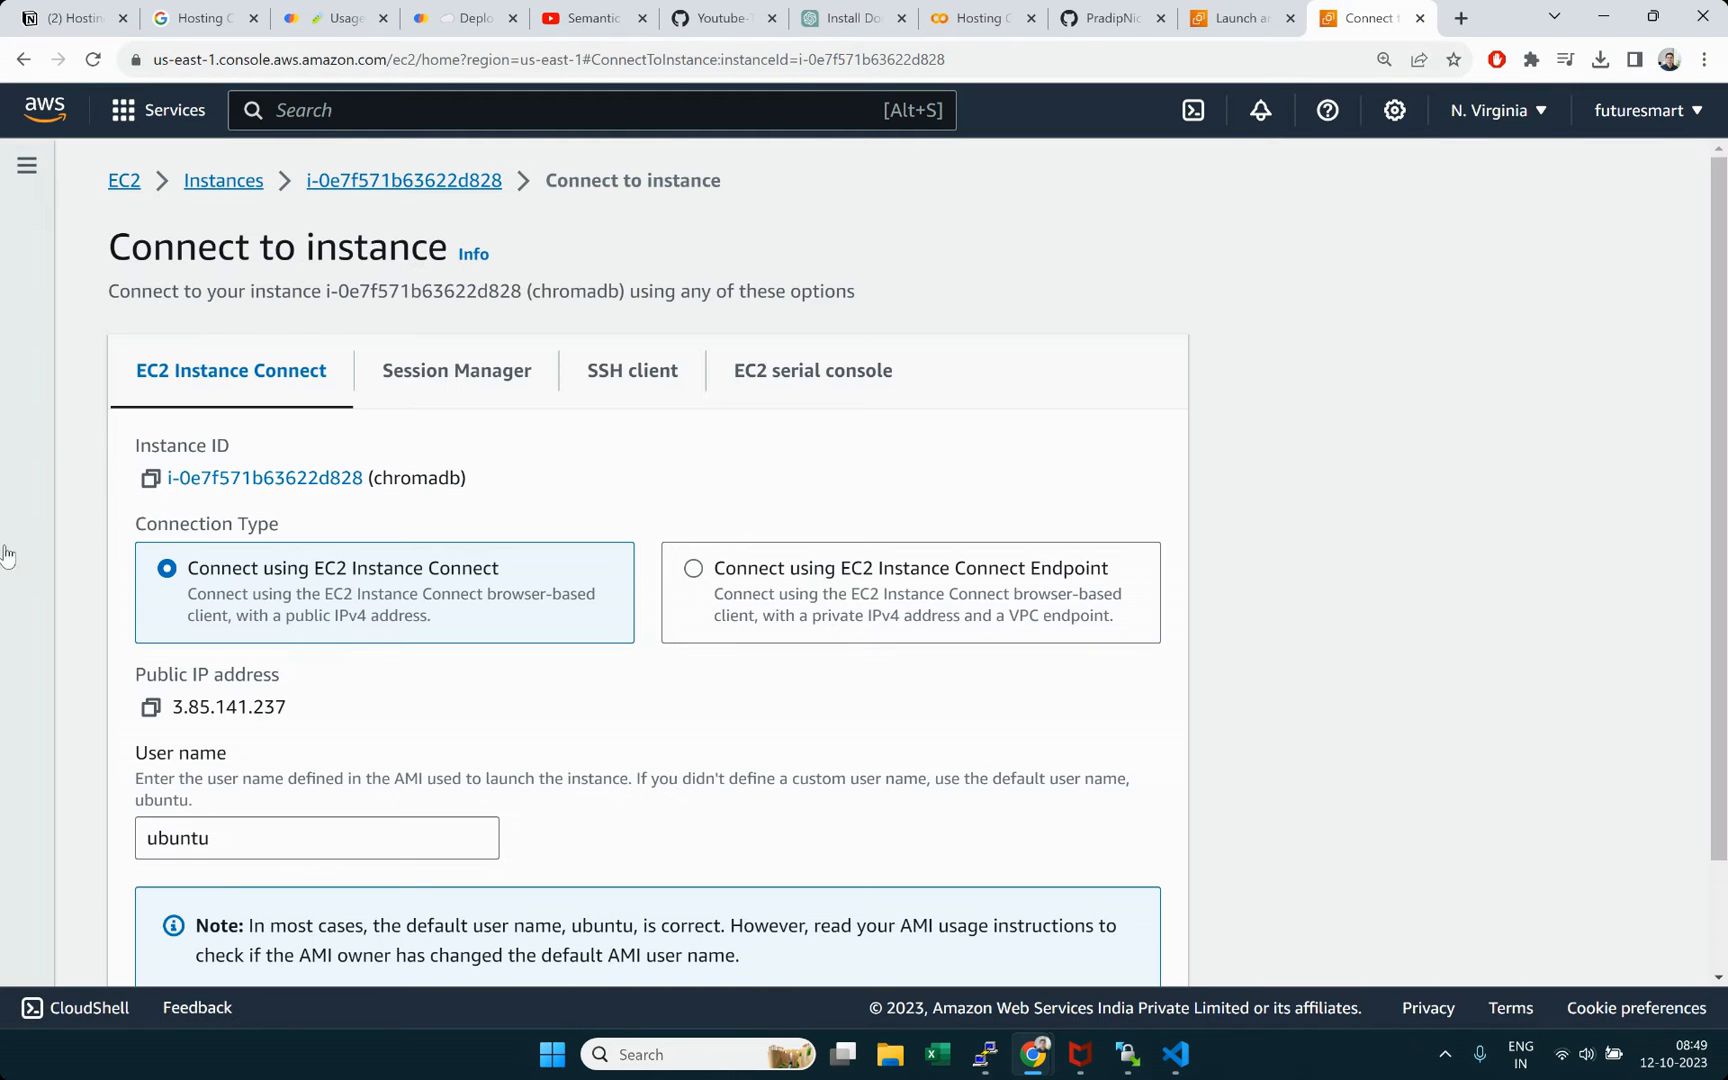
scroll(462, 662, "down", 1)
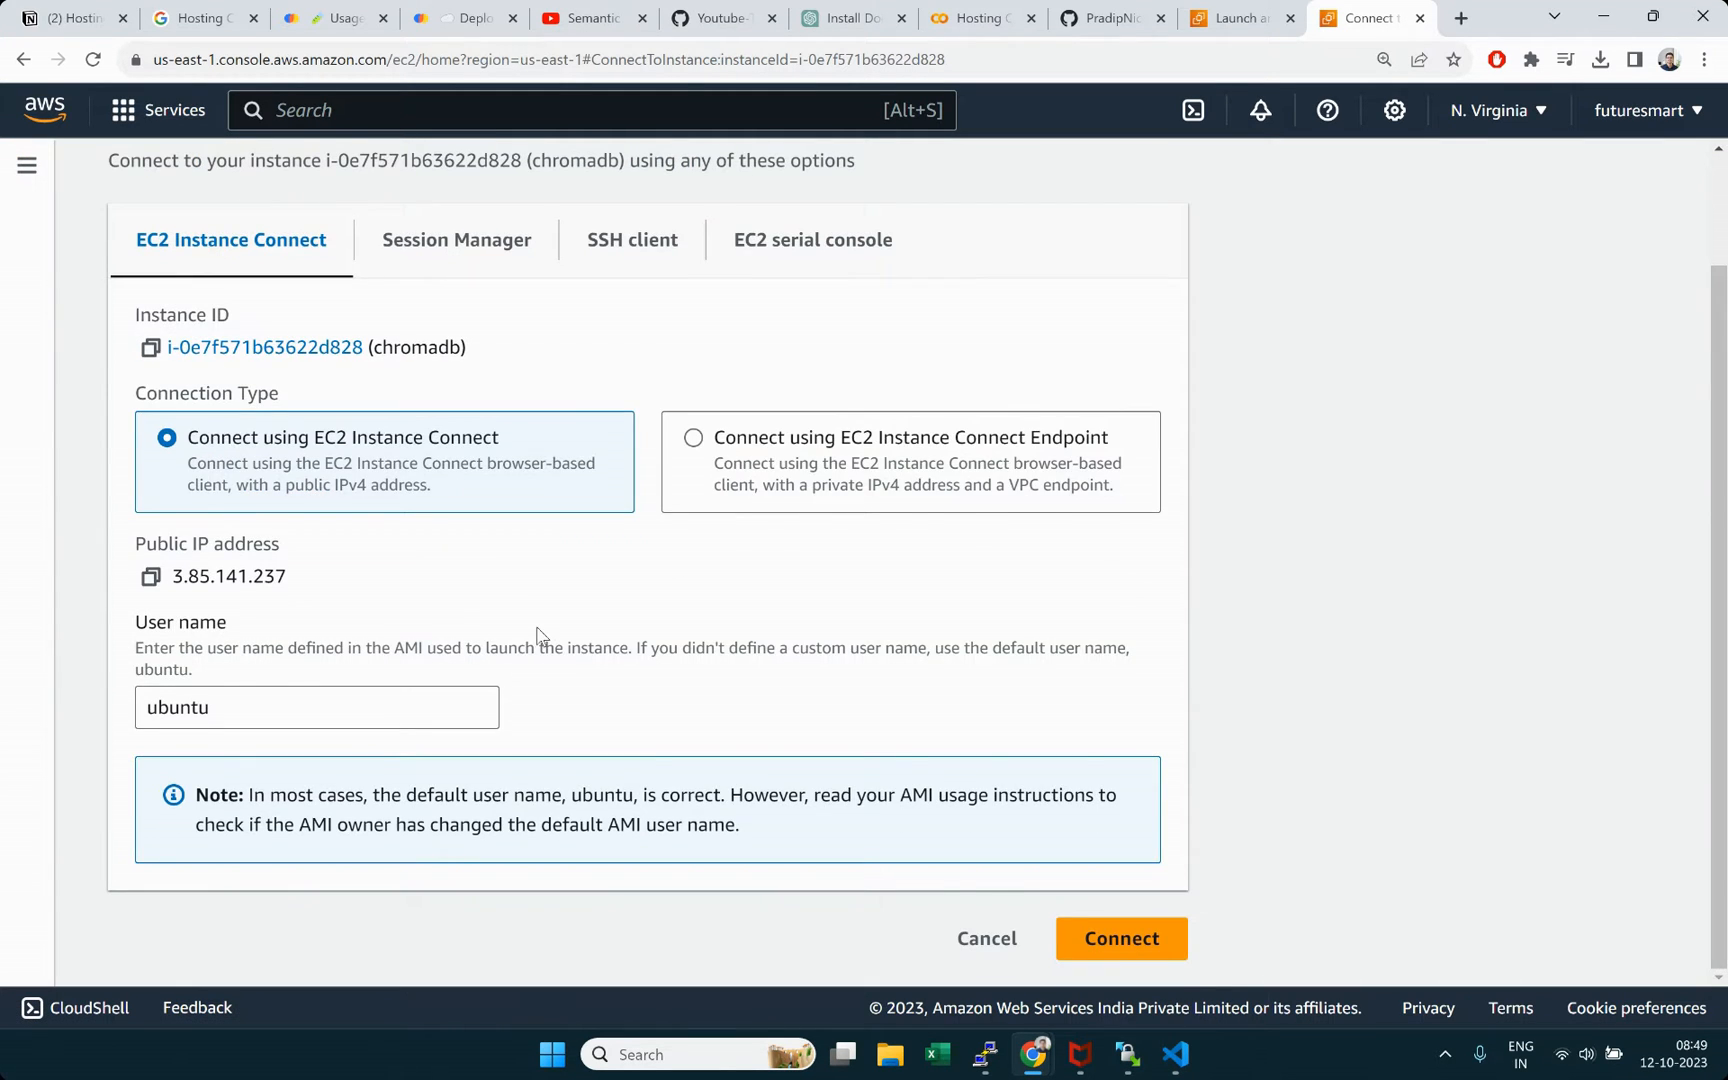
scroll(540, 634, "up", 1)
scroll(545, 633, "down", 1)
left_click(611, 240)
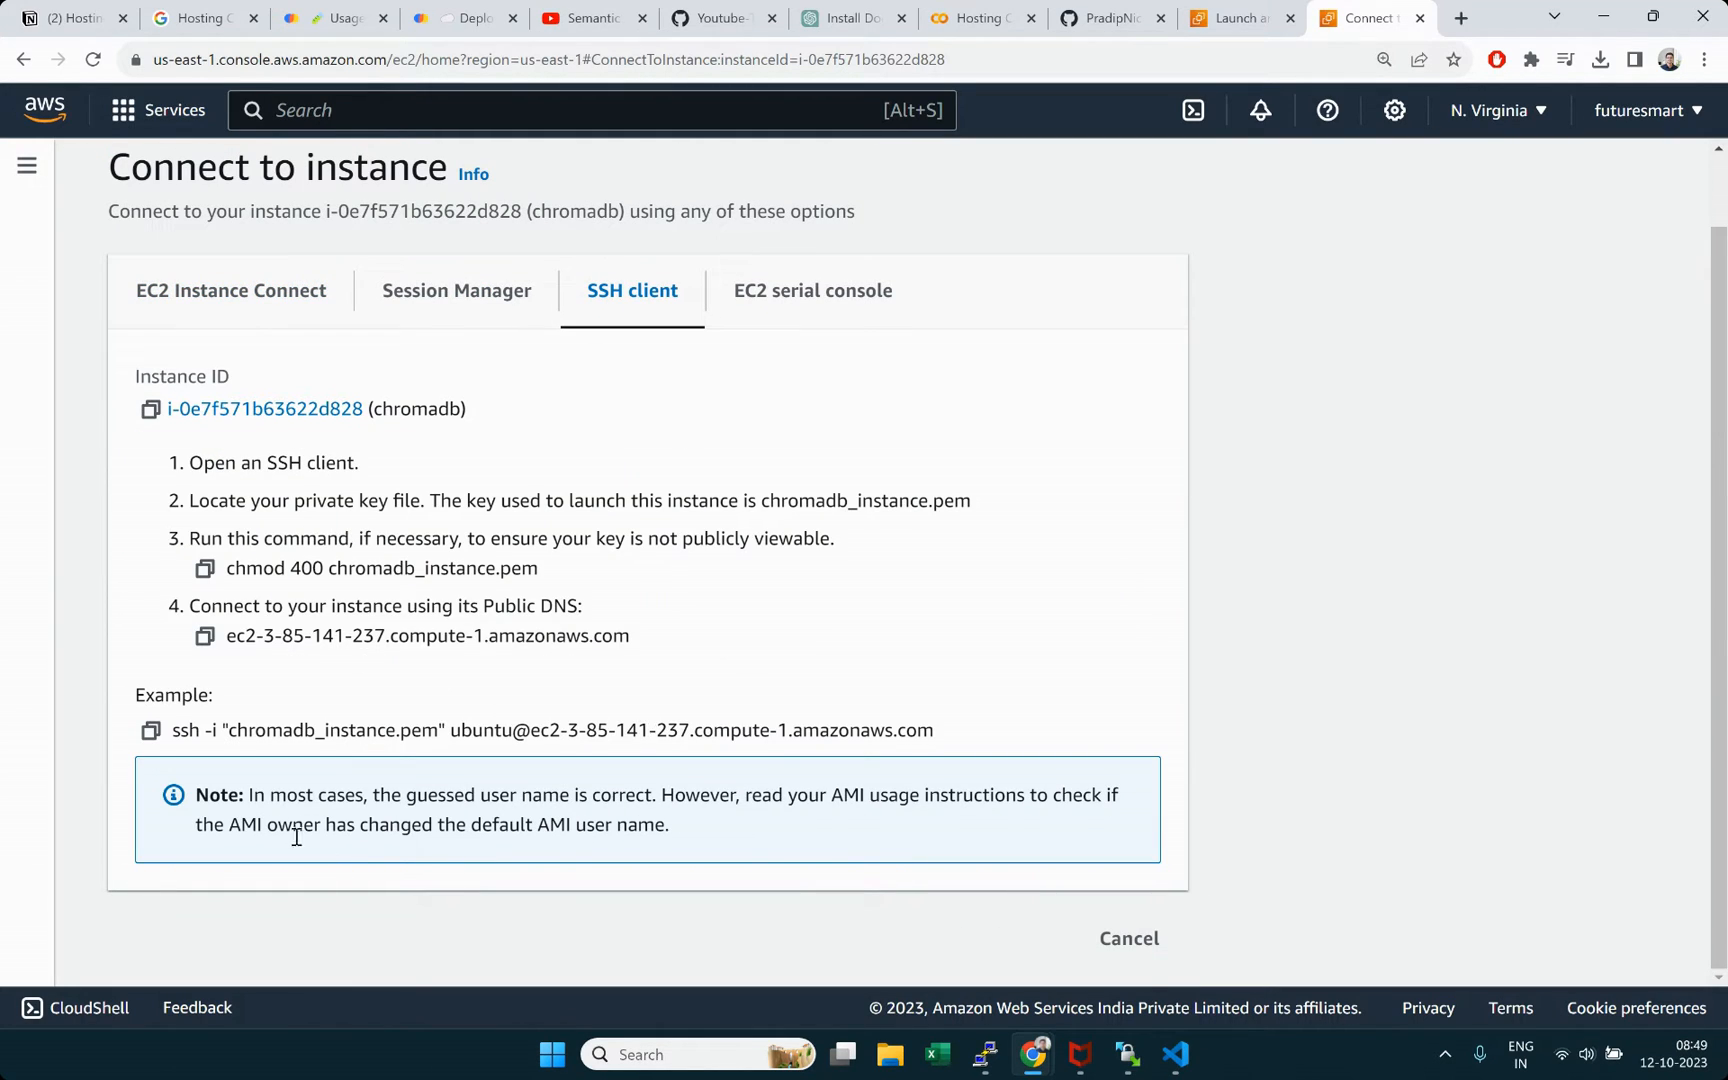
left_click_drag(232, 733, 165, 733)
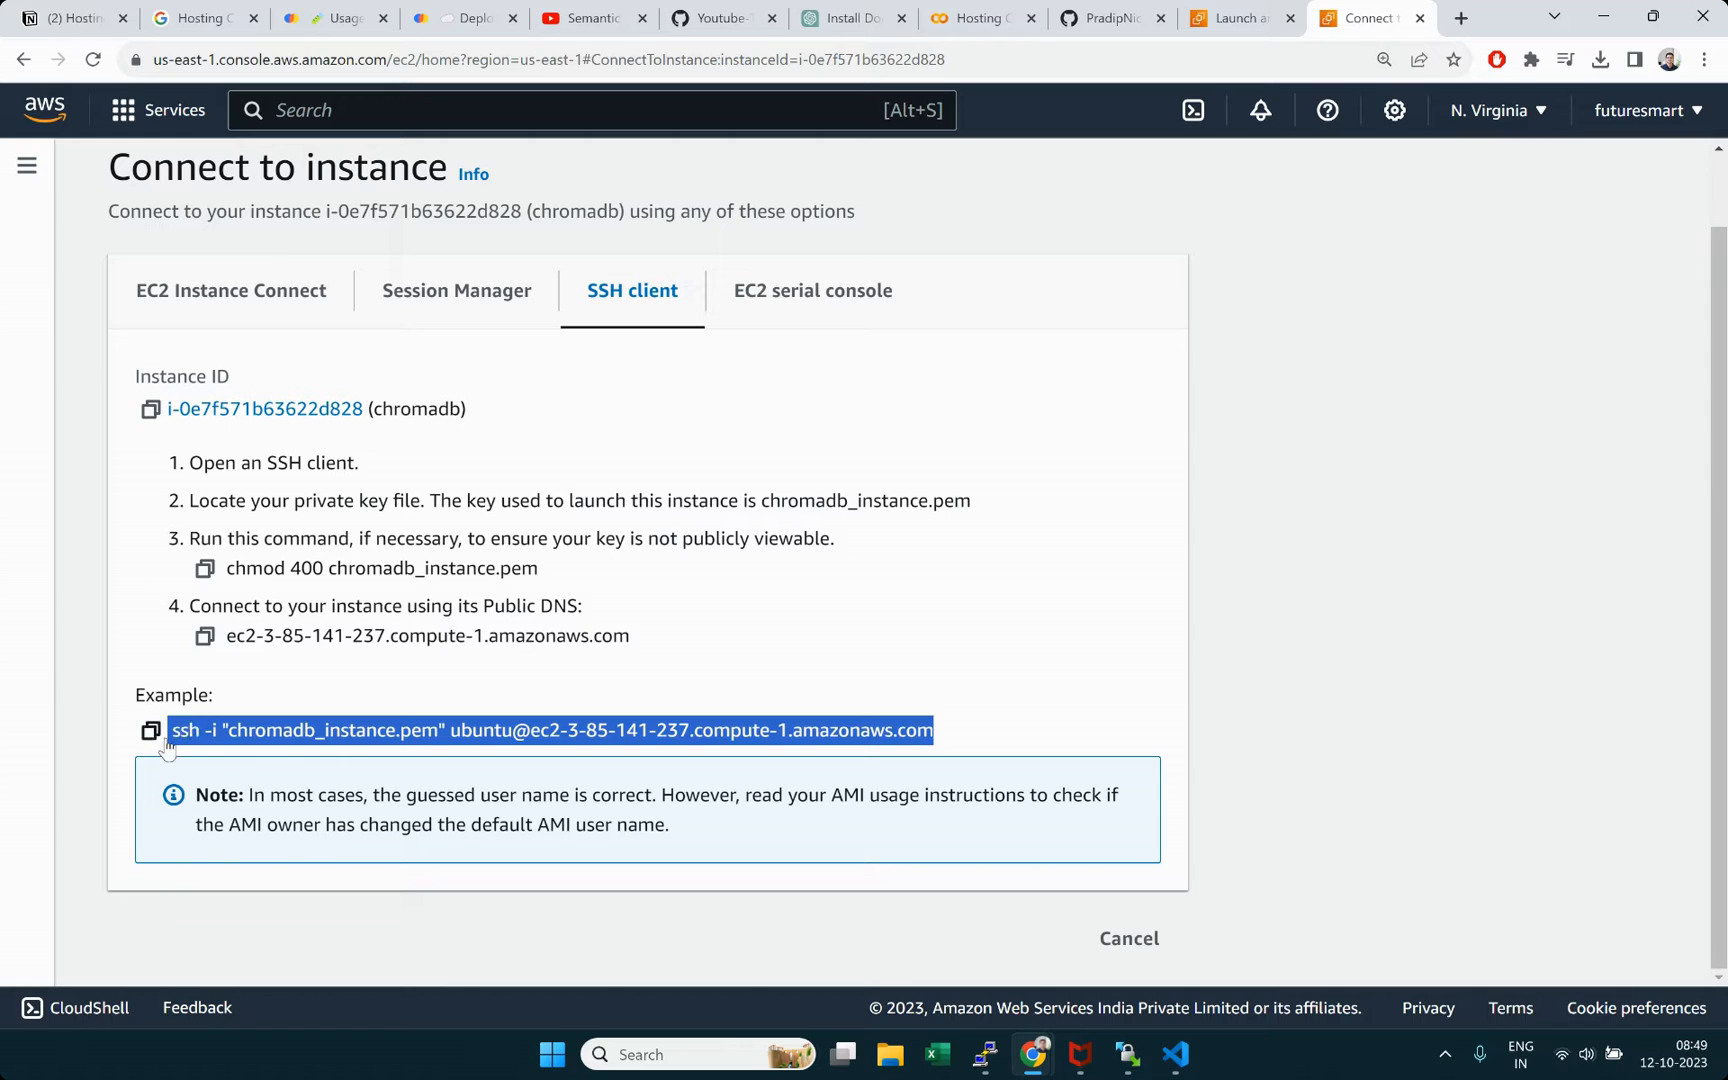
left_click(437, 530)
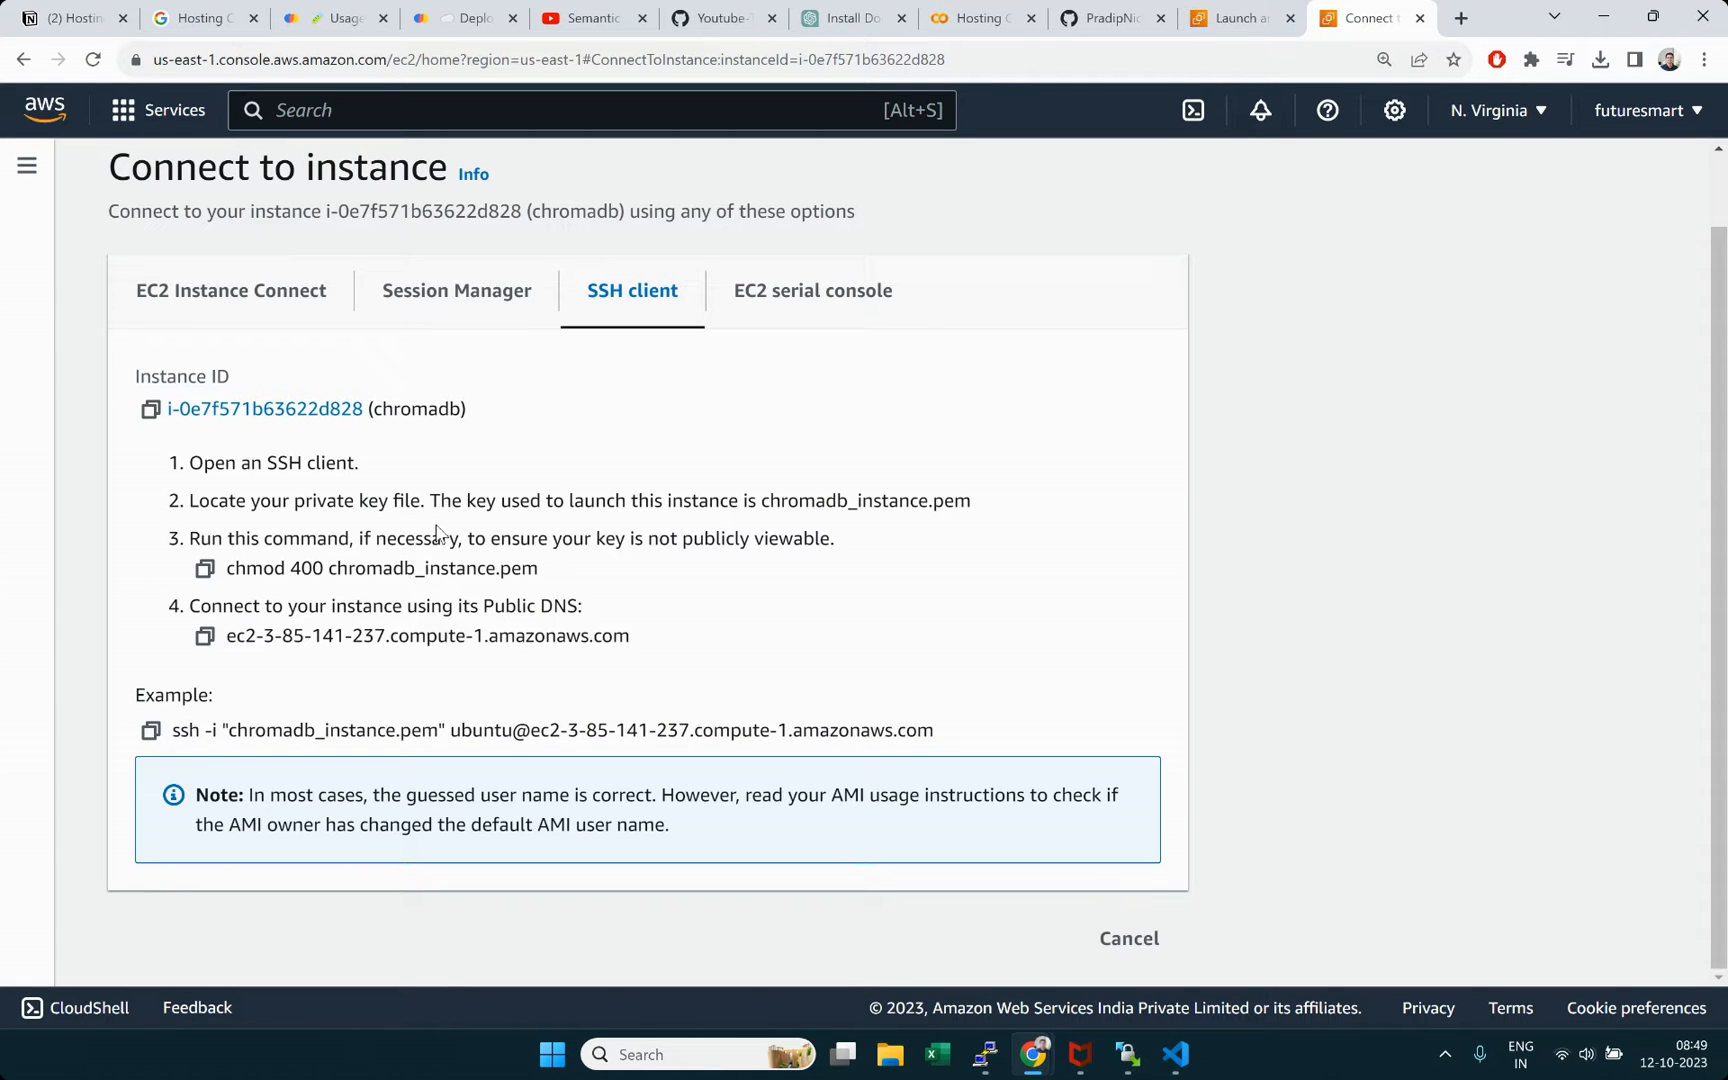
Step: Connect to the instance through EC2 Instance Connect as ubuntu and clear the terminal
left_click(262, 296)
scroll(557, 760, "down", 1)
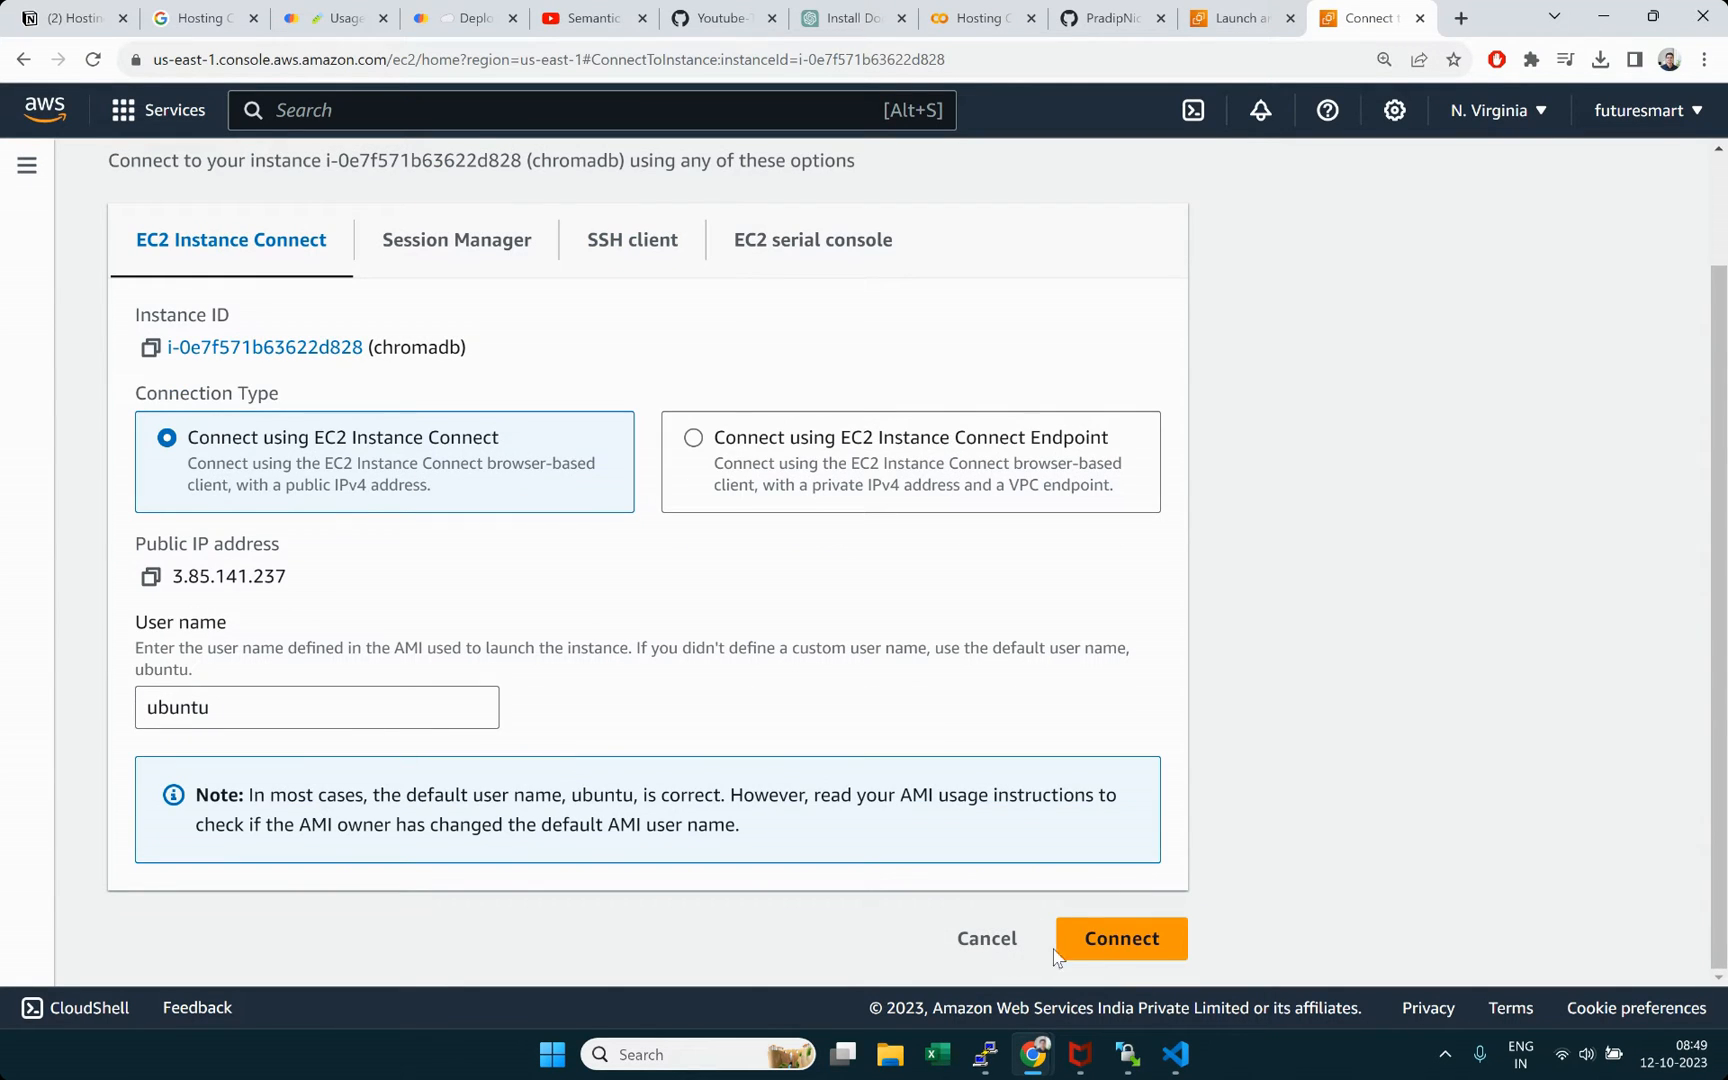
left_click(1110, 942)
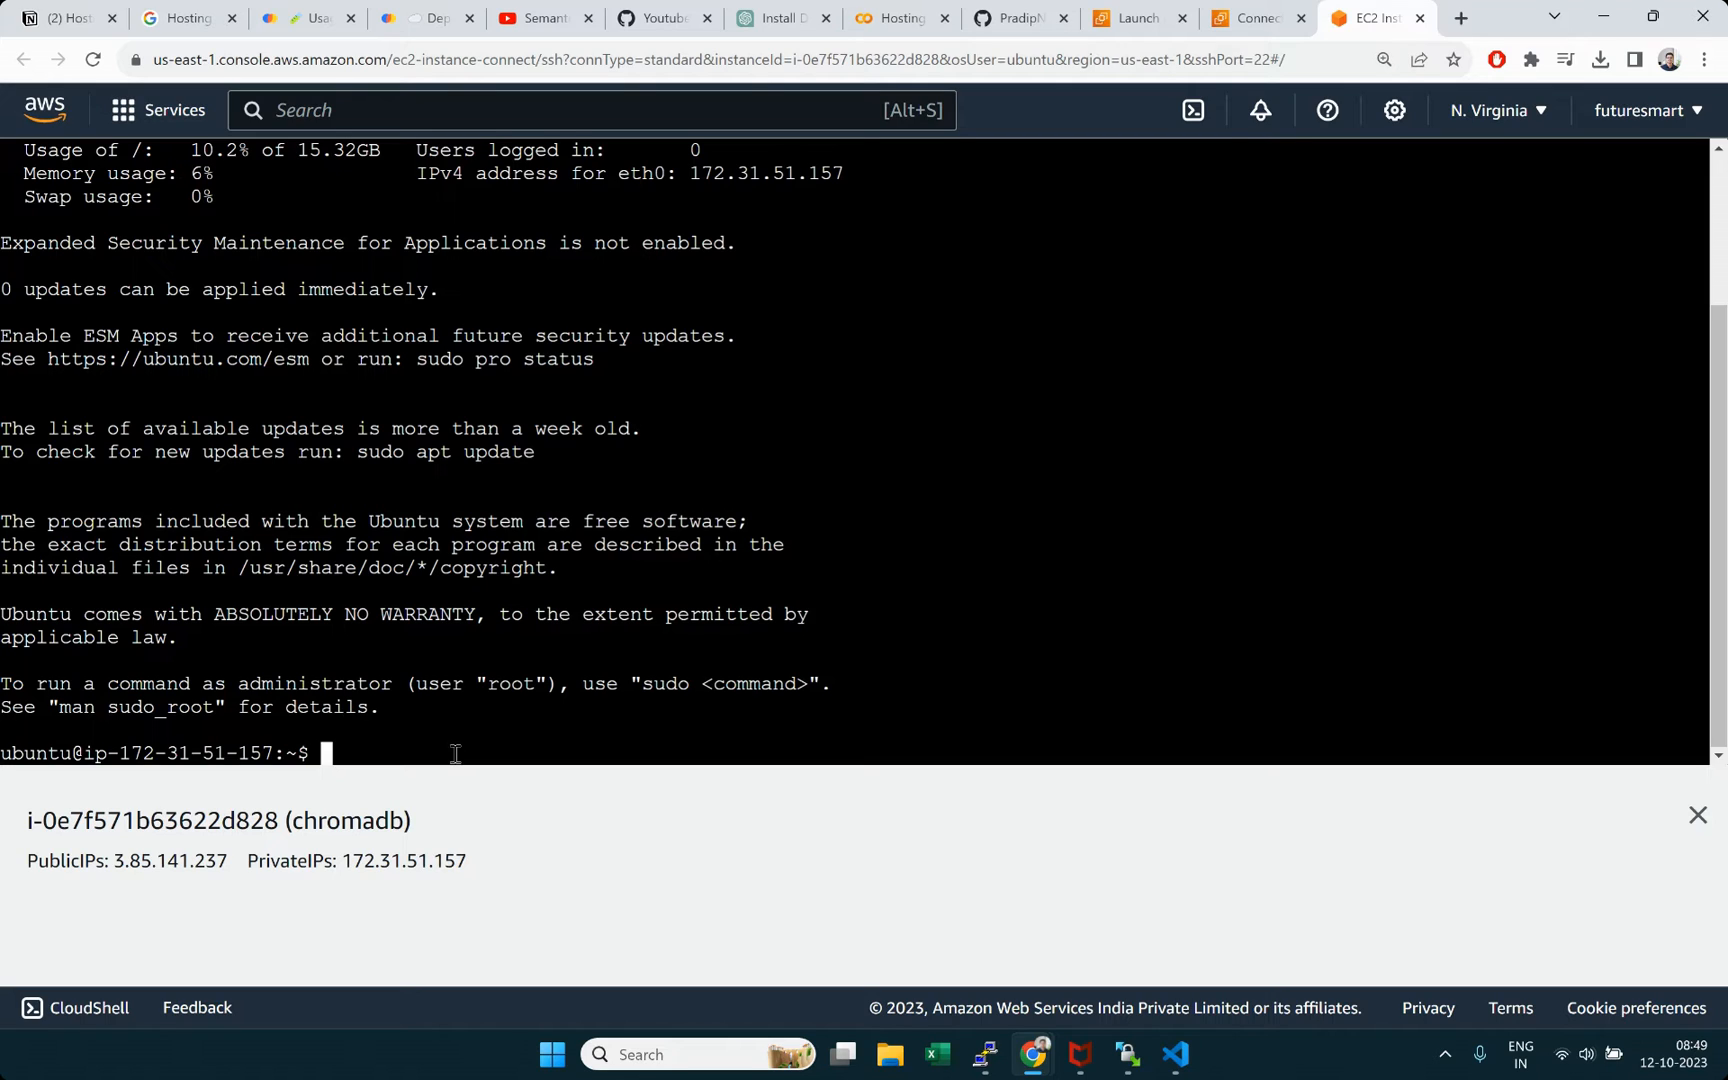
type("clear")
key("Return")
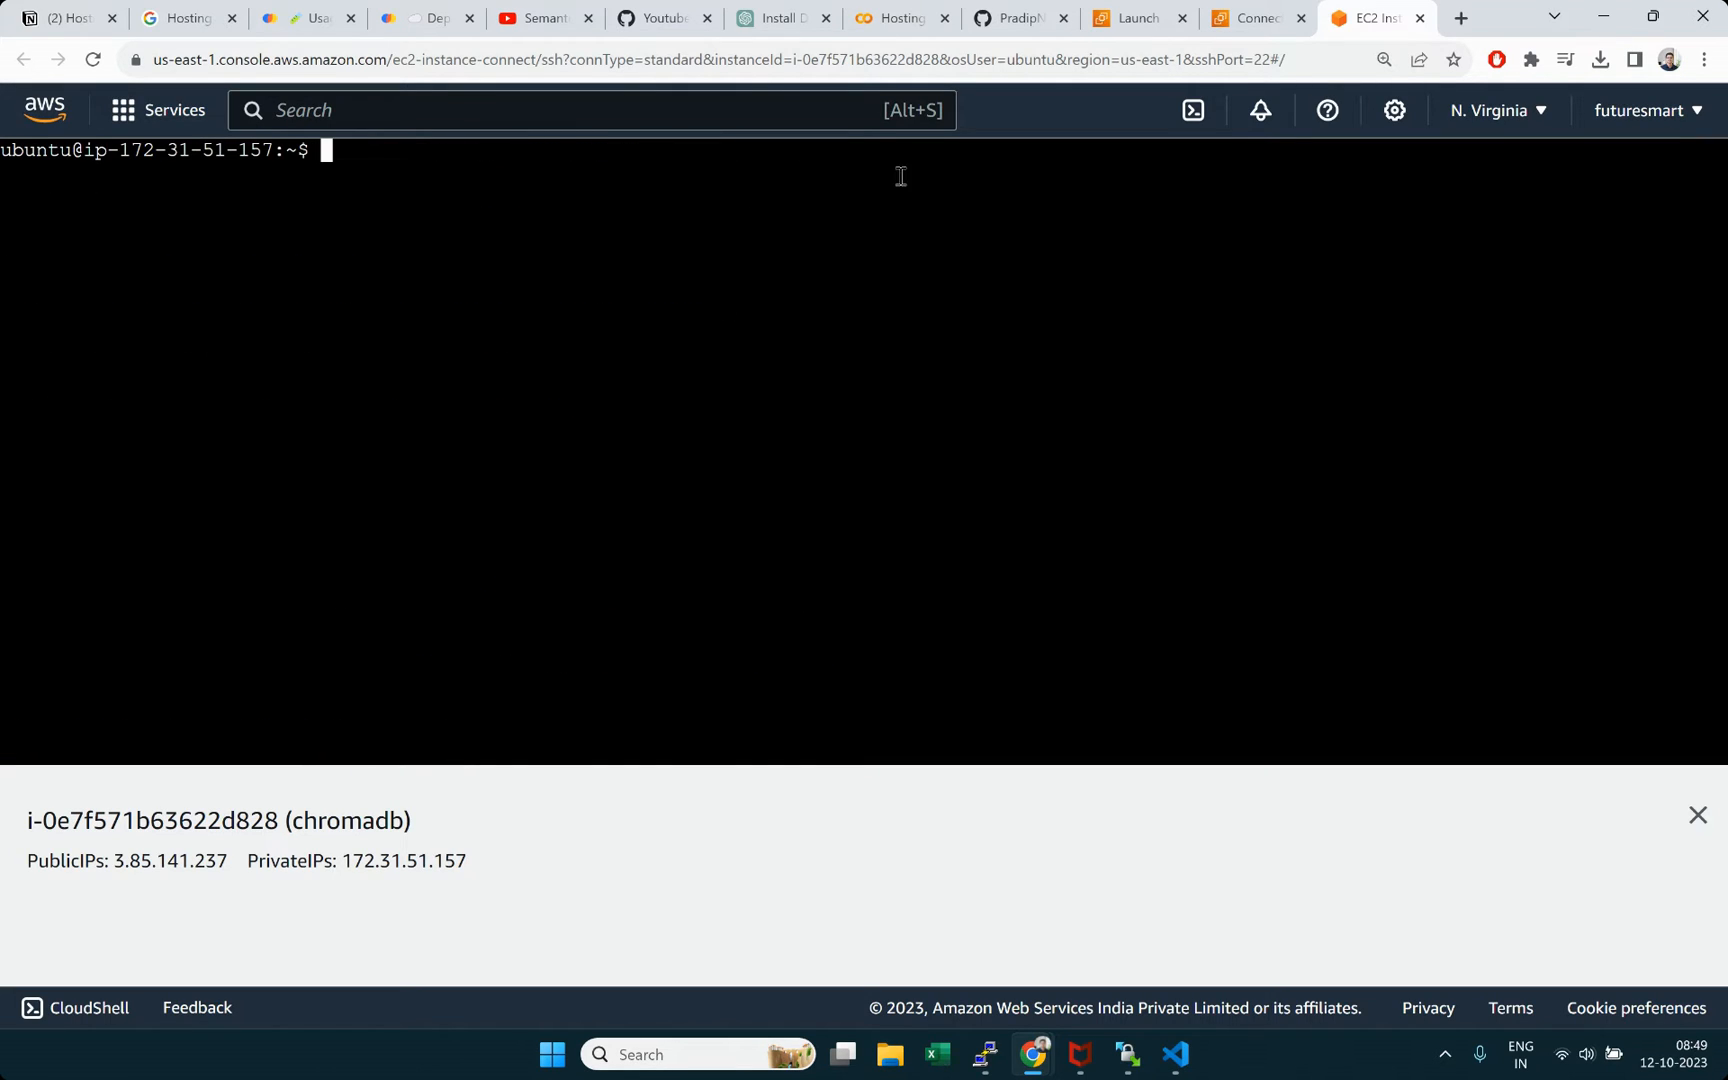
Step: Switch to the ChatGPT guide on installing Docker on an EC2 Ubuntu VM and copy its system update command
left_click(784, 22)
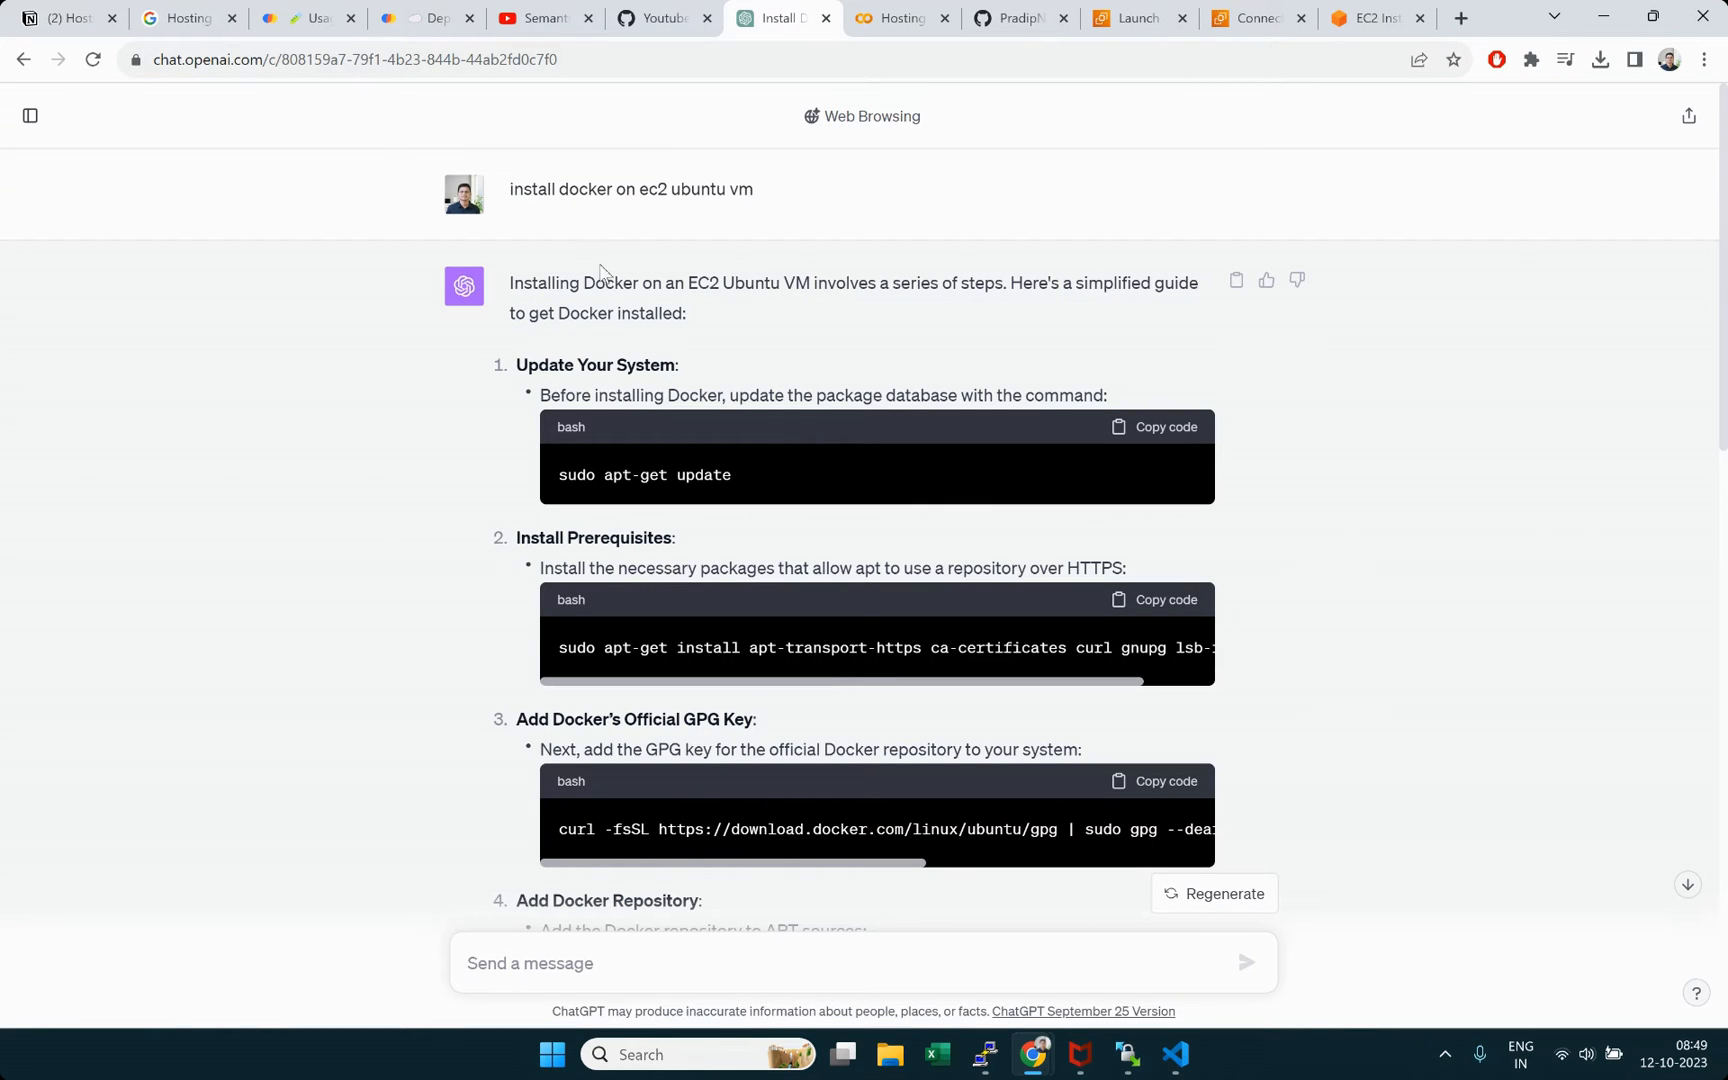
left_click_drag(507, 190, 754, 188)
left_click(667, 258)
left_click_drag(643, 189, 810, 195)
left_click(815, 392)
left_click_drag(1723, 262, 1700, 216)
left_click(1127, 433)
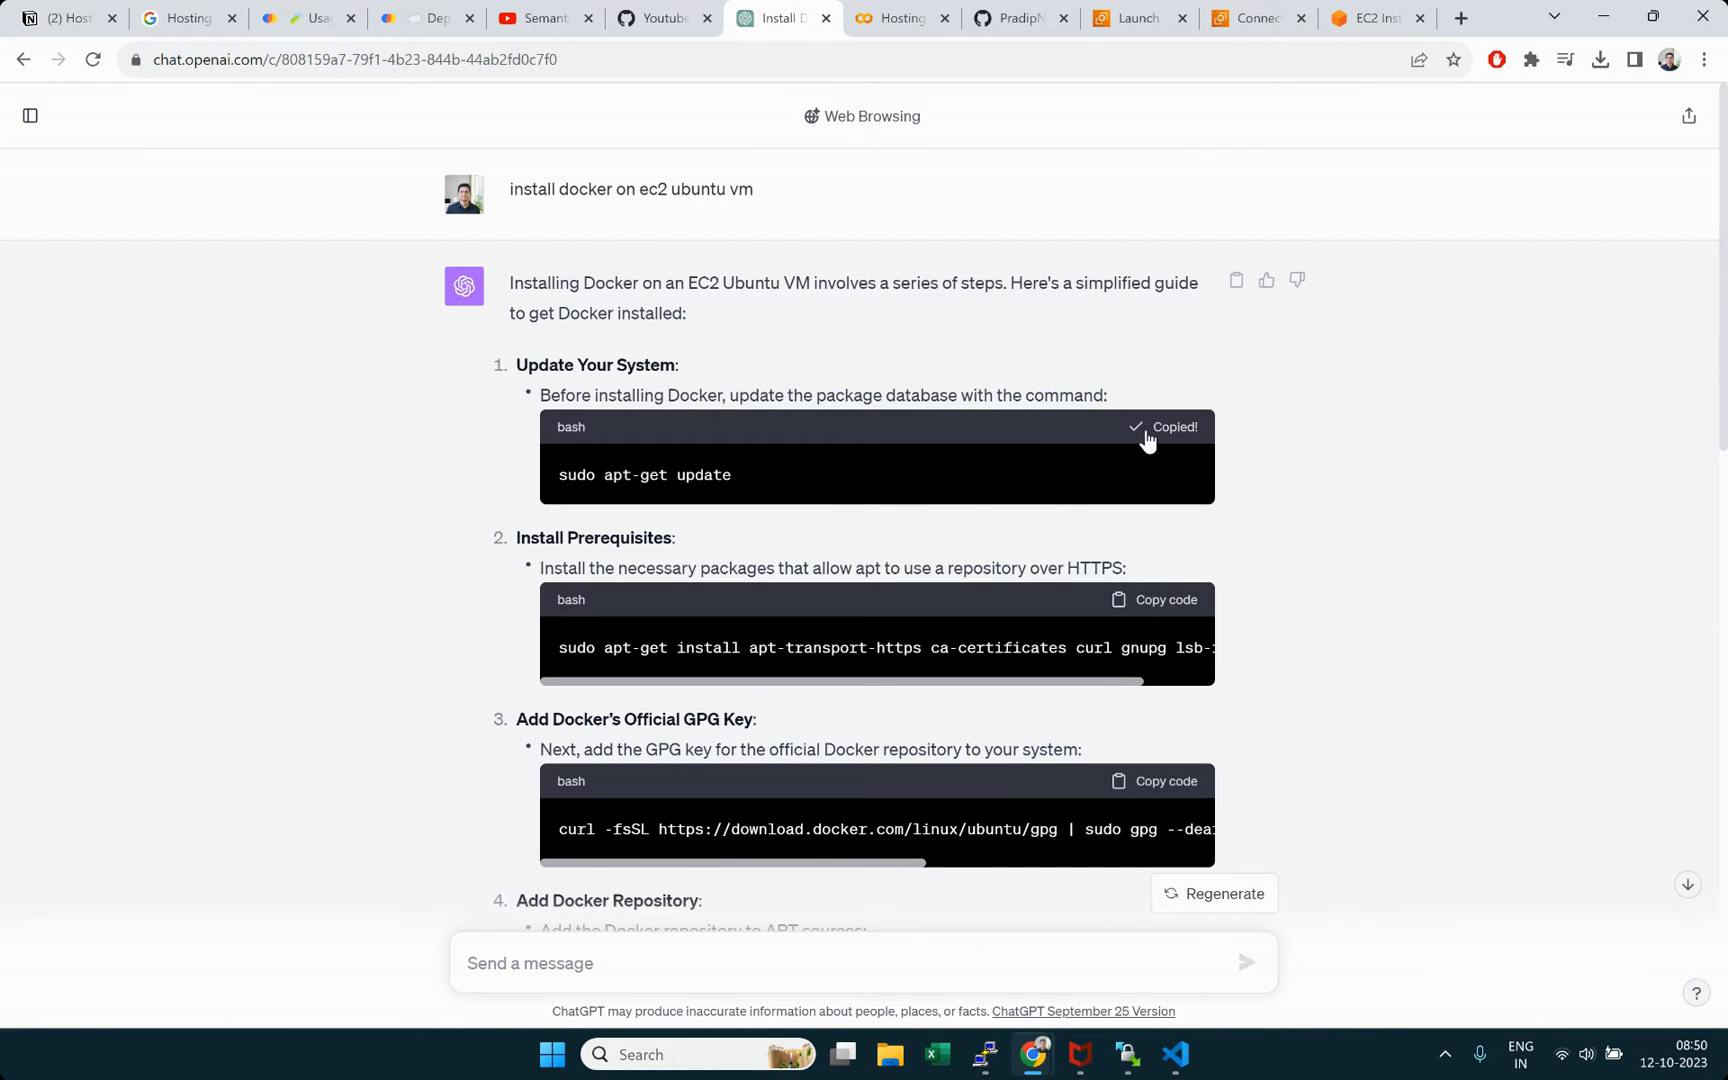
Step: Run sudo apt-get update in the EC2 terminal, checking the command against the ChatGPT guide
left_click(1372, 18)
right_click(719, 238)
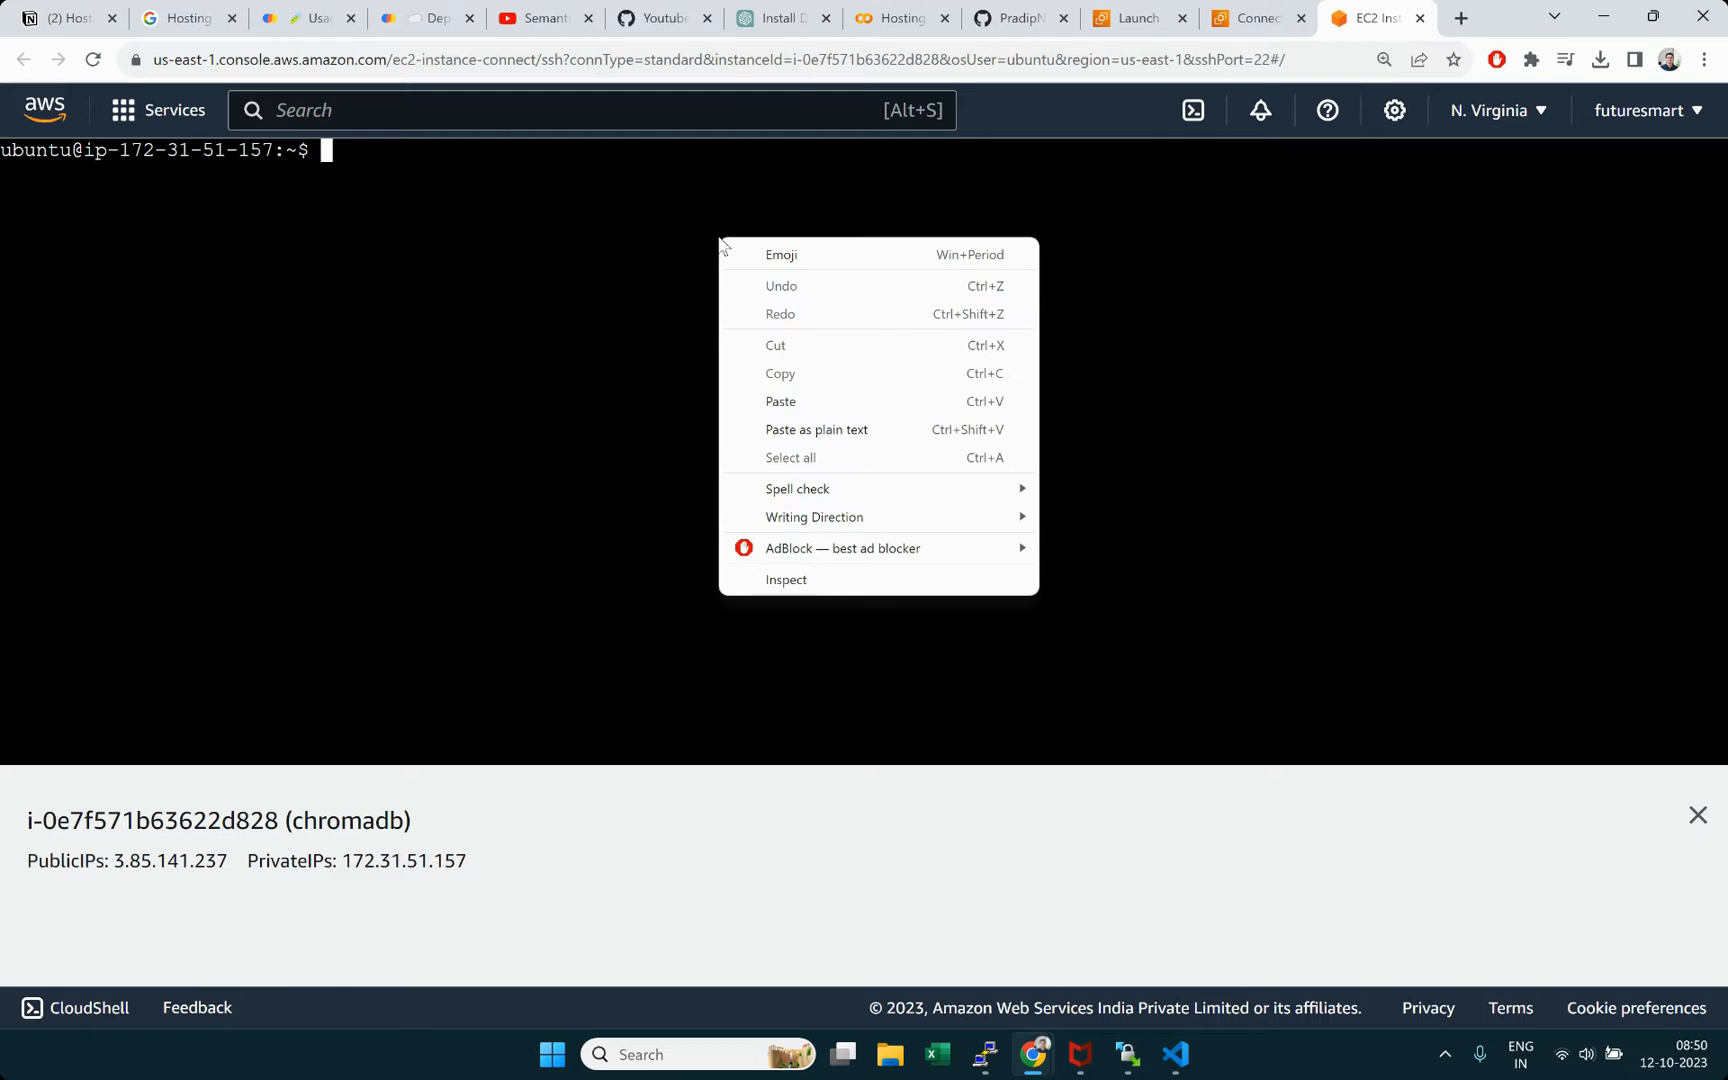
left_click(771, 405)
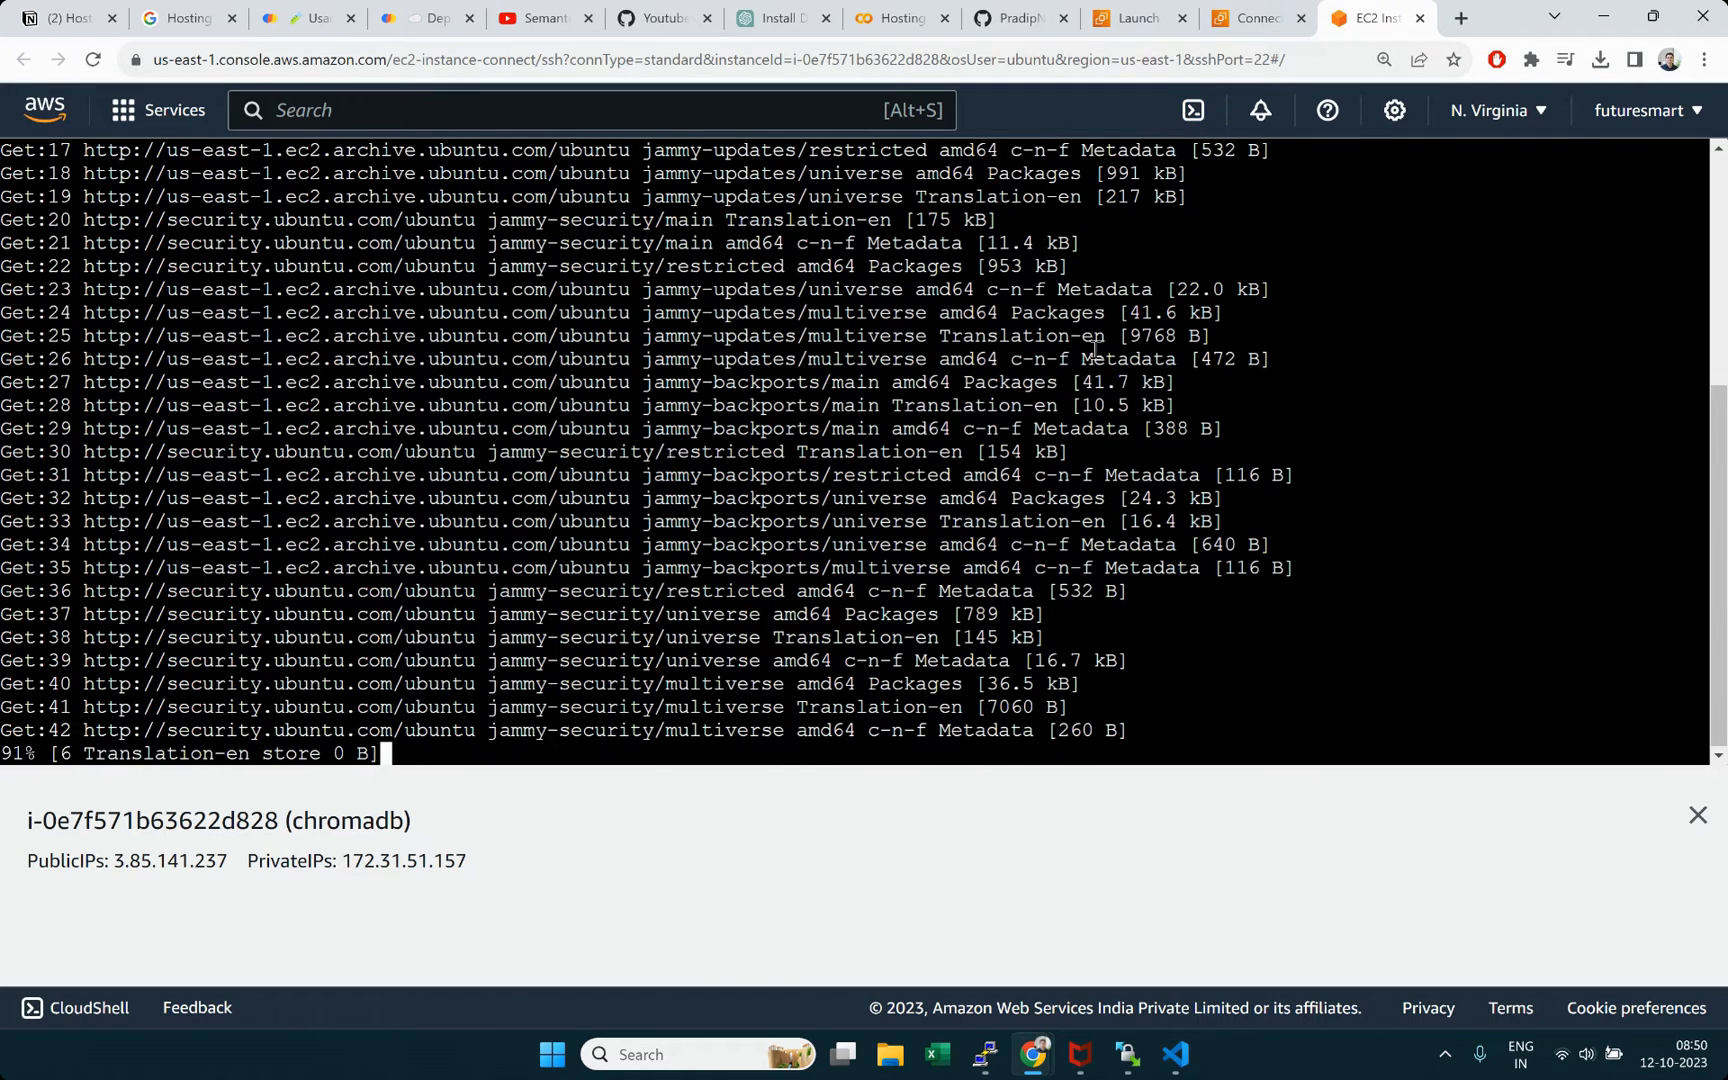
left_click(770, 22)
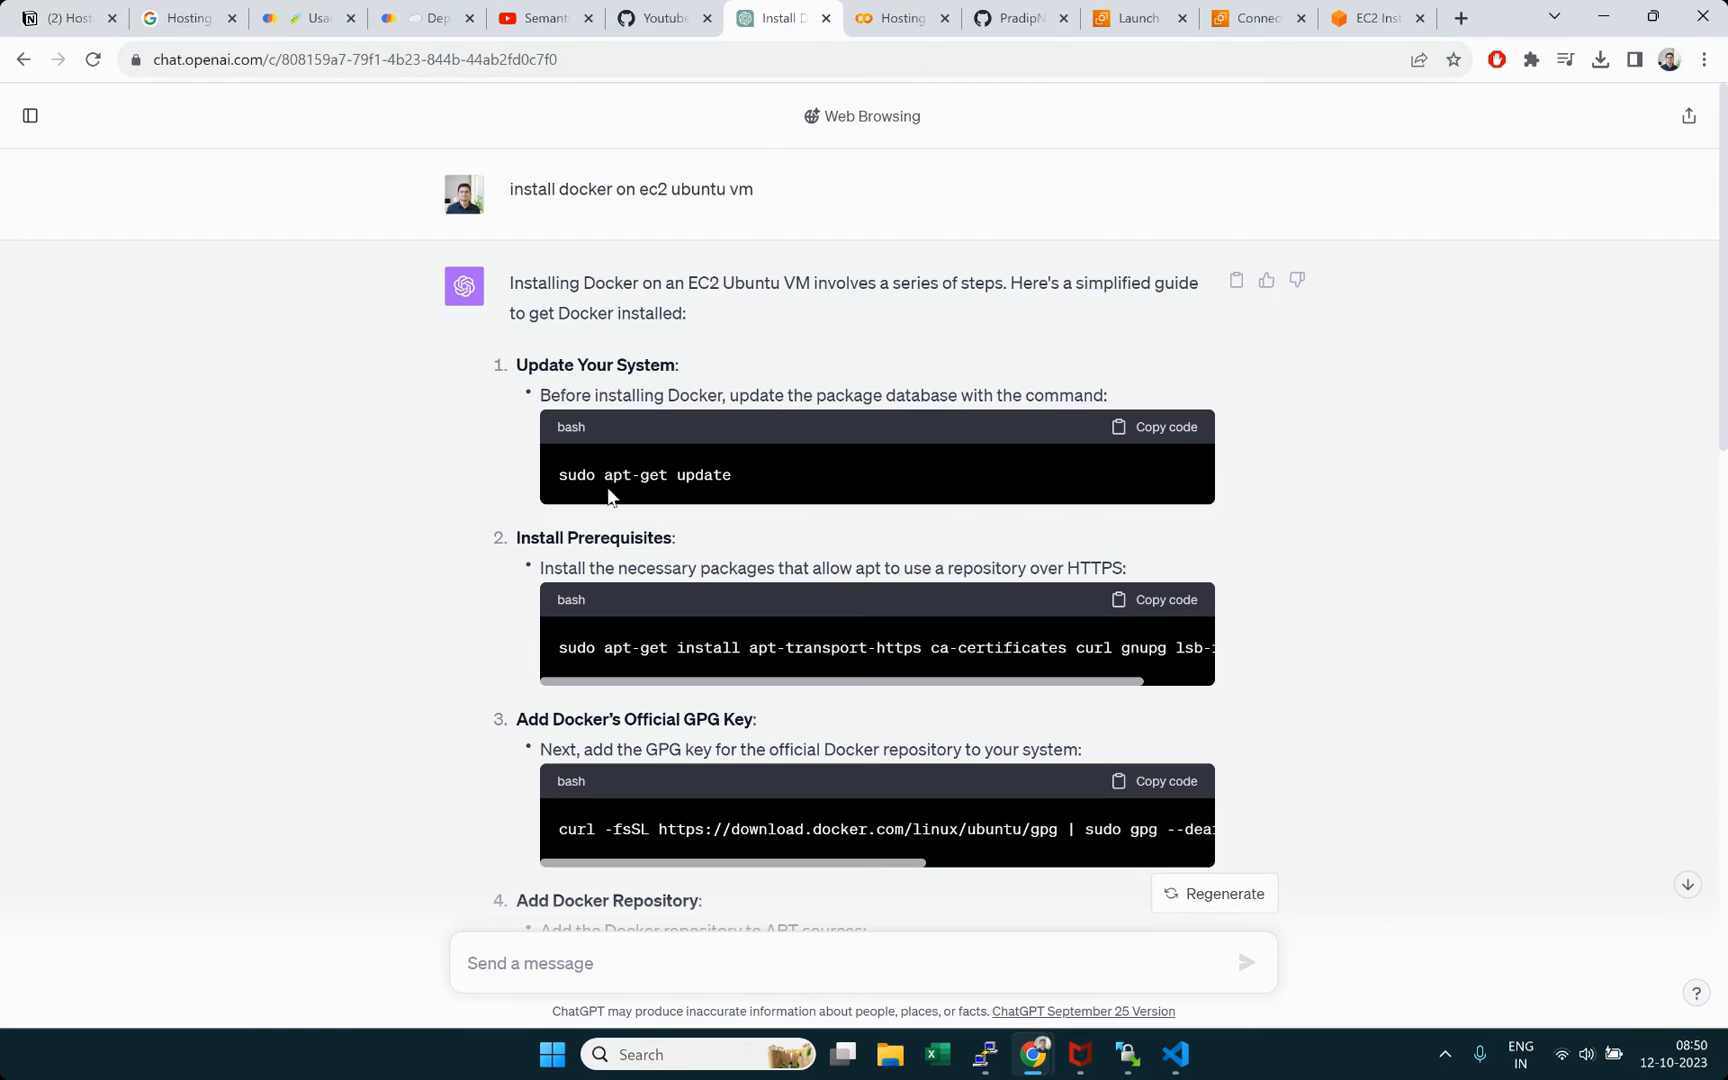
left_click_drag(555, 480, 791, 478)
left_click(1376, 22)
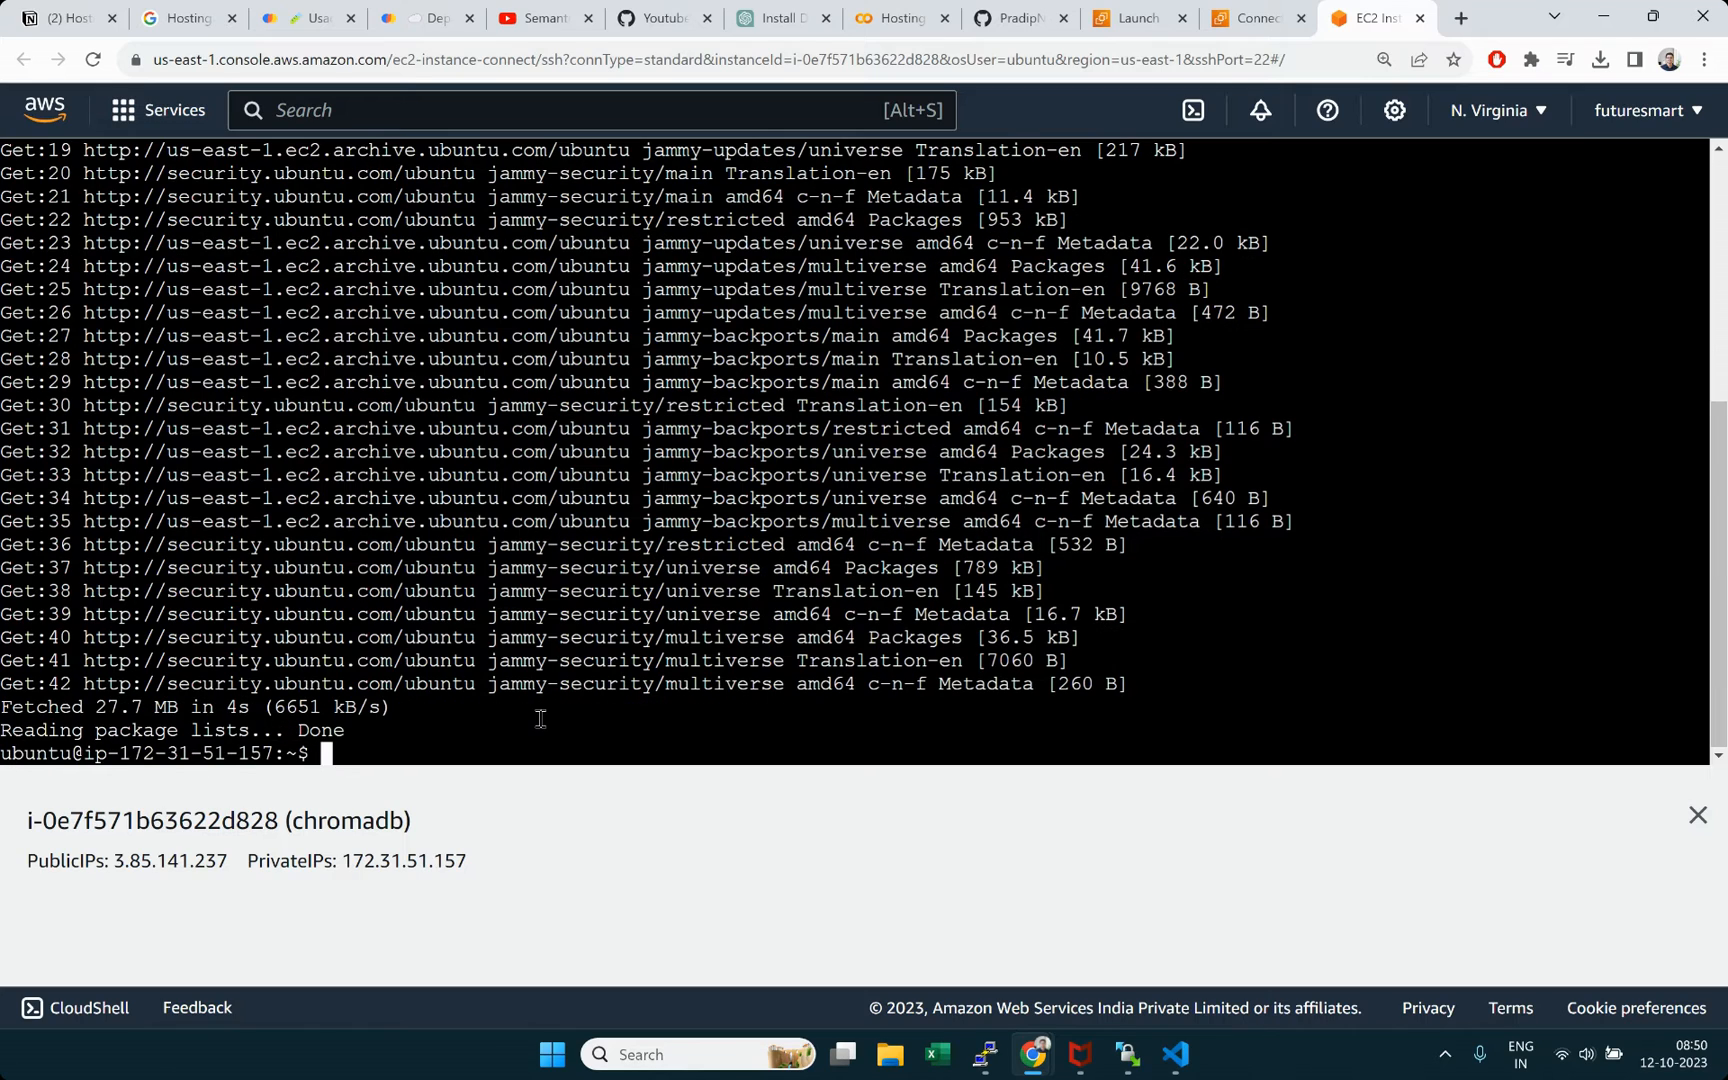
Step: Copy the Install Prerequisites command from the ChatGPT guide
left_click(767, 22)
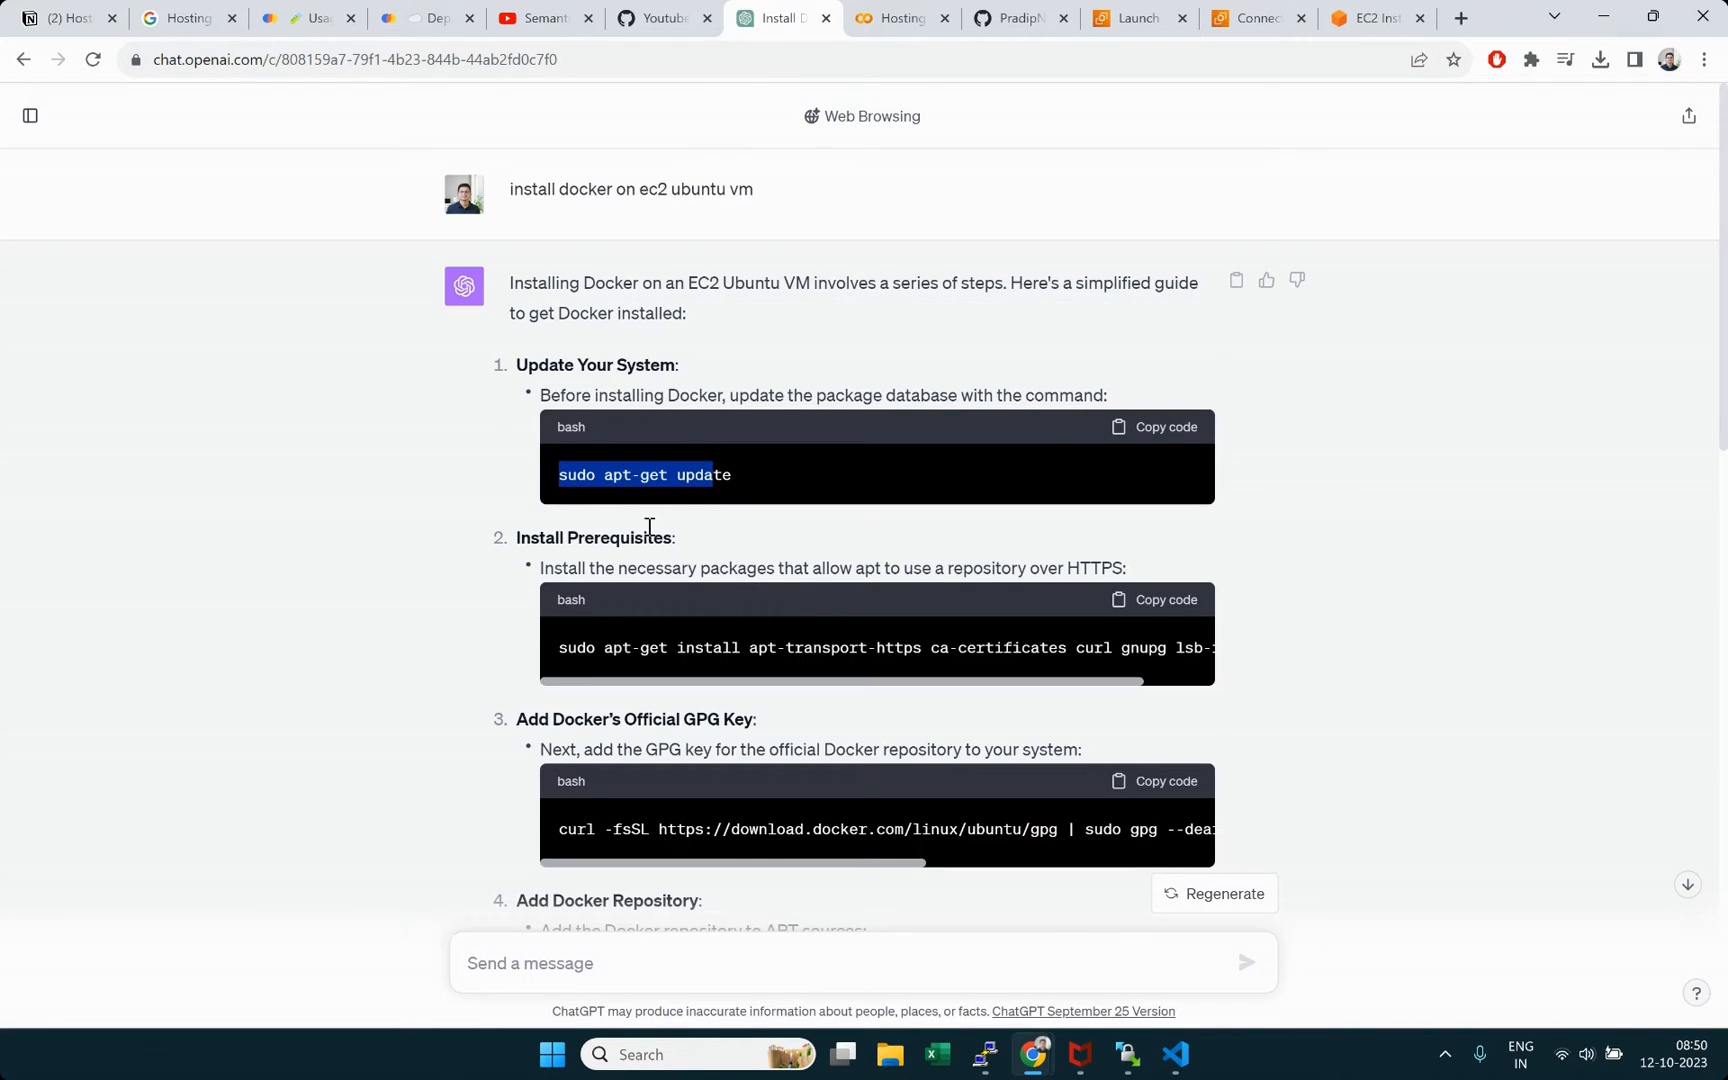
scroll(649, 527, "down", 1)
left_click(755, 392)
scroll(565, 394, "down", 1)
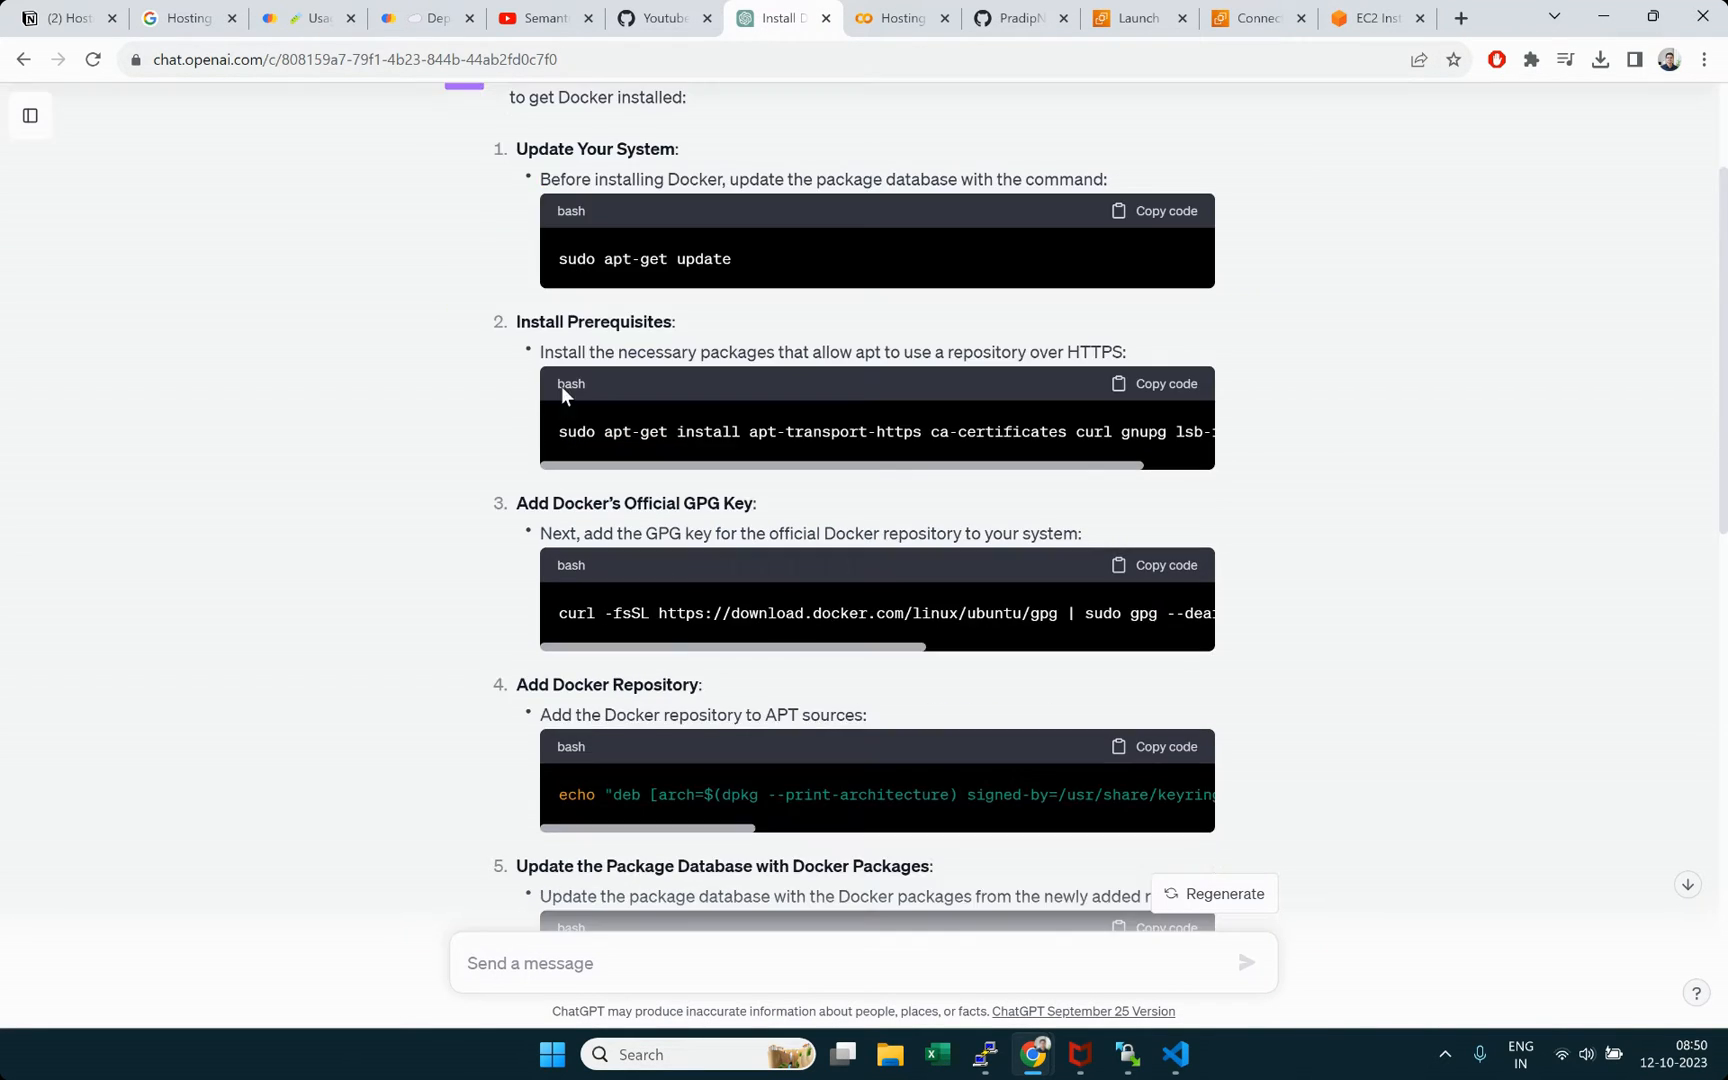
left_click(1160, 384)
left_click_drag(522, 325, 717, 324)
left_click(721, 320)
Step: Run sudo apt-get install apt-transport-https ca-certificates curl gnupg lsb-release in the EC2 terminal and answer Y to continue
left_click(1376, 17)
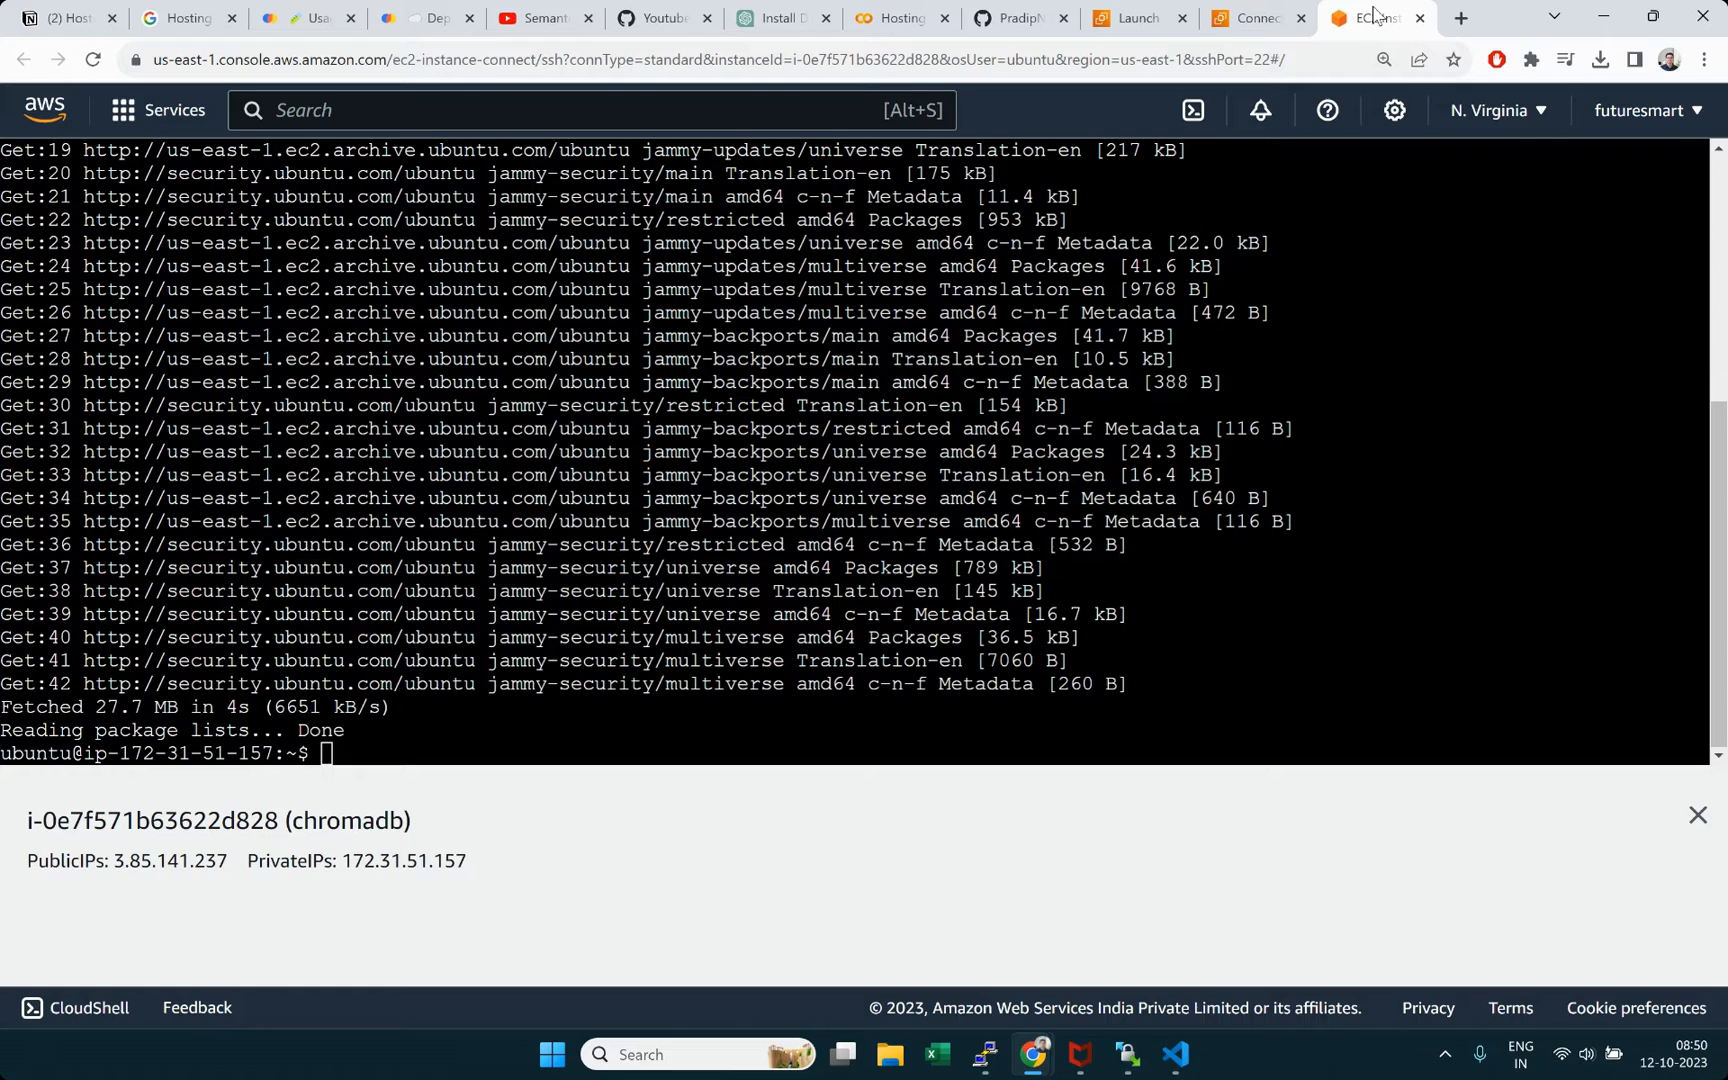
right_click(461, 738)
left_click(655, 574)
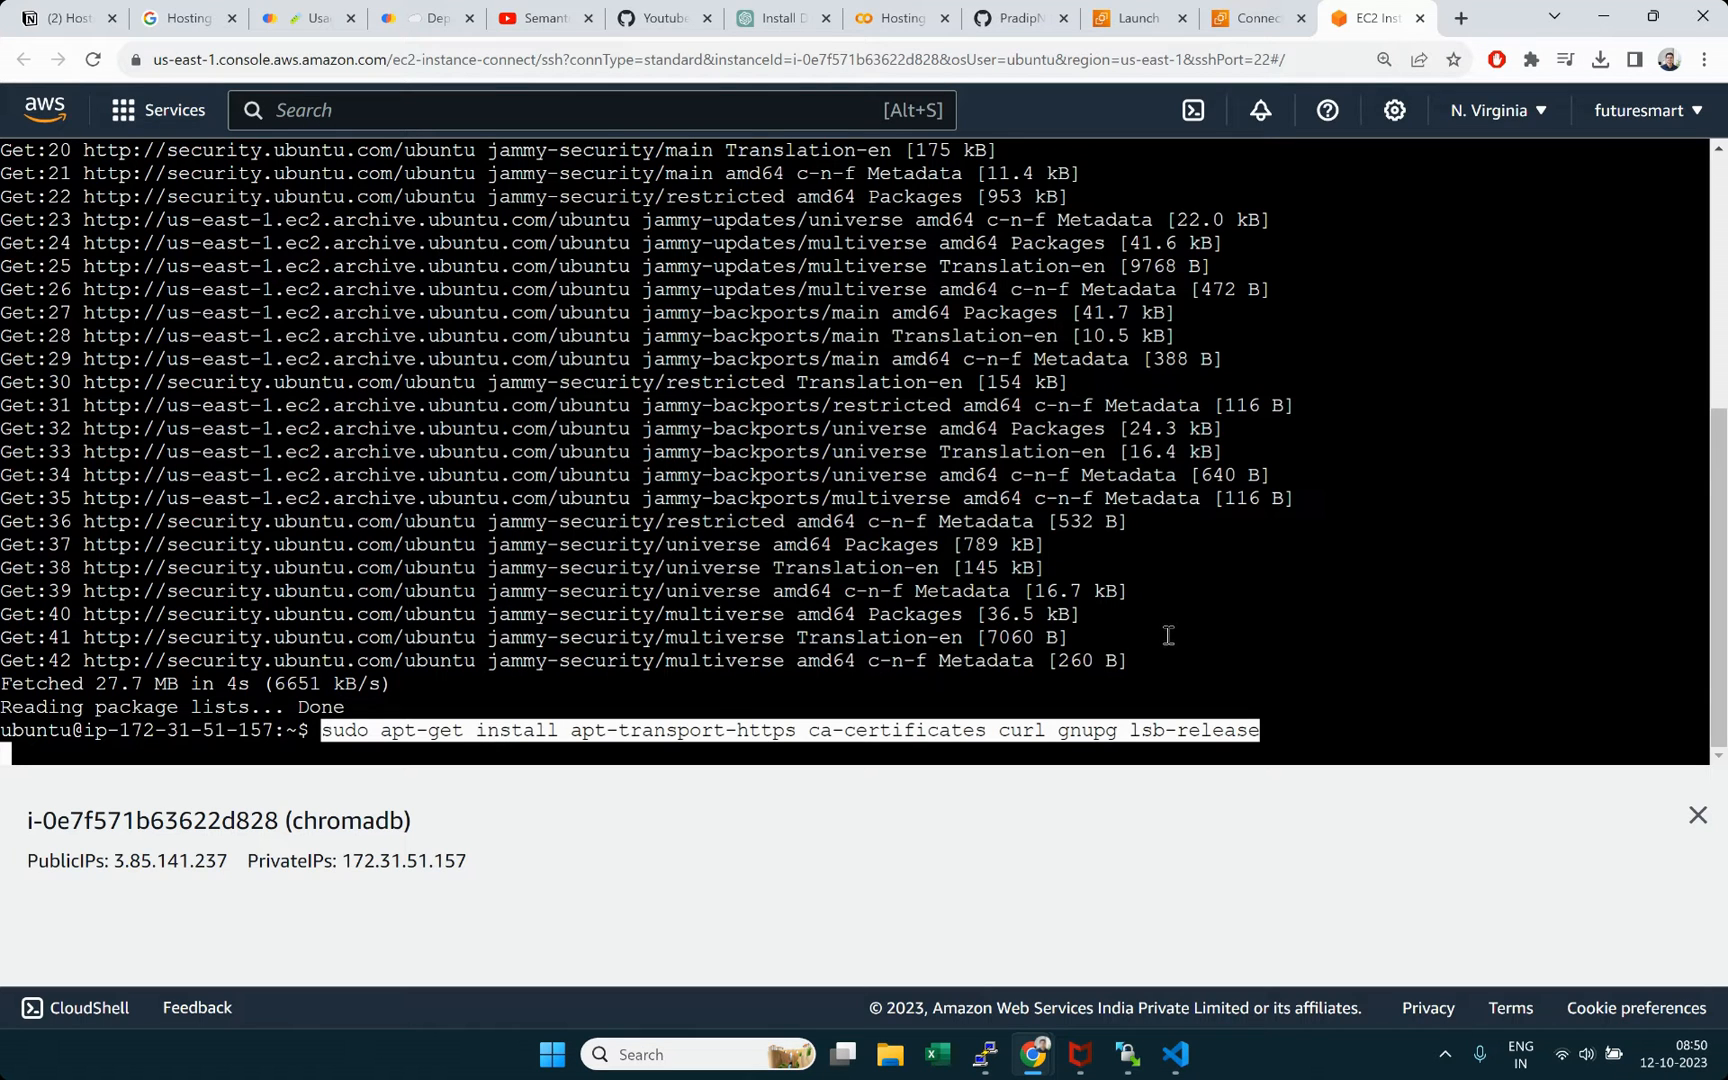
key("Return")
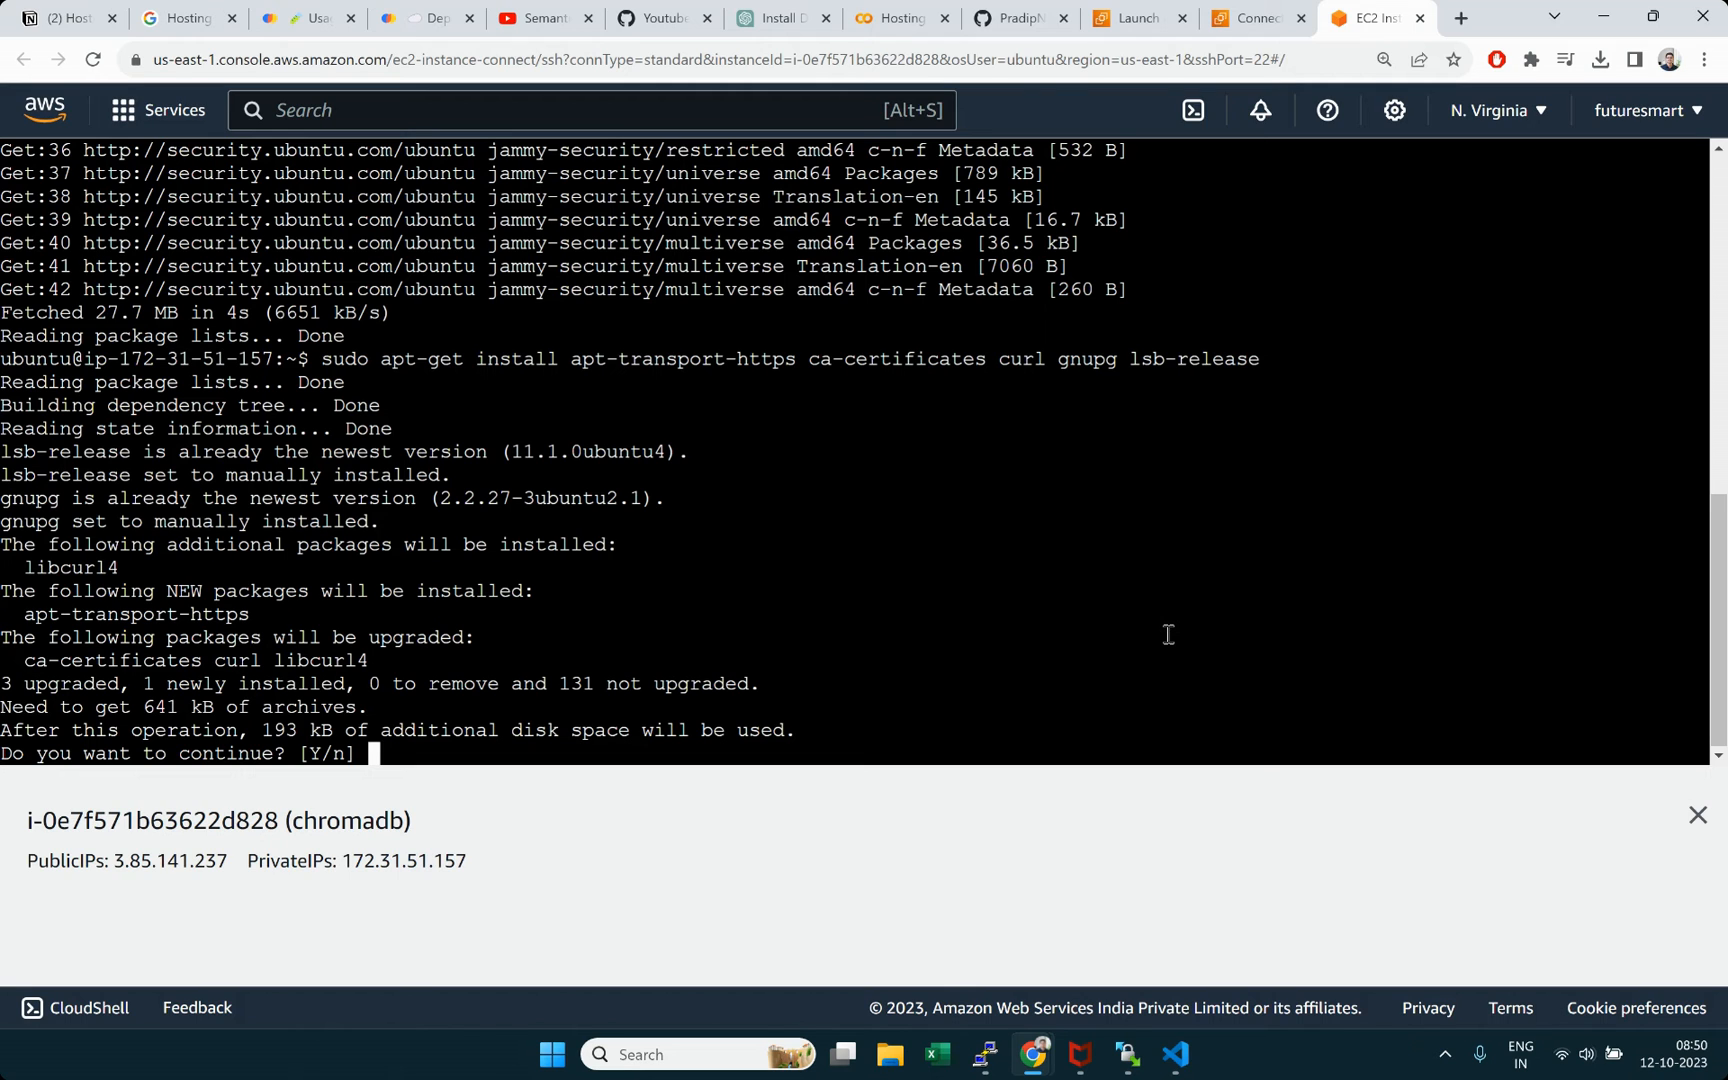
type("Y")
key("Return")
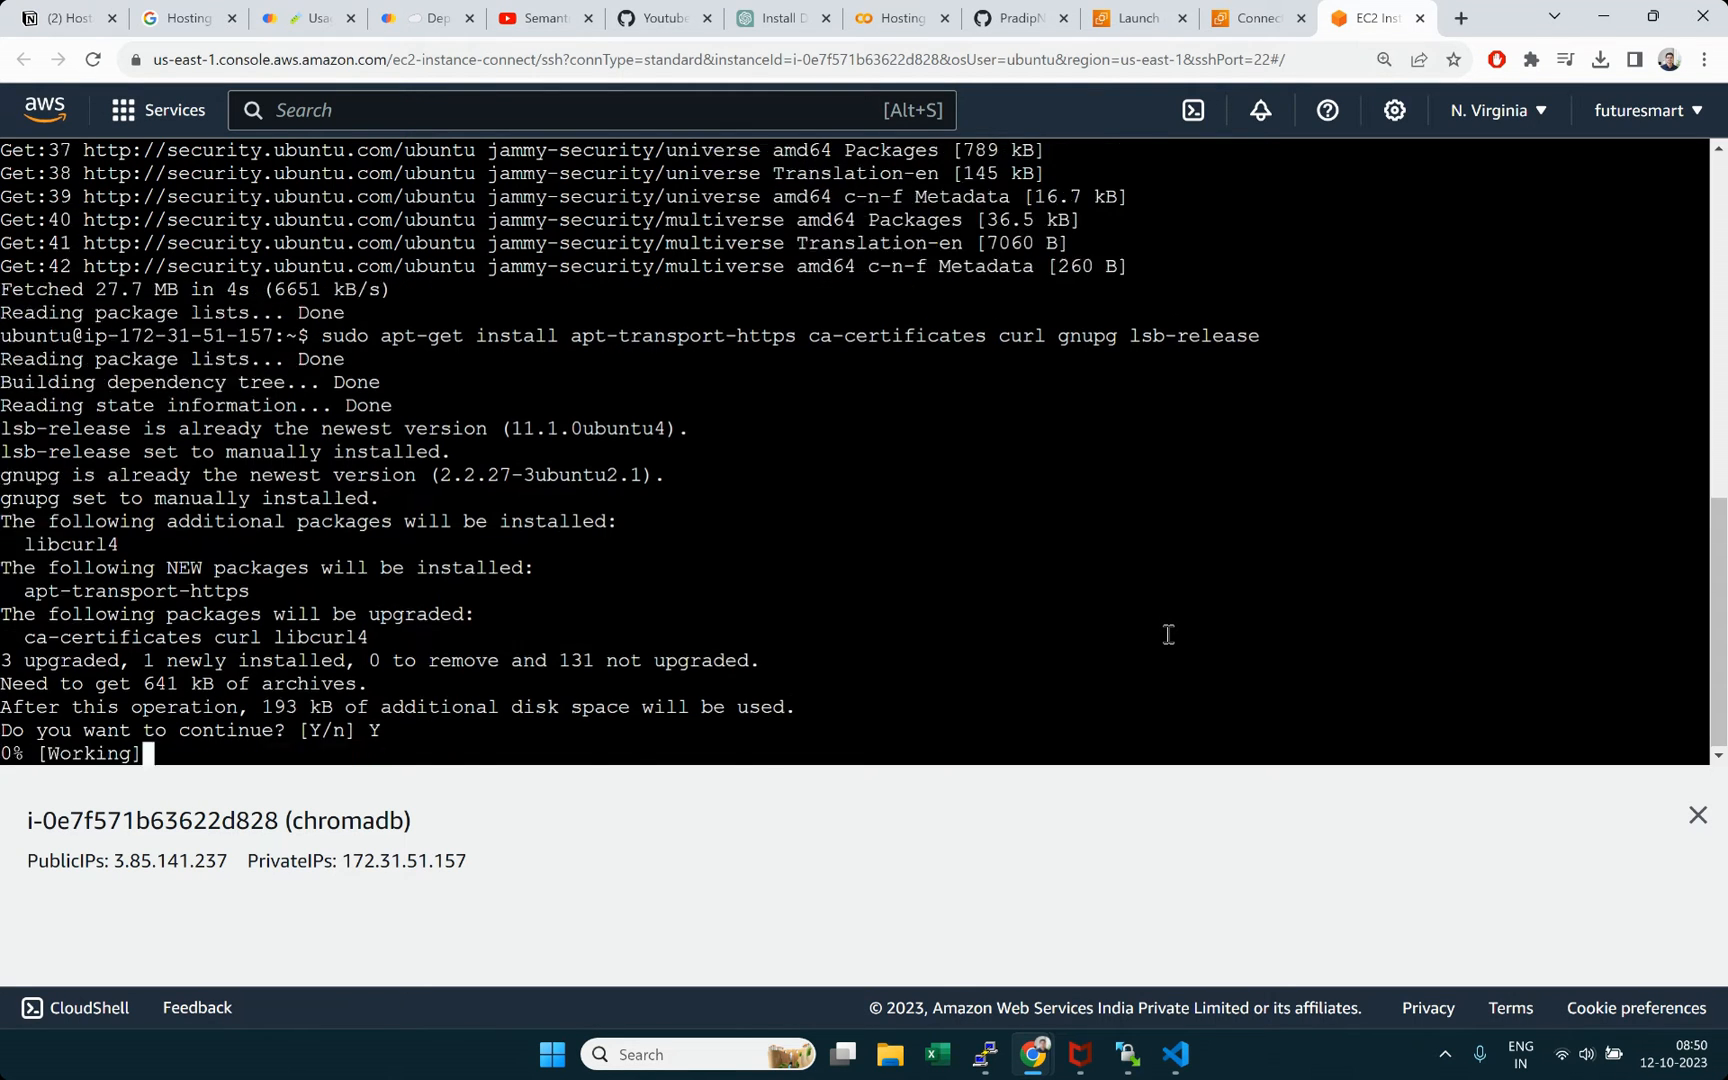
Step: Review the ChatGPT guide's explanation of the prerequisite packages and the packages in its install command
left_click(790, 19)
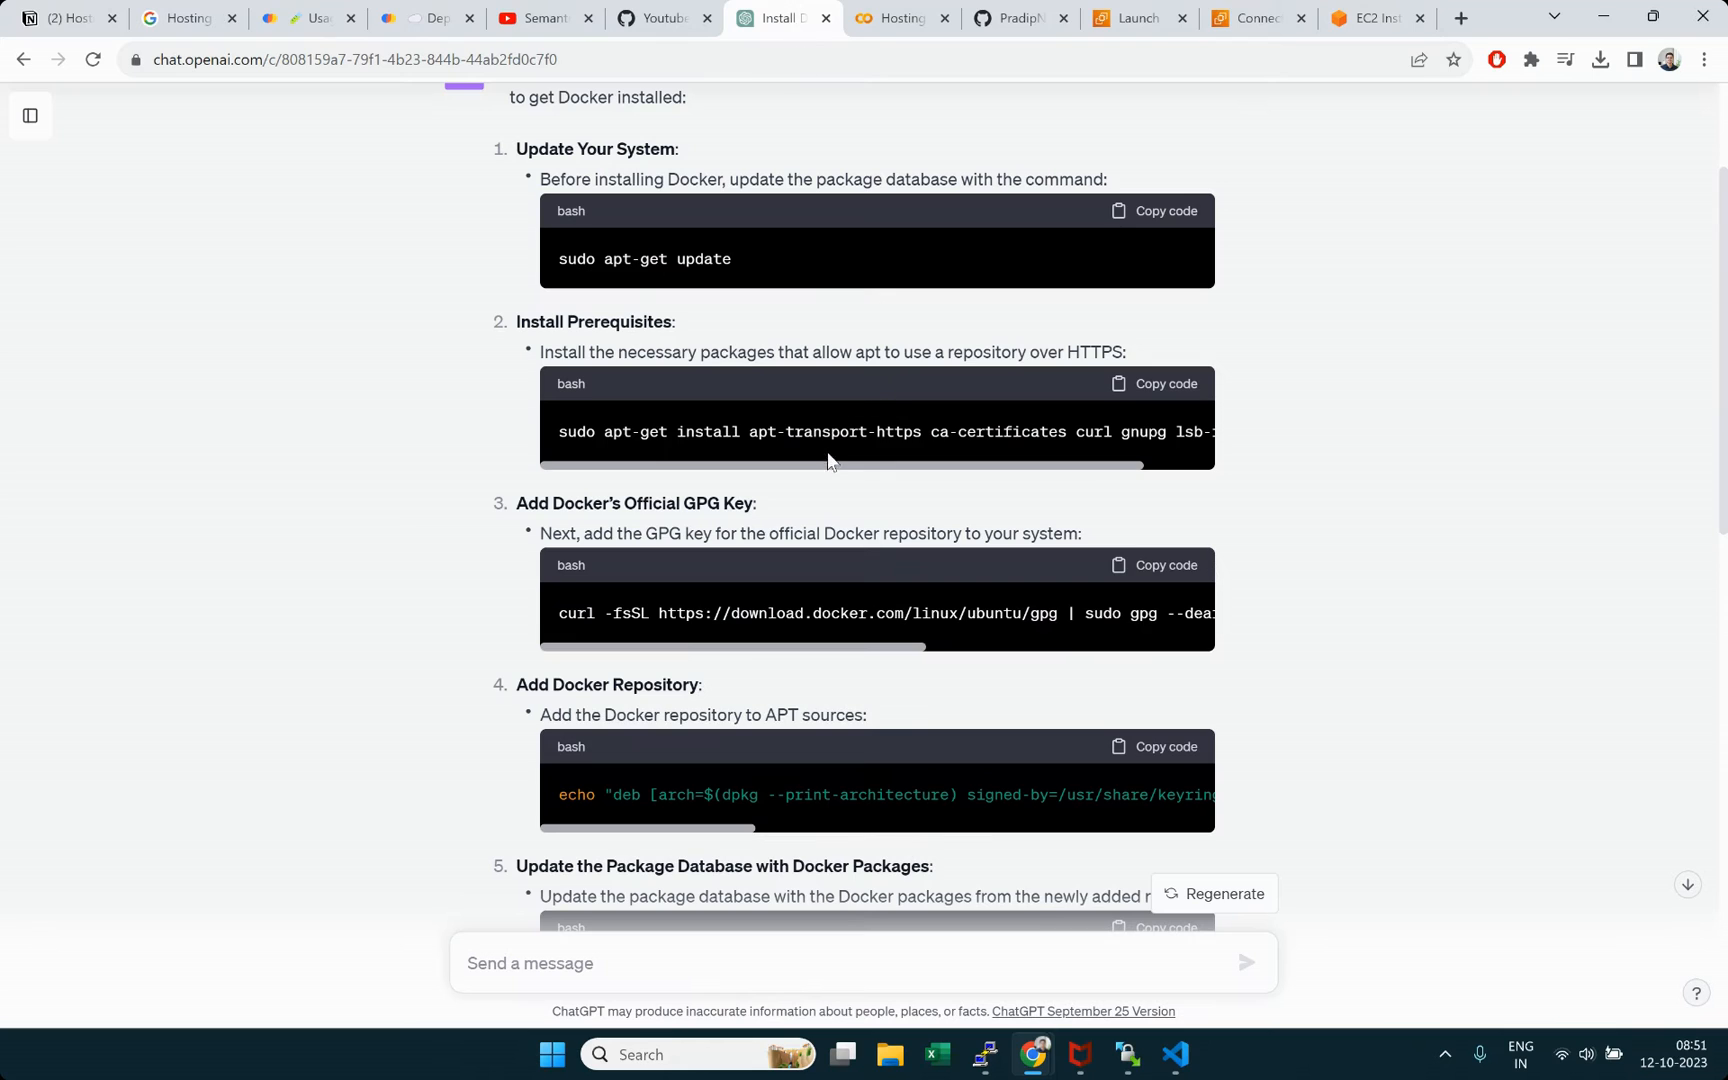
left_click_drag(543, 355, 805, 352)
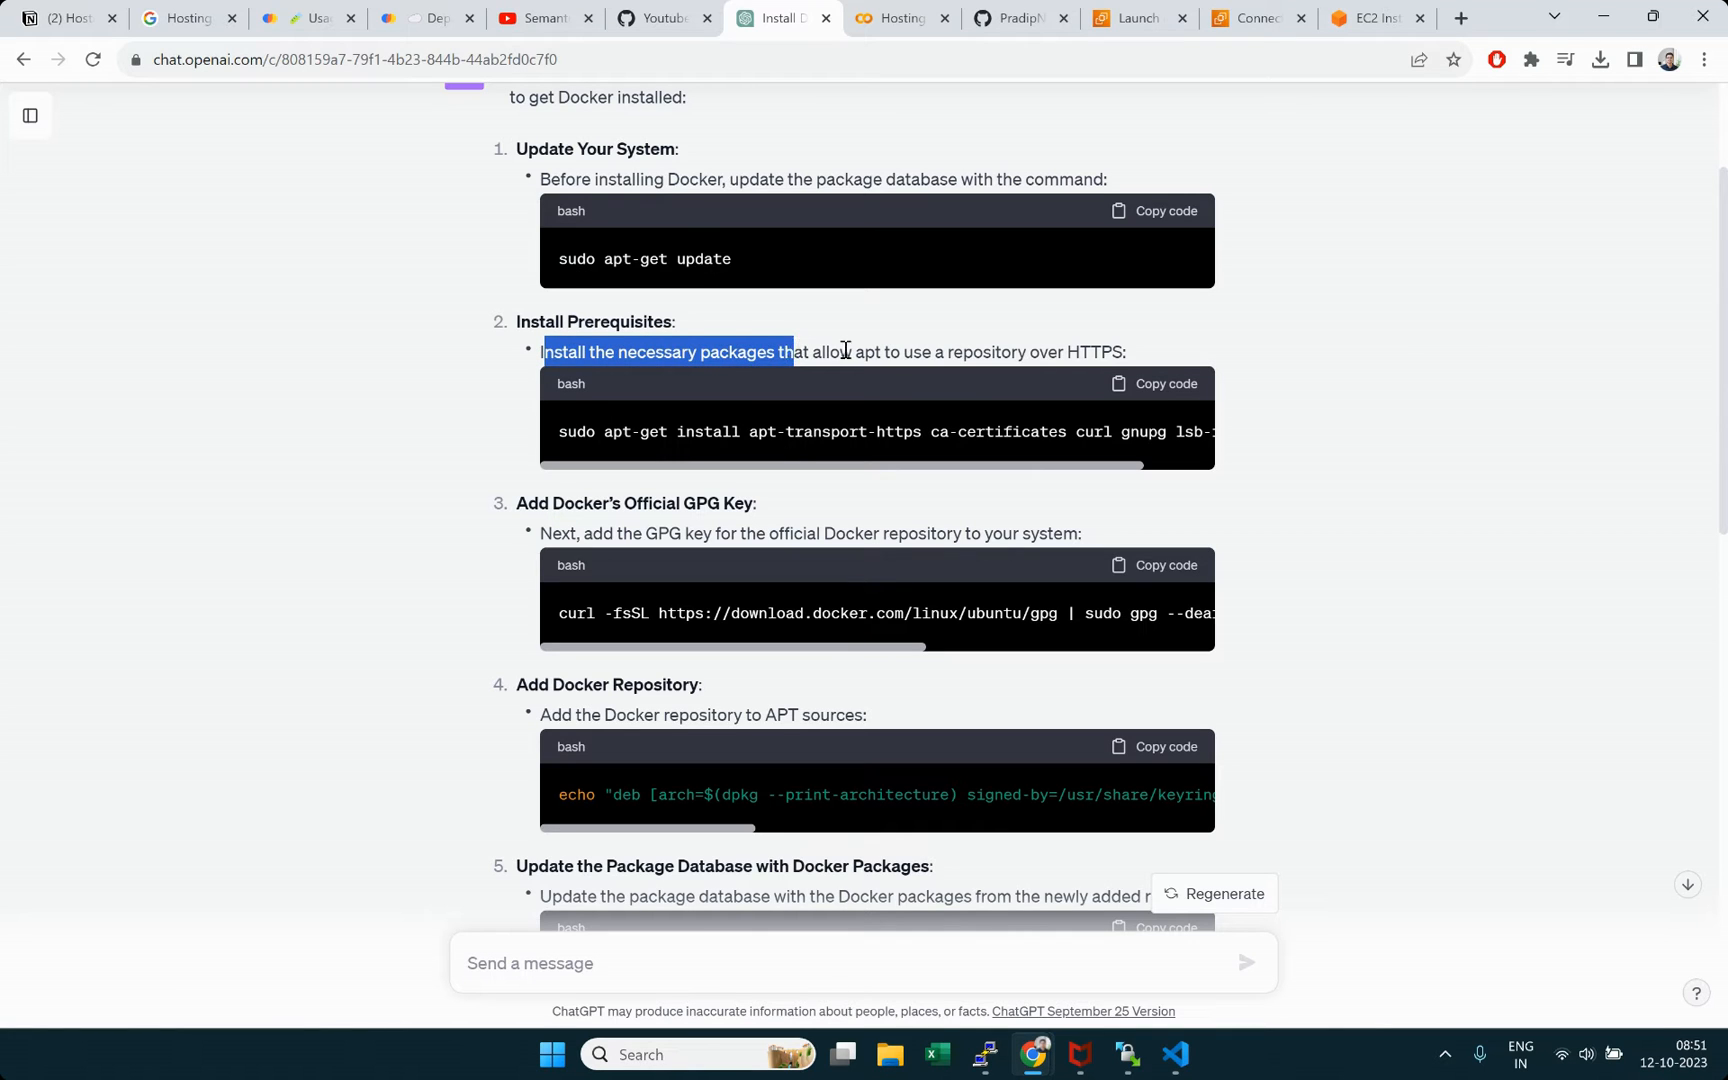
left_click(892, 352)
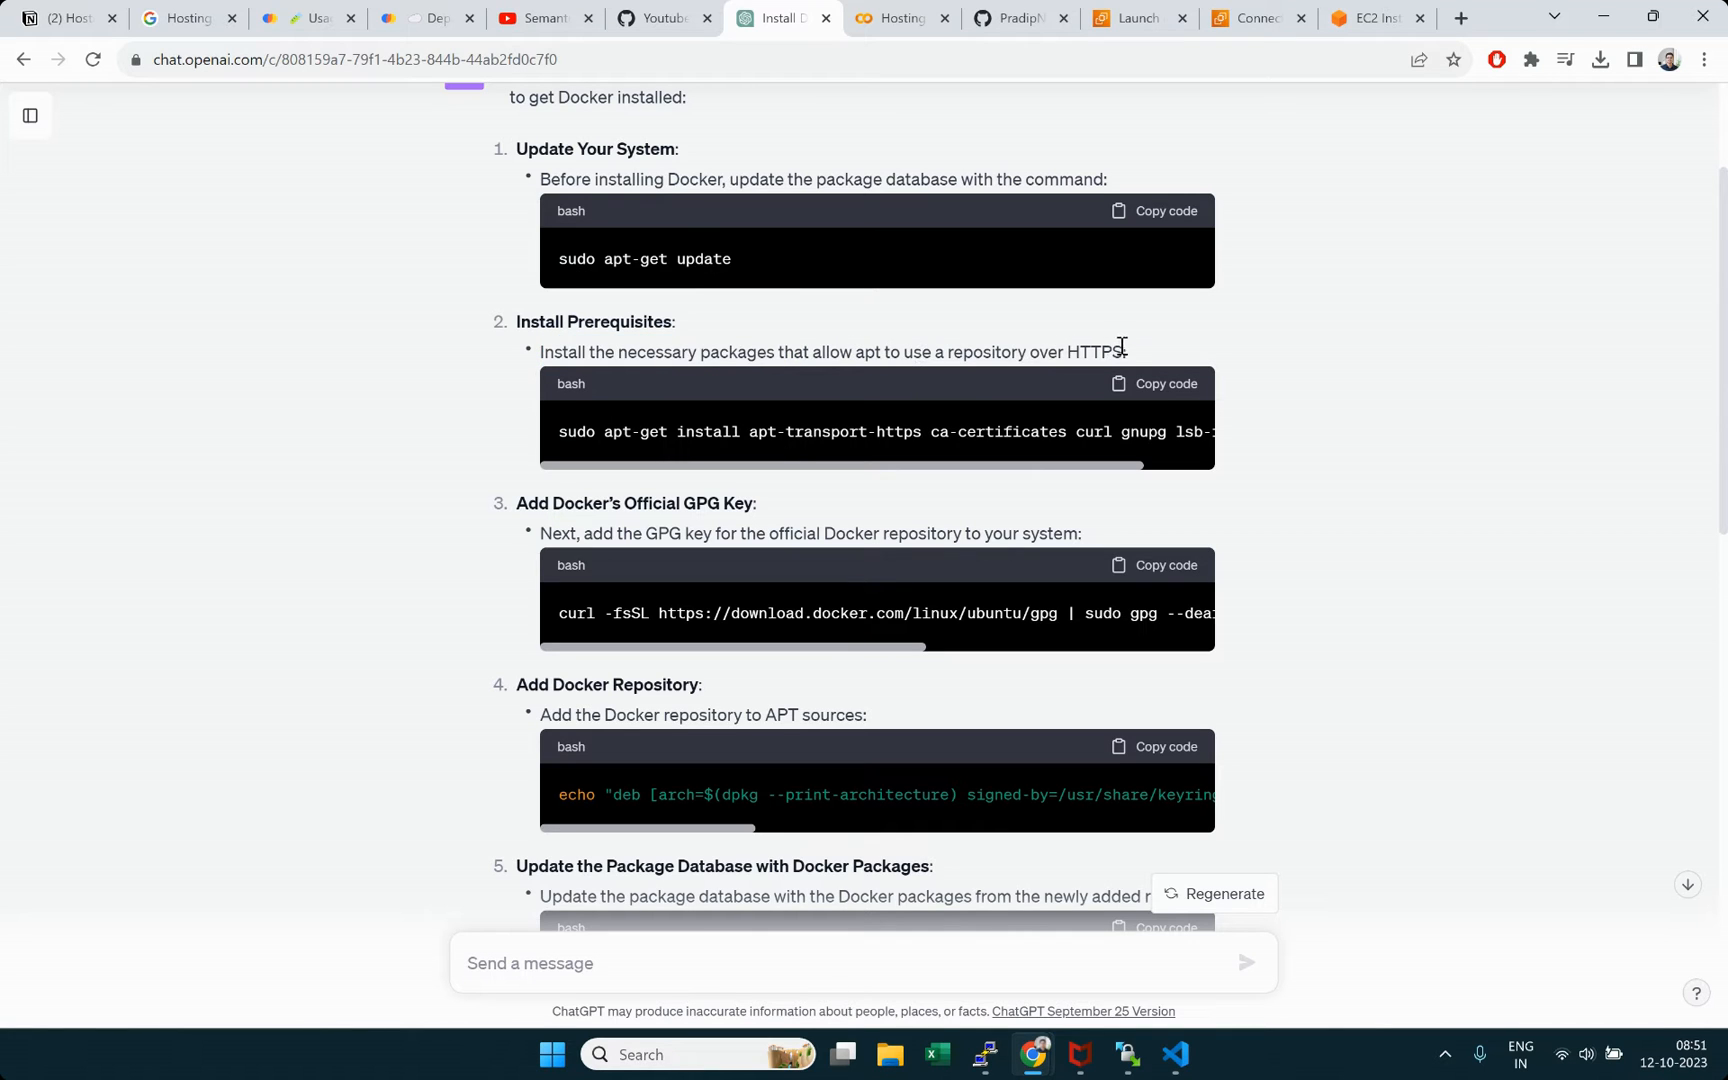
left_click_drag(1124, 350, 590, 357)
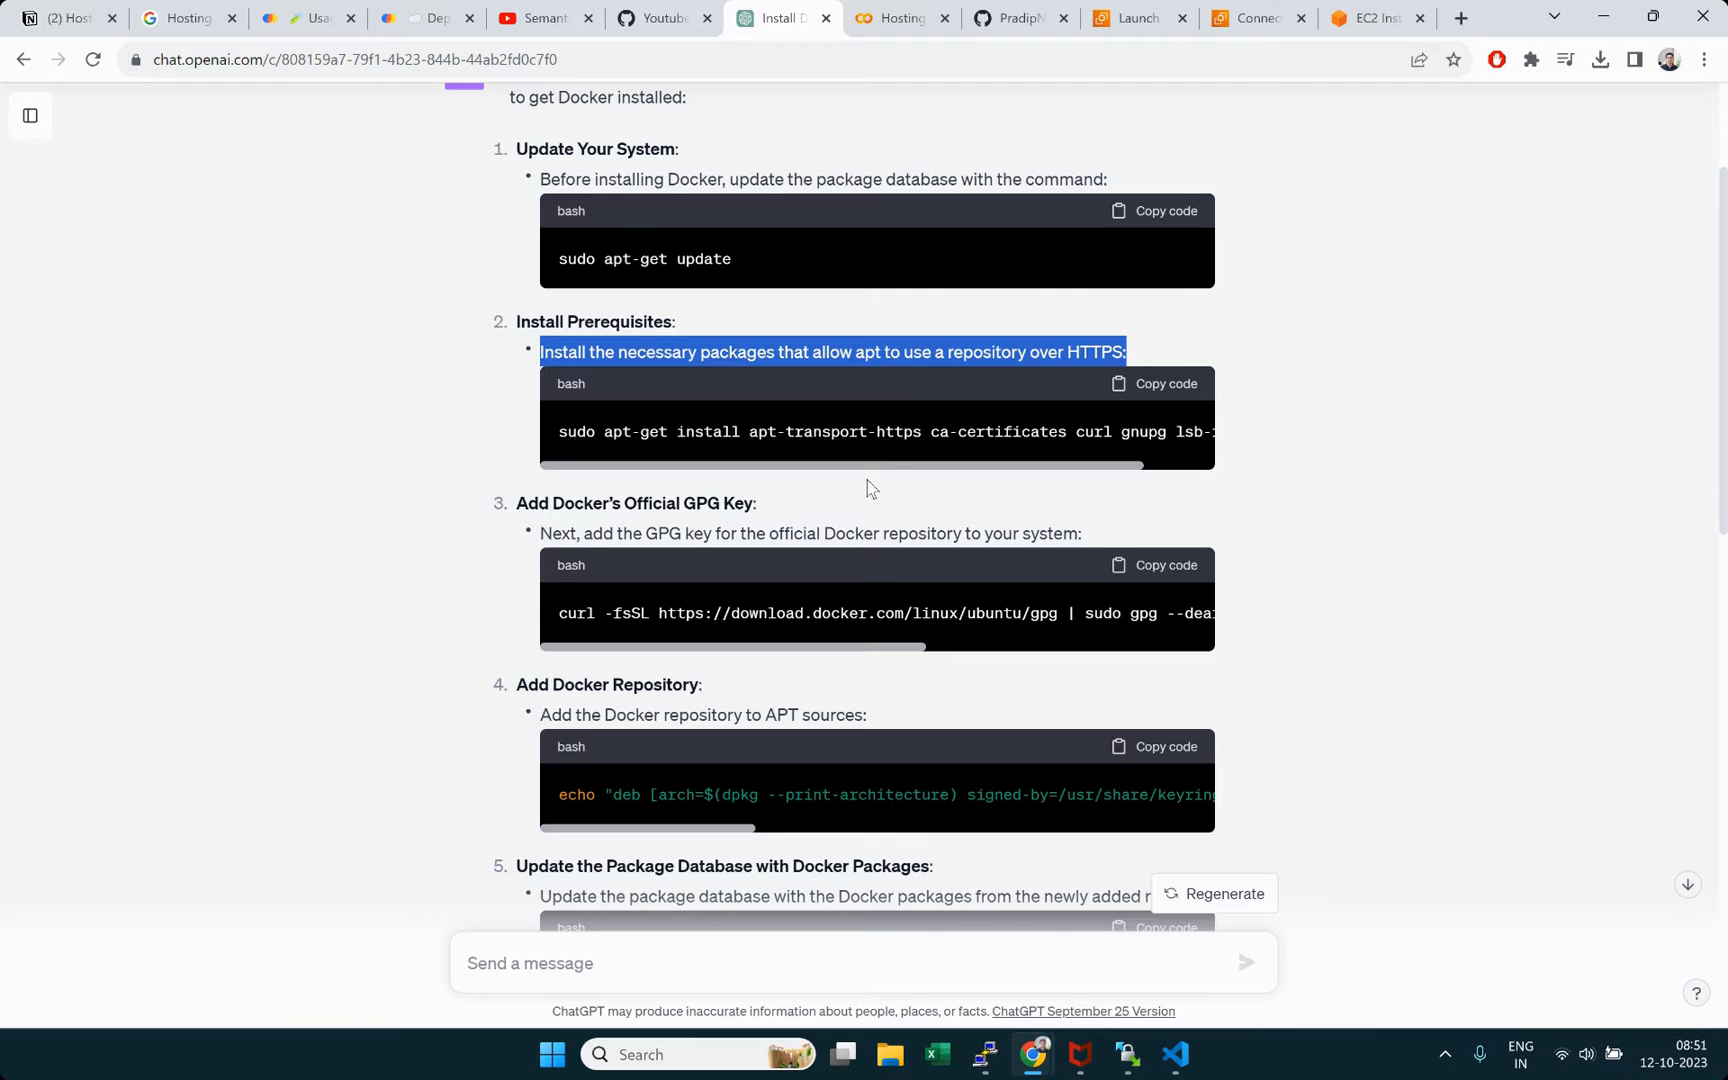
left_click_drag(913, 431, 808, 461)
left_click(1014, 440)
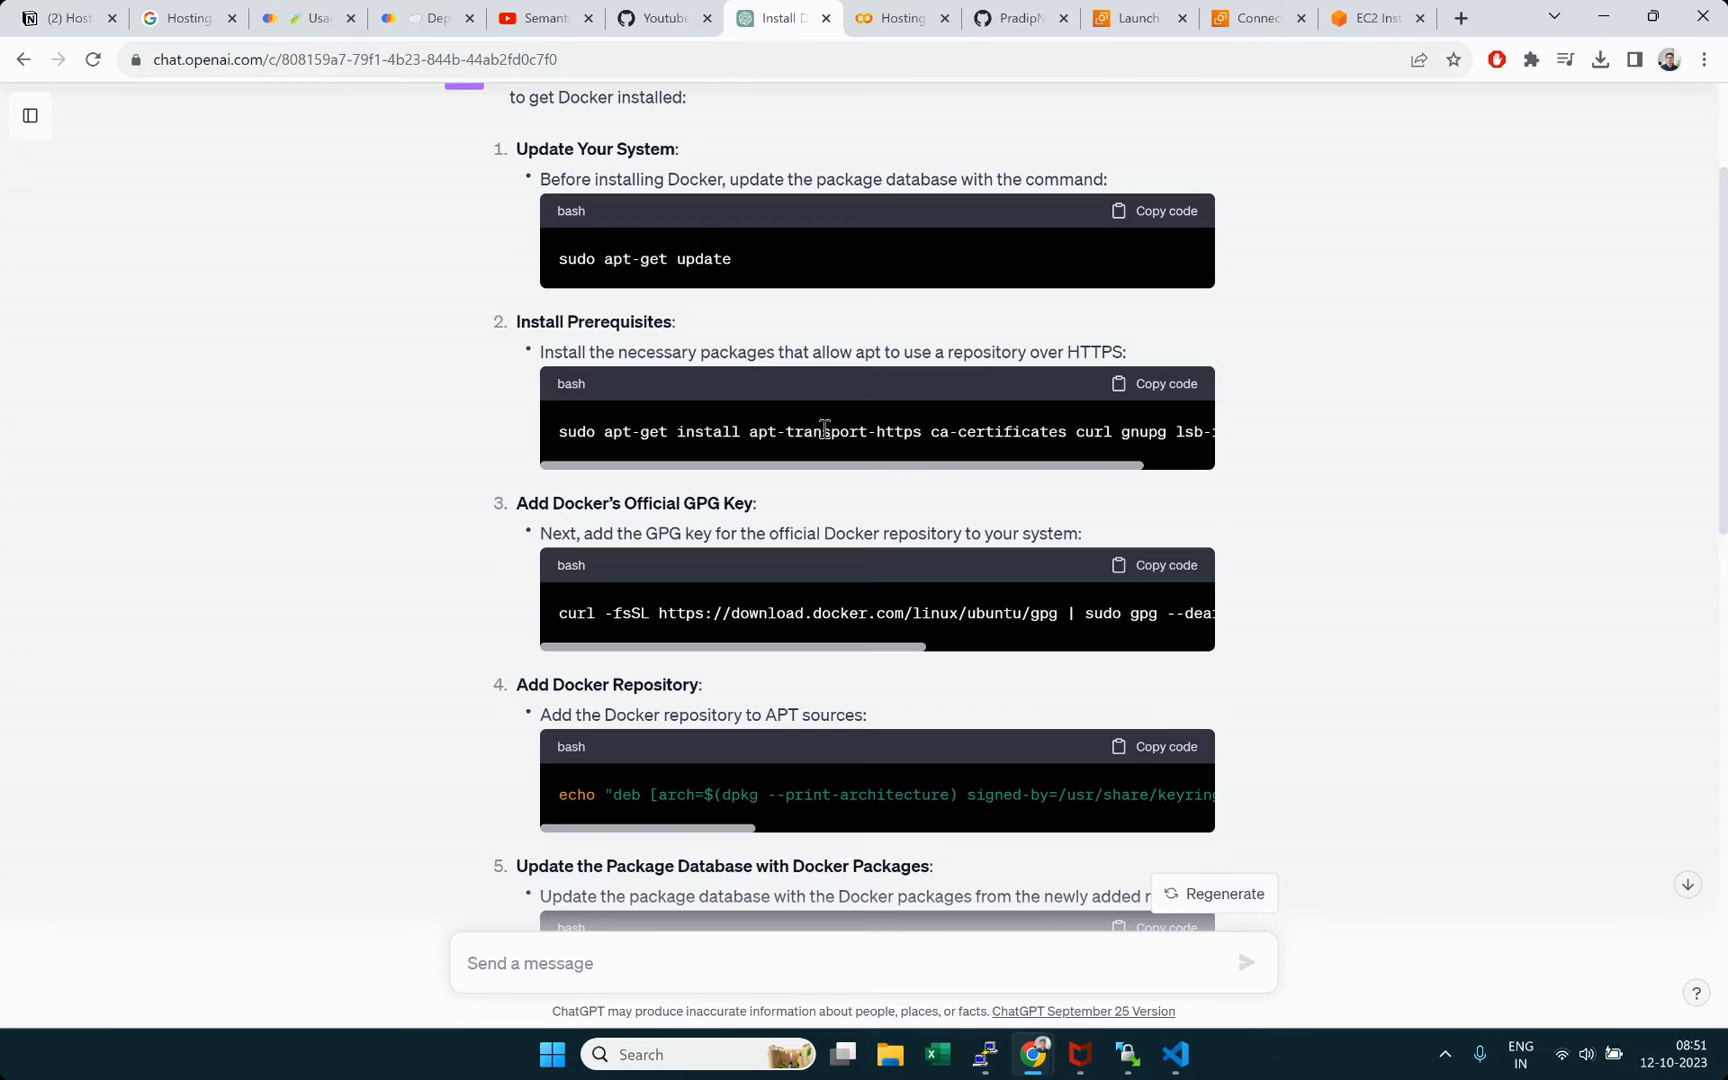
Step: Copy the command for adding Docker's official GPG key from the ChatGPT guide and run it in the EC2 terminal
scroll(824, 428, "down", 1)
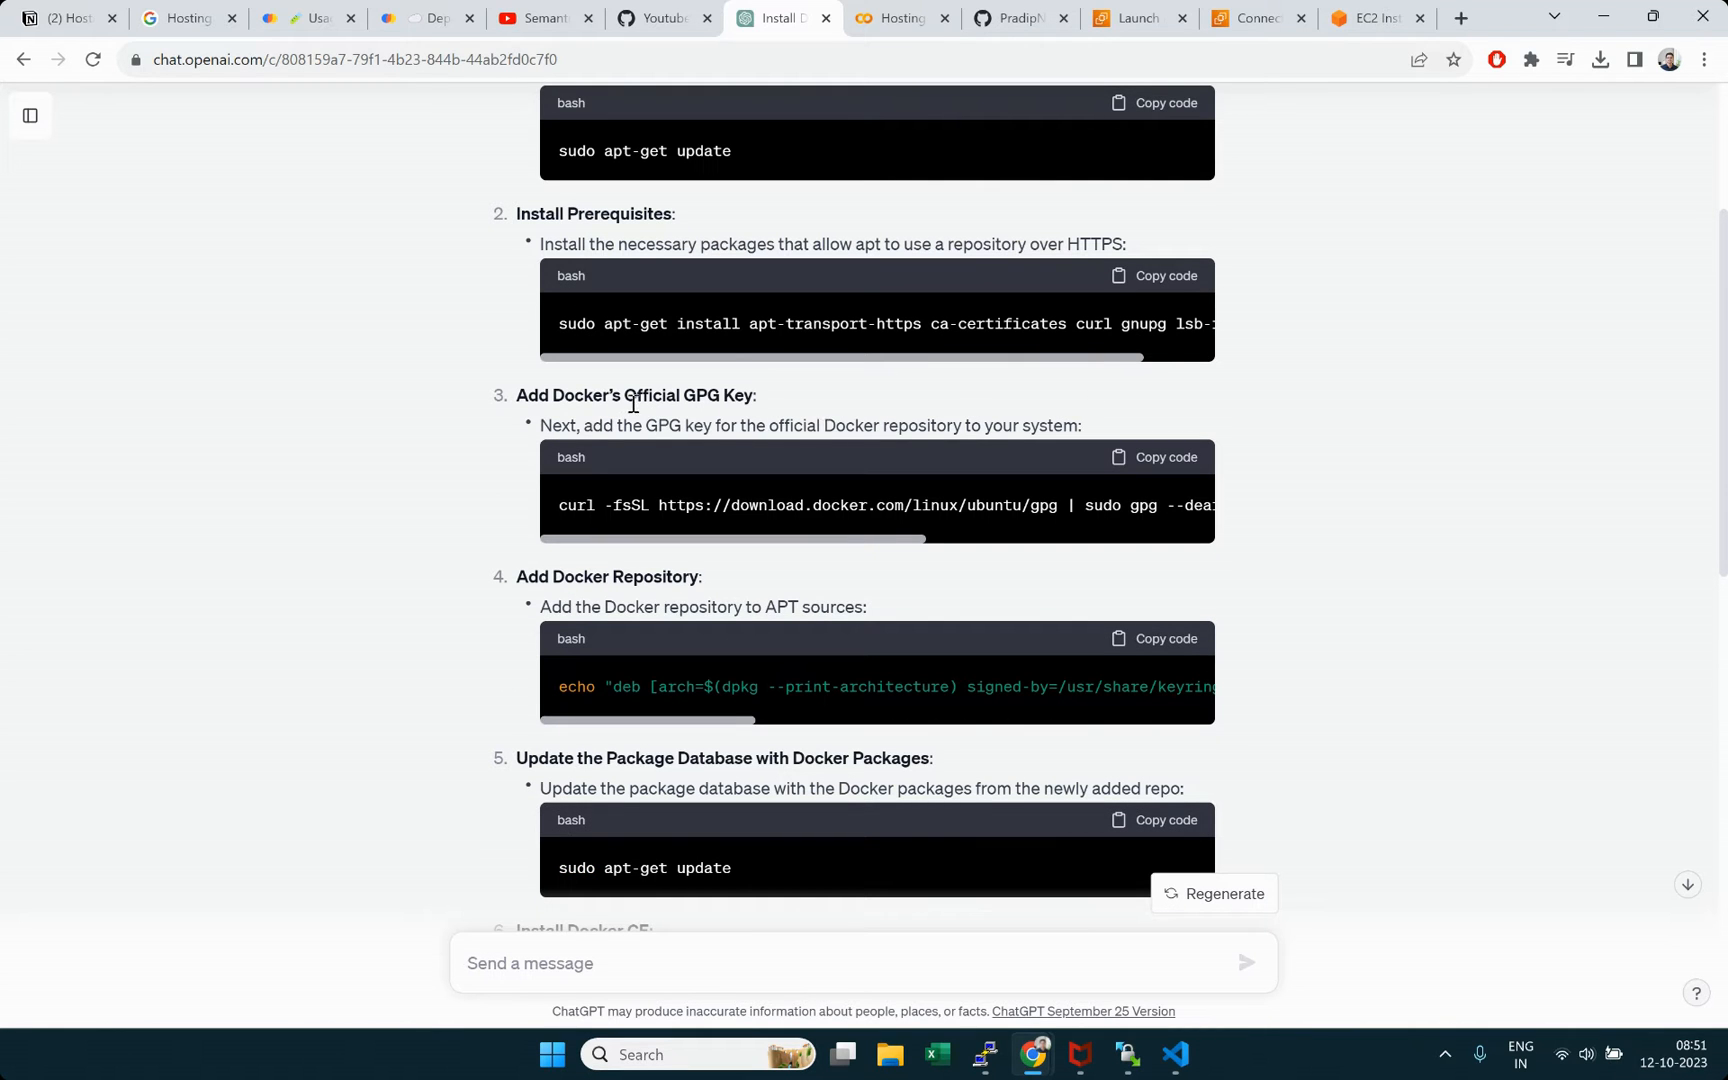
left_click_drag(683, 393, 821, 408)
left_click(822, 409)
left_click(1157, 457)
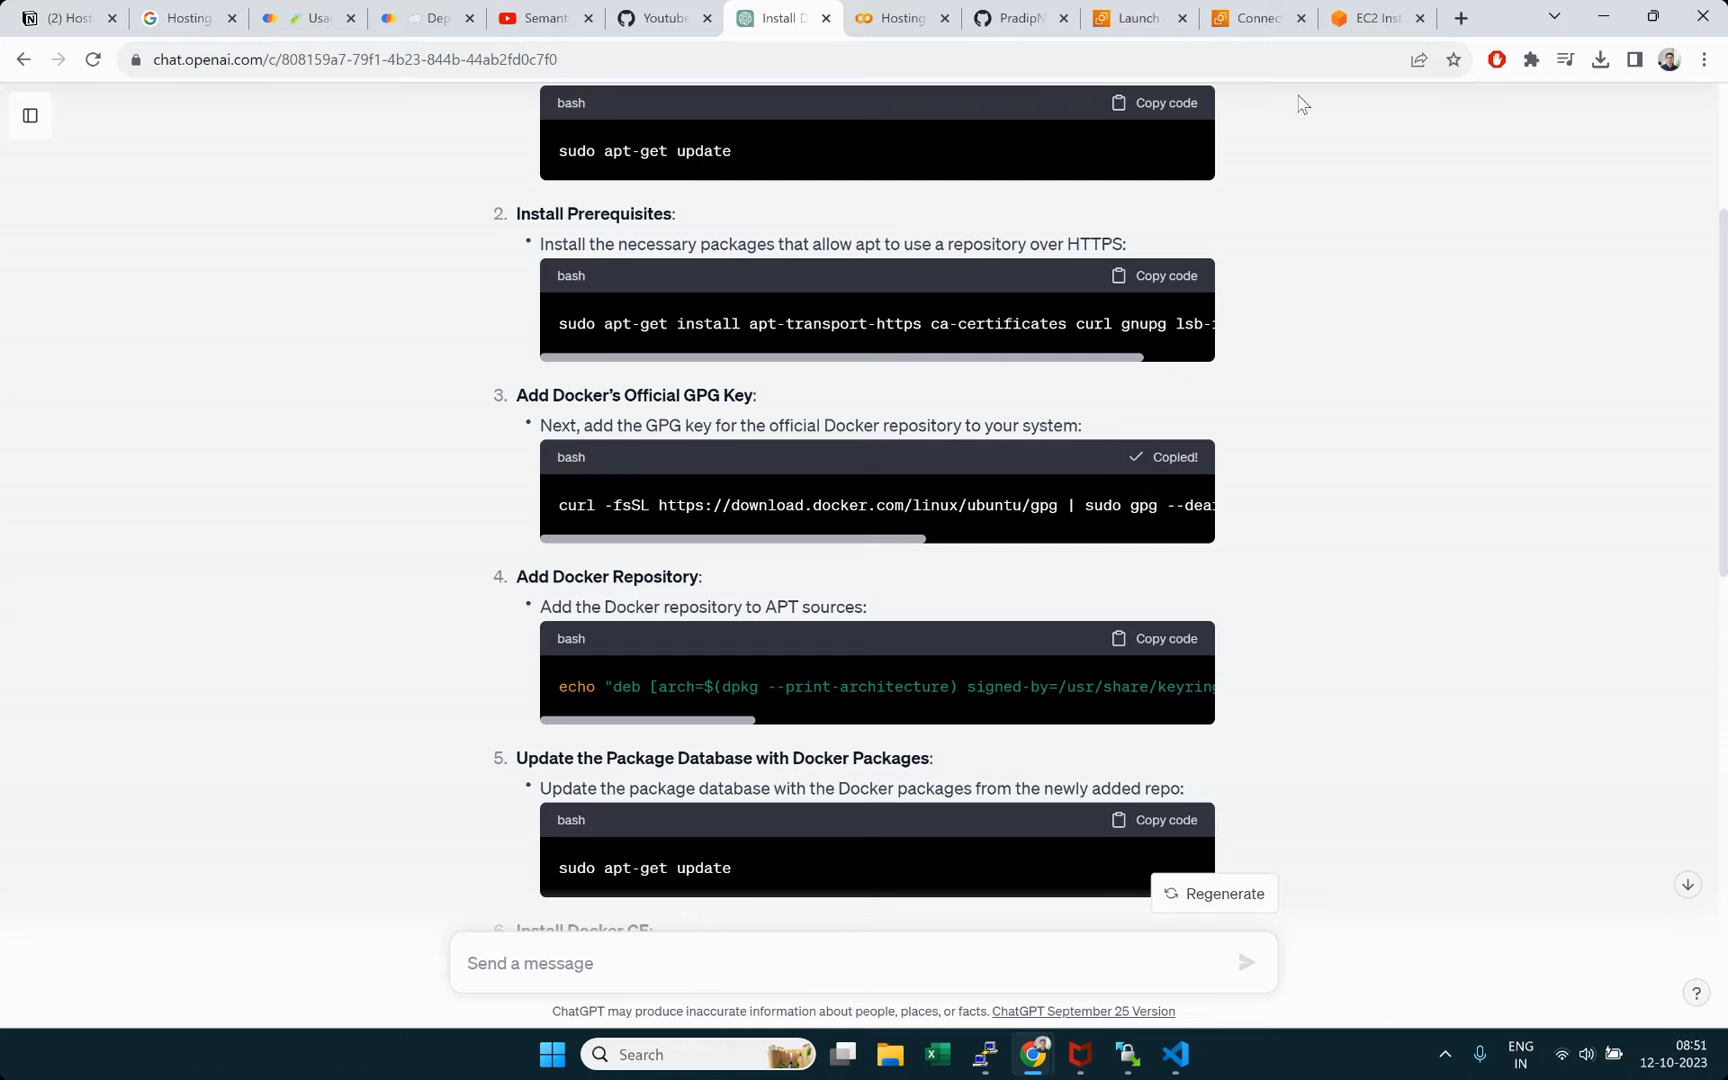
left_click(1350, 20)
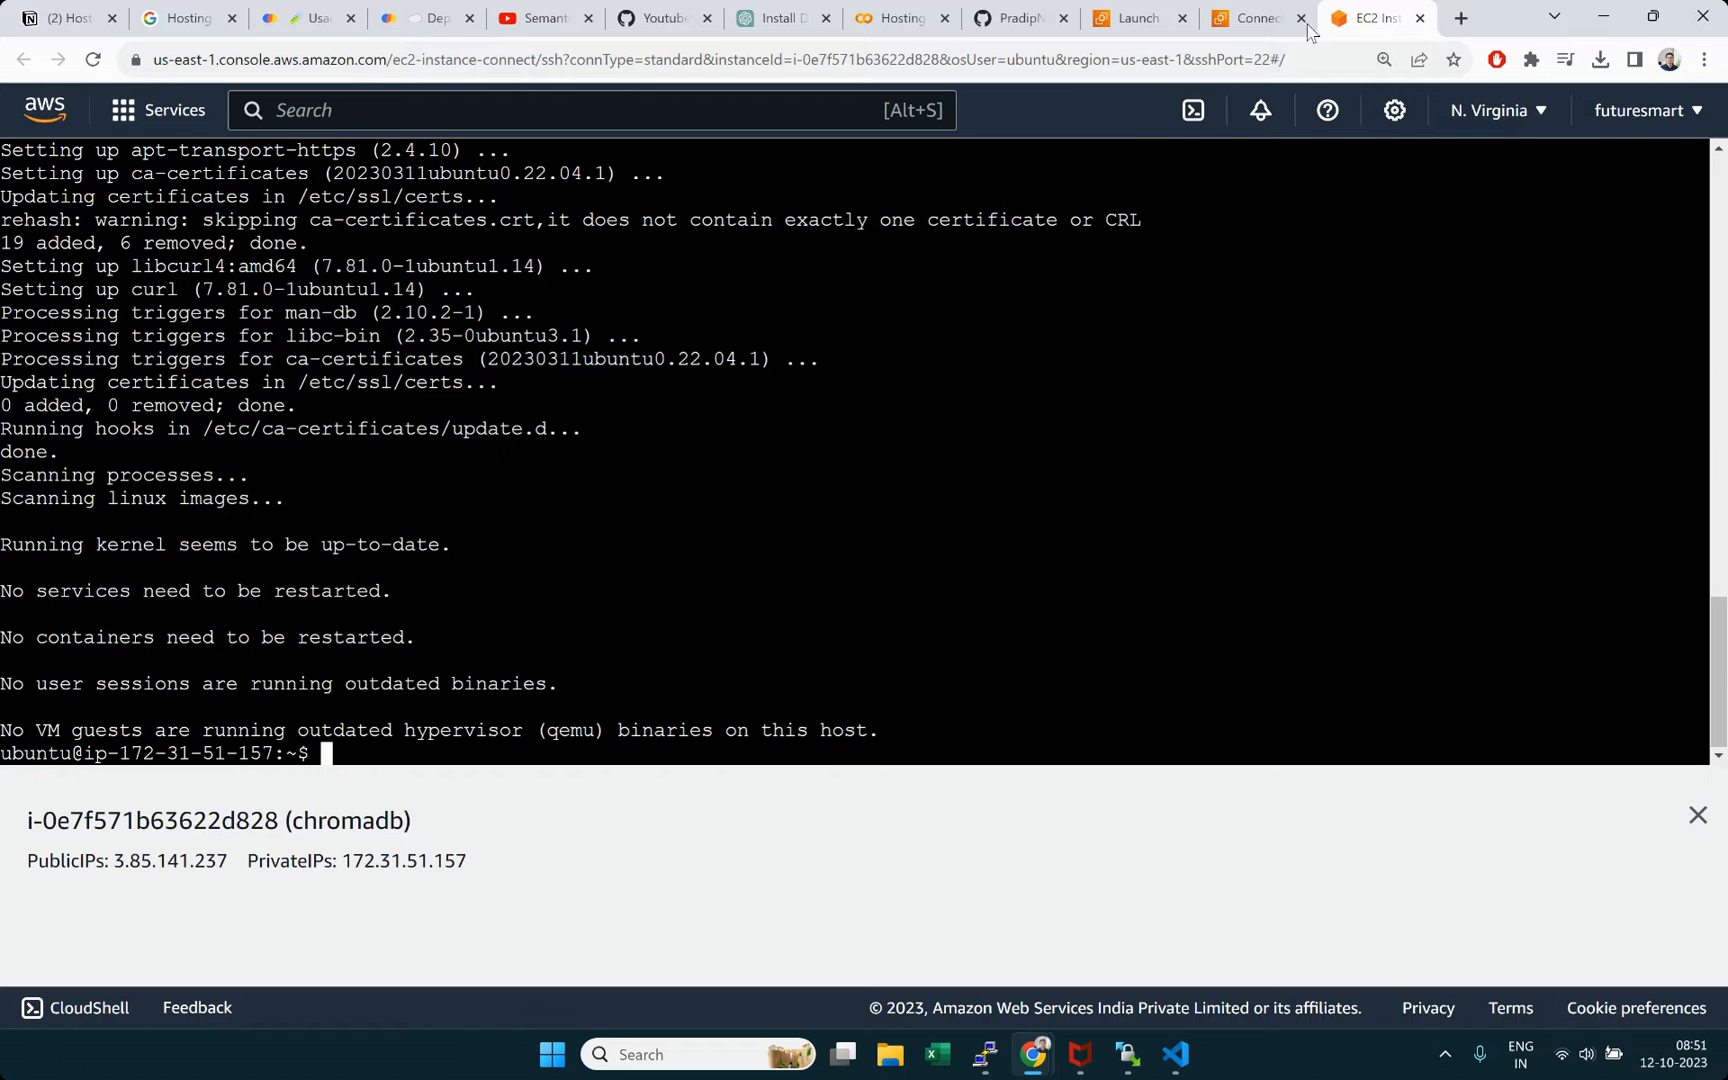
right_click(428, 759)
left_click(509, 565)
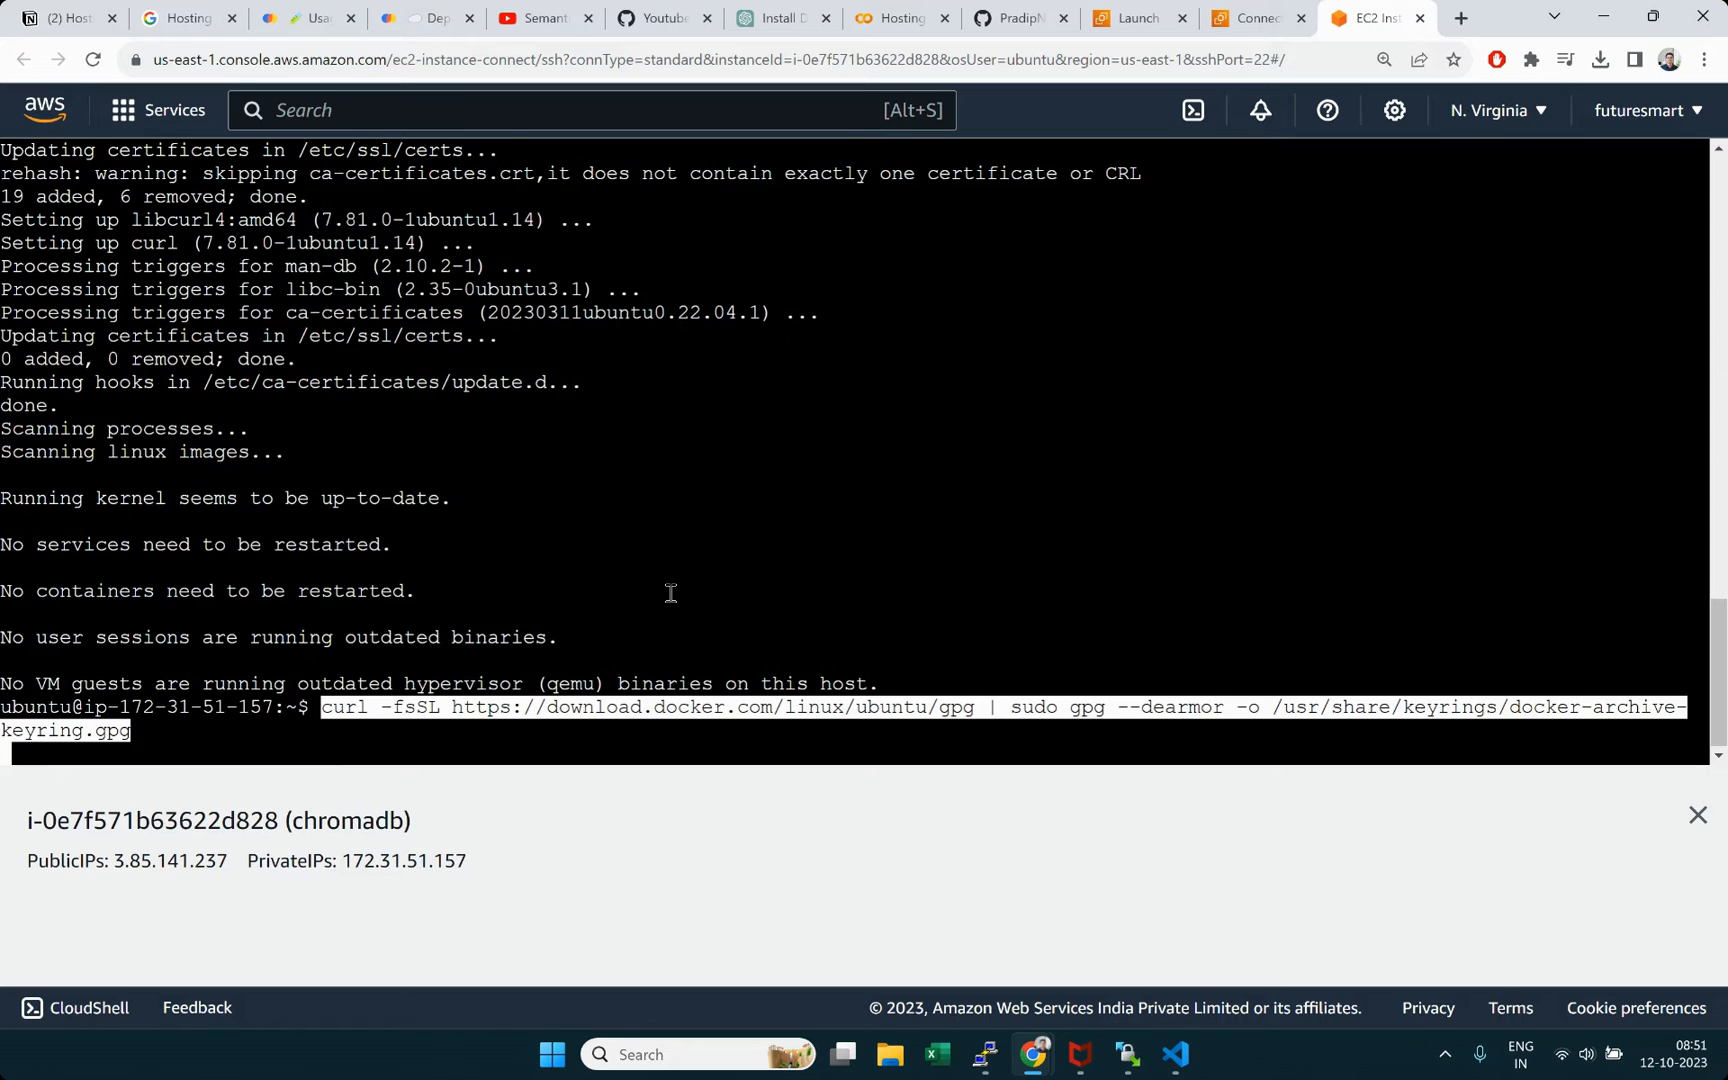
key("Return")
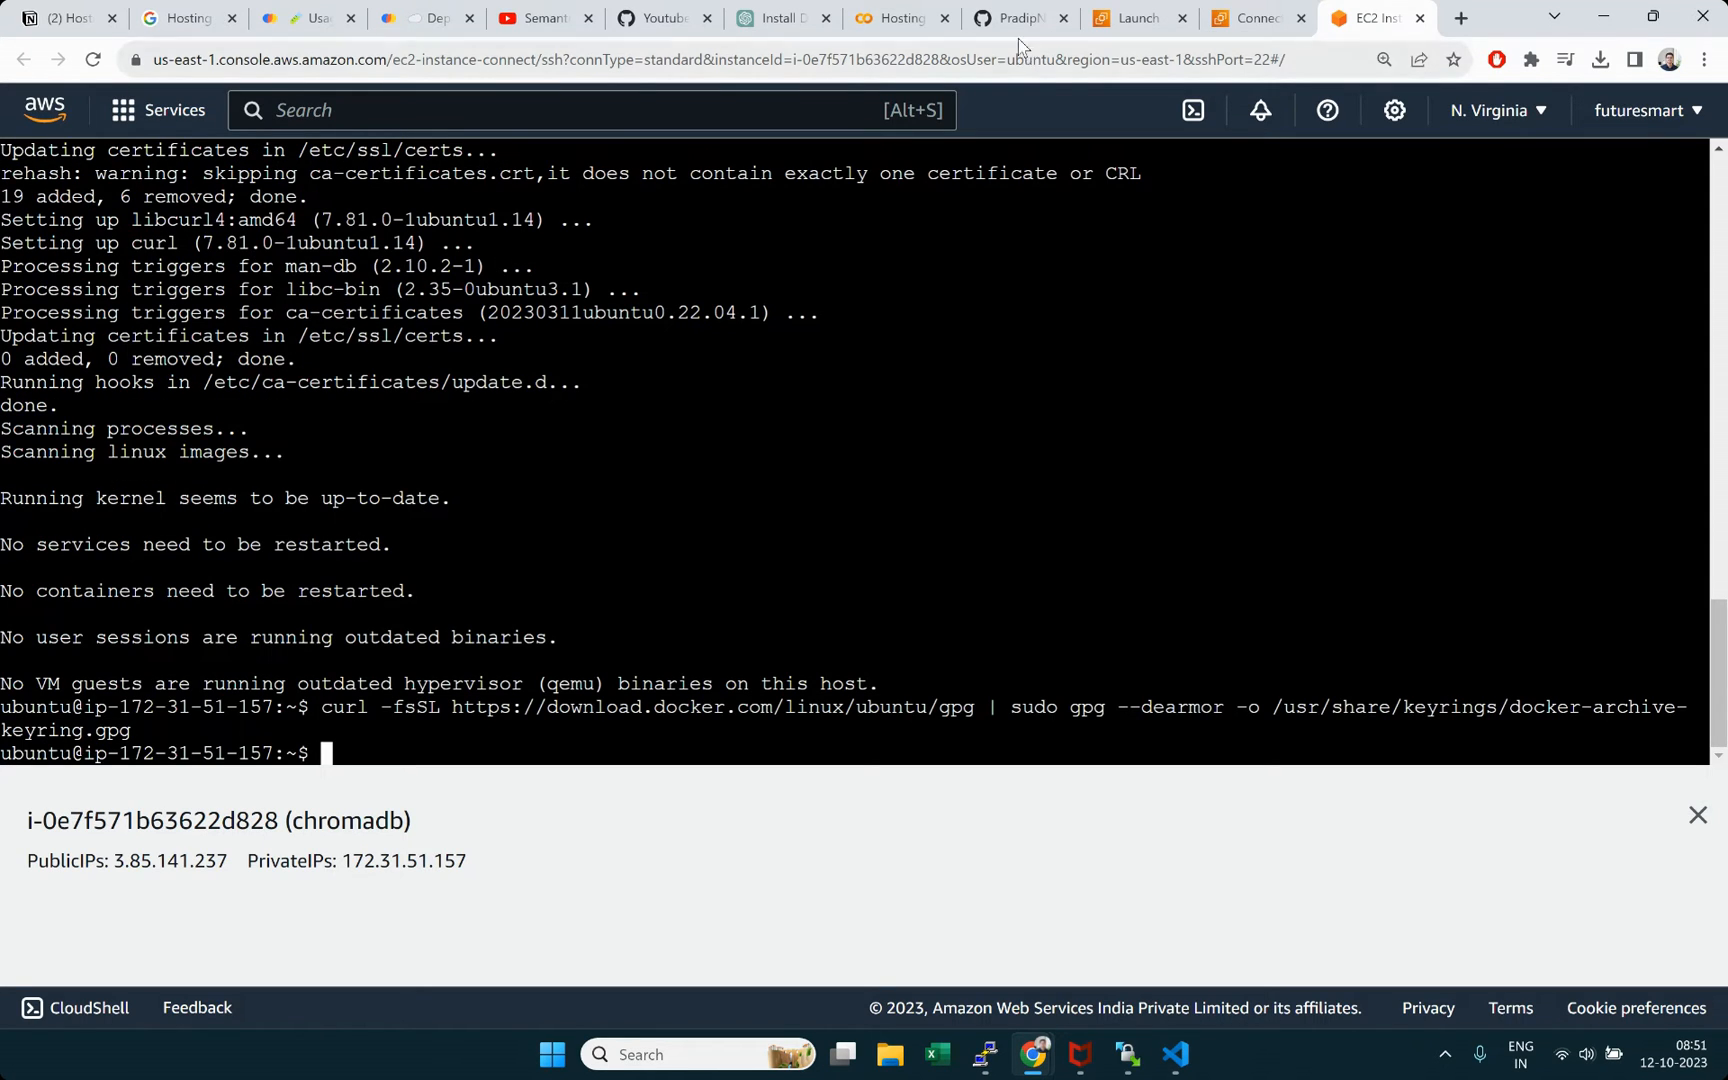
Step: Copy the Add Docker Repository command from the ChatGPT guide and run it in the EC2 terminal
left_click(772, 18)
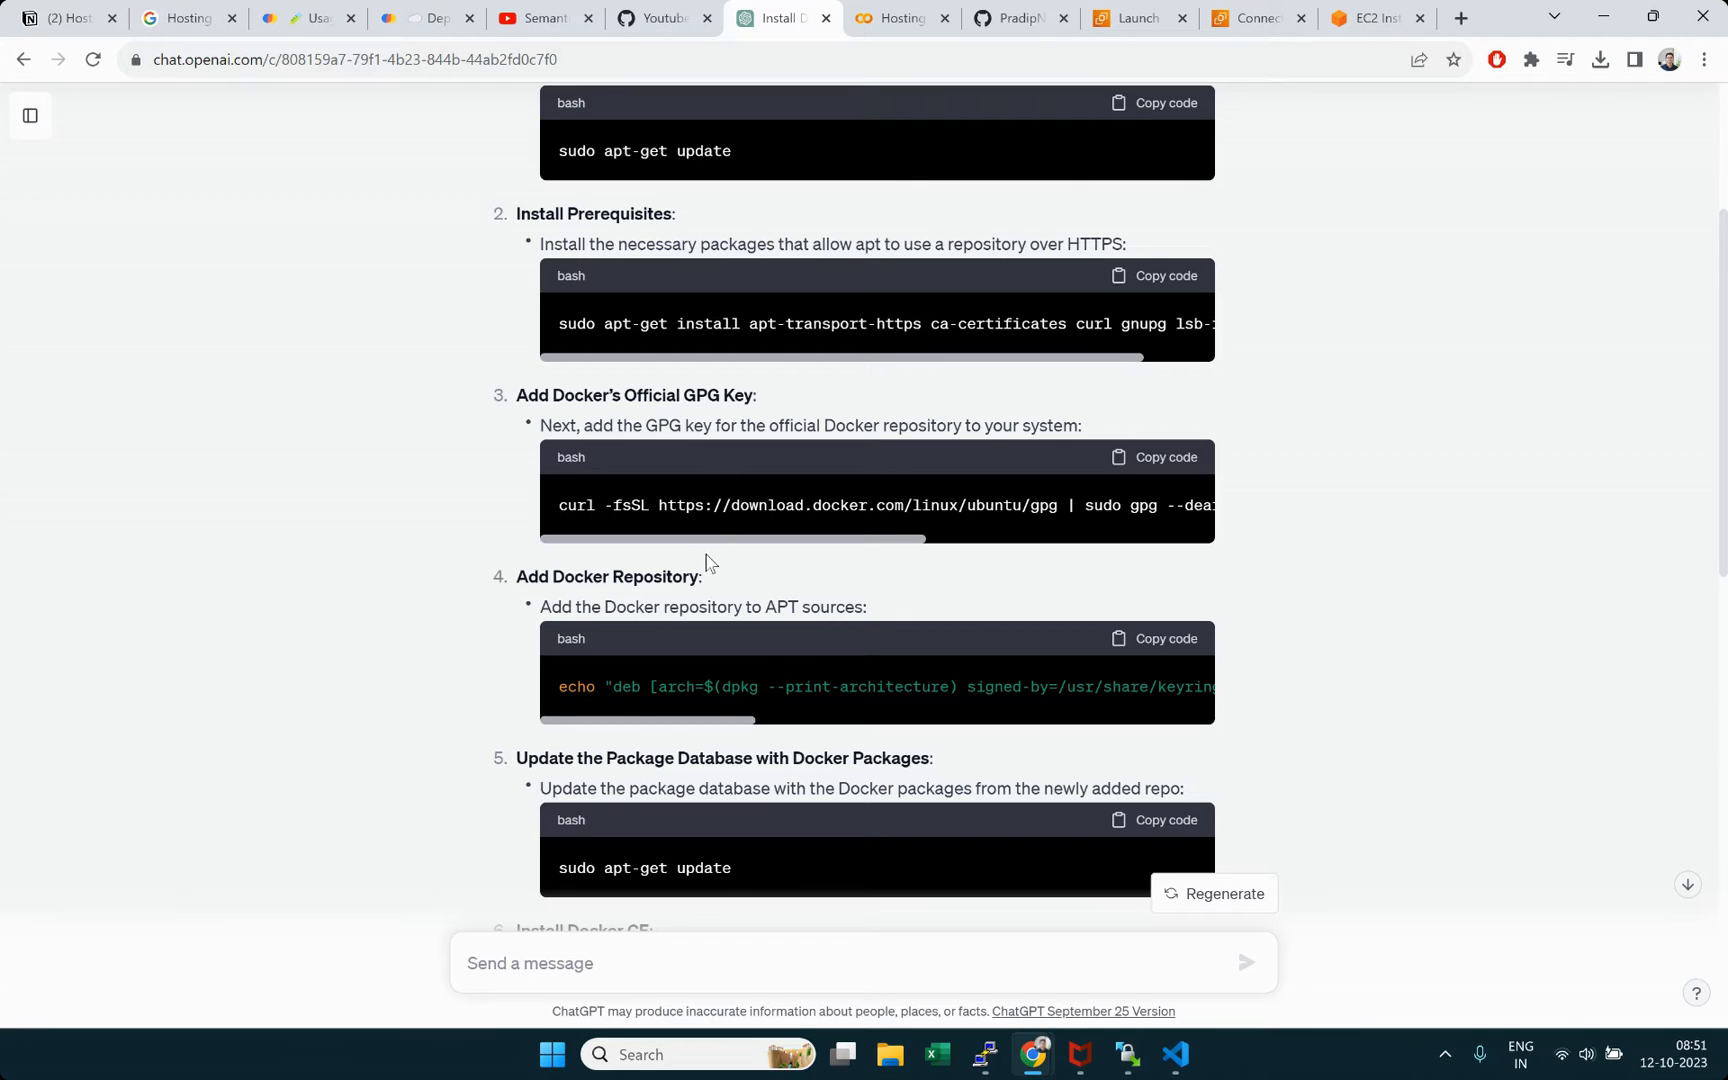
scroll(332, 486, "down", 1)
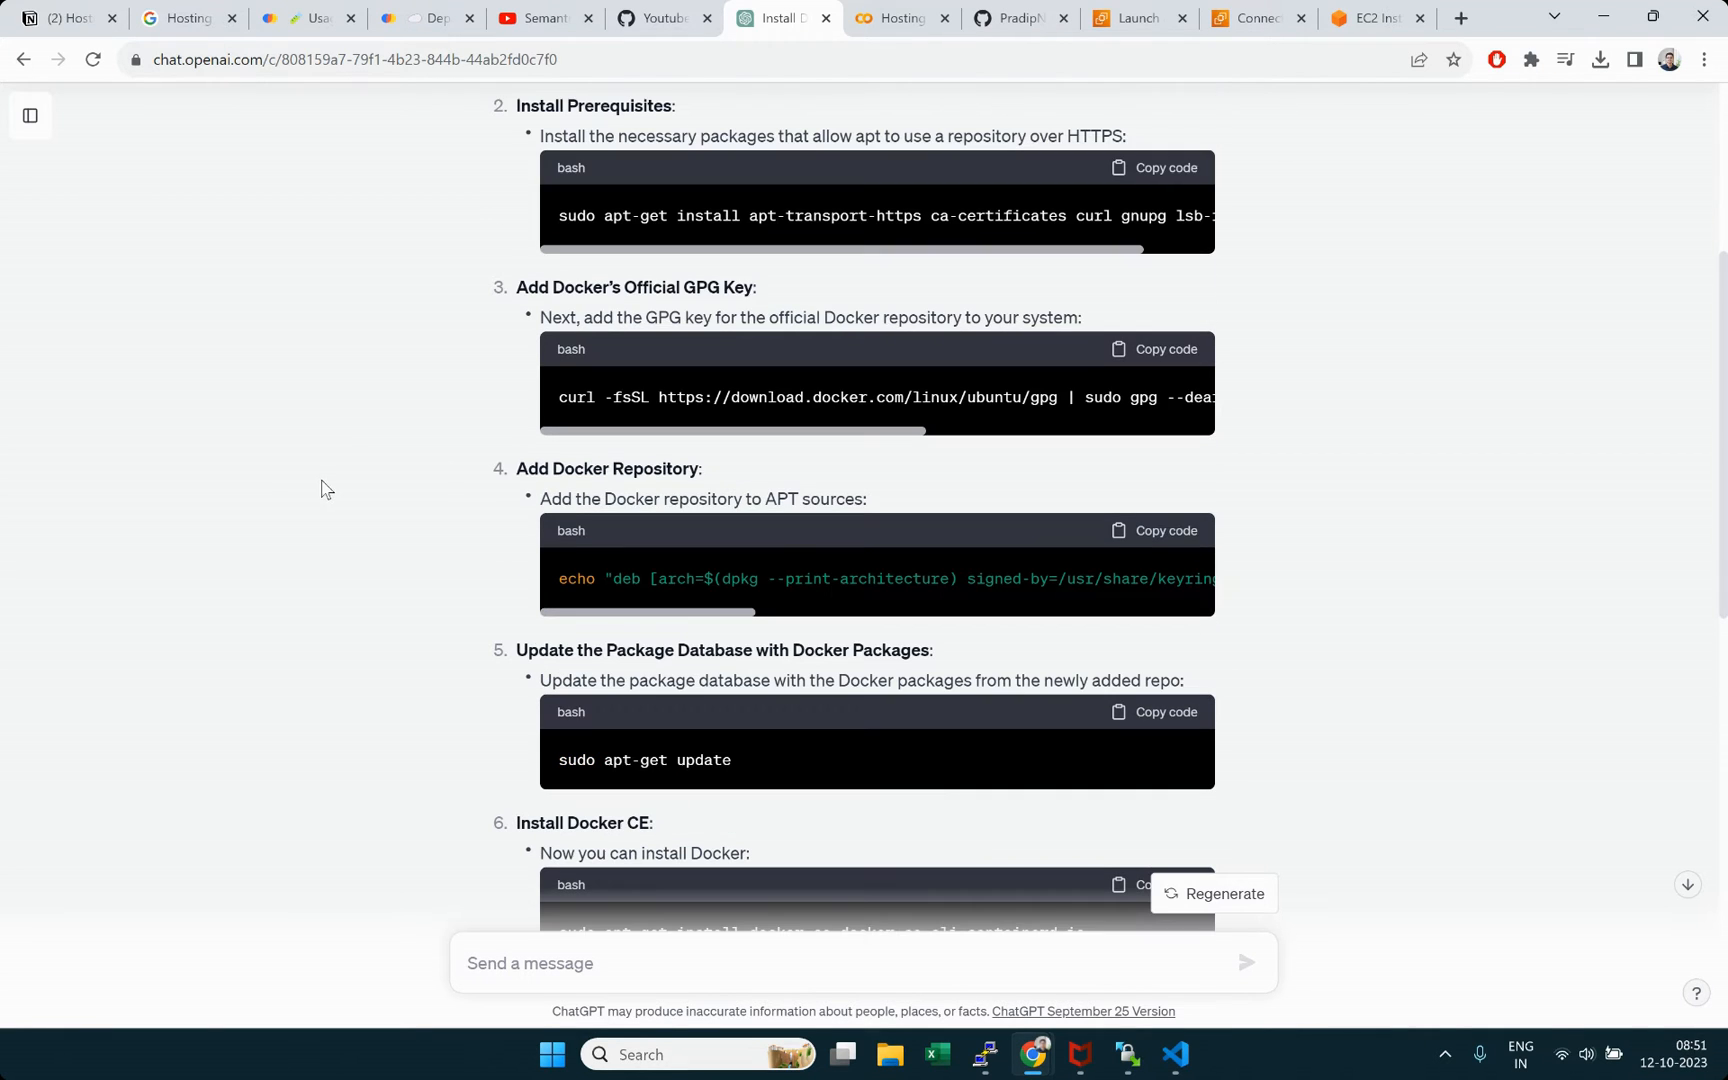
left_click_drag(527, 468, 689, 470)
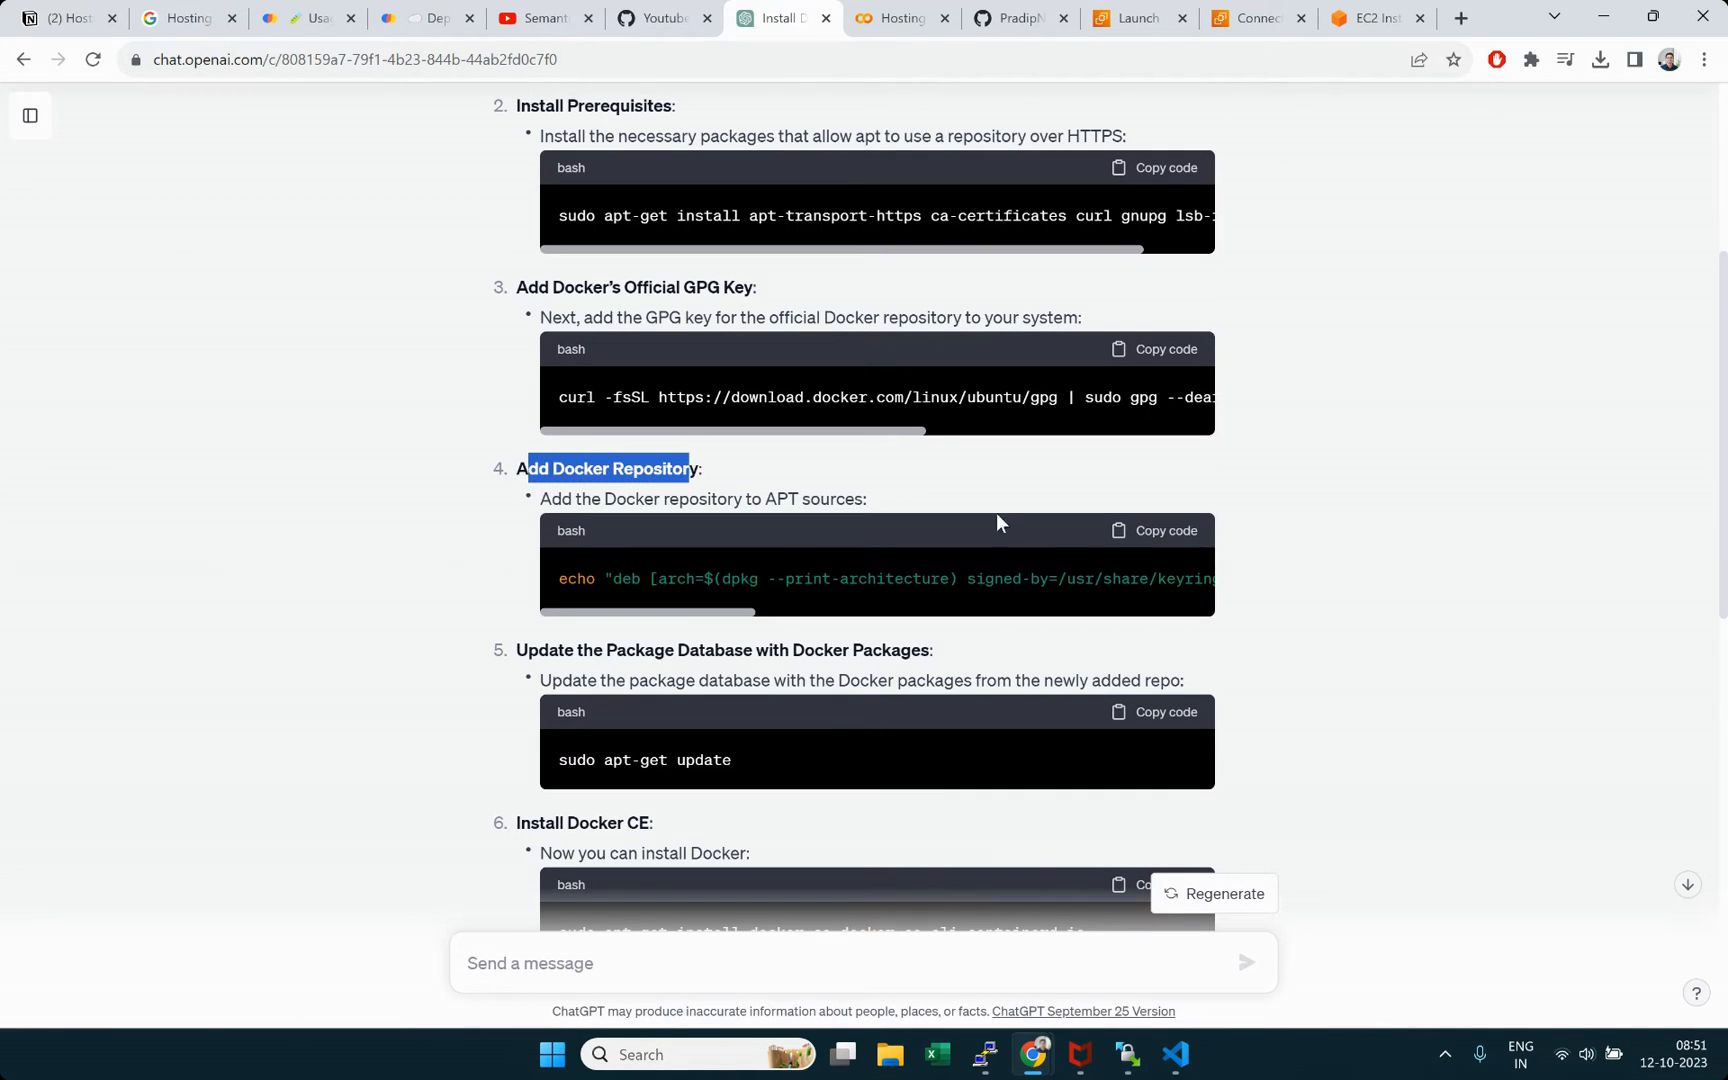
left_click(1155, 531)
left_click(1377, 18)
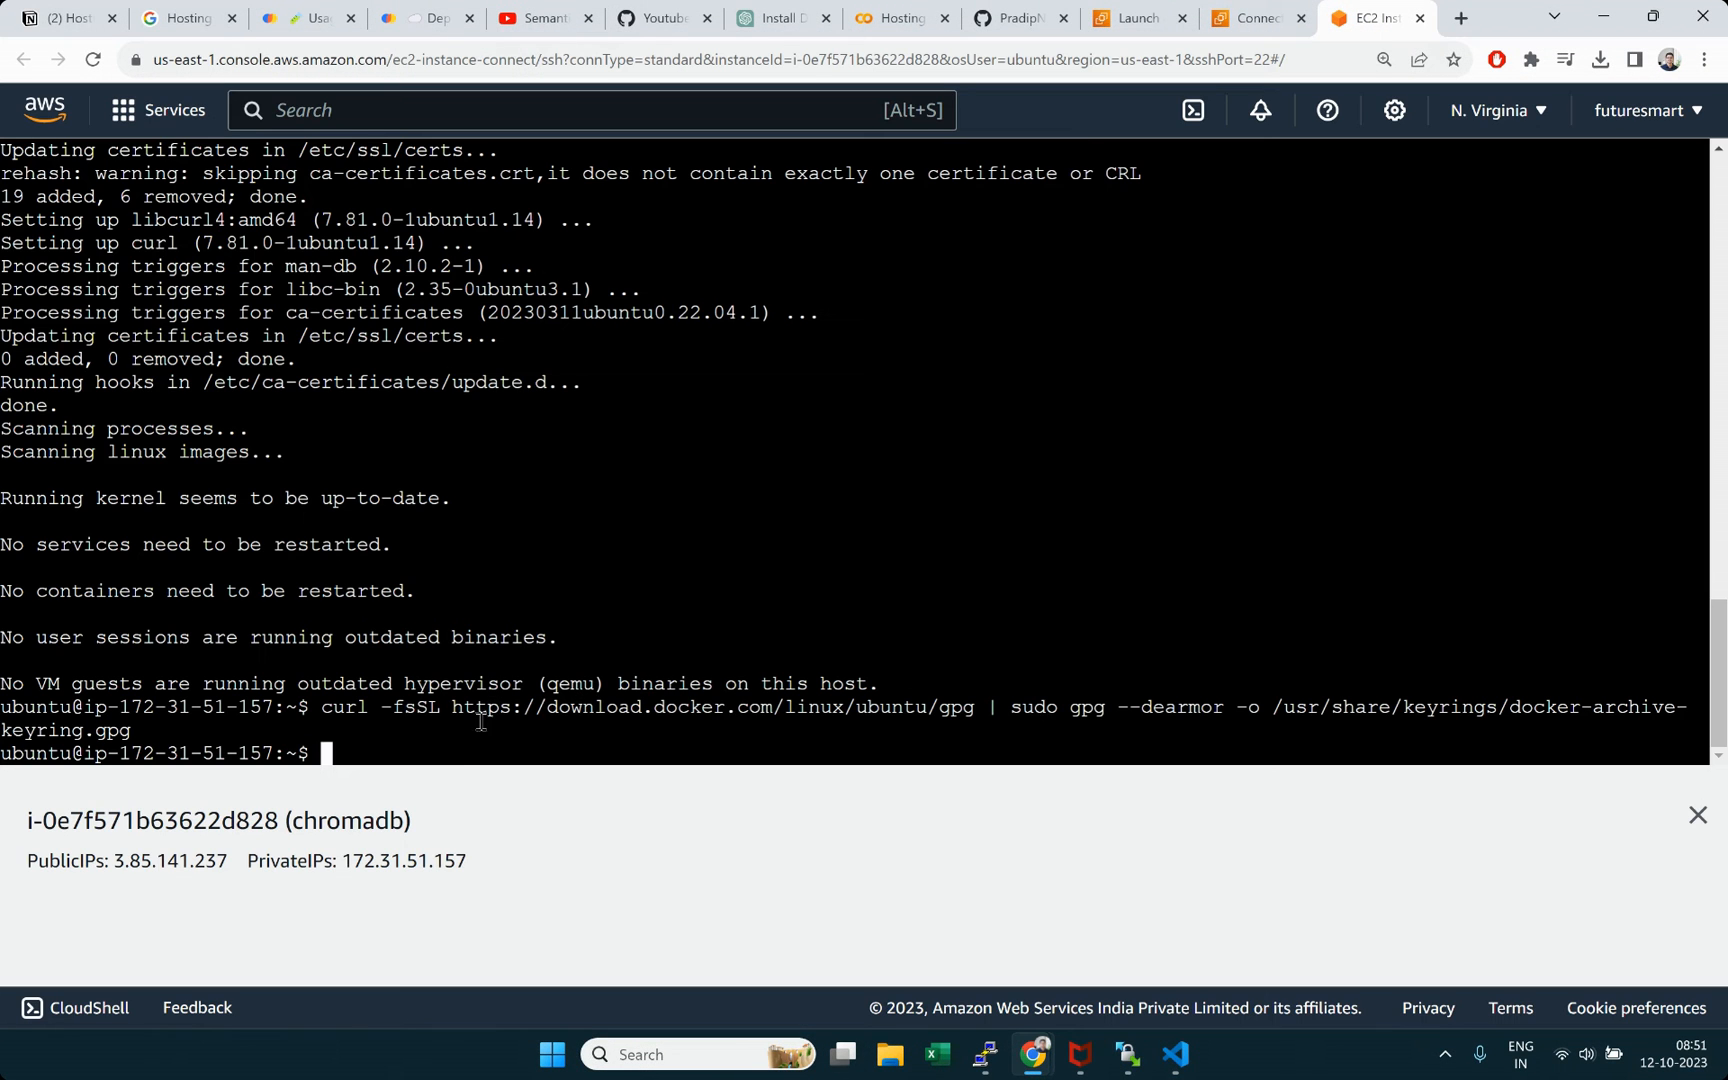
right_click(459, 758)
left_click(522, 565)
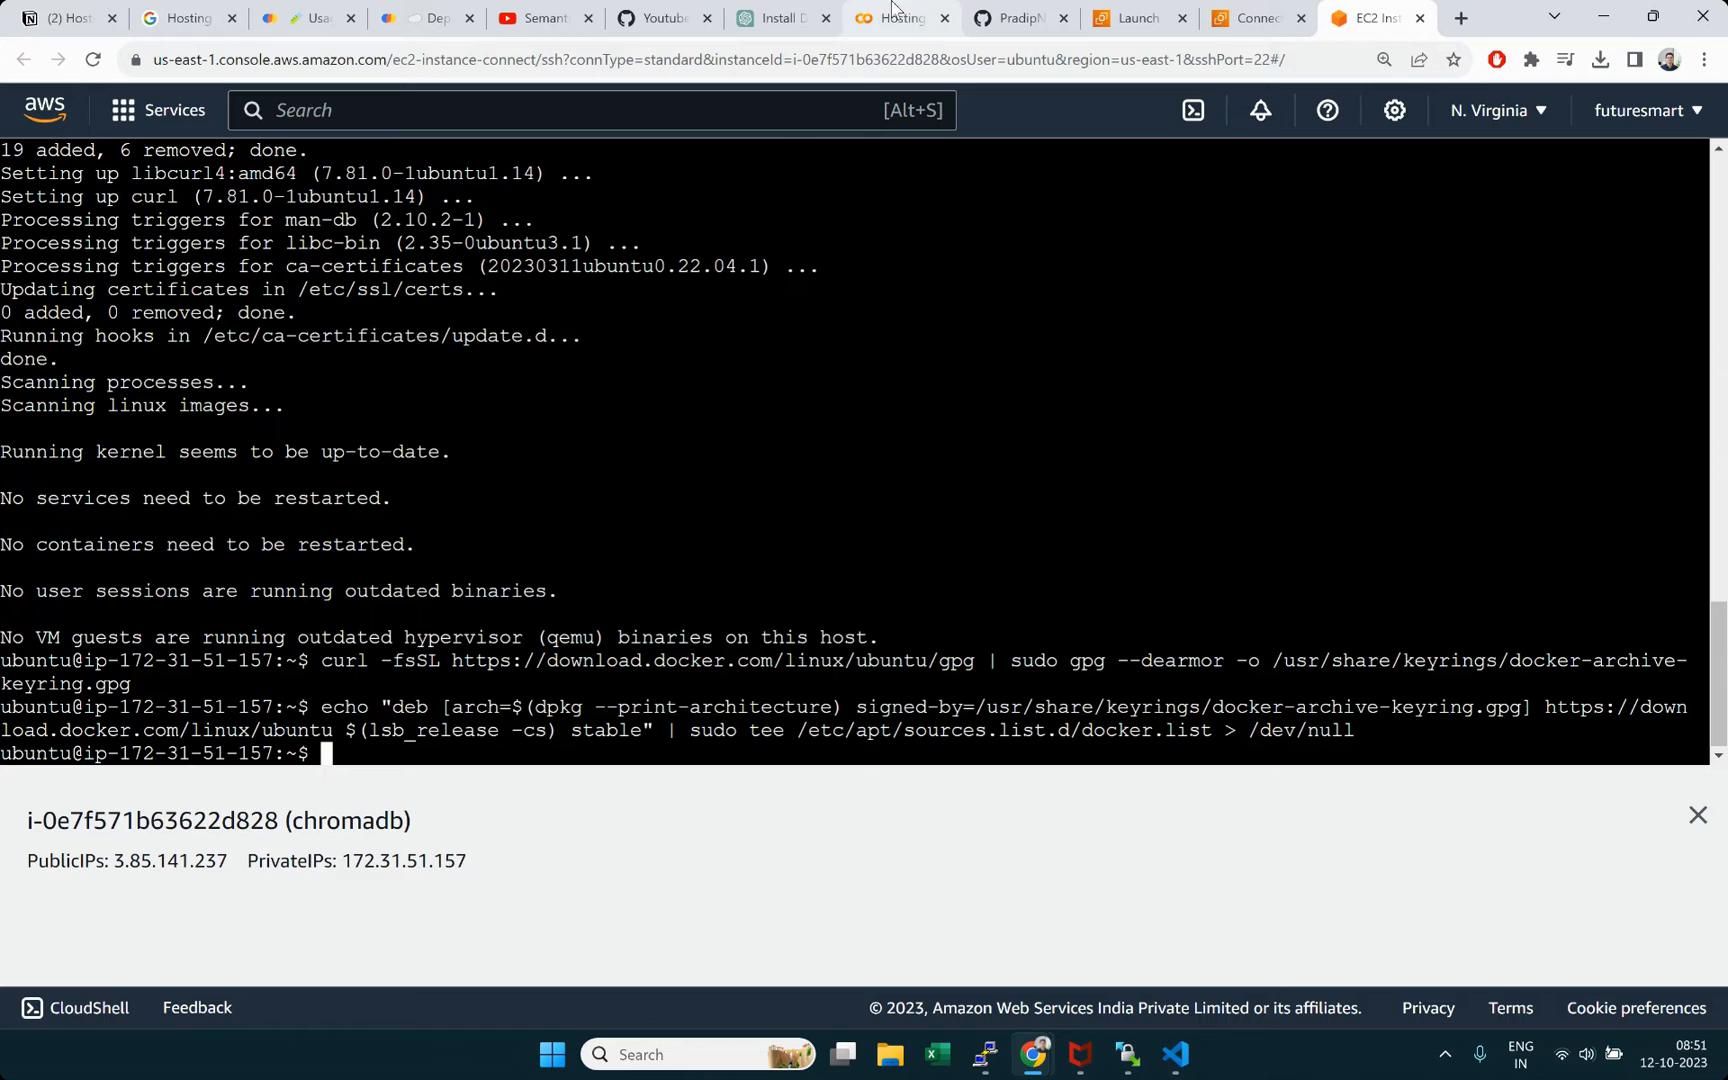
Step: Copy sudo apt-get update from the guide's package database step and run it in the EC2 terminal
left_click(819, 12)
scroll(920, 658, "down", 2)
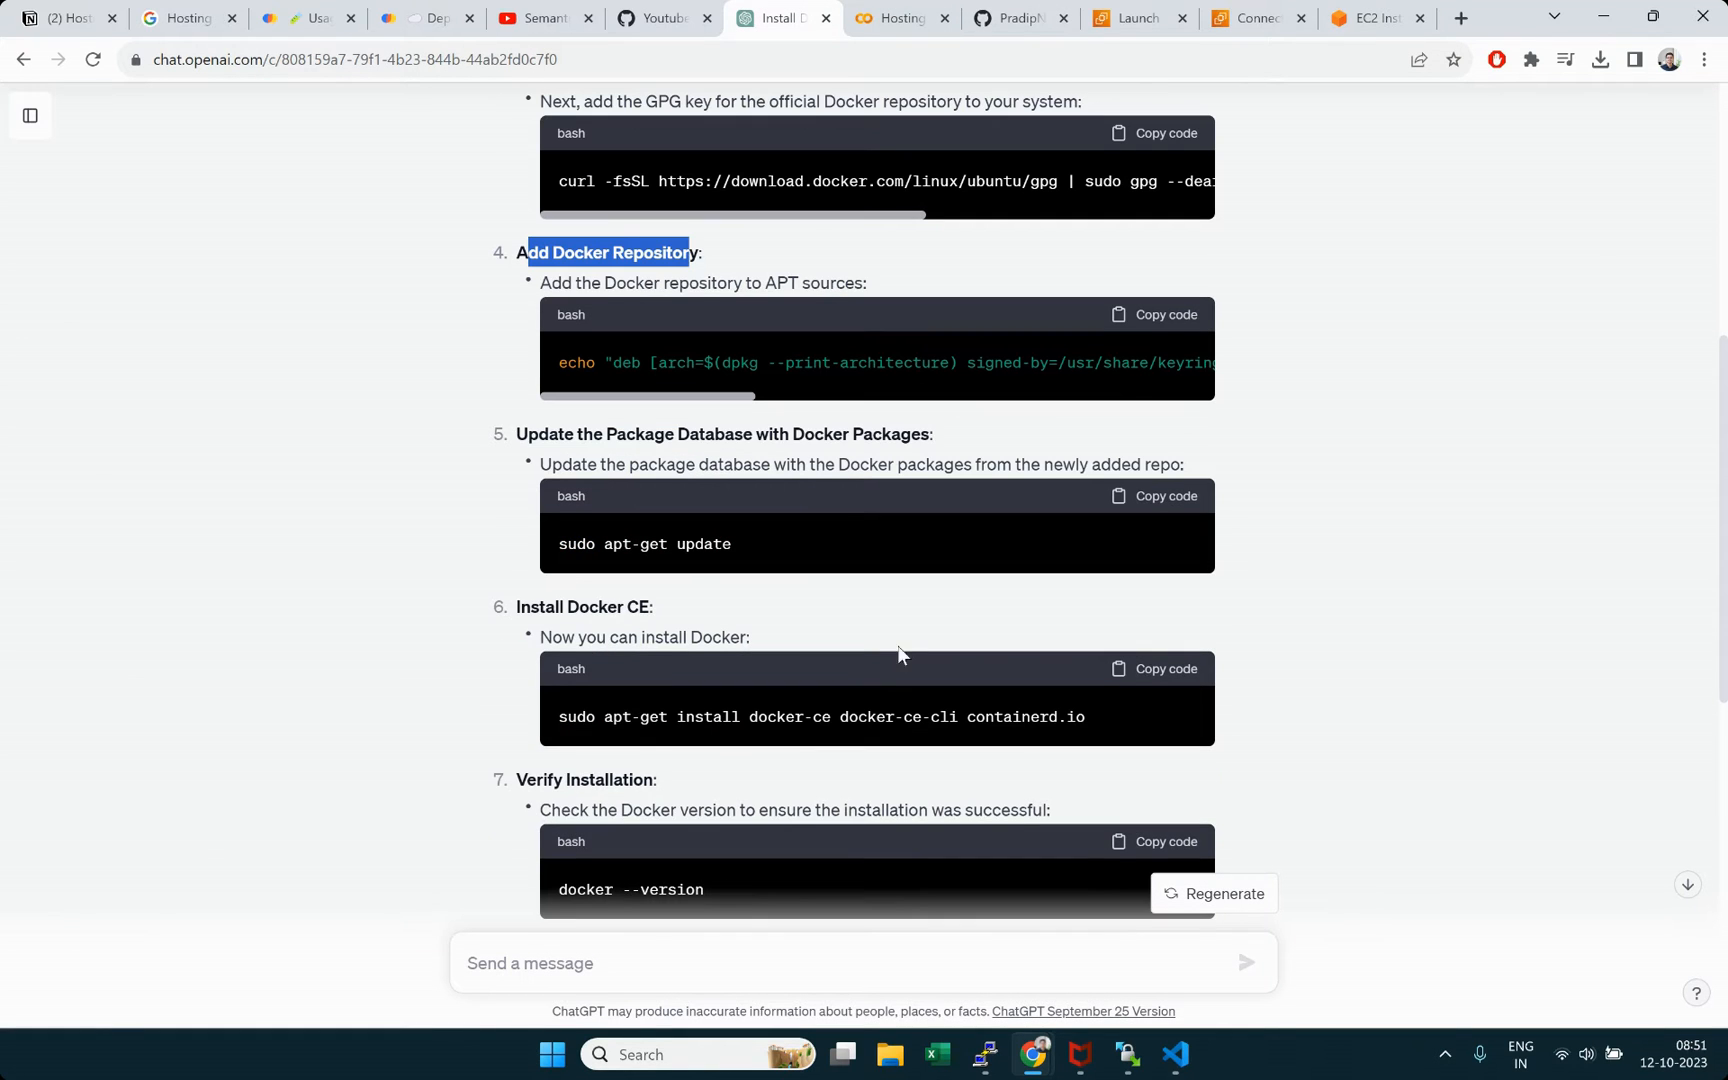
left_click(1140, 497)
left_click(1373, 25)
right_click(440, 757)
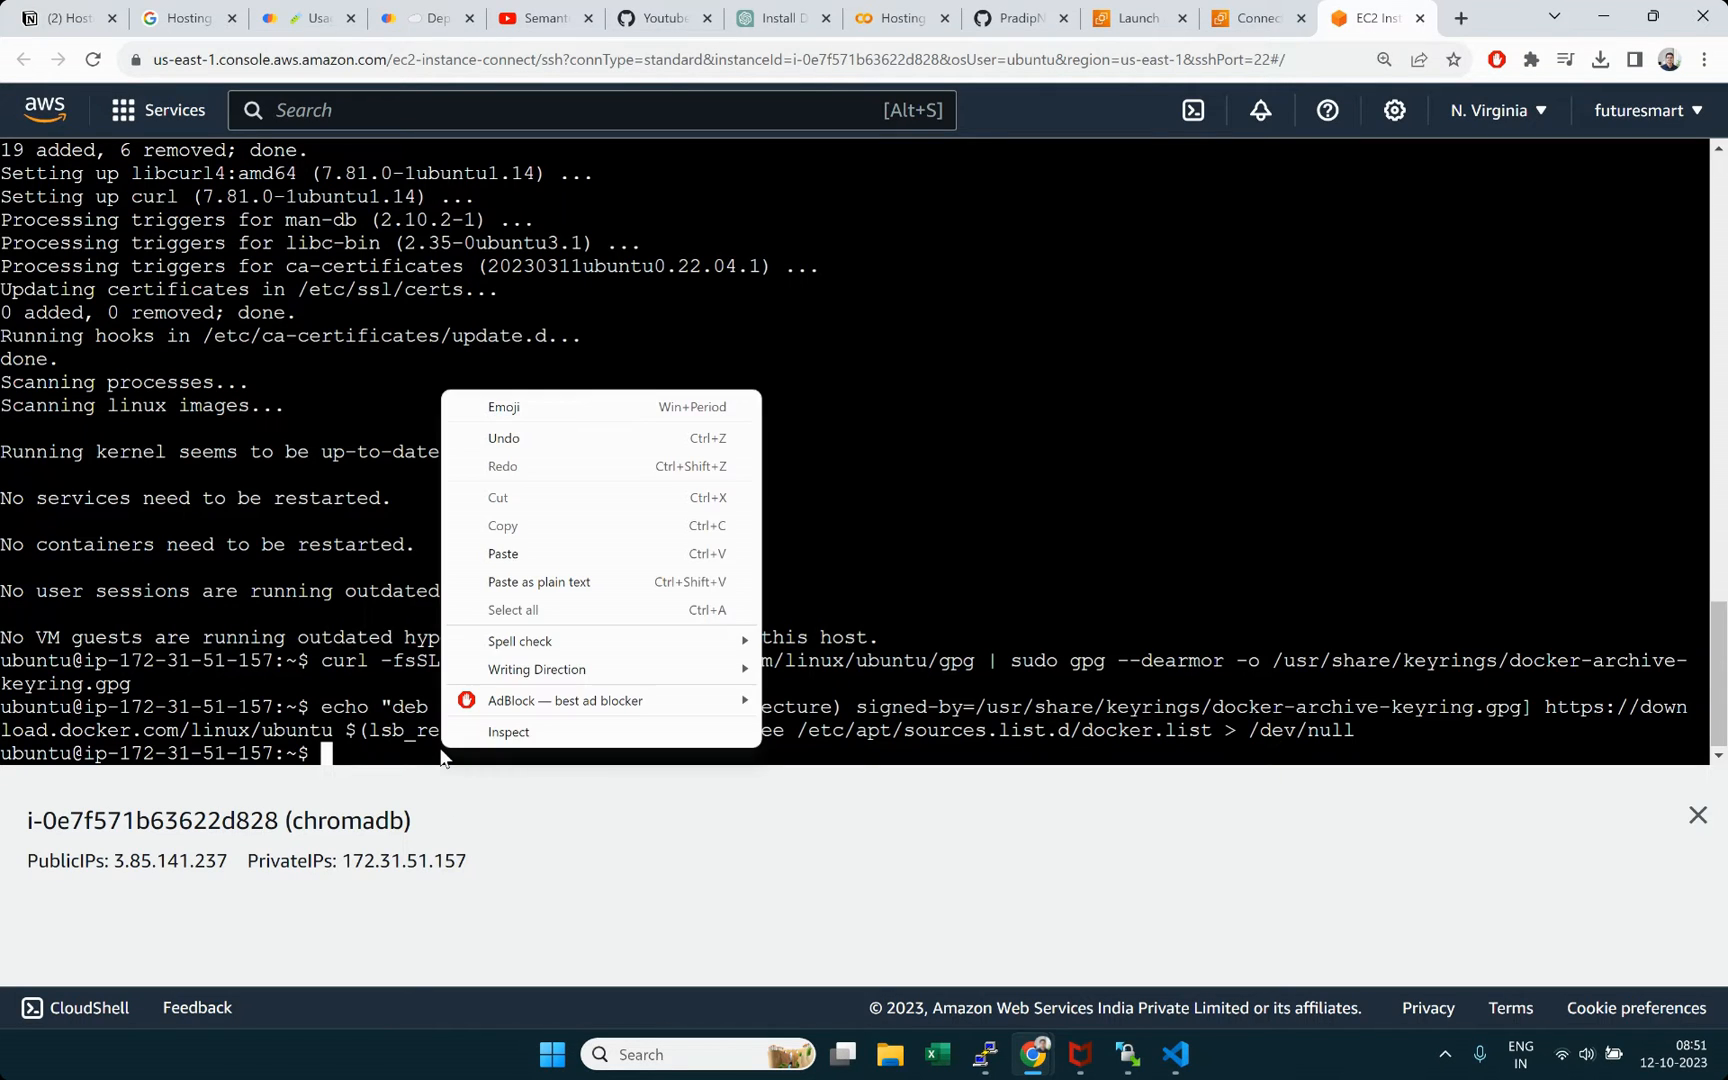
left_click(503, 554)
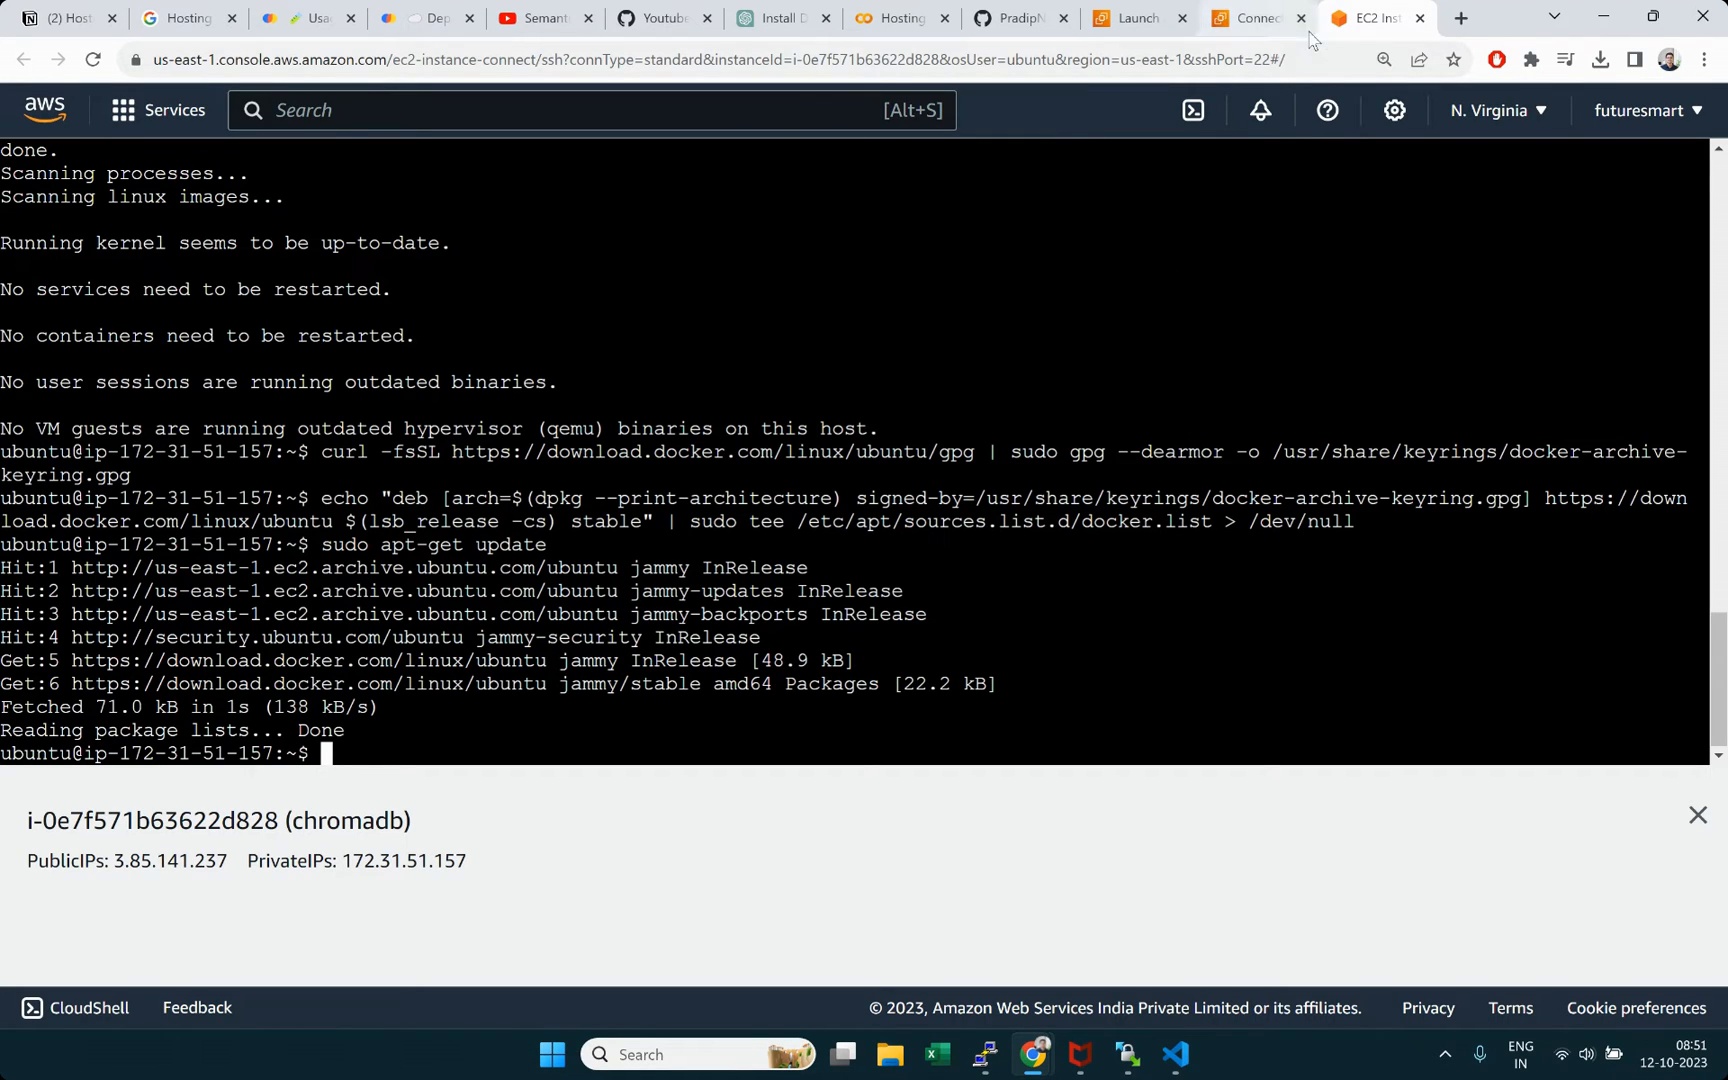
Step: Run the guide's sudo apt-get install docker-ce docker-ce-cli containerd.io in the EC2 terminal, answer Y to continue, and clear the terminal
left_click(762, 16)
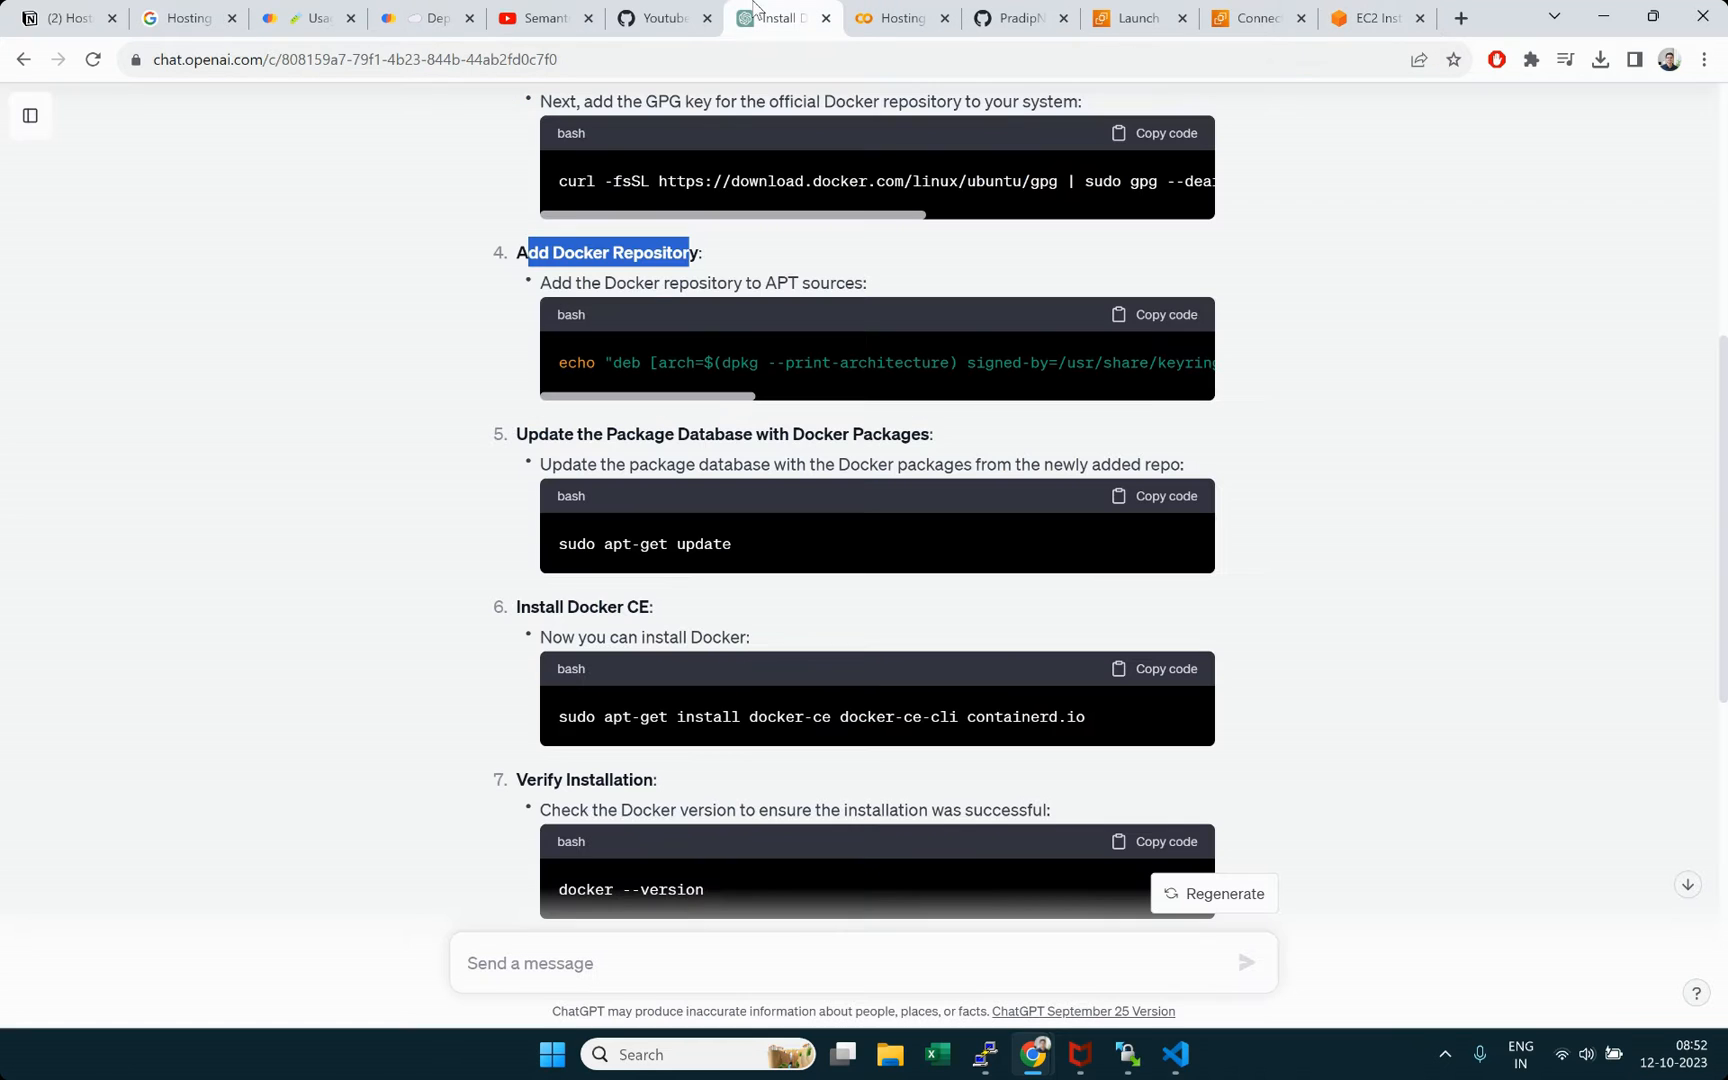
scroll(762, 458, "down", 2)
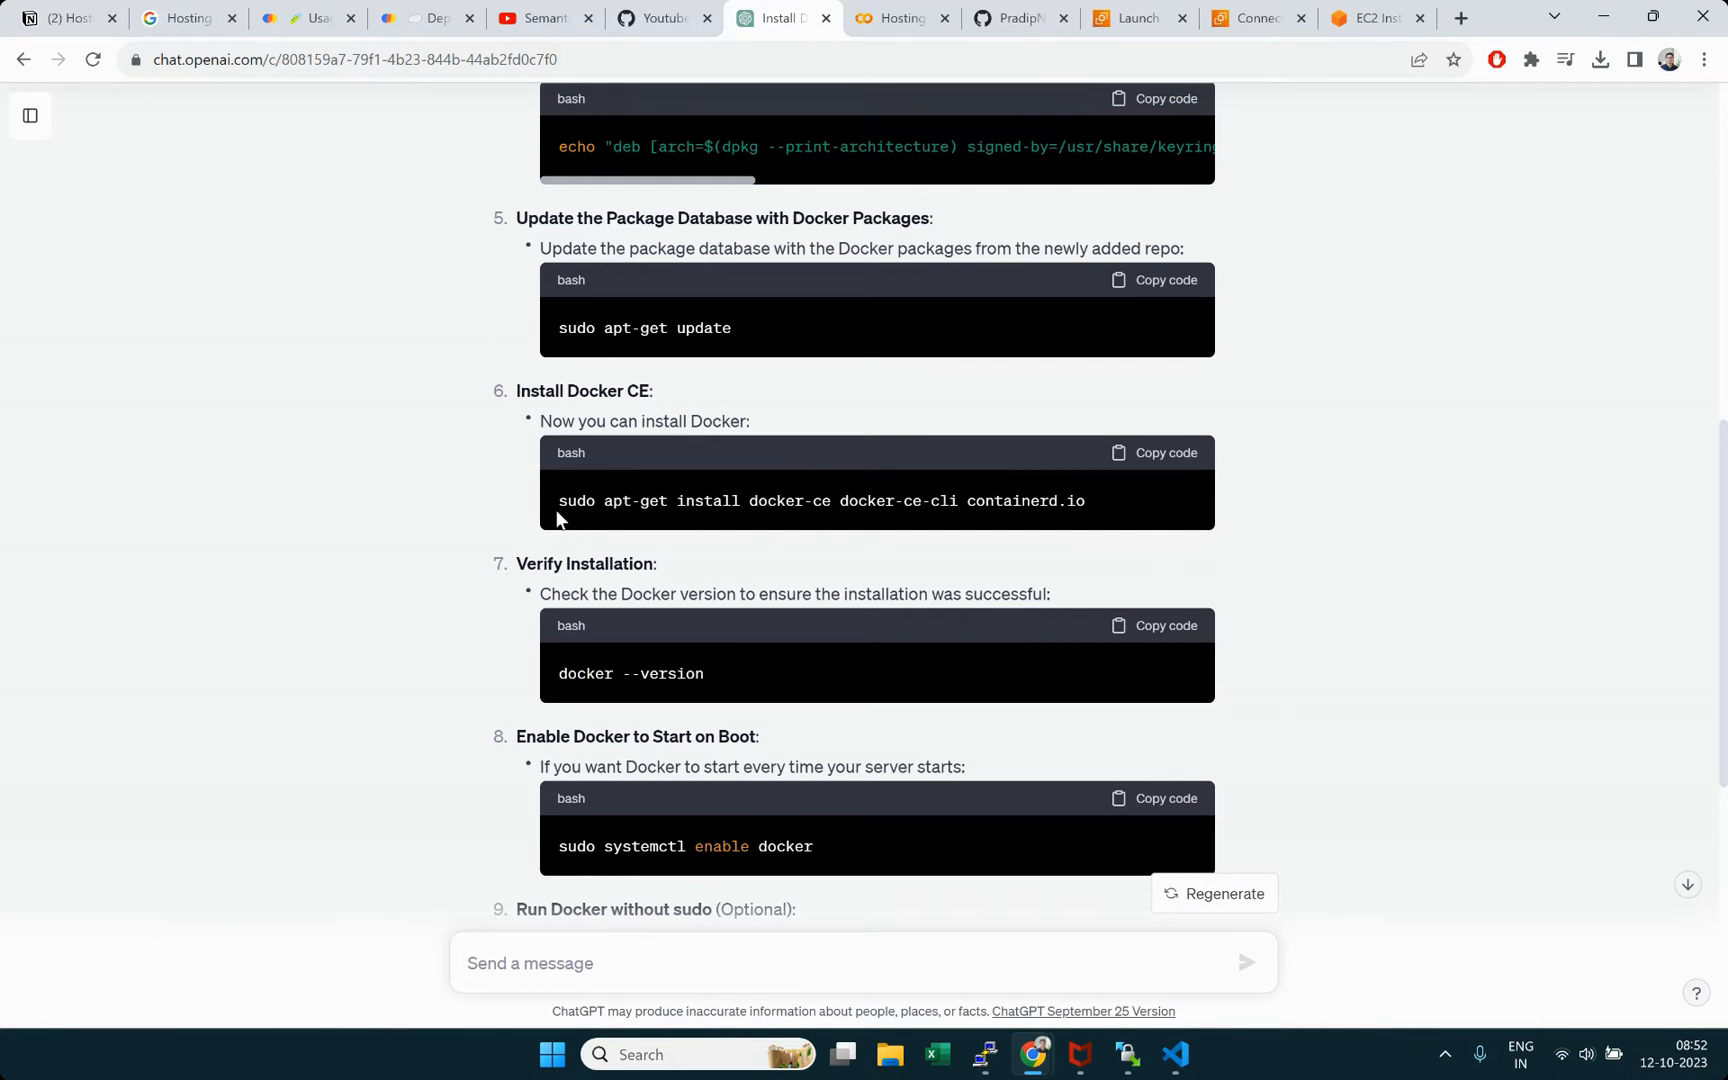
left_click_drag(558, 510, 1083, 500)
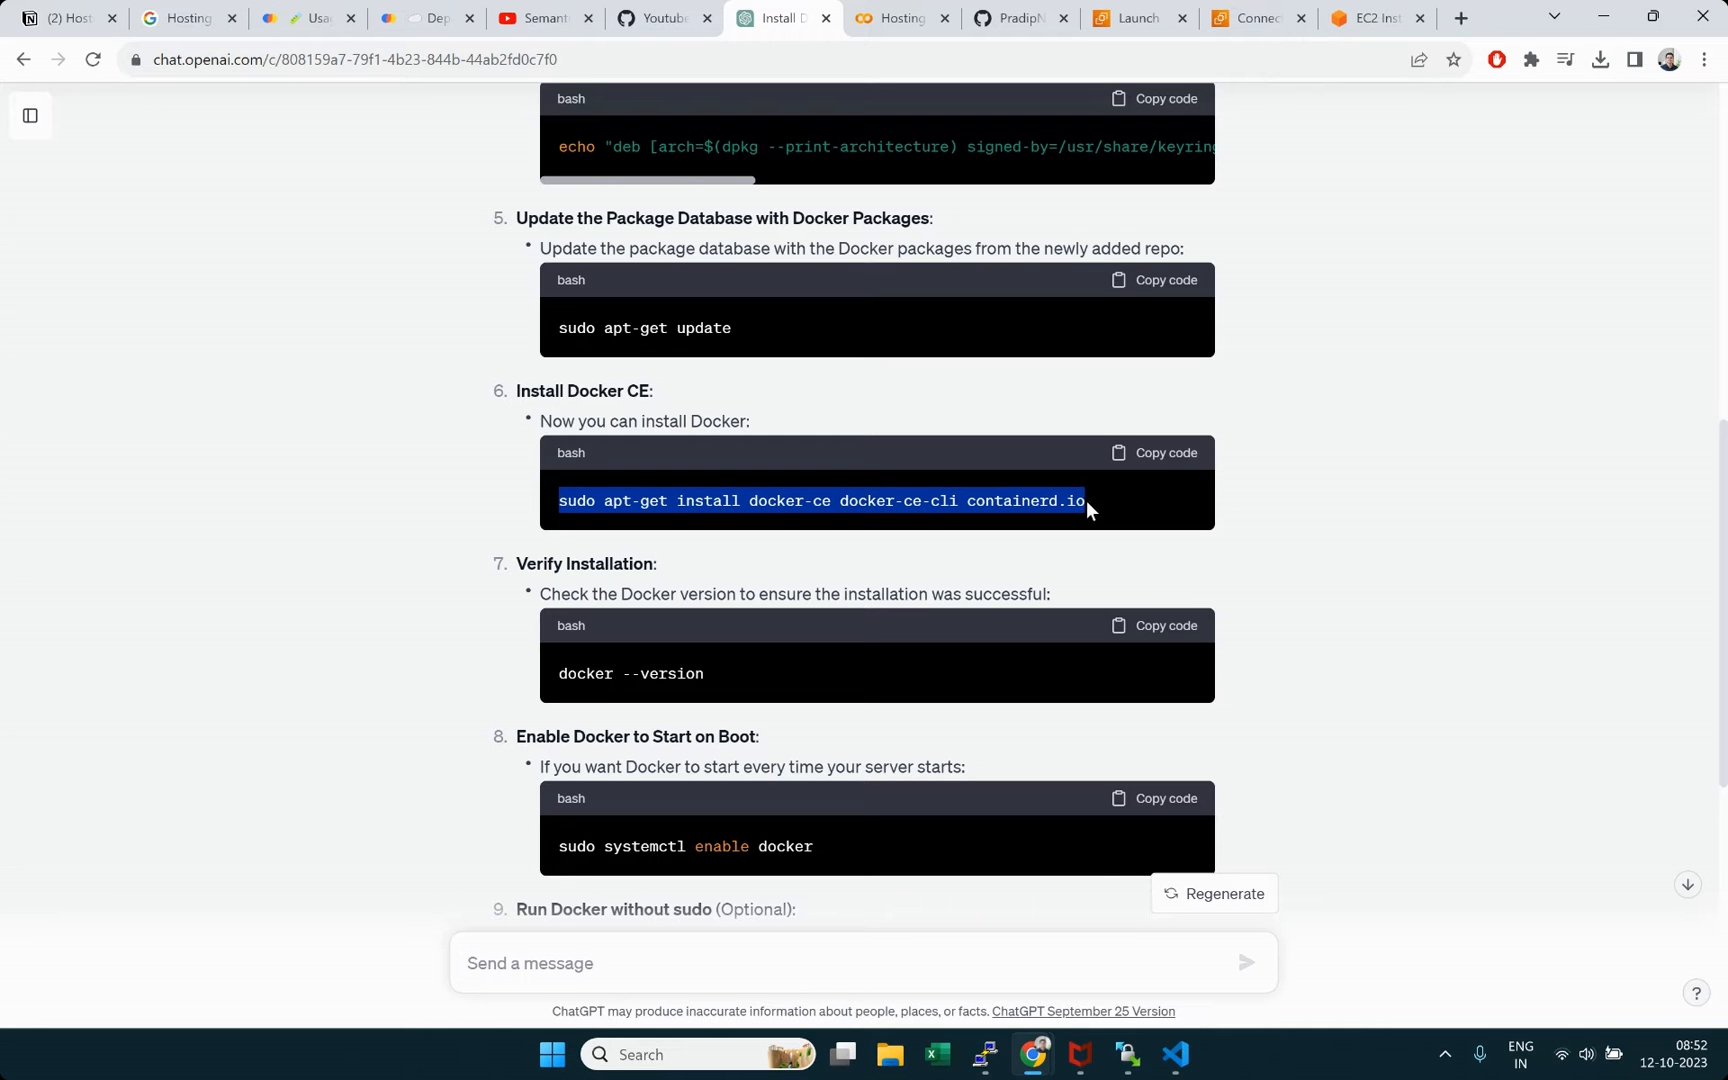
left_click(1160, 453)
left_click(1370, 18)
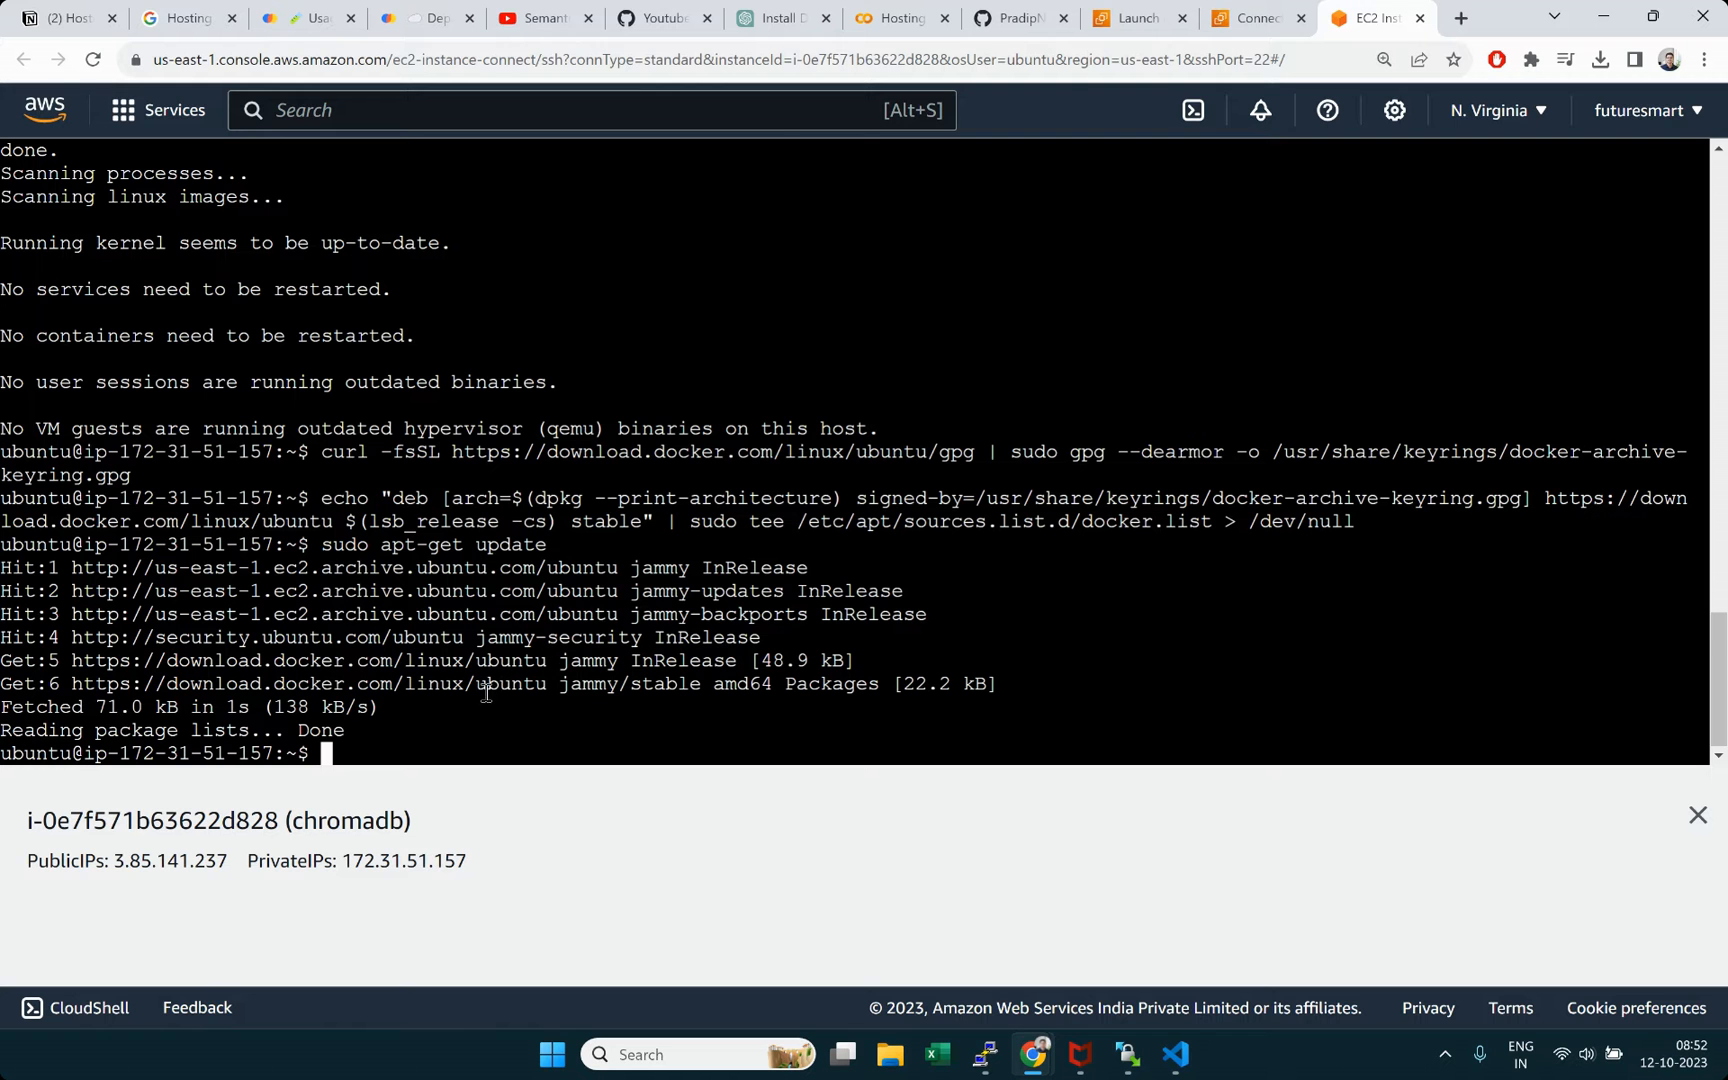
right_click(468, 726)
left_click(556, 537)
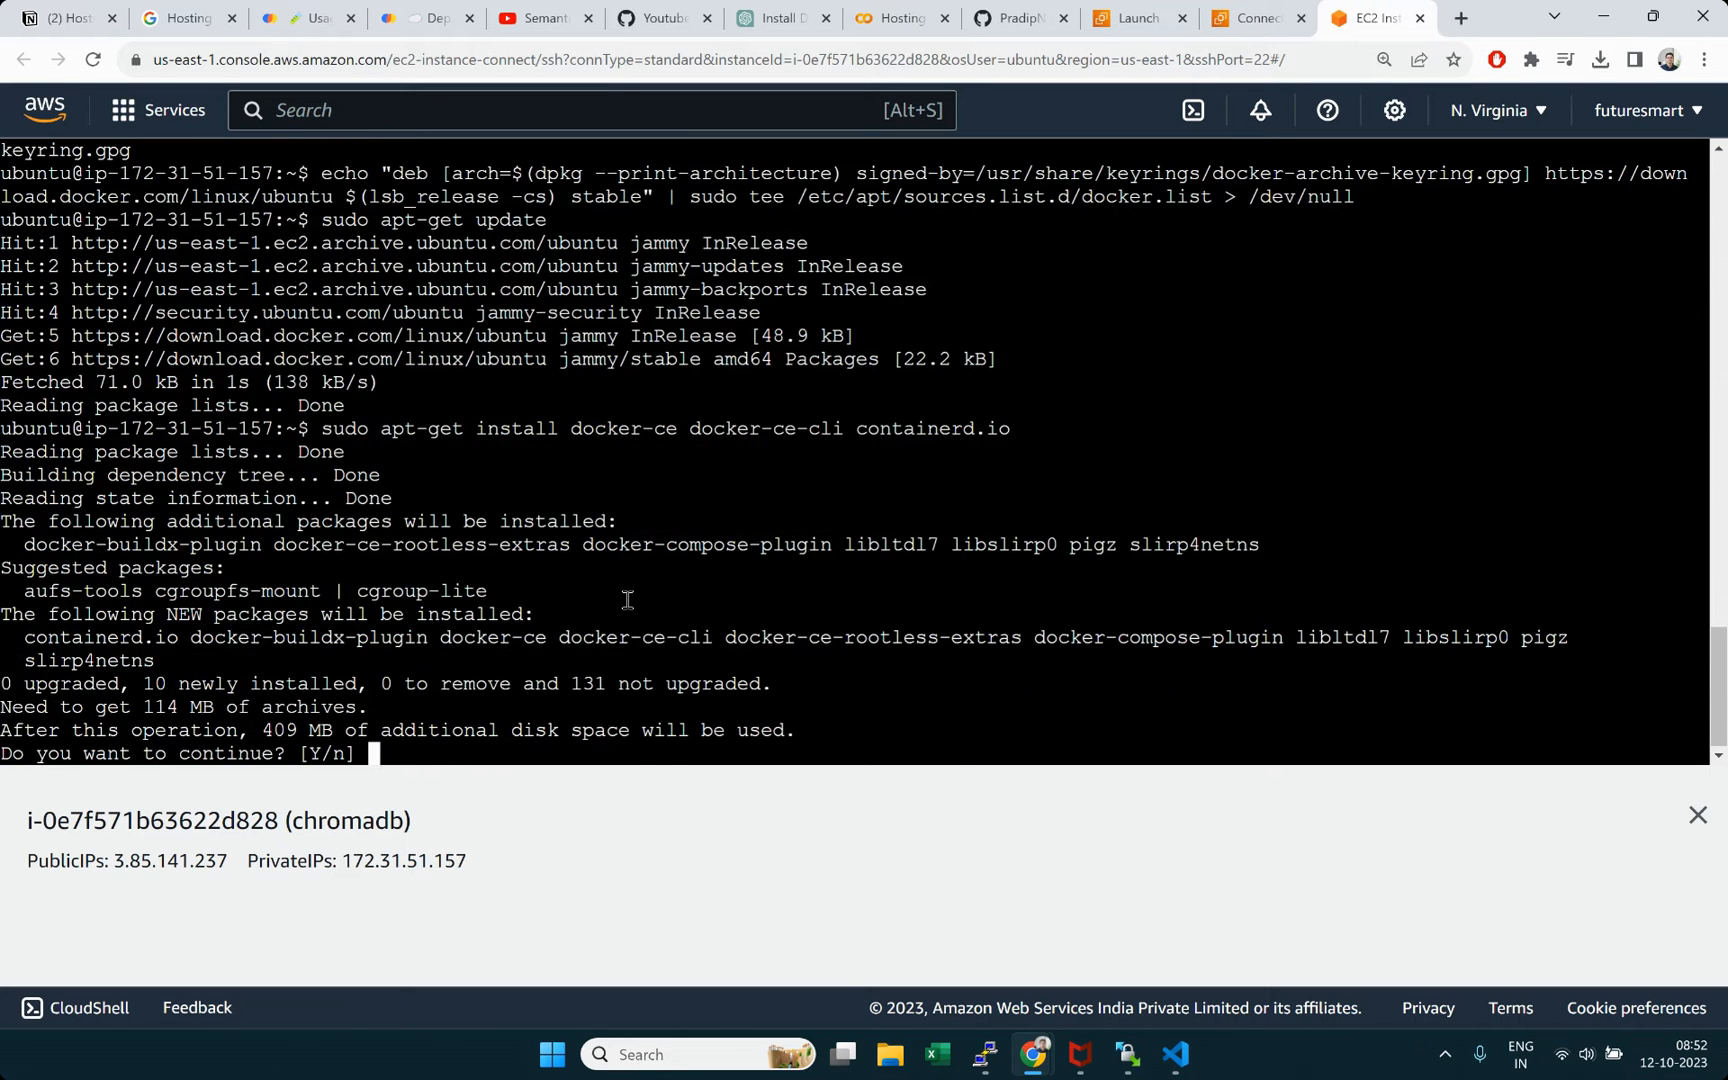
type("Y")
key("Return")
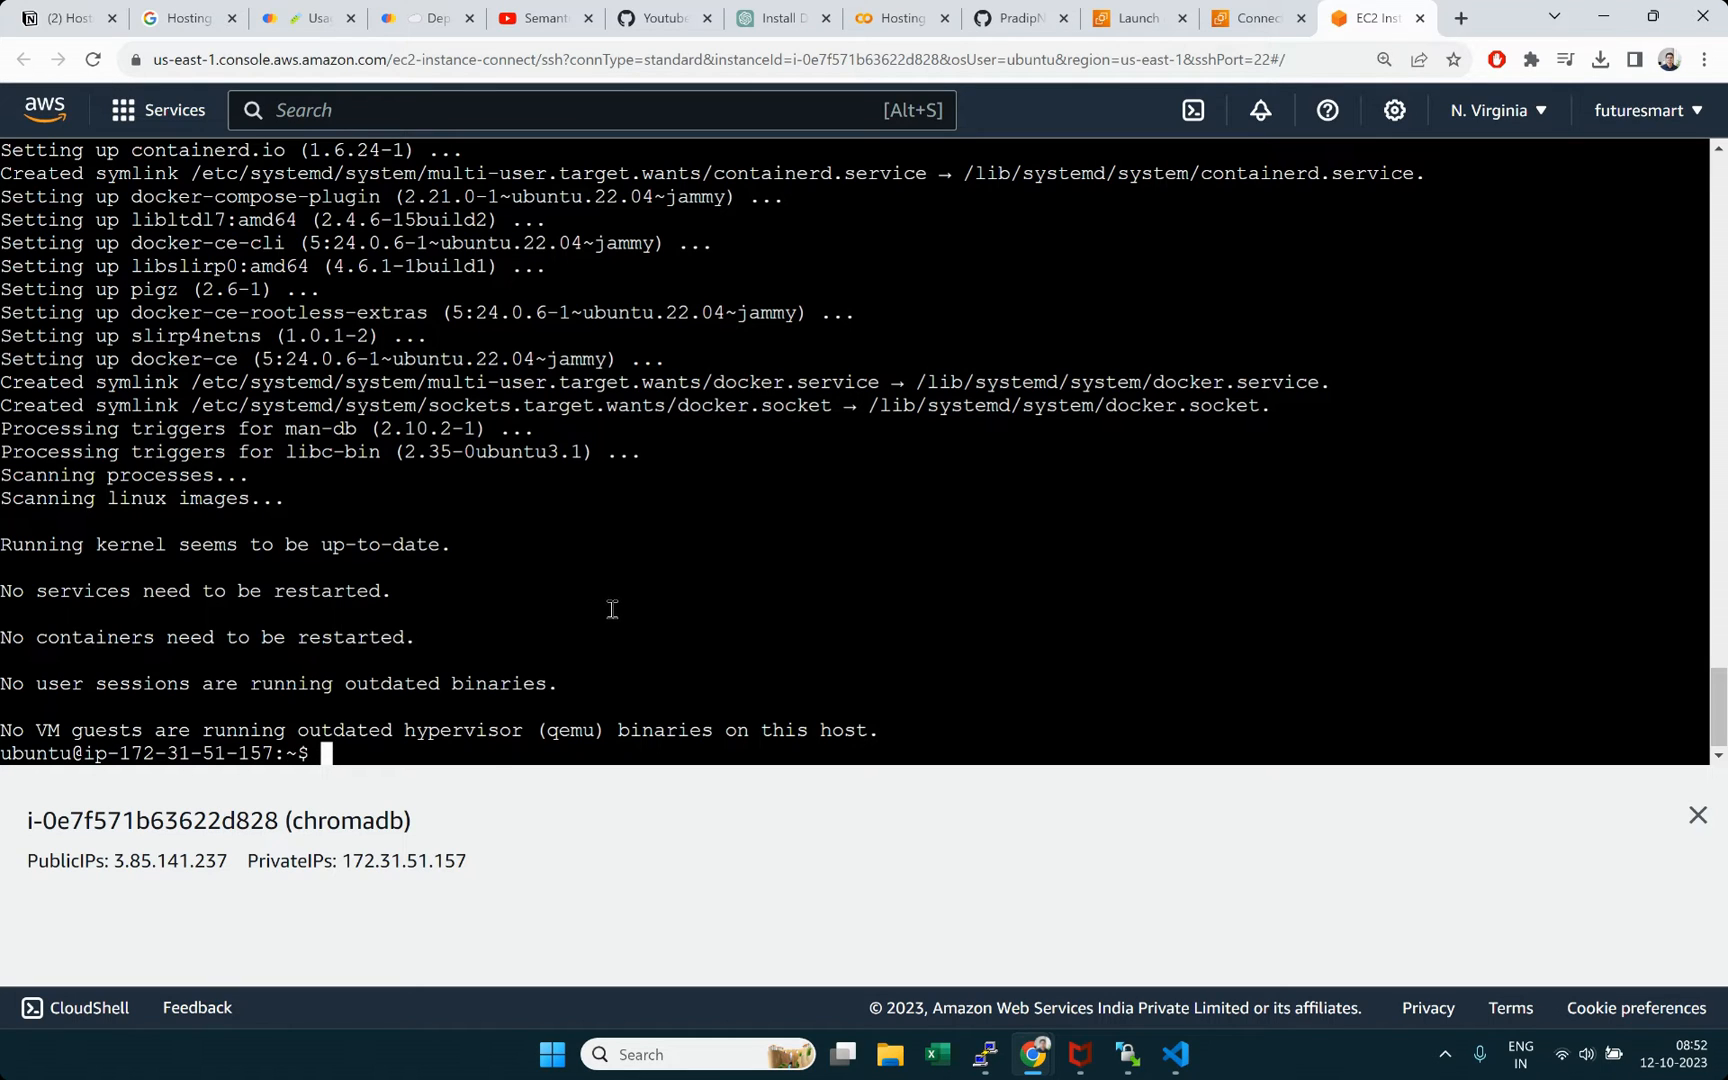
type("clear")
key("Return")
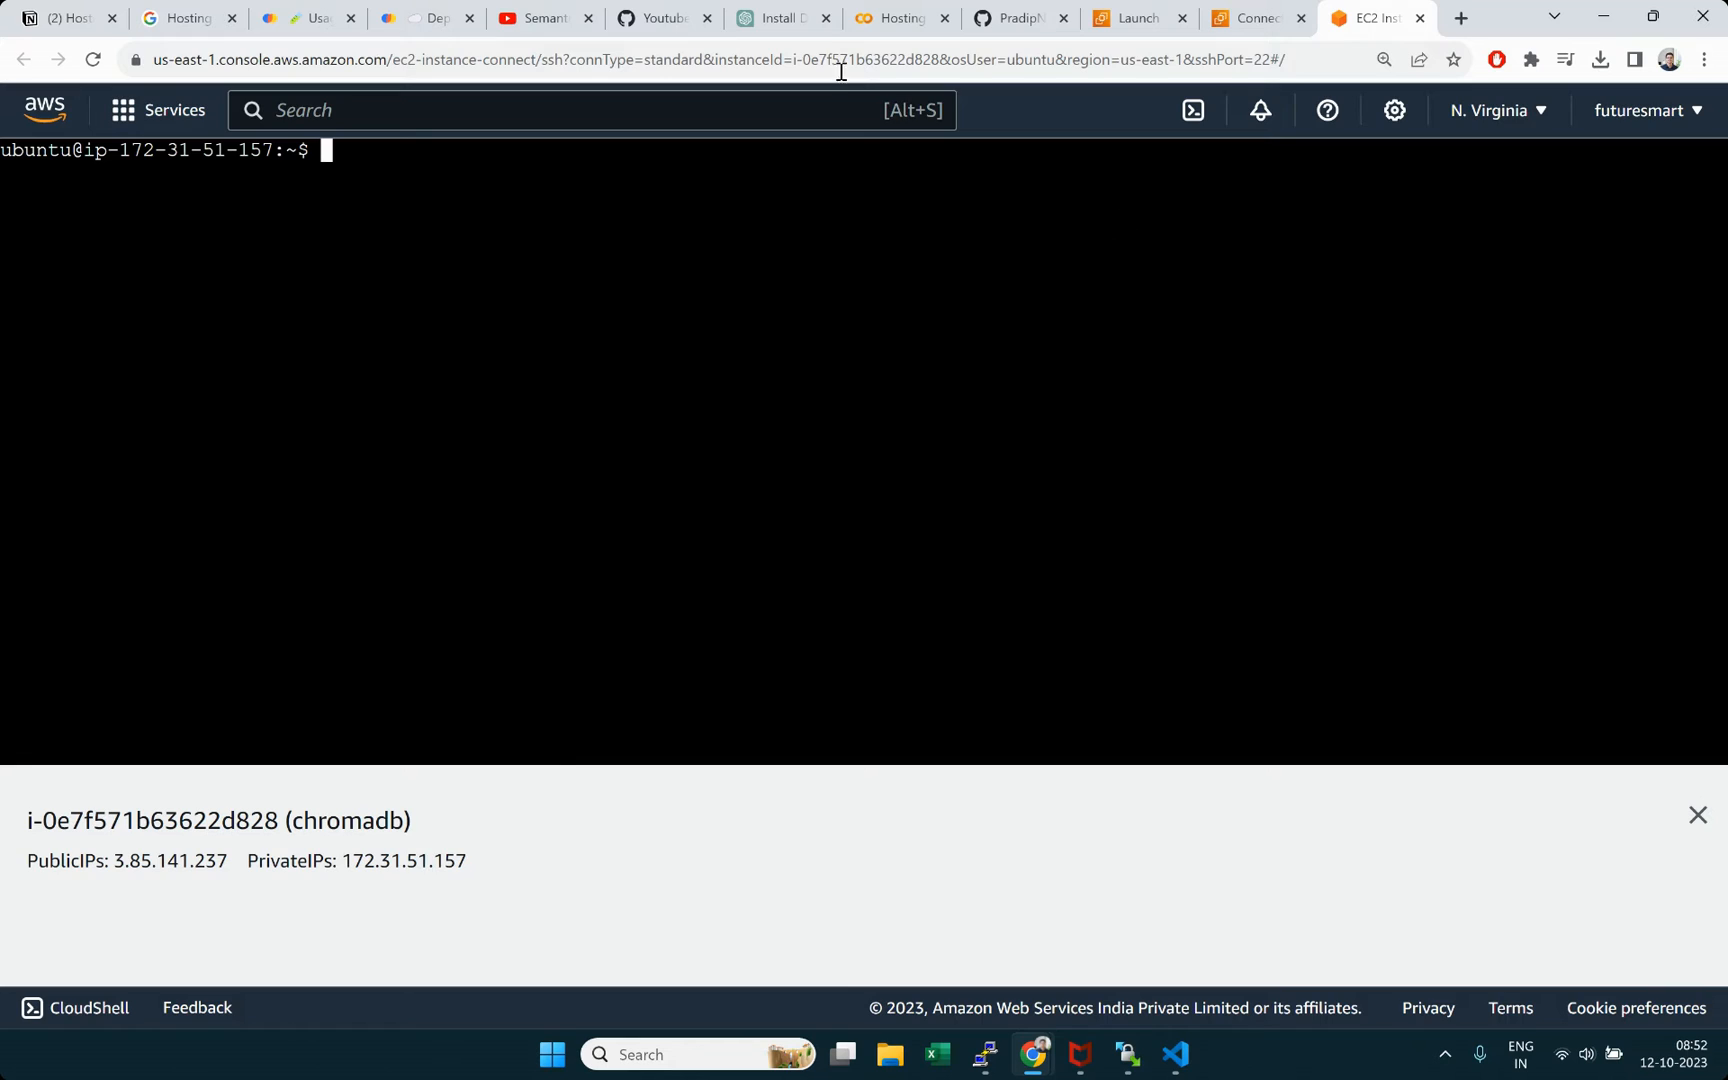
Step: Copy docker --version from the guide's Verify Installation step and run it in the EC2 terminal to check the Docker installation
left_click(780, 18)
scroll(744, 430, "down", 3)
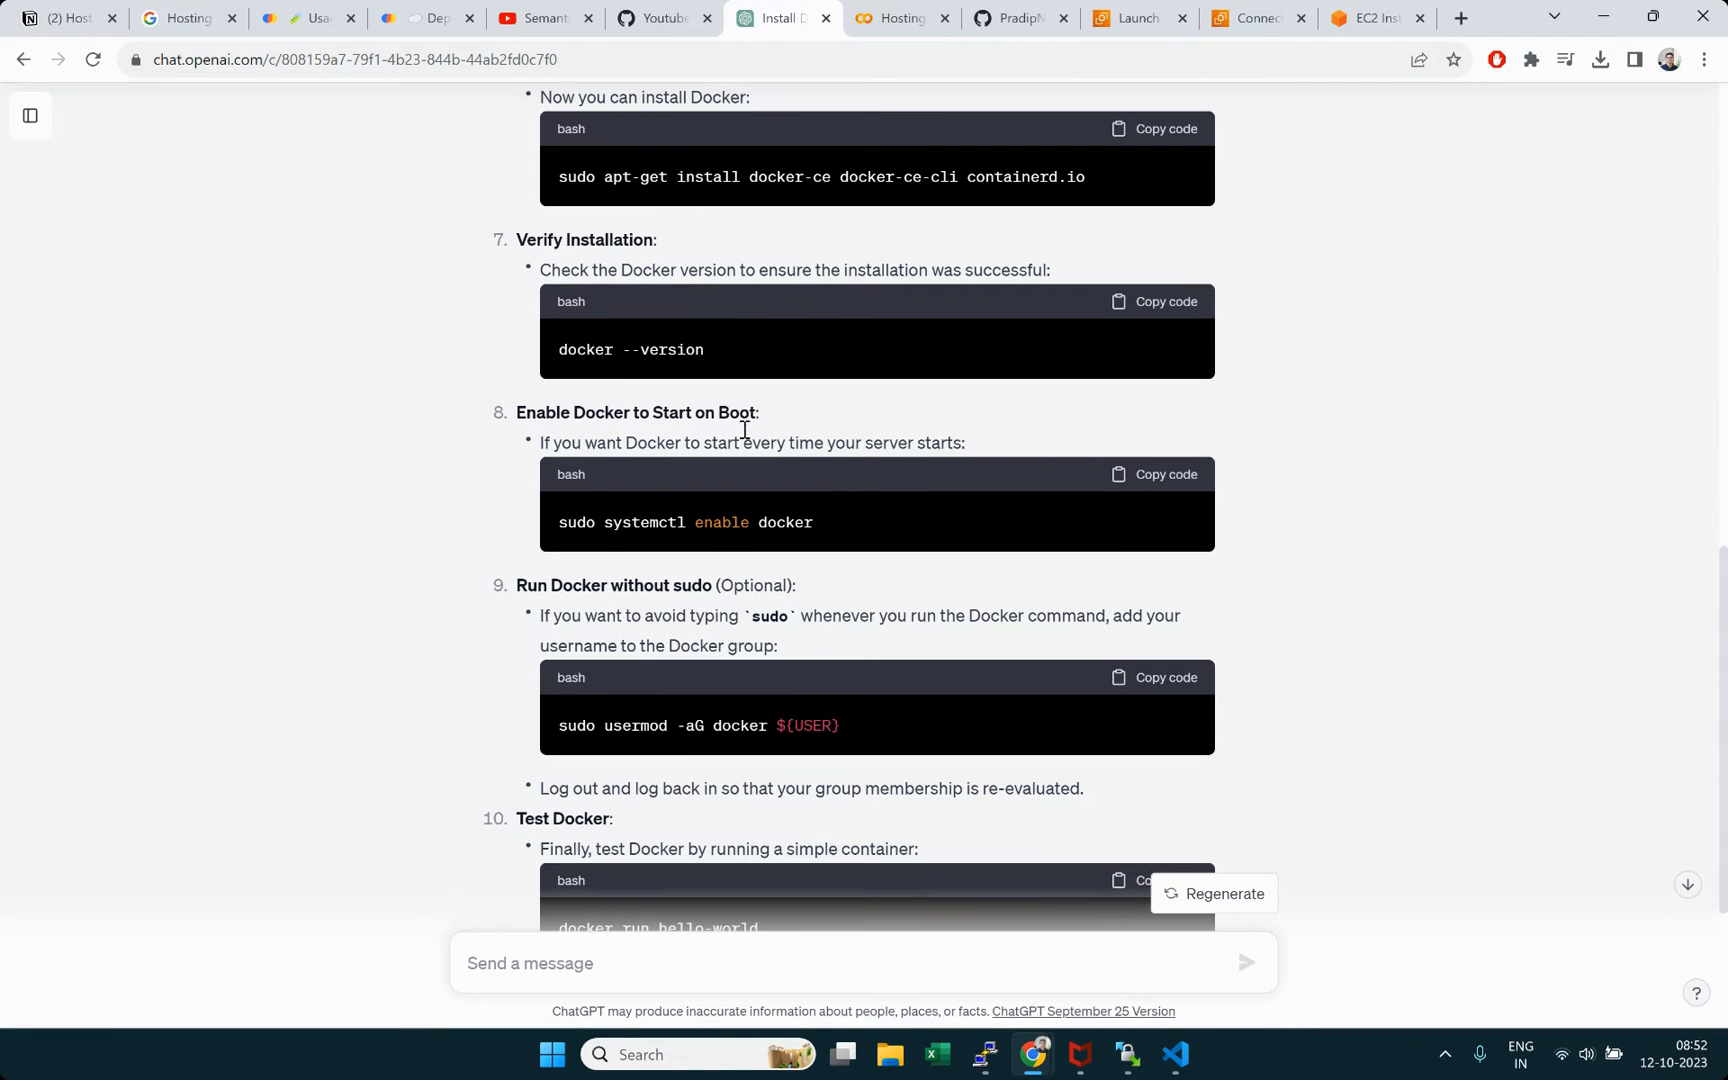
left_click_drag(767, 178, 995, 178)
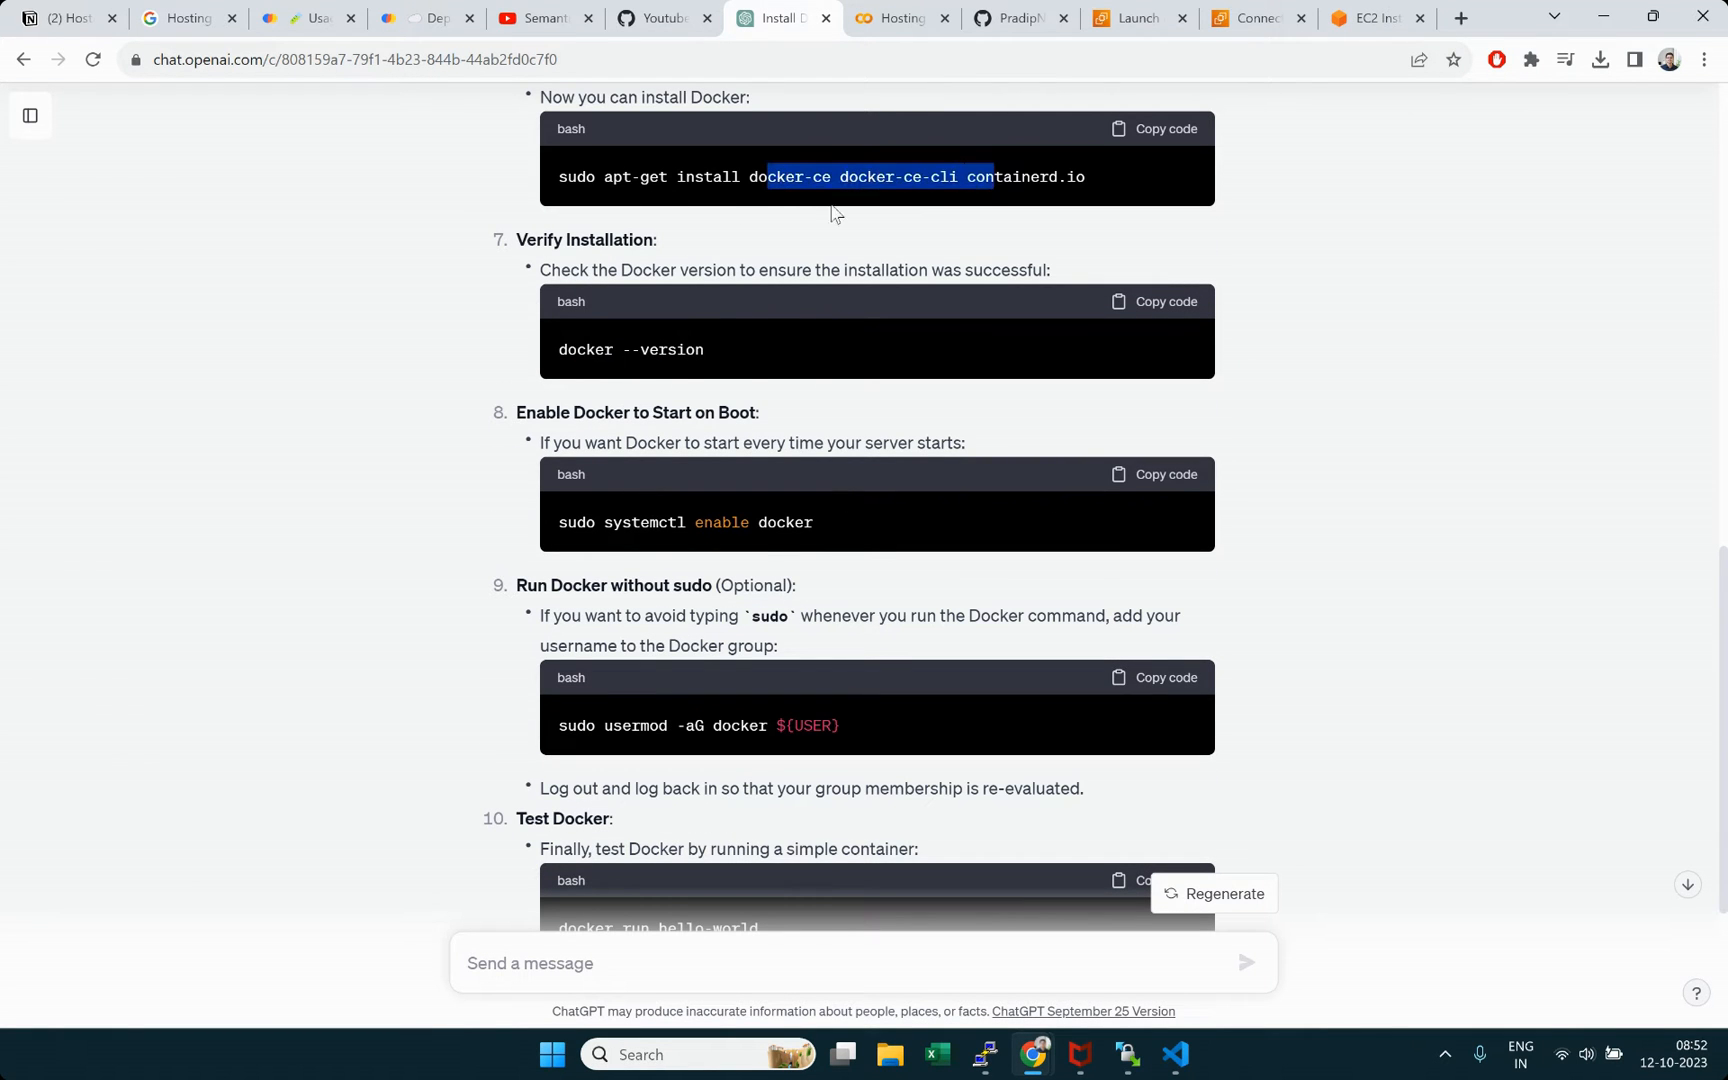
left_click(1176, 303)
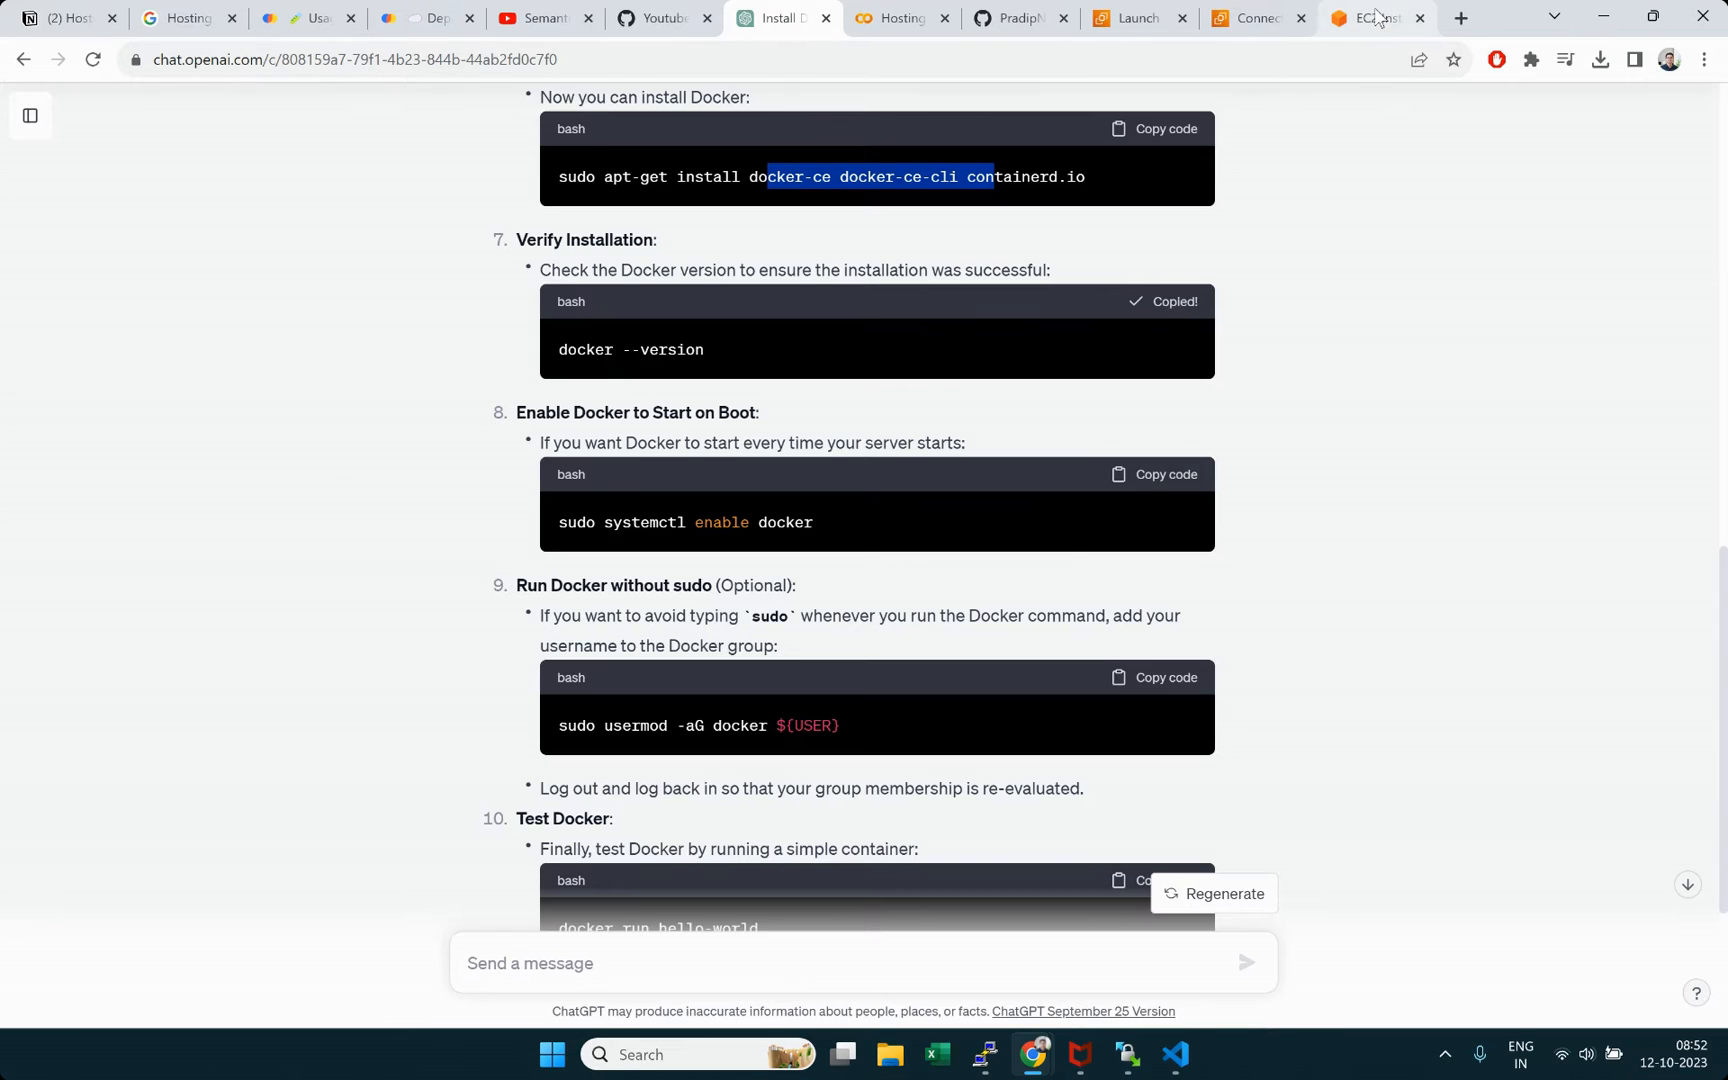
left_click(1380, 18)
right_click(529, 260)
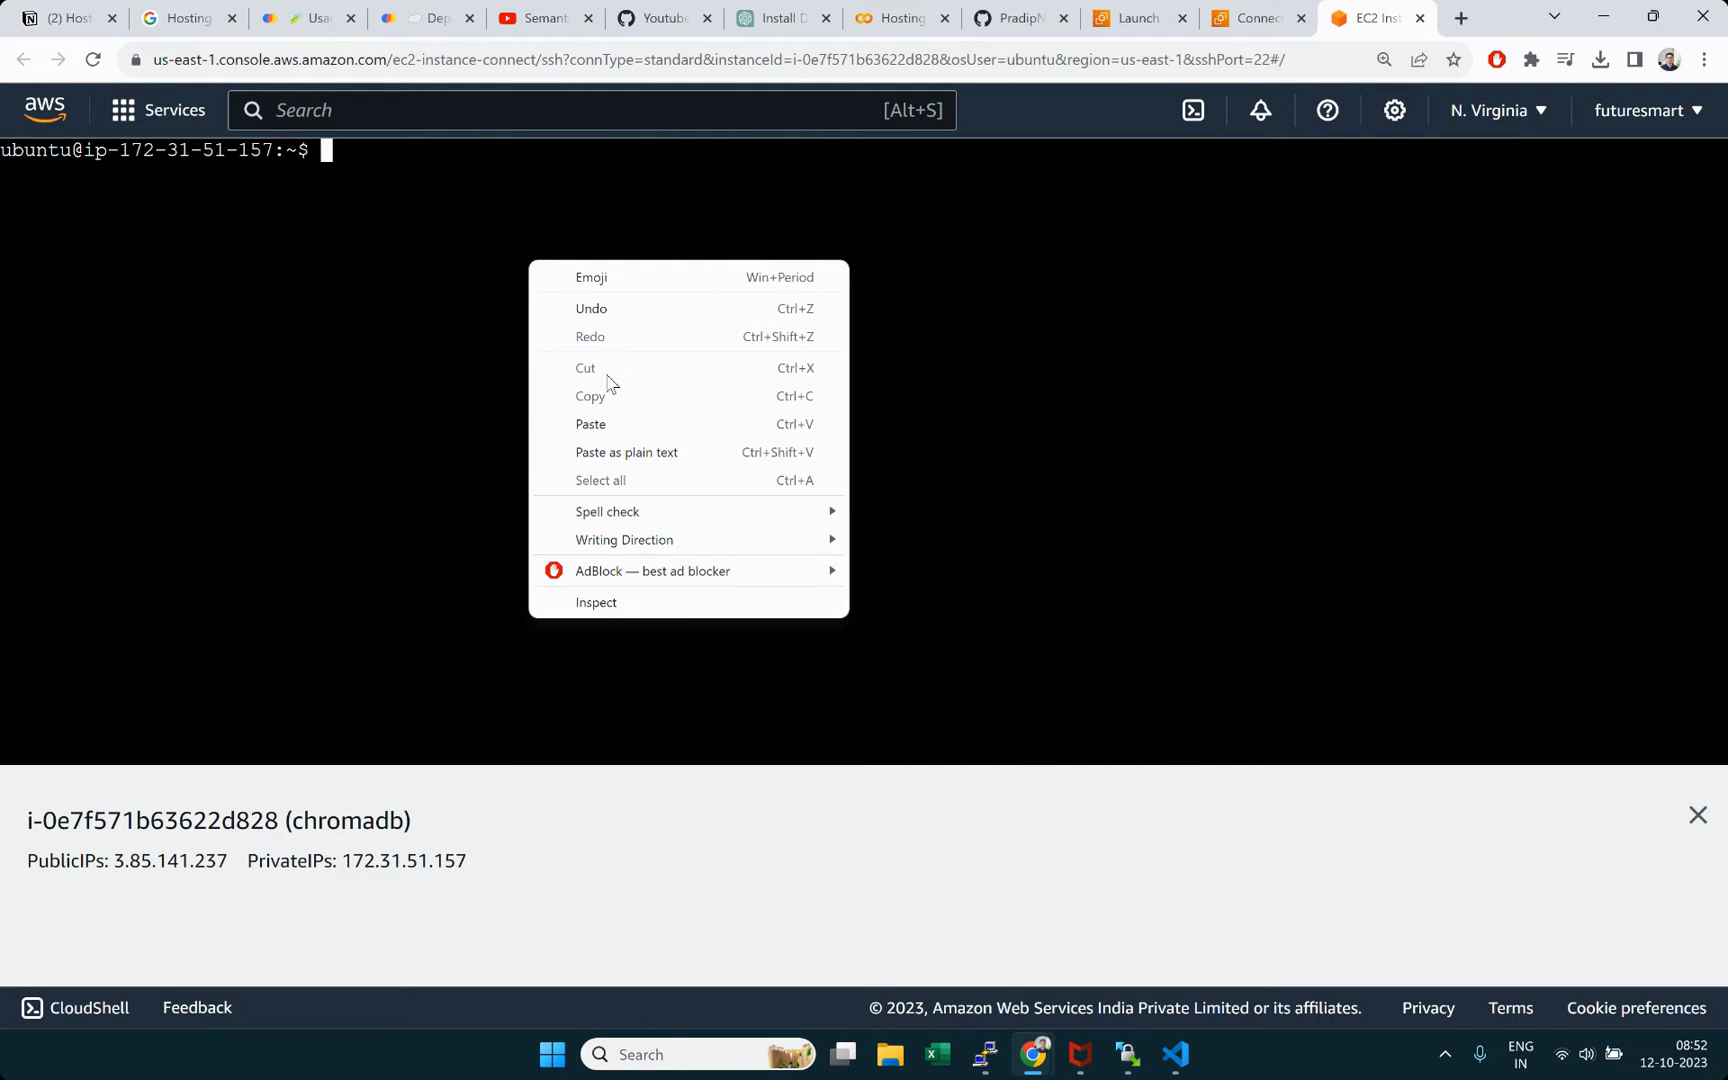
left_click(591, 424)
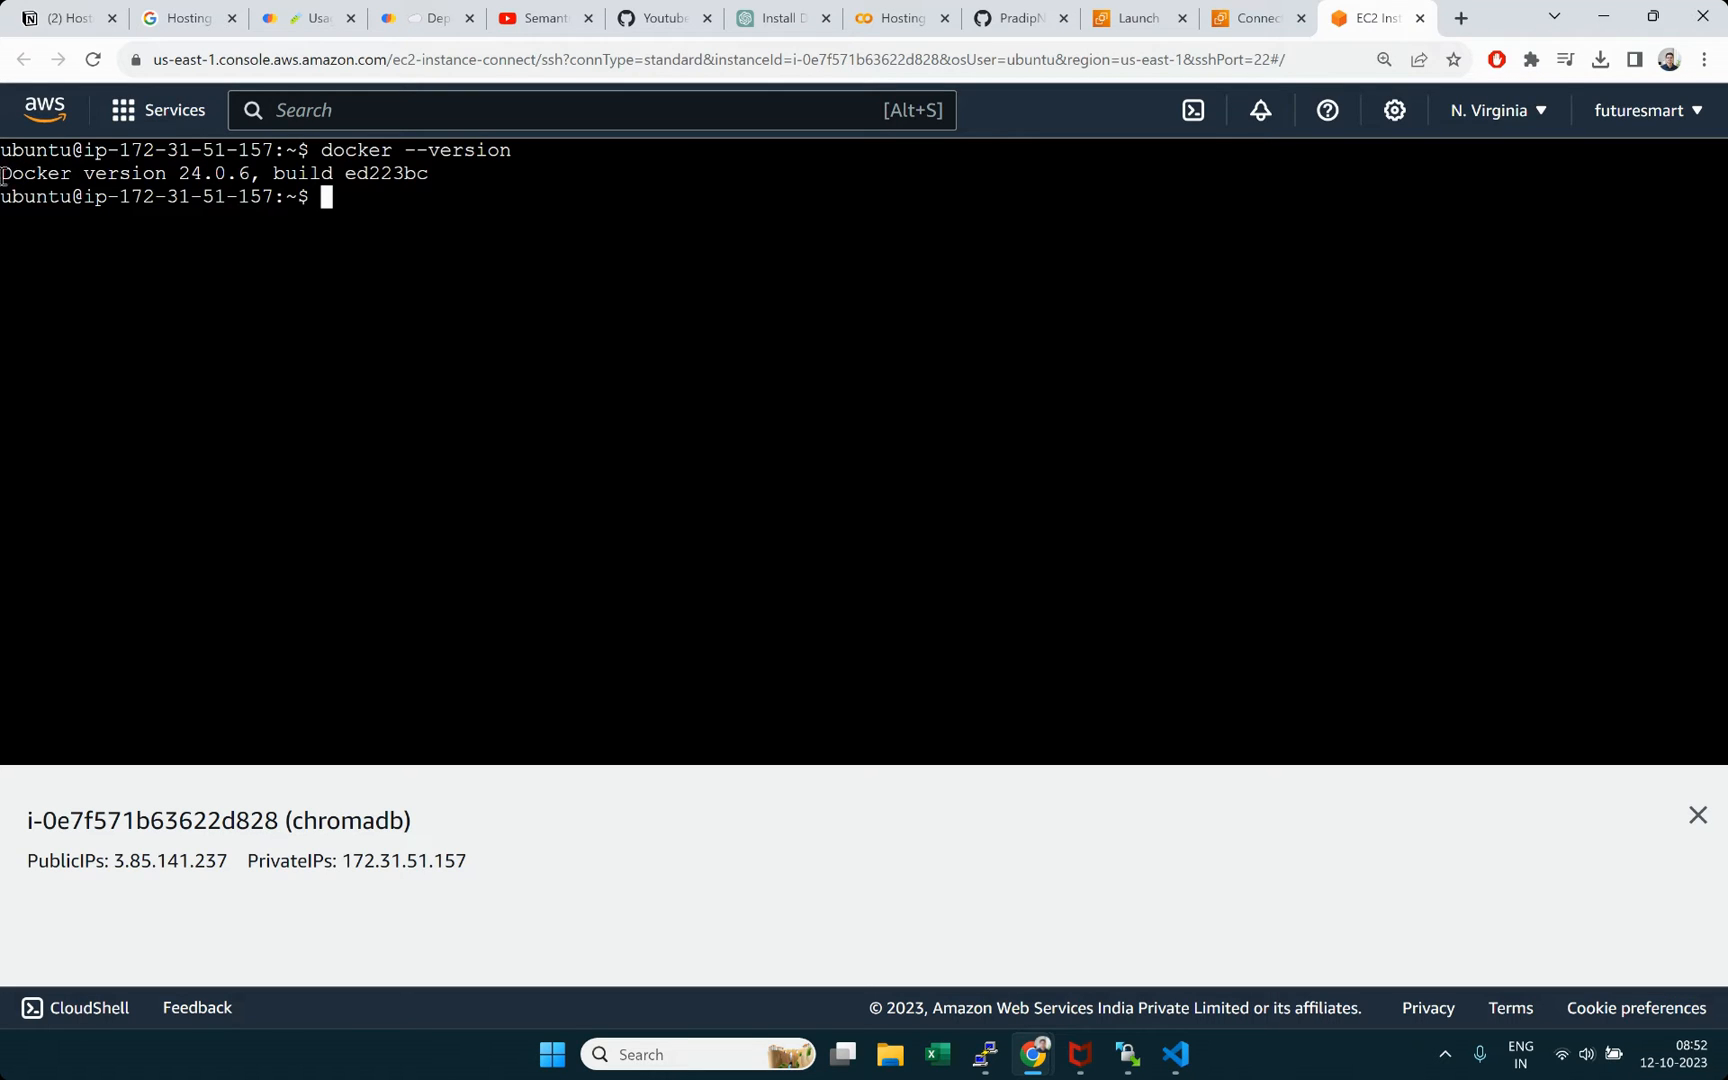
left_click_drag(3, 175, 440, 176)
left_click(401, 279)
Step: Copy docker pull chromadb/chroma from the Chroma Deployment docs and try to run it in the EC2 terminal
left_click(416, 19)
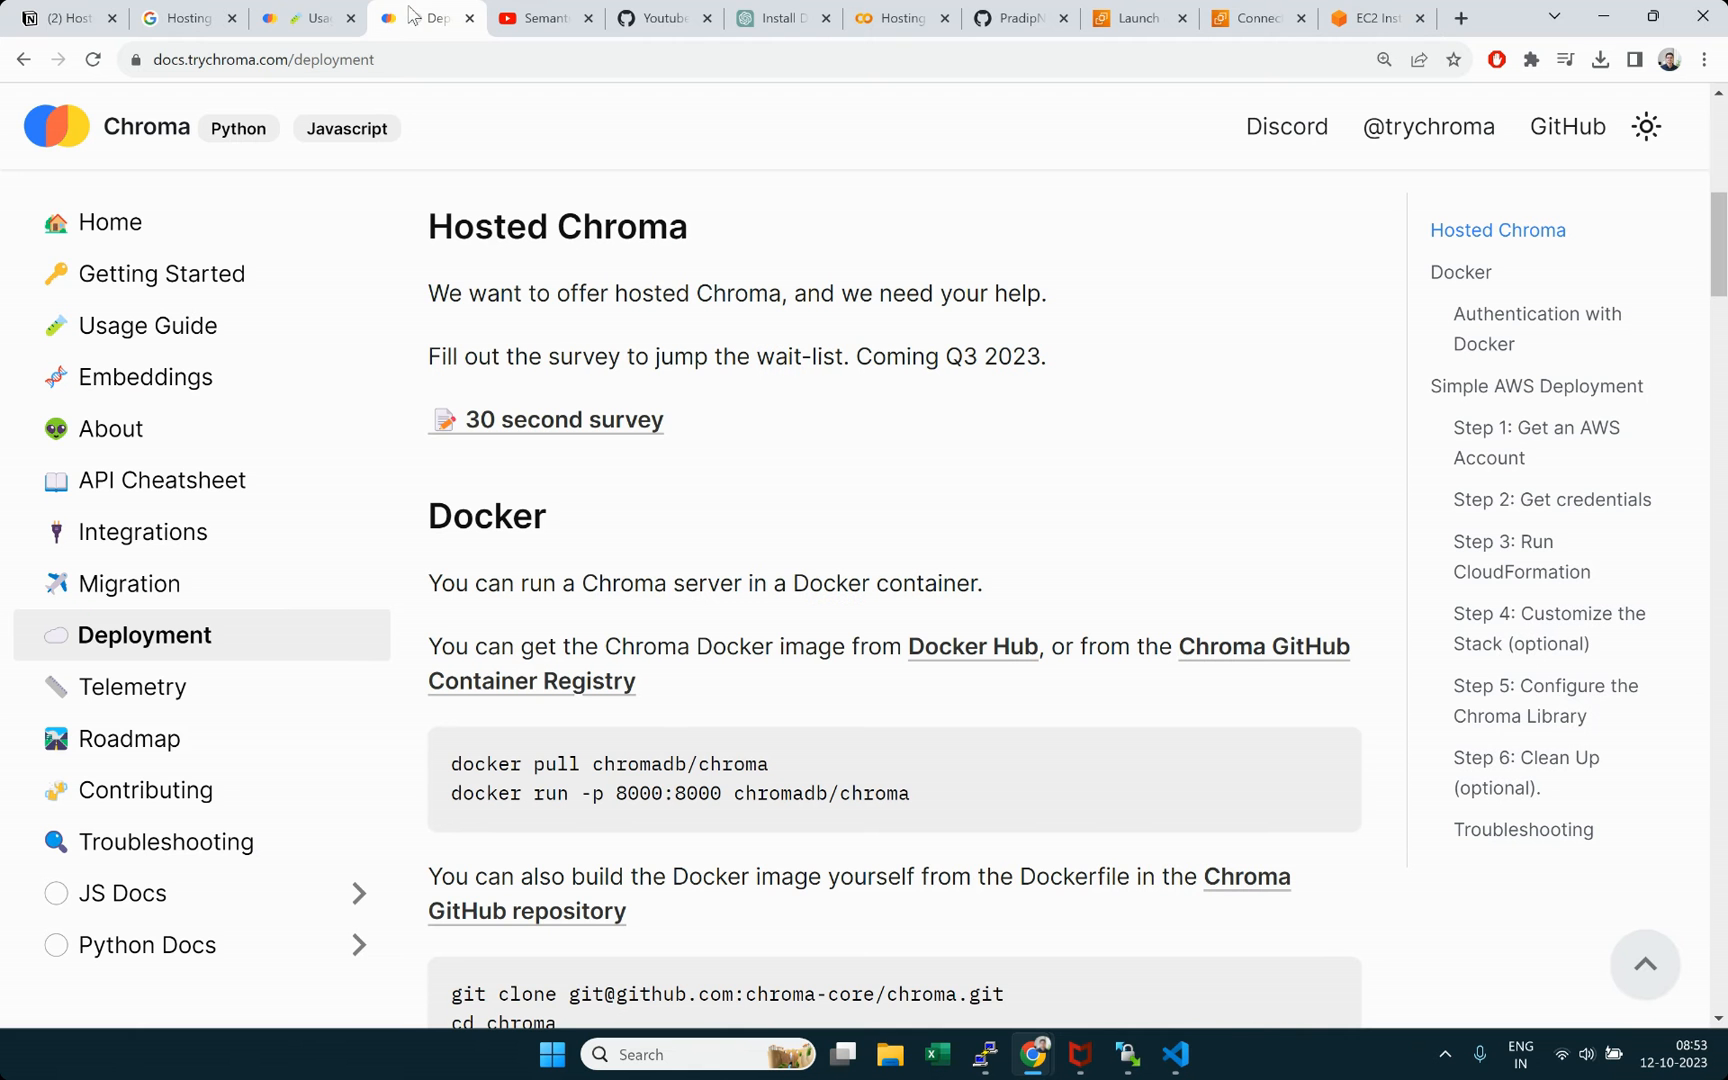
scroll(675, 625, "down", 3)
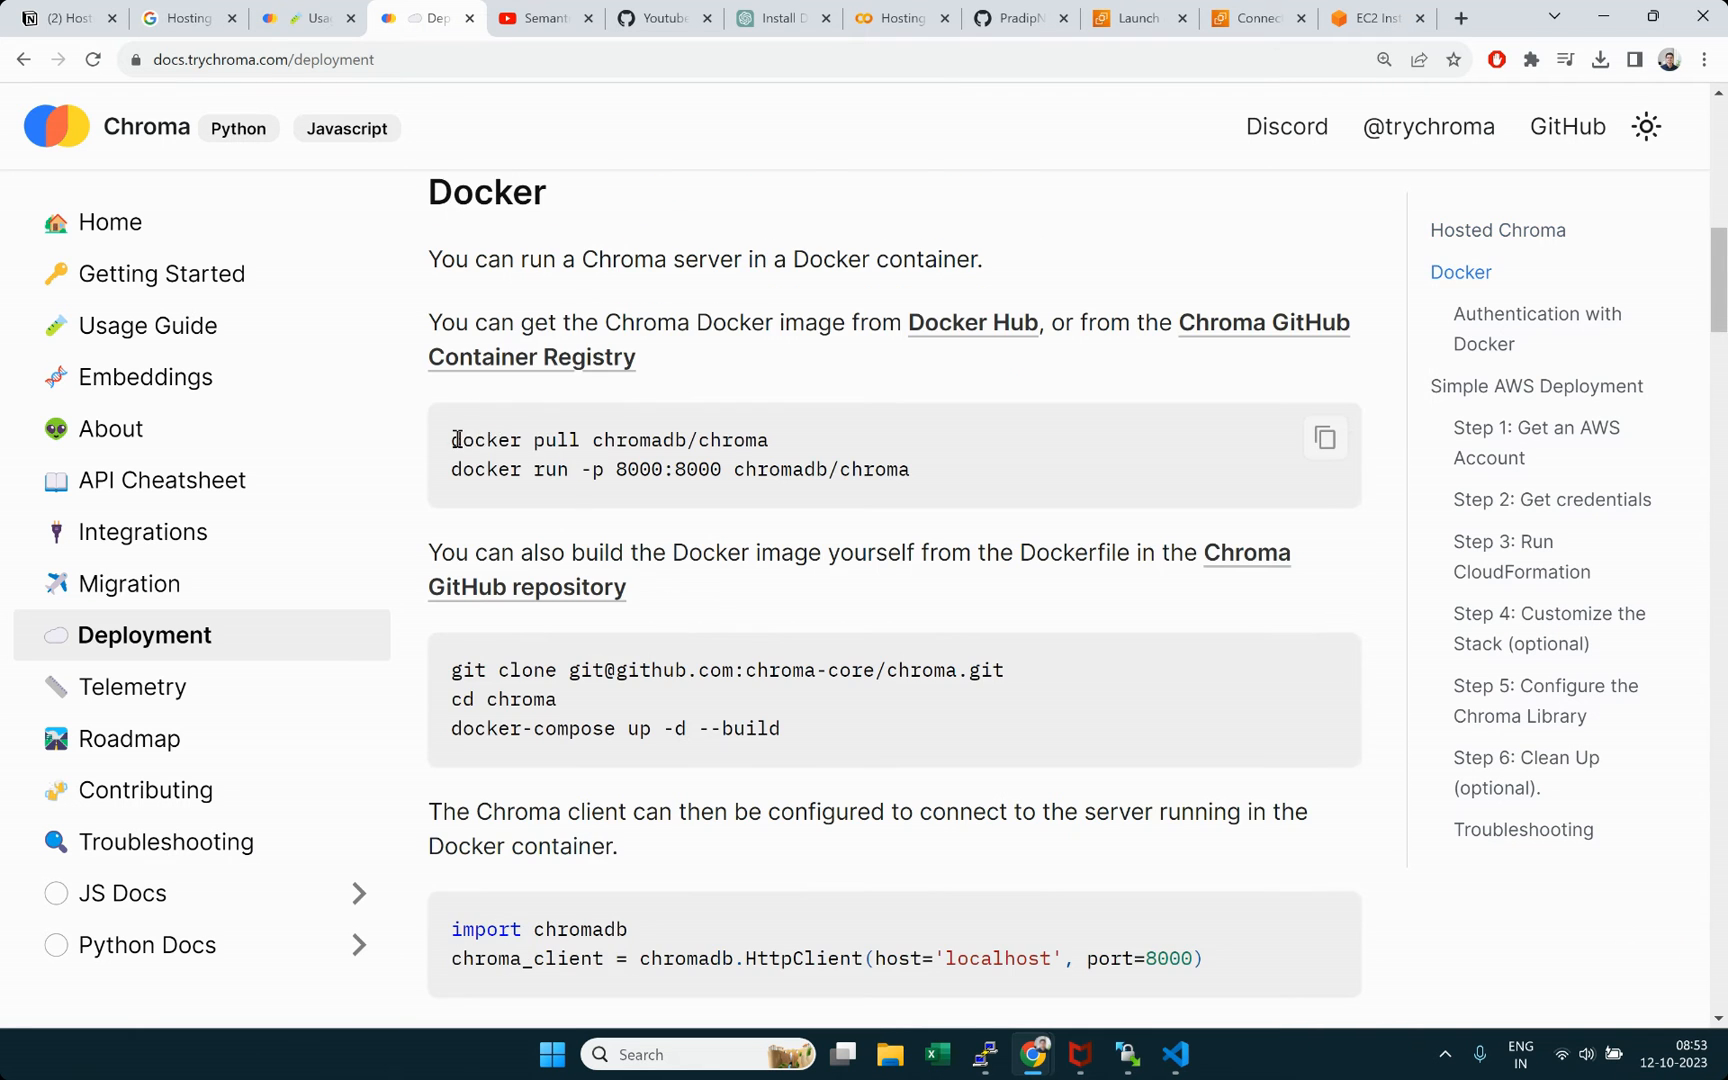
left_click_drag(455, 440, 790, 443)
right_click(785, 448)
left_click(778, 457)
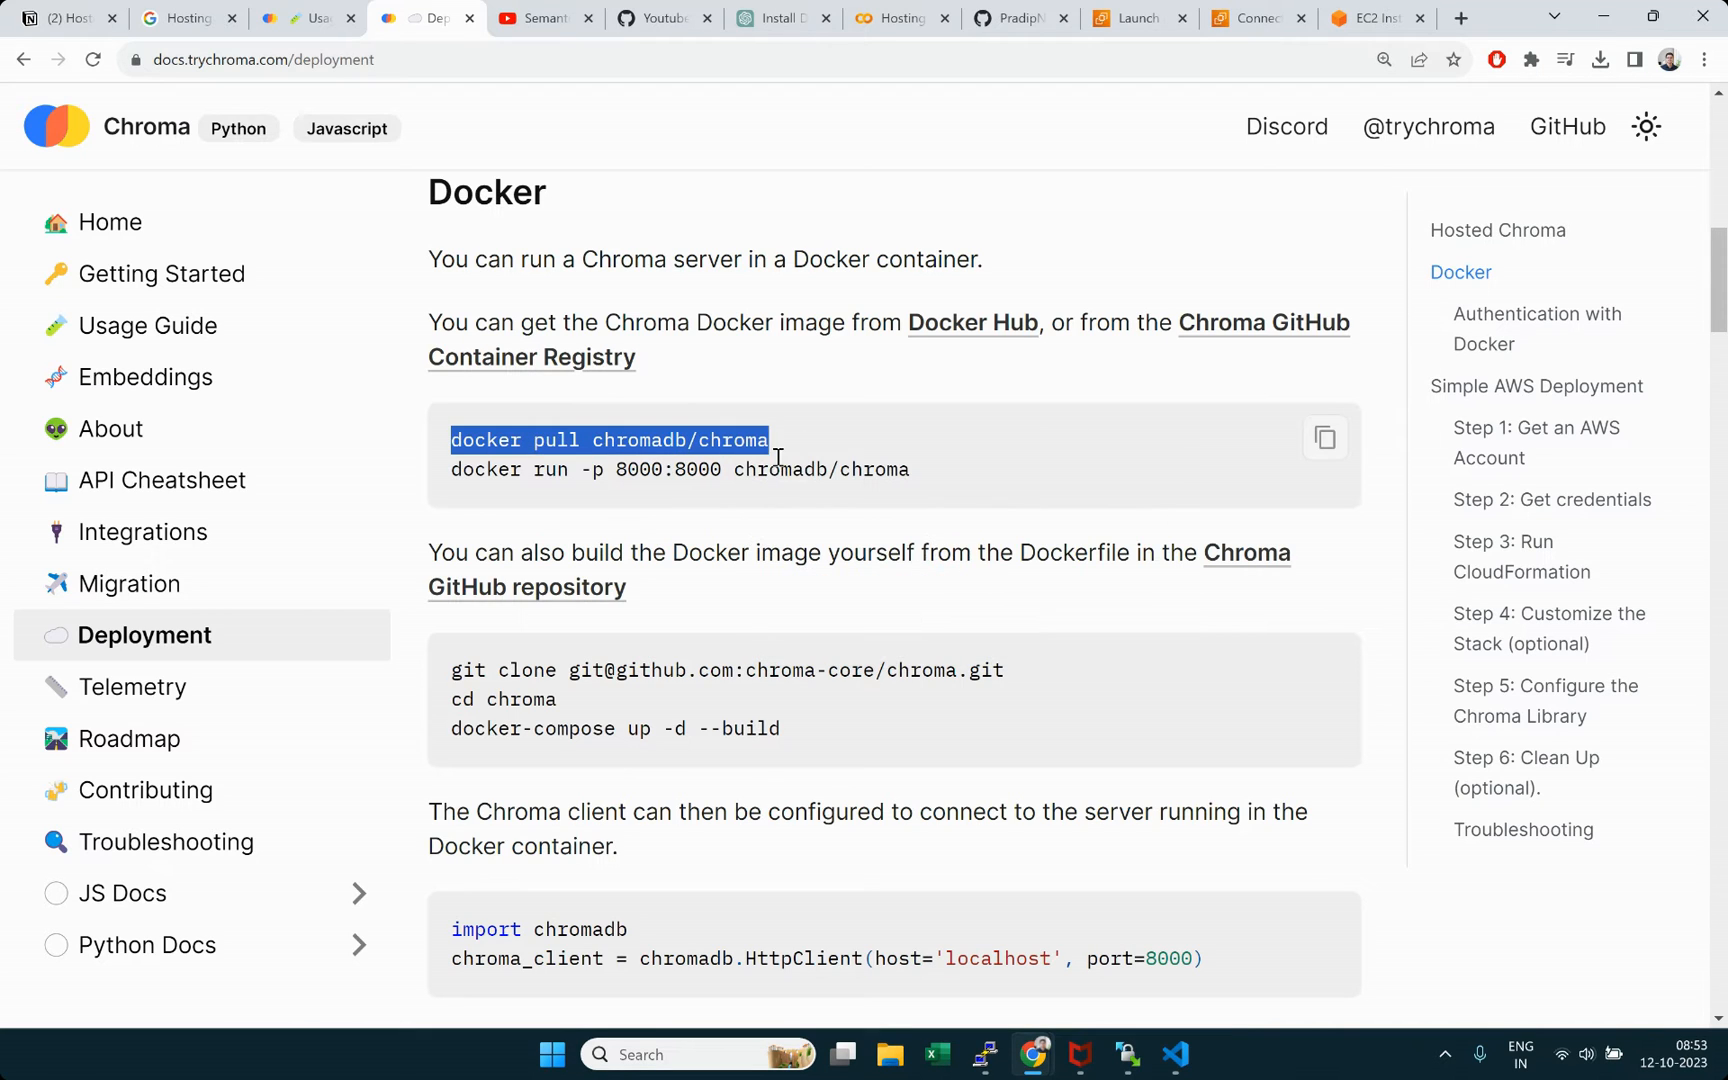
left_click(1375, 12)
right_click(440, 253)
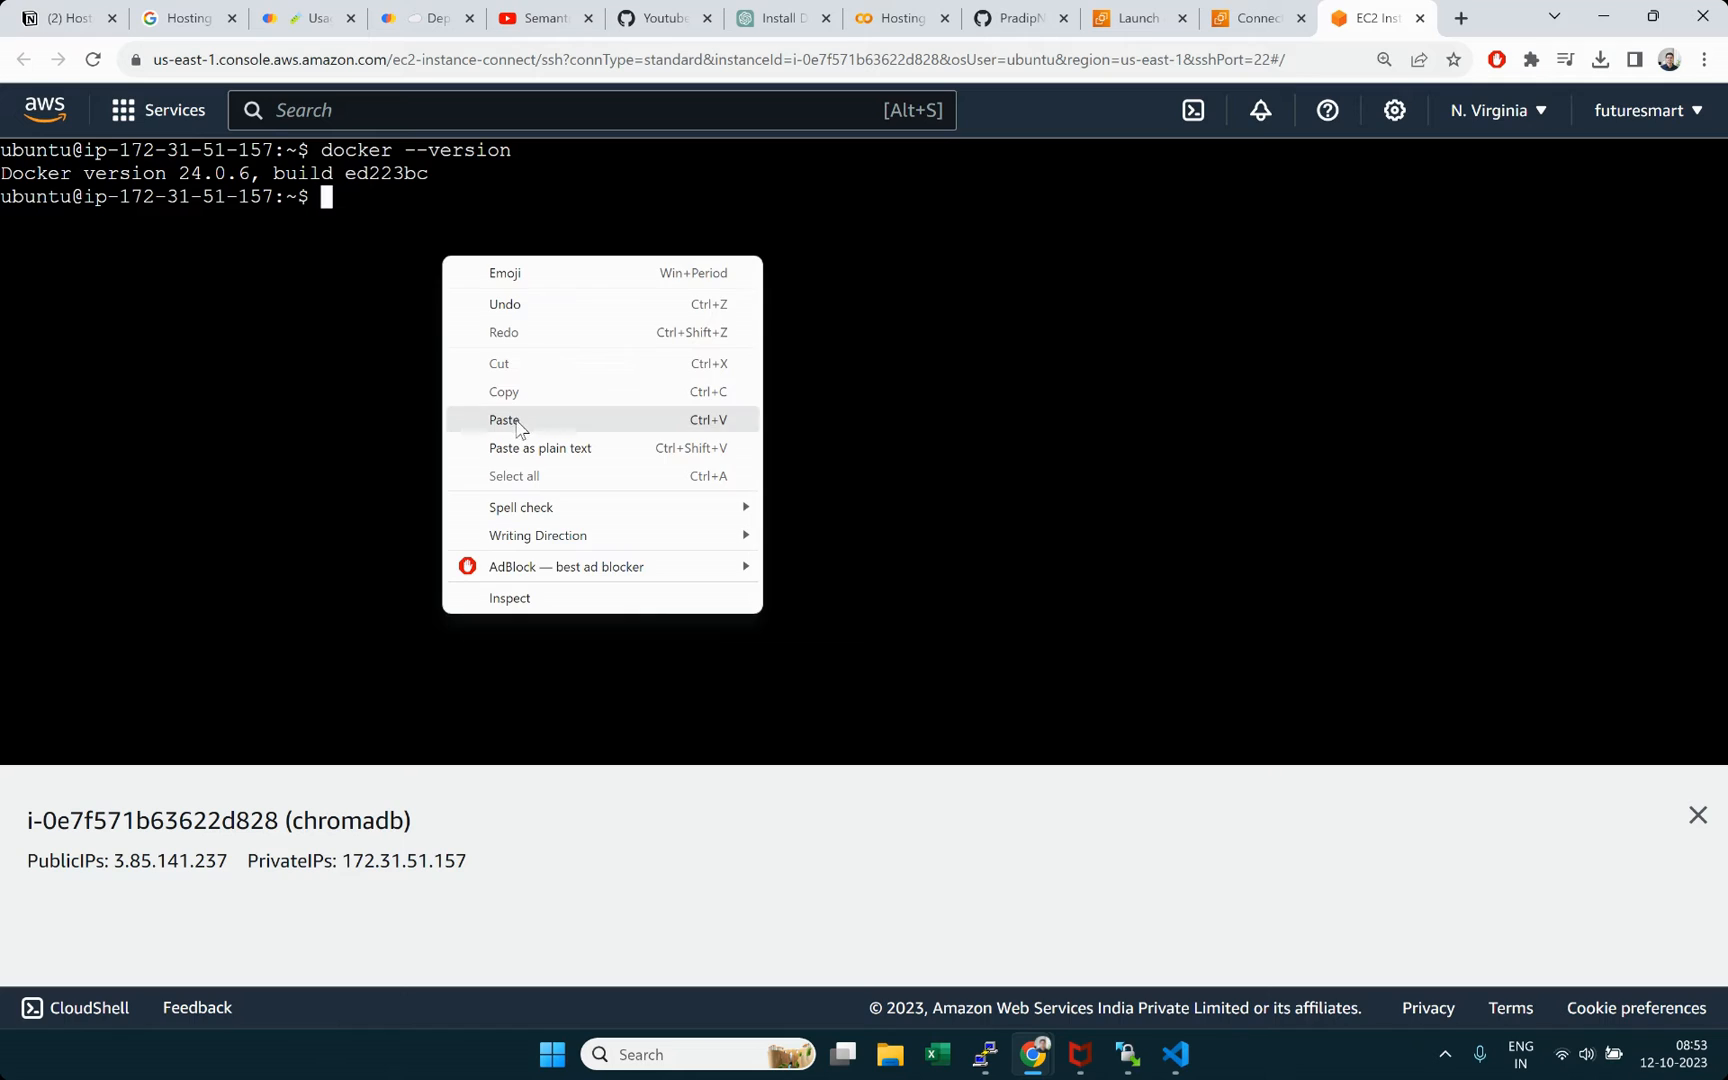
left_click(517, 423)
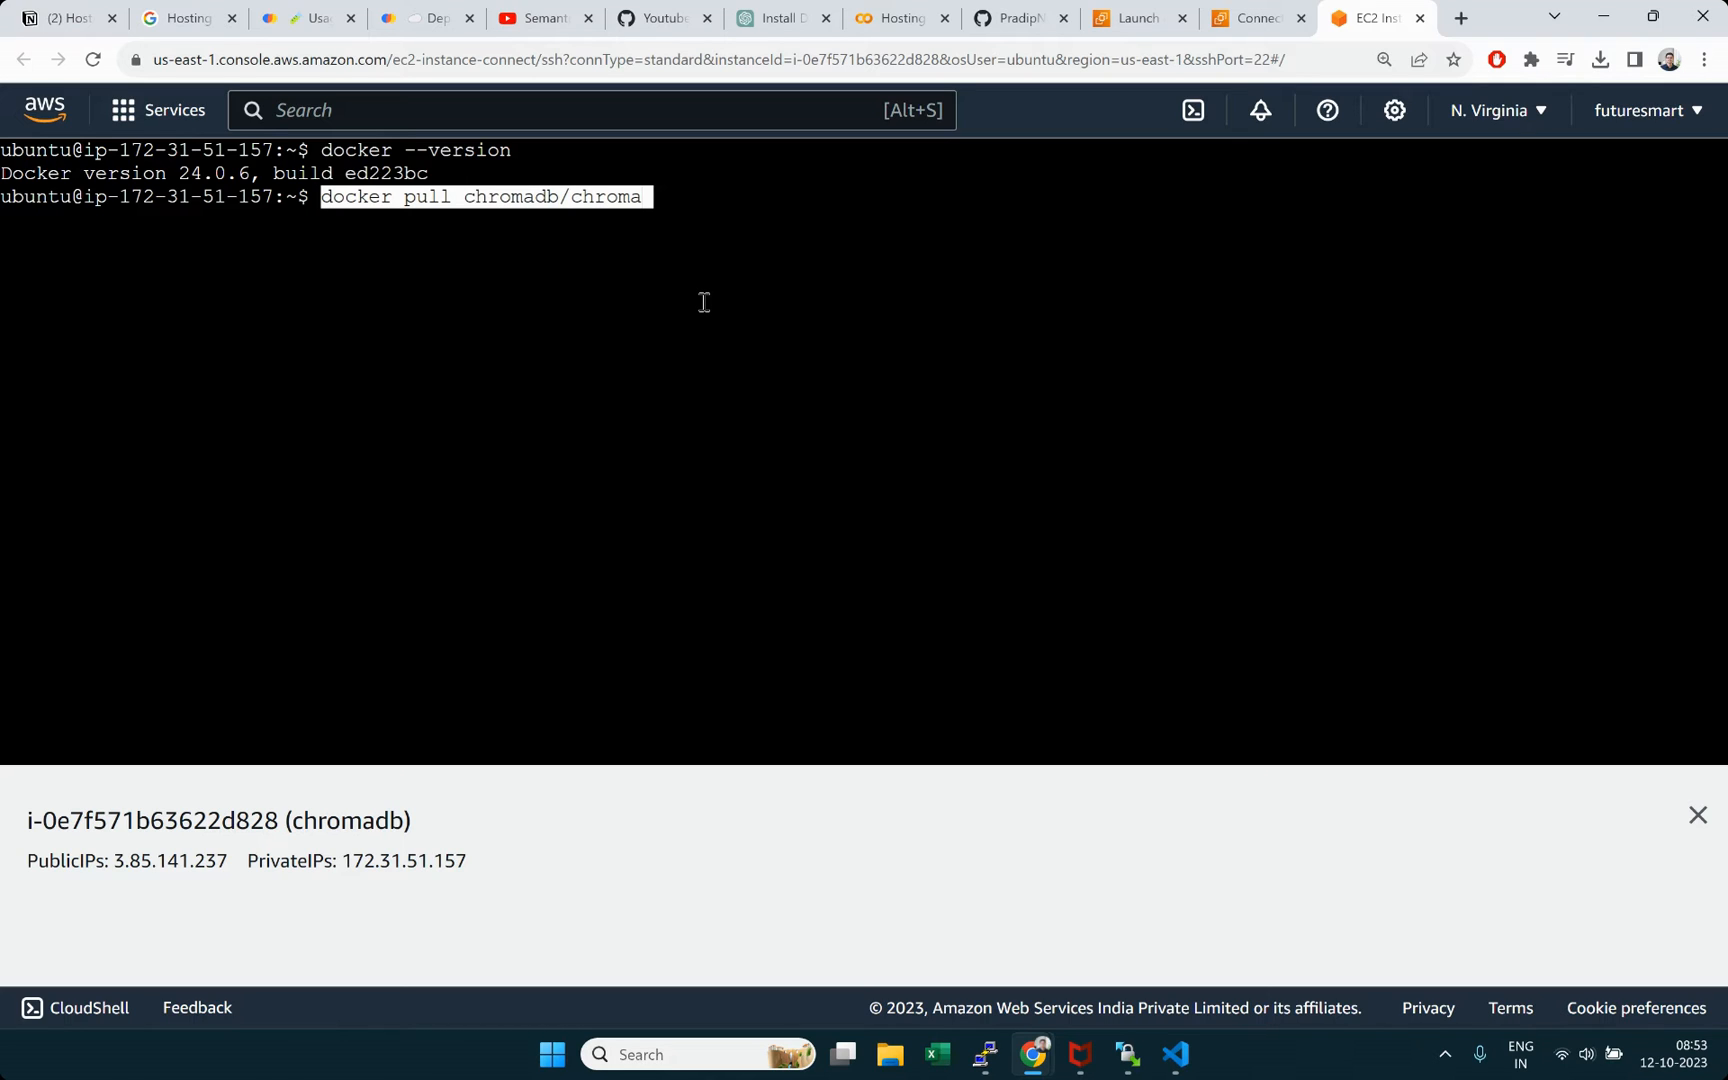
key("Return")
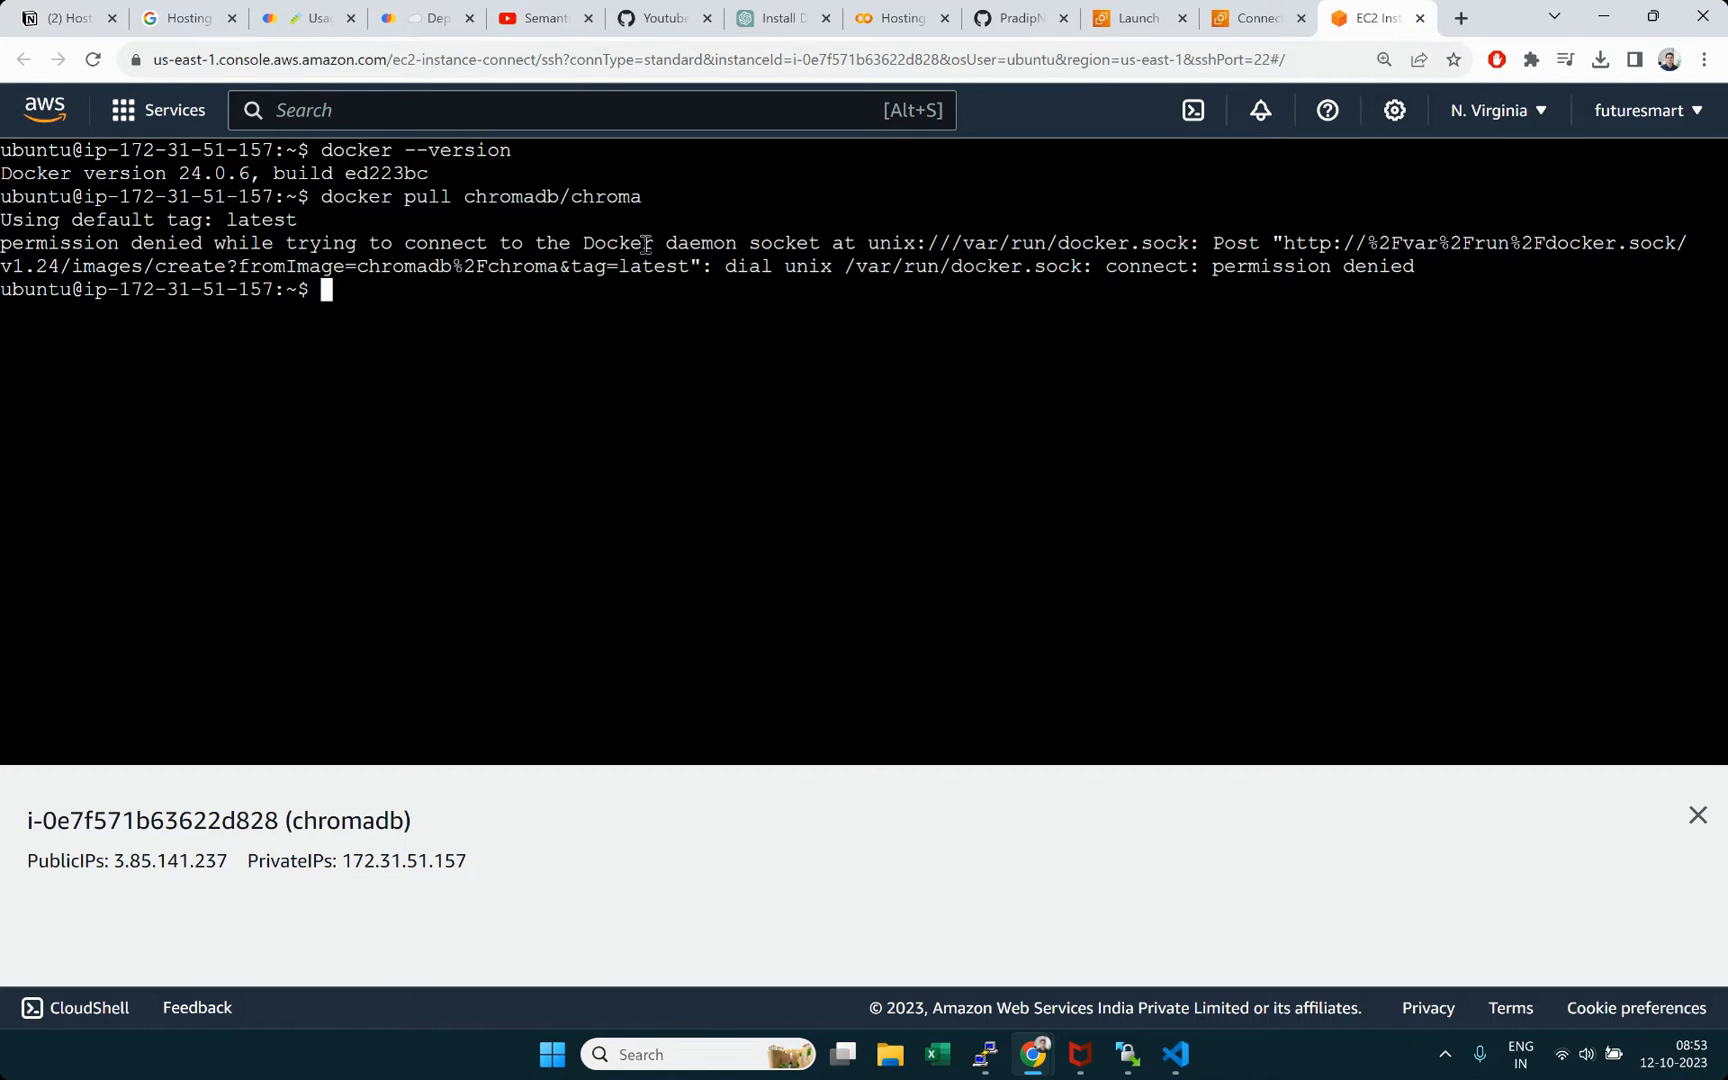
Step: Rerun the image pull with elevated rights as sudo docker pull chromadb/chroma, and clear the terminal once it finishes
left_click_drag(658, 245, 960, 244)
left_click(980, 243)
left_click_drag(734, 265, 1390, 266)
left_click(1176, 417)
key("Up")
key("Left")
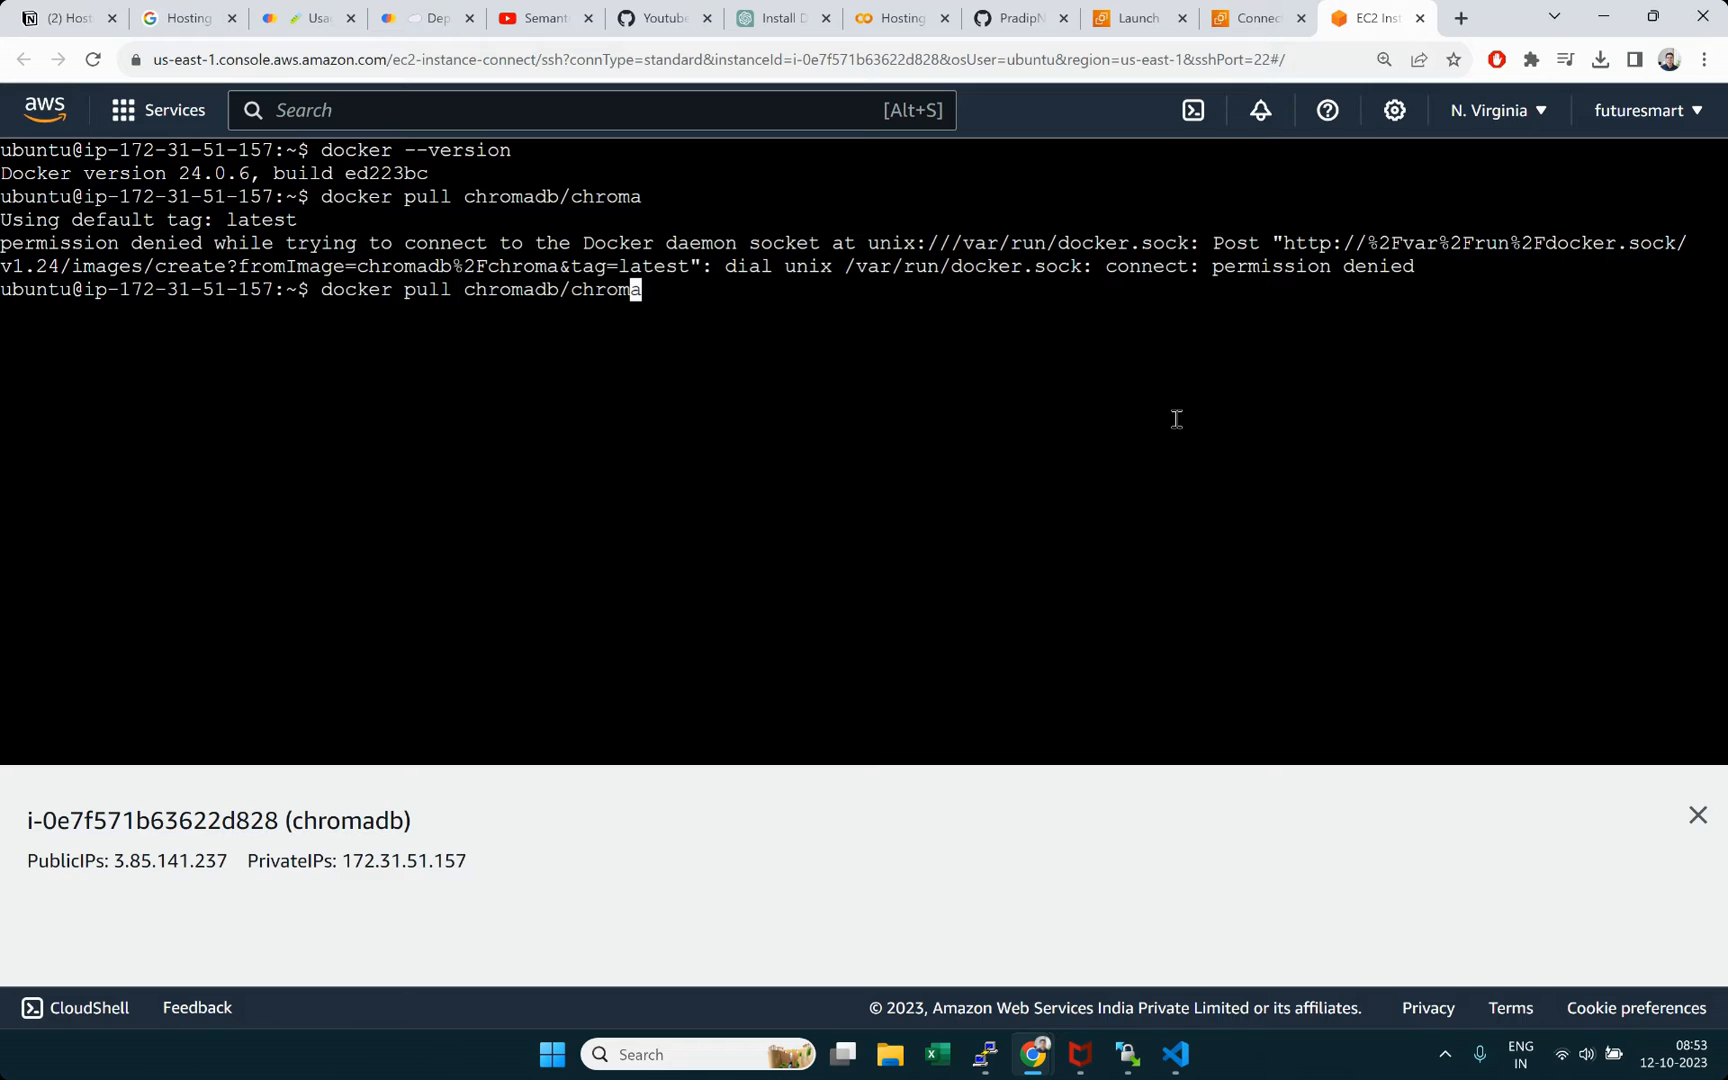
key("ctrl+Left")
key("ctrl+Left")
key("ctrl+Left")
key("ctrl+Left")
type("sudo")
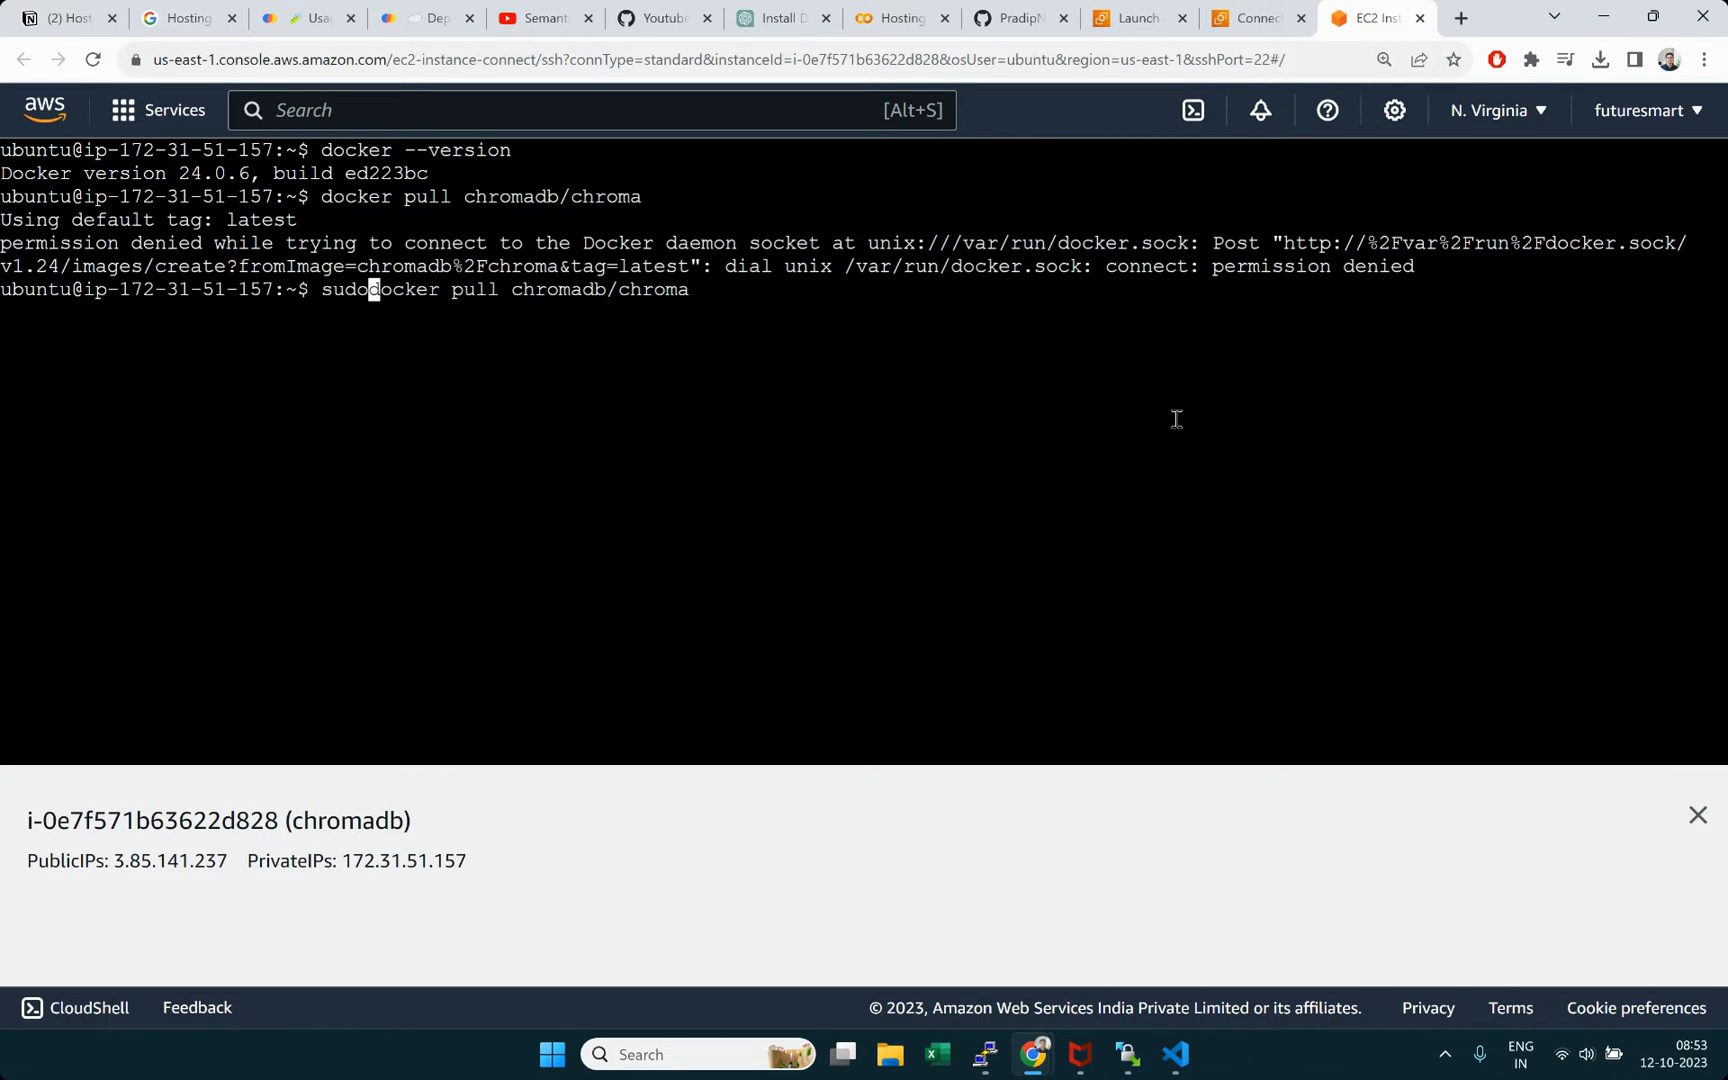
key("Return")
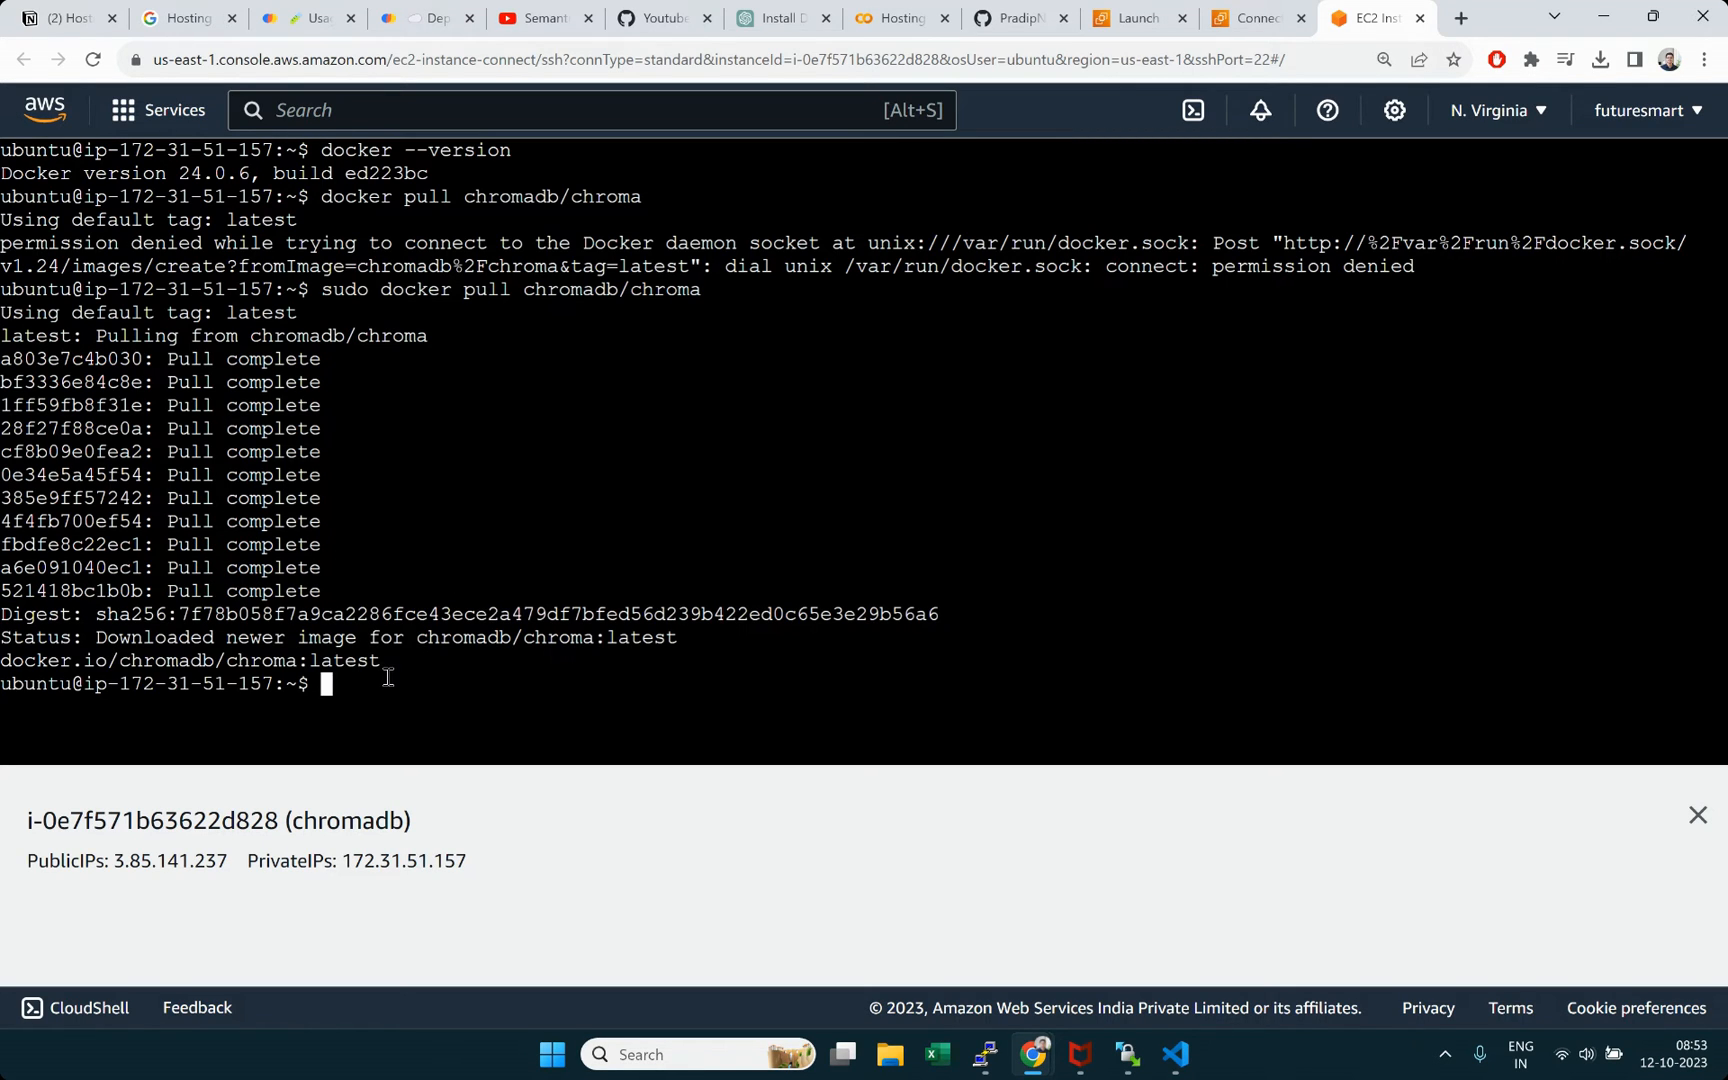
type("clear")
key("Return")
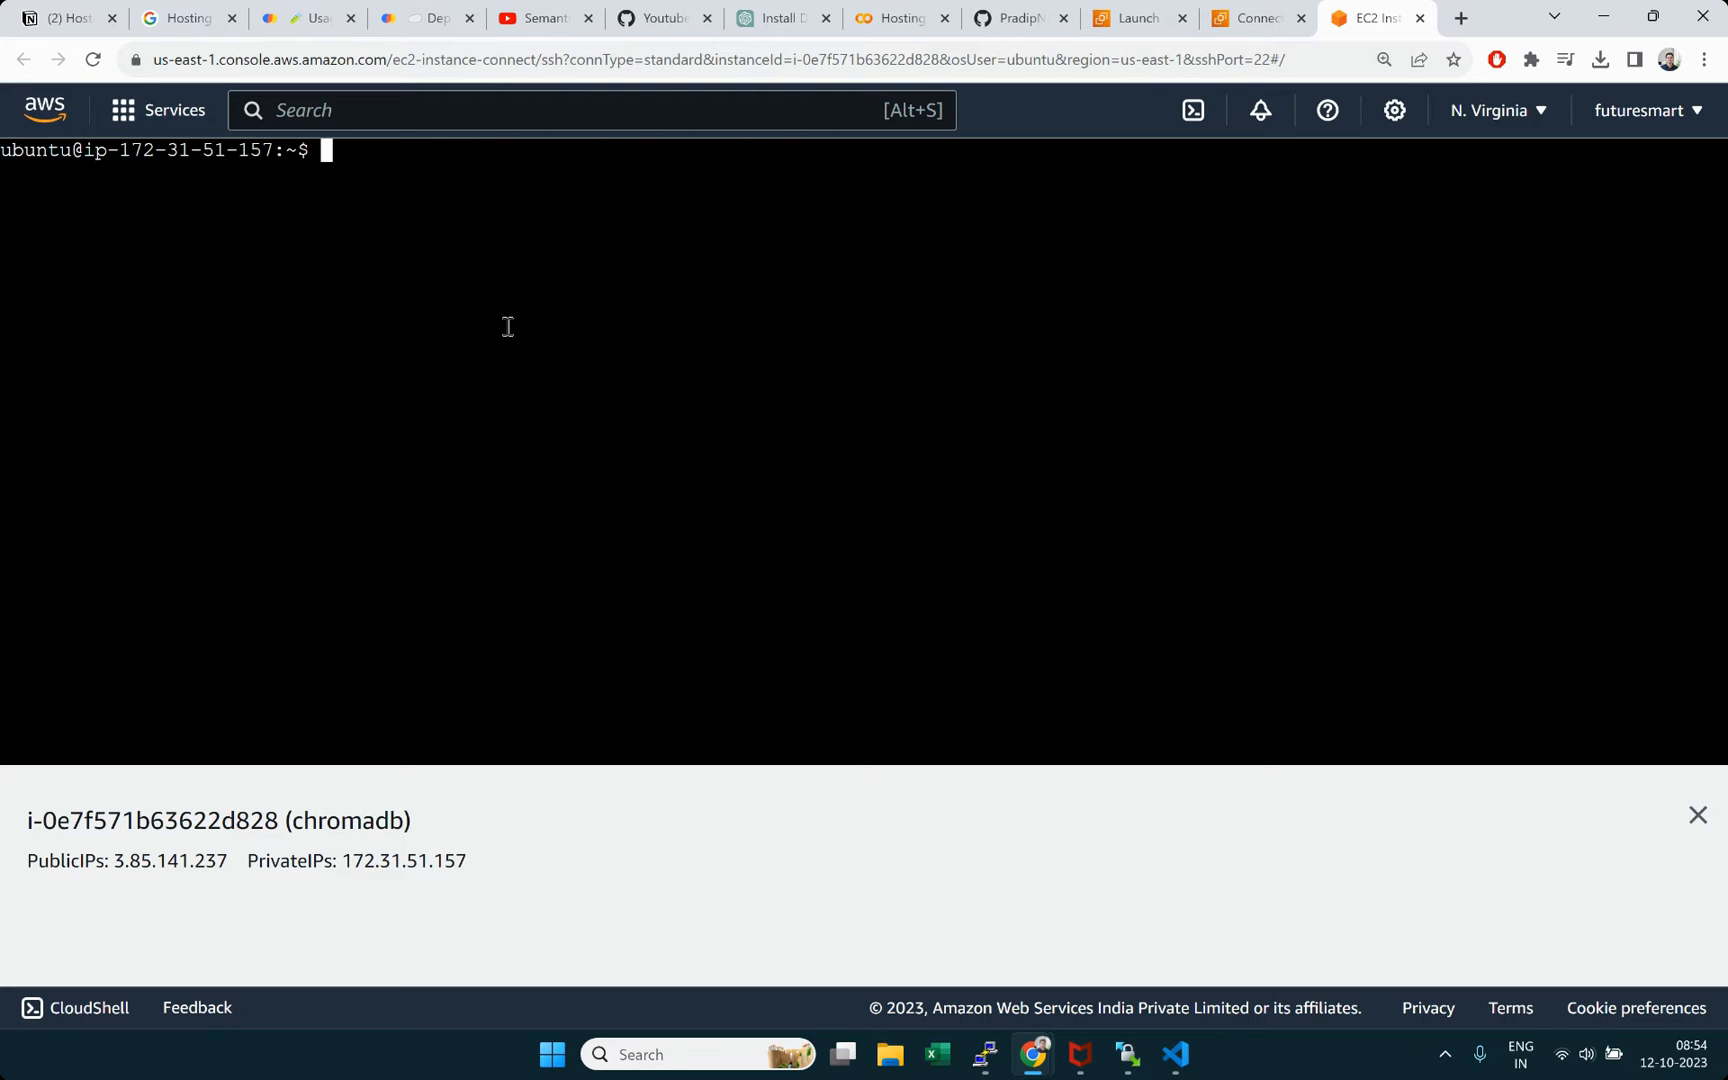
Step: Copy the command docker run -p 8000:8000 chromadb/chroma from the Docker section of the Chroma Deployment docs
left_click(780, 25)
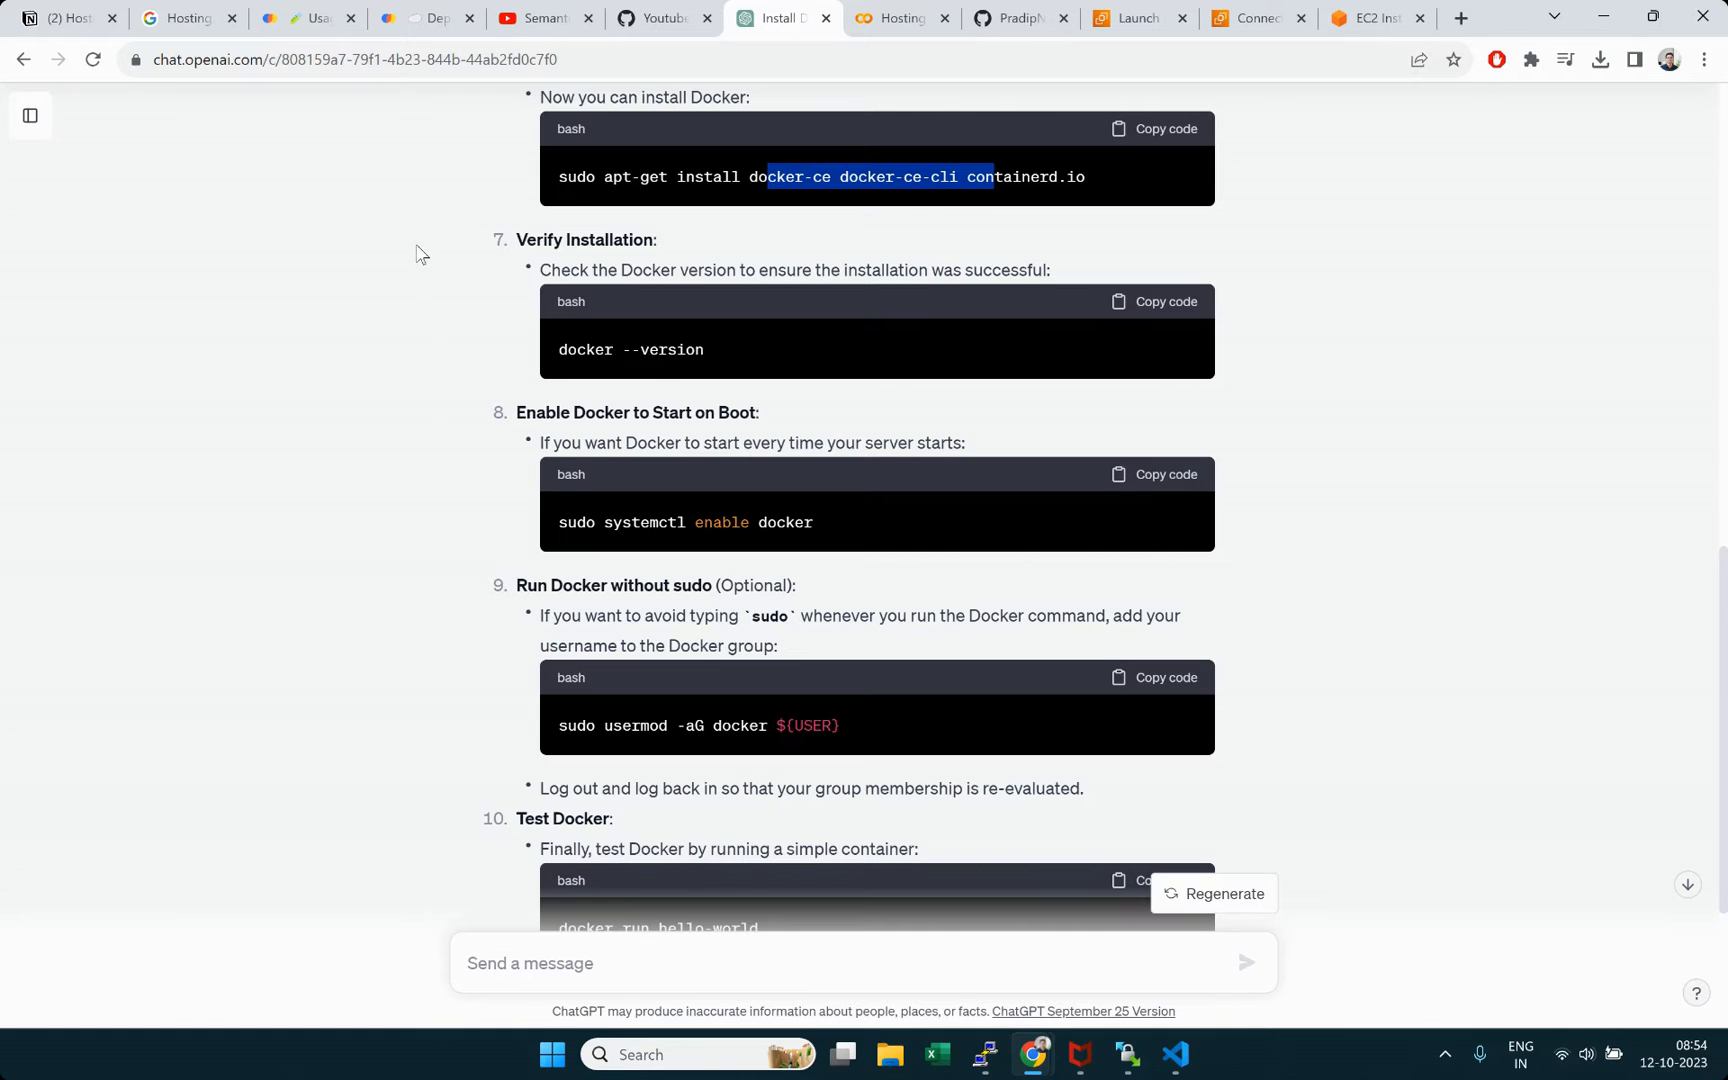
left_click(399, 10)
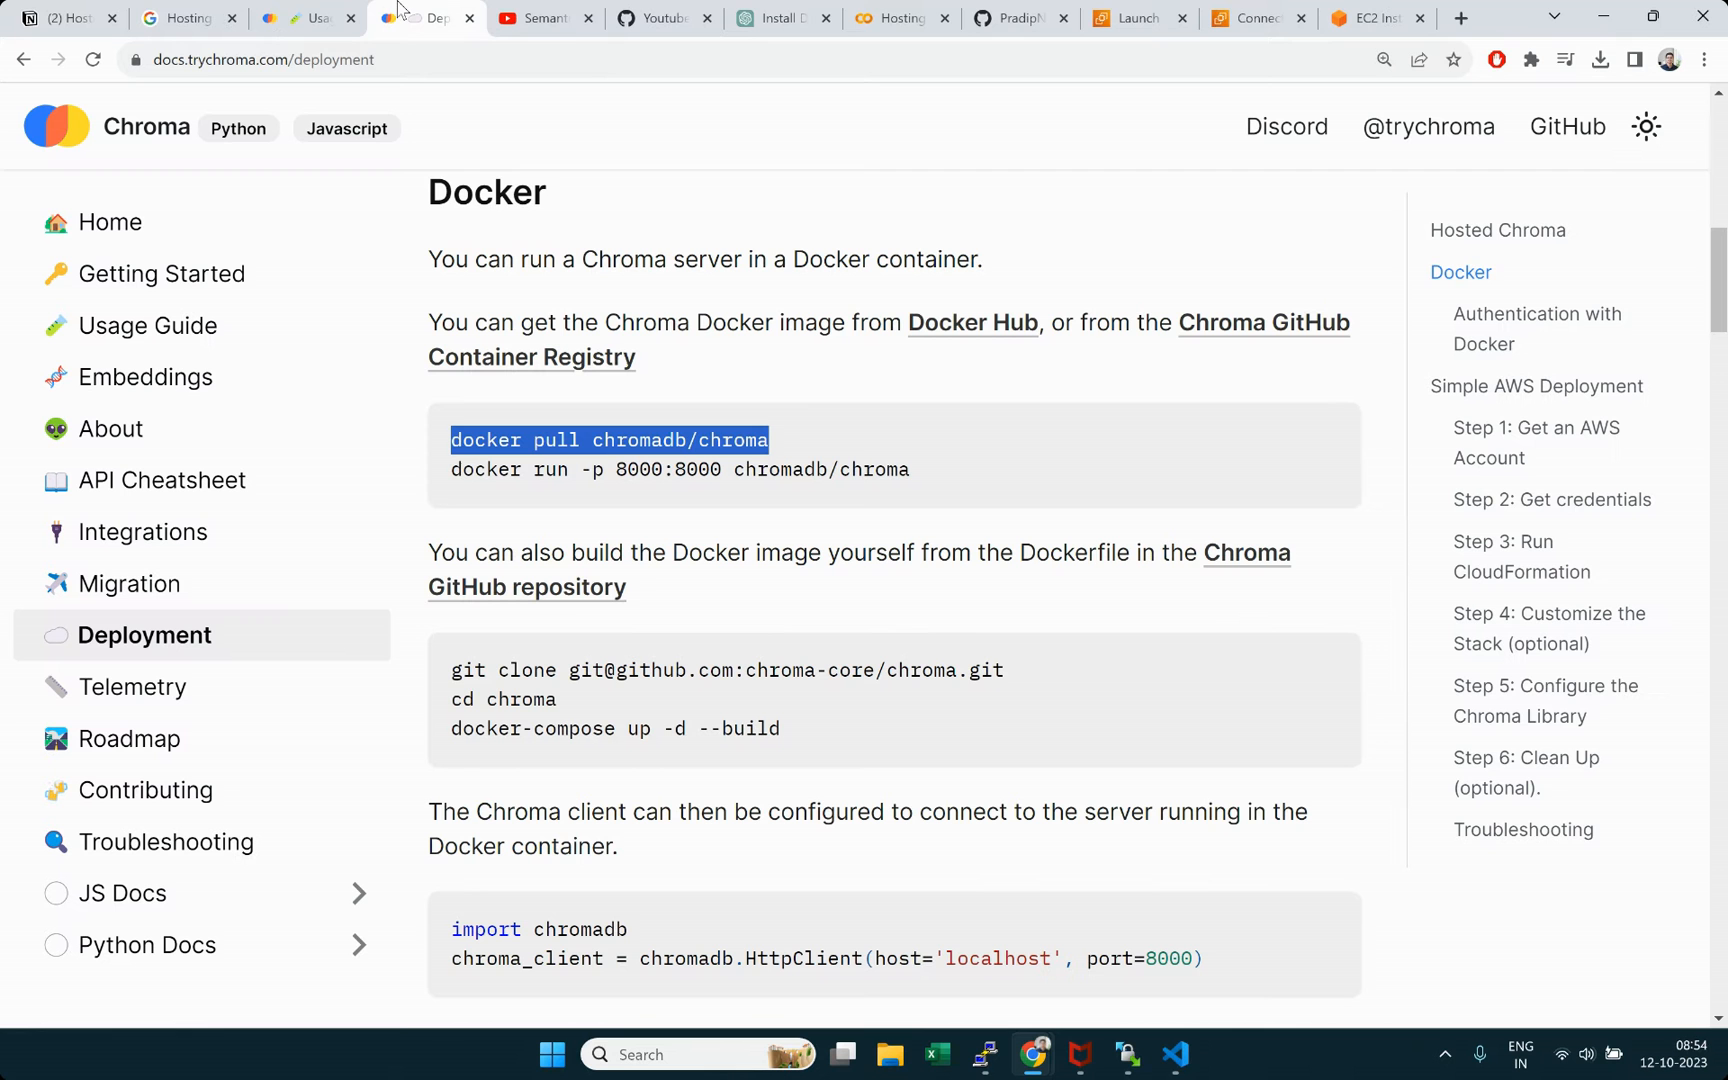
left_click(914, 488)
left_click_drag(456, 469, 930, 470)
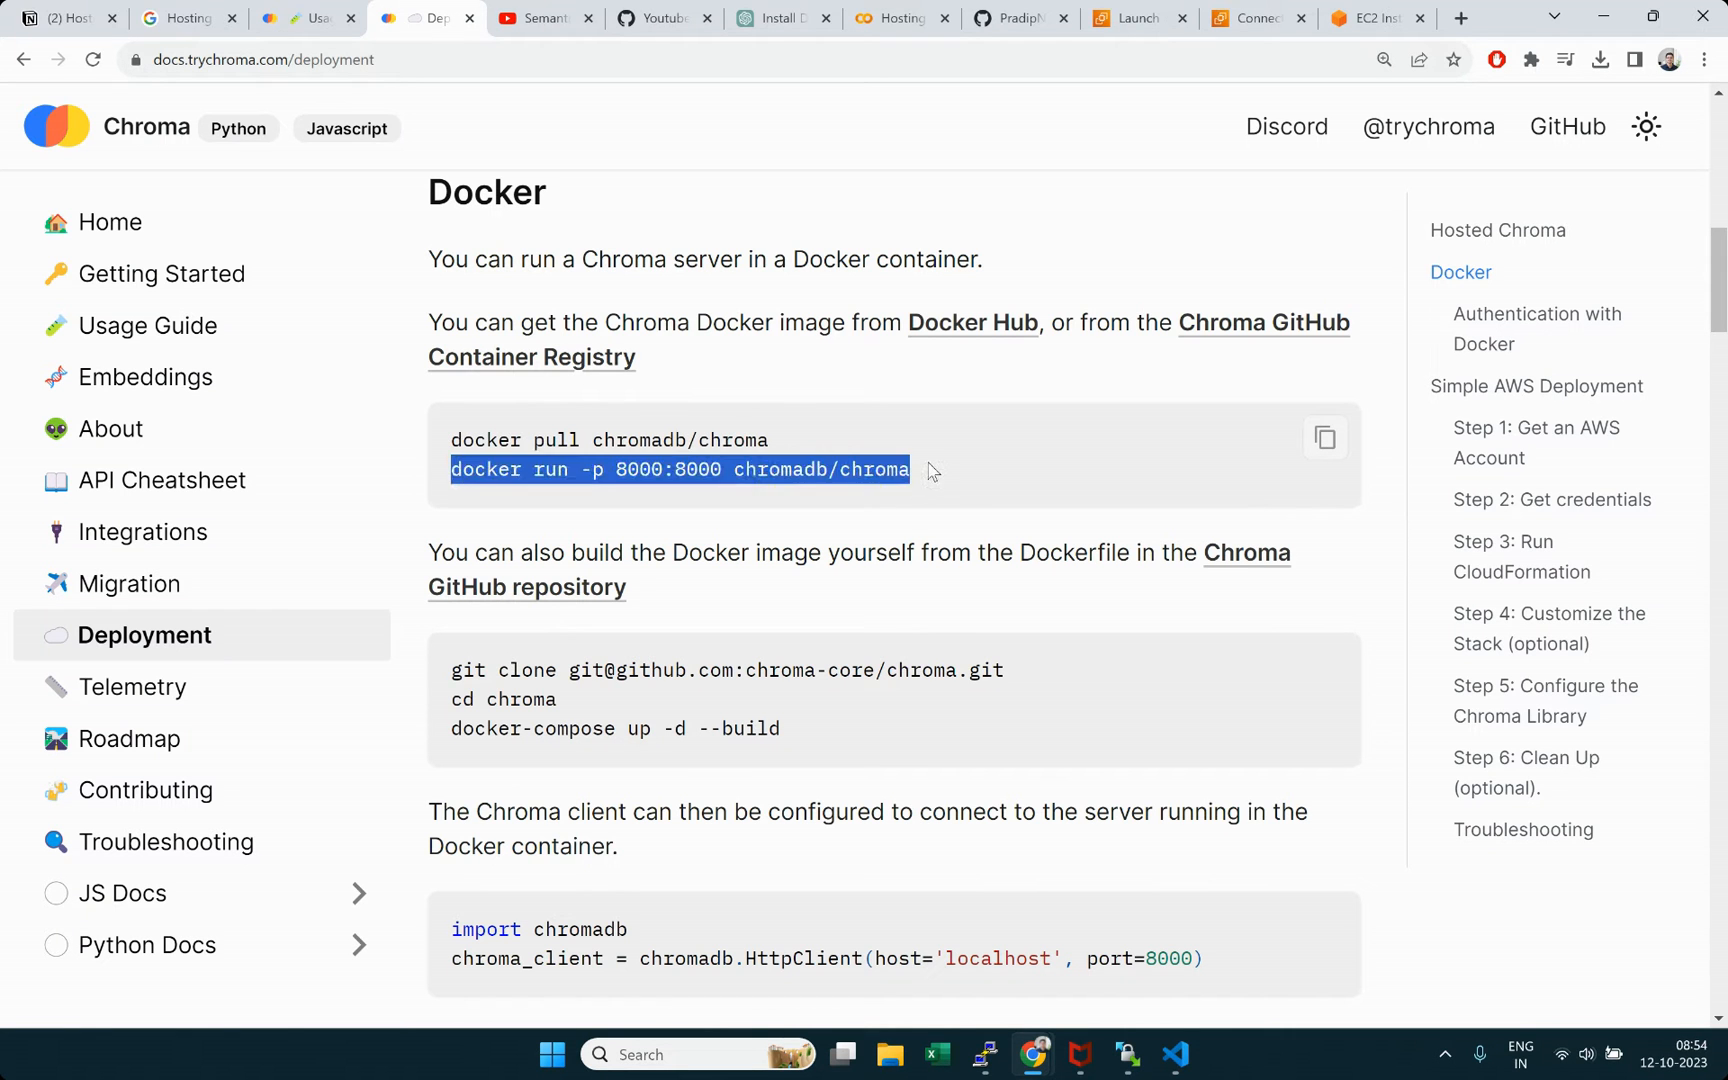
right_click(898, 470)
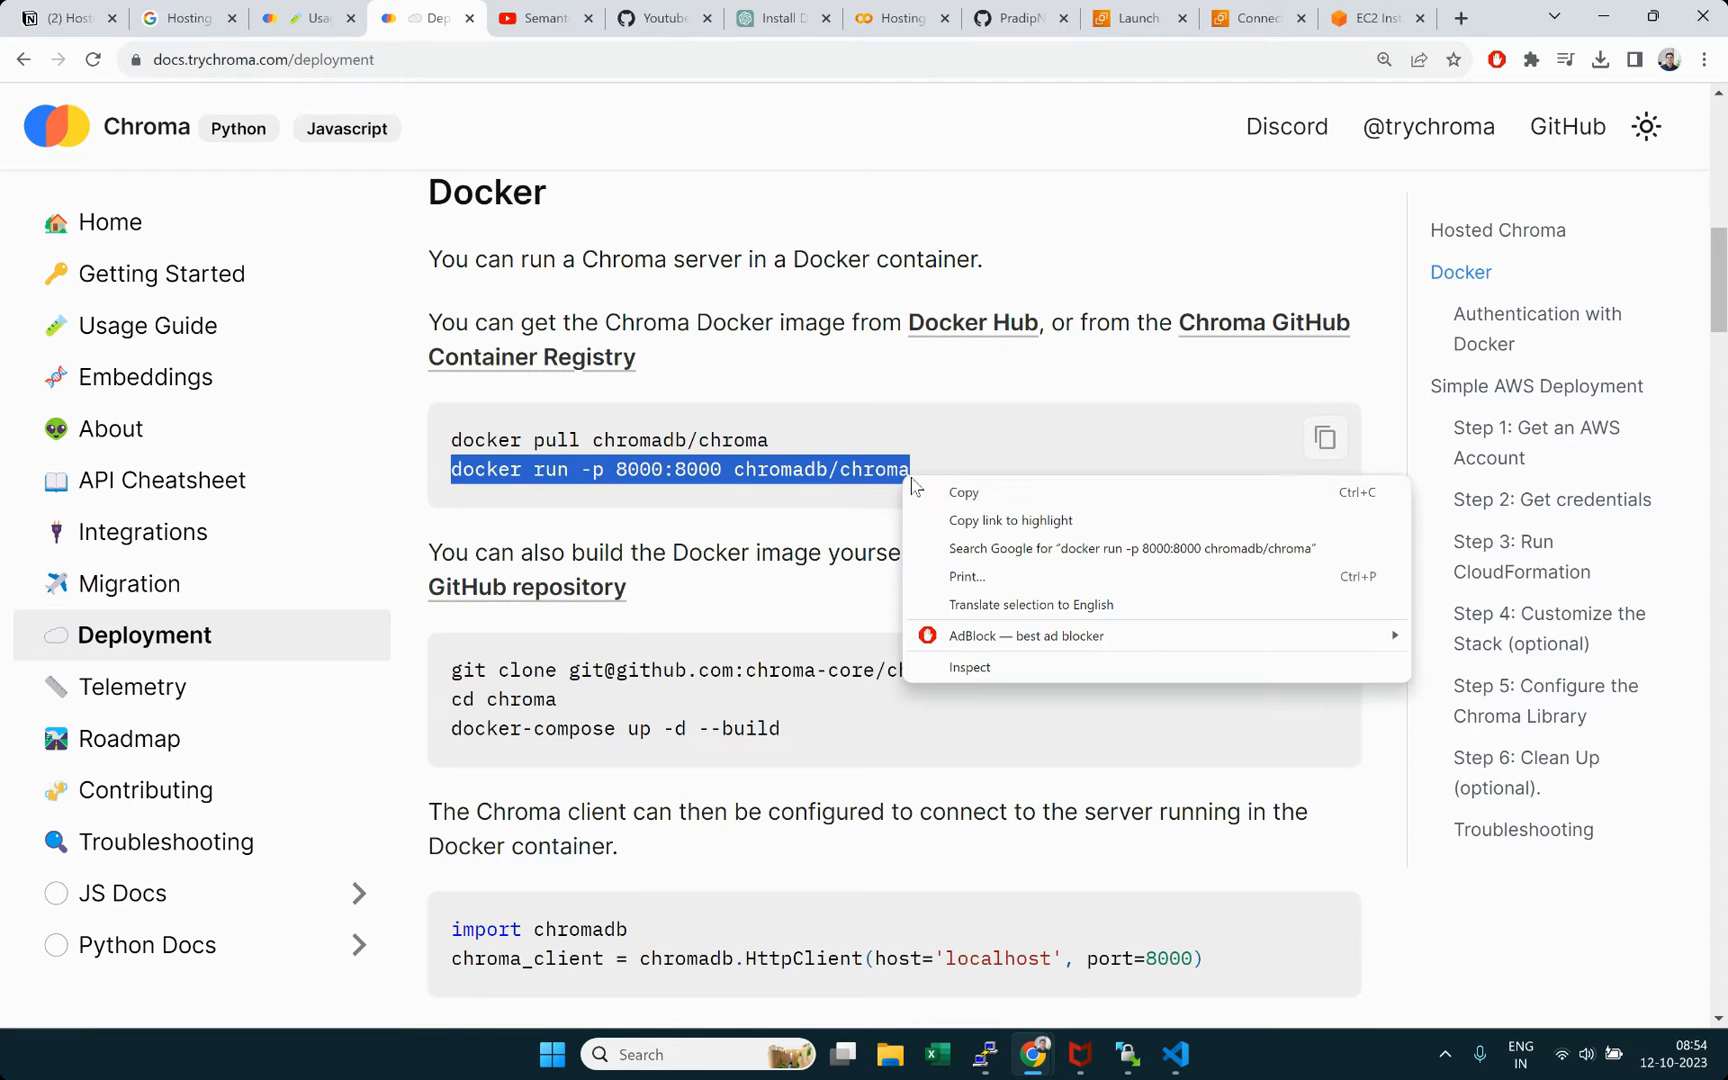
left_click(930, 490)
left_click(484, 476)
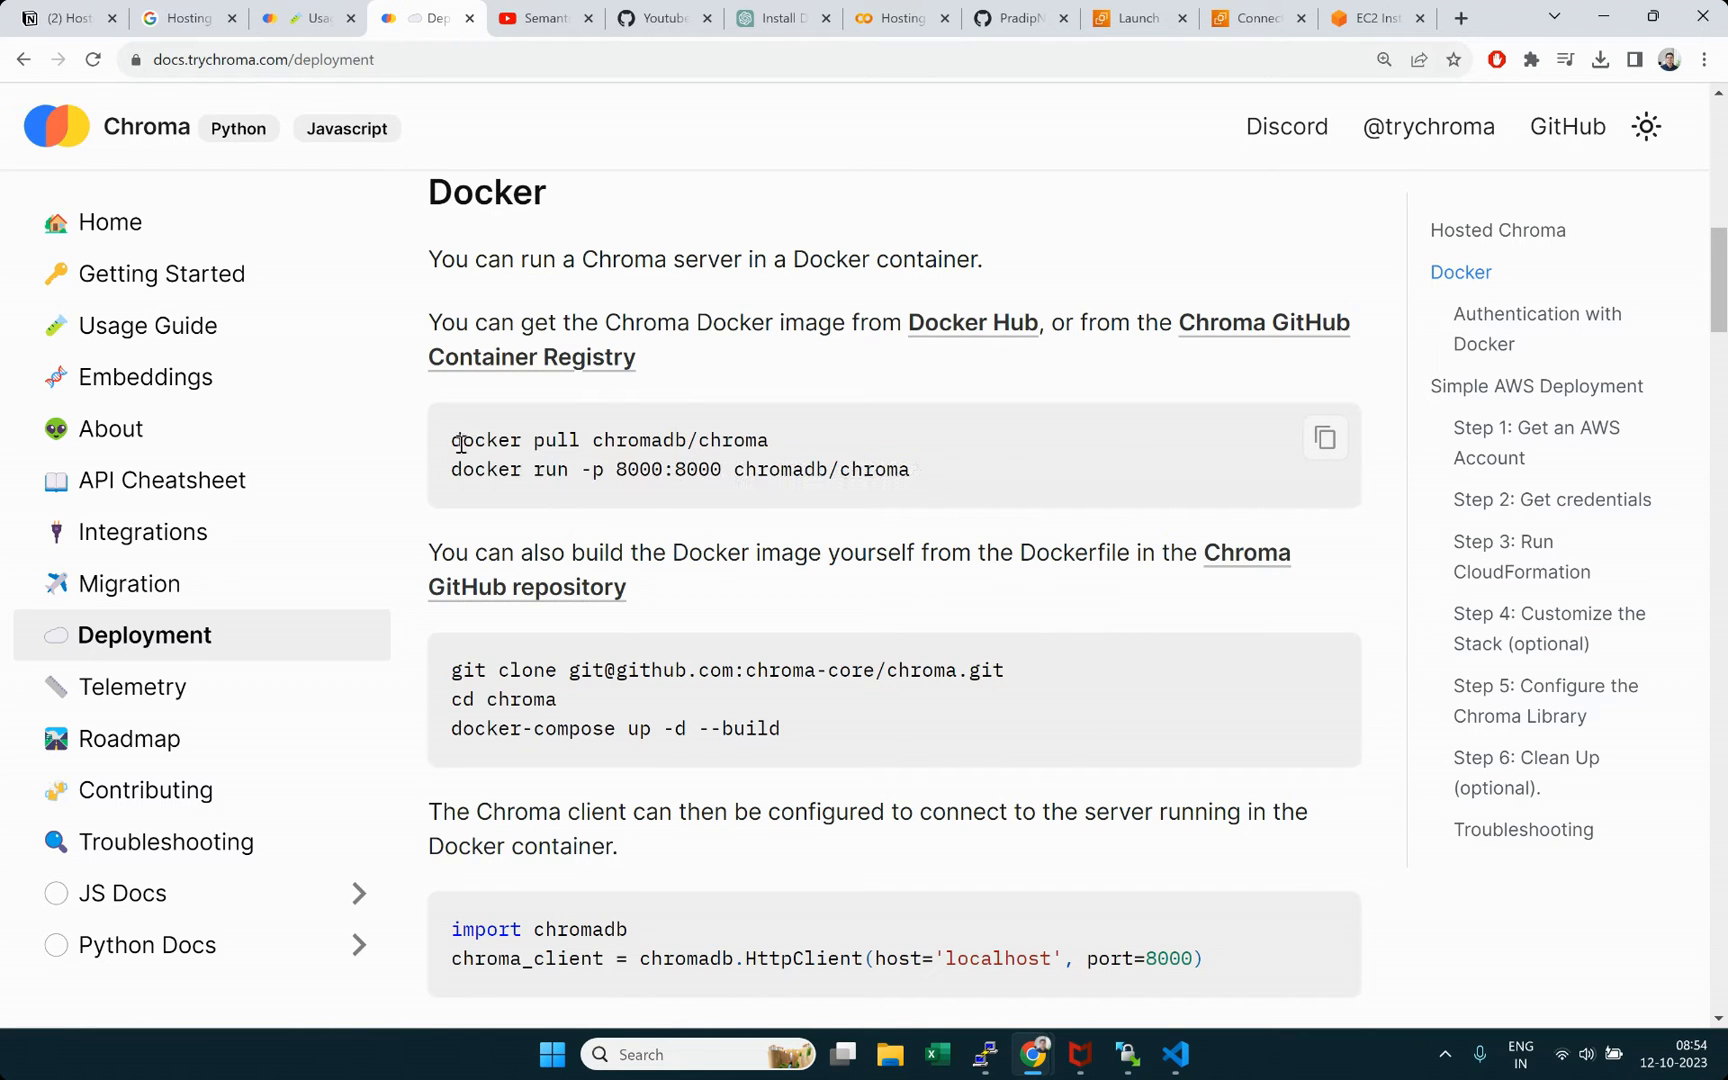
Step: Examine the docker pull and docker run commands in the Chroma docs, including the 8000:8000 port mapping and the chromadb/chroma image name
left_click_drag(452, 440, 770, 440)
left_click(792, 450)
left_click_drag(457, 476, 577, 476)
left_click_drag(736, 470, 950, 478)
left_click_drag(581, 474, 605, 476)
left_click_drag(665, 465, 619, 473)
double_click(683, 470)
left_click_drag(907, 470, 736, 473)
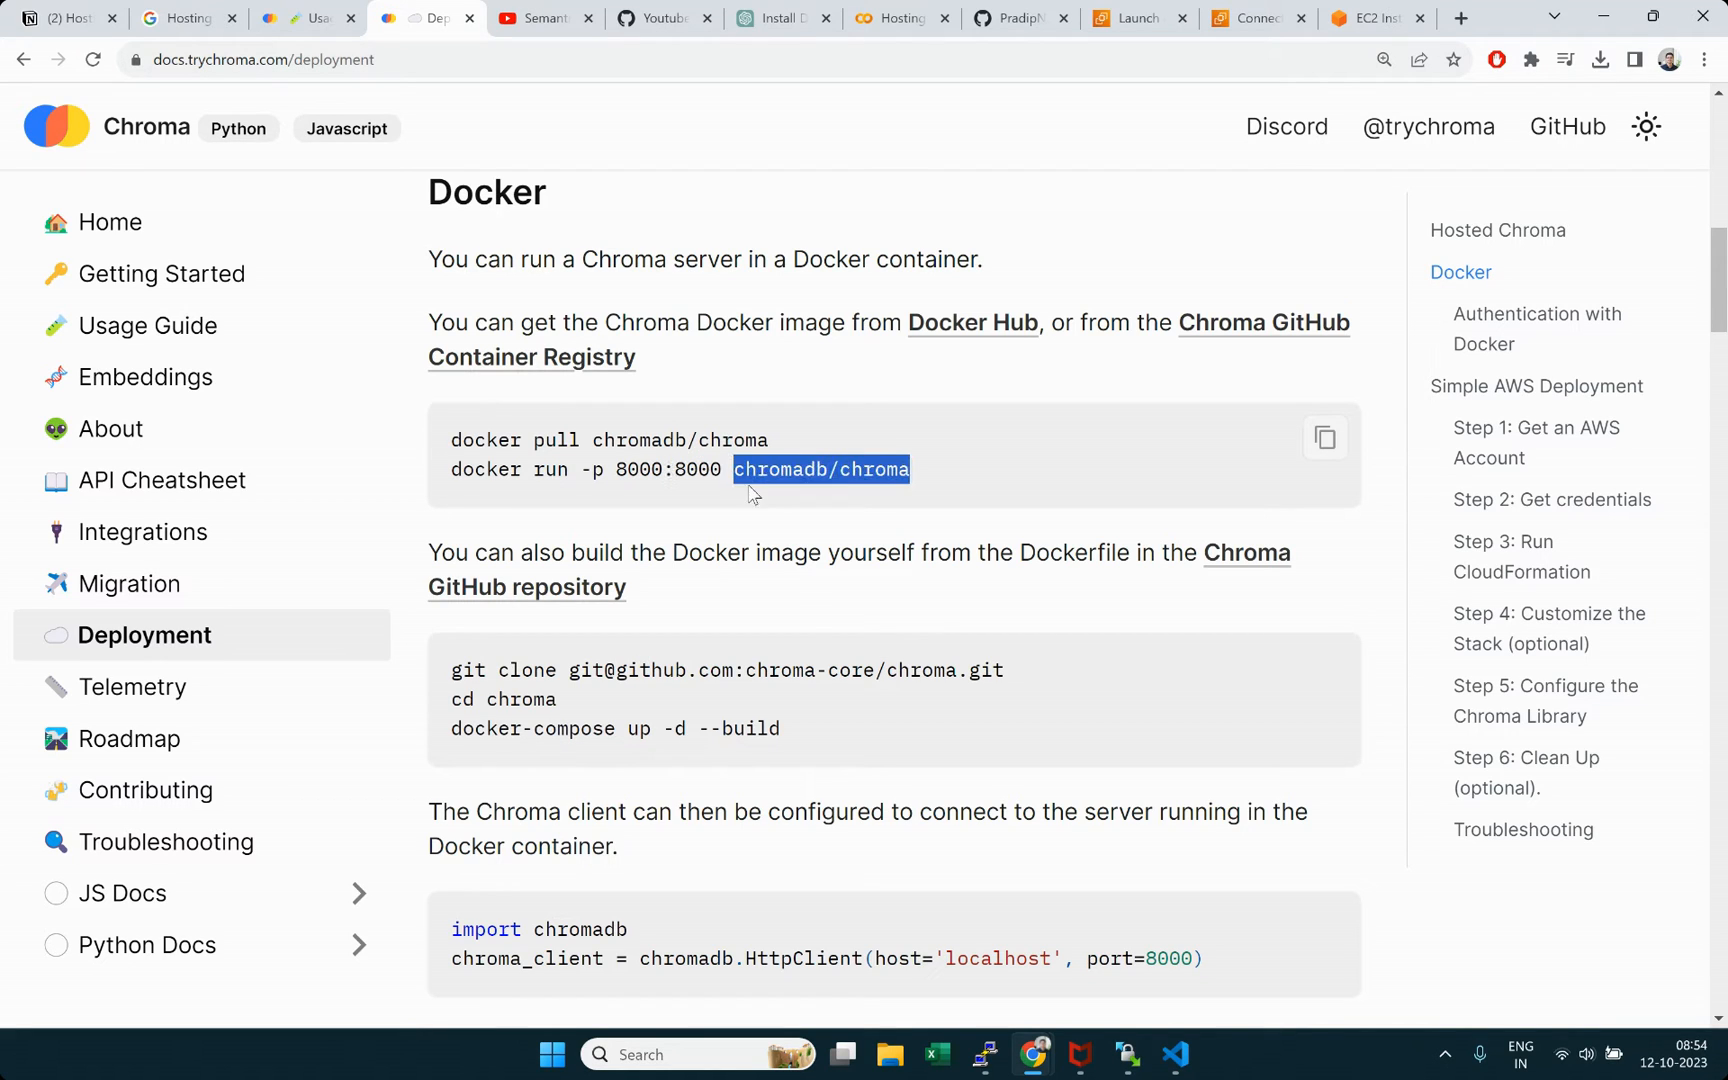
Step: Copy docker run -p 8000:8000 chromadb/chroma from the Chroma docs and try to run it in the EC2 terminal
left_click_drag(909, 470, 469, 481)
right_click(469, 481)
left_click(523, 497)
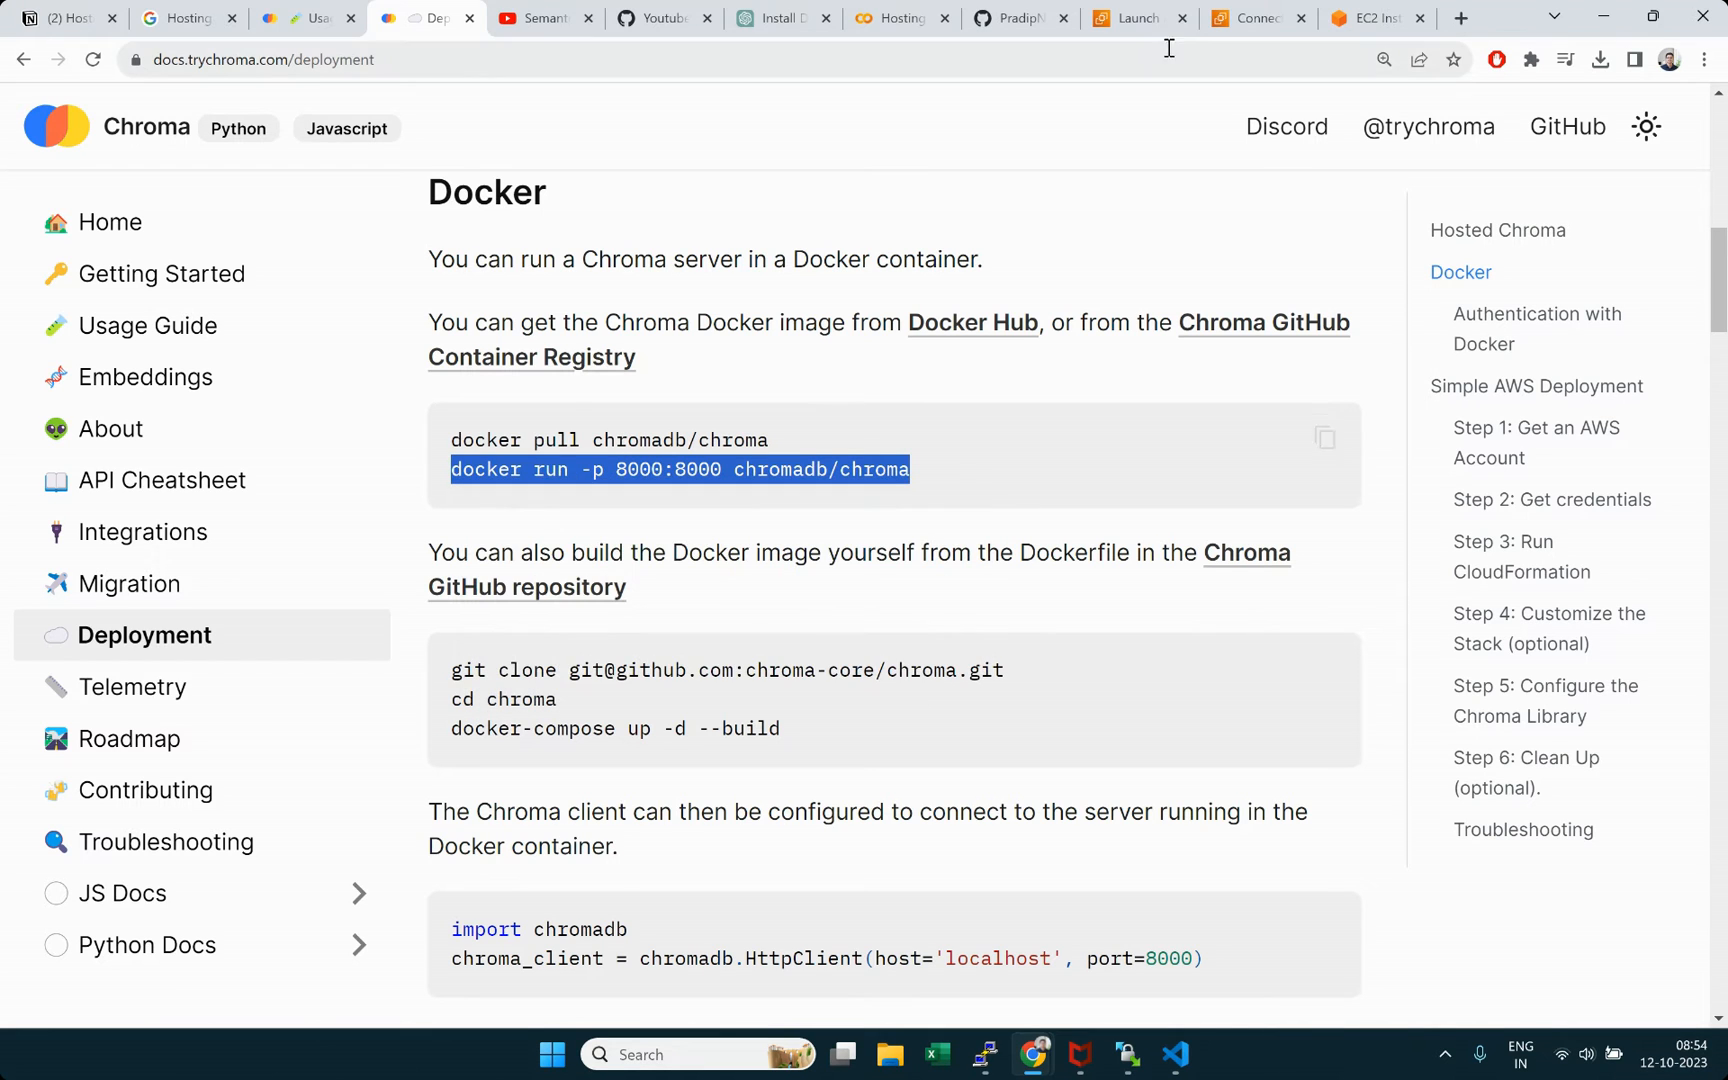
left_click(1327, 24)
right_click(741, 285)
left_click(845, 456)
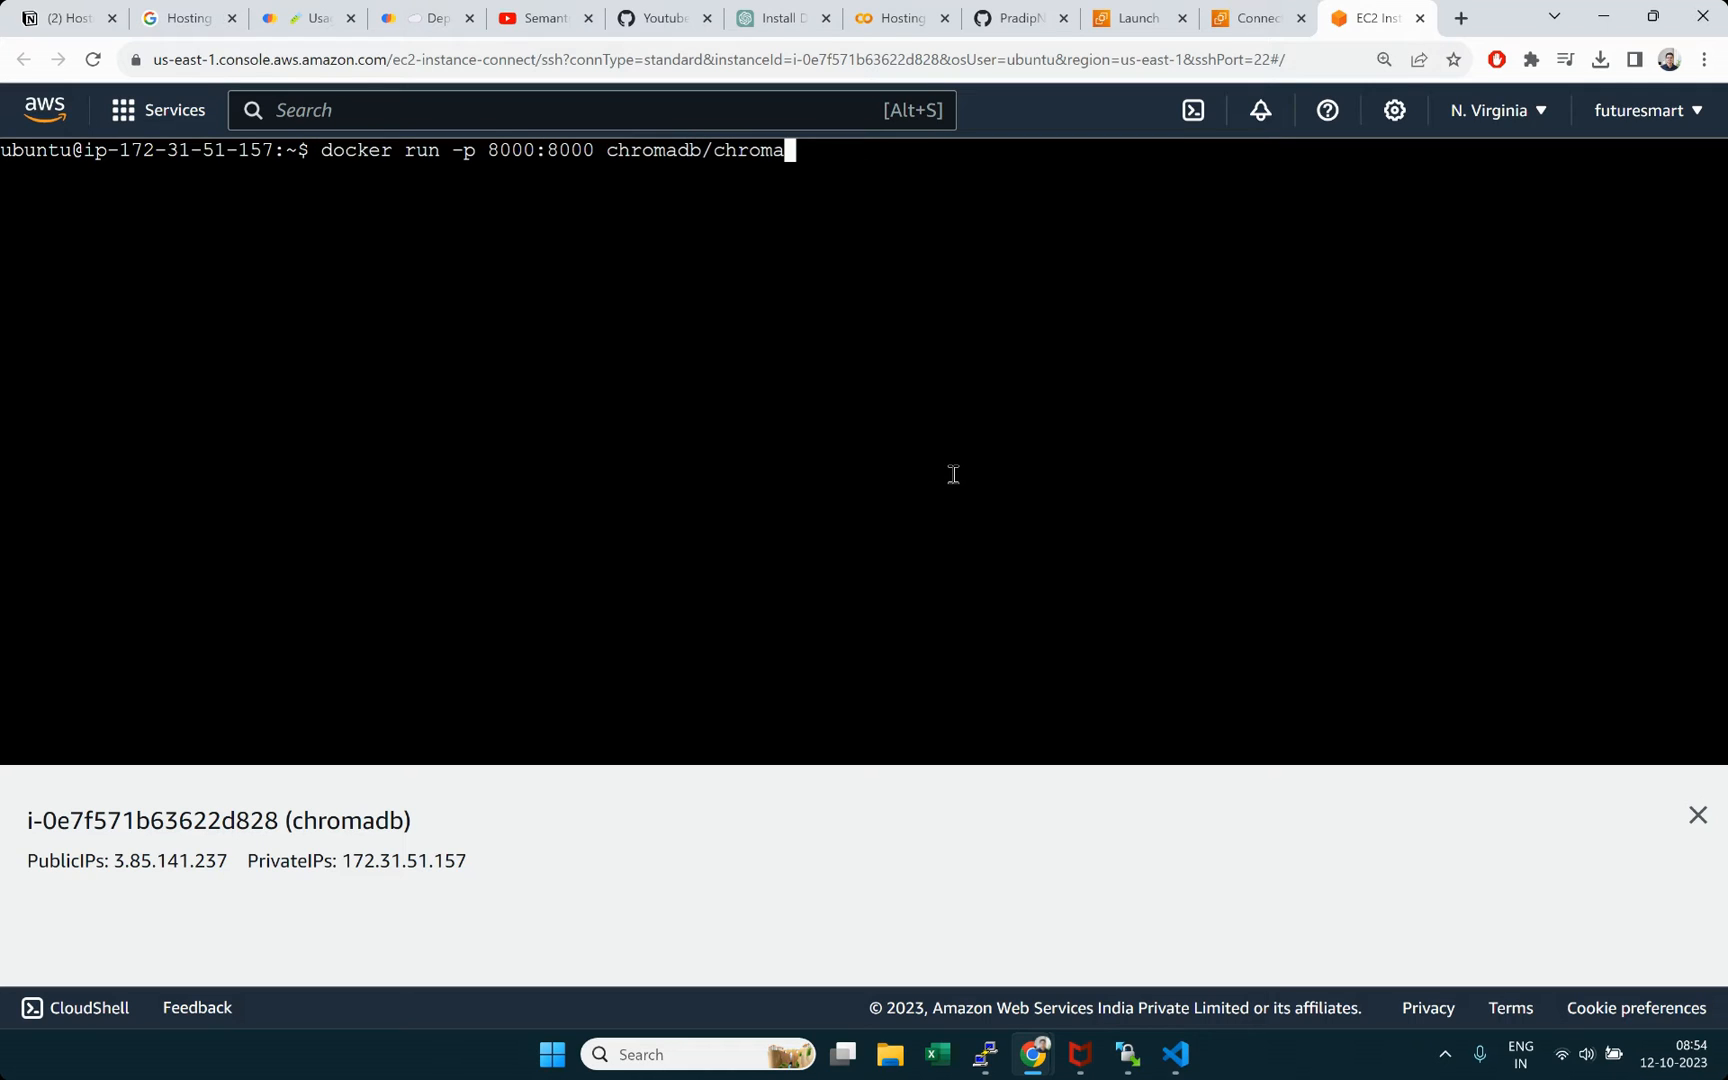
key("Return")
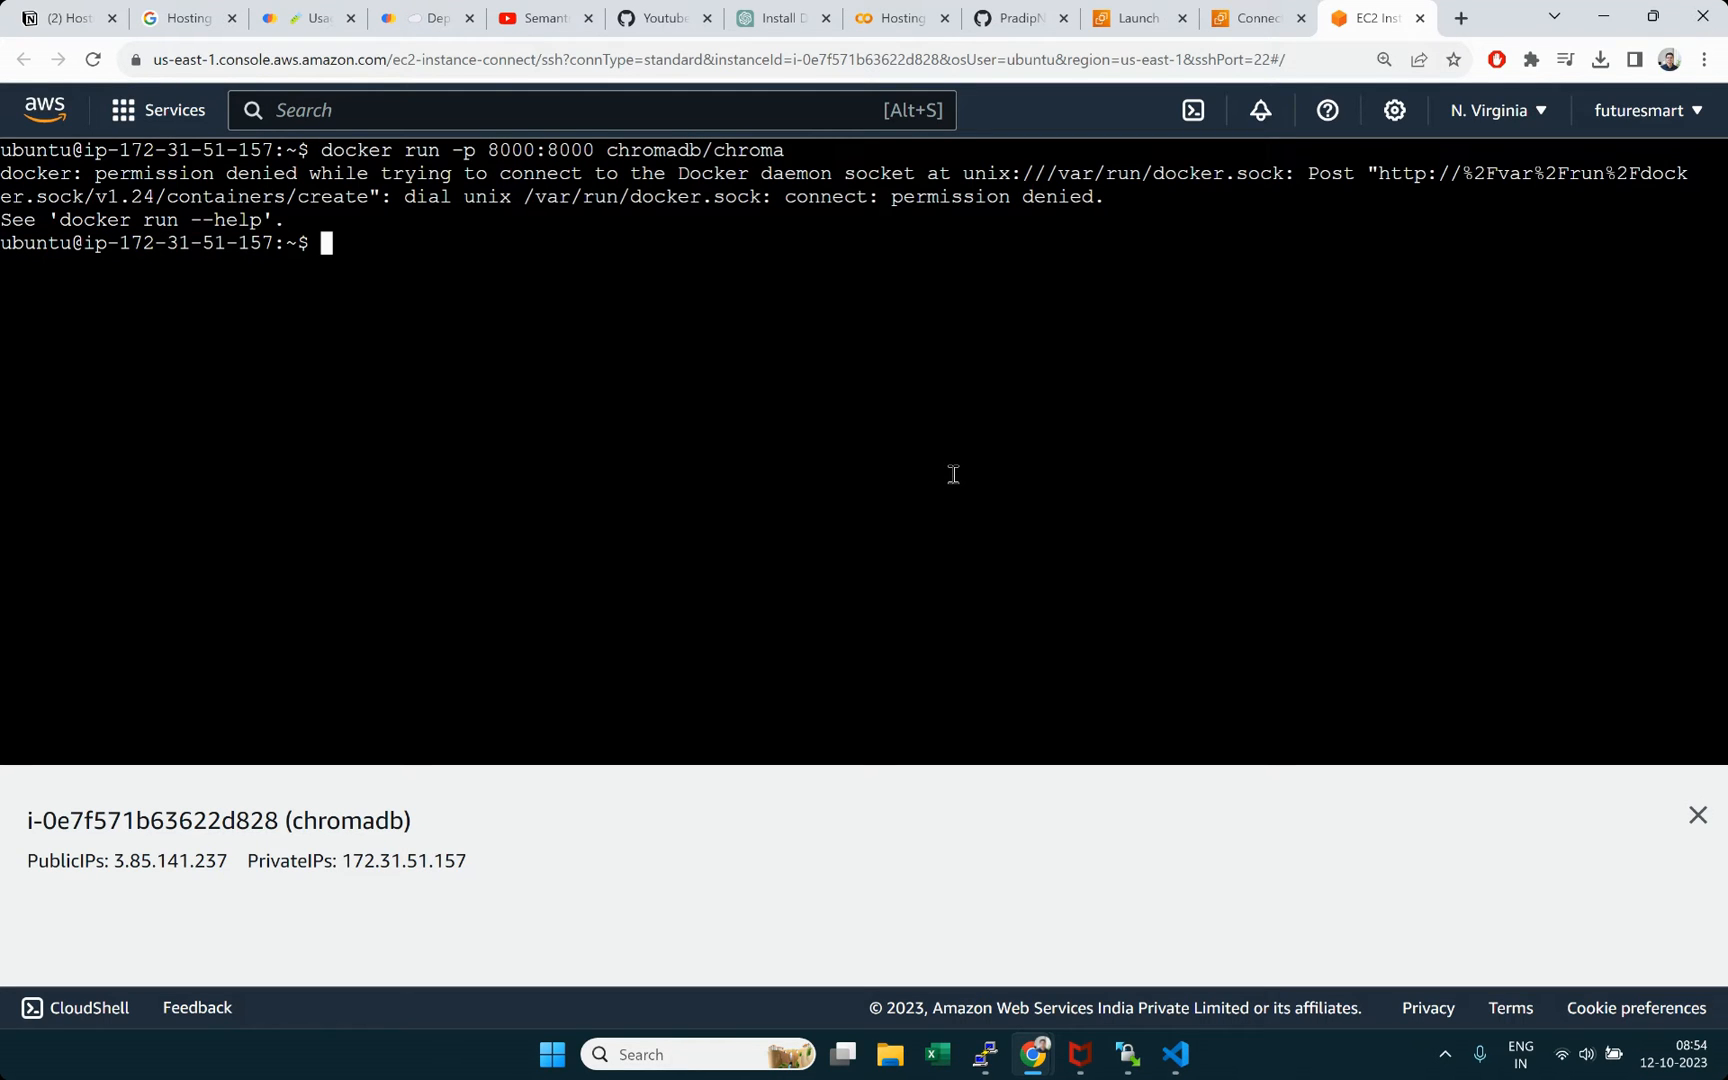
Step: Rerun the container command with elevated rights as sudo docker run -p 8000:8000 chromadb/chroma
key("Up")
key("Left")
key("Left")
key("Left")
key("Left")
key("Left")
key("Left")
key("Left")
key("Left")
key("Left")
key("Left")
key("Left")
key("Left")
key("Left")
key("Left")
key("Left")
key("Left")
key("Left")
key("Left")
key("Left")
key("Left")
key("Left")
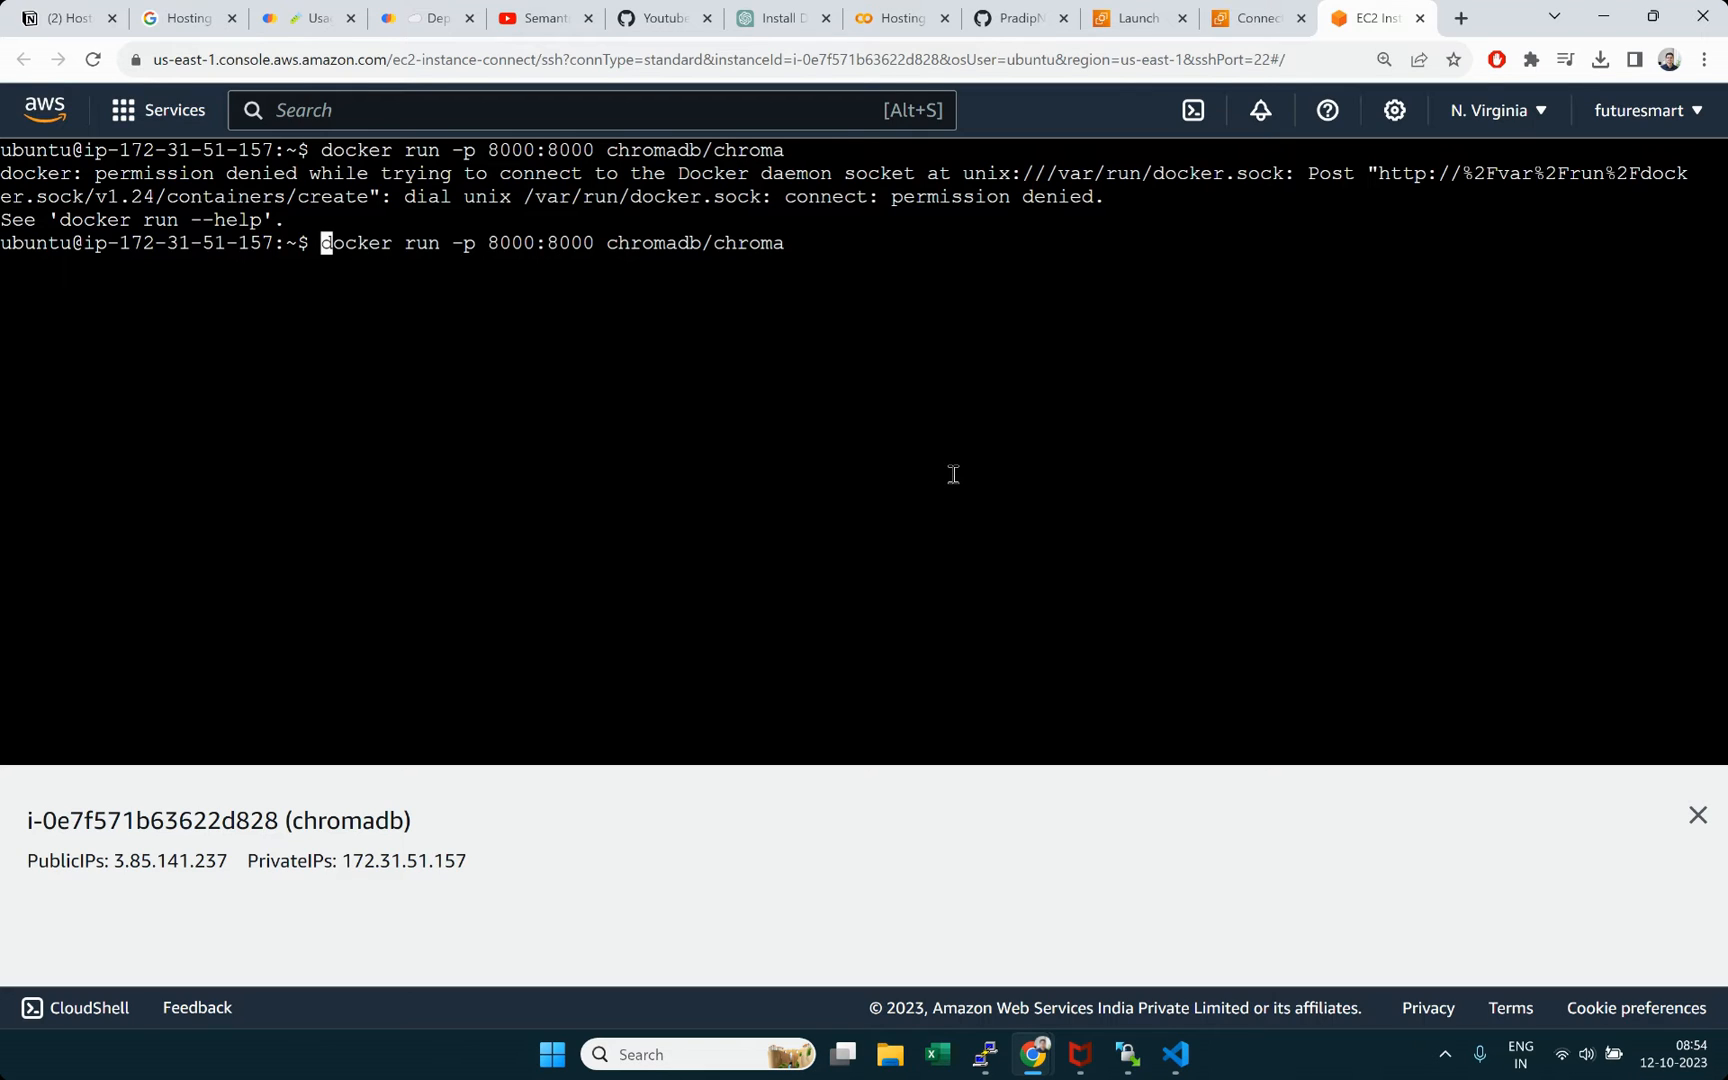
type("sudo")
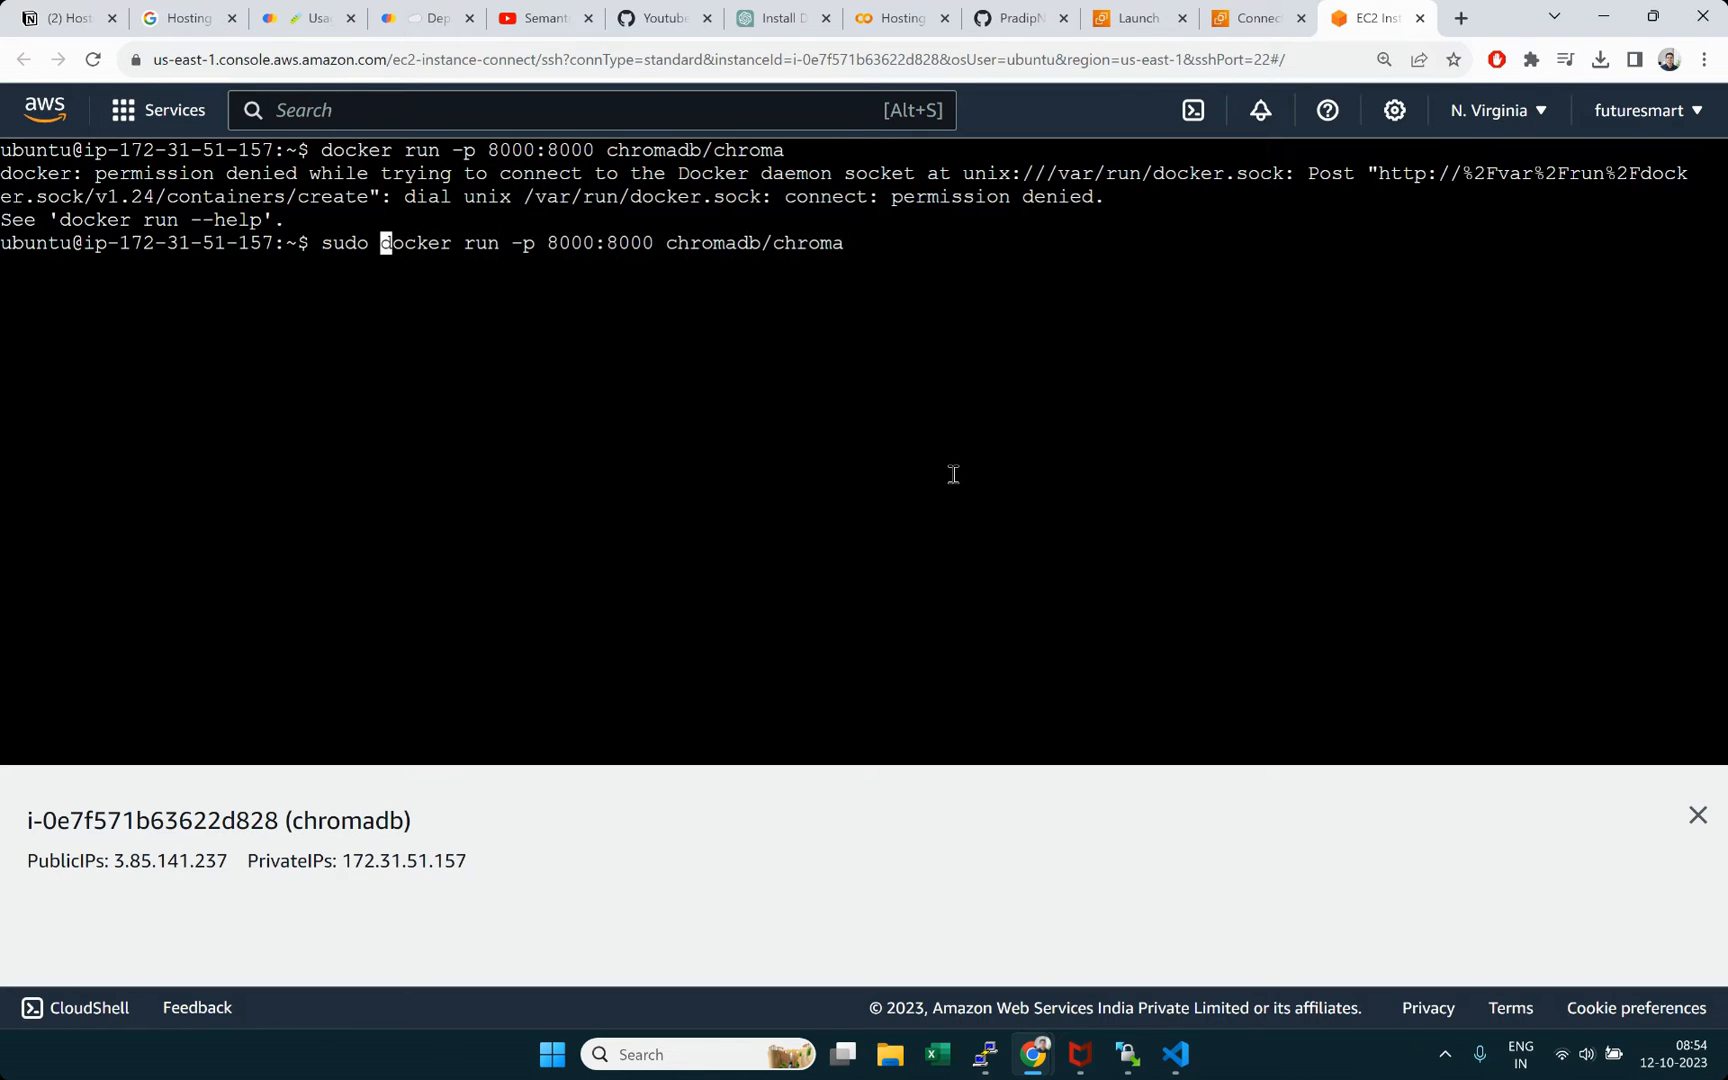
key("Return")
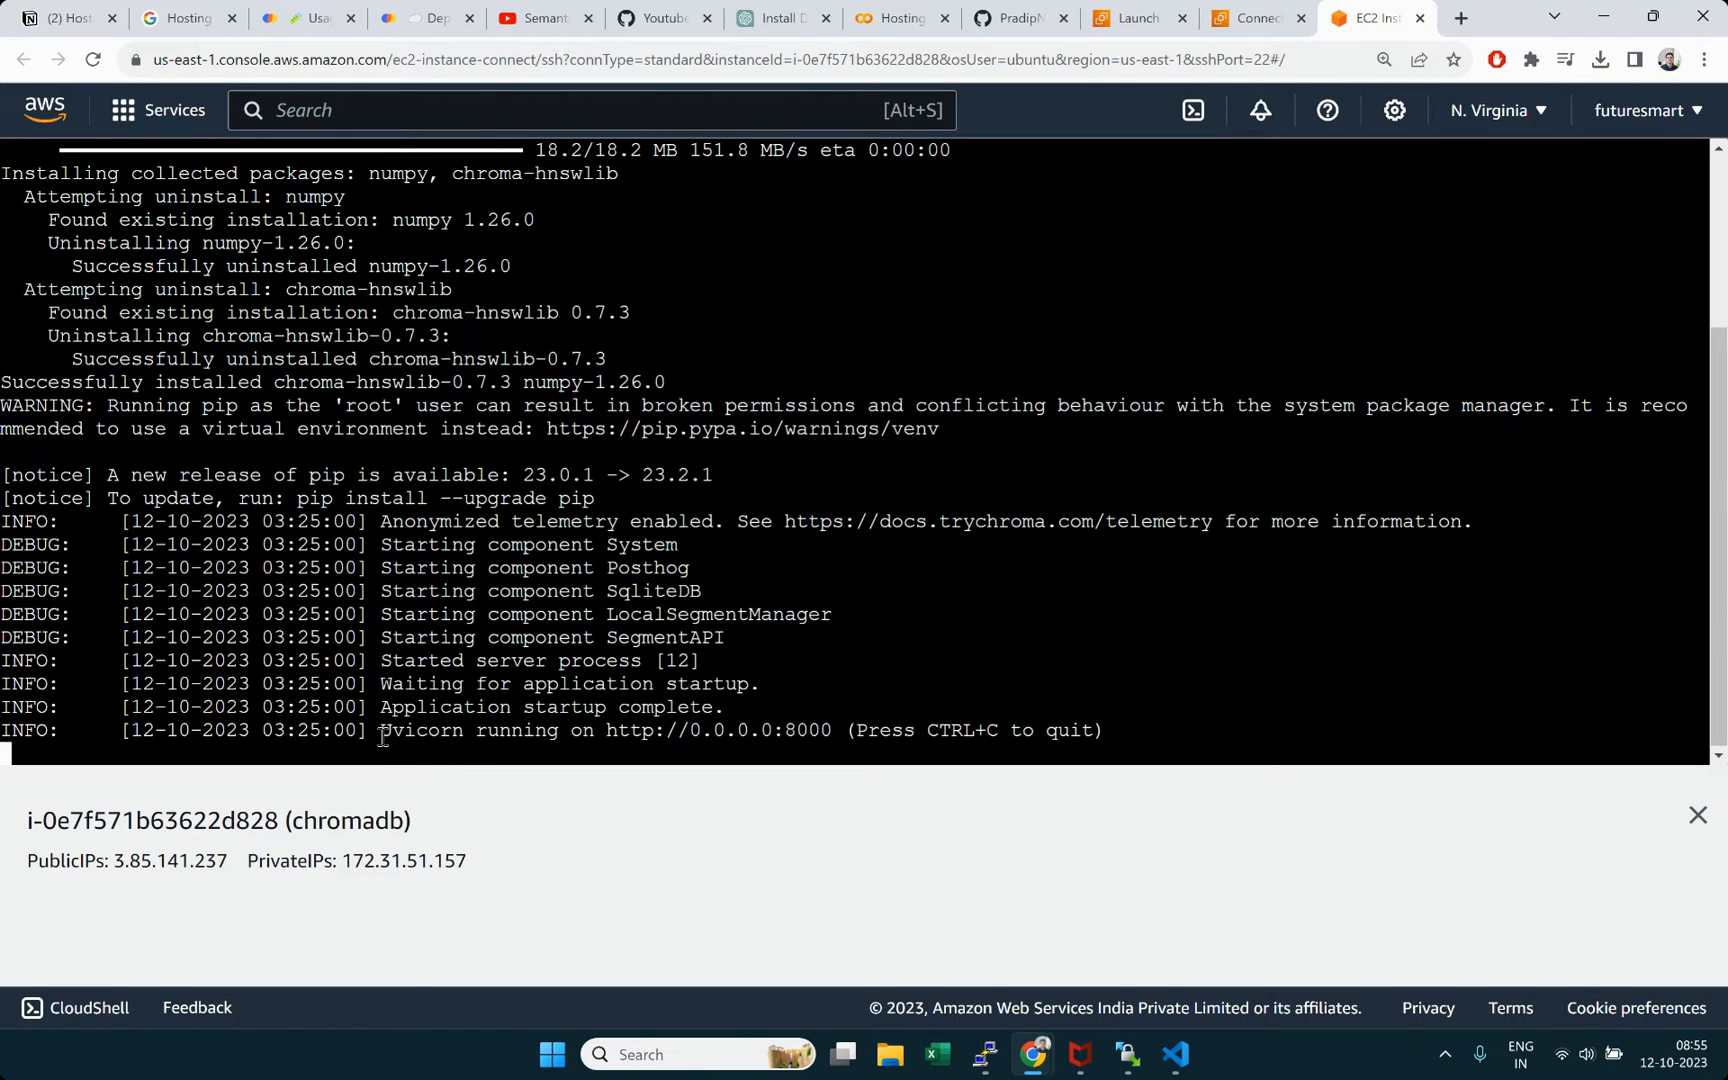
Step: Check the last line of the container's startup log for the Uvicorn server status and address
left_click_drag(383, 737, 465, 737)
left_click(472, 731)
left_click_drag(381, 731, 469, 731)
left_click(648, 736)
left_click_drag(833, 731, 603, 733)
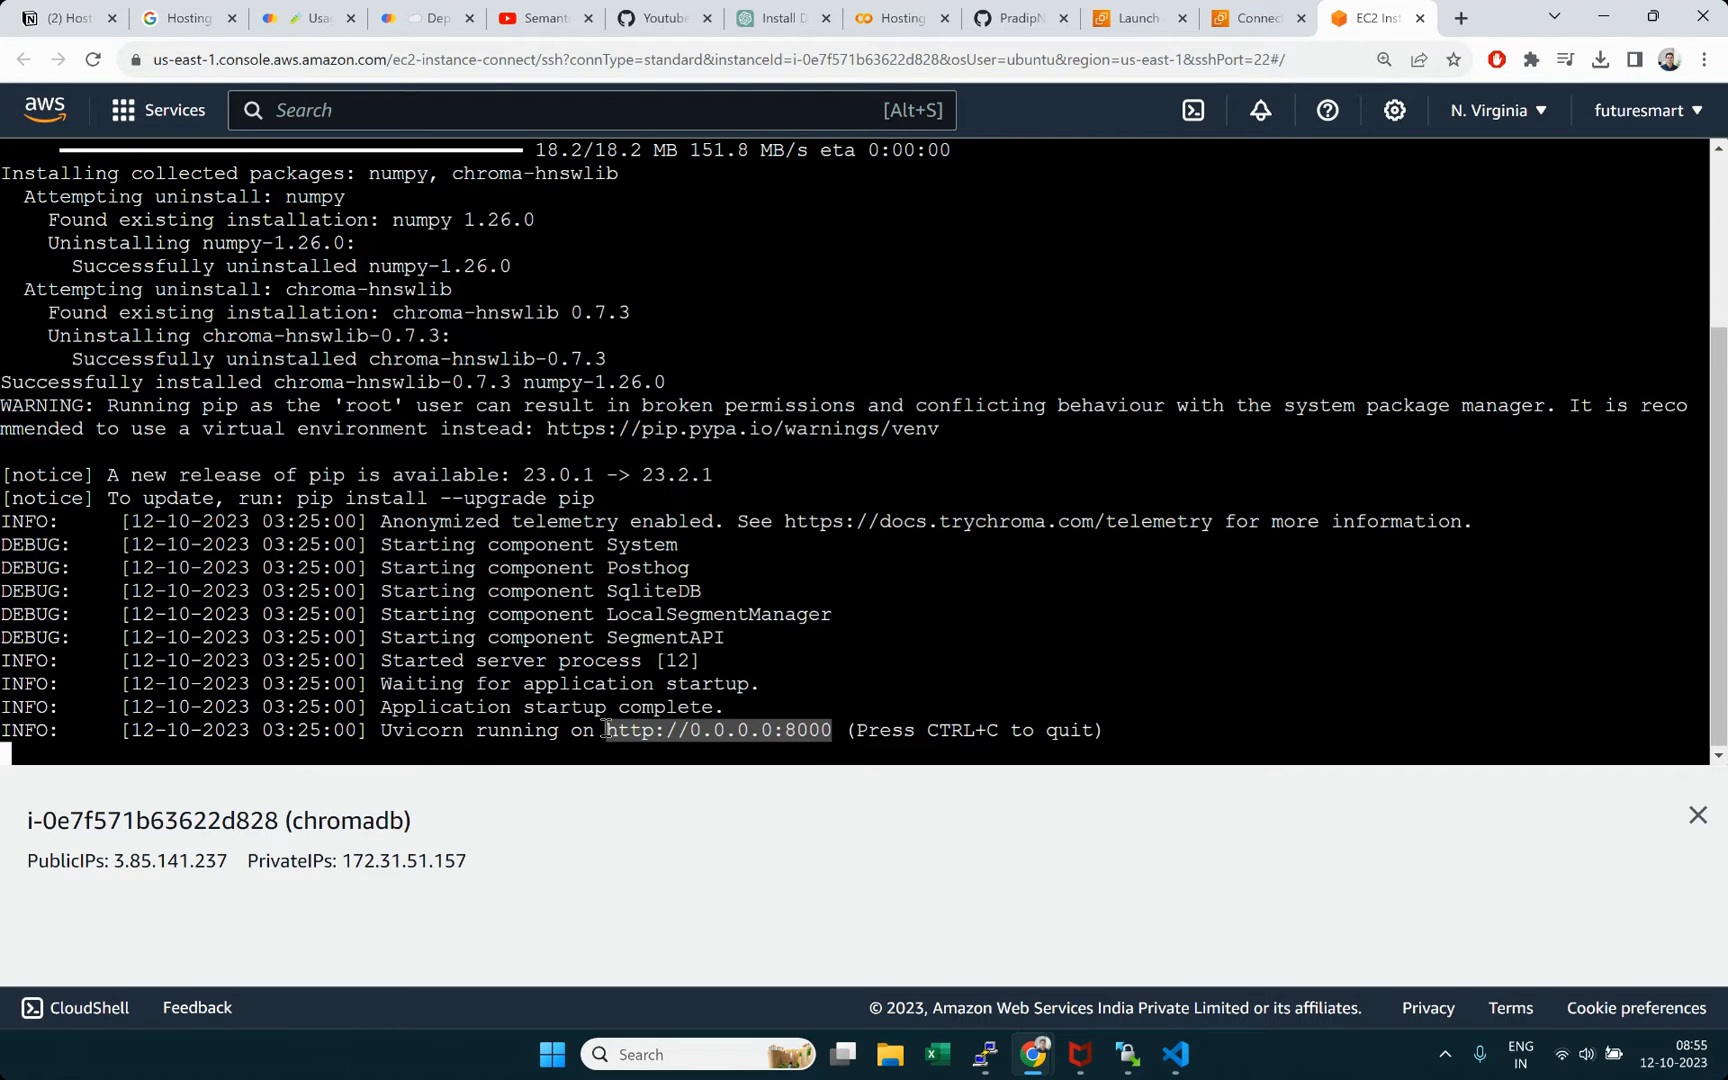
left_click(643, 682)
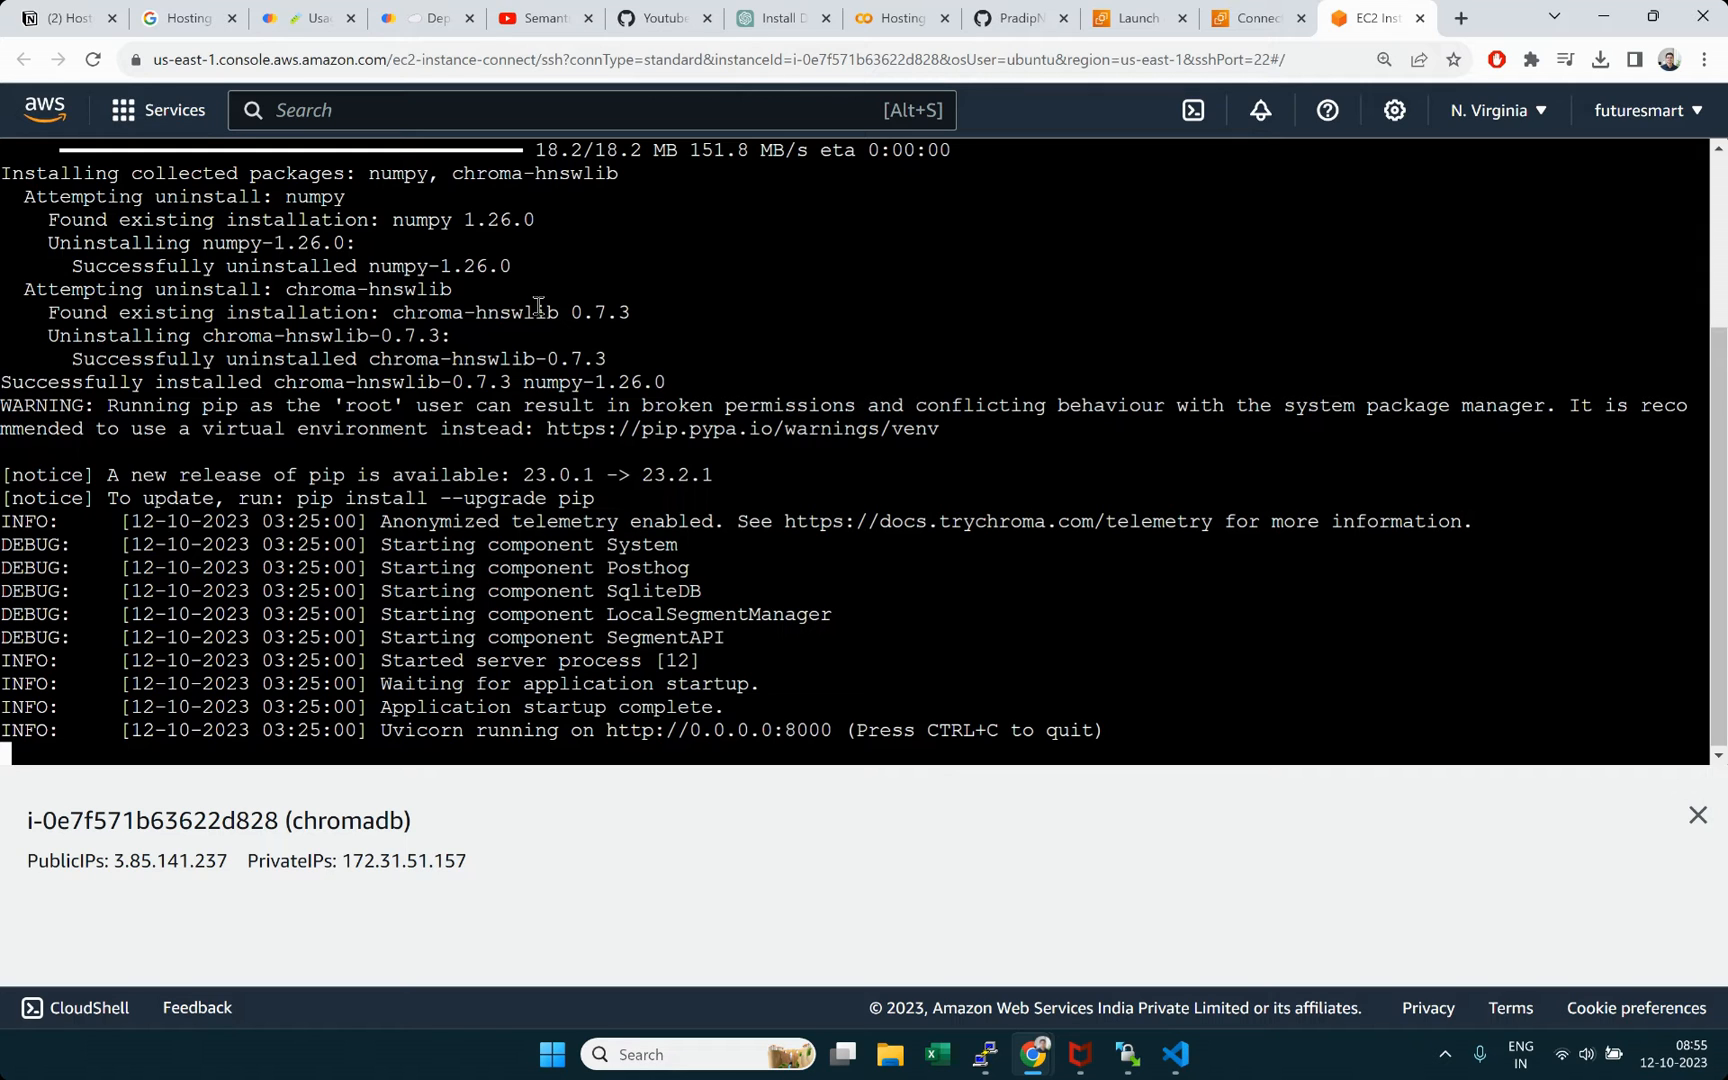
Step: Review the Python HttpClient snippet in the Chroma Deployment docs, noting its host and port arguments
left_click(400, 20)
scroll(545, 665, "down", 2)
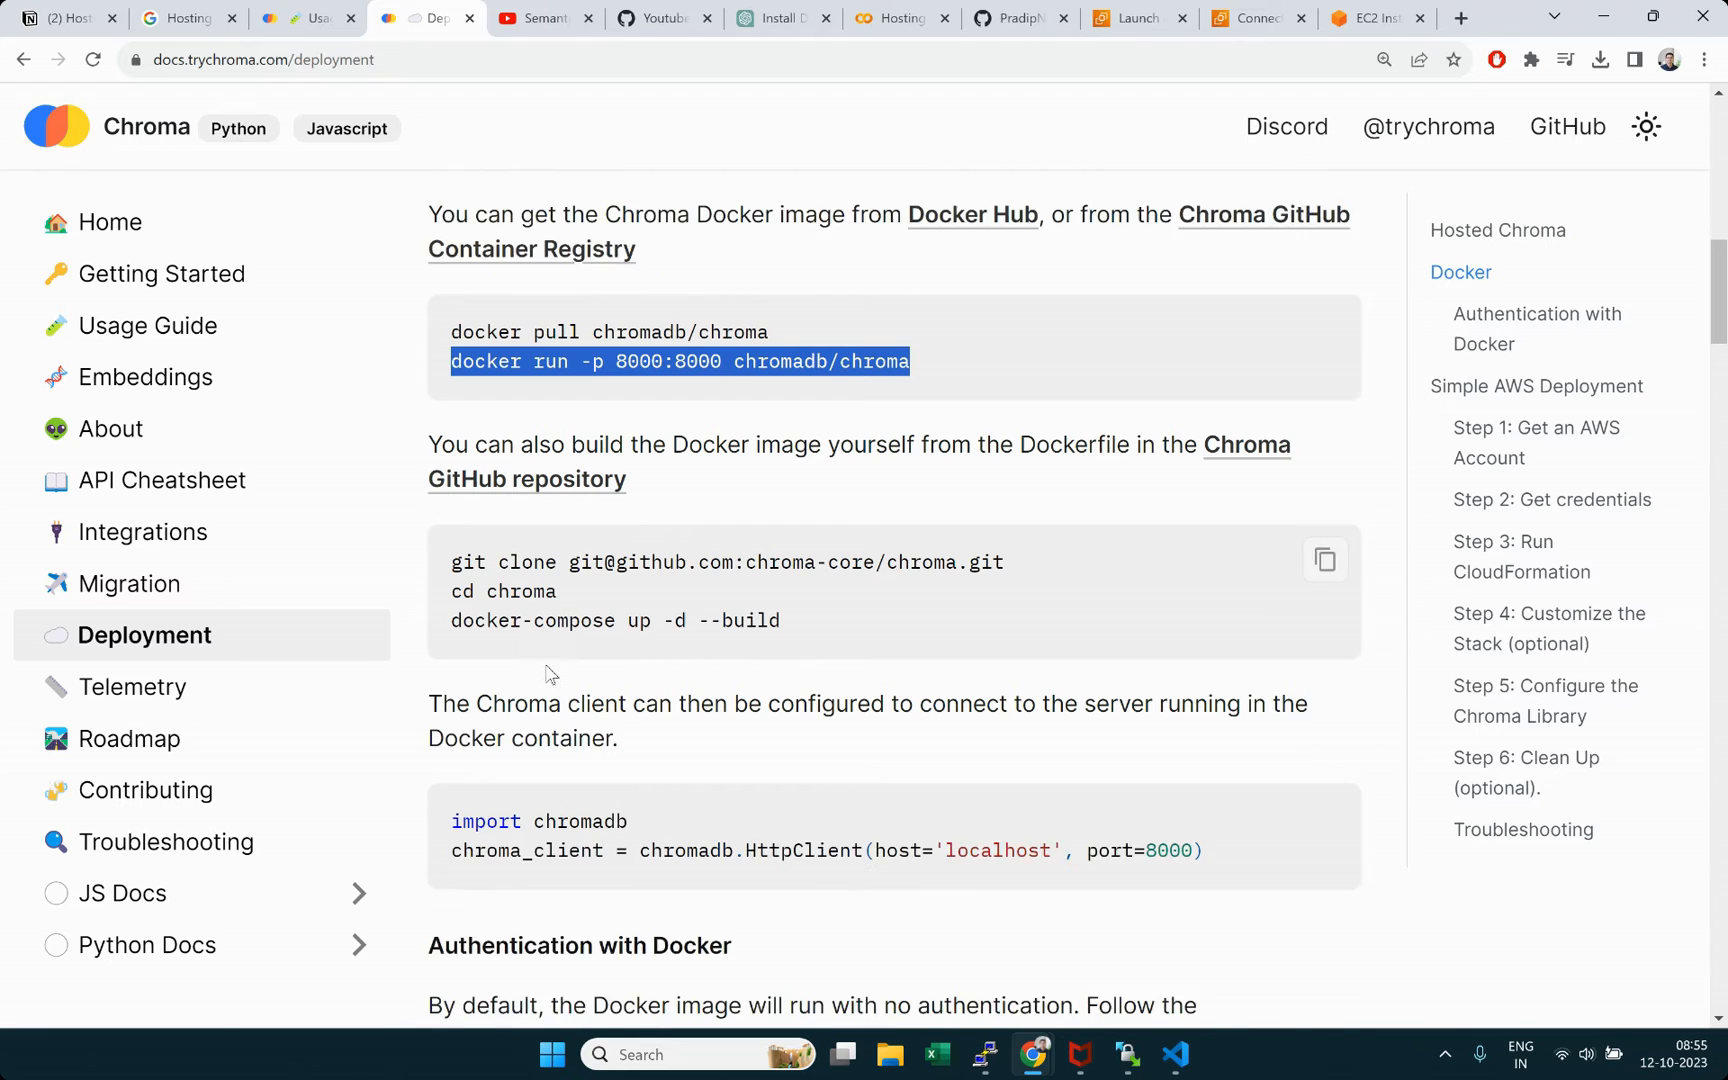
left_click(929, 278)
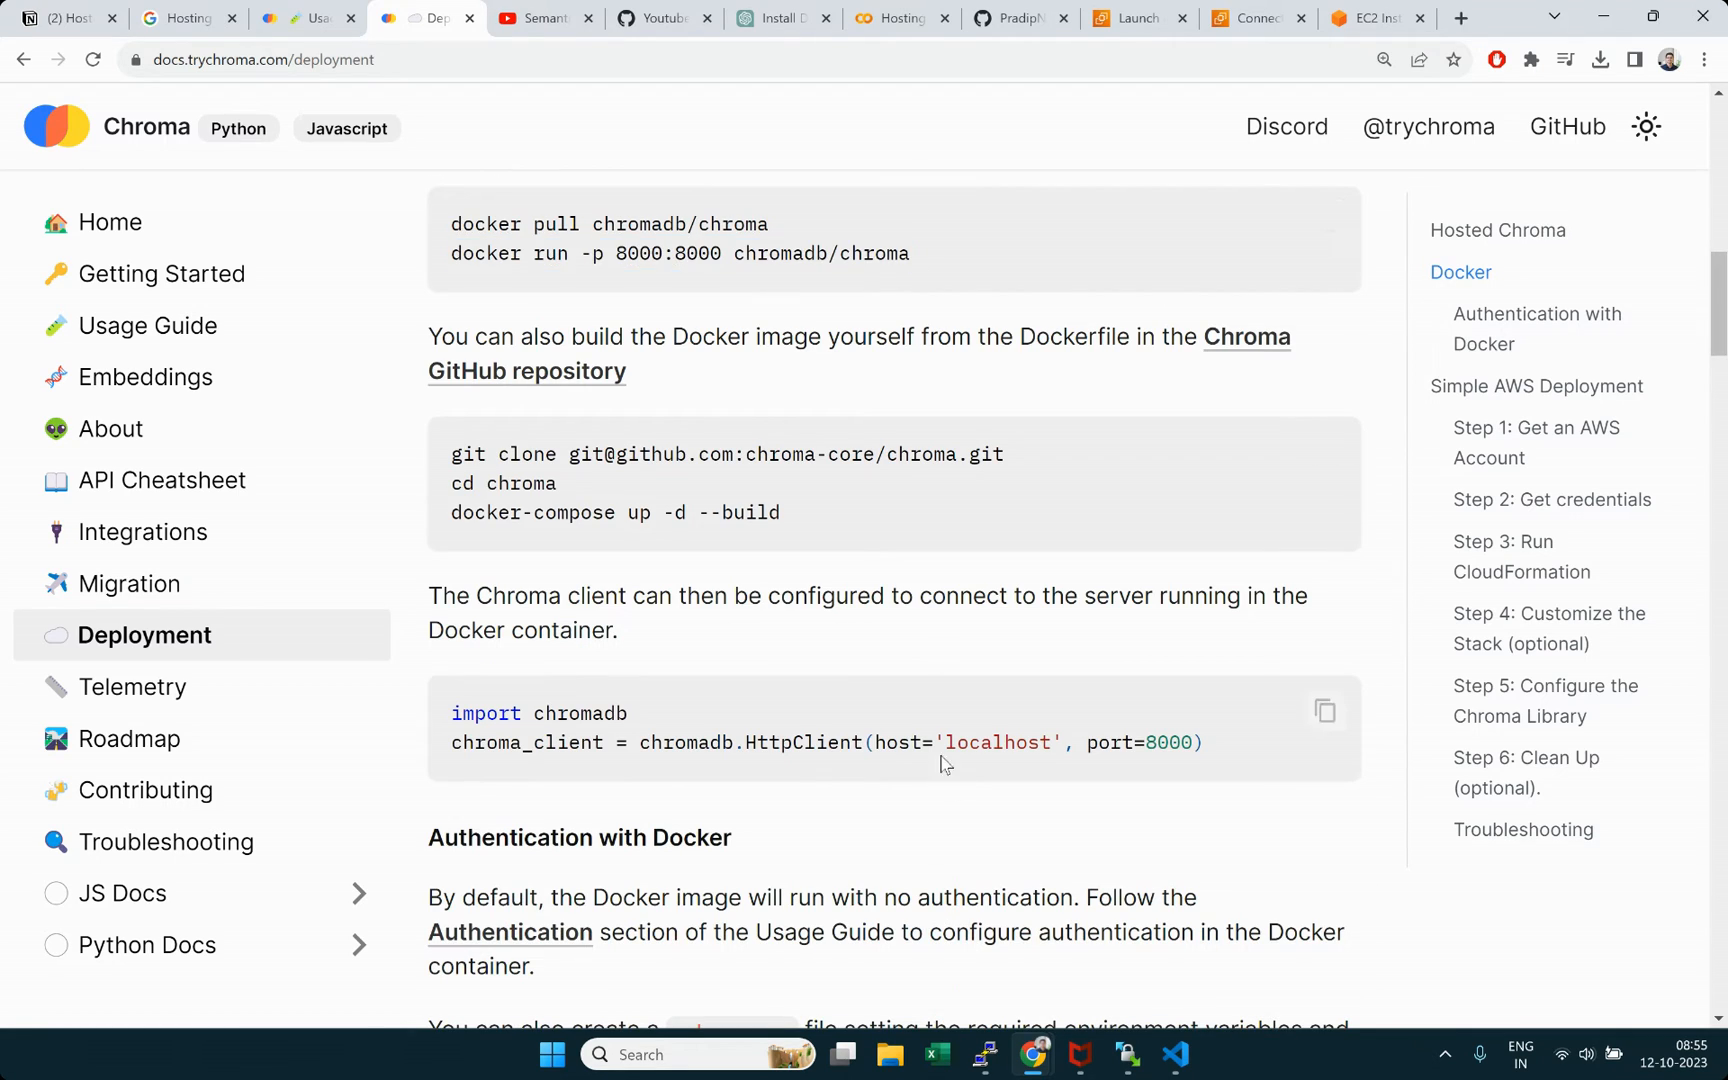
left_click_drag(950, 745, 1050, 749)
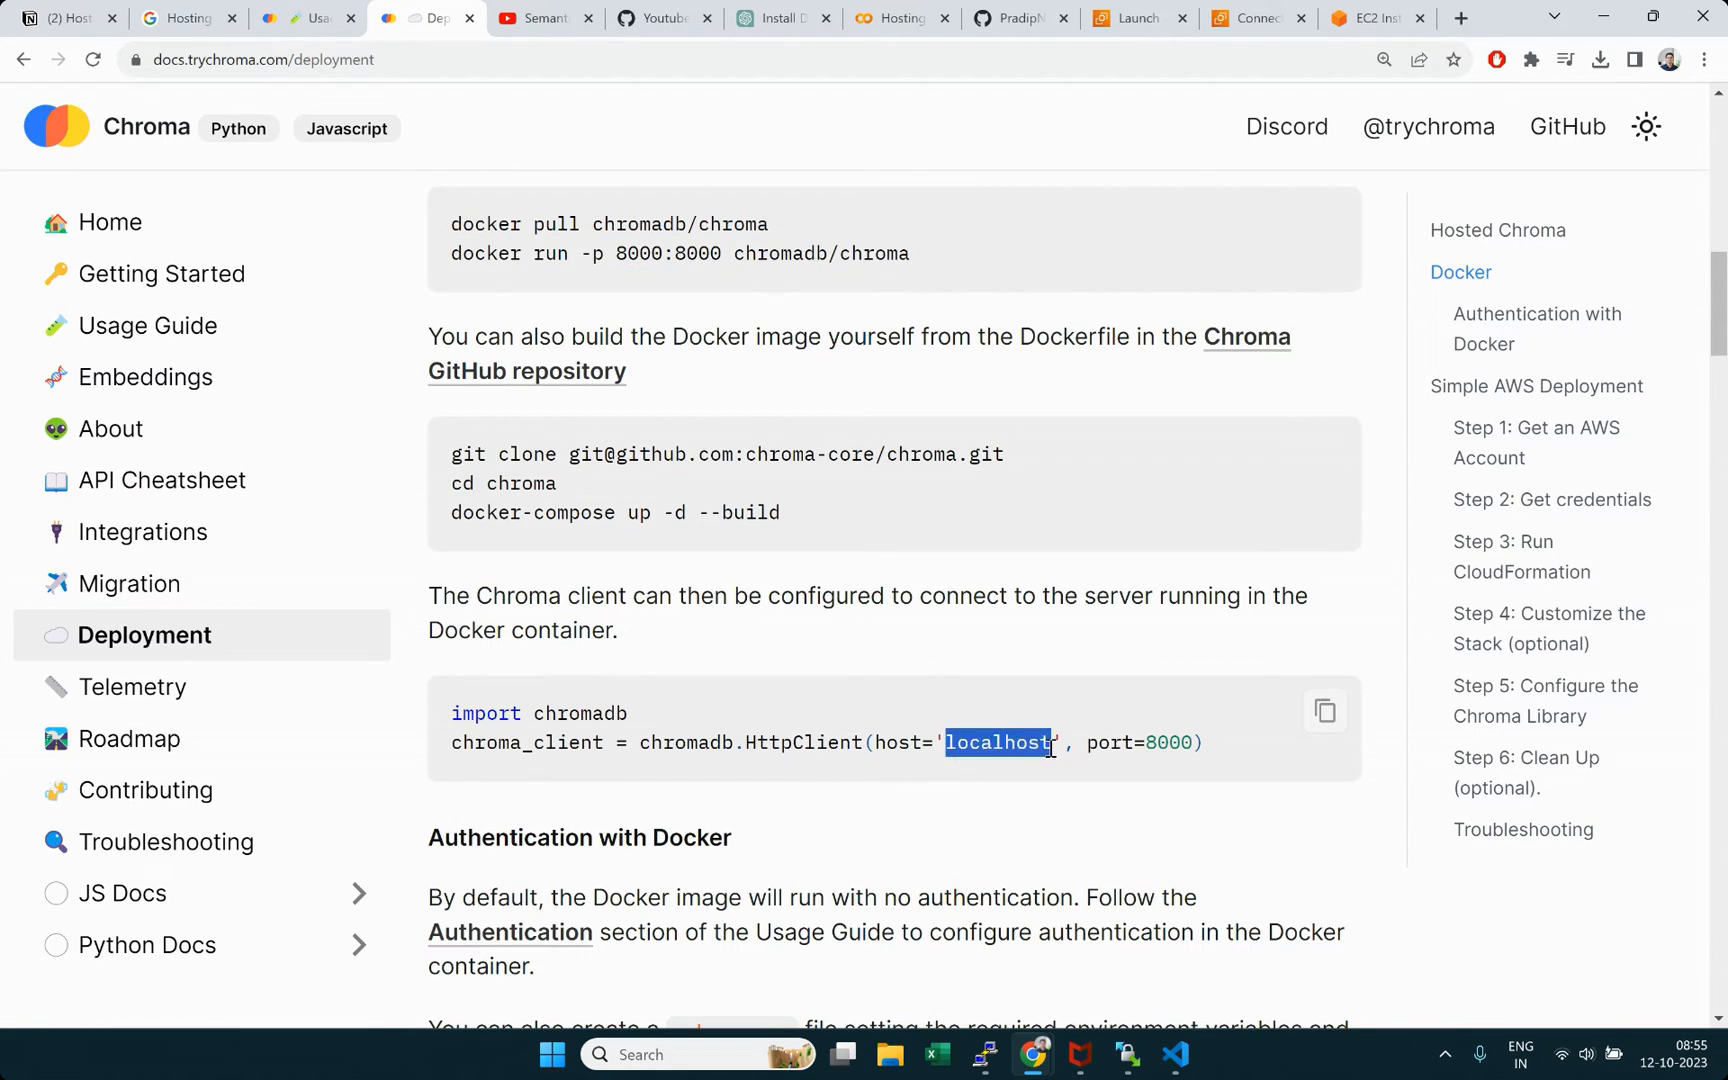
left_click_drag(1219, 756, 453, 722)
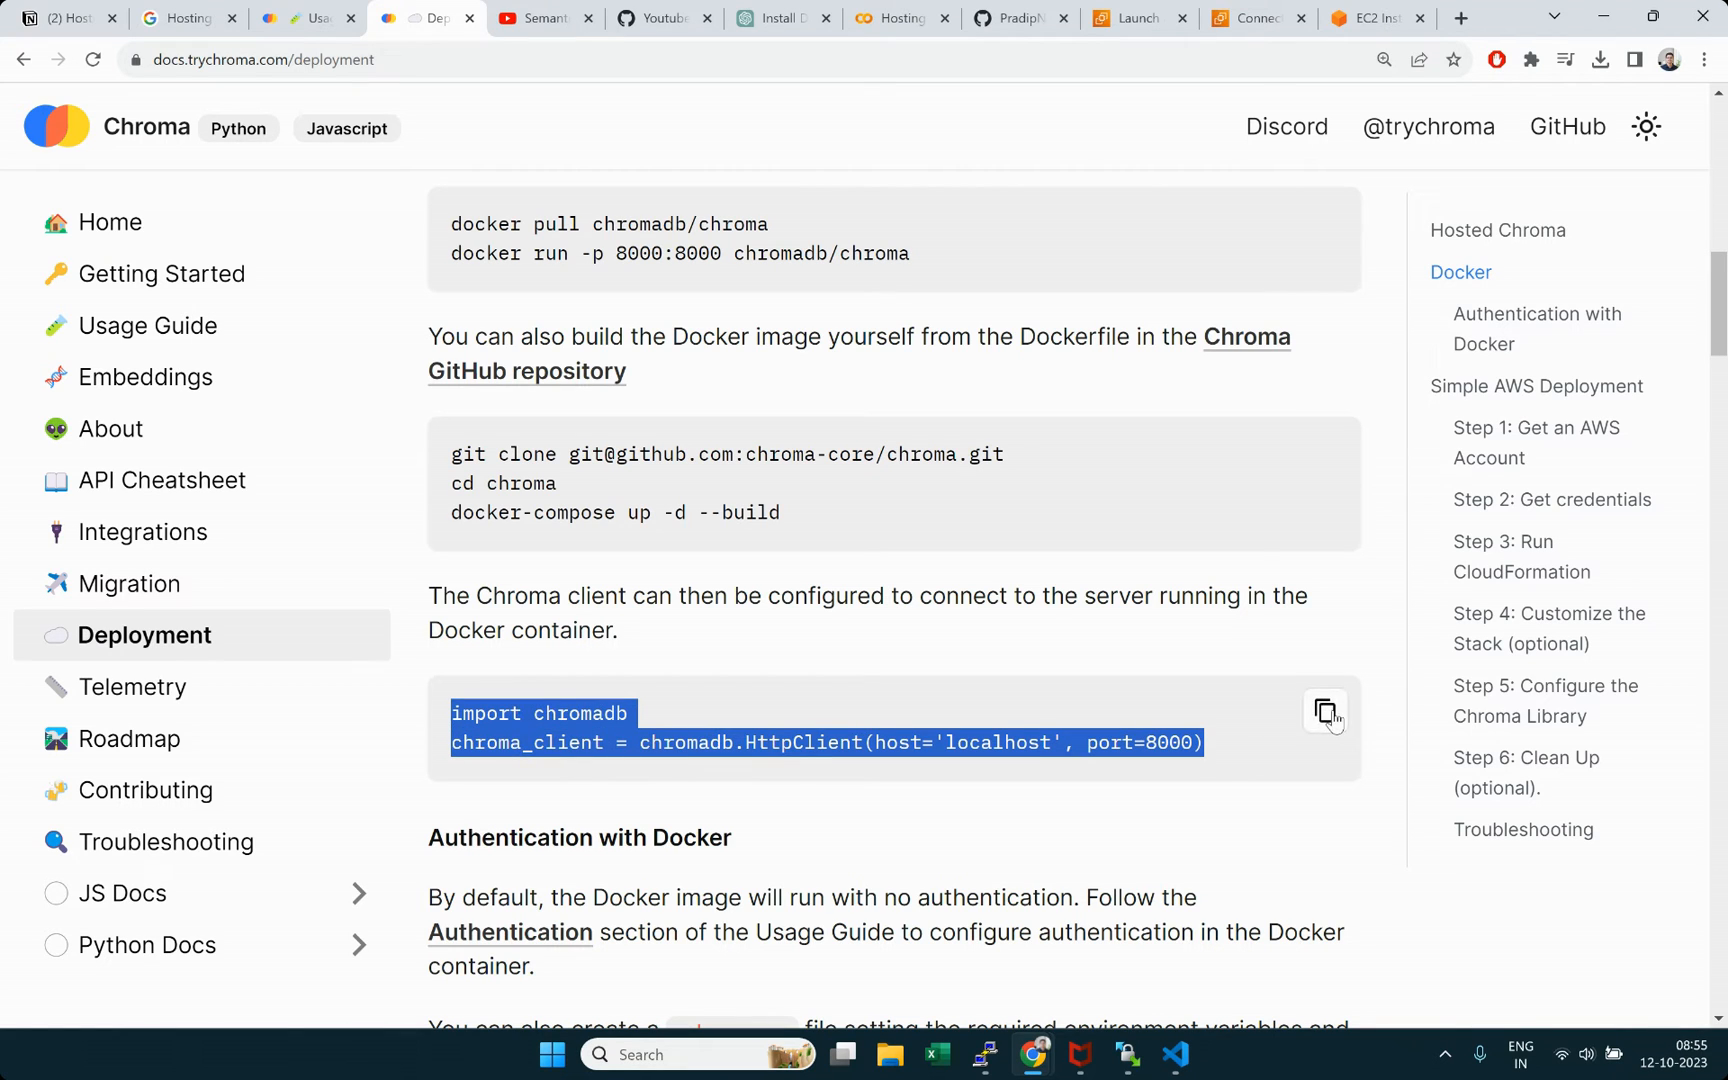
Step: Run the !pip install chromadb cell in the Colab notebook Hosting Chroma DB on ec2 VM.ipynb
left_click(900, 18)
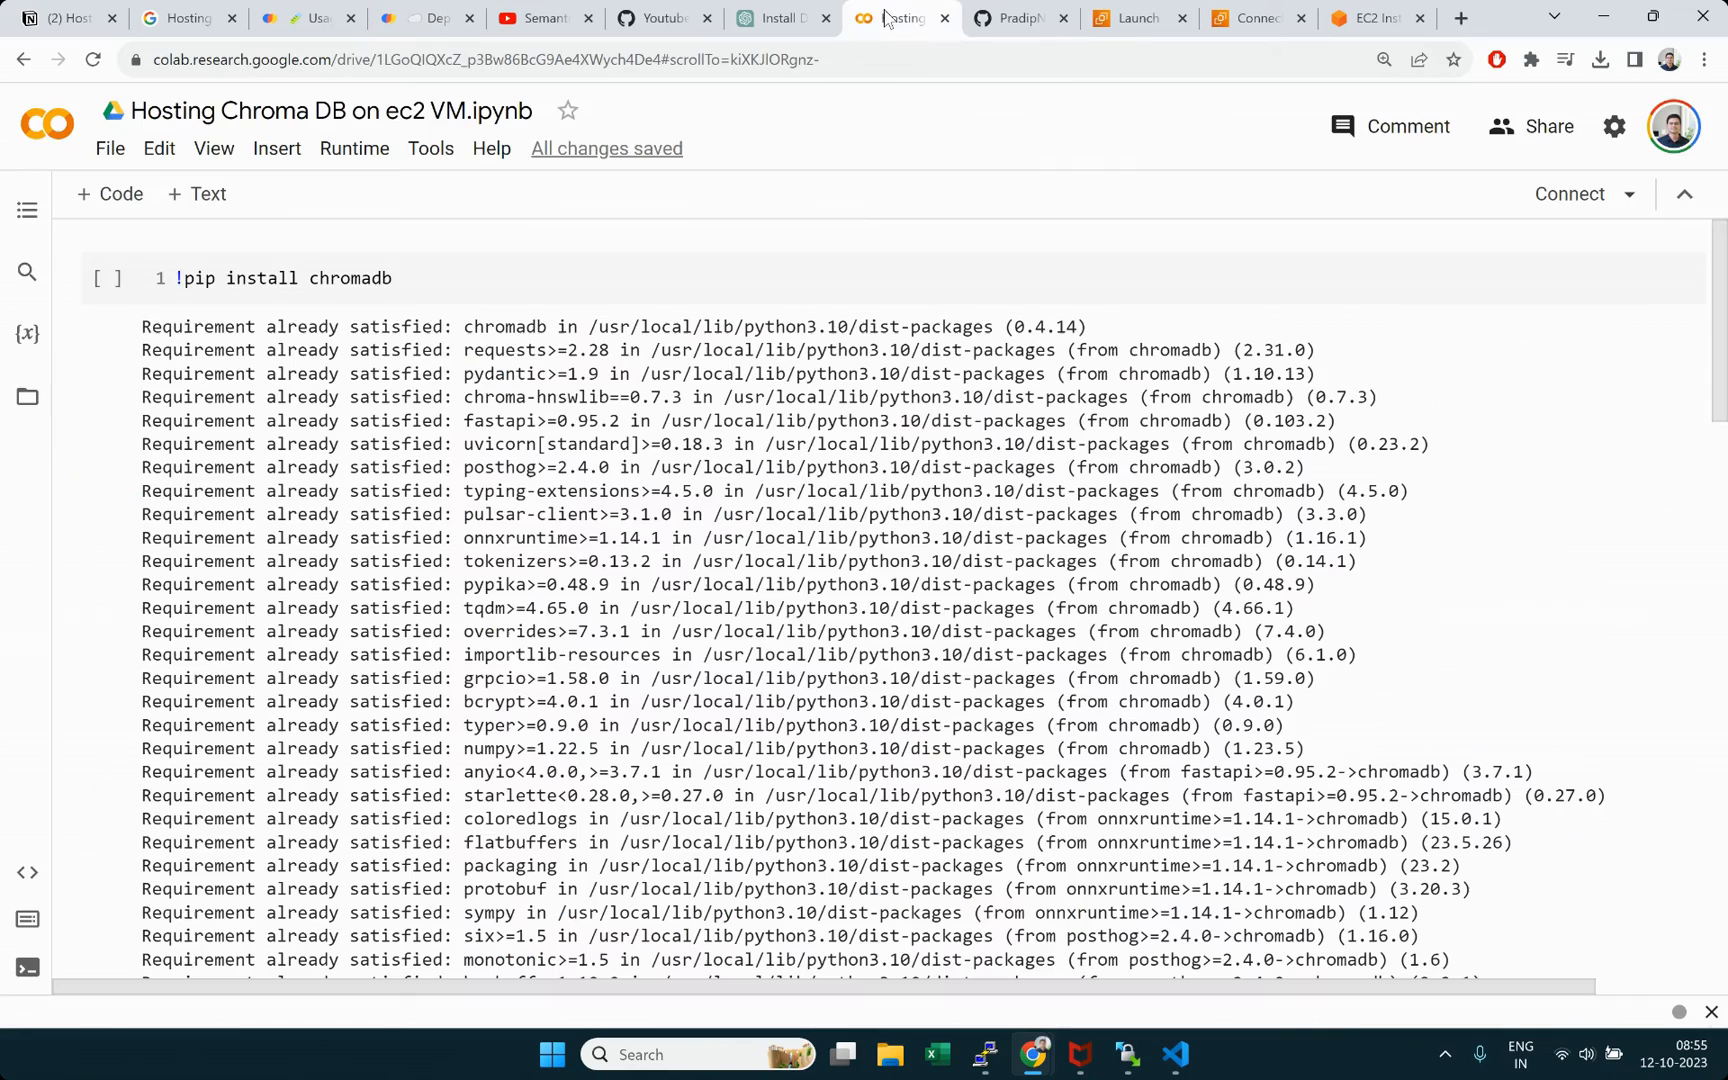
left_click(437, 276)
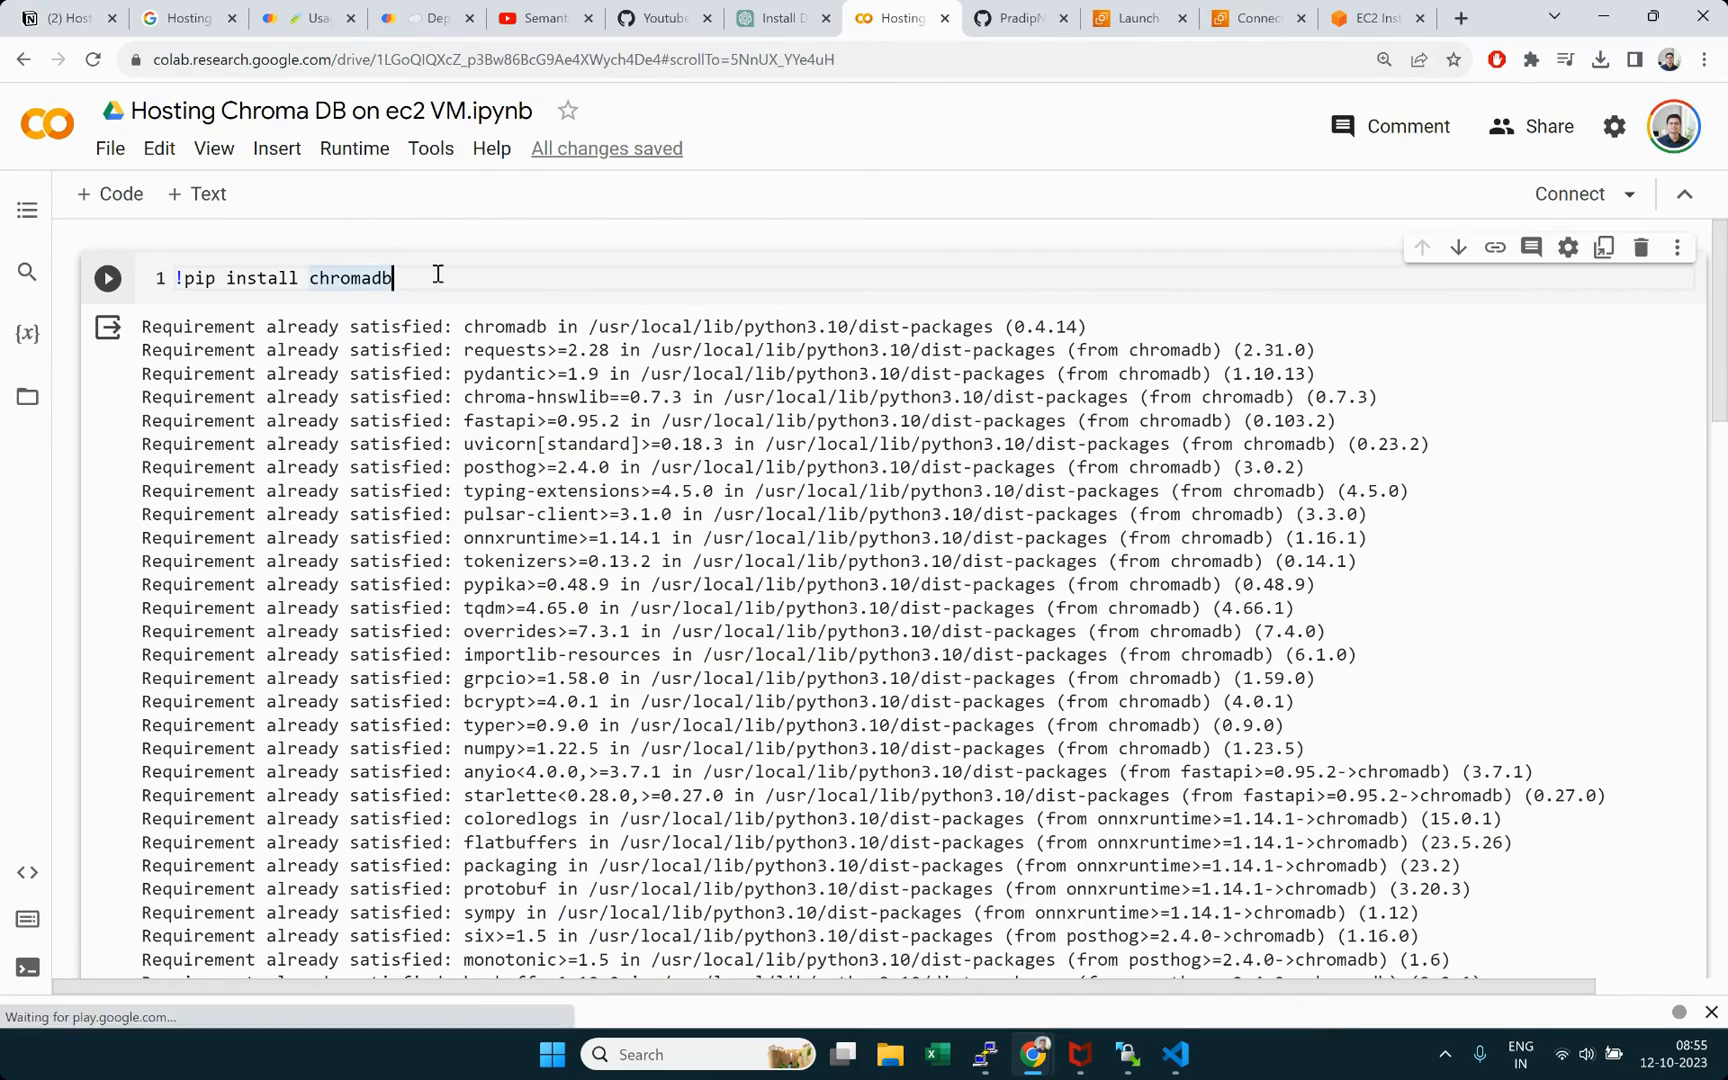
key("shift+Return")
scroll(437, 272, "up", 5)
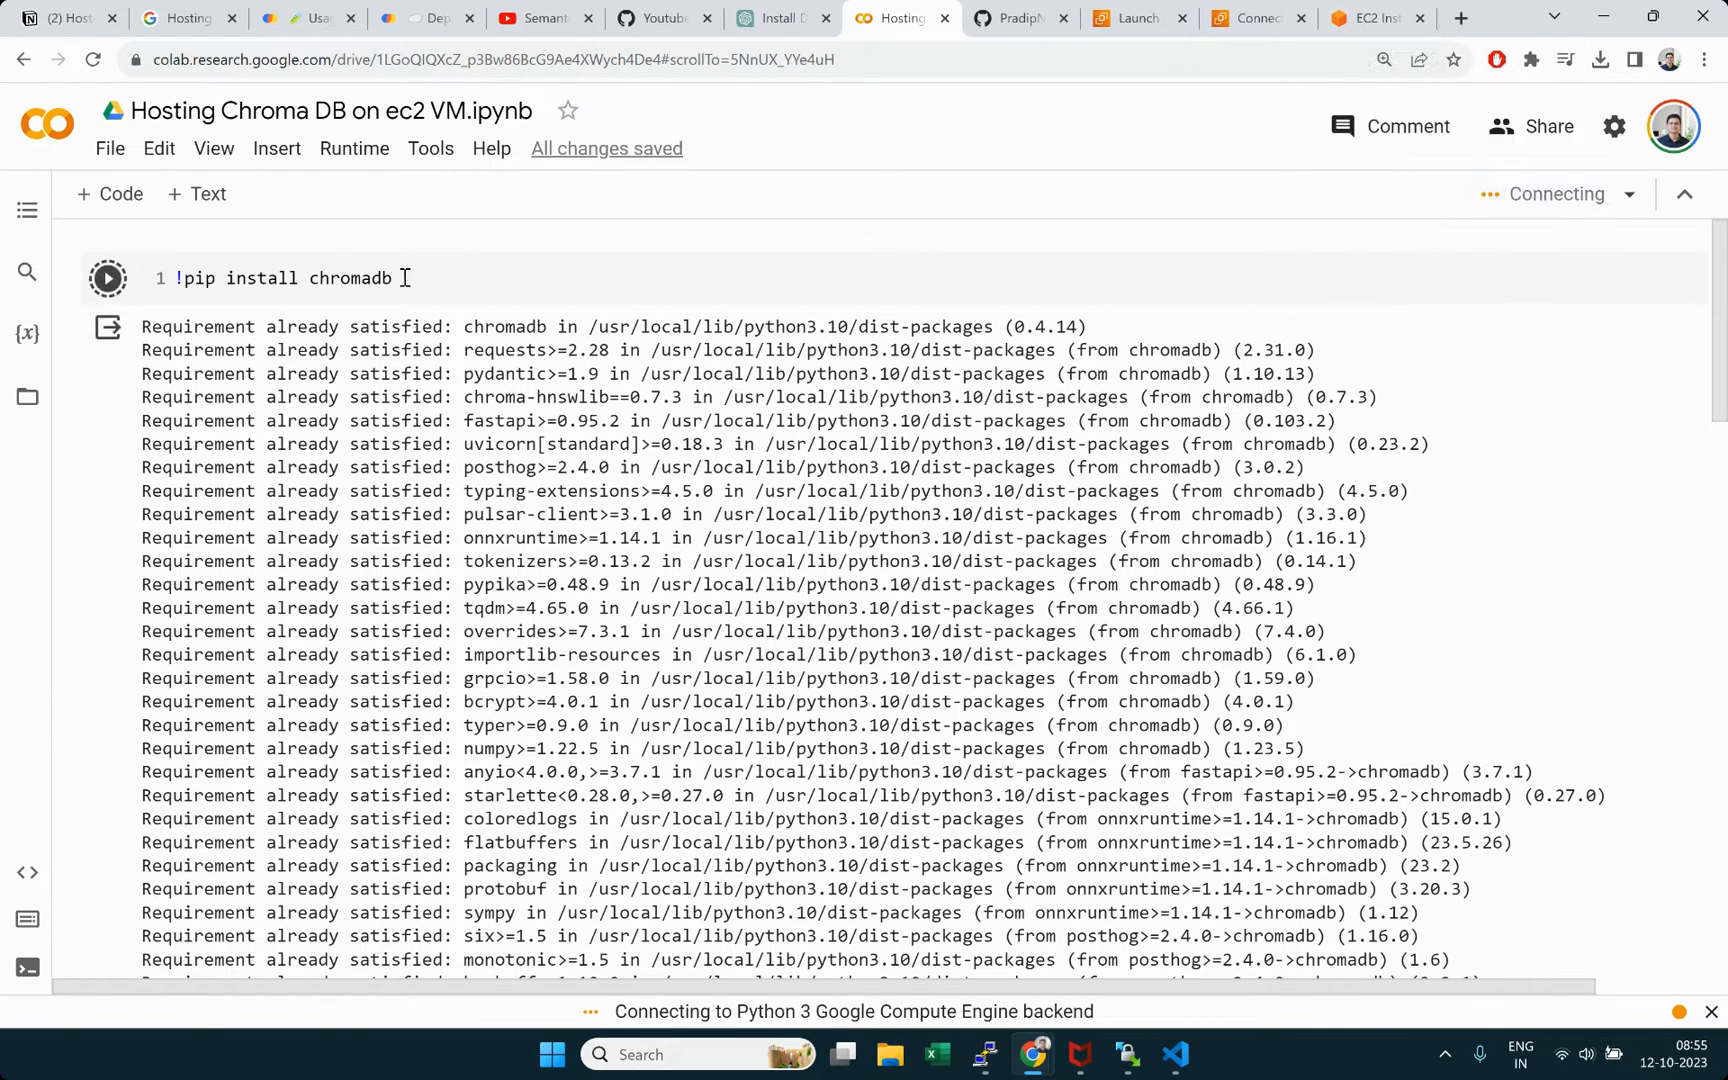
left_click(449, 279)
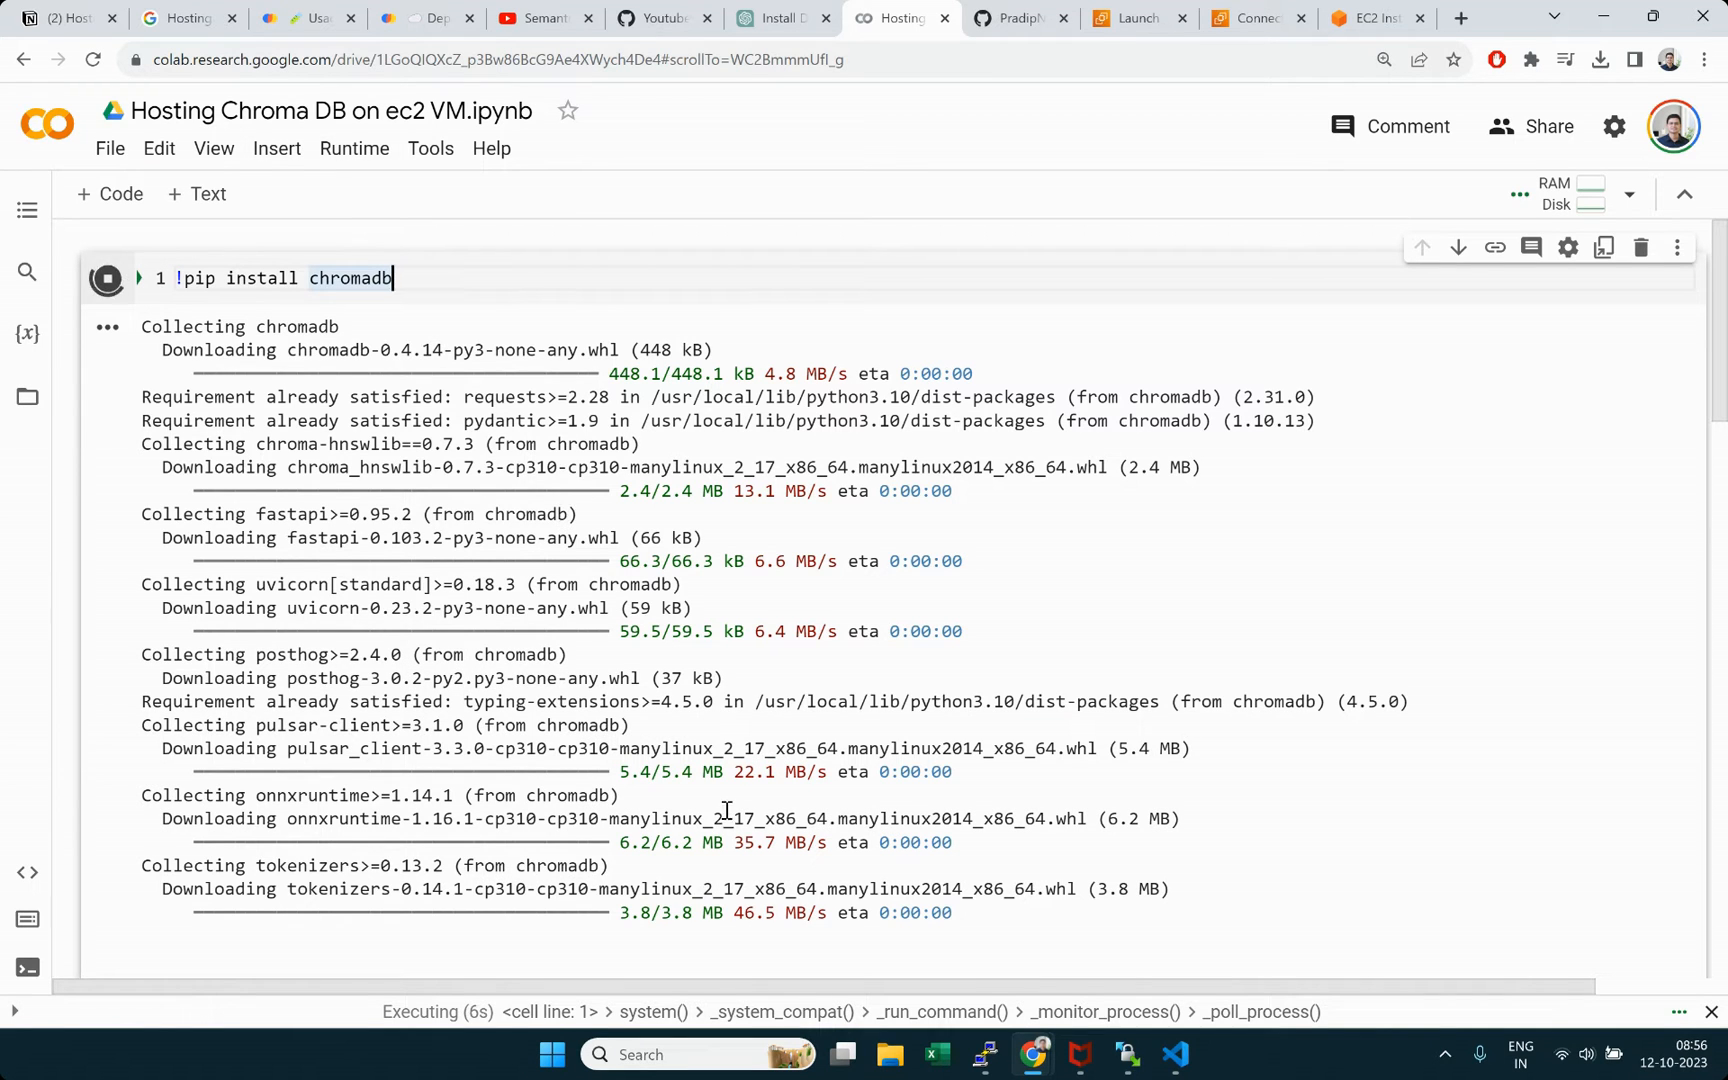
Step: Examine the notebook cell that imports chromadb and creates the HttpClient, focusing on its host IP address
scroll(630, 570, "down", 3)
scroll(630, 570, "down", 1)
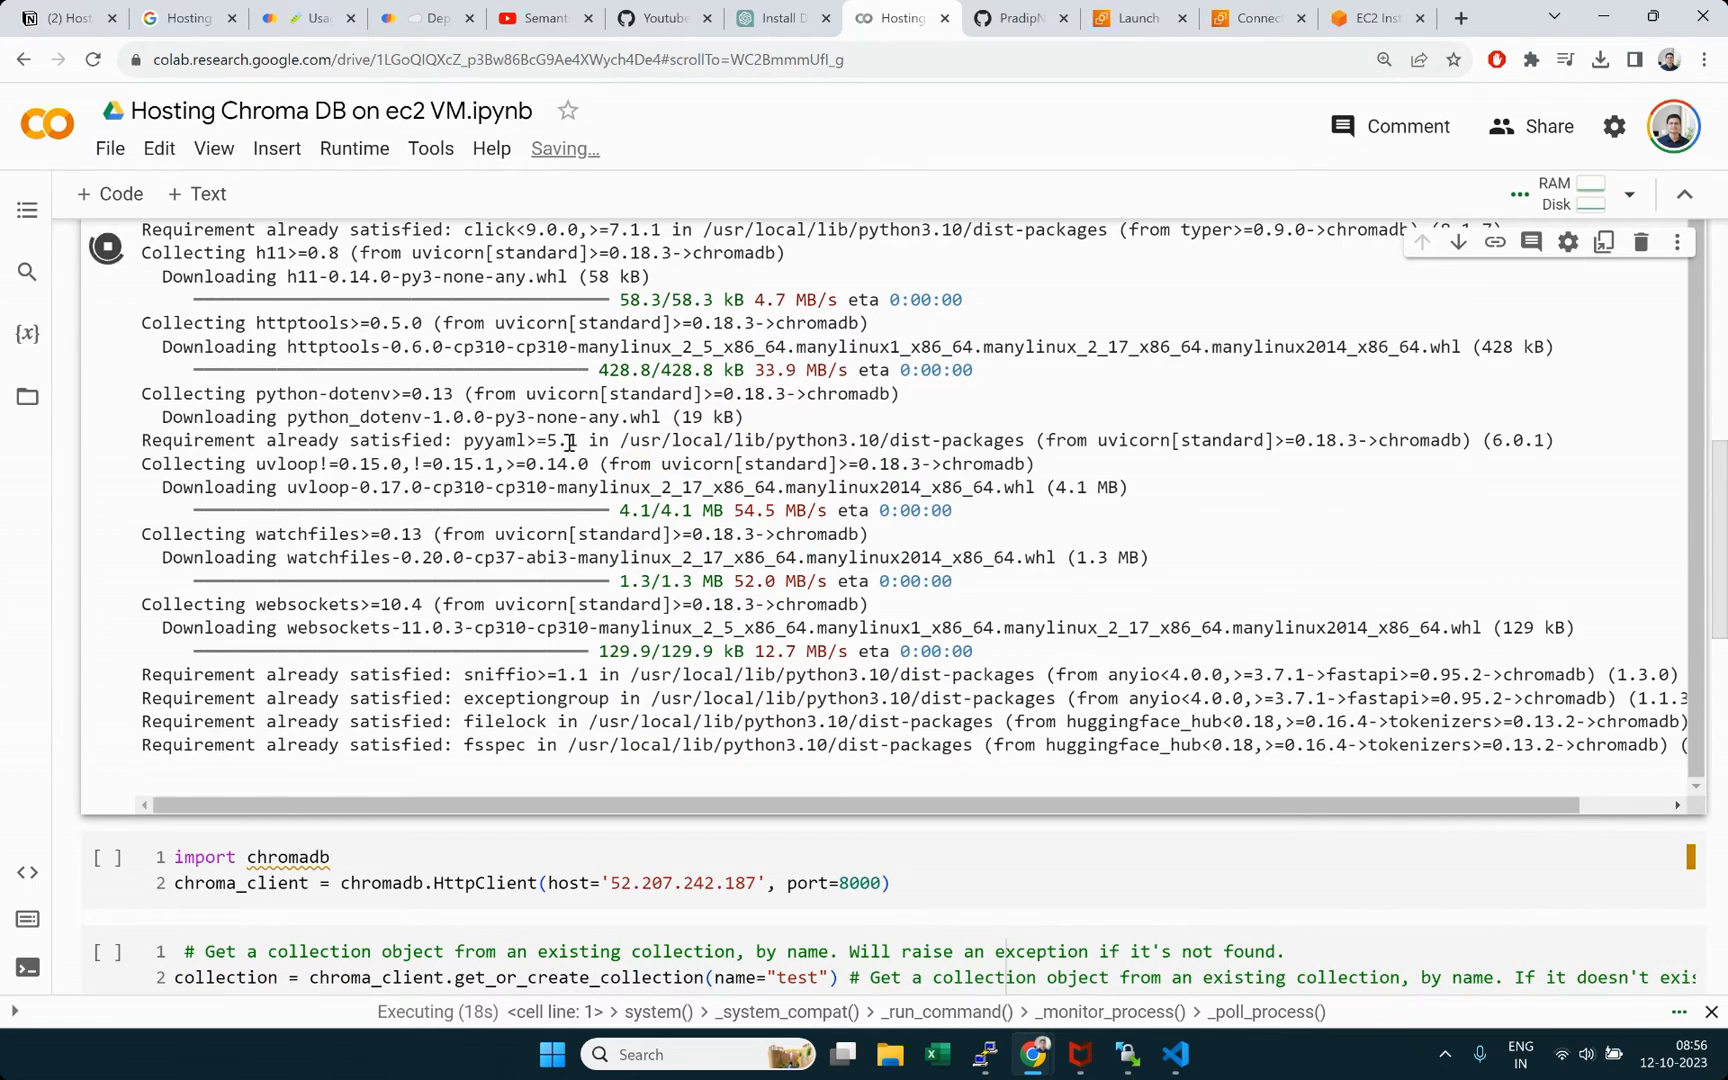
scroll(565, 444, "down", 3)
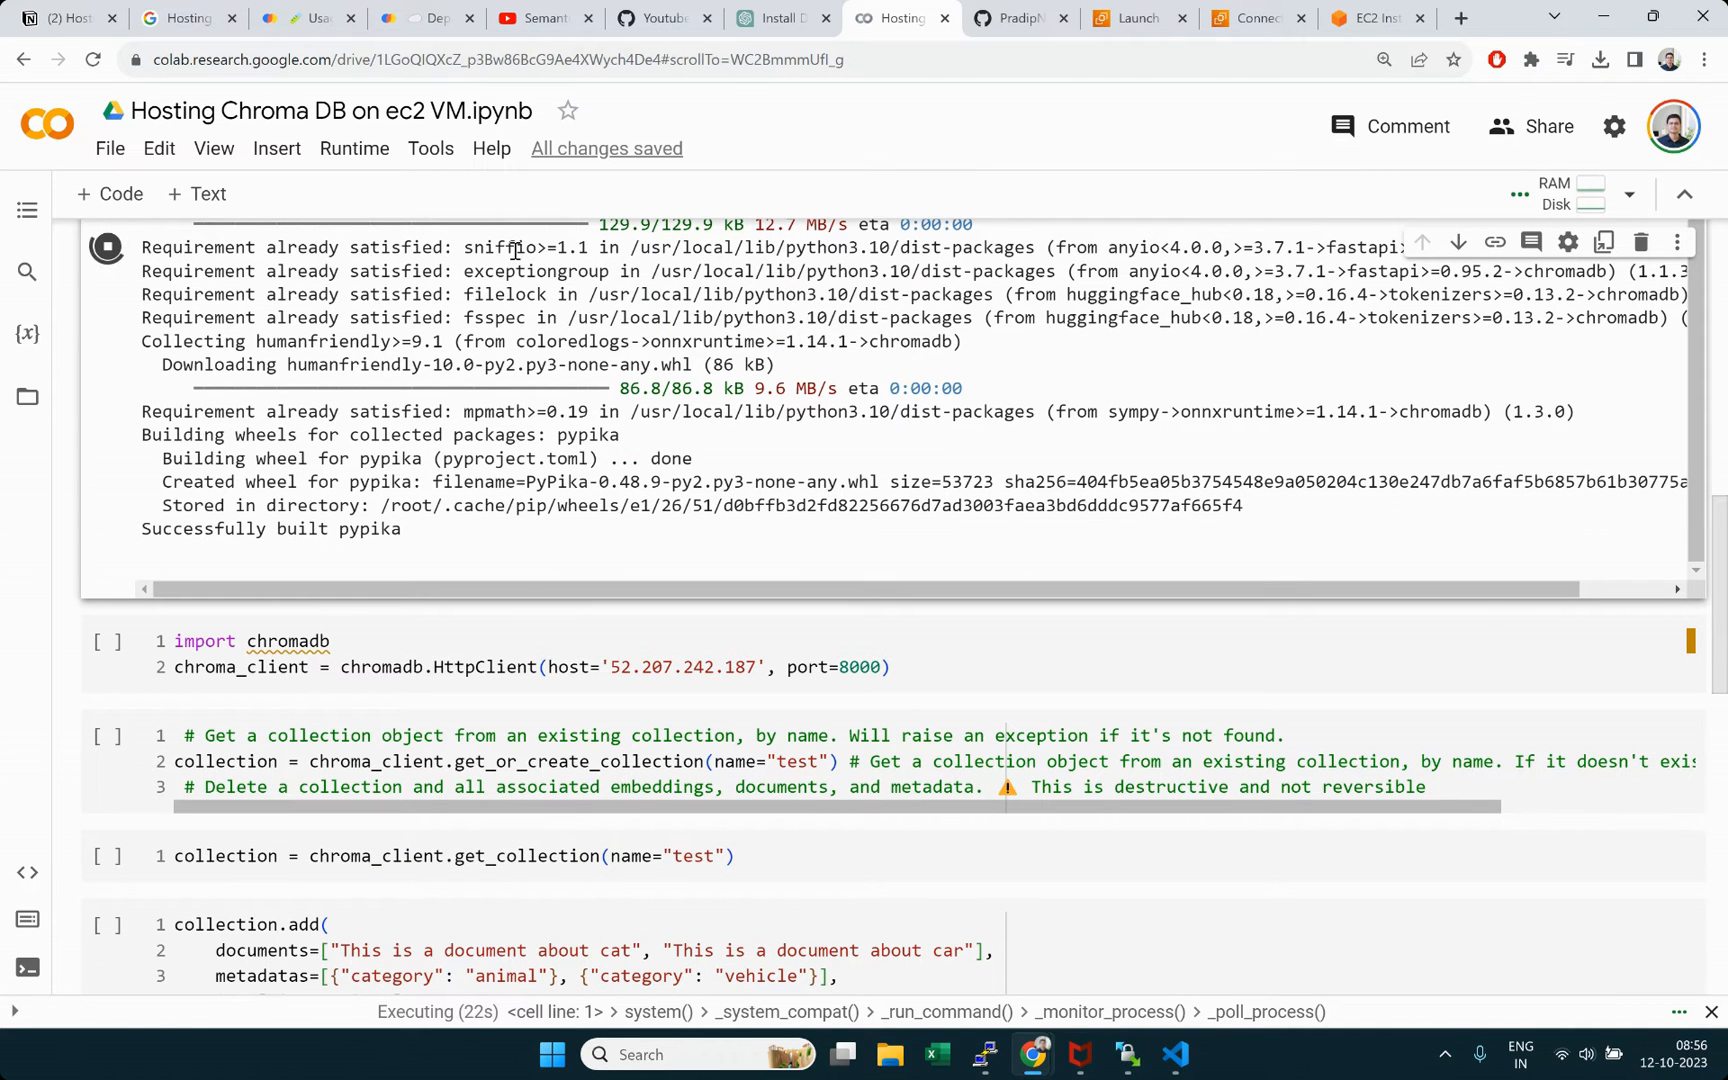
double_click(280, 641)
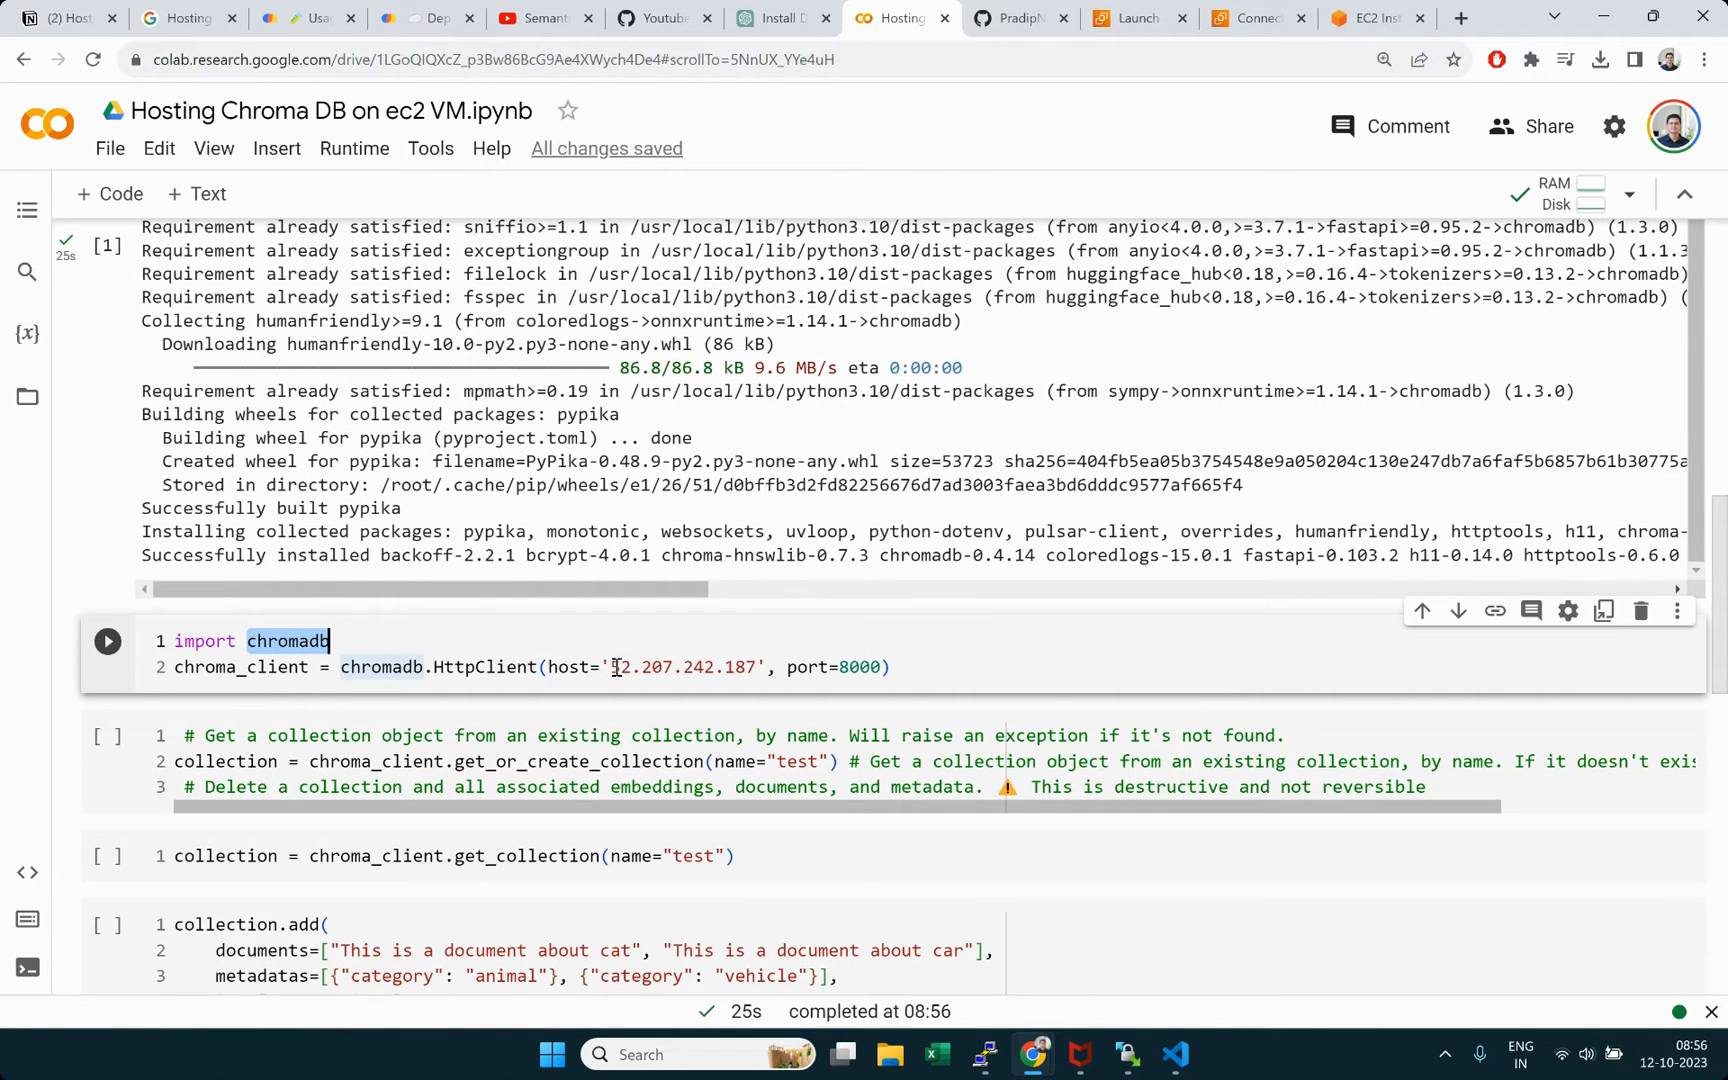
left_click_drag(611, 667, 757, 667)
left_click(945, 667)
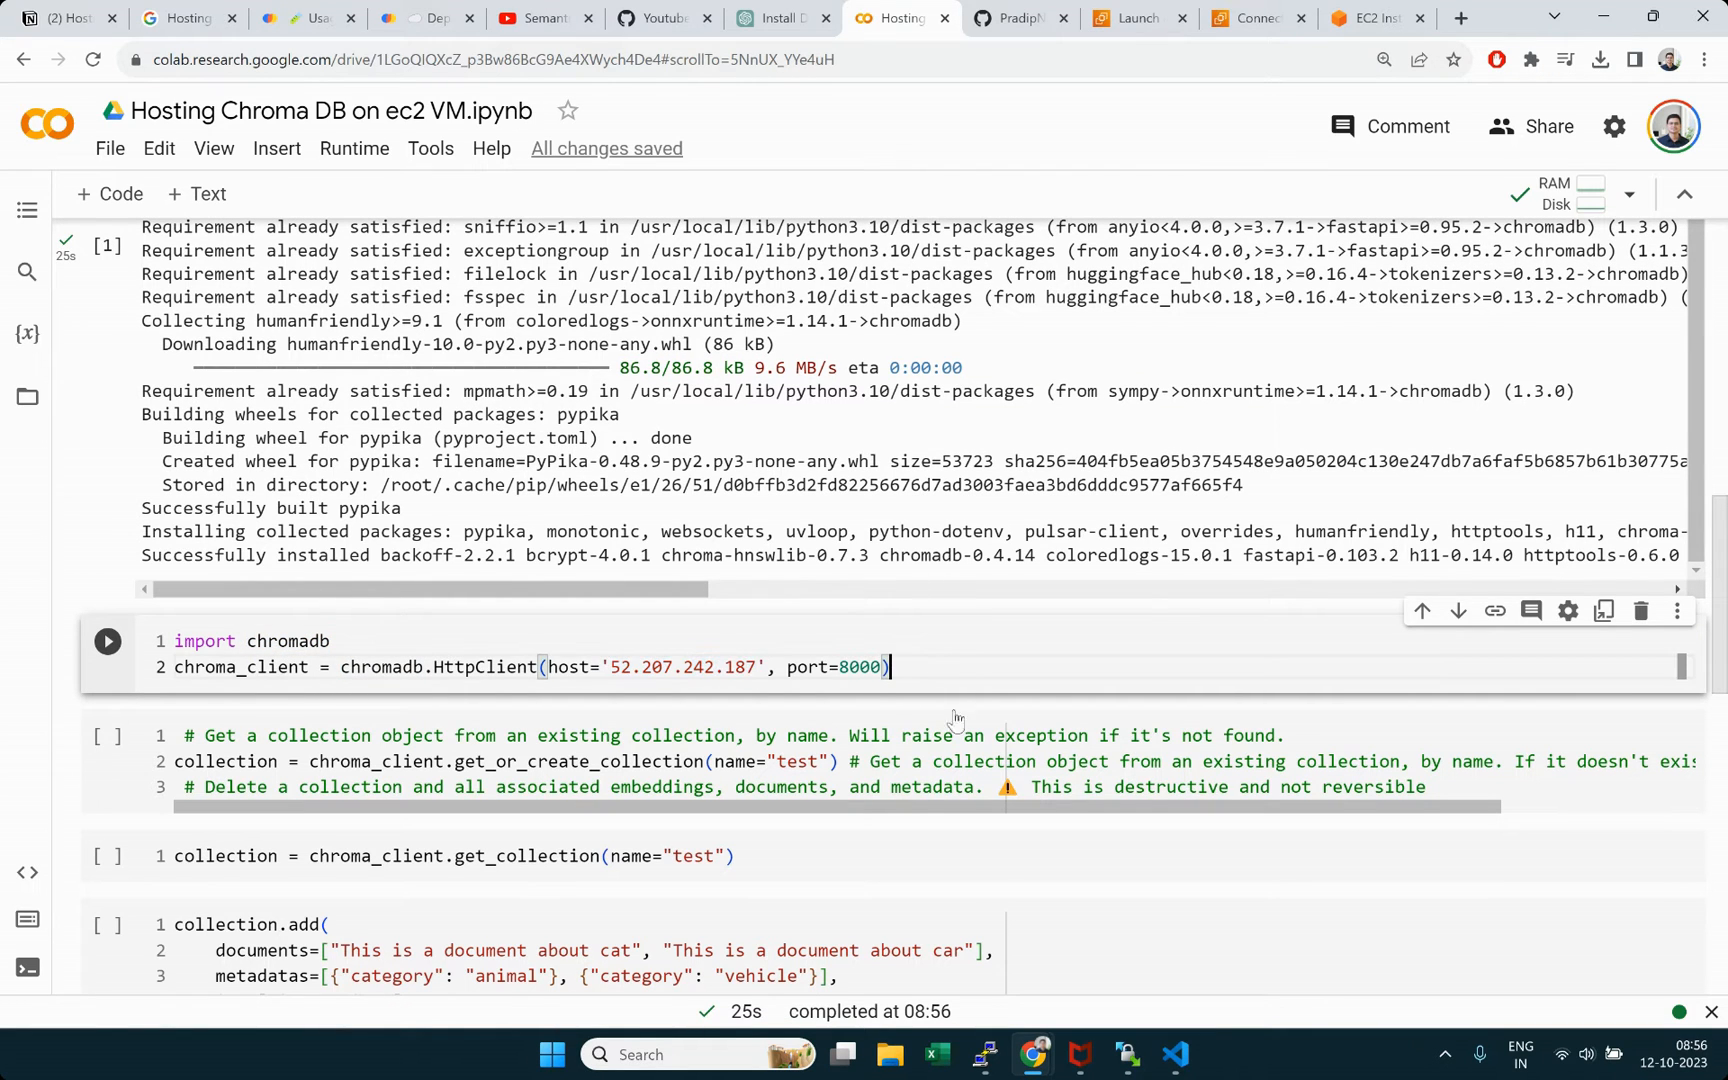
scroll(958, 725, "down", 1)
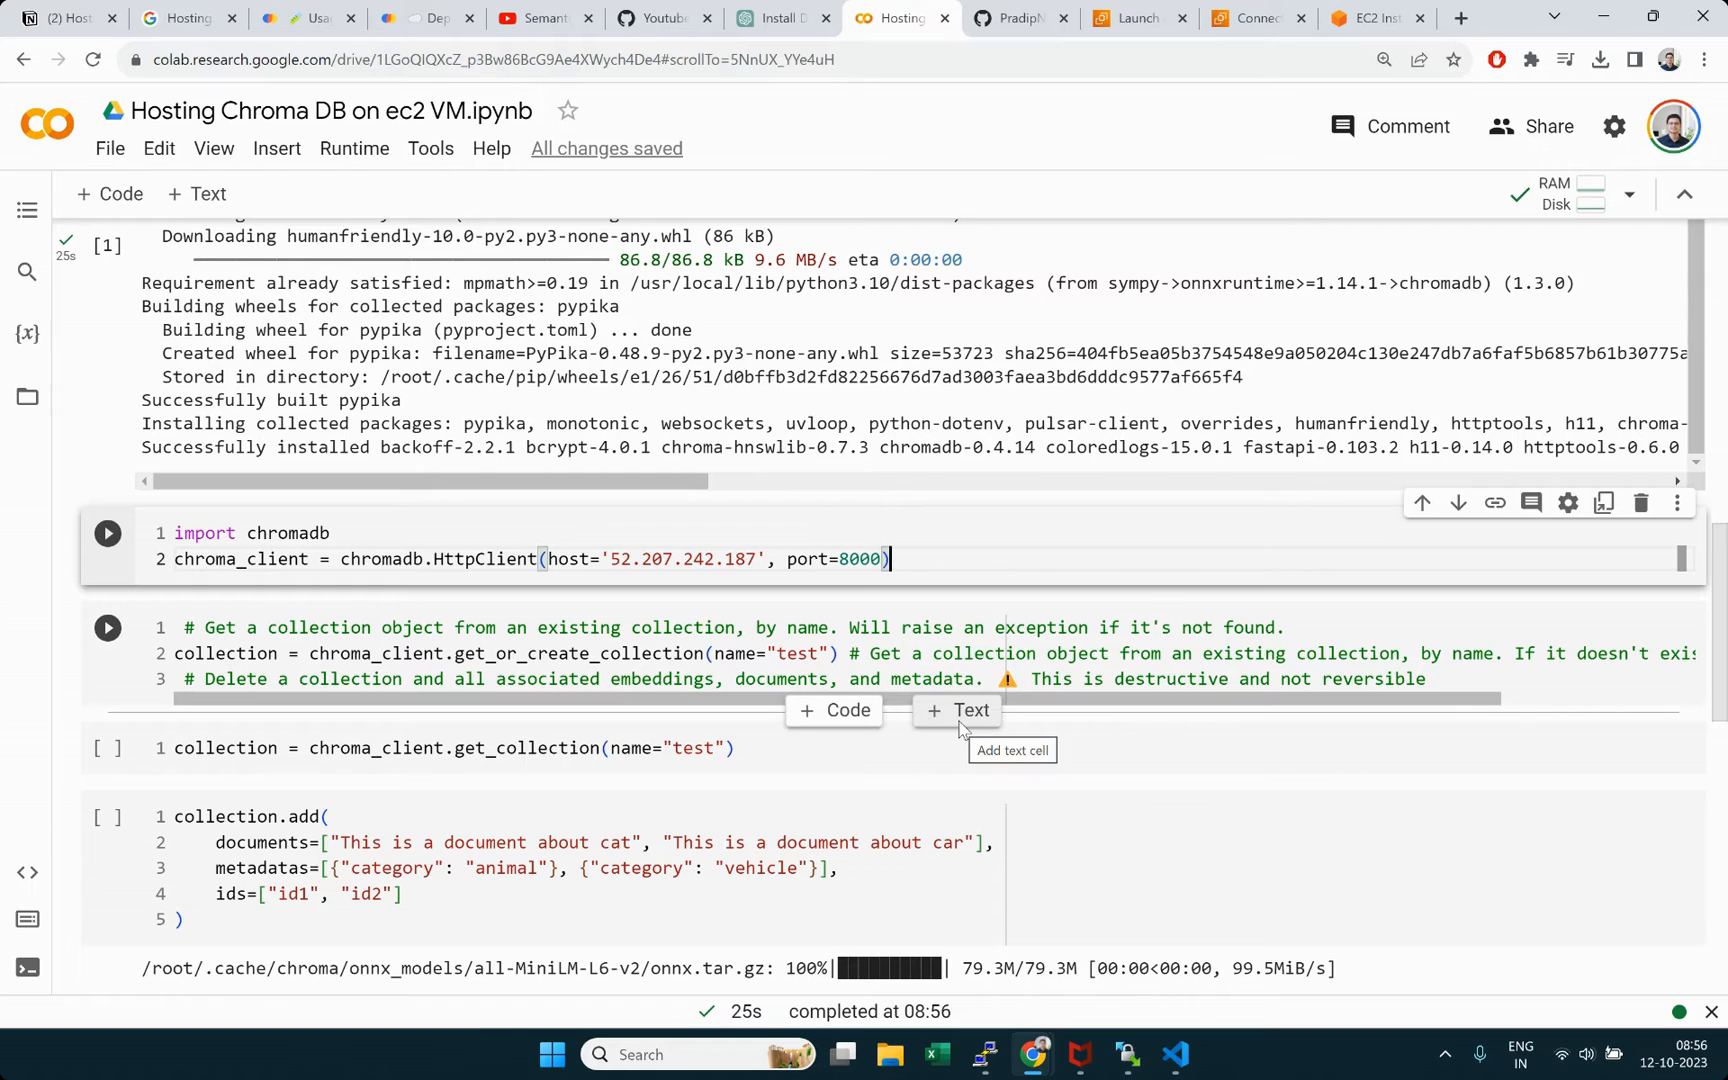
left_click_drag(611, 559, 770, 560)
left_click(940, 562)
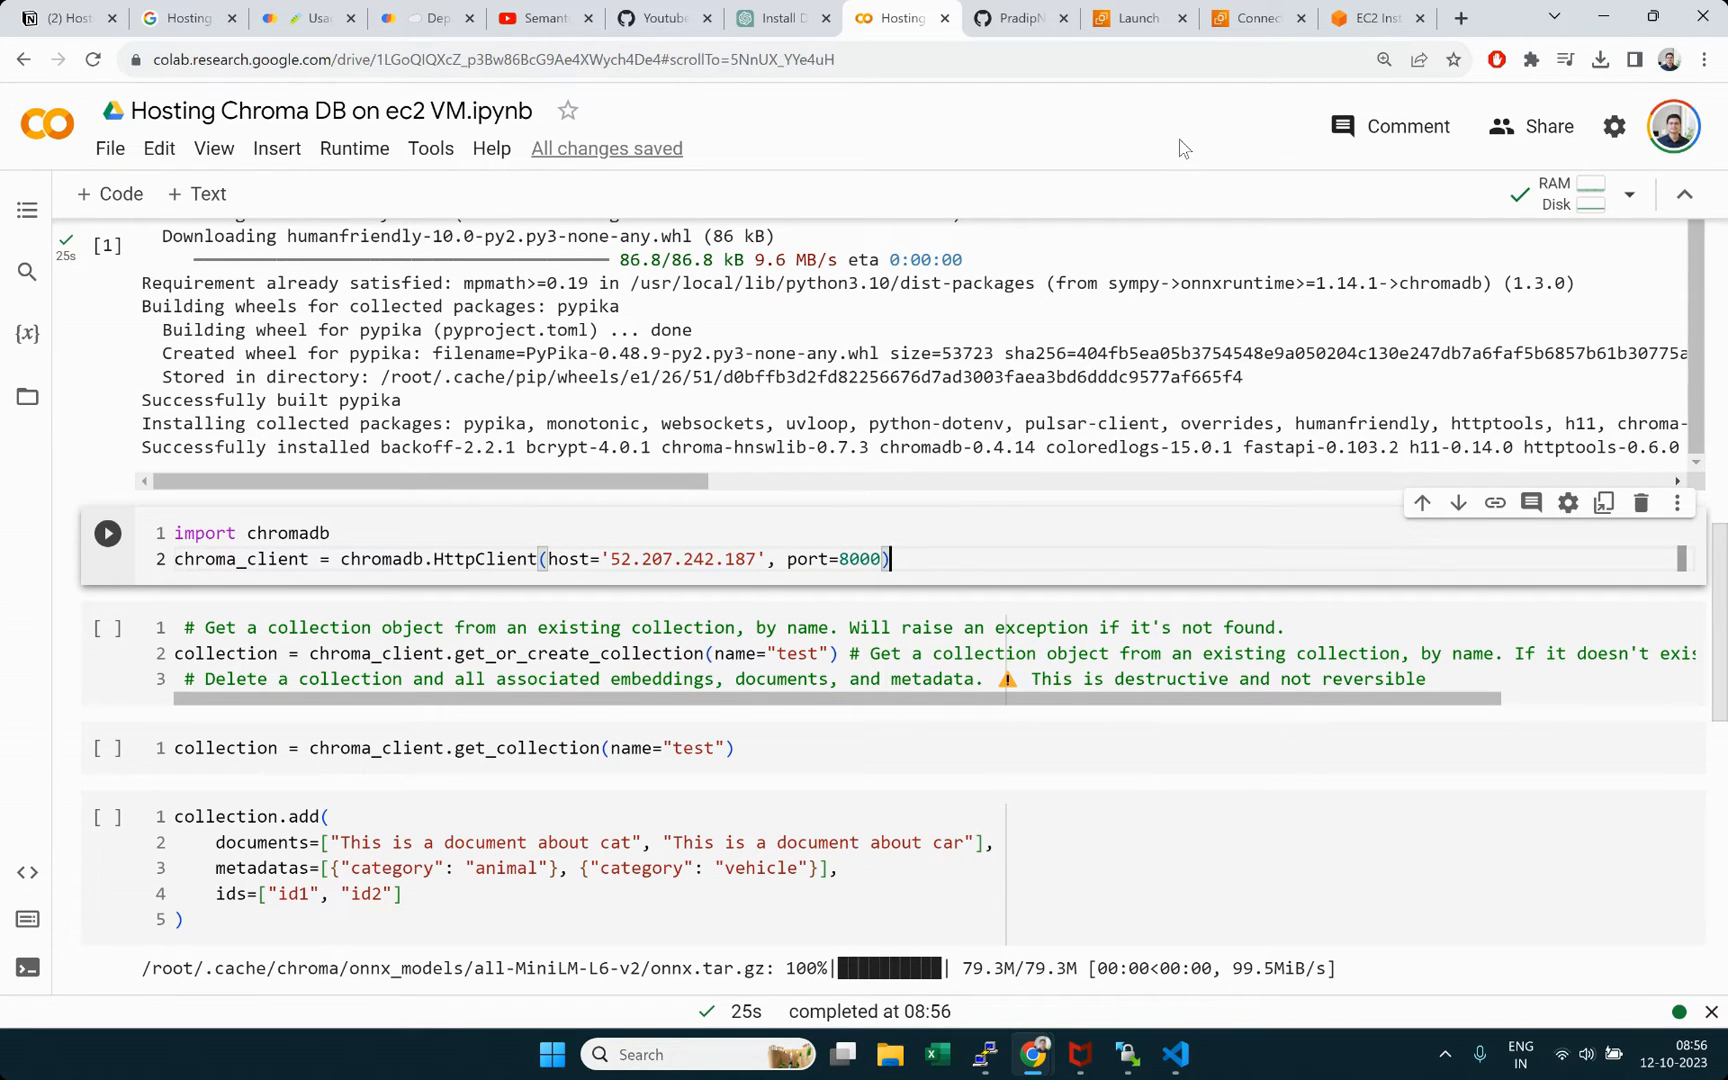
Step: Open the instance summary of the chromadb EC2 instance and copy its public IPv4 address
left_click(1362, 24)
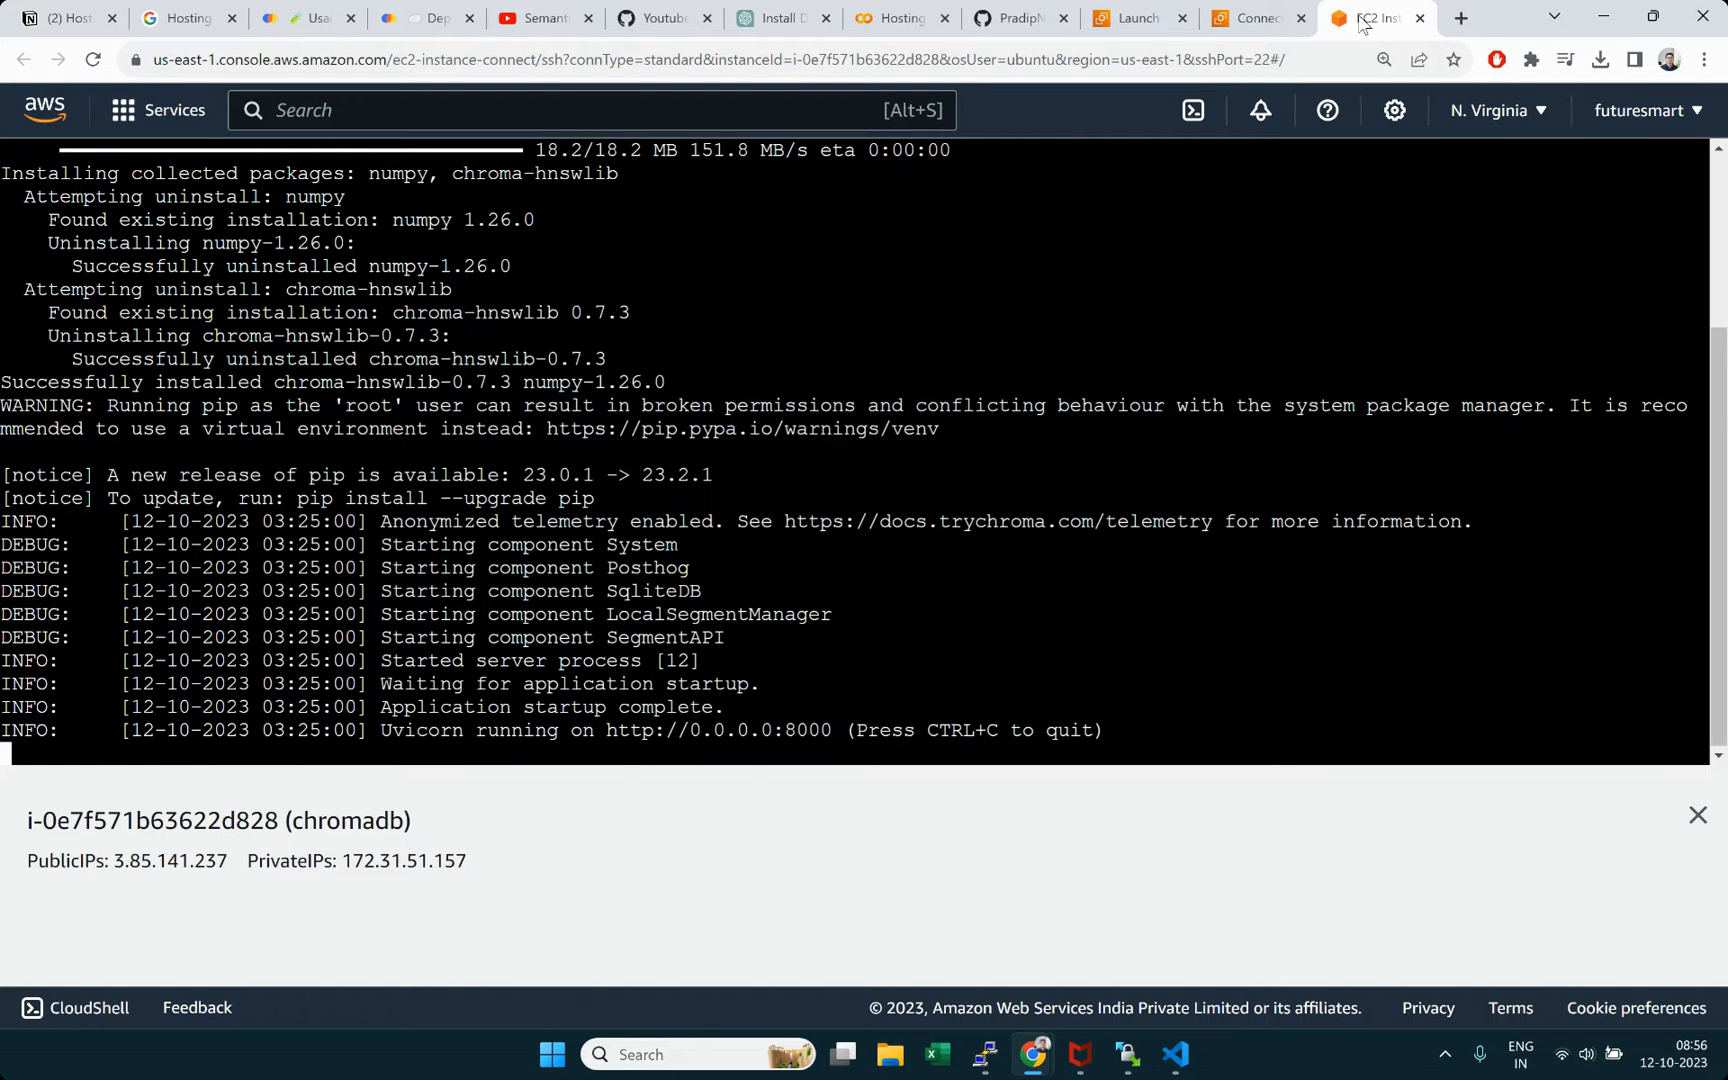
left_click(1135, 18)
left_click(1252, 18)
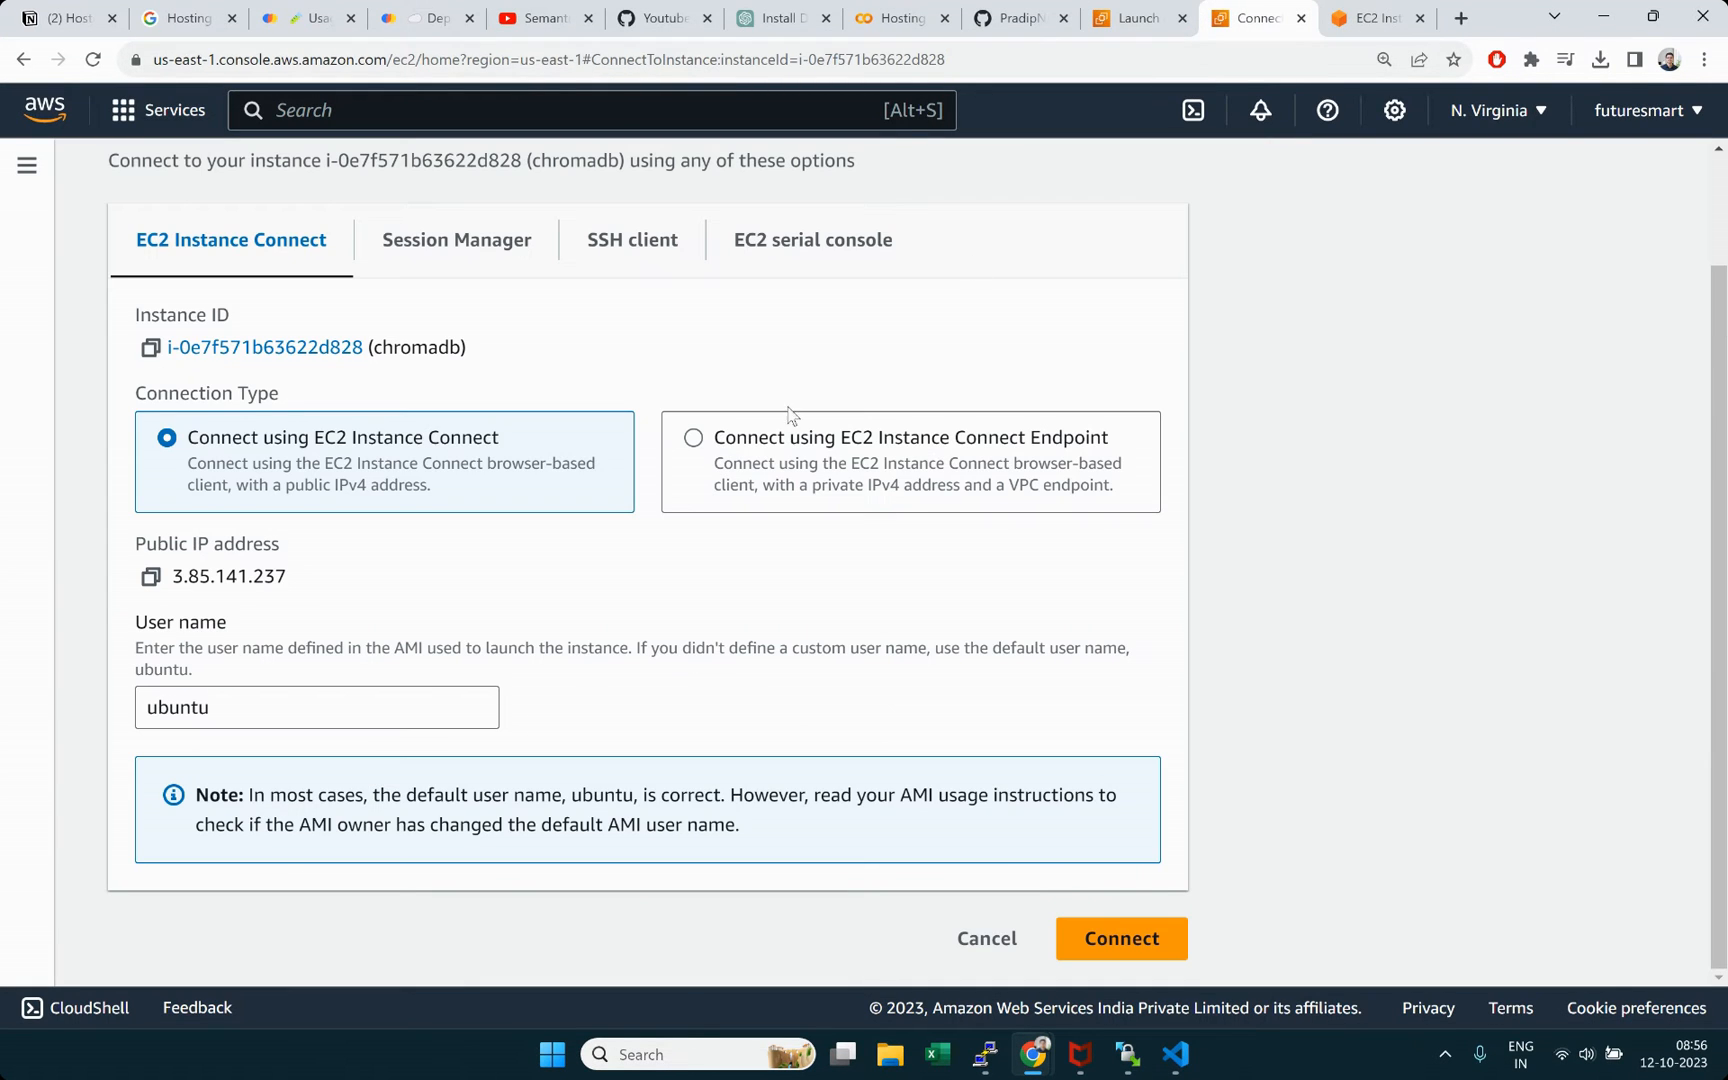
scroll(790, 414, "up", 2)
left_click(440, 178)
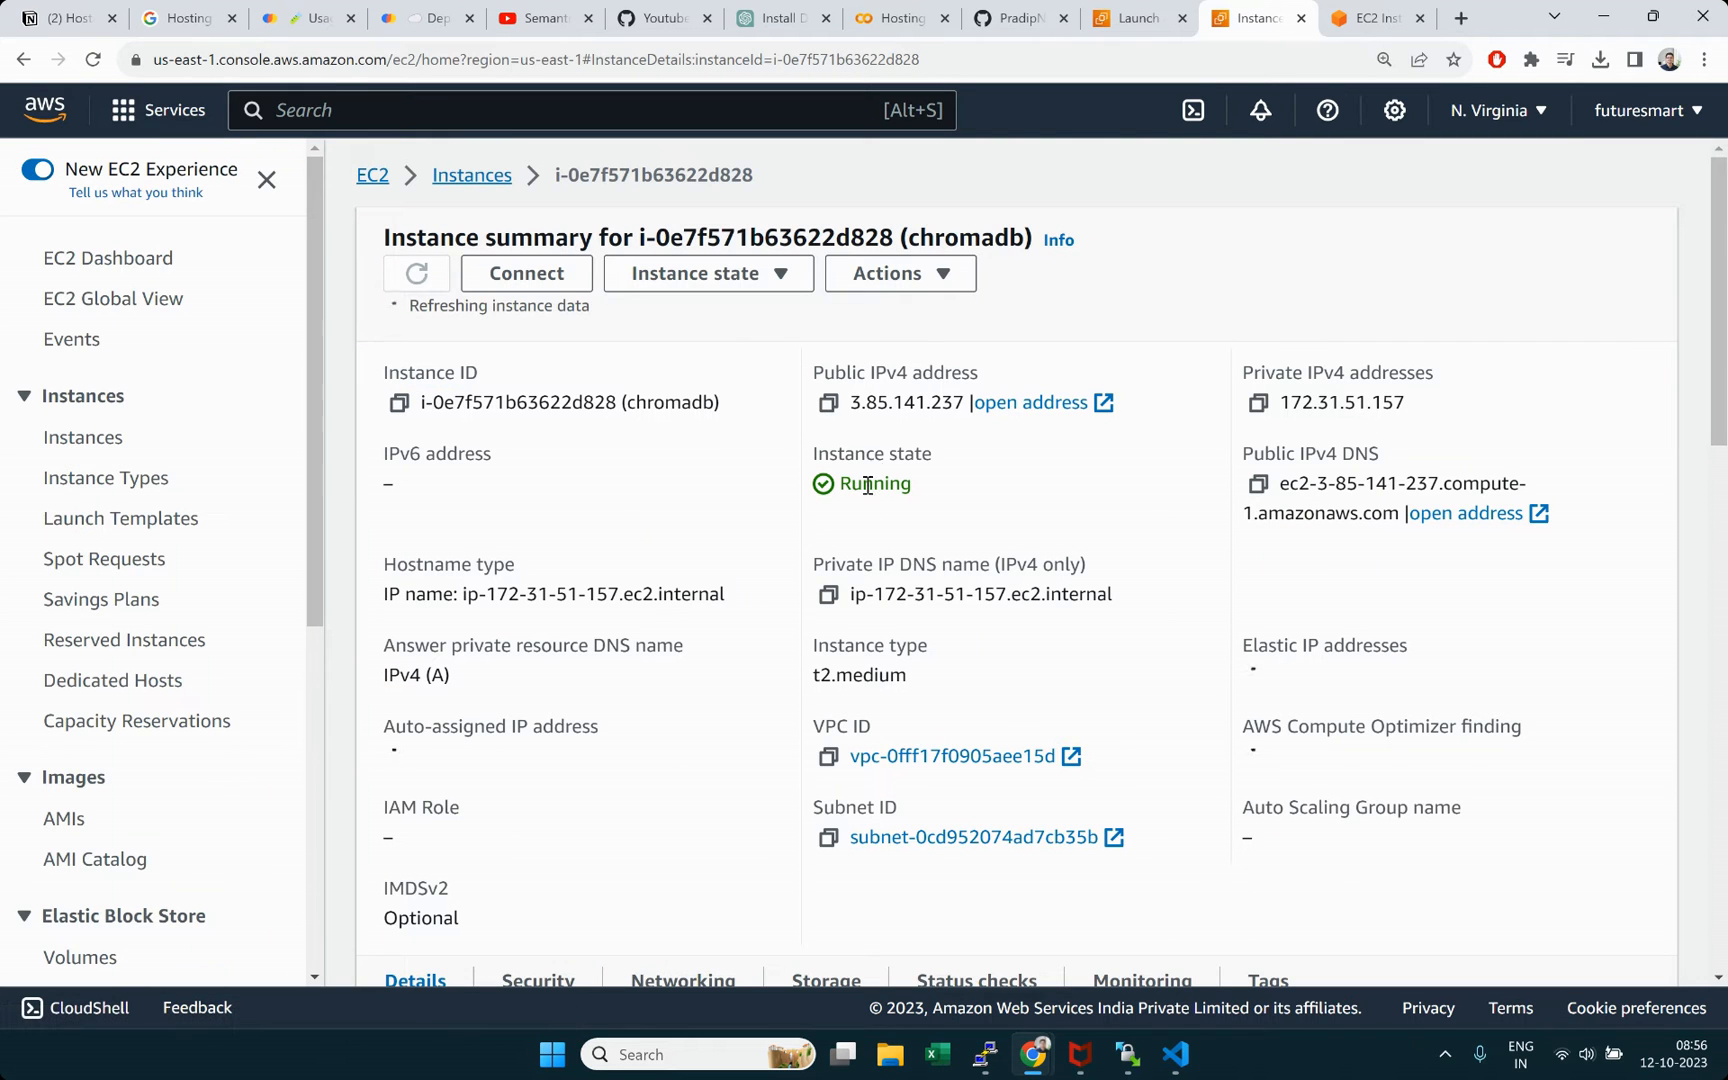
left_click(828, 394)
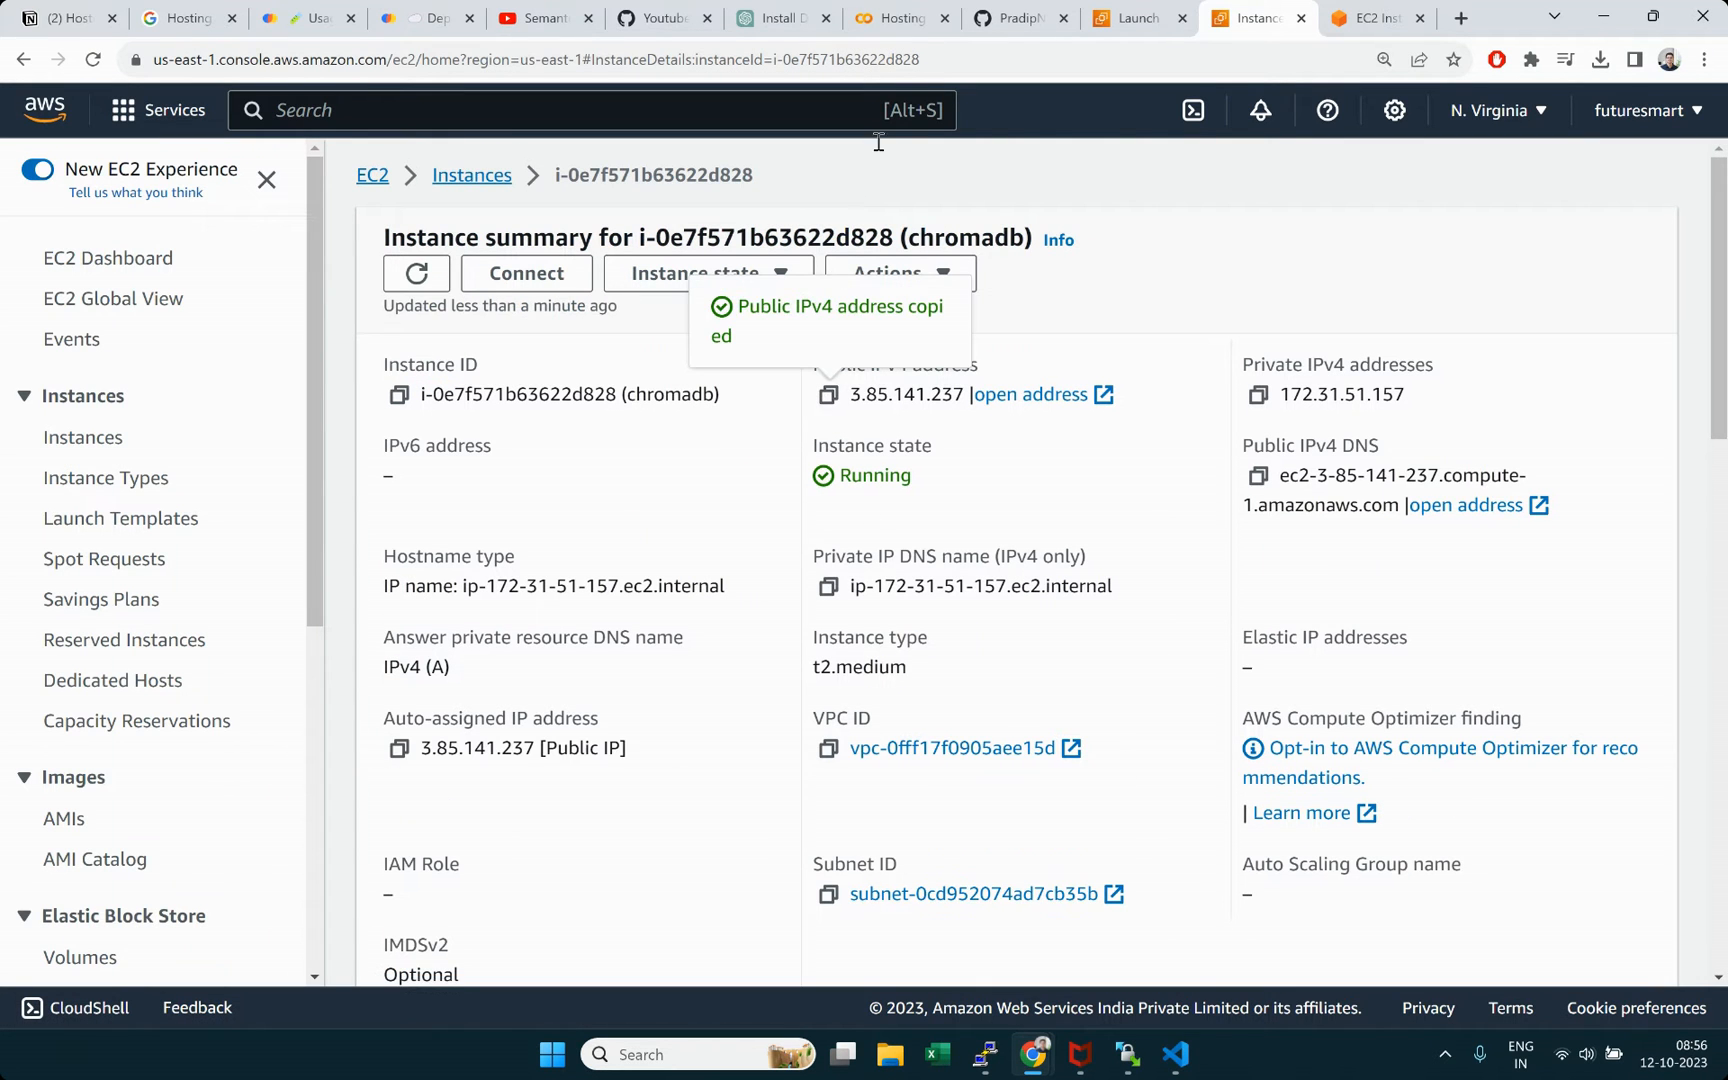
Step: Replace the HttpClient host in the Colab notebook with 3.85.141.237 and run the cell
left_click(895, 27)
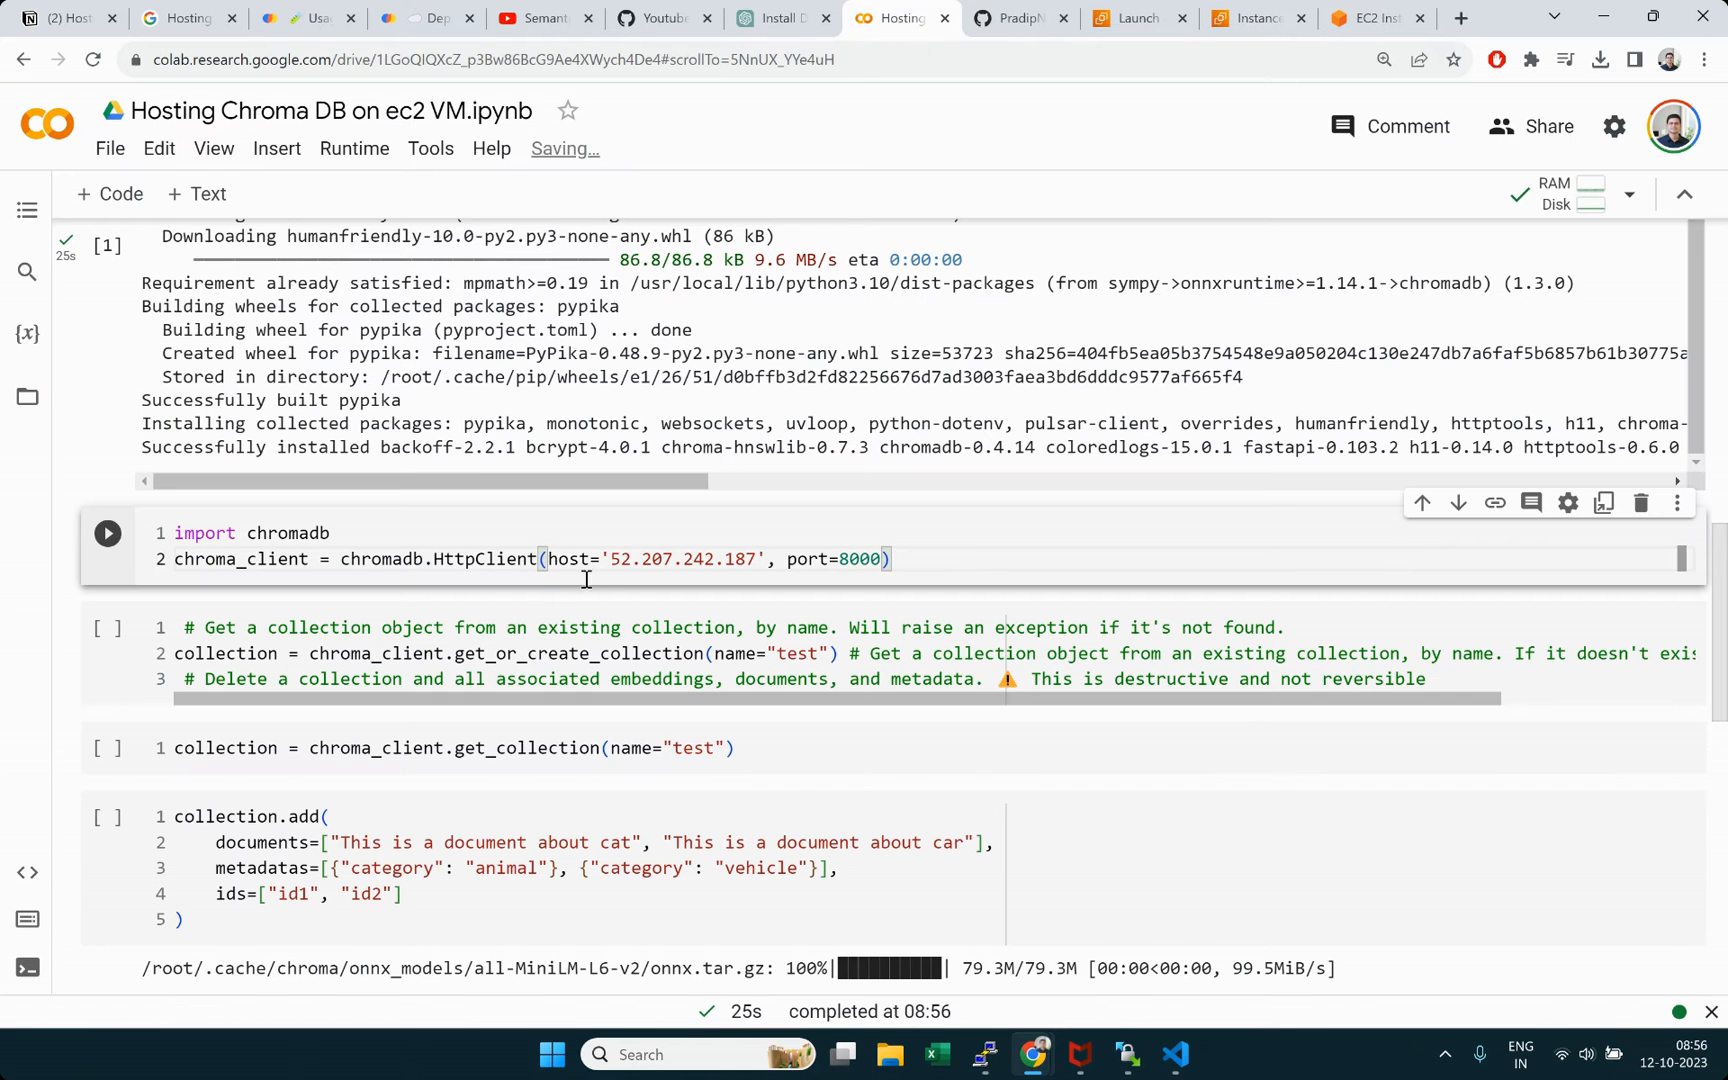
left_click_drag(610, 558, 758, 558)
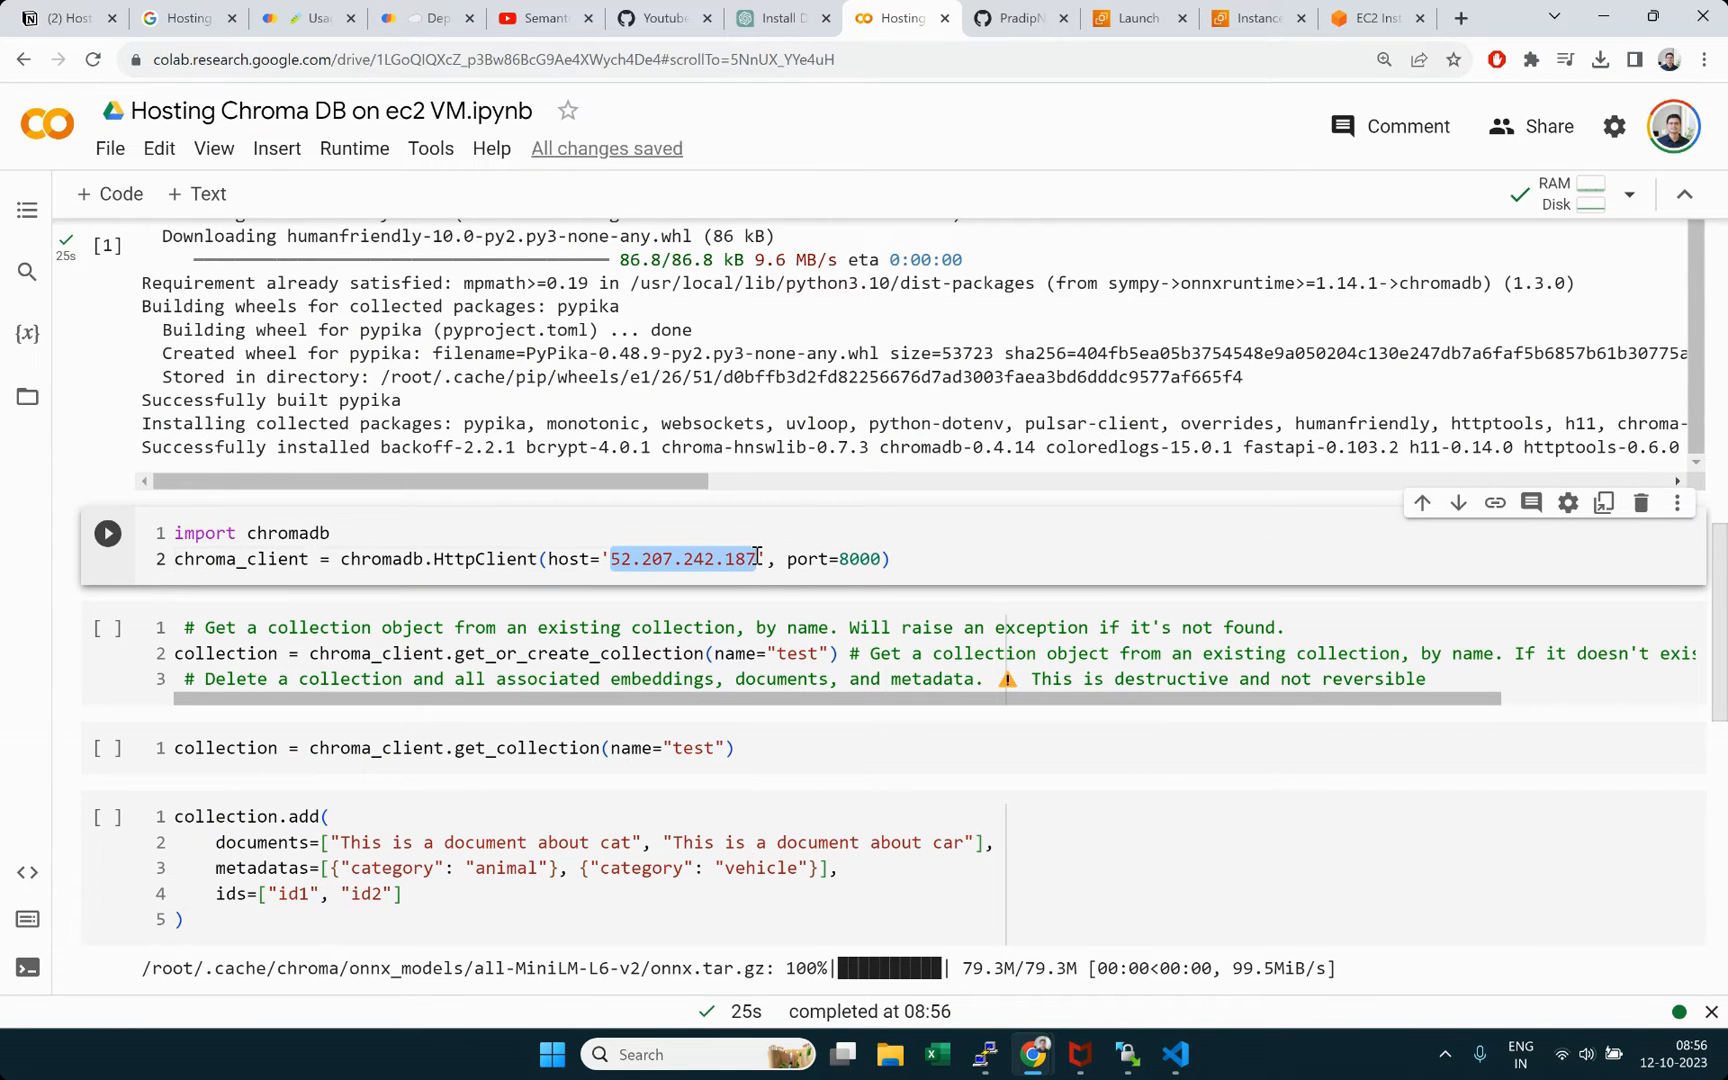
key("ctrl+v")
double_click(845, 559)
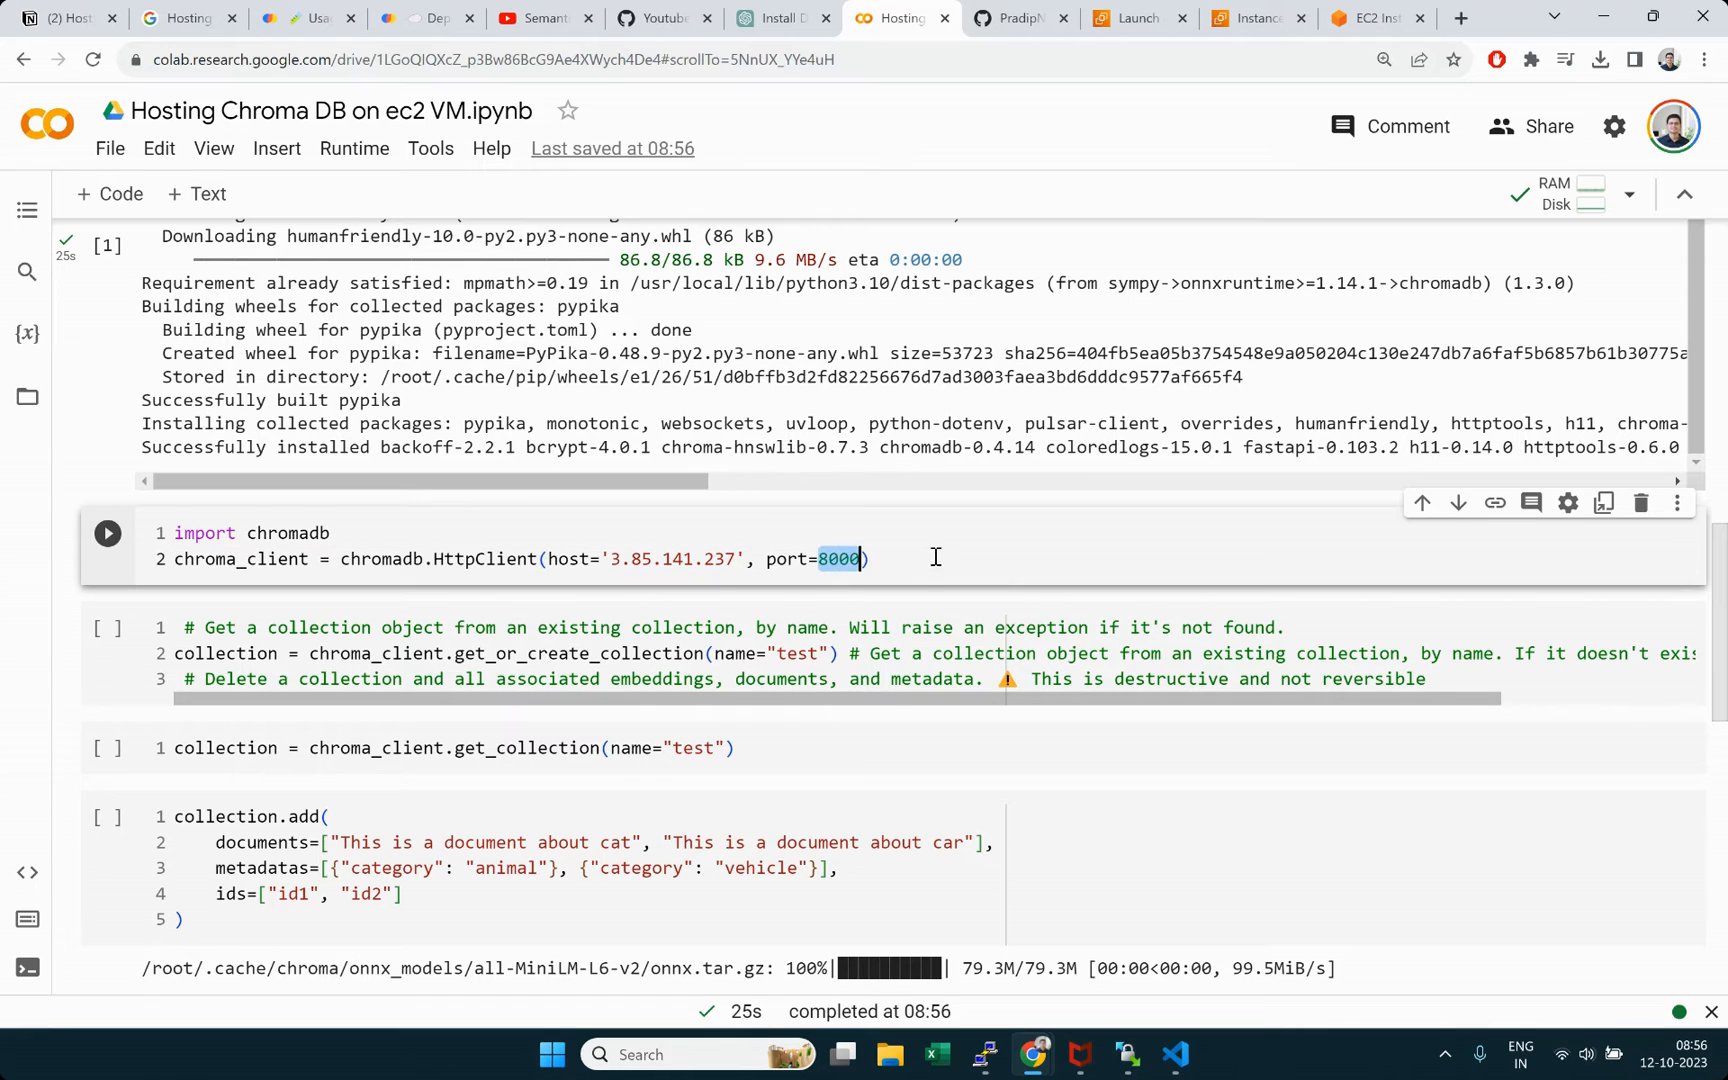
left_click(935, 557)
key("shift+Return")
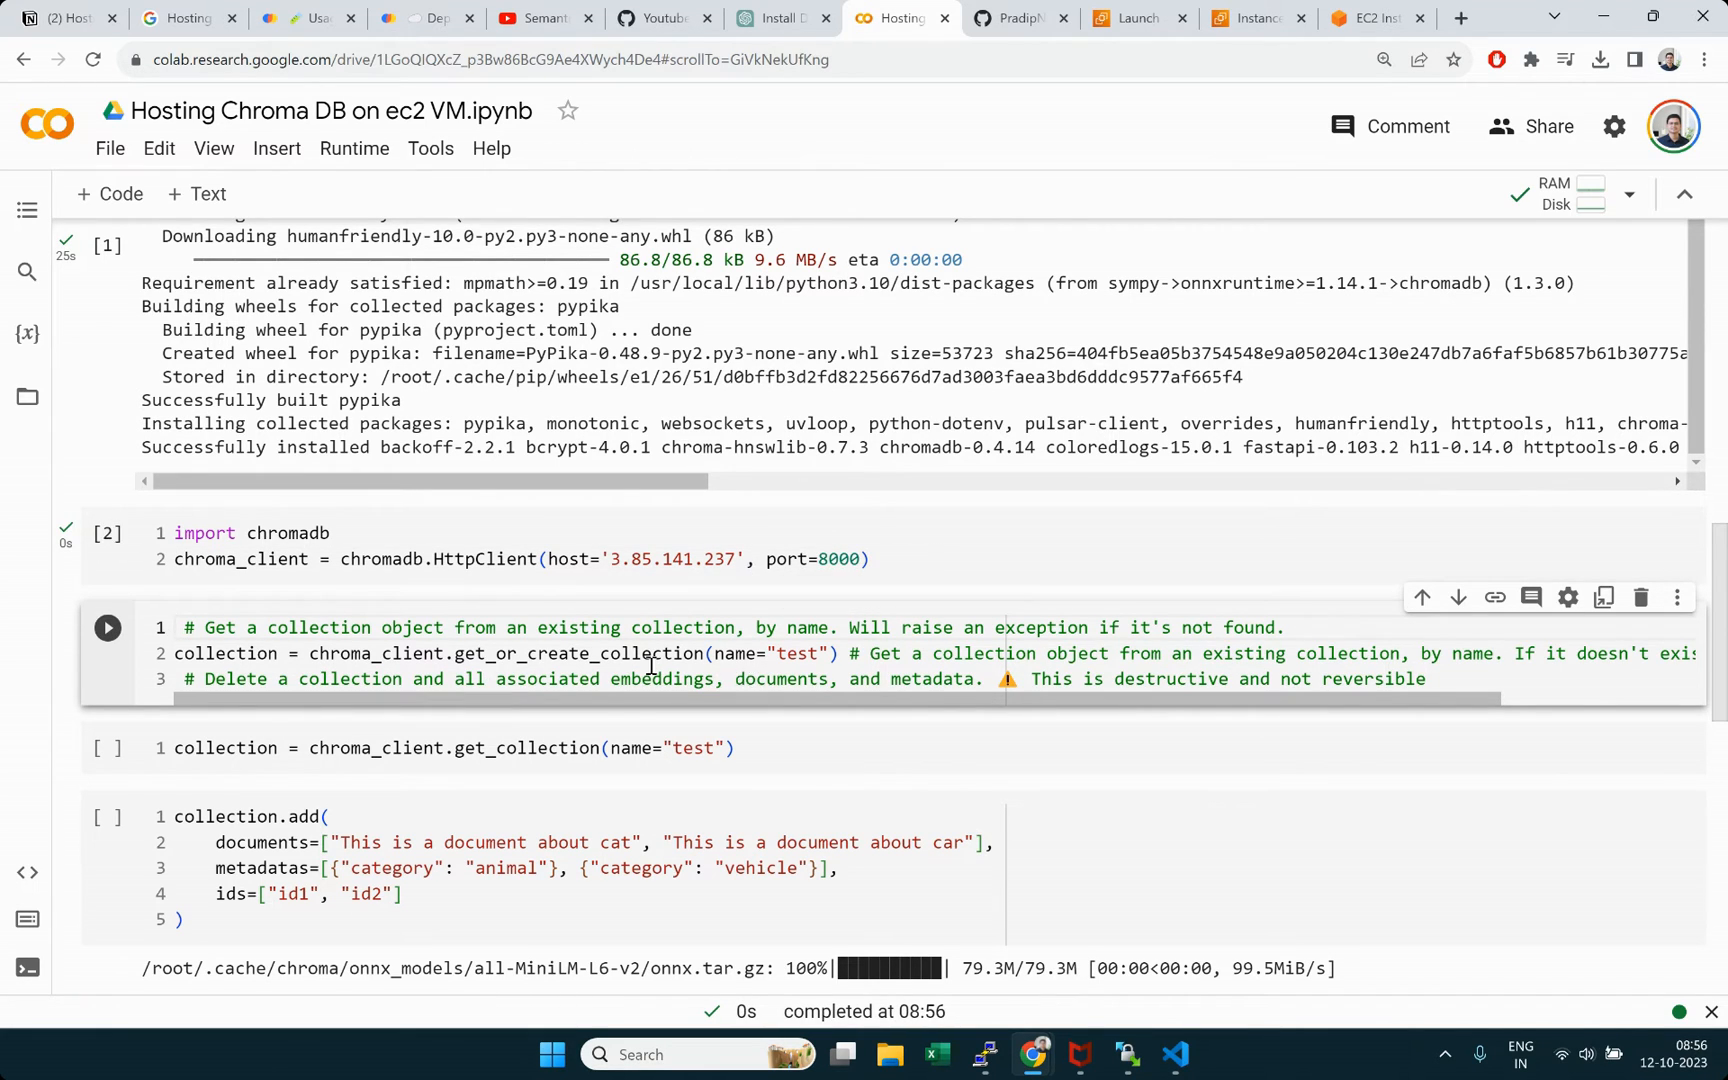
Step: Examine the get_or_create_collection call in the notebook, and bring up the GitHub Chroma DB tutorial notebook and its YouTube video for reference
left_click(507, 656)
double_click(507, 656)
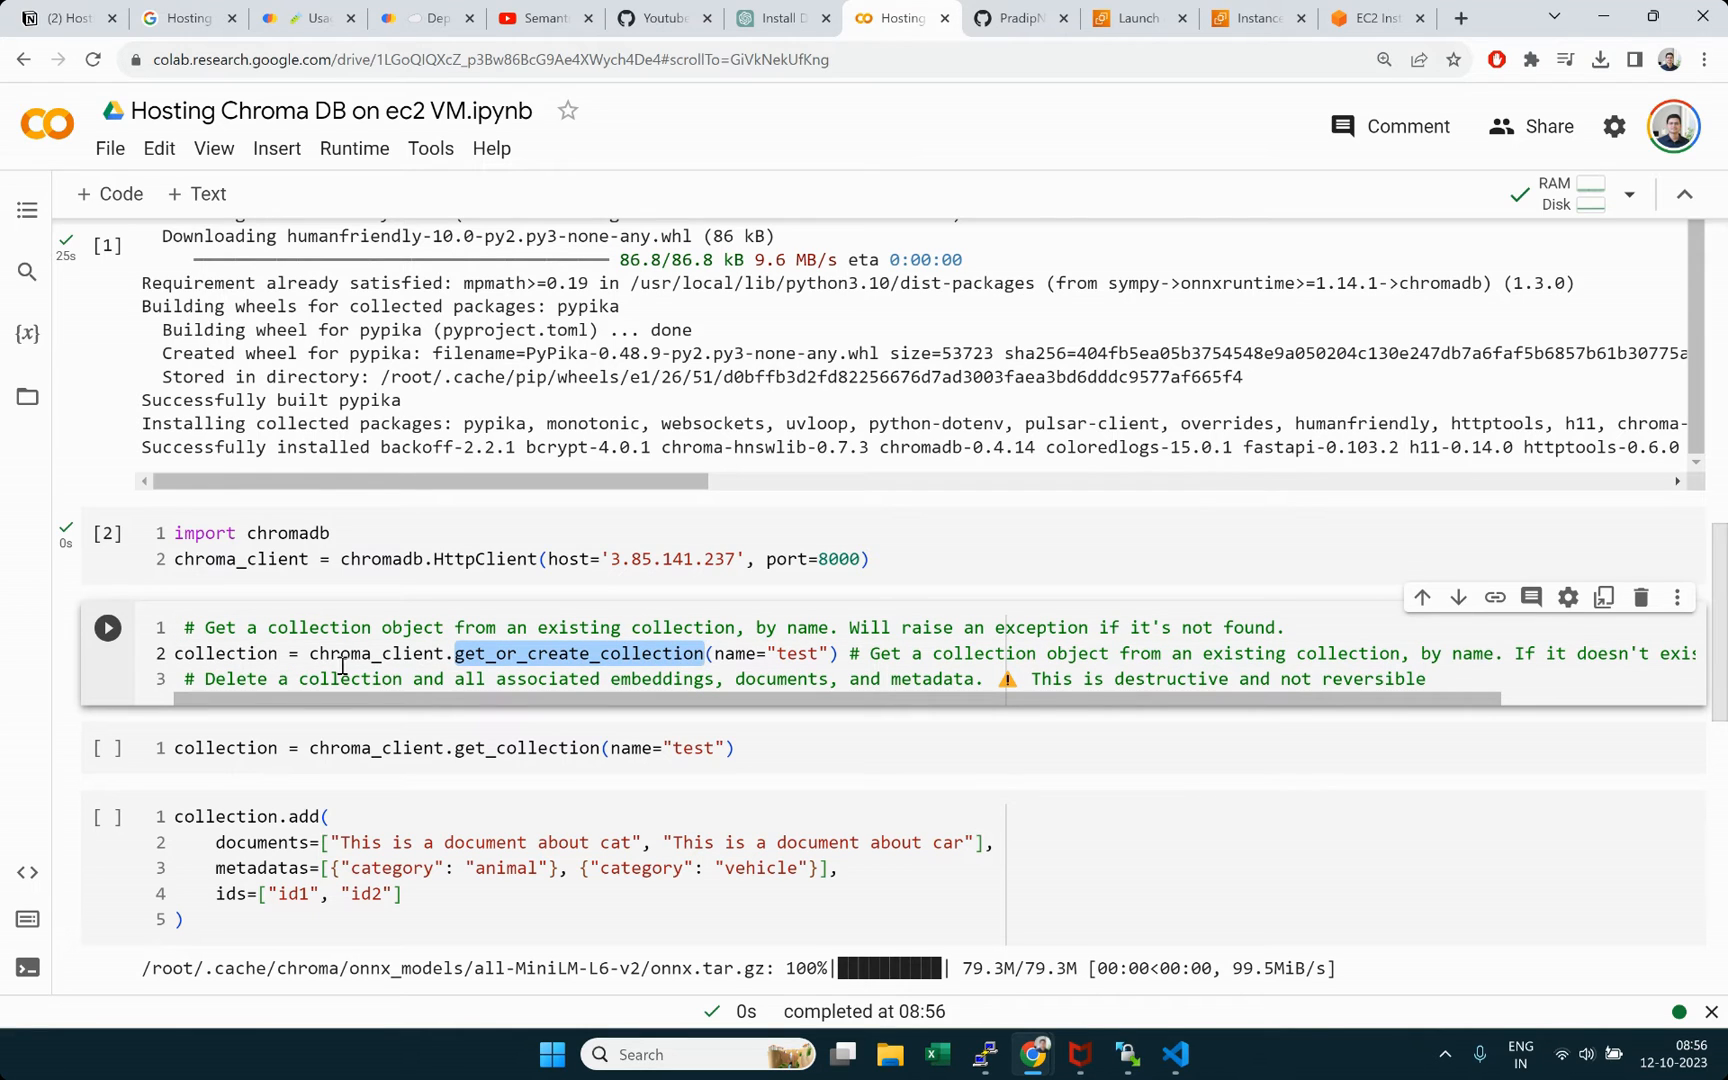
left_click_drag(310, 656, 706, 656)
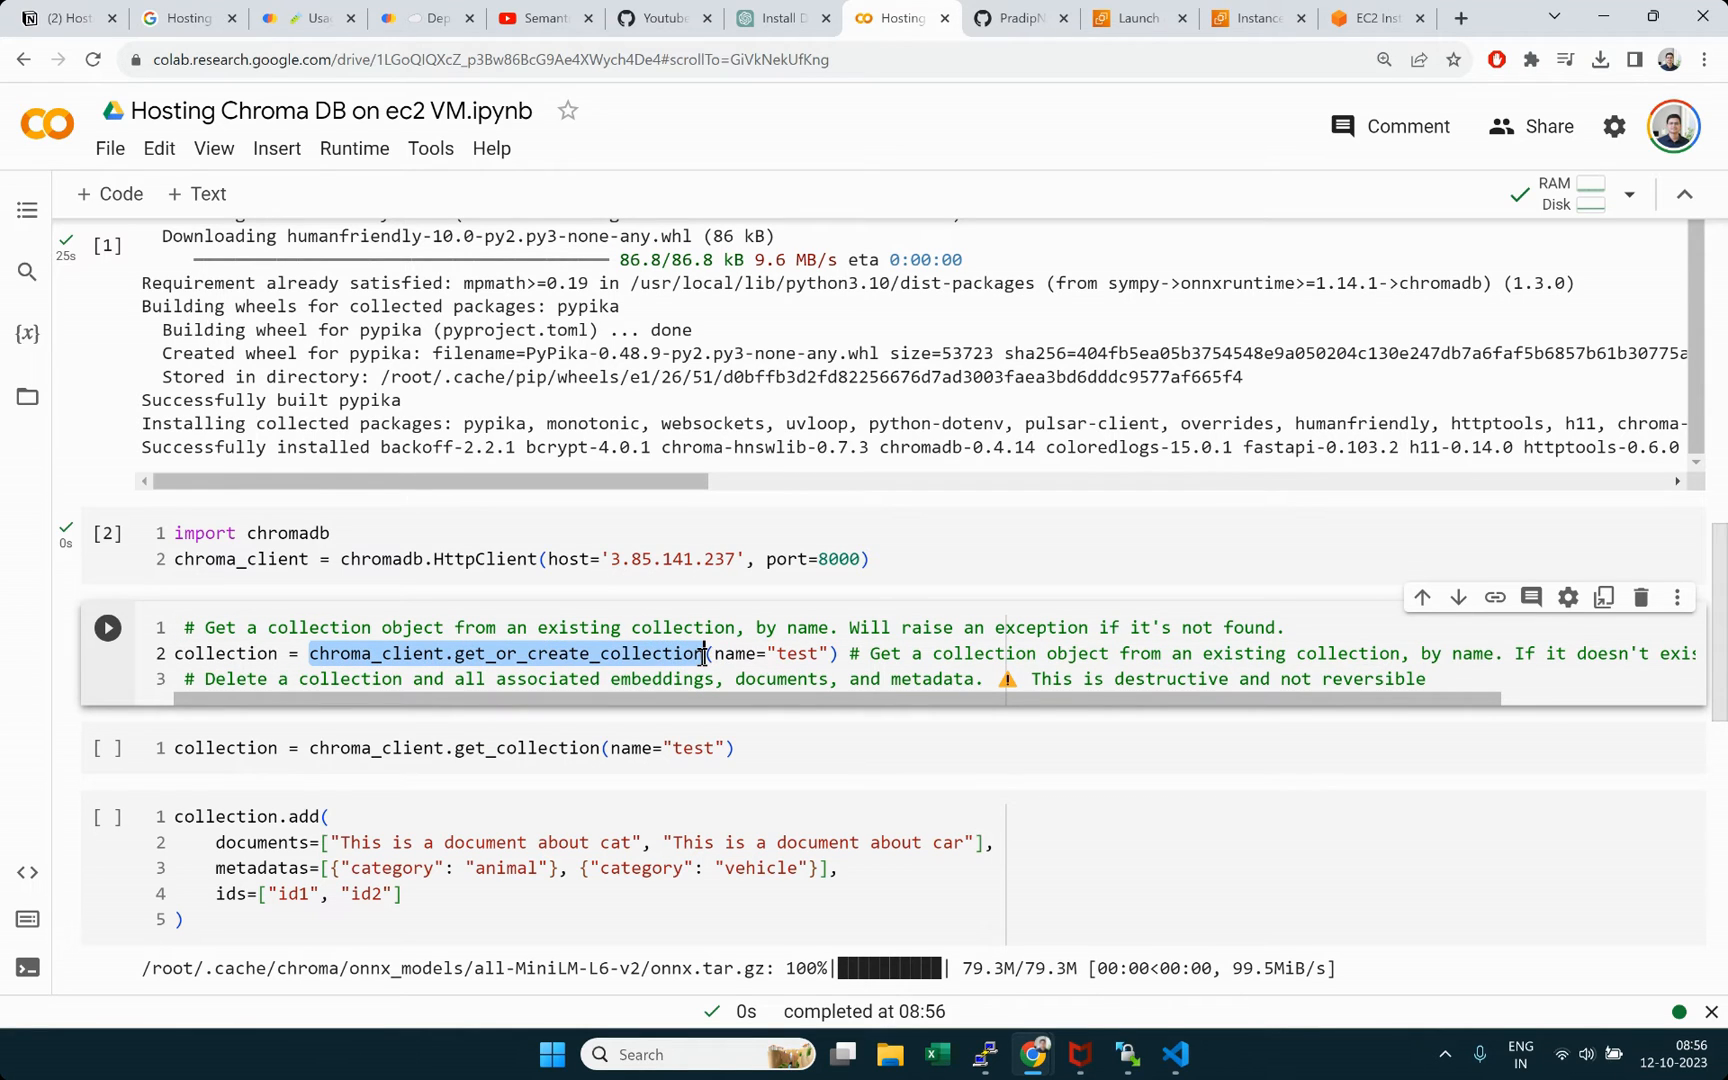
double_click(408, 656)
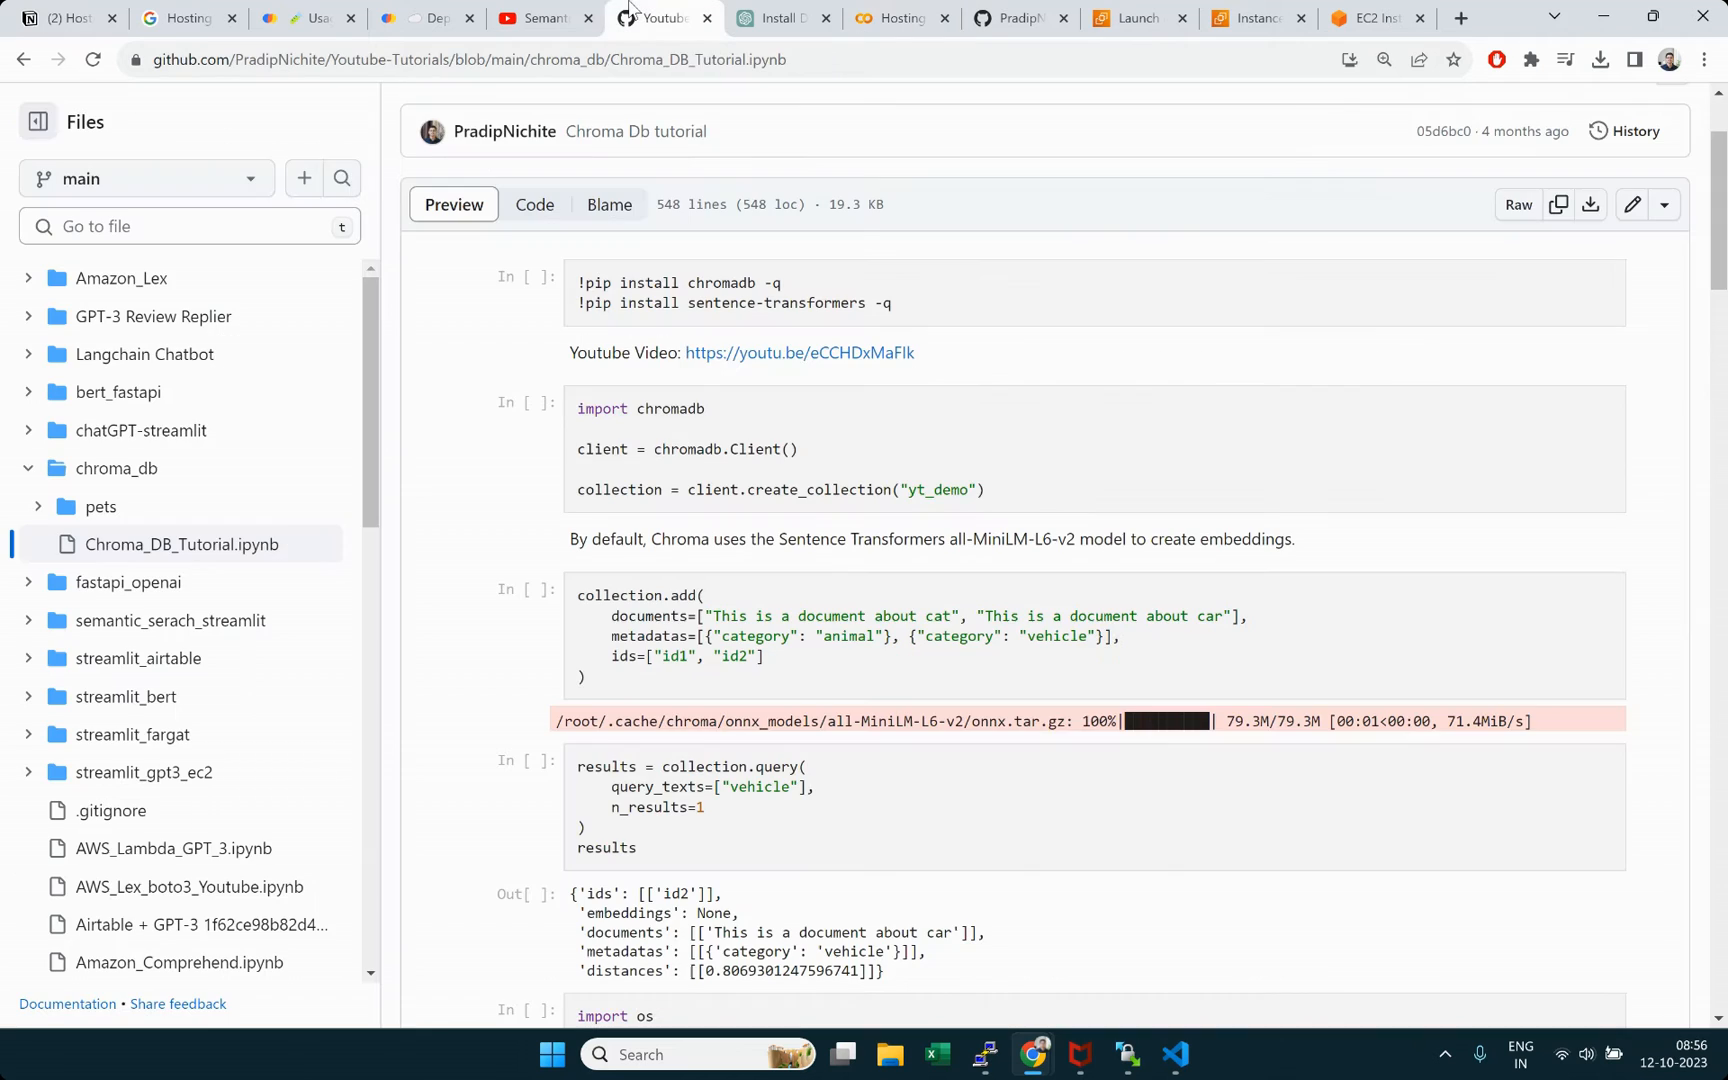
left_click(662, 18)
left_click(564, 12)
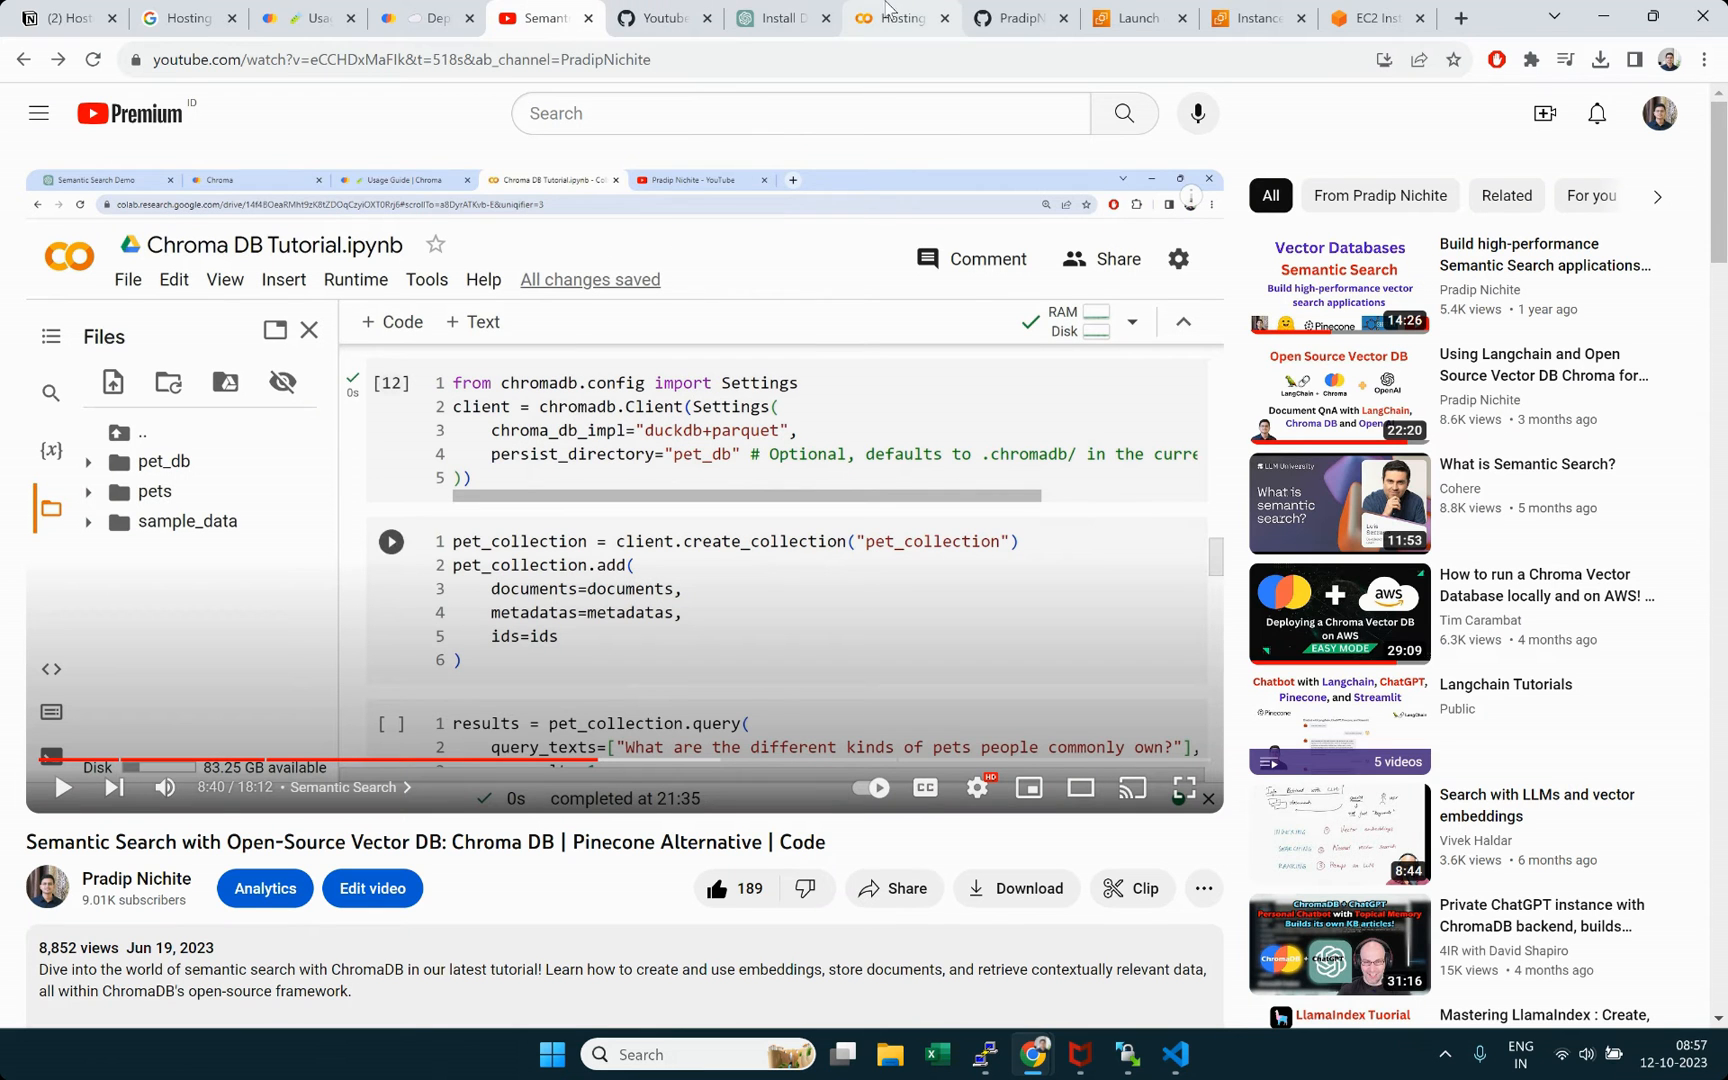
Step: Return to the Colab notebook and try to run the get_or_create_collection cell for the "test" collection
left_click(897, 14)
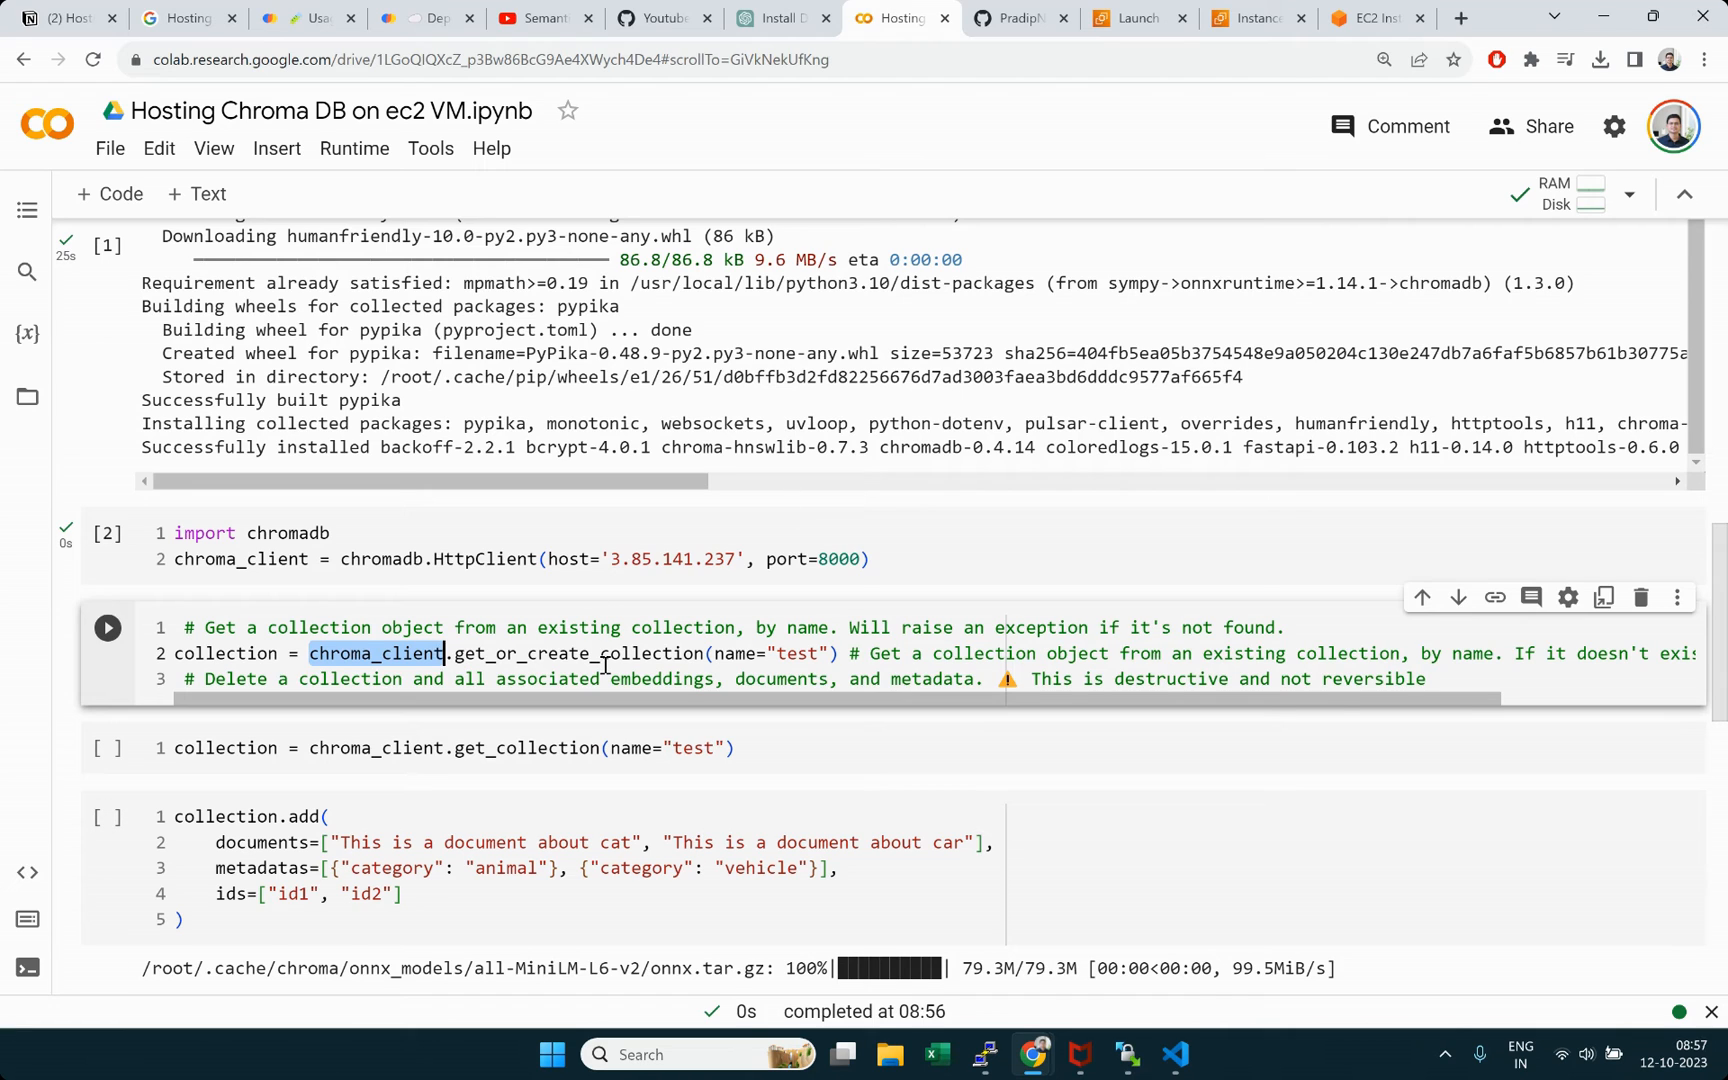
left_click(466, 628)
key("shift+Return")
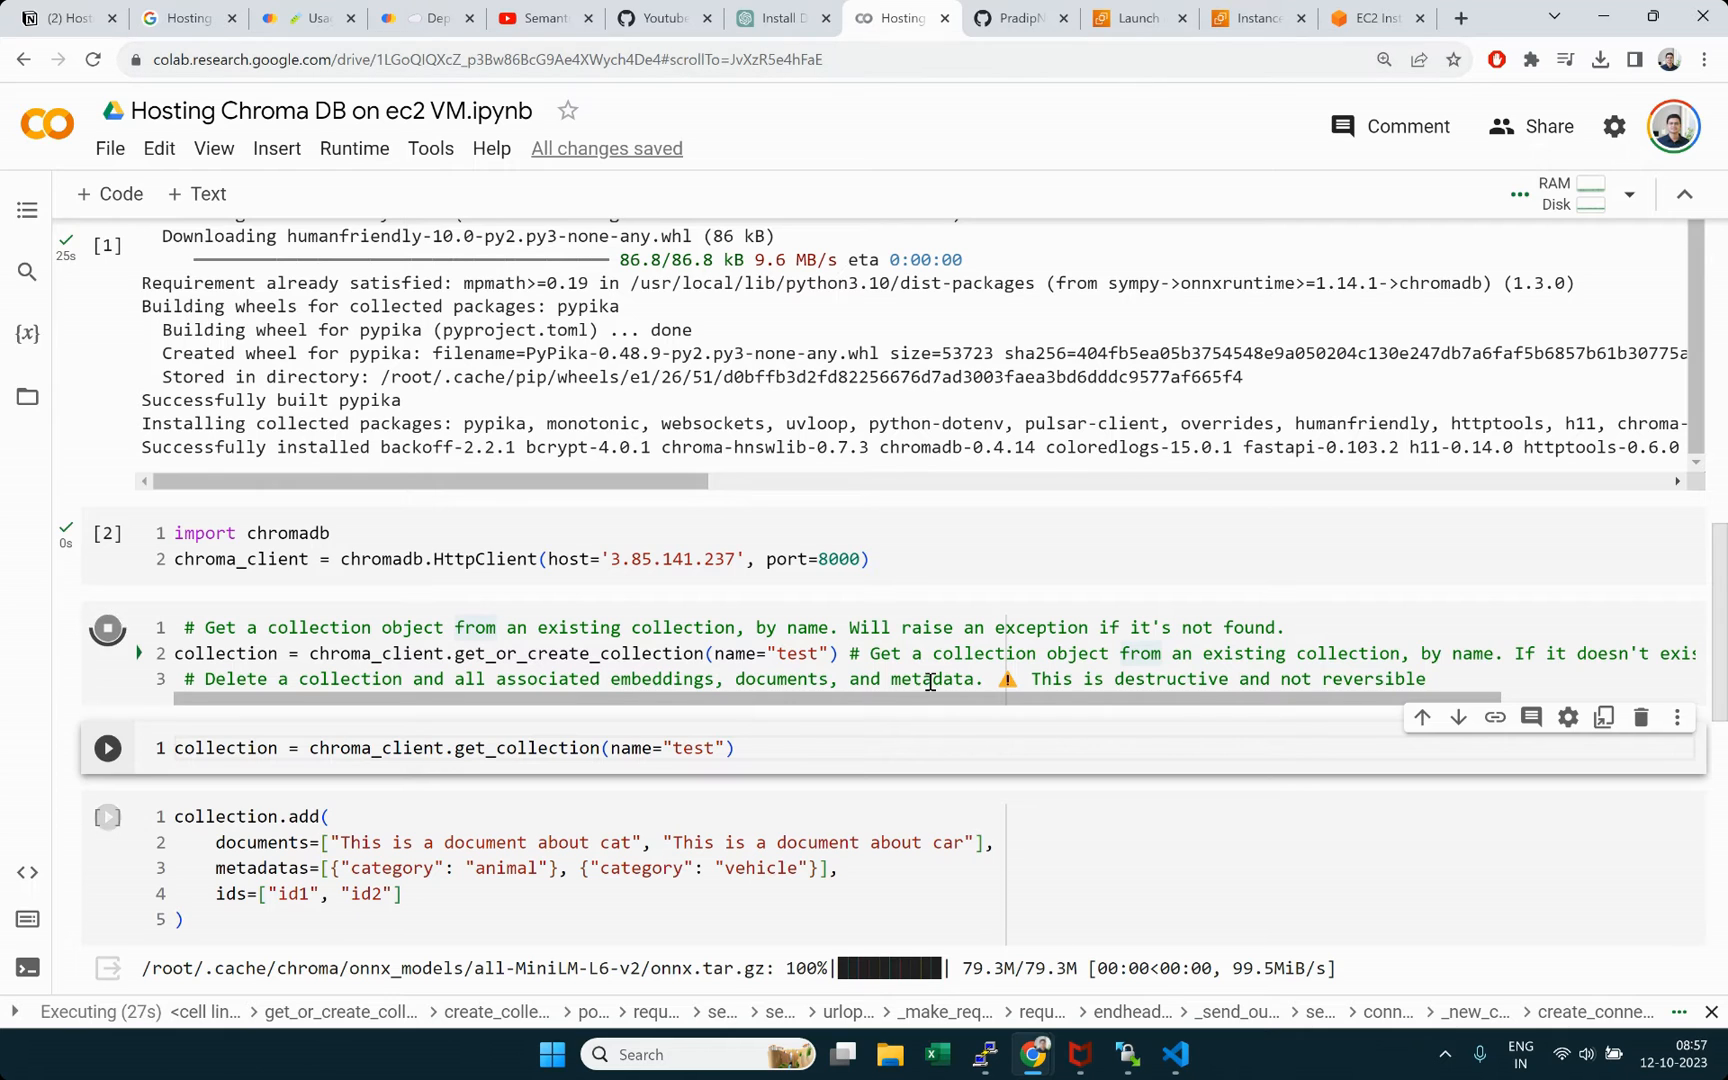
Step: Check the client's port, copy the chromadb instance's public IPv4 address, and open 3.85.141.237:8000/docs in a new browser tab
double_click(829, 558)
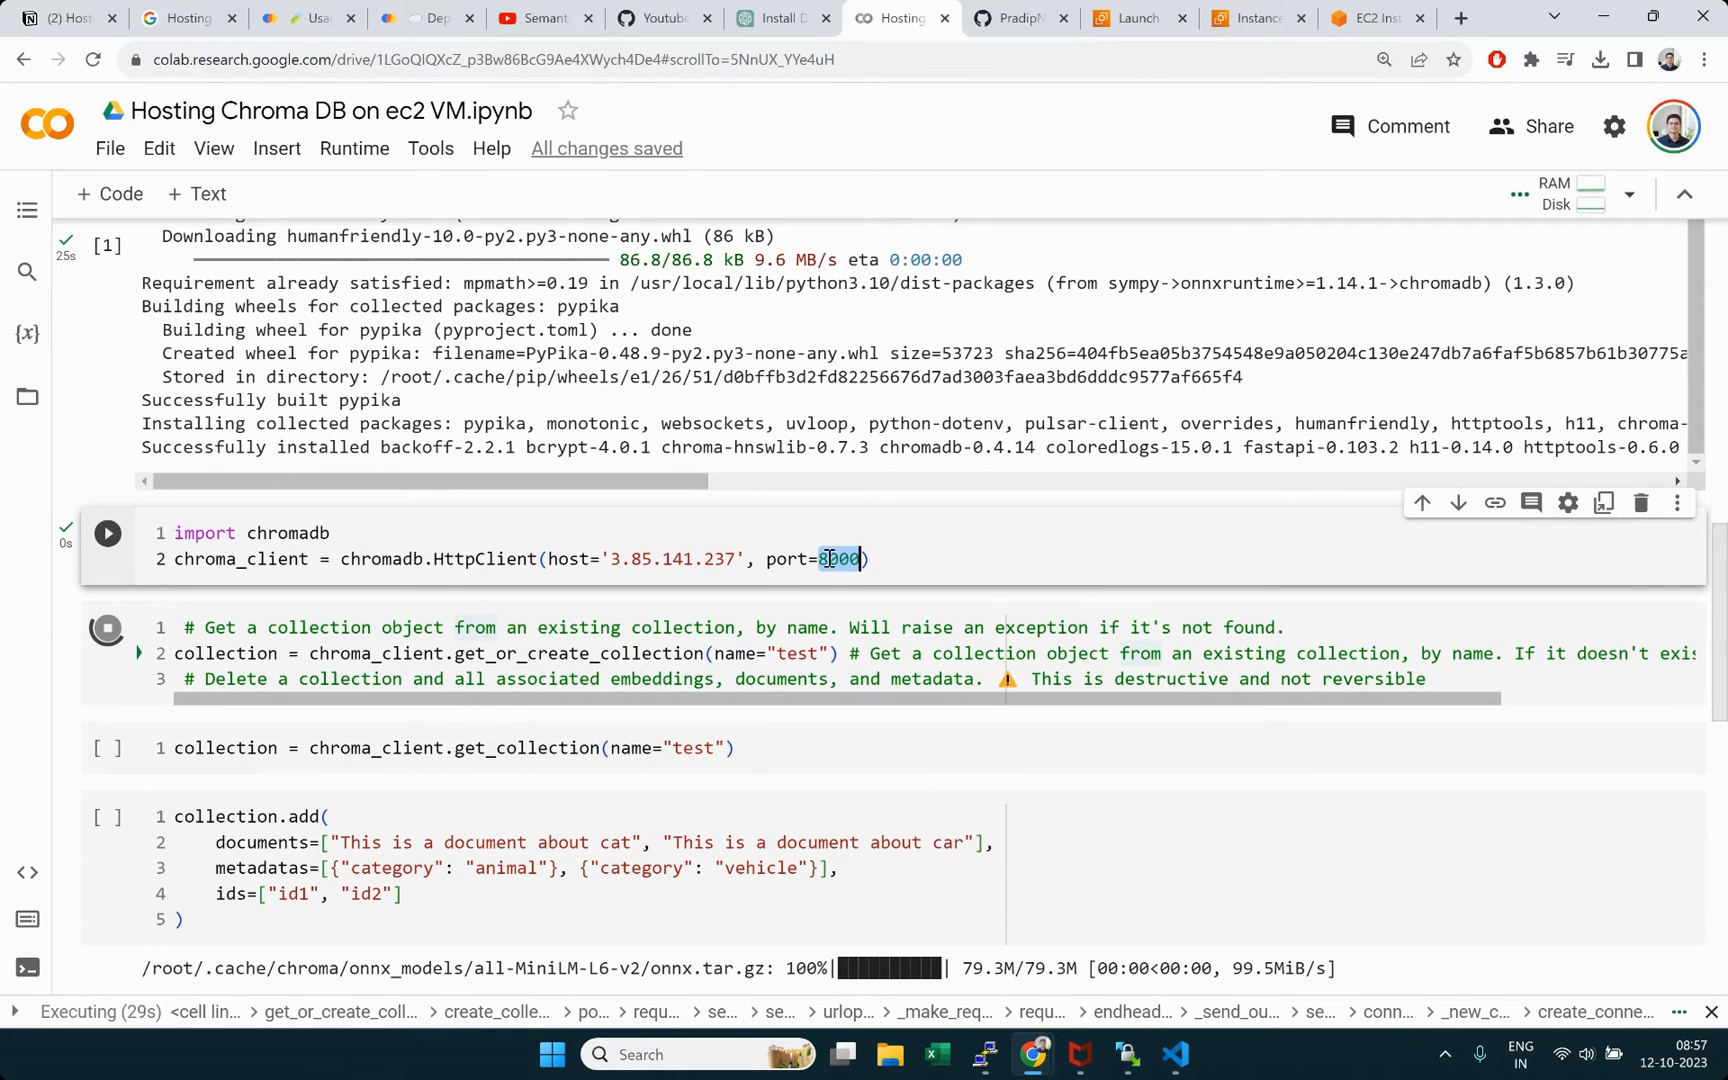
left_click(1358, 17)
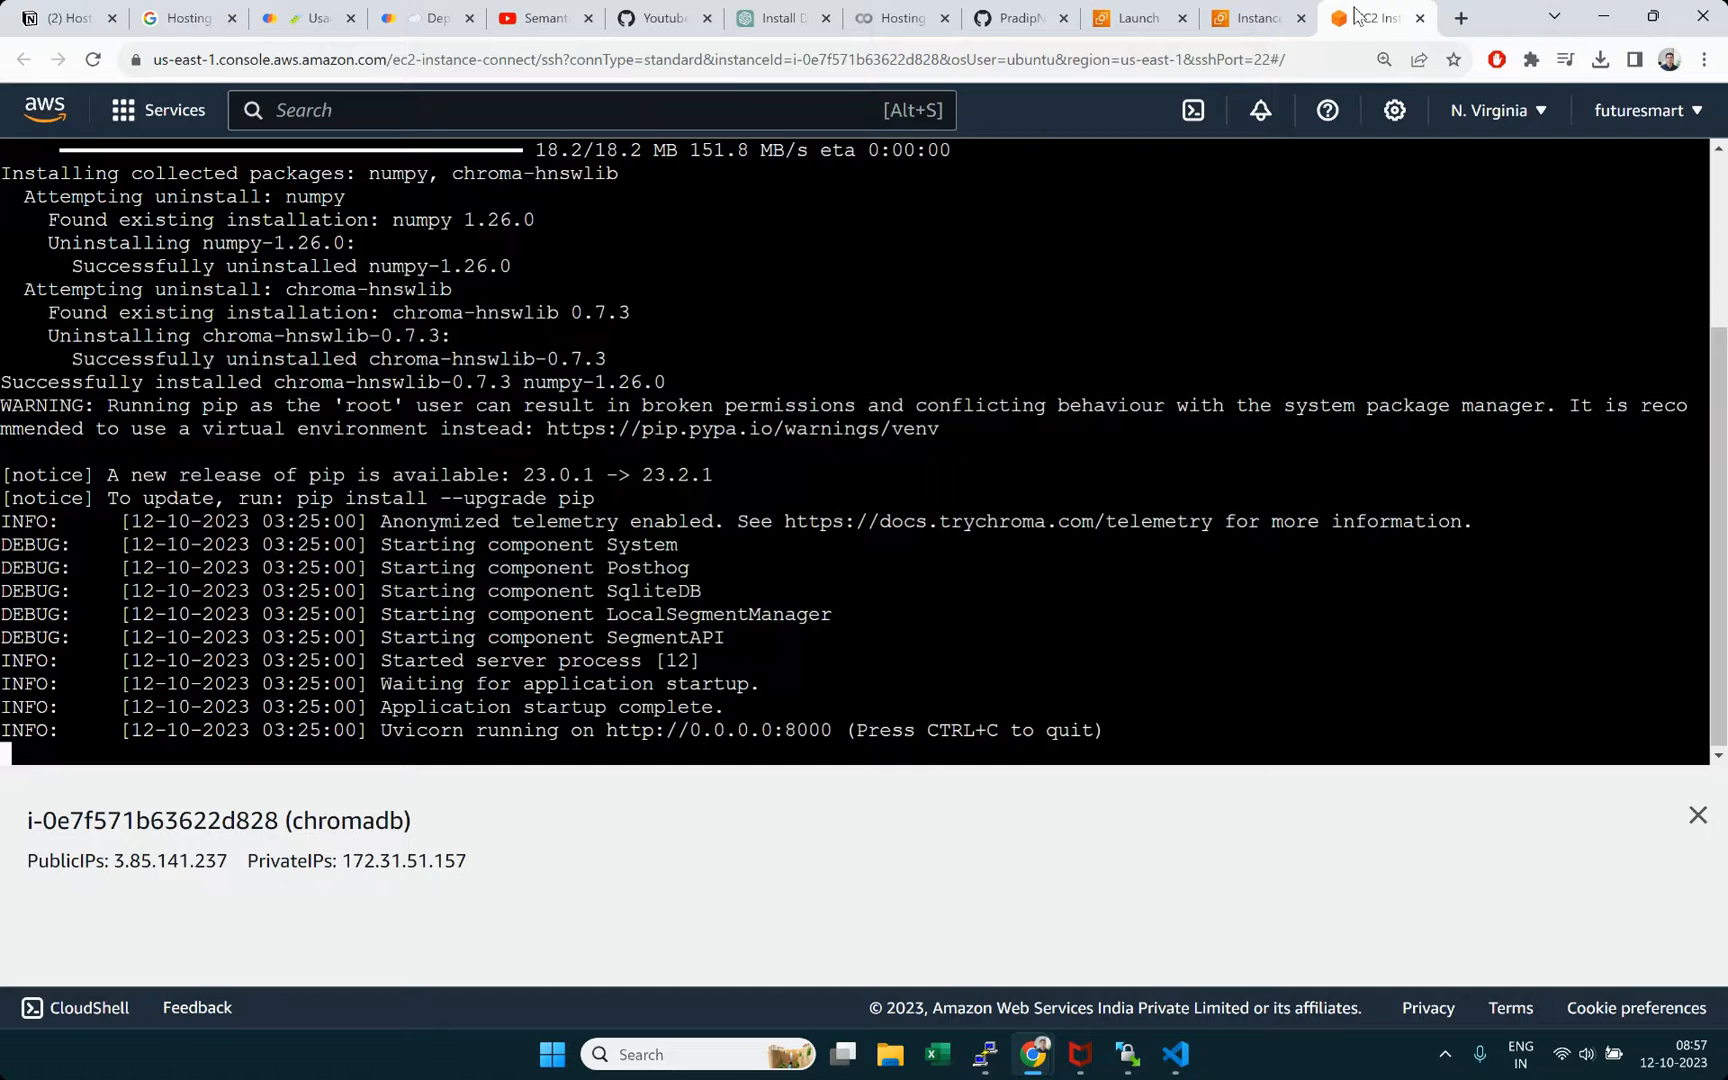
left_click(1255, 17)
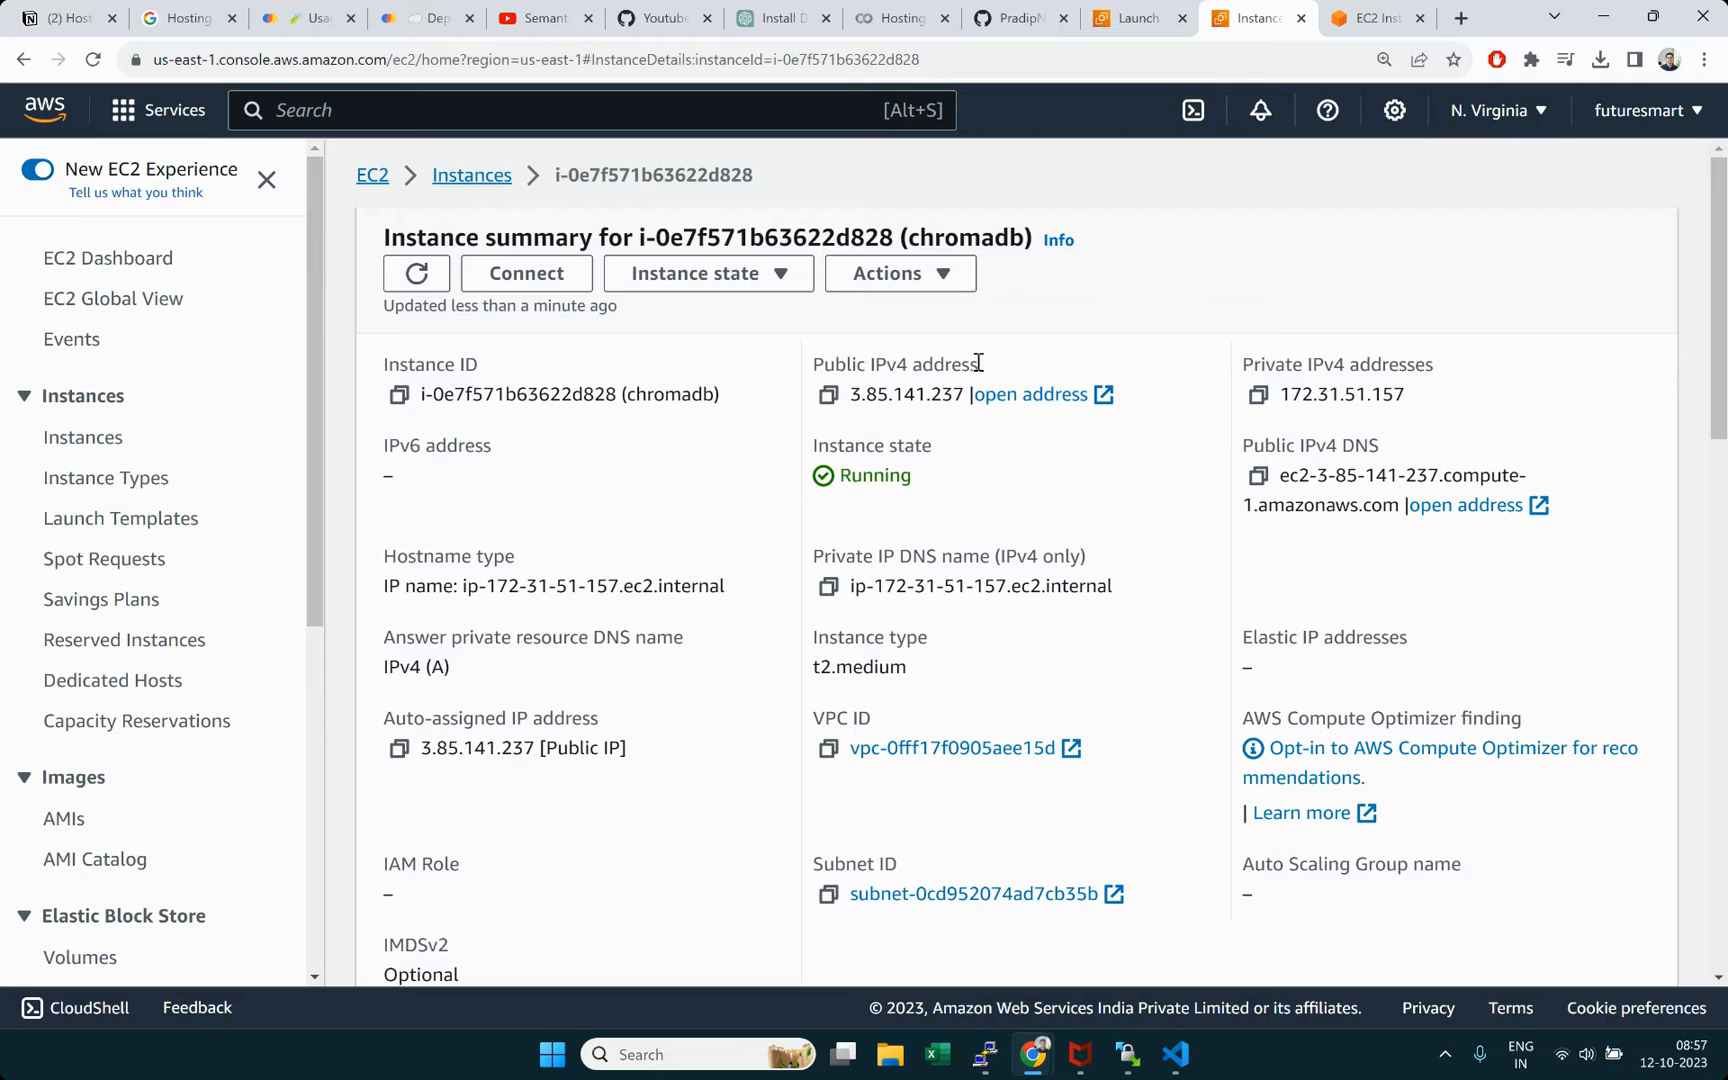
left_click(829, 397)
left_click(1460, 18)
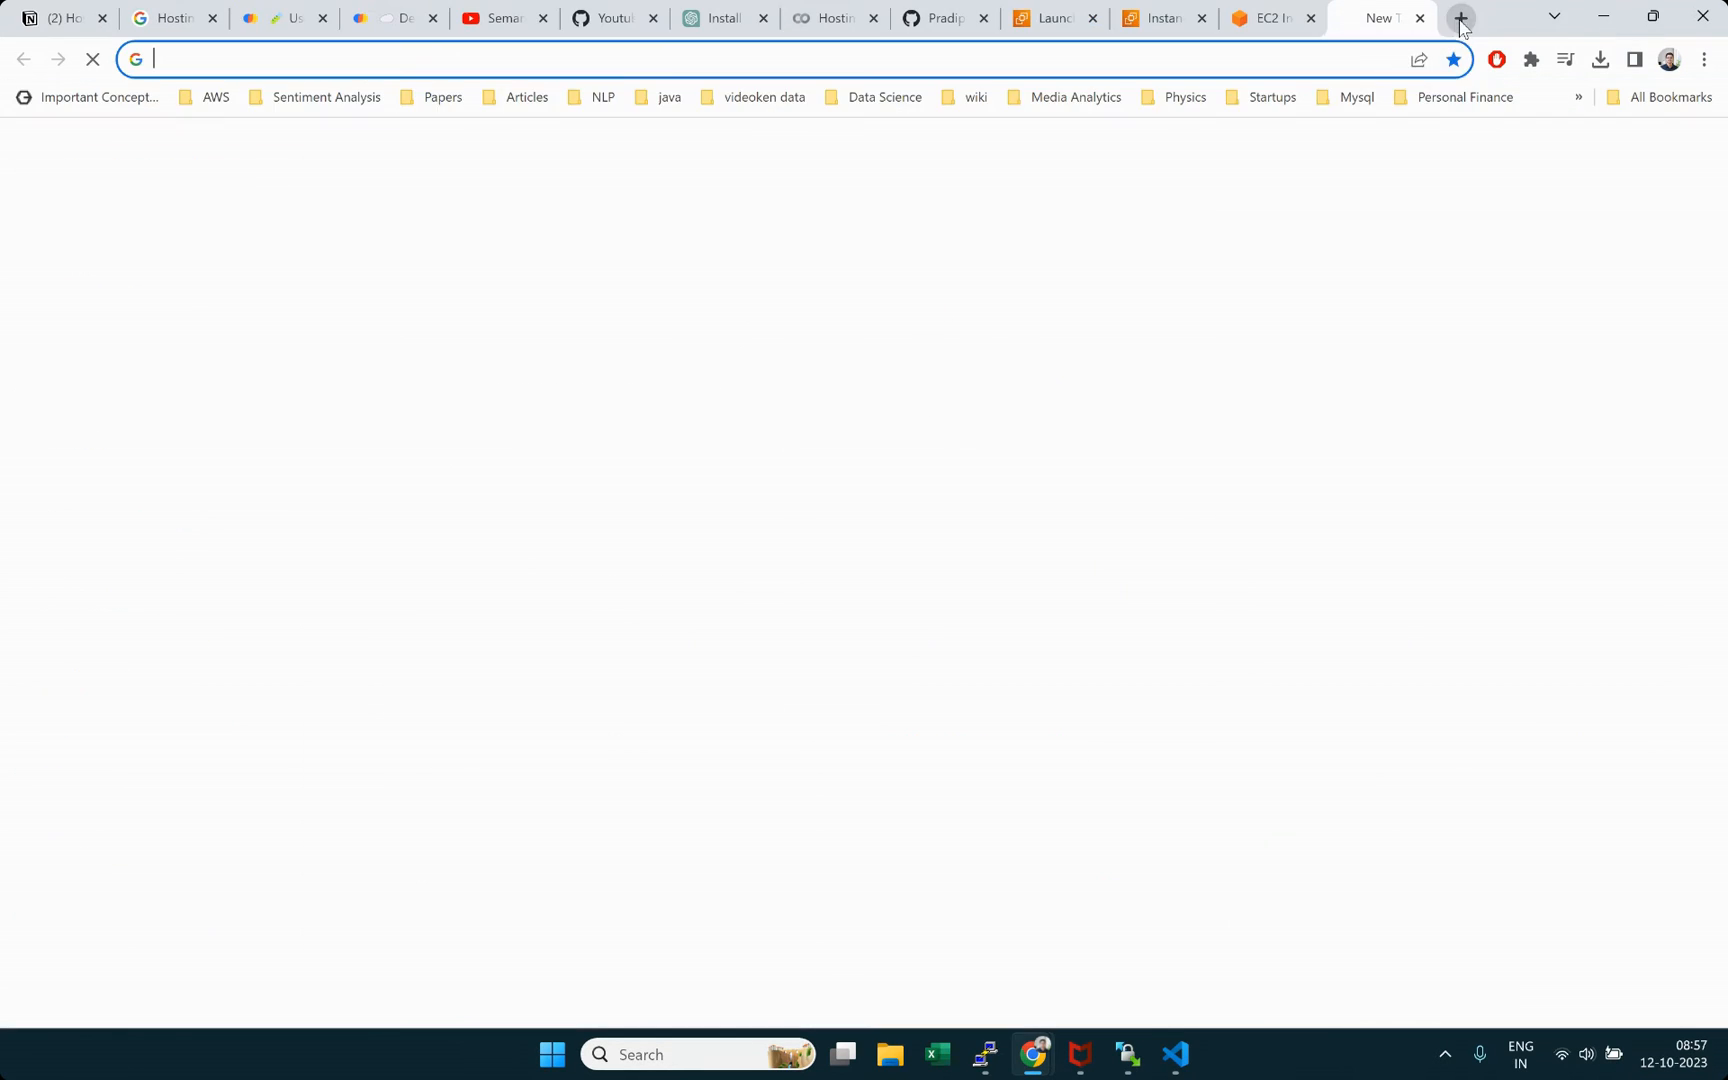
key("ctrl+v")
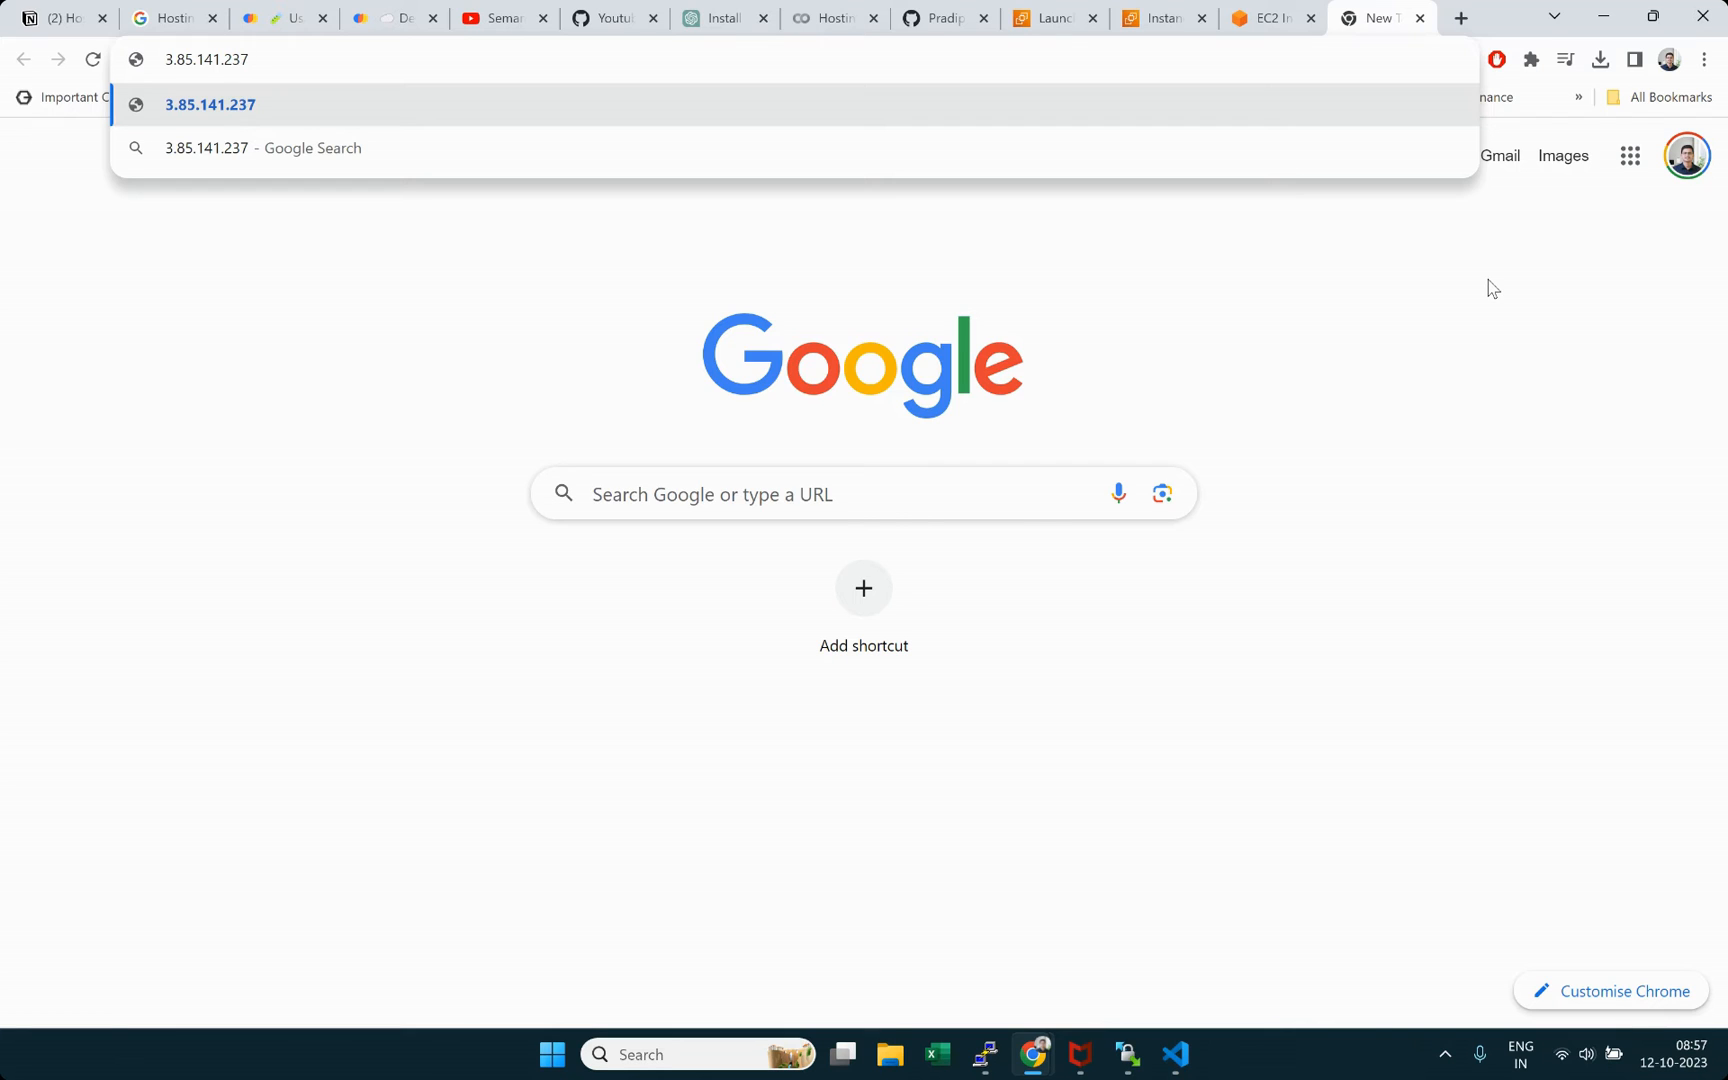
type(":8000/docs")
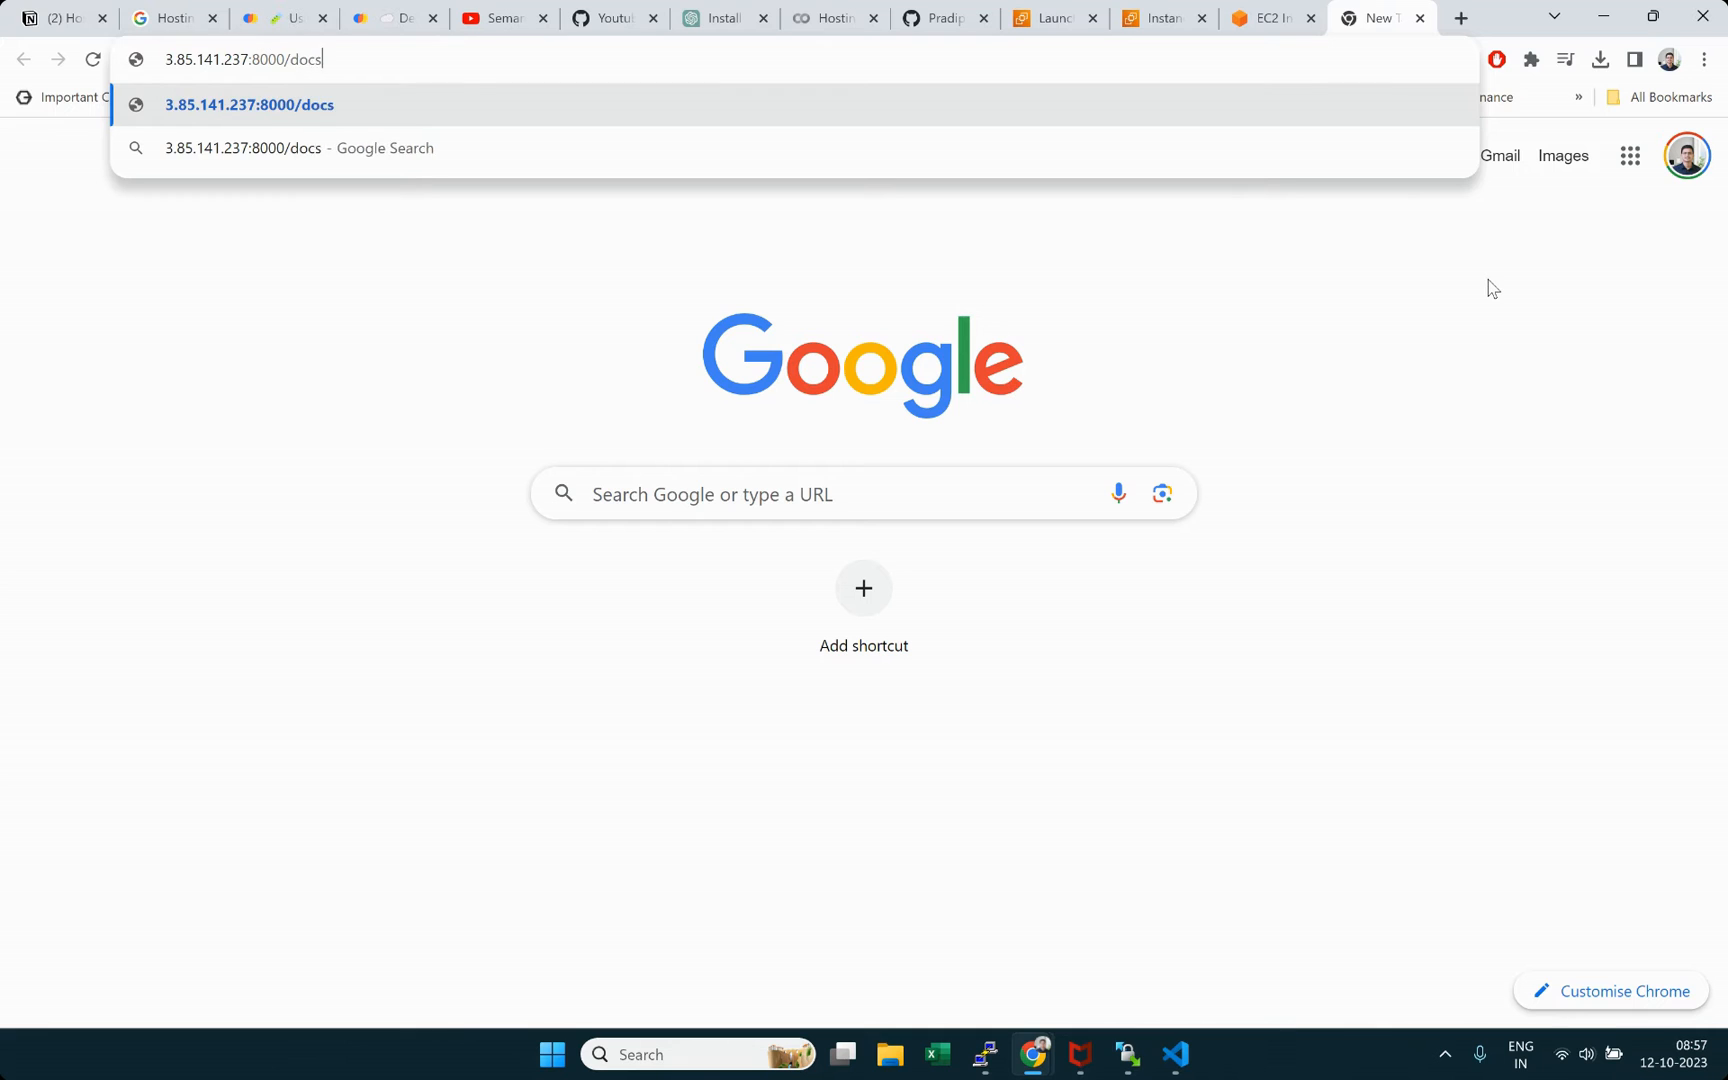
key("Return")
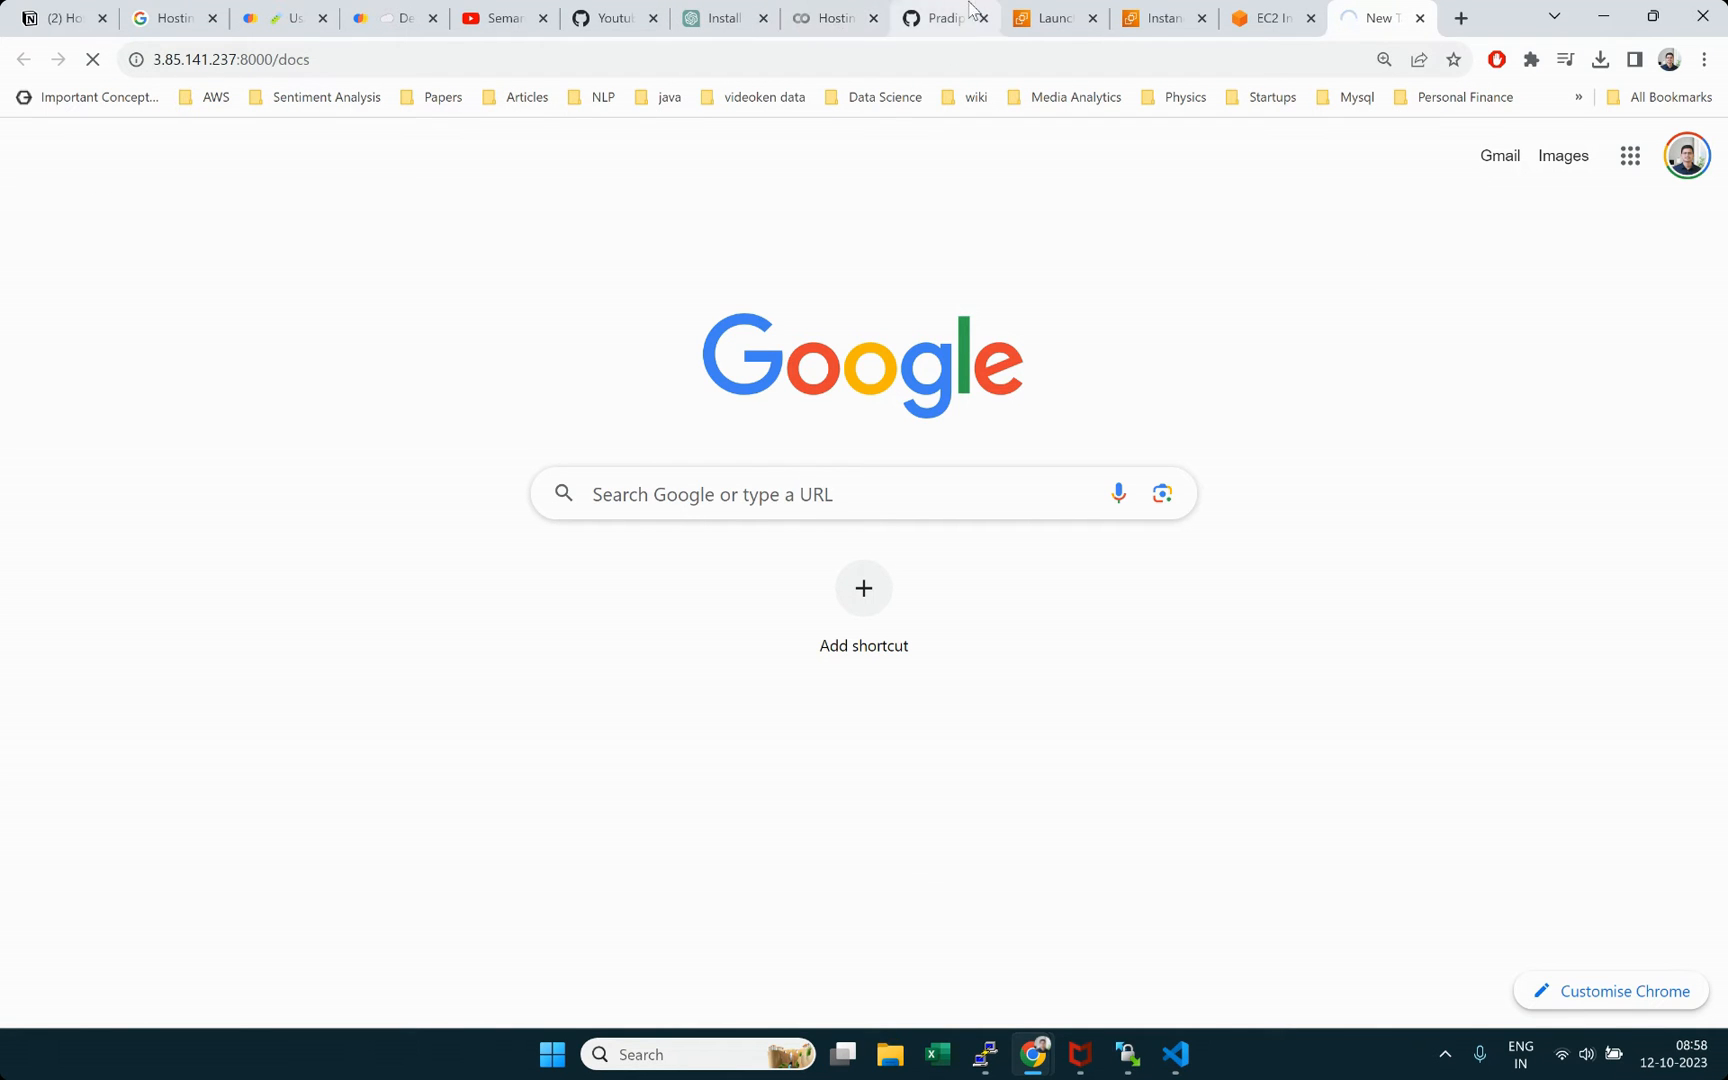
Step: Compare the Uvicorn address and port in the EC2 terminal with the address of the loading docs page
left_click(1153, 8)
left_click(1268, 14)
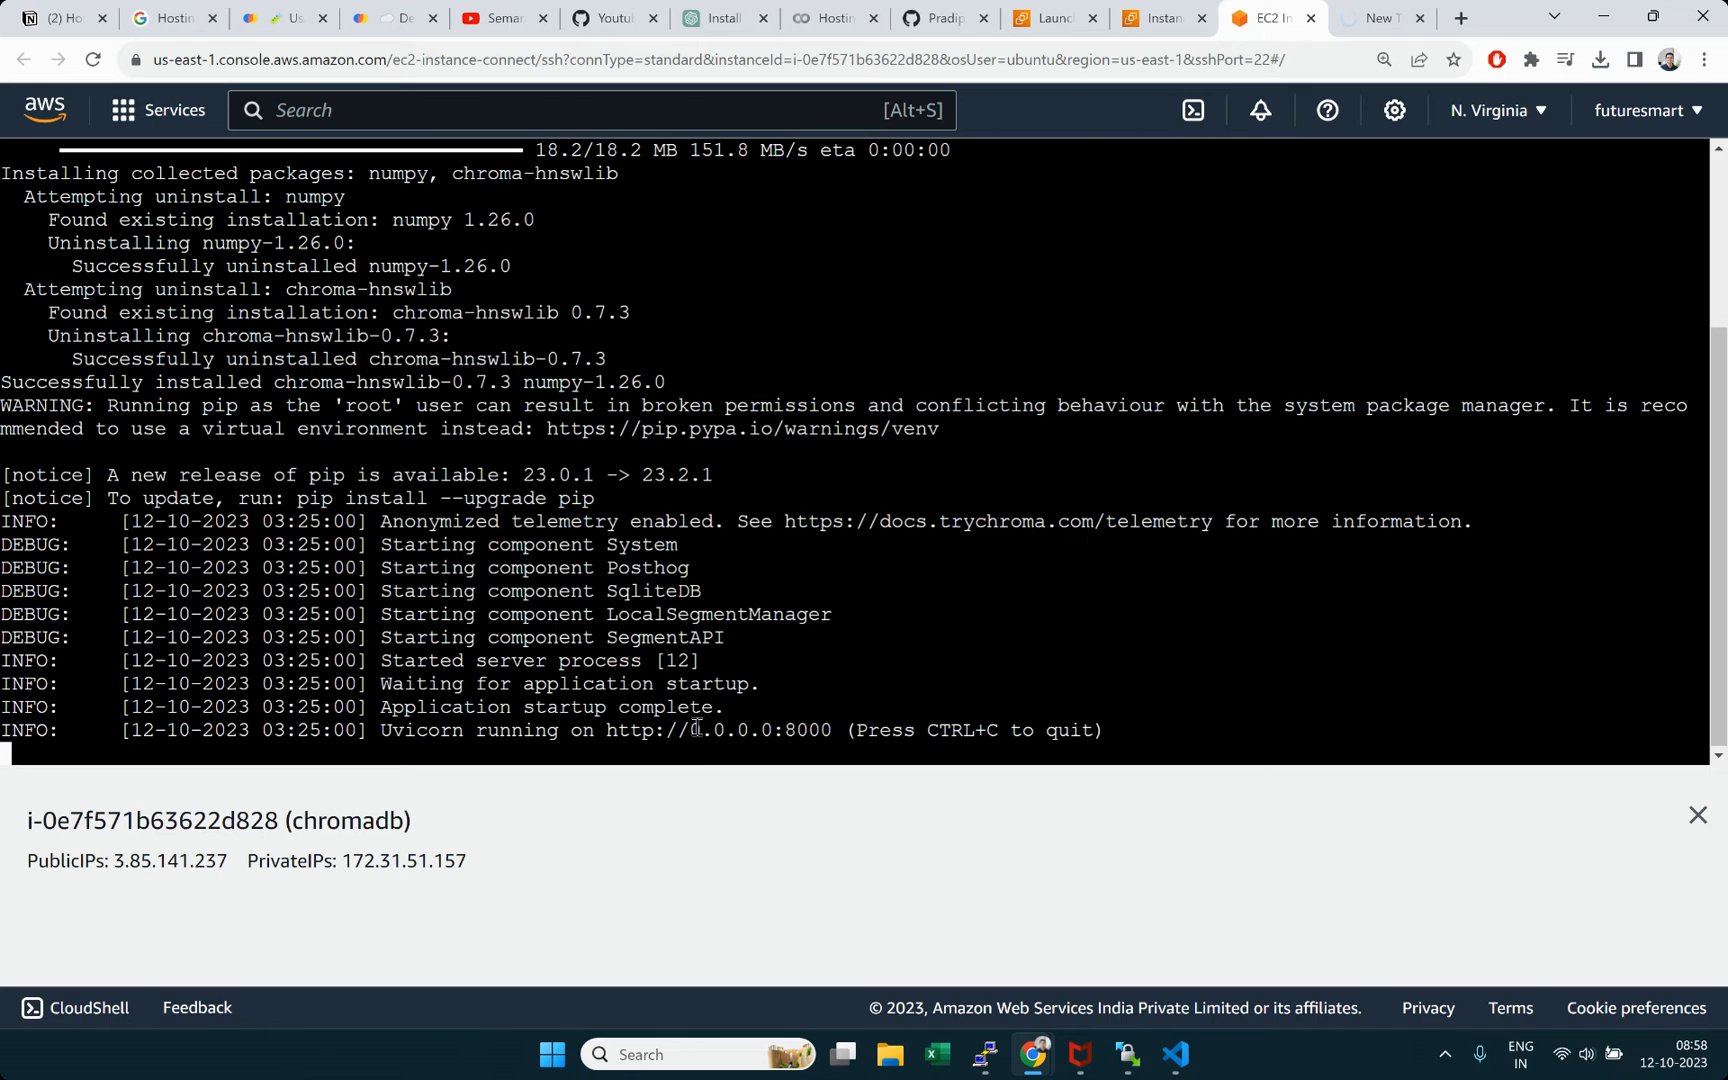
left_click_drag(693, 728, 833, 730)
left_click(1380, 18)
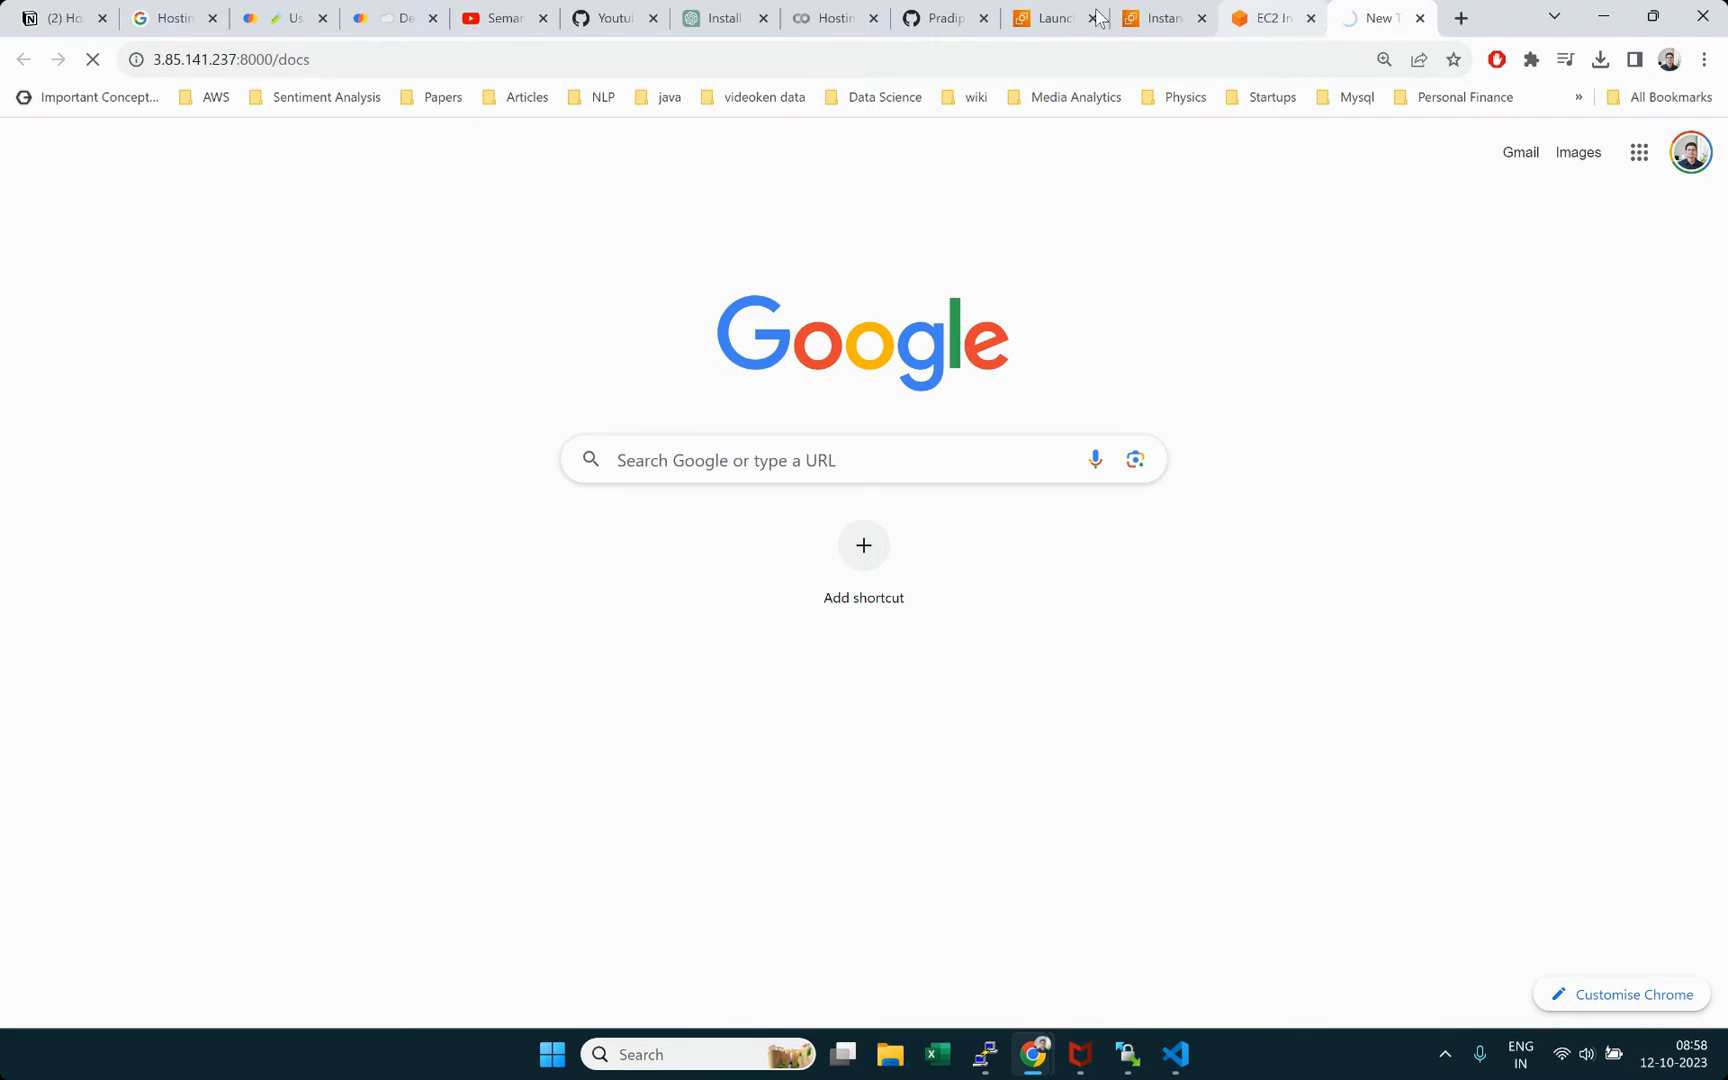
left_click(340, 63)
left_click(303, 274)
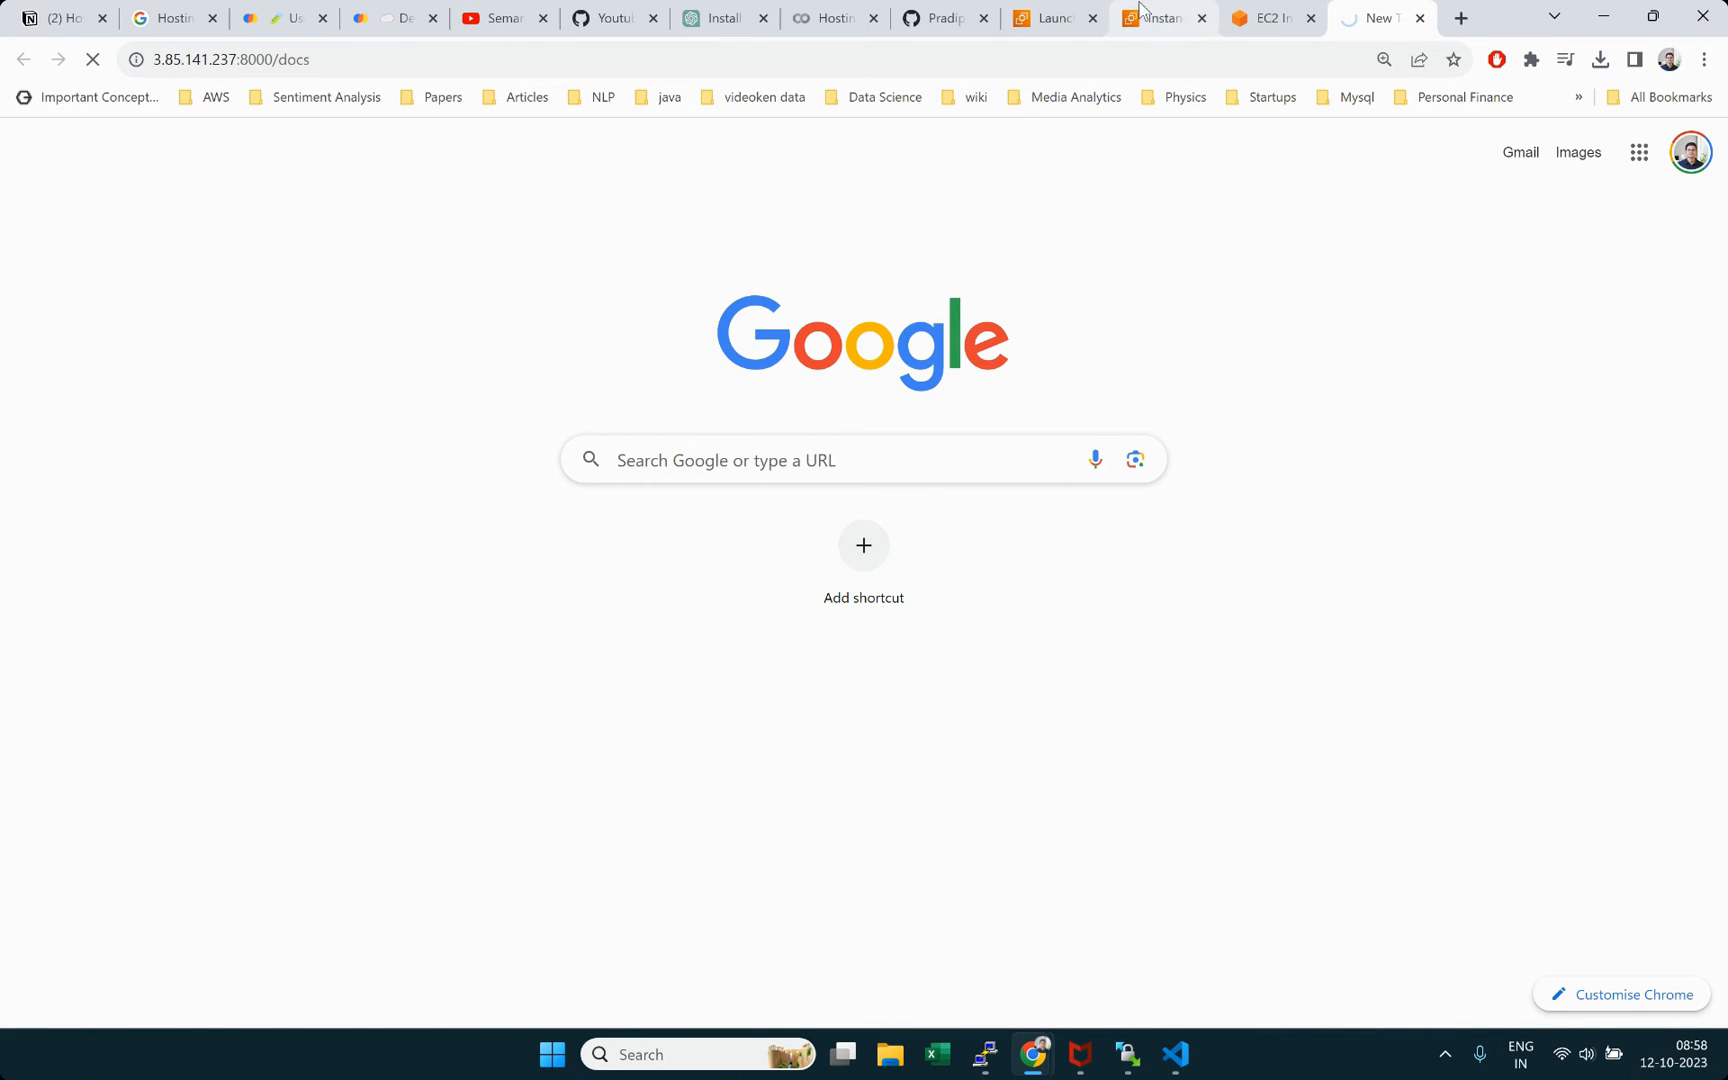
left_click(1268, 18)
Step: Review the chromadb instance's security rules and open its launch-wizard-52 security group
left_click(1160, 18)
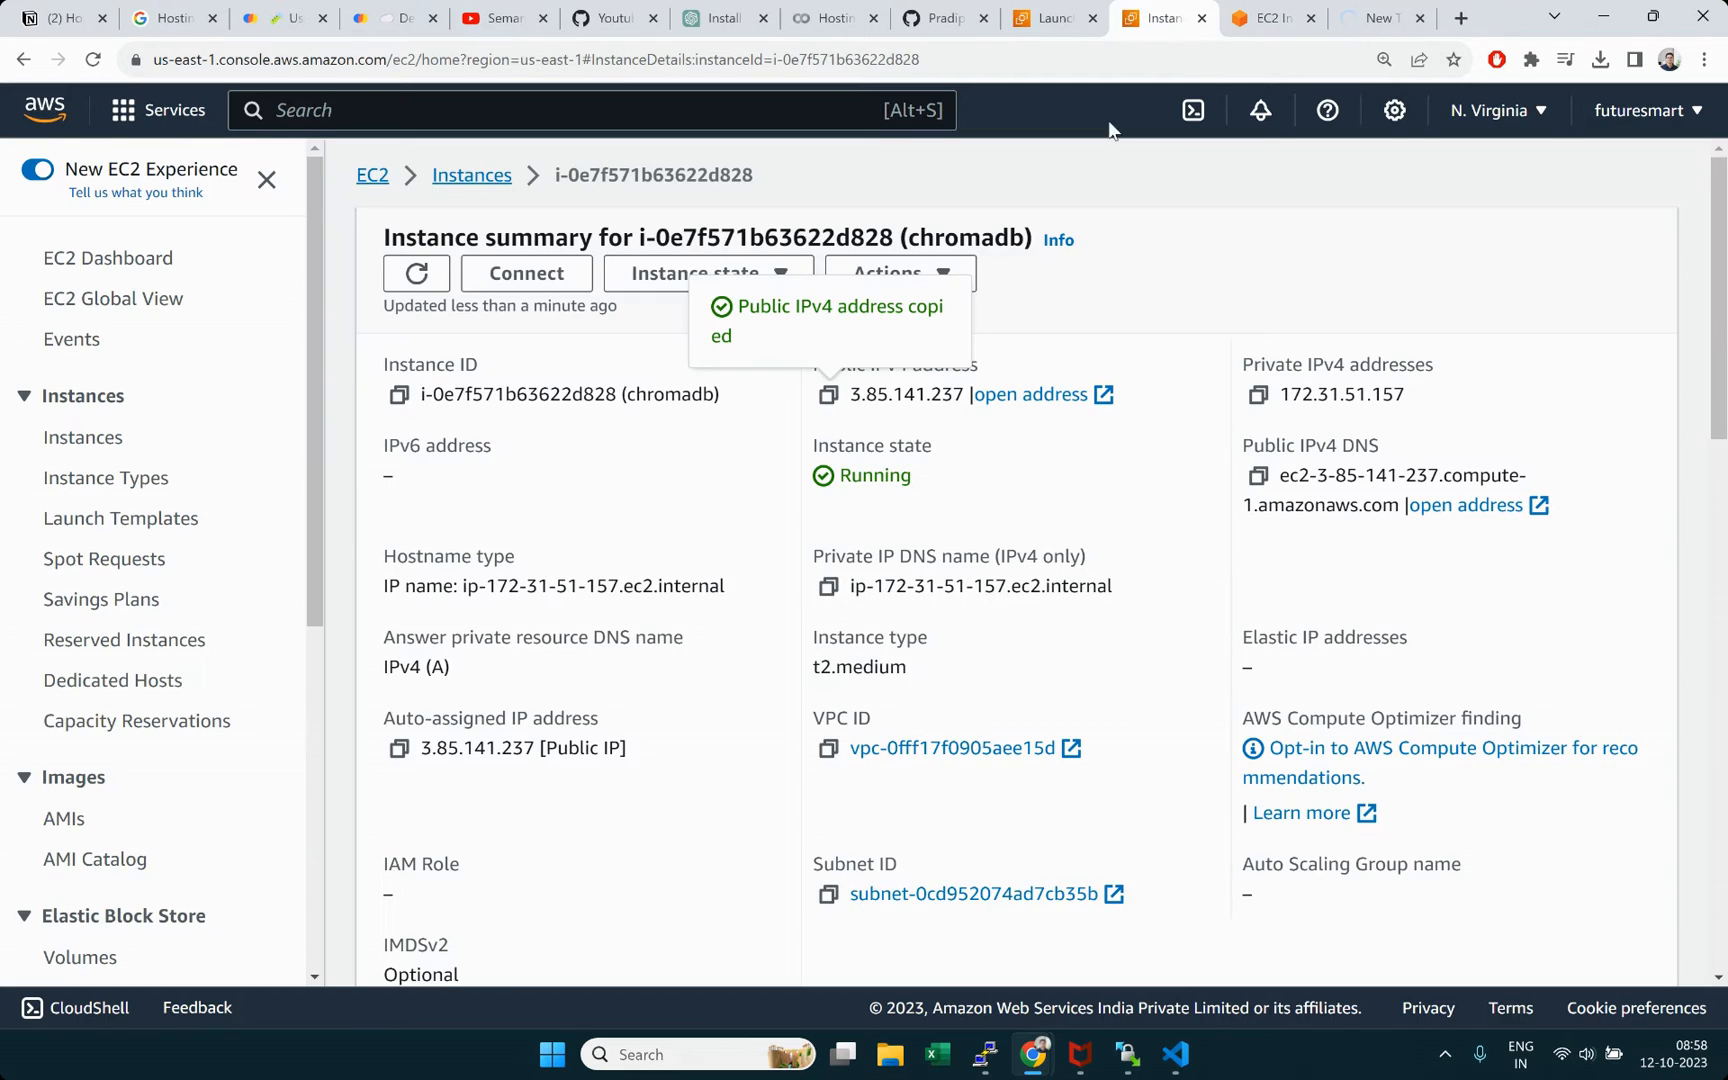
scroll(918, 702, "down", 9)
left_click(548, 184)
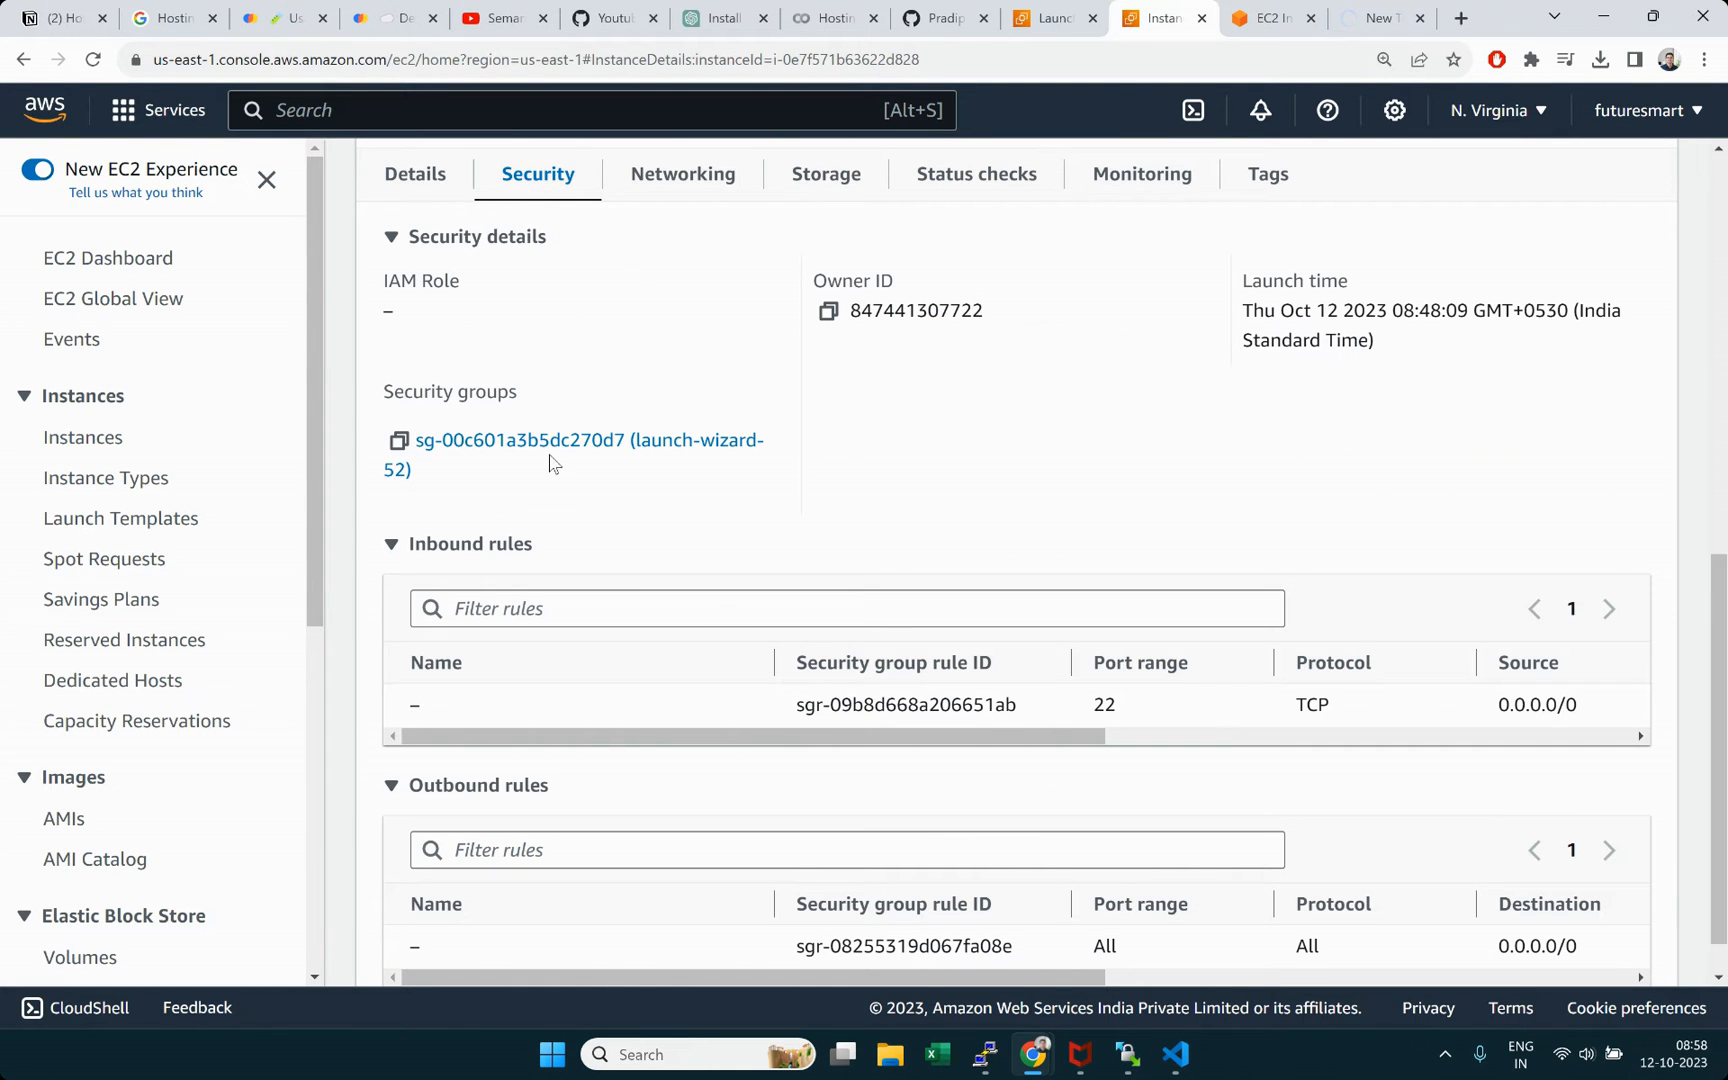
scroll(672, 660, "down", 1)
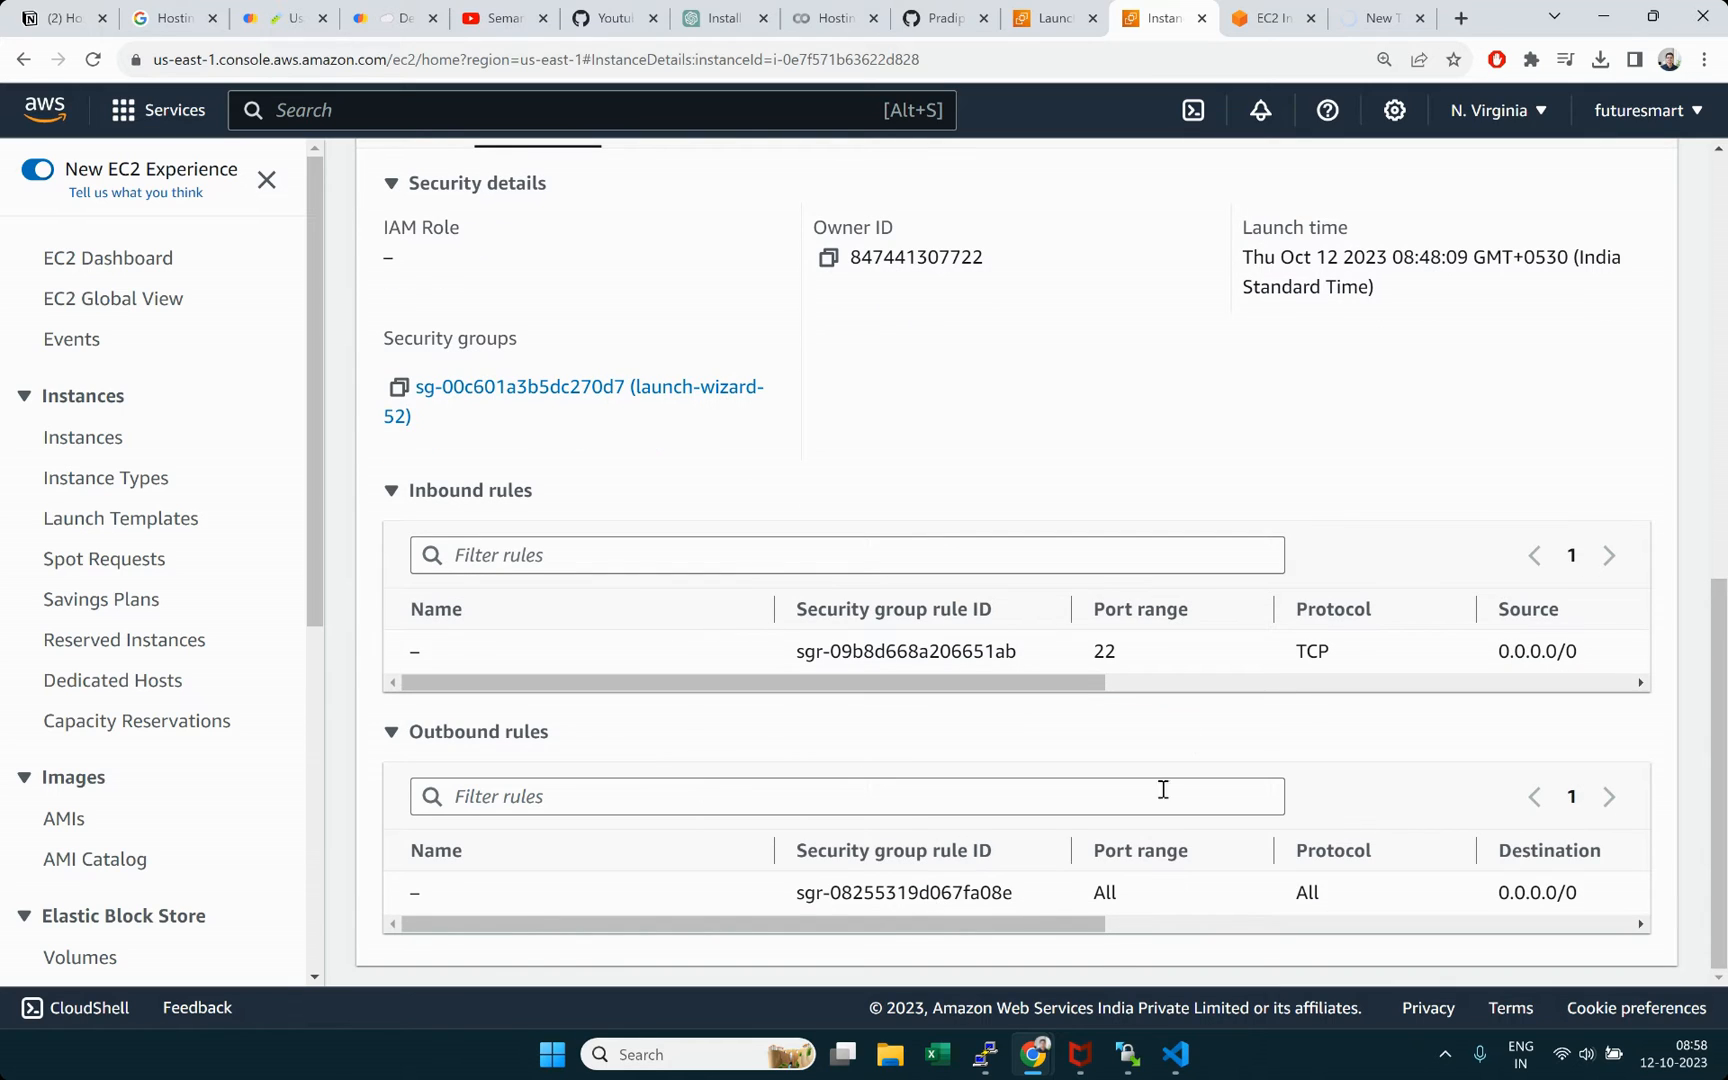
scroll(1003, 694, "up", 2)
left_click(545, 500)
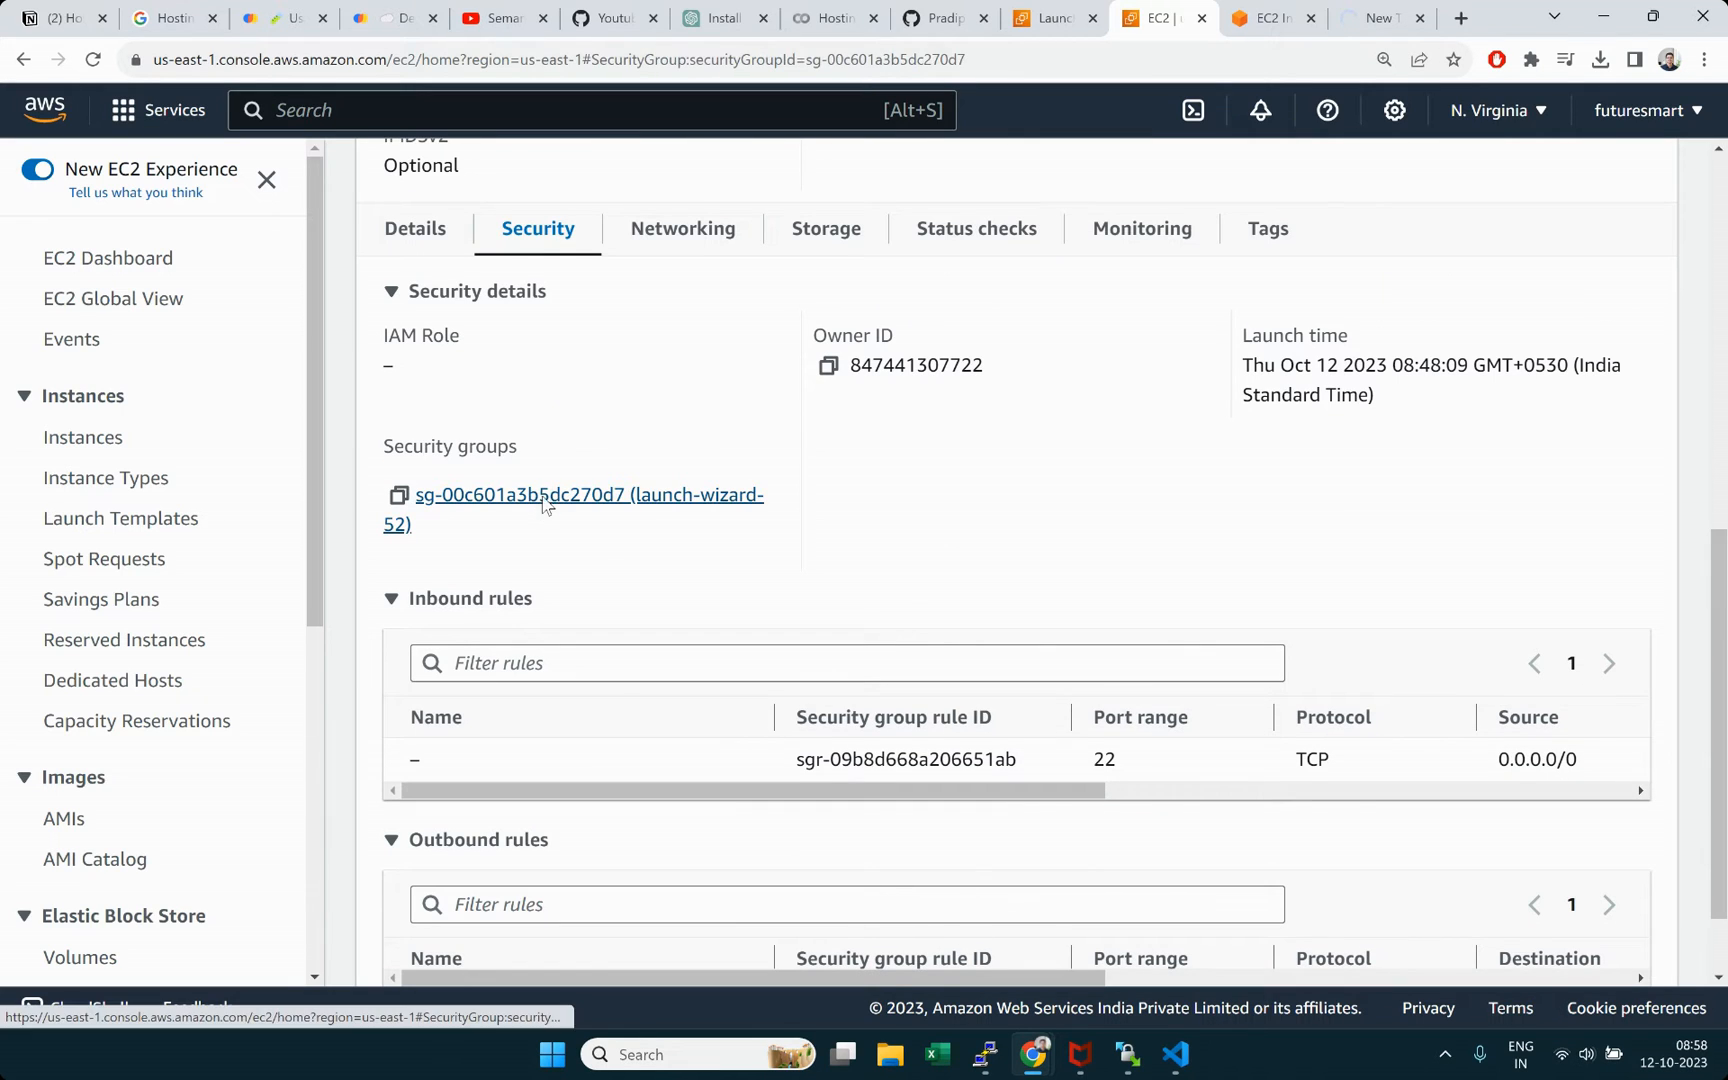
Step: Edit the security group's inbound rules and add a Custom TCP rule for port 8000
scroll(543, 497, "down", 2)
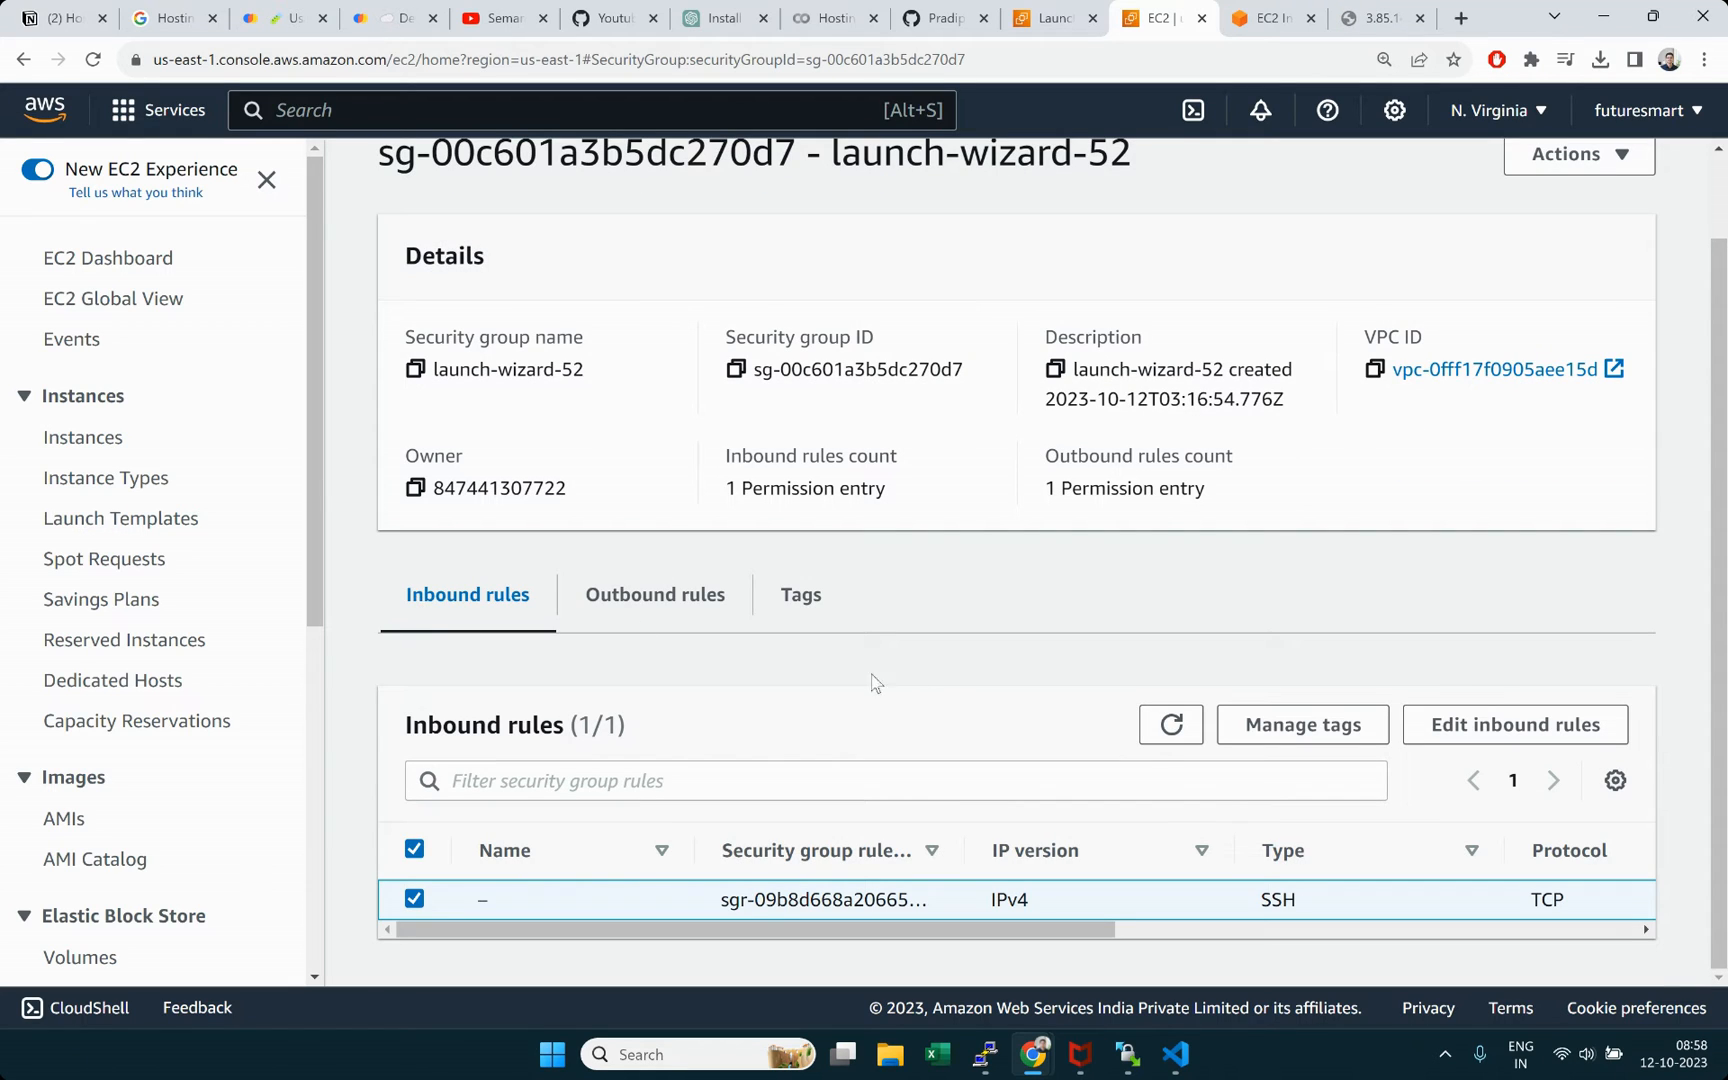
left_click(1448, 725)
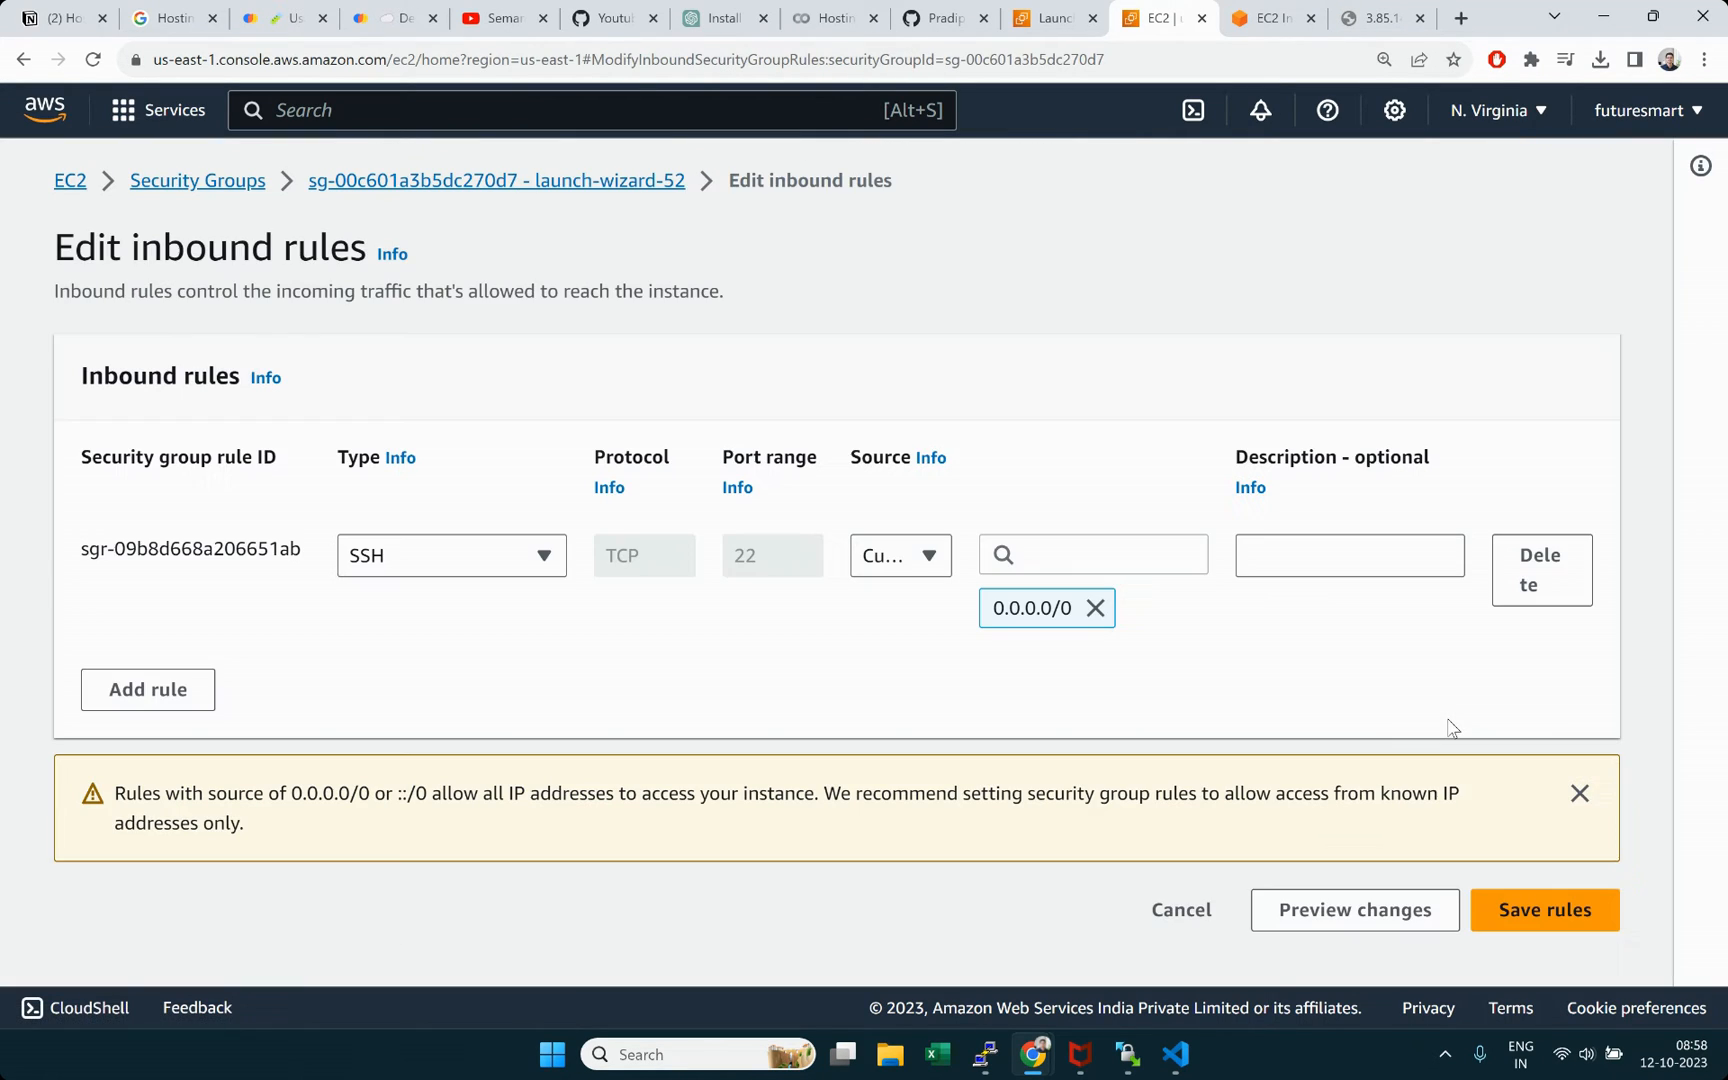
left_click(160, 690)
left_click(355, 708)
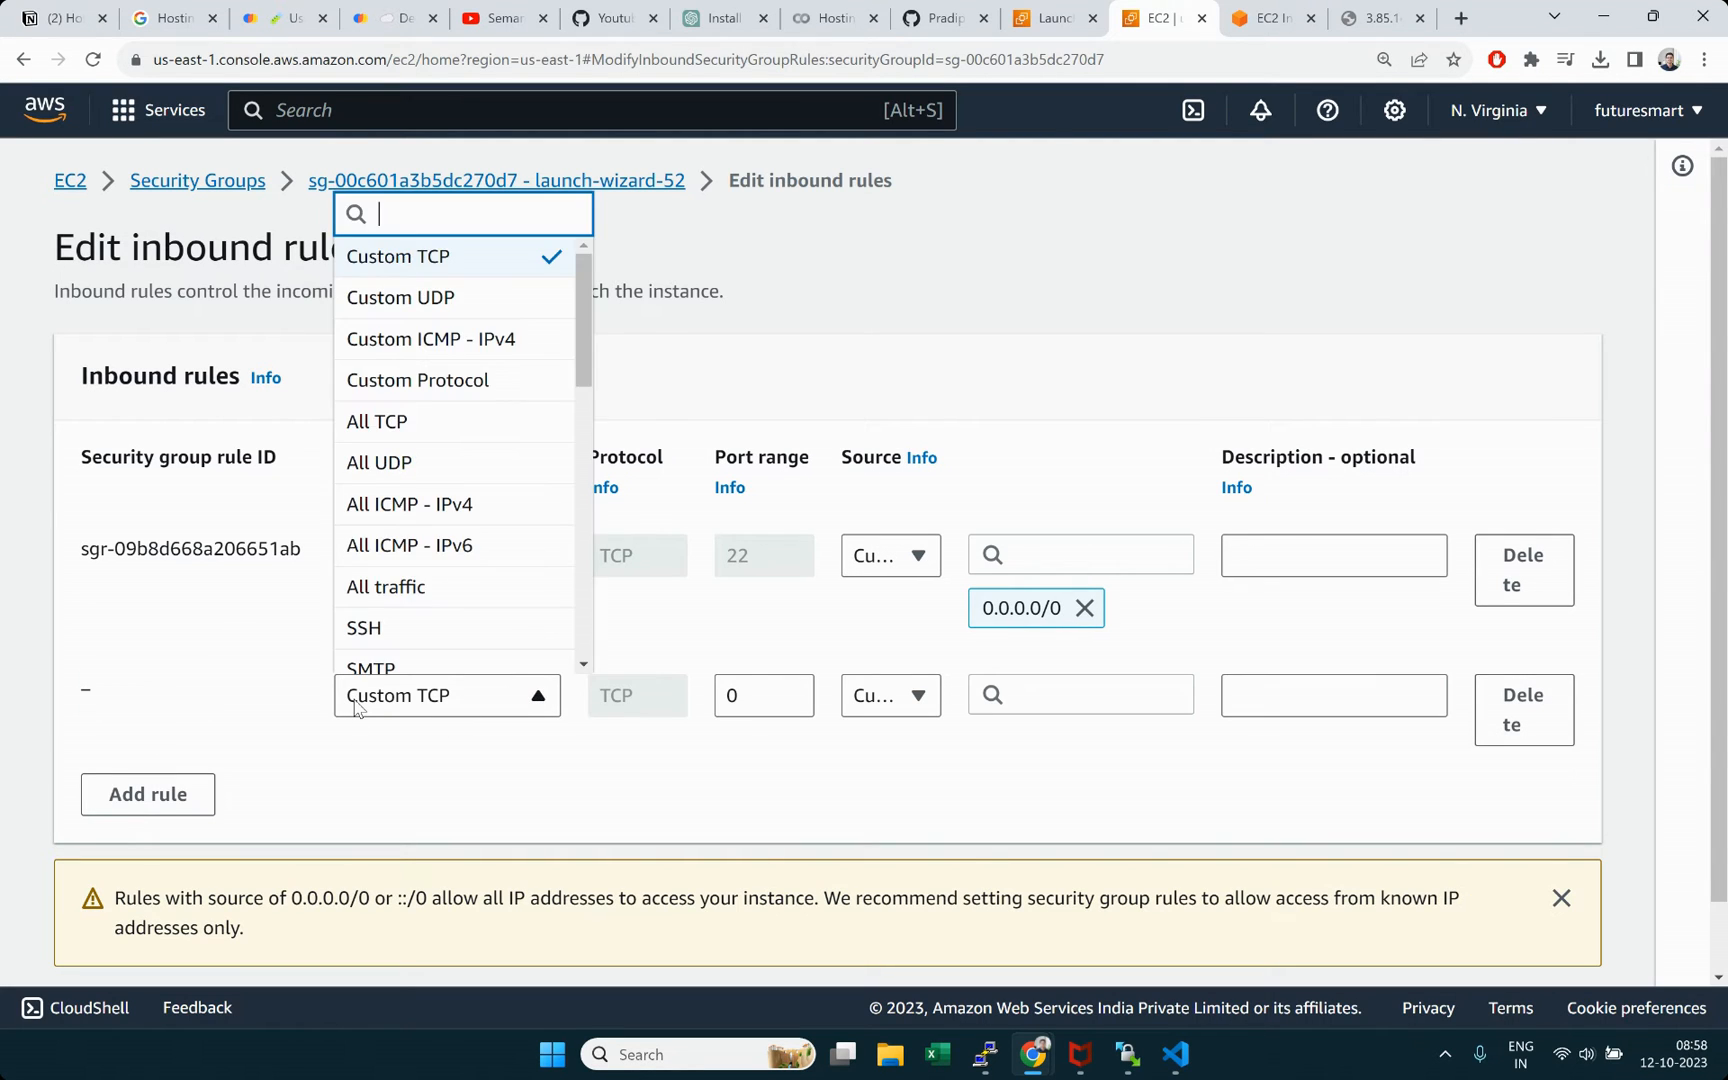
left_click(355, 708)
left_click_drag(788, 696, 708, 698)
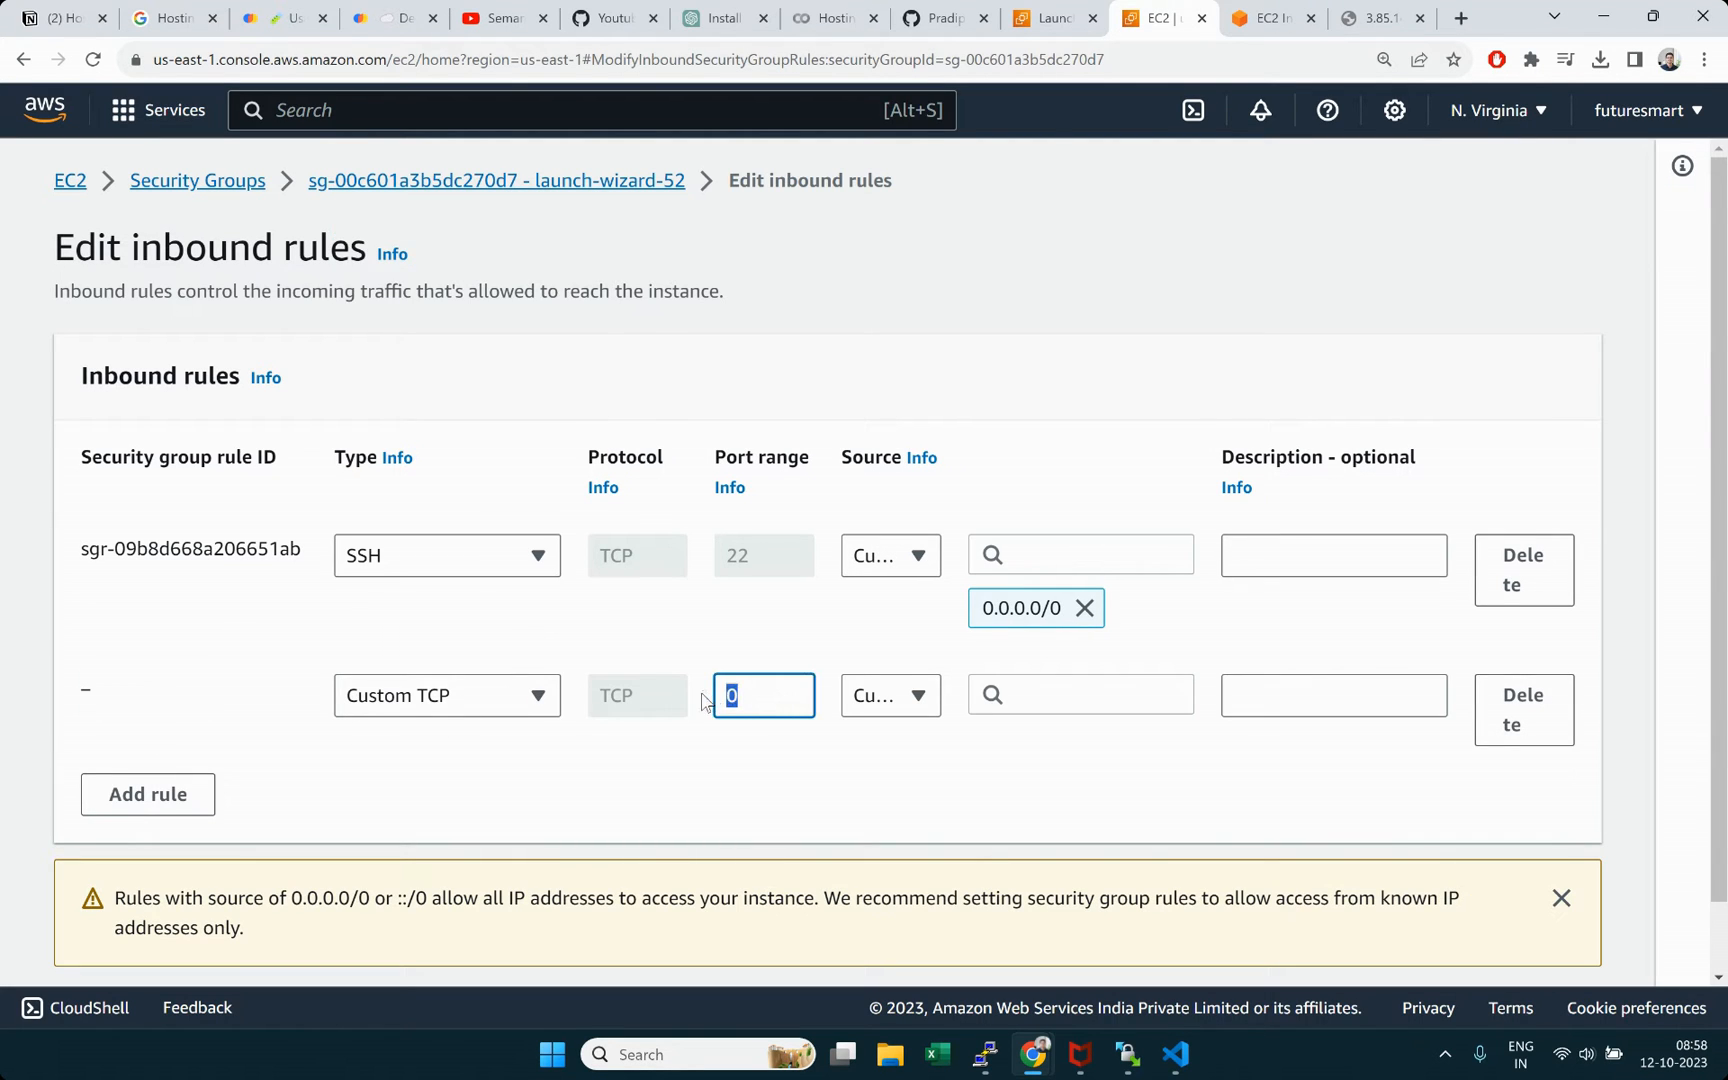
type("8000")
left_click(828, 786)
Step: Set the new rule's source to 0.0.0.0/0 and save the inbound rules
left_click(1030, 695)
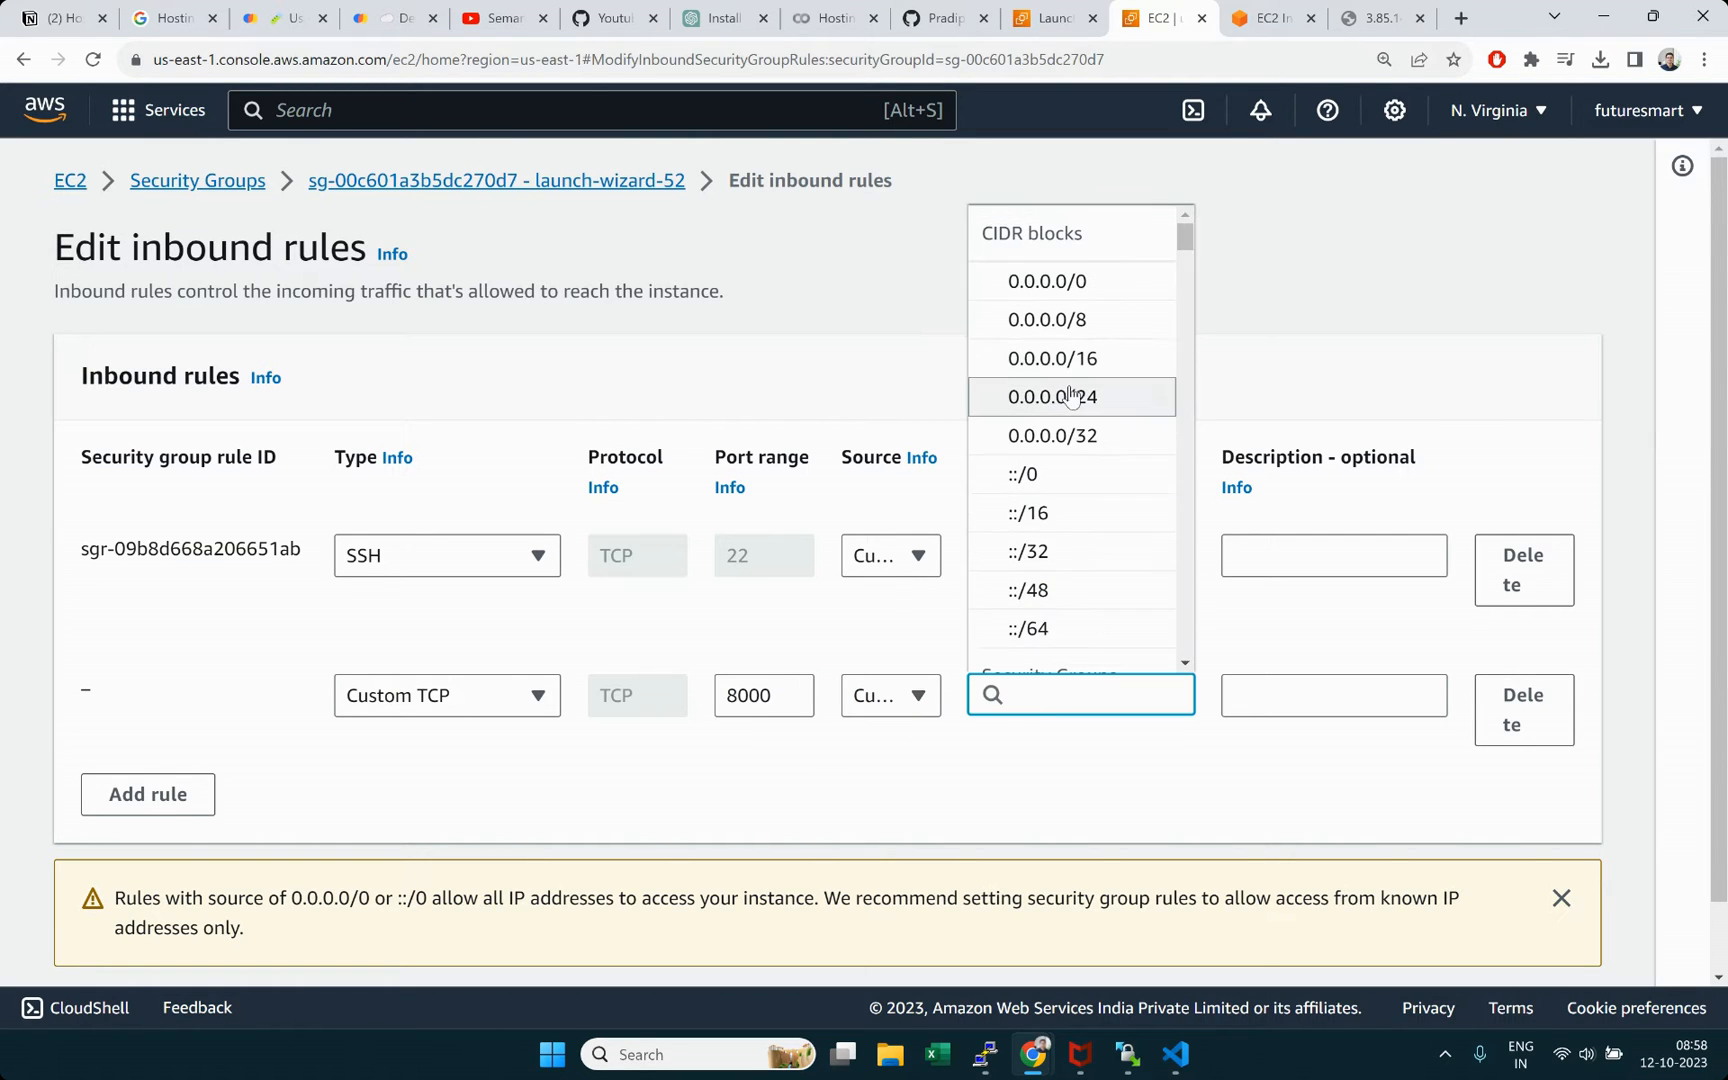
left_click(1081, 292)
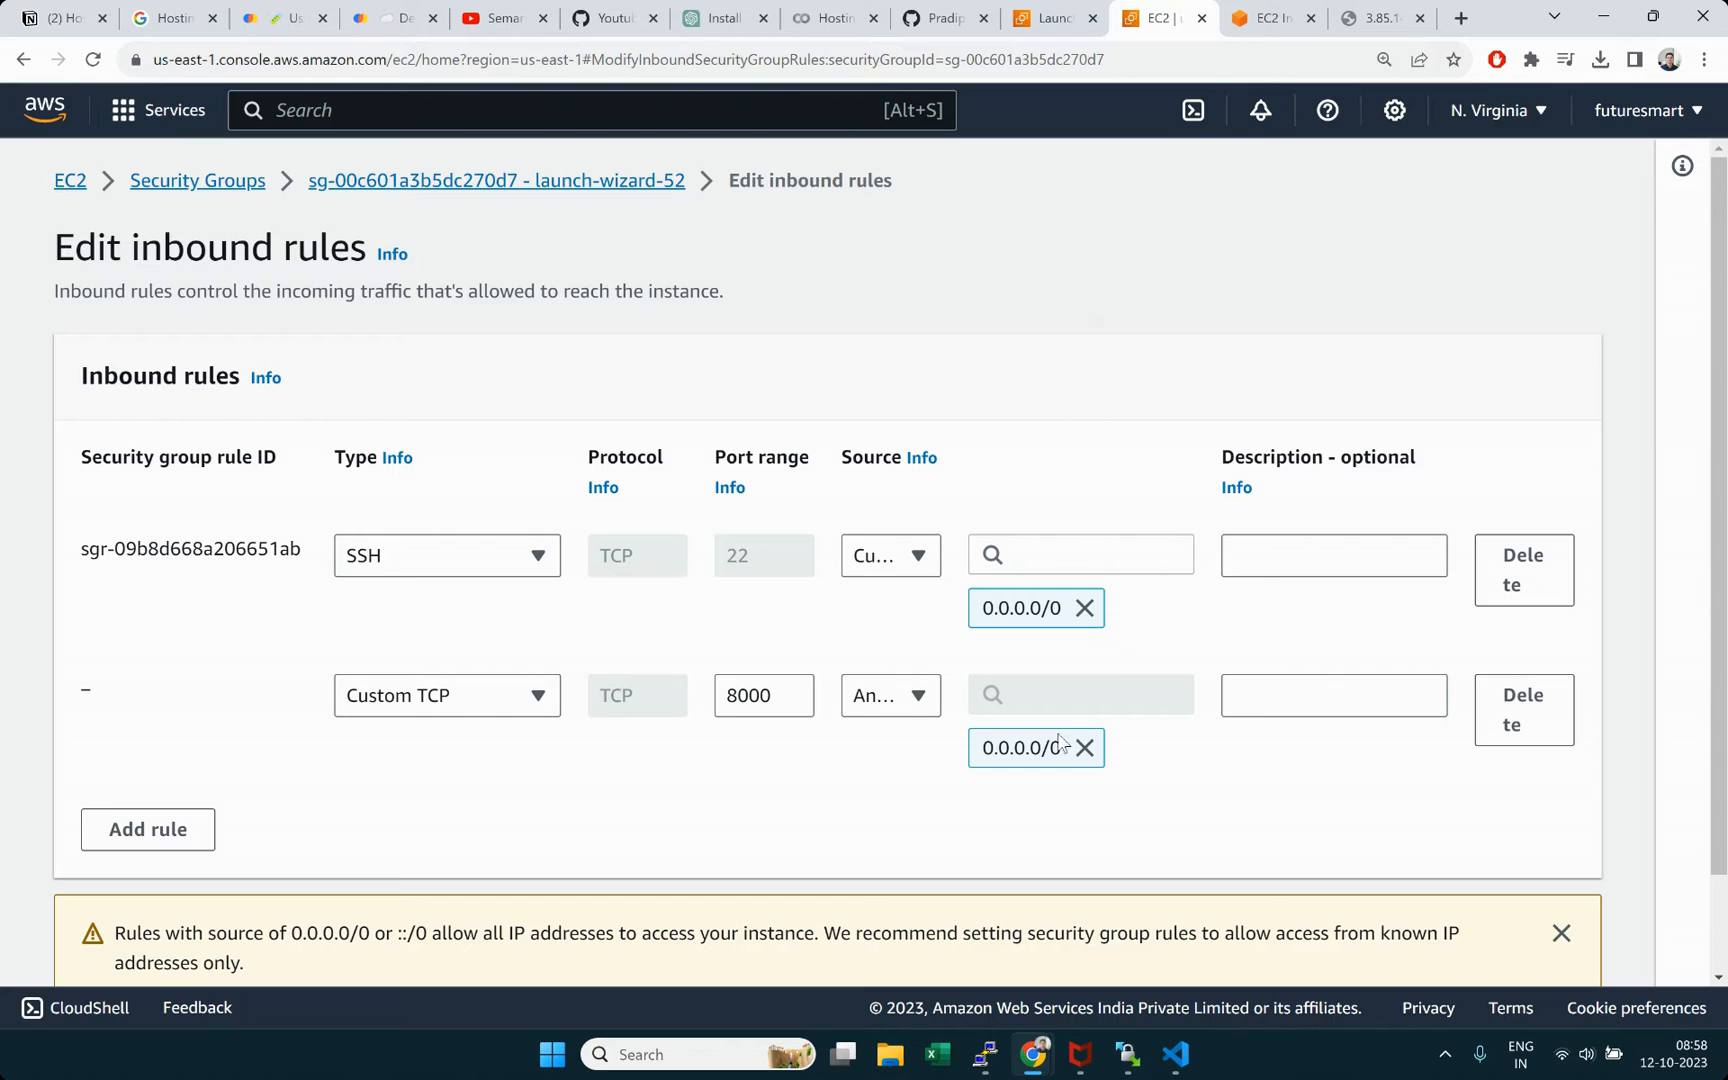
scroll(806, 748, "down", 1)
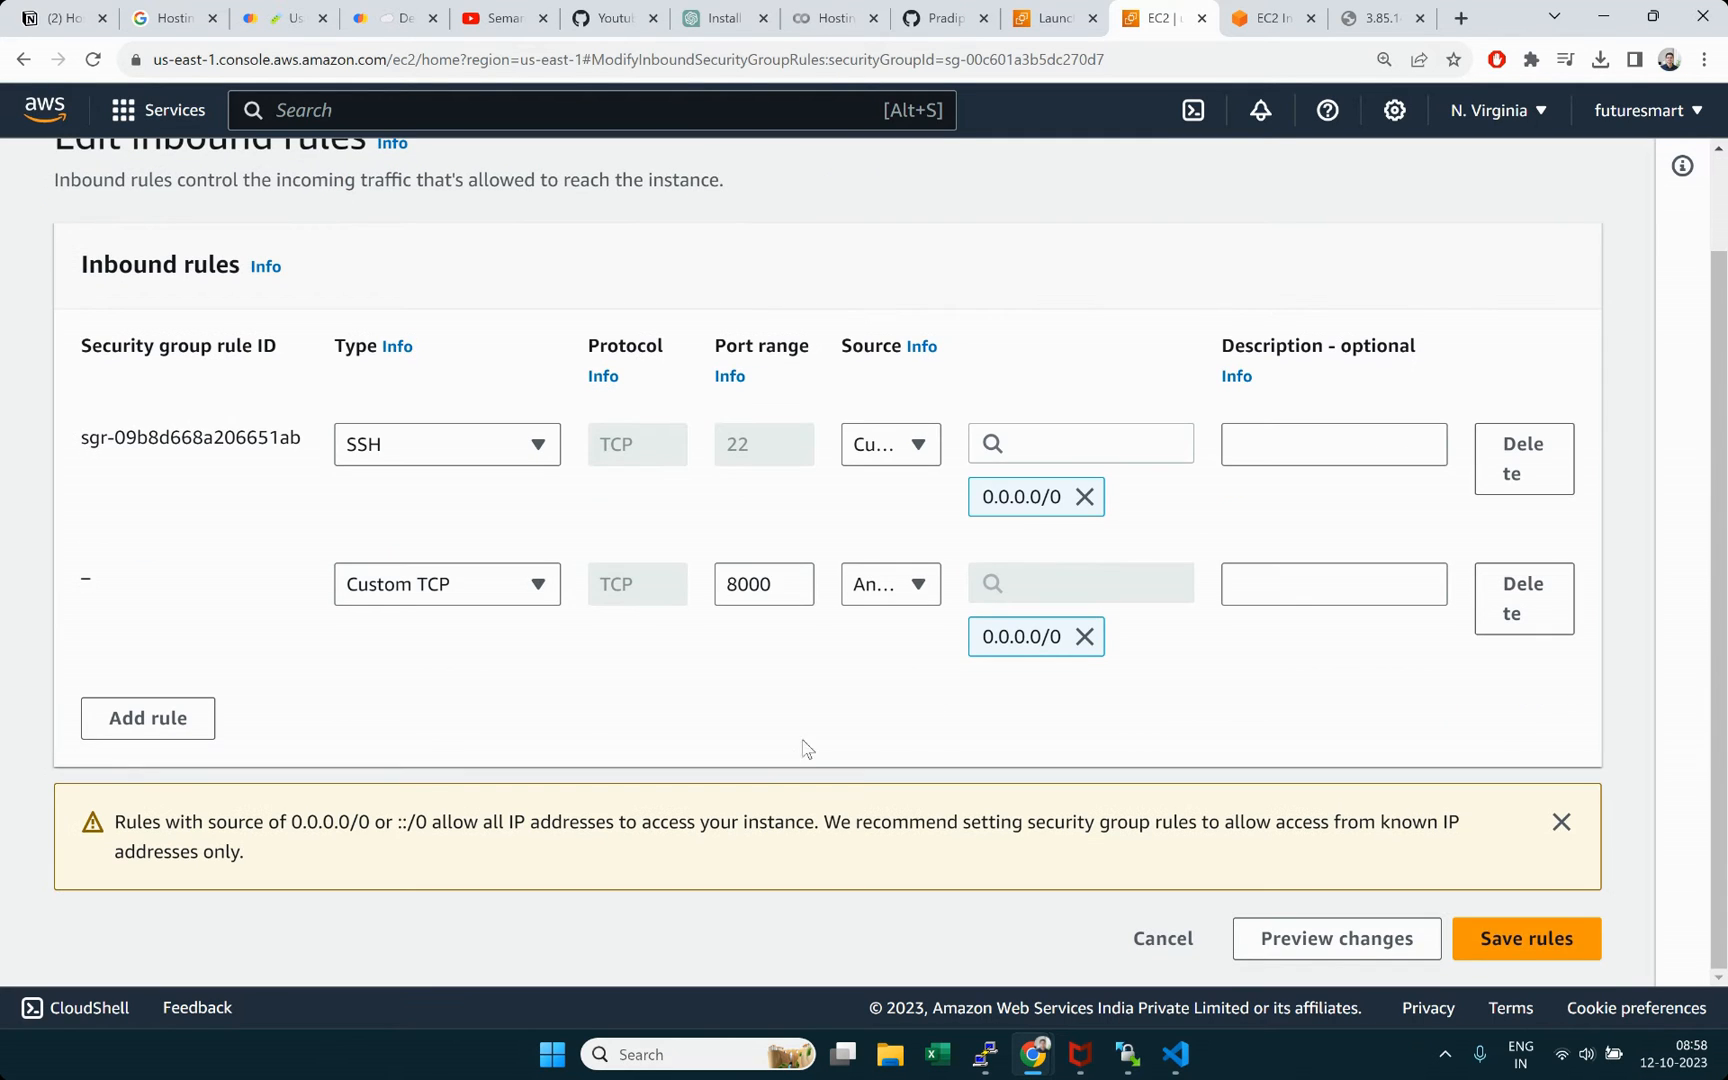
left_click(1565, 945)
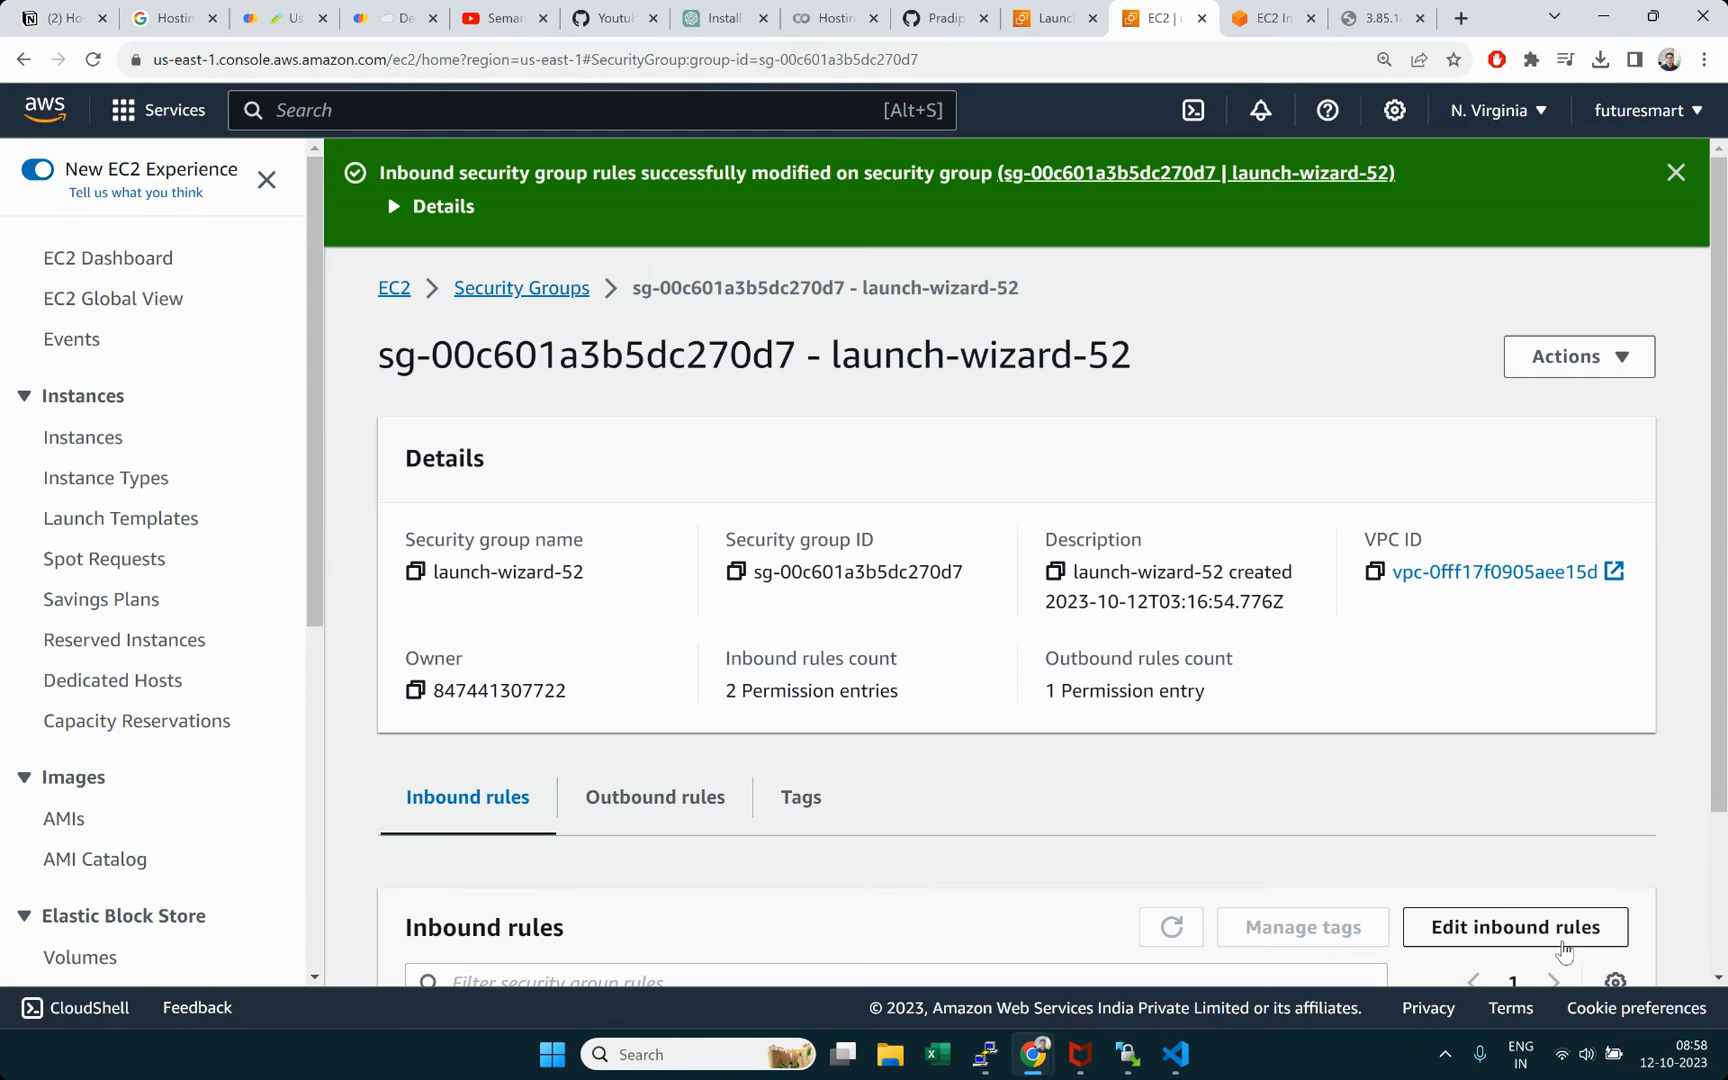
scroll(1300, 880, "down", 2)
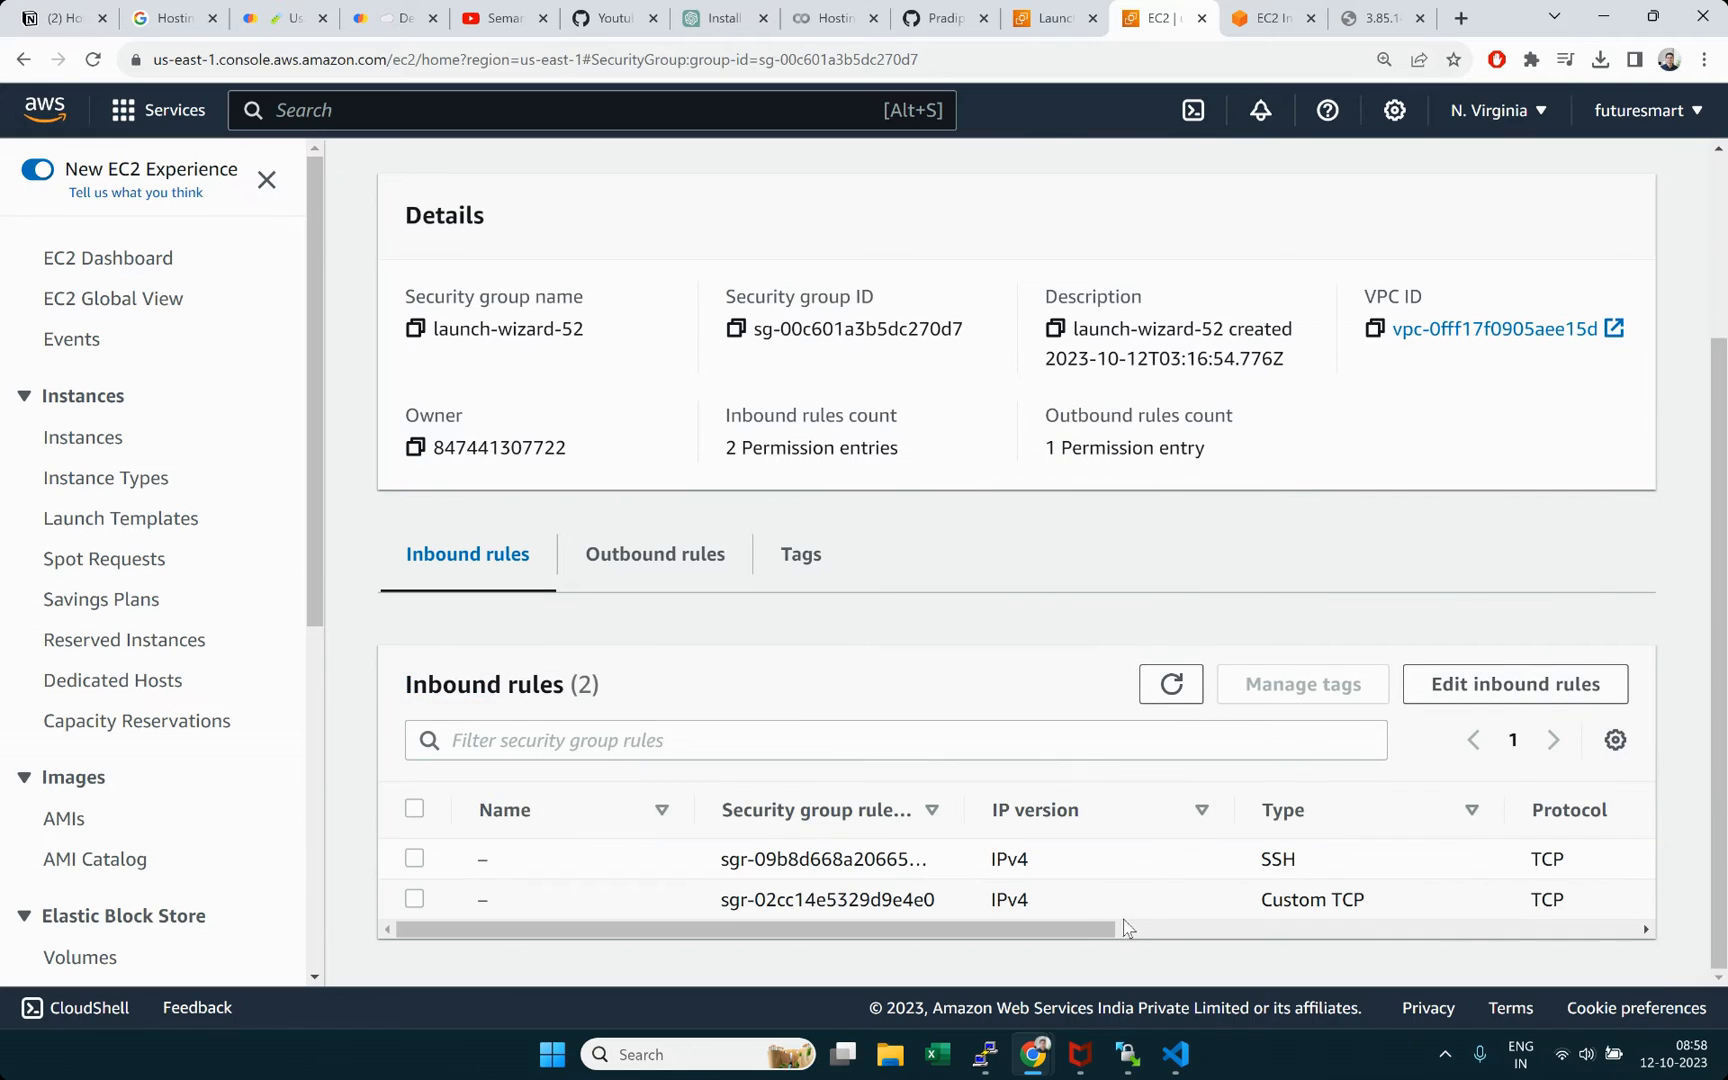
Step: Reload the 3.85.141.237:8000/docs page and examine its FastAPI endpoints and address
left_click(1380, 18)
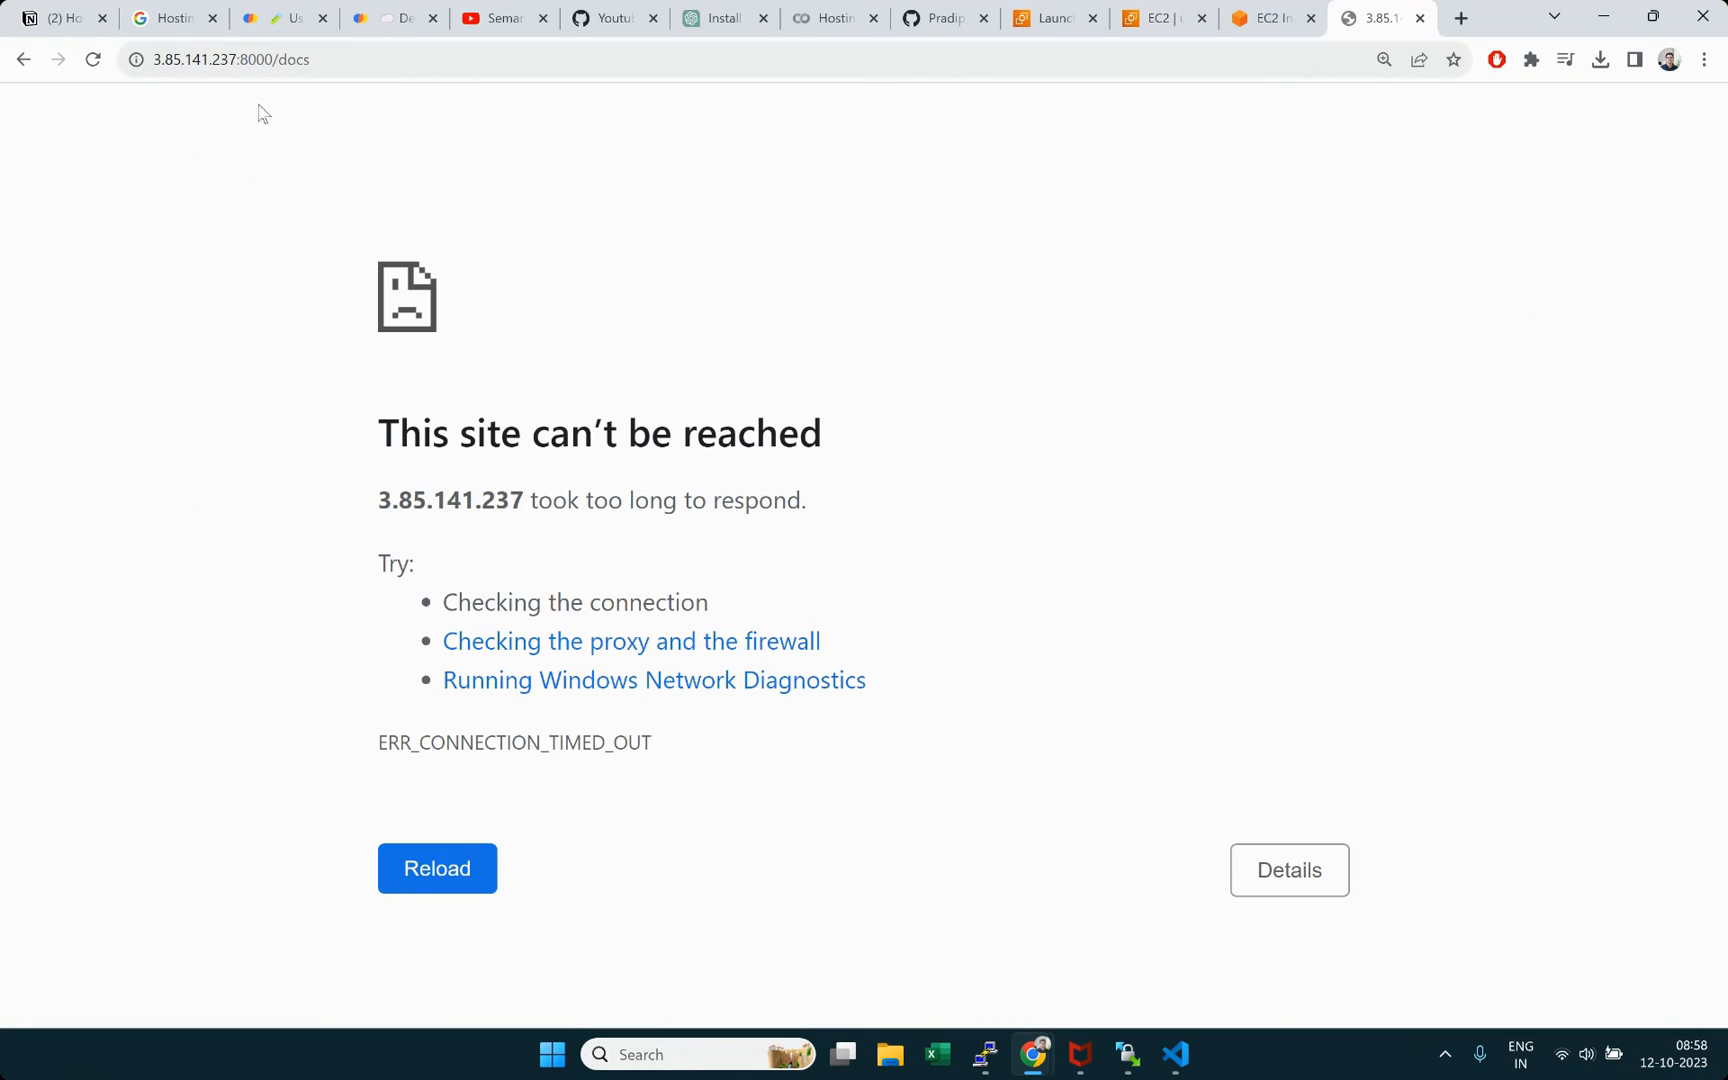
left_click(93, 59)
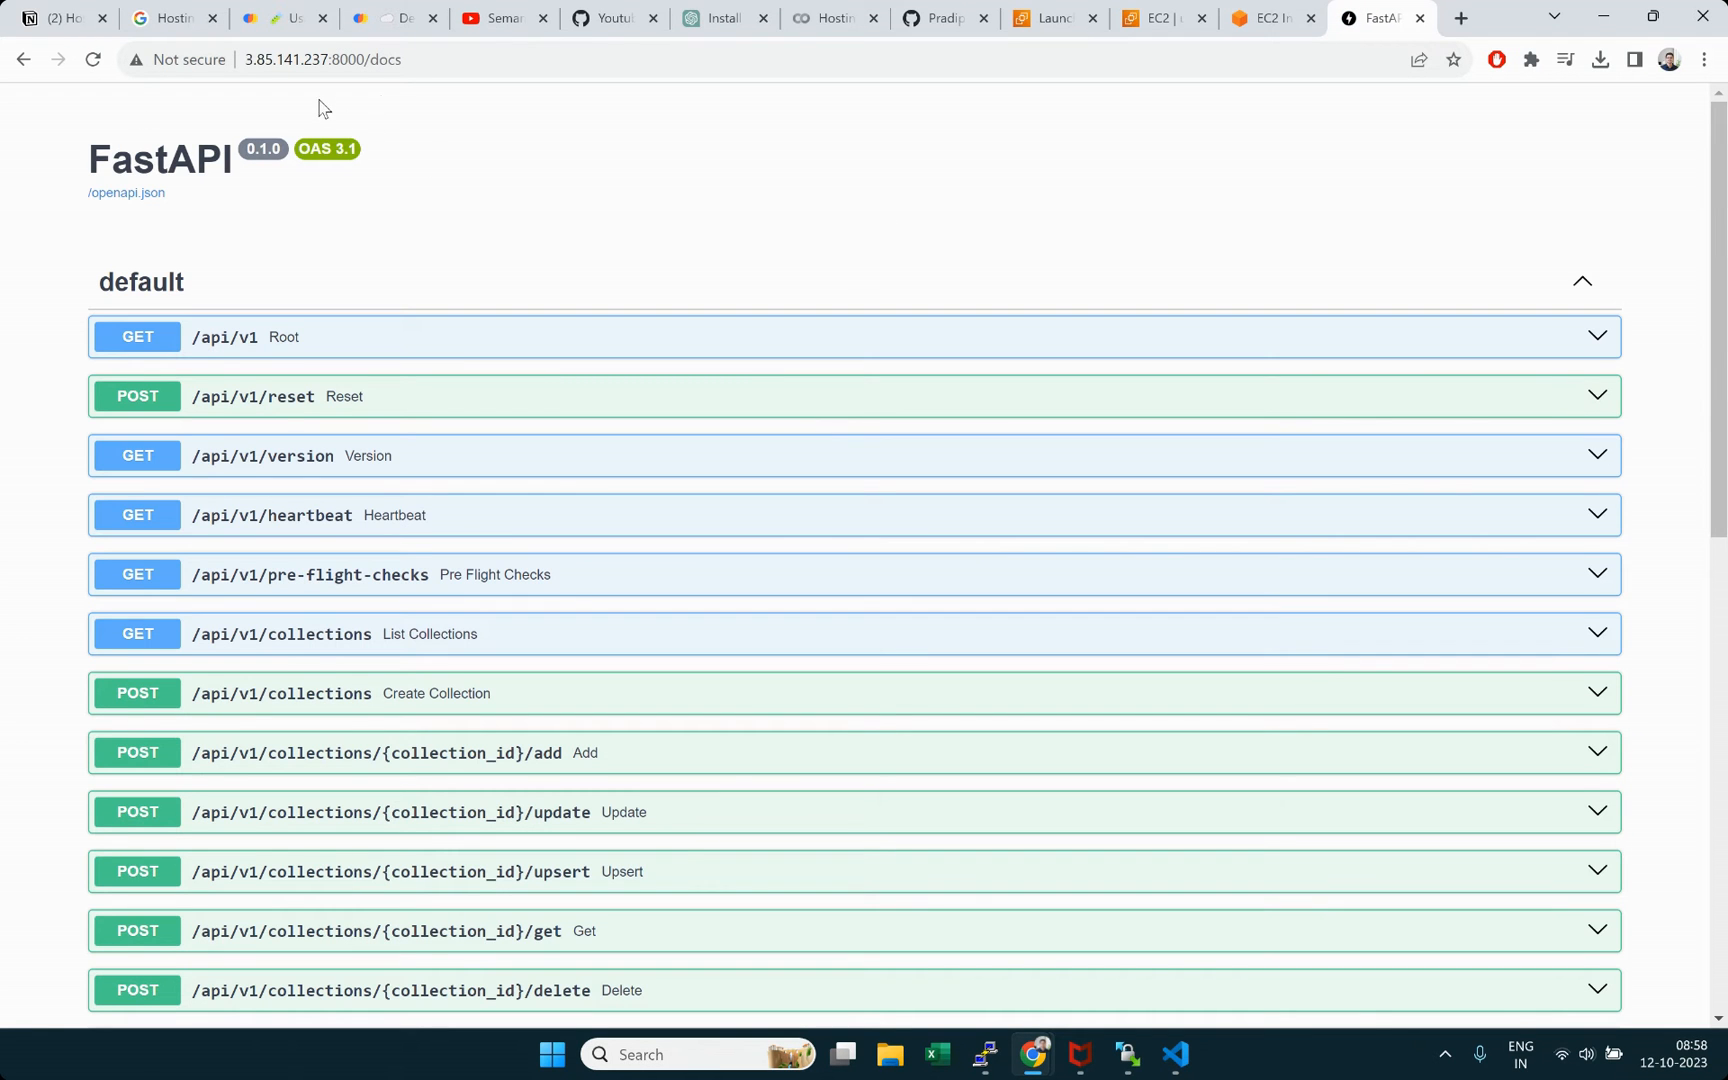
scroll(525, 428, "down", 4)
scroll(560, 510, "up", 5)
left_click_drag(95, 150, 231, 160)
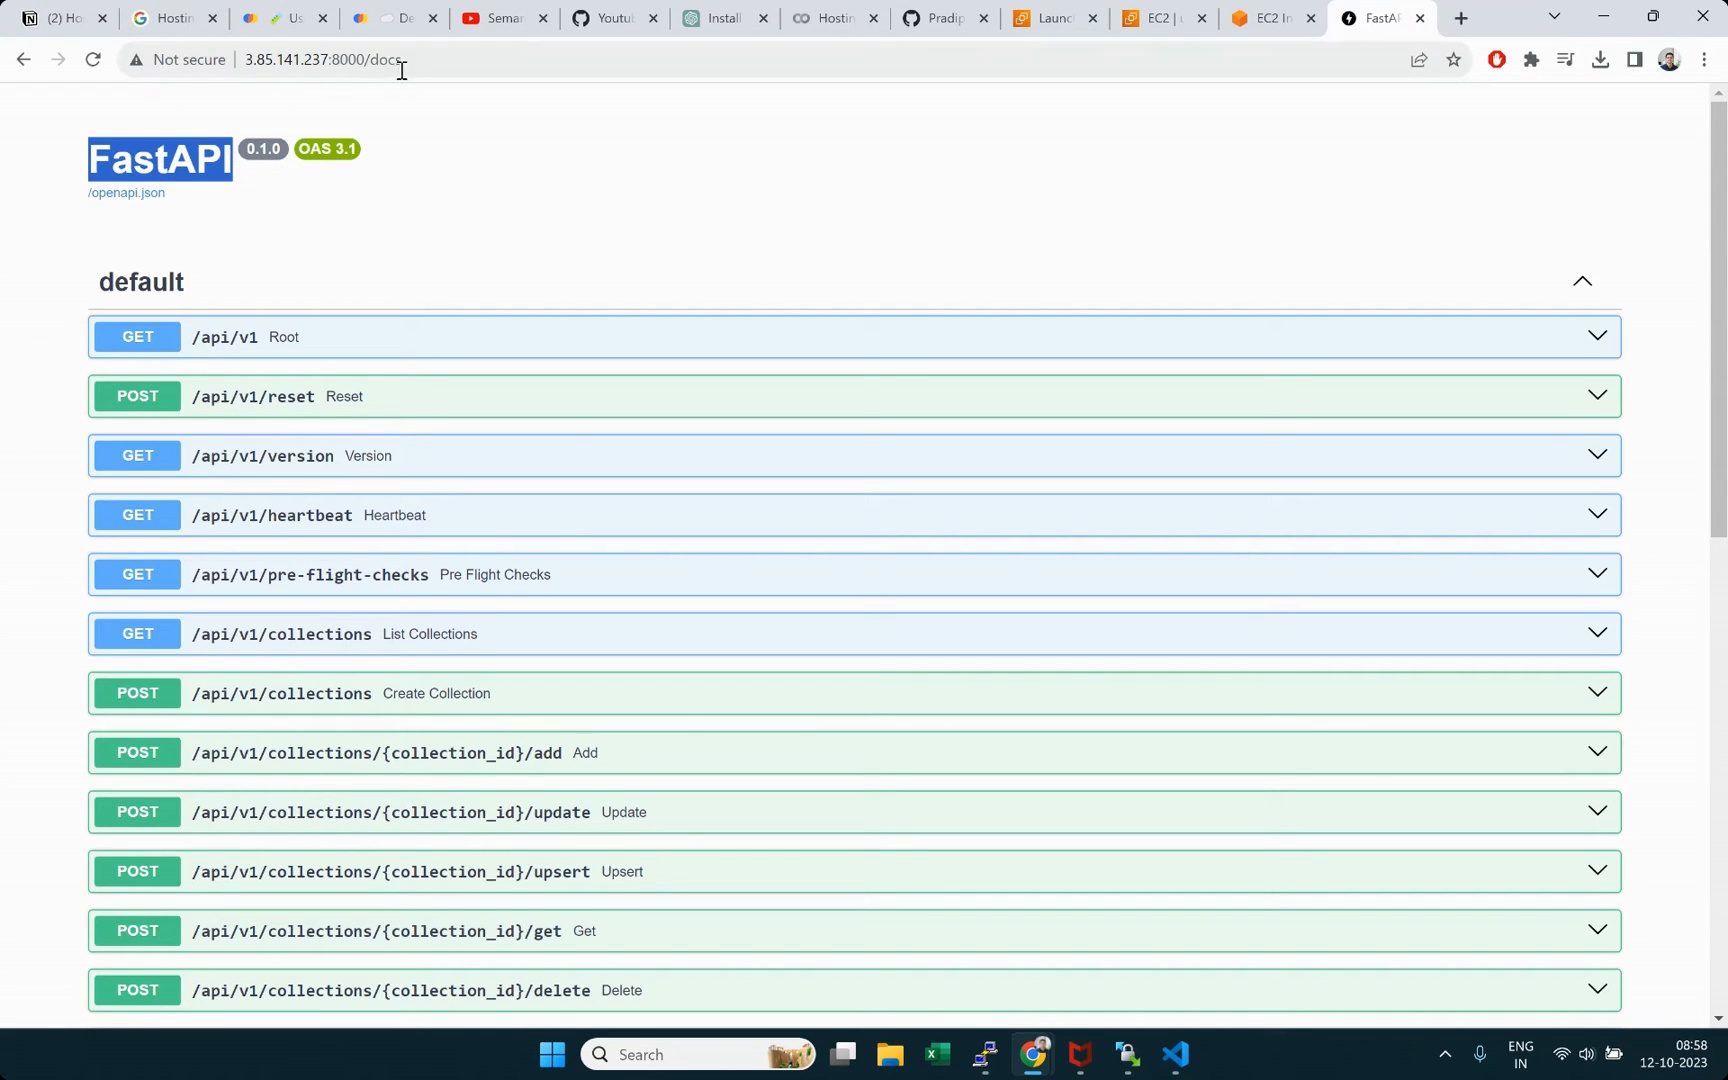
double_click(343, 60)
left_click(432, 138)
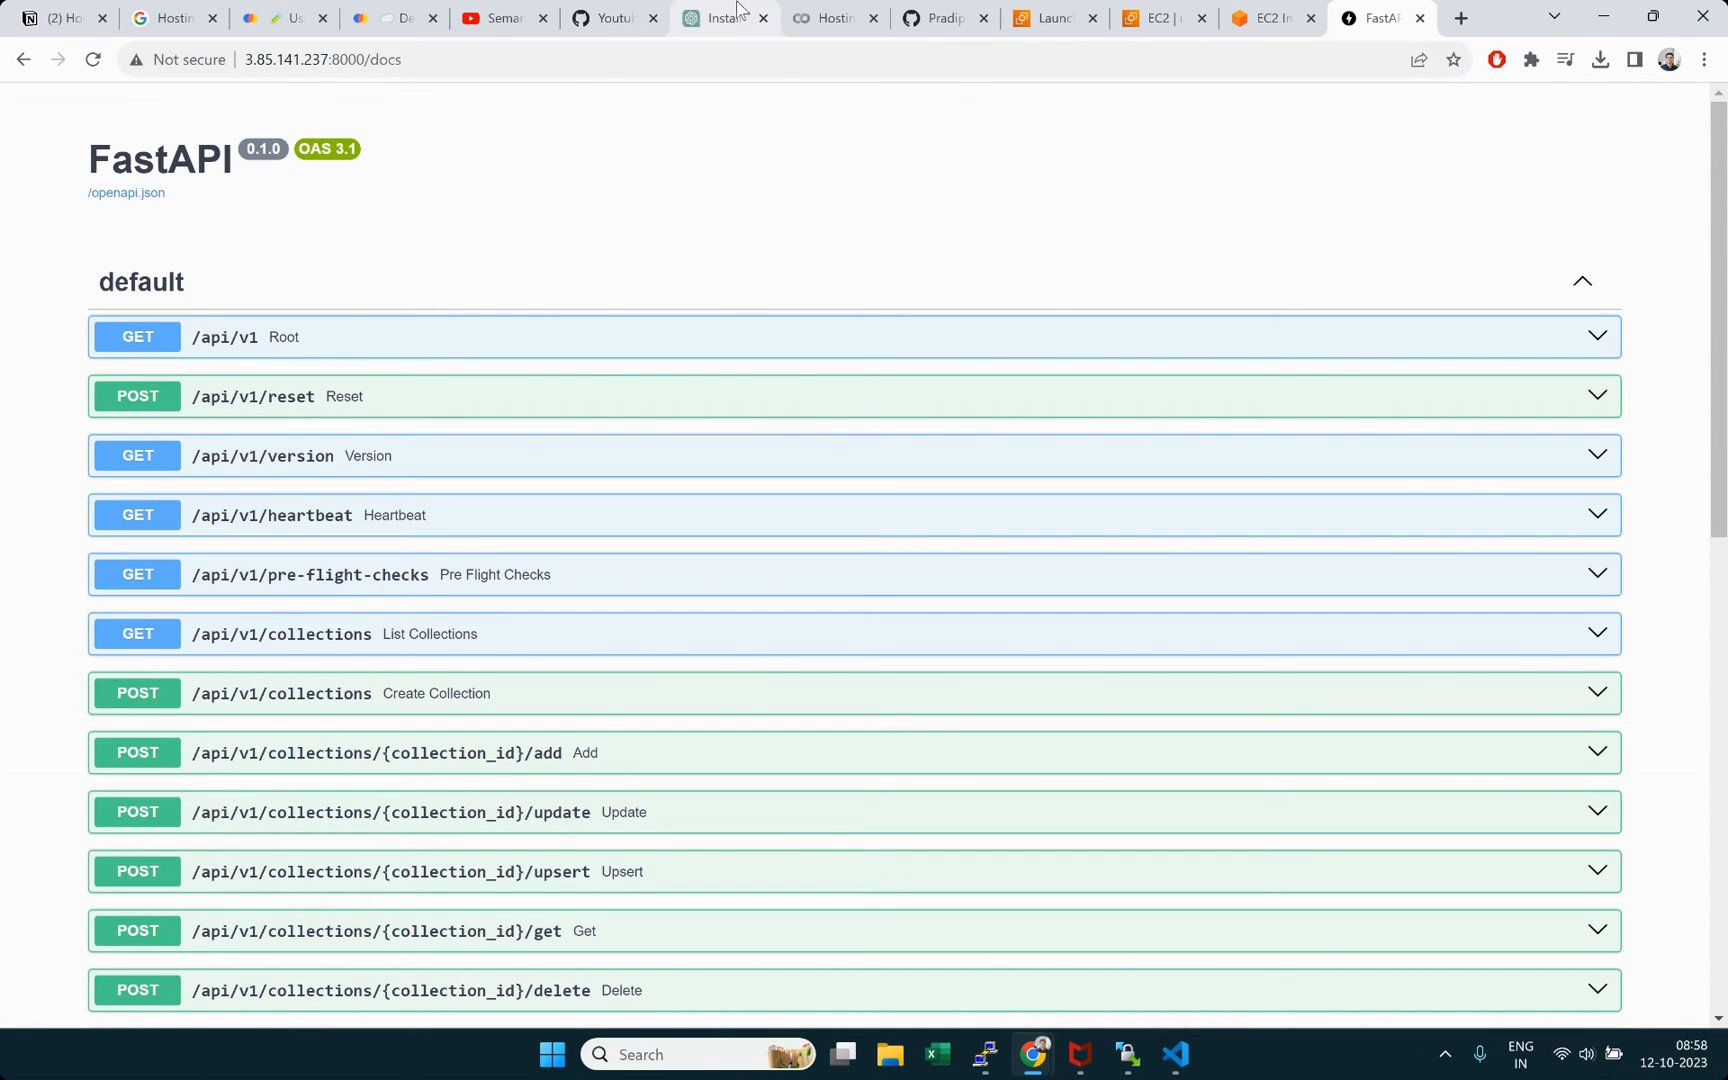
Step: In the Colab notebook, interrupt the running get_or_create_collection cell, rerun it for the "test" collection, and check the client's port
left_click(842, 12)
left_click(112, 638)
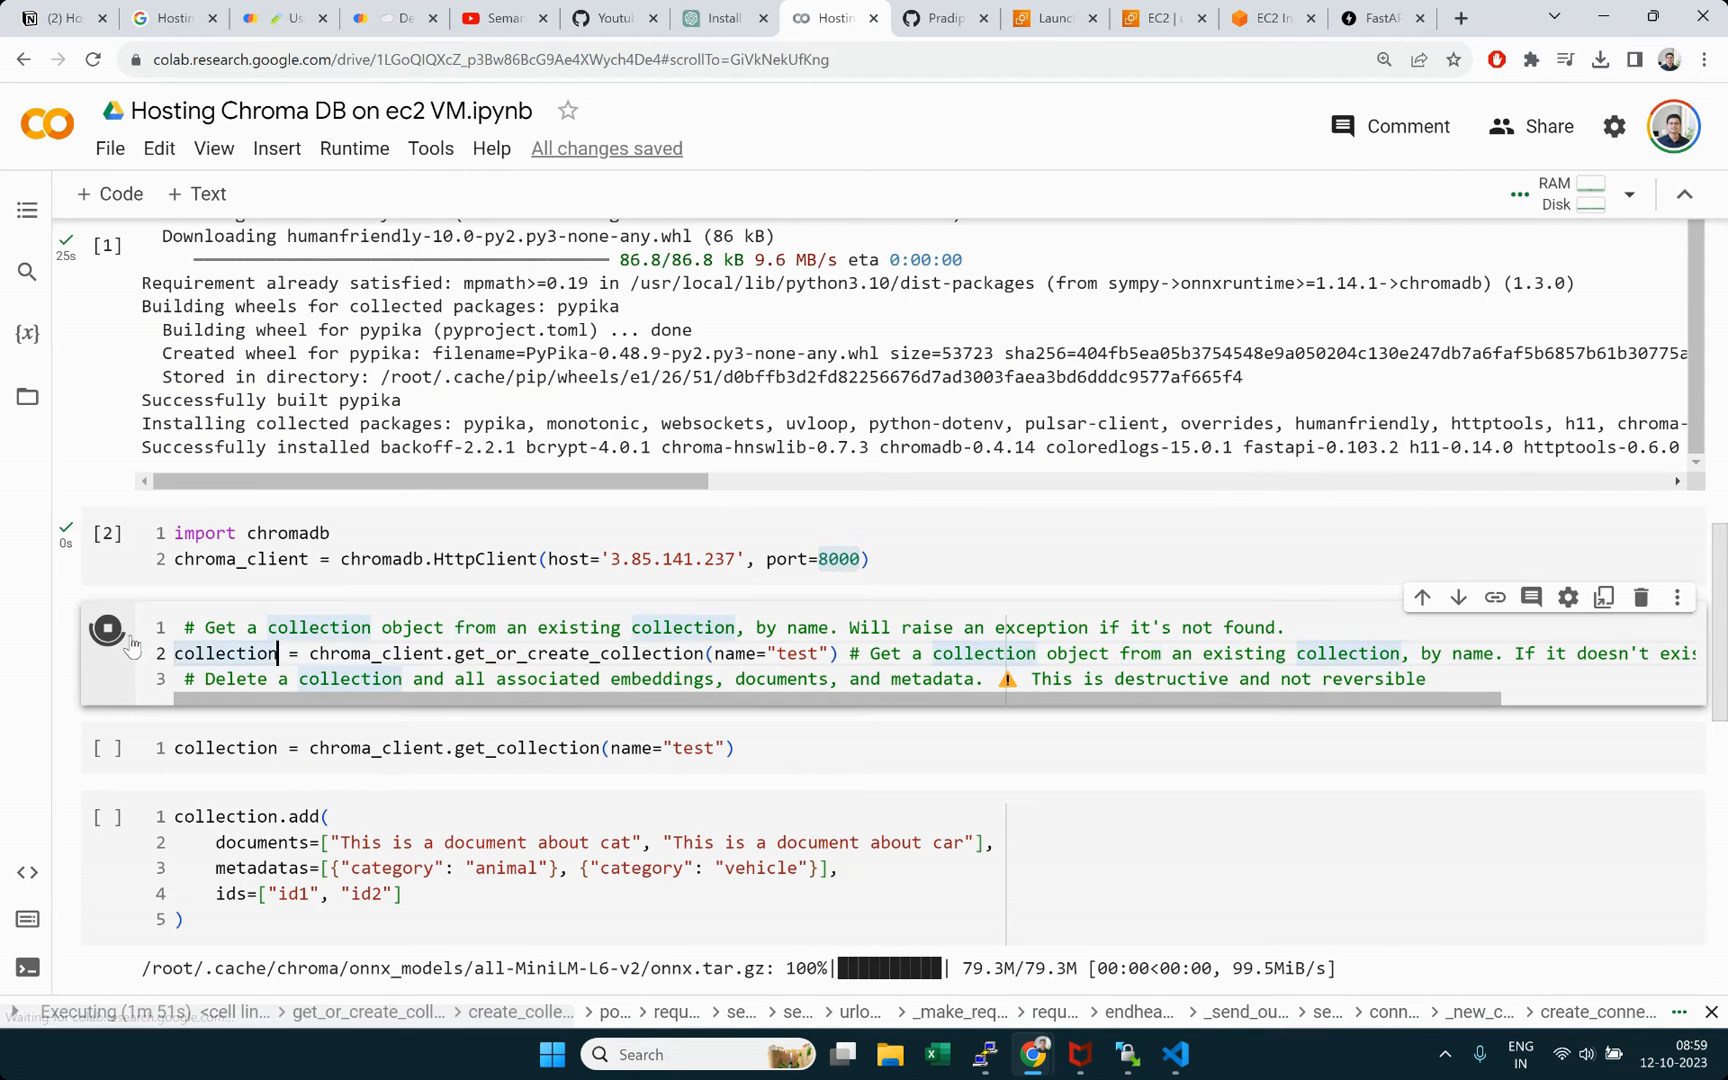
left_click(108, 630)
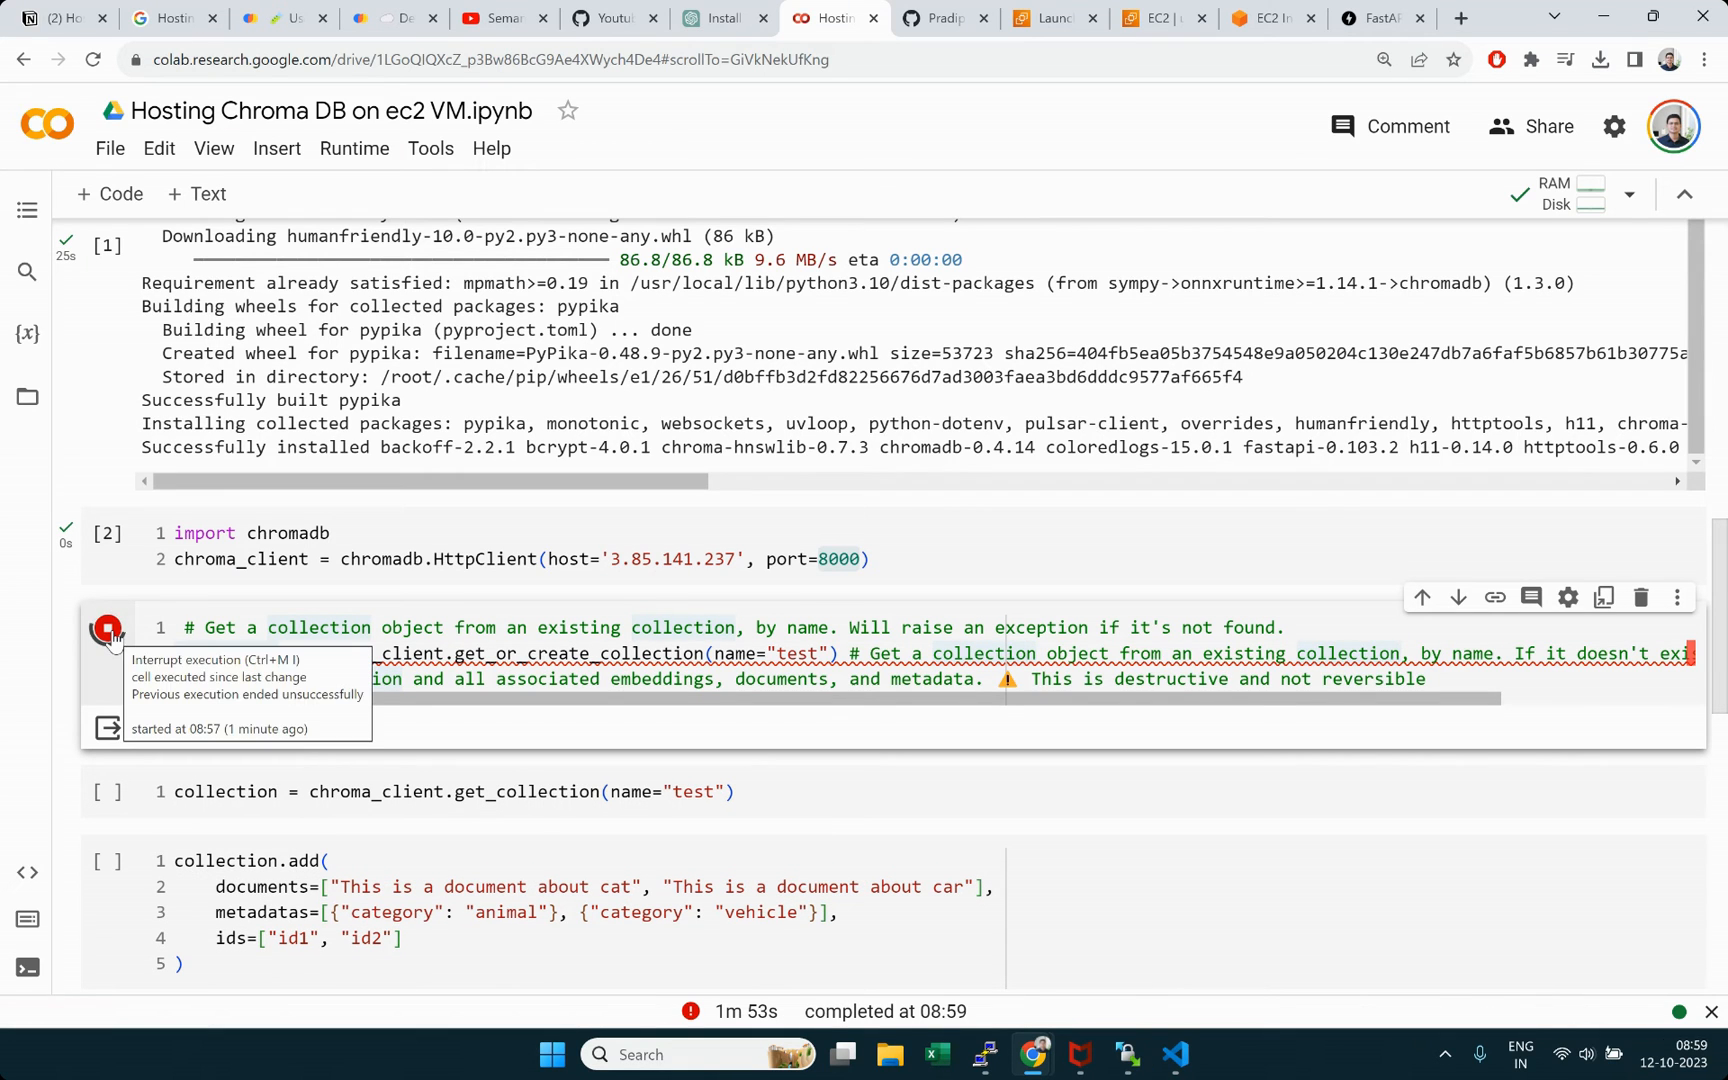
left_click(559, 628)
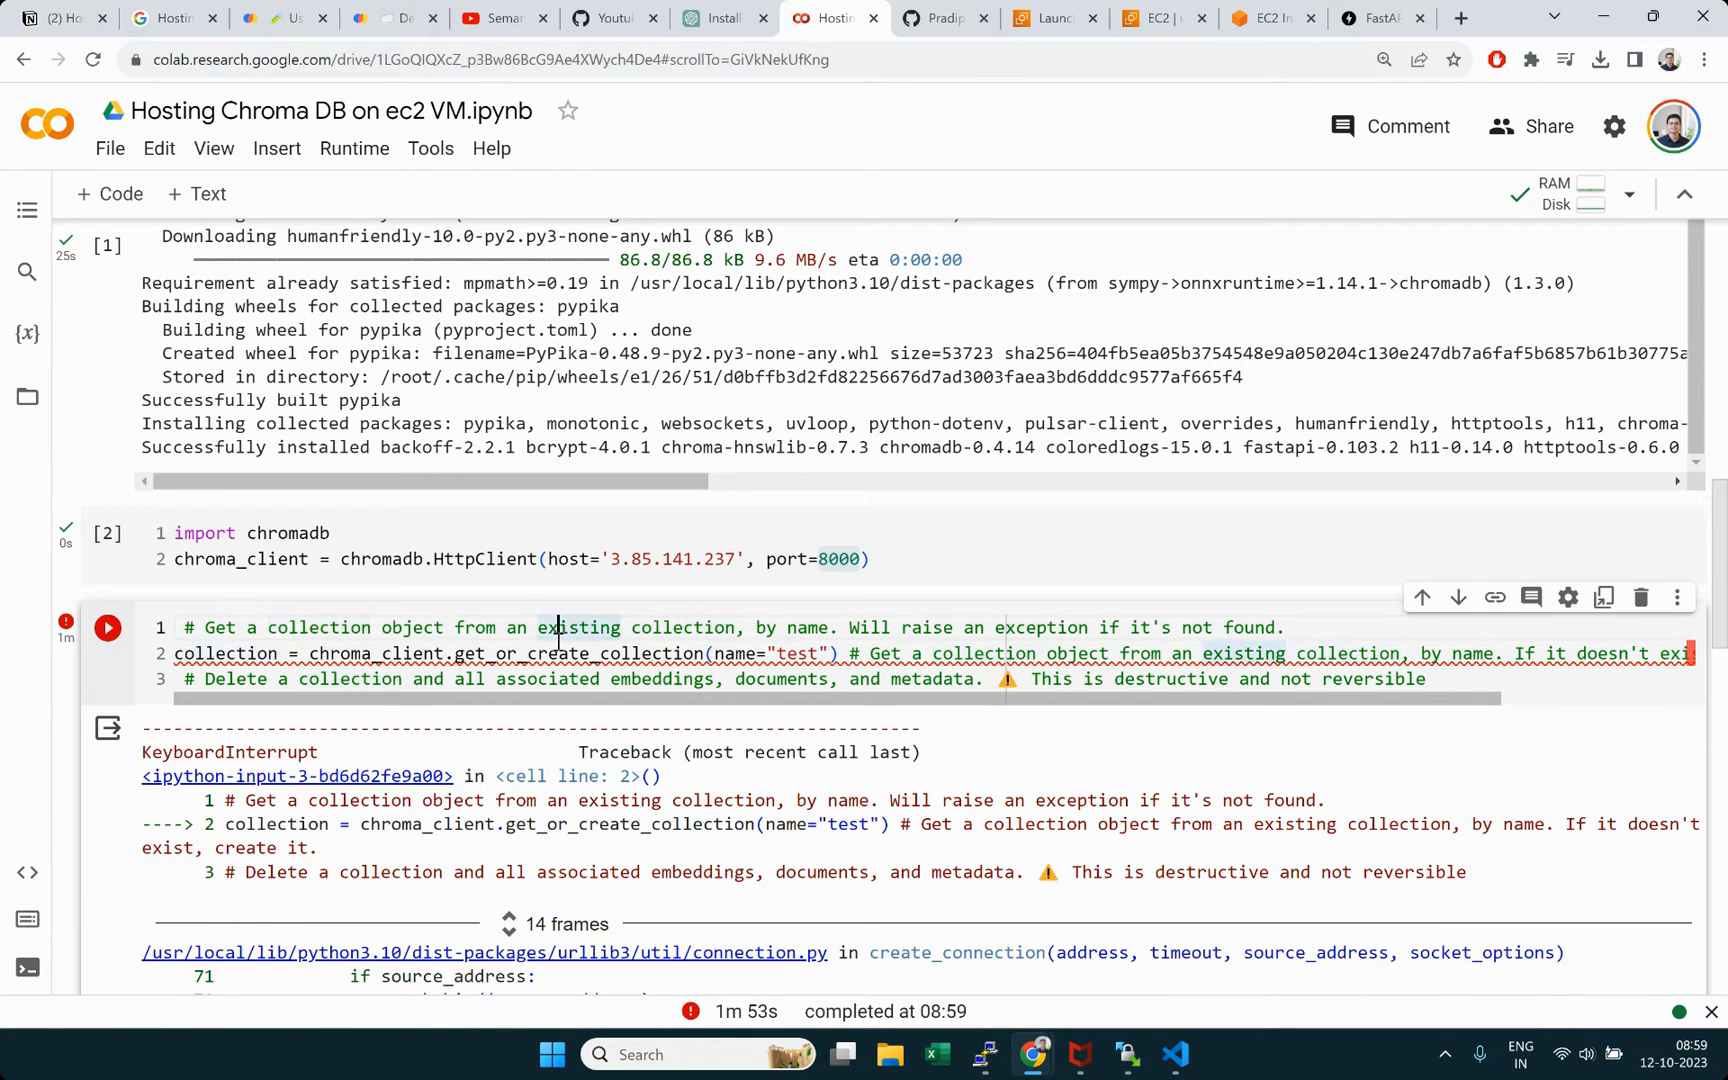
key("shift+Return")
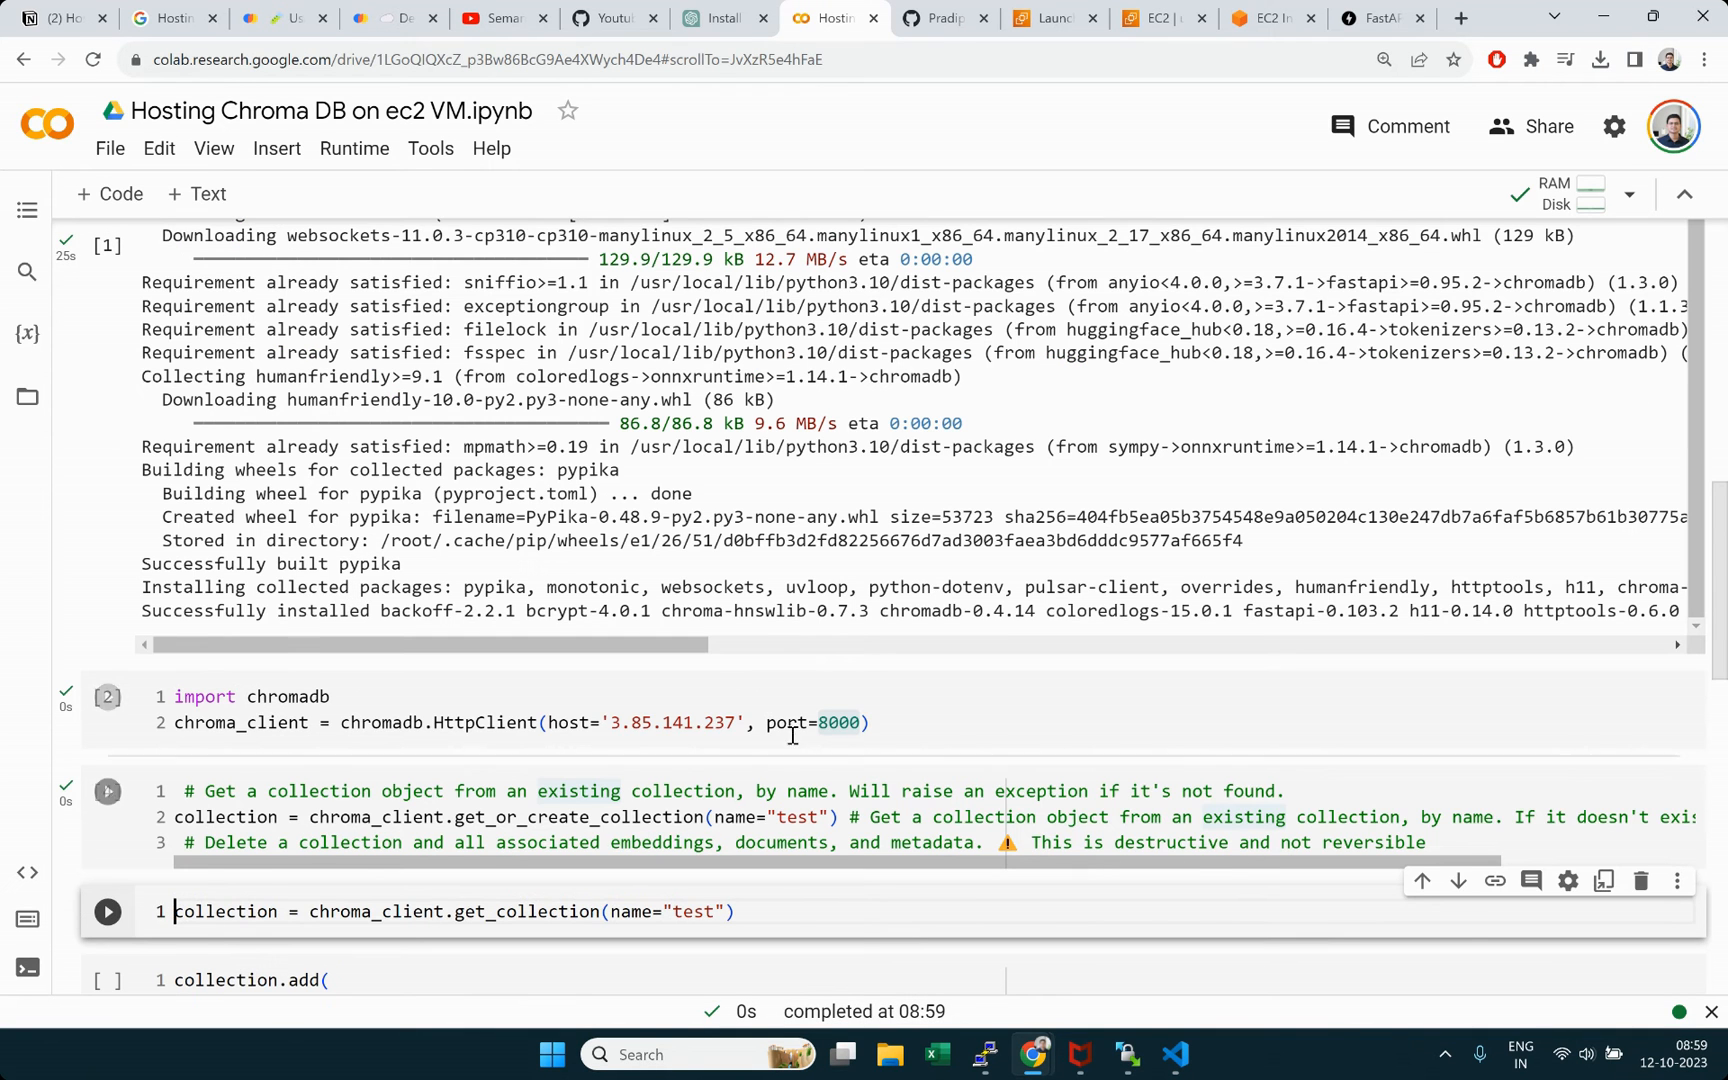
double_click(849, 723)
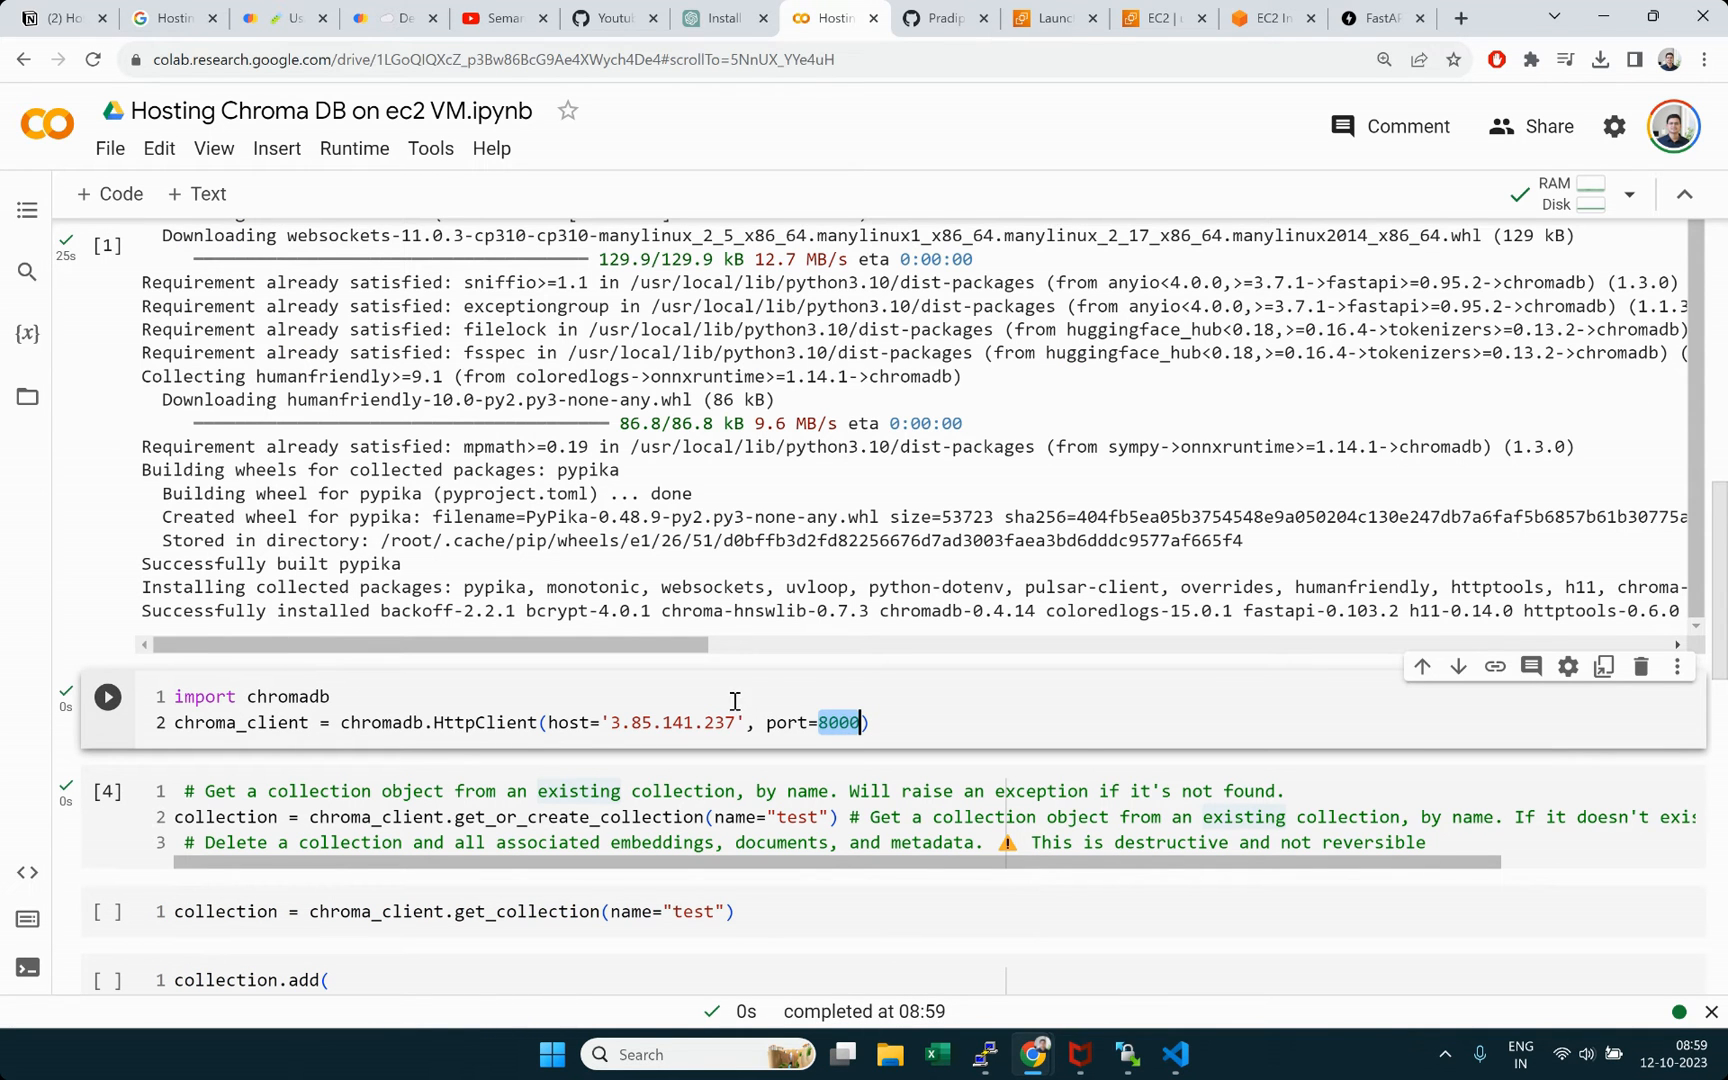
scroll(735, 701, "down", 3)
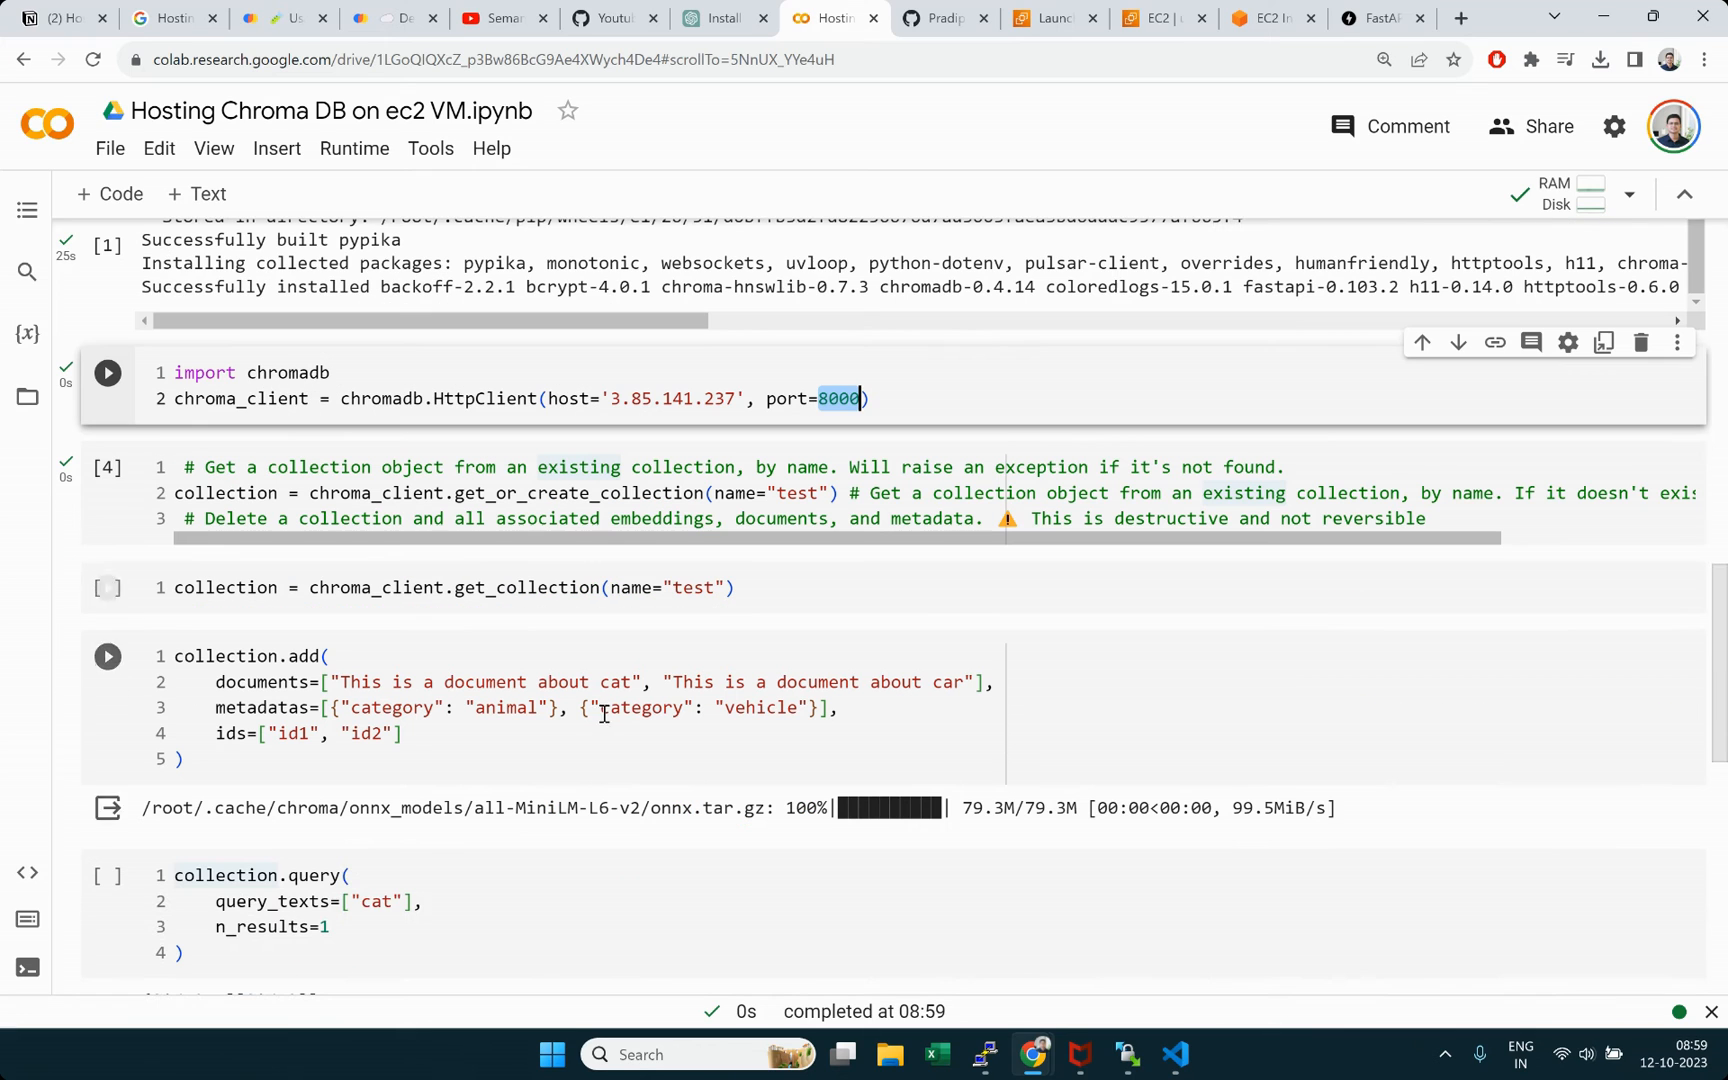
Step: Compare the get_collection call with get_or_create_collection and run the cell that gets the "test" collection
left_click(795, 595)
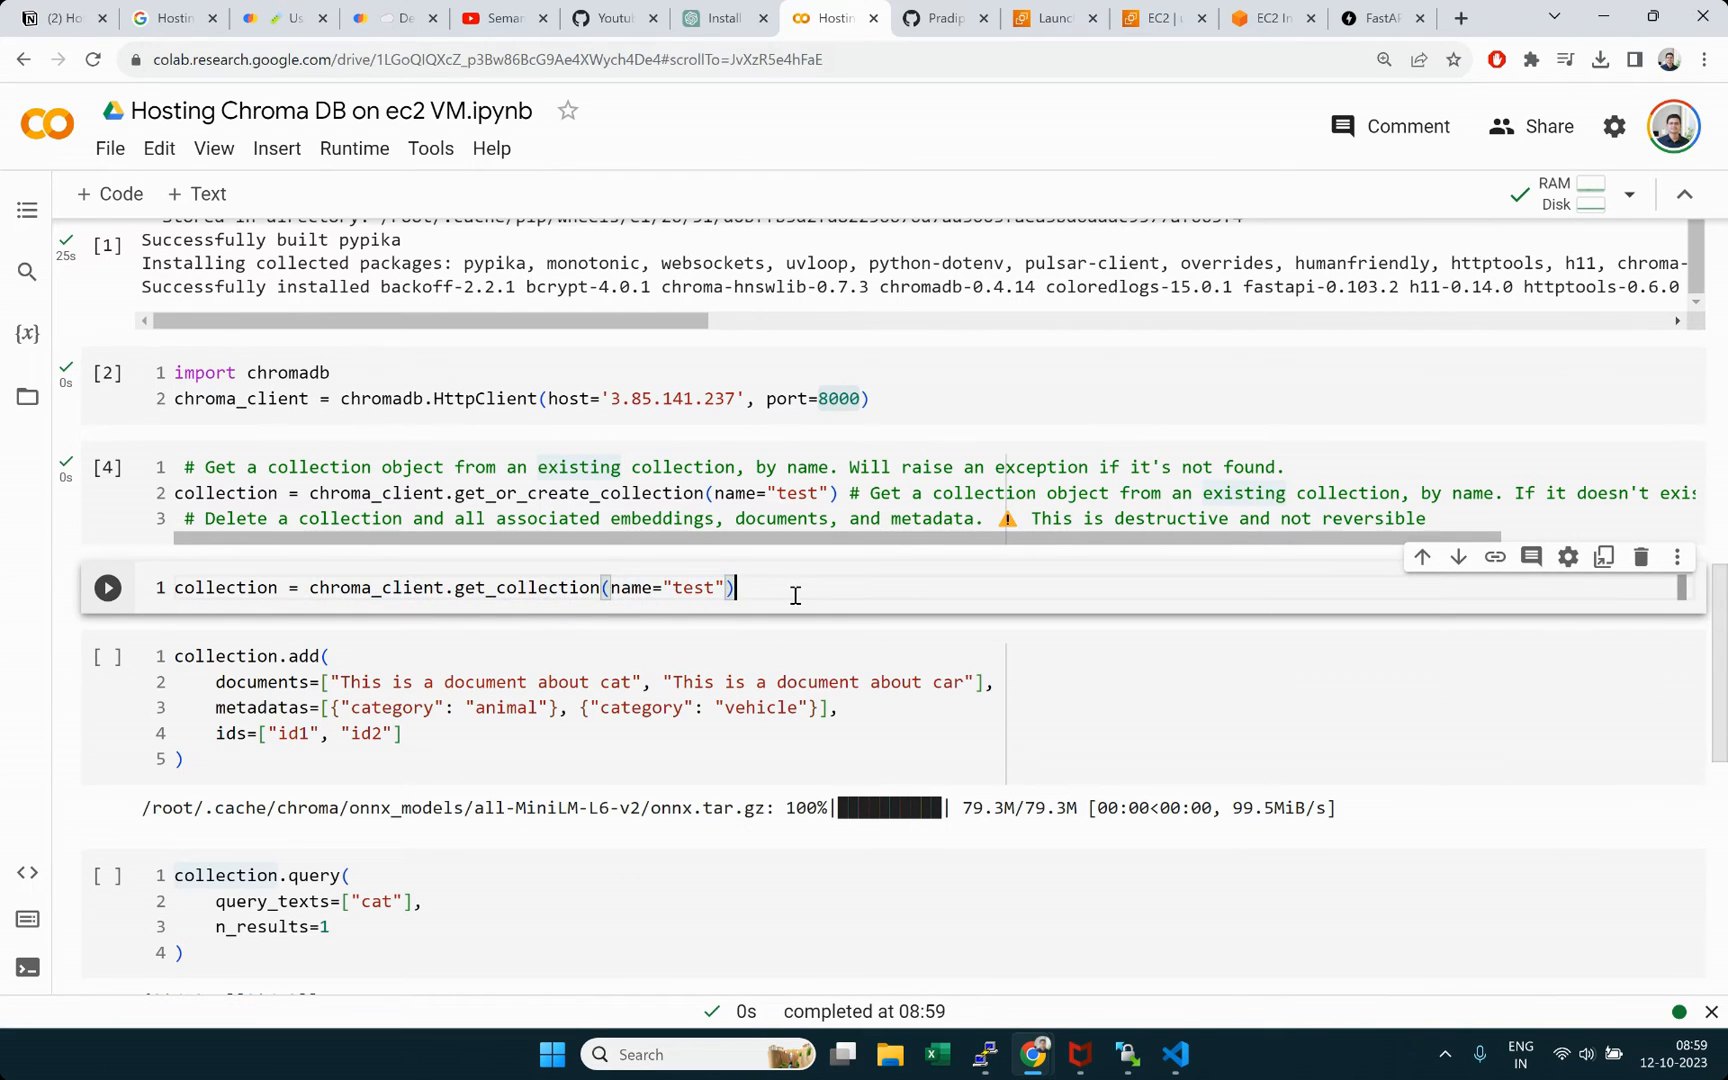
double_click(368, 588)
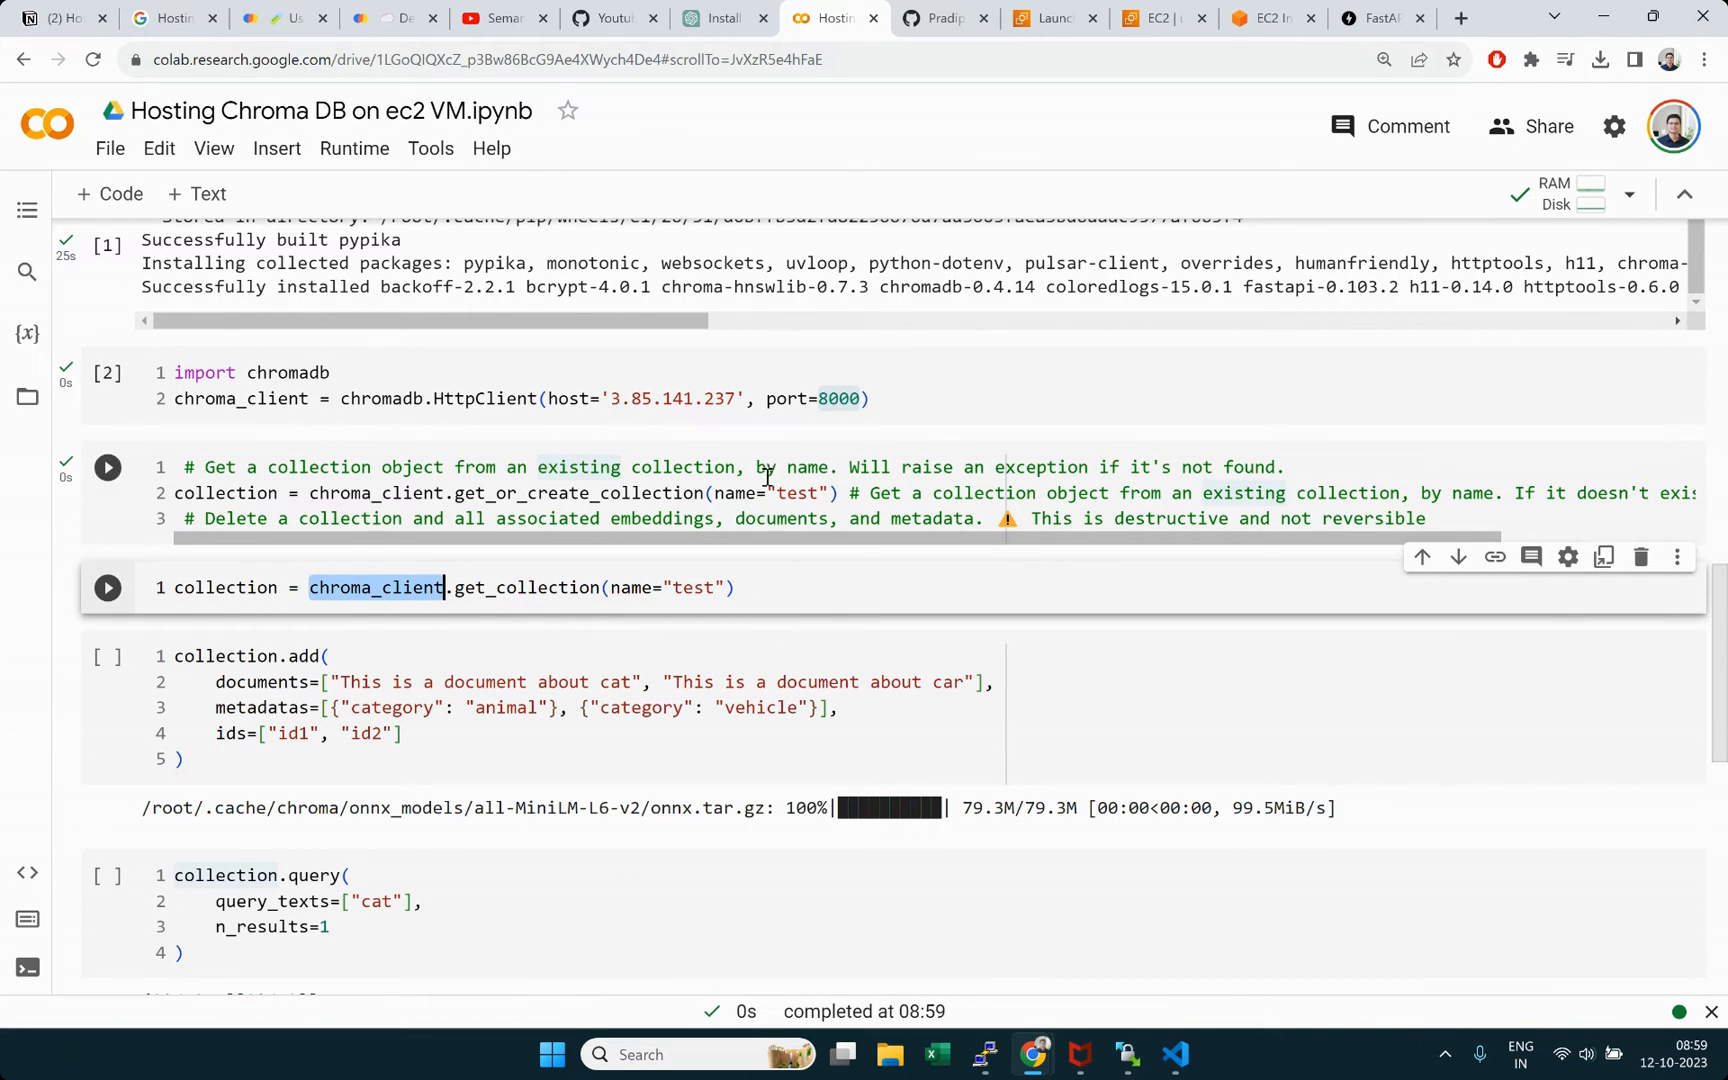
double_click(575, 496)
left_click(482, 590)
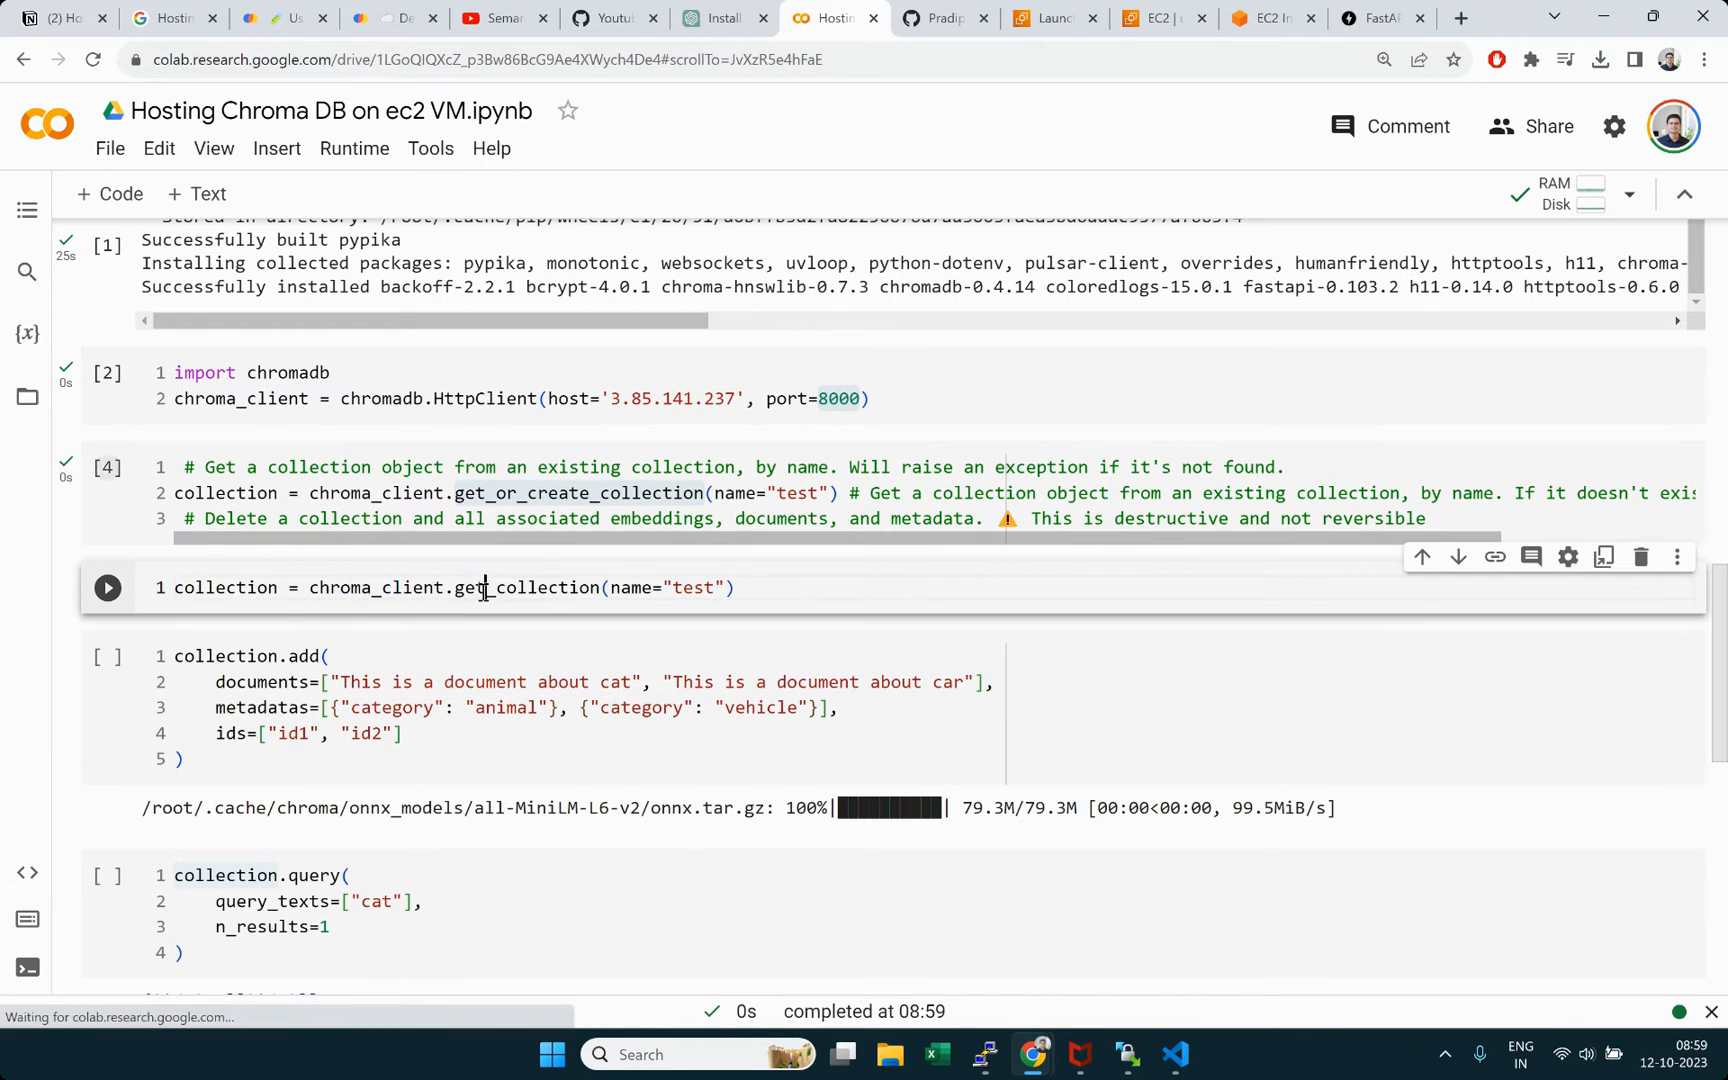
left_click(775, 594)
key("shift+Return")
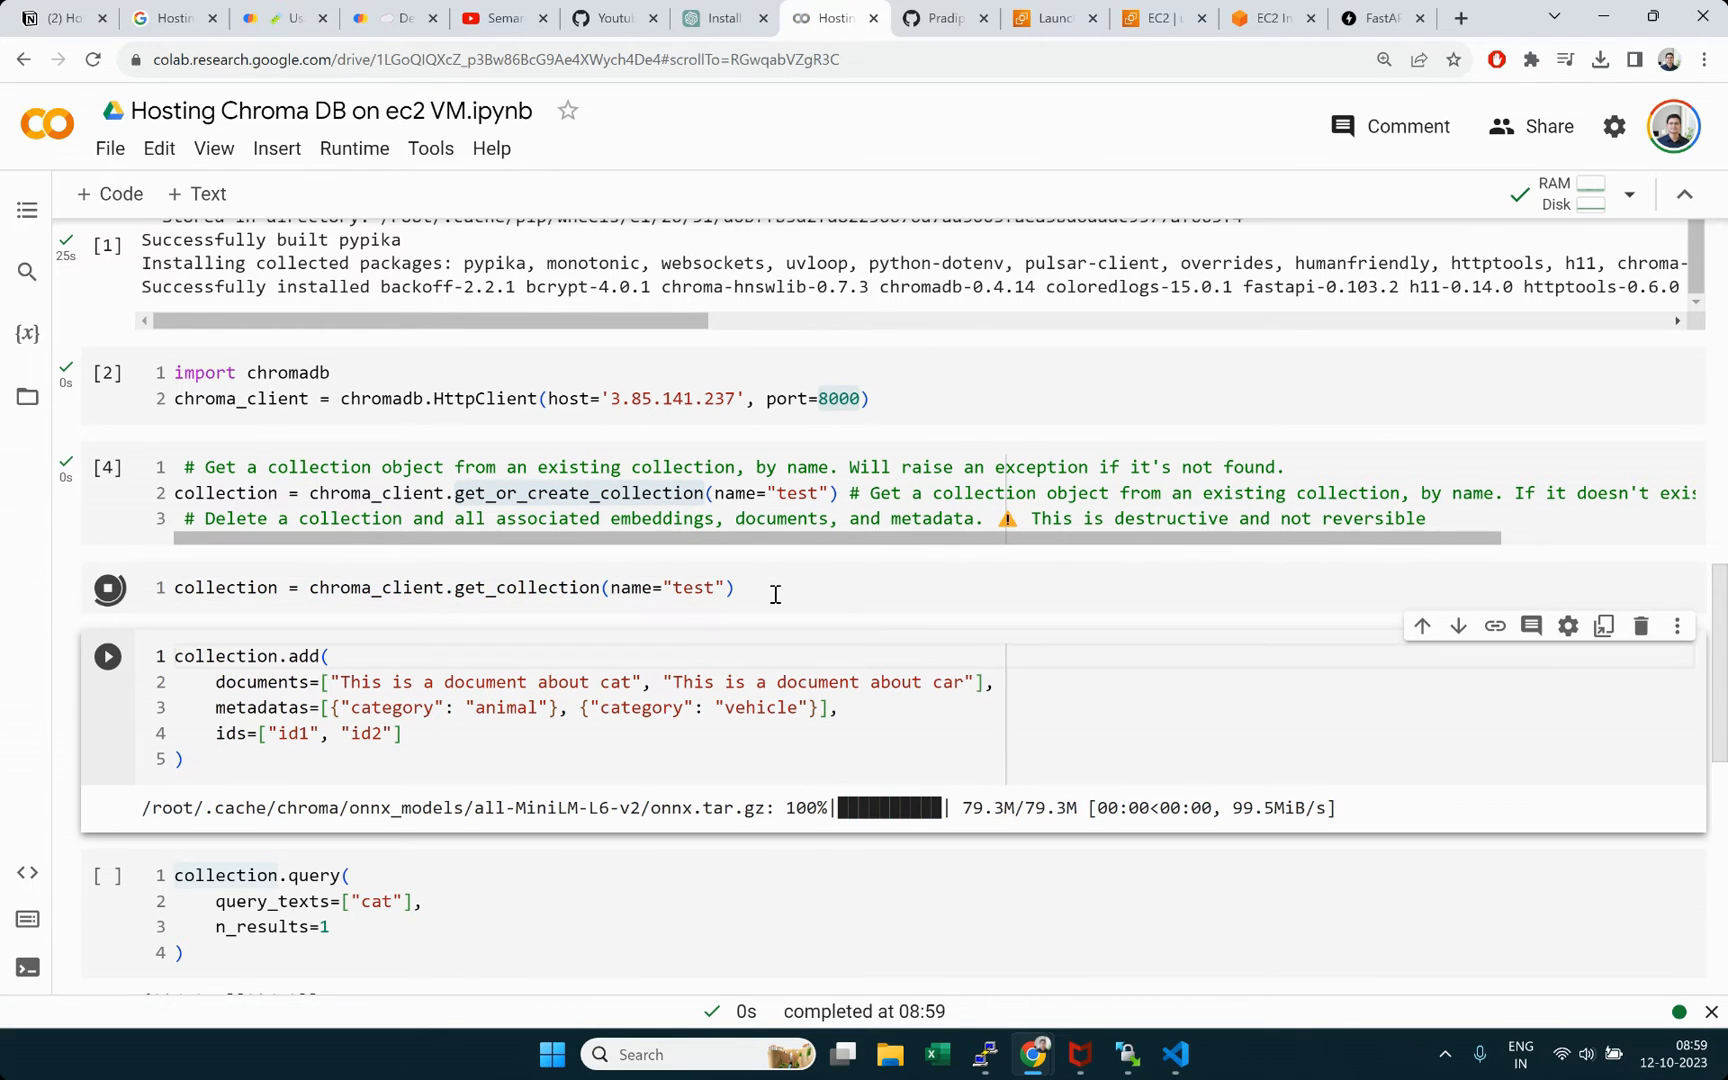
Step: Review the cat and car documents and their category metadata, and run the collection.add cell to add them
scroll(775, 594, "down", 2)
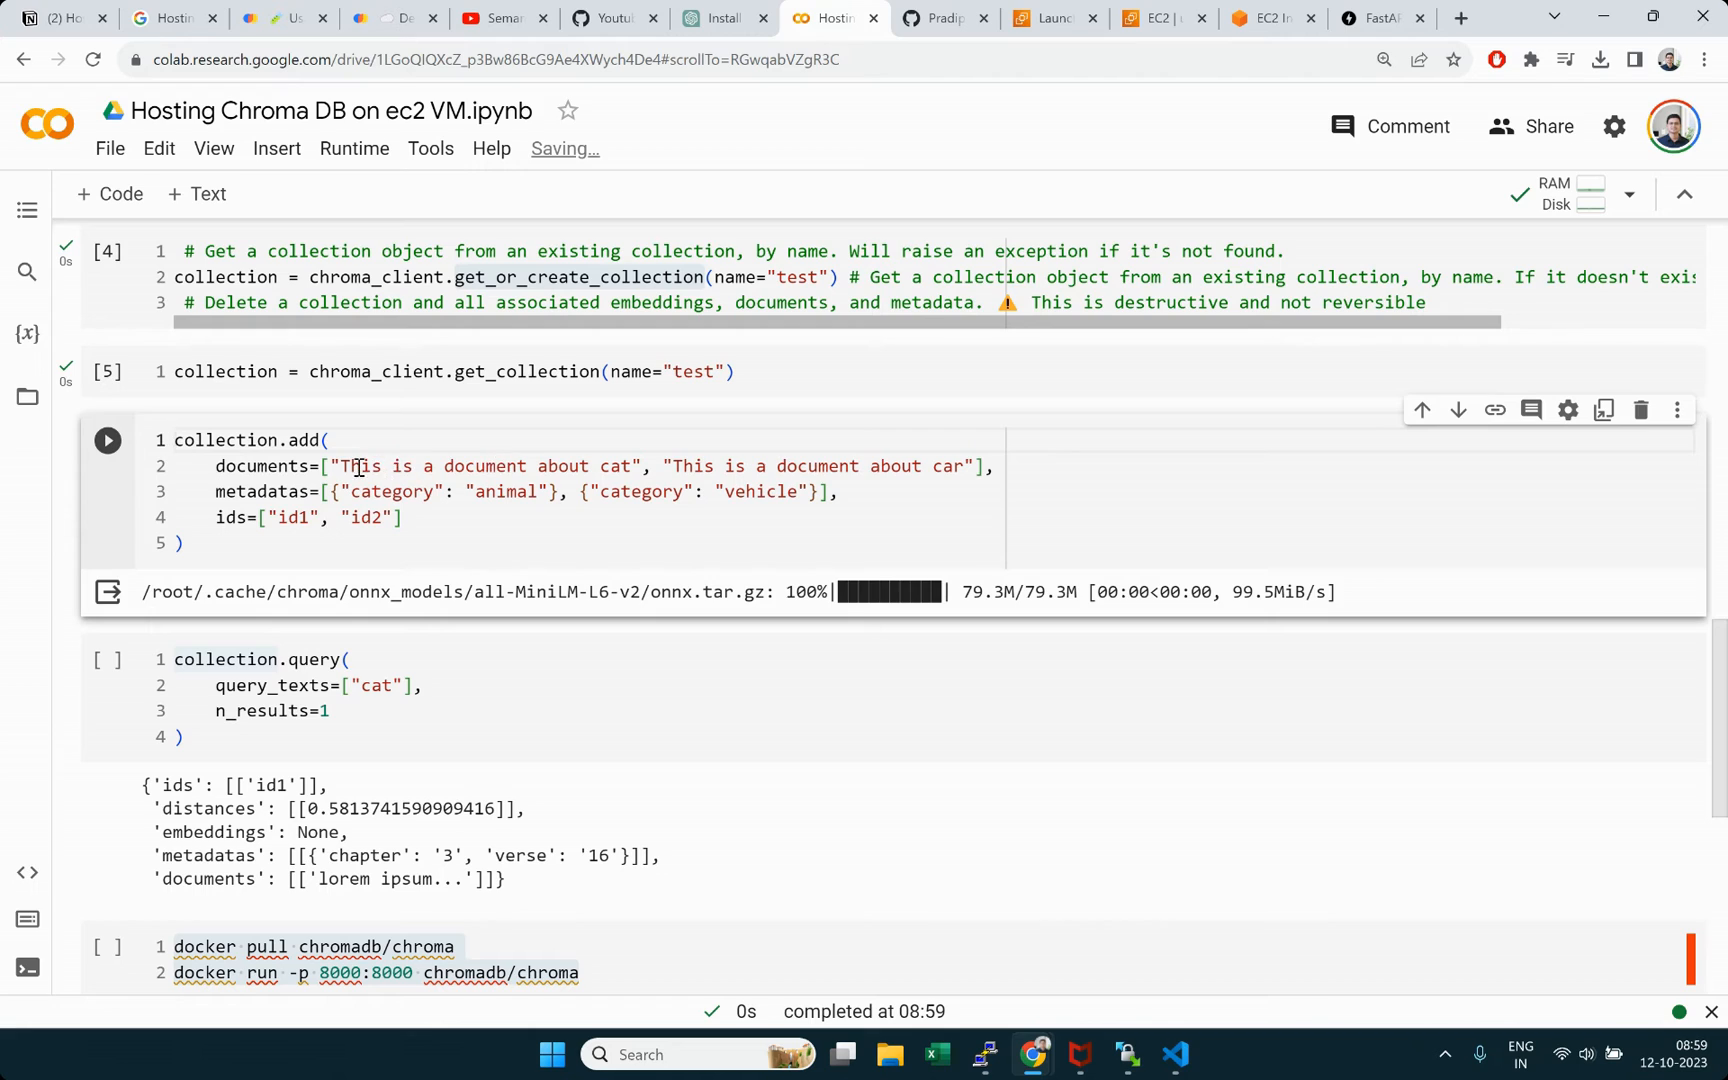
left_click_drag(348, 467, 632, 466)
double_click(798, 466)
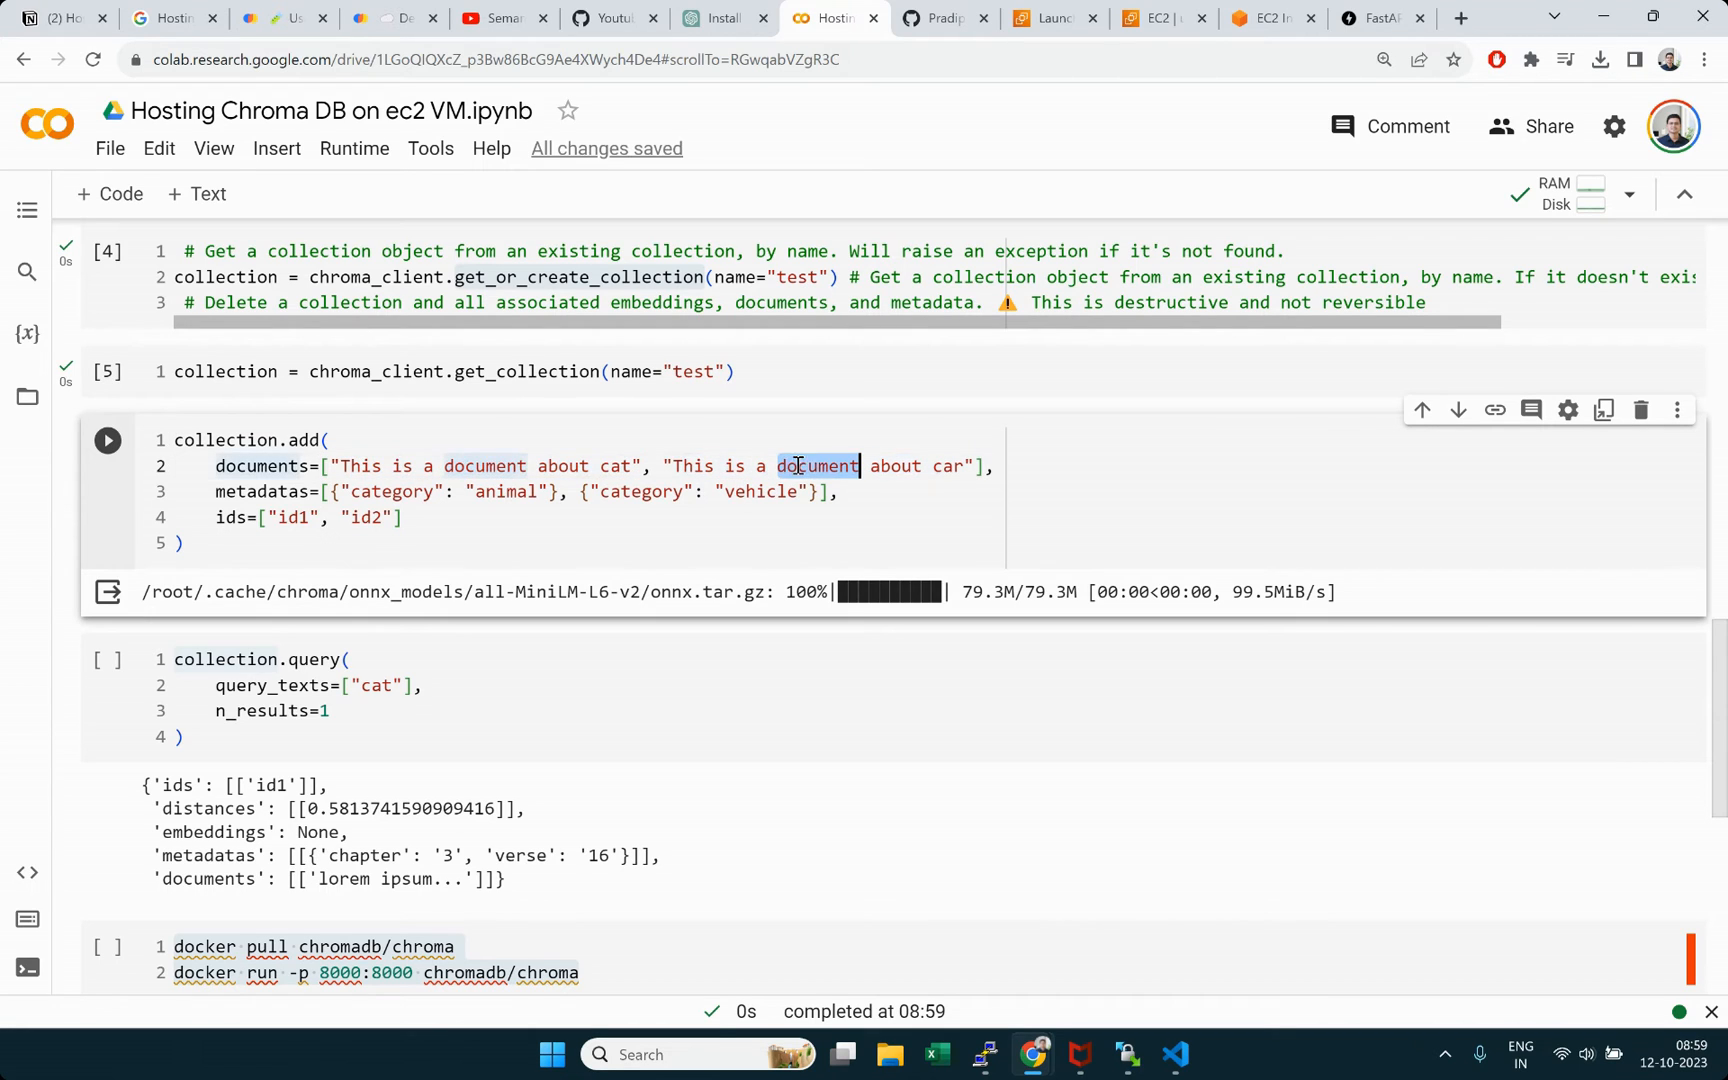
double_click(617, 466)
left_click(953, 466)
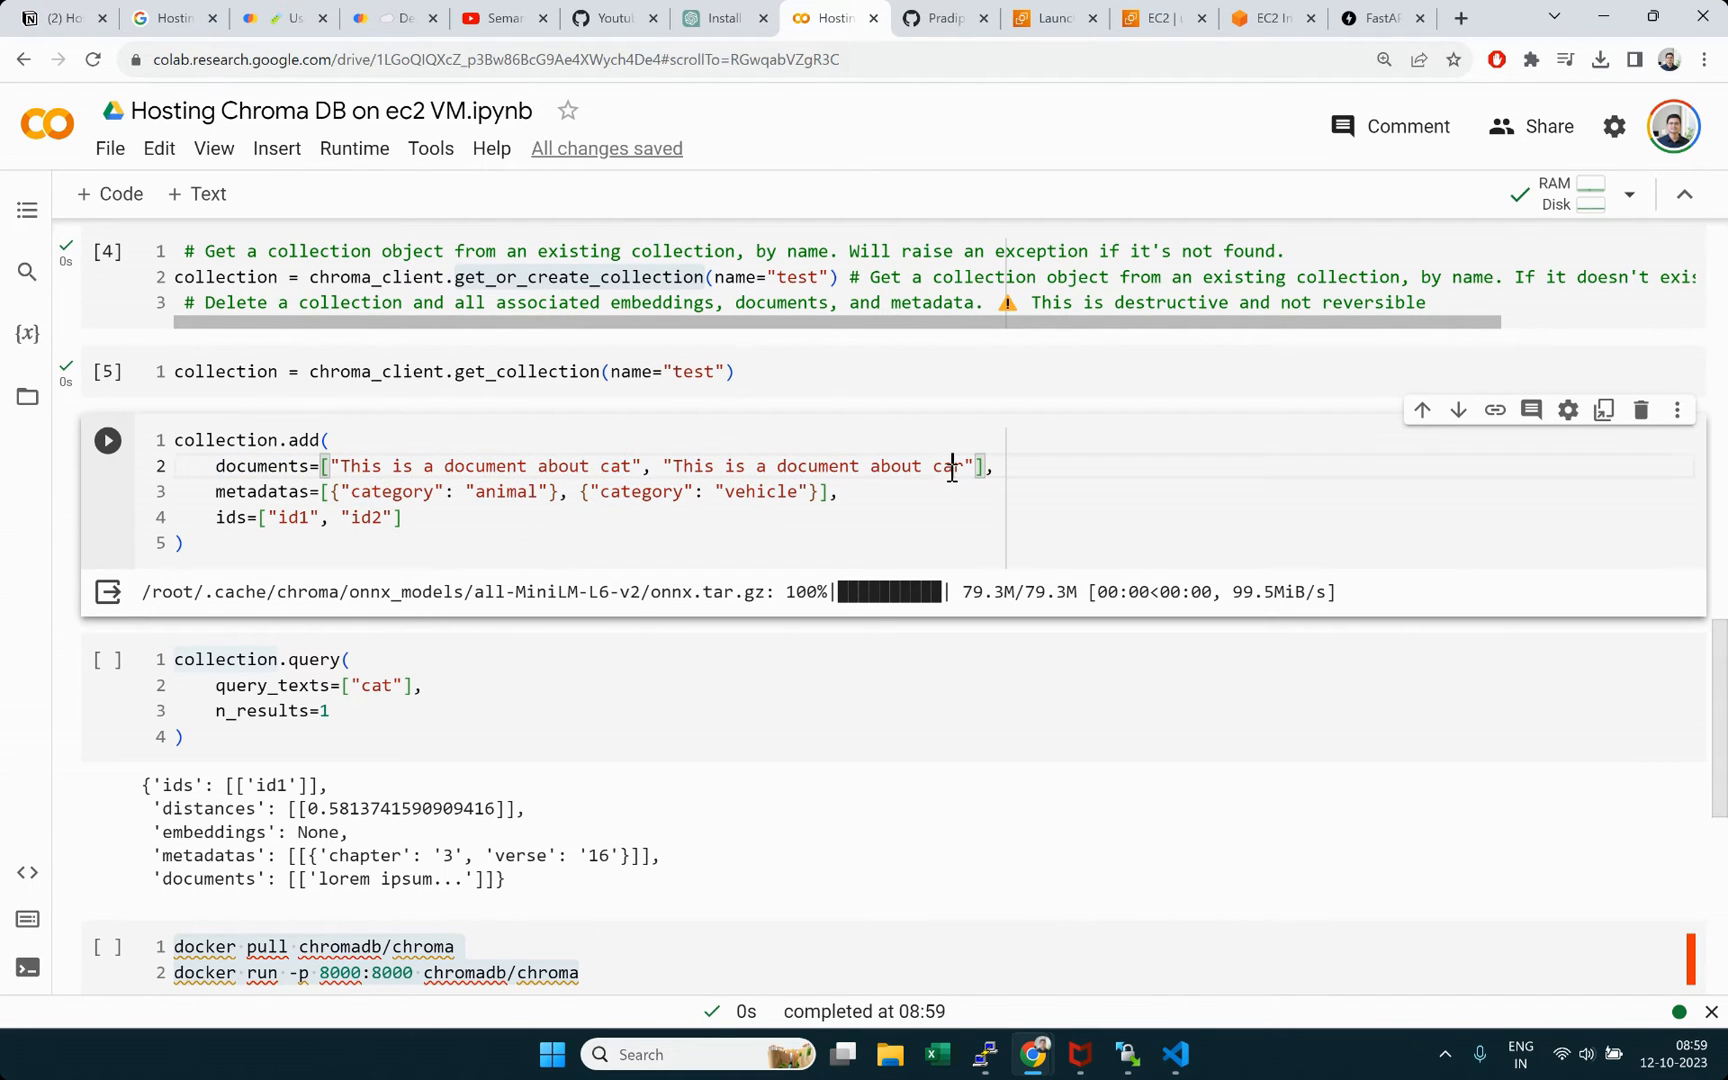
left_click_drag(340, 491, 879, 494)
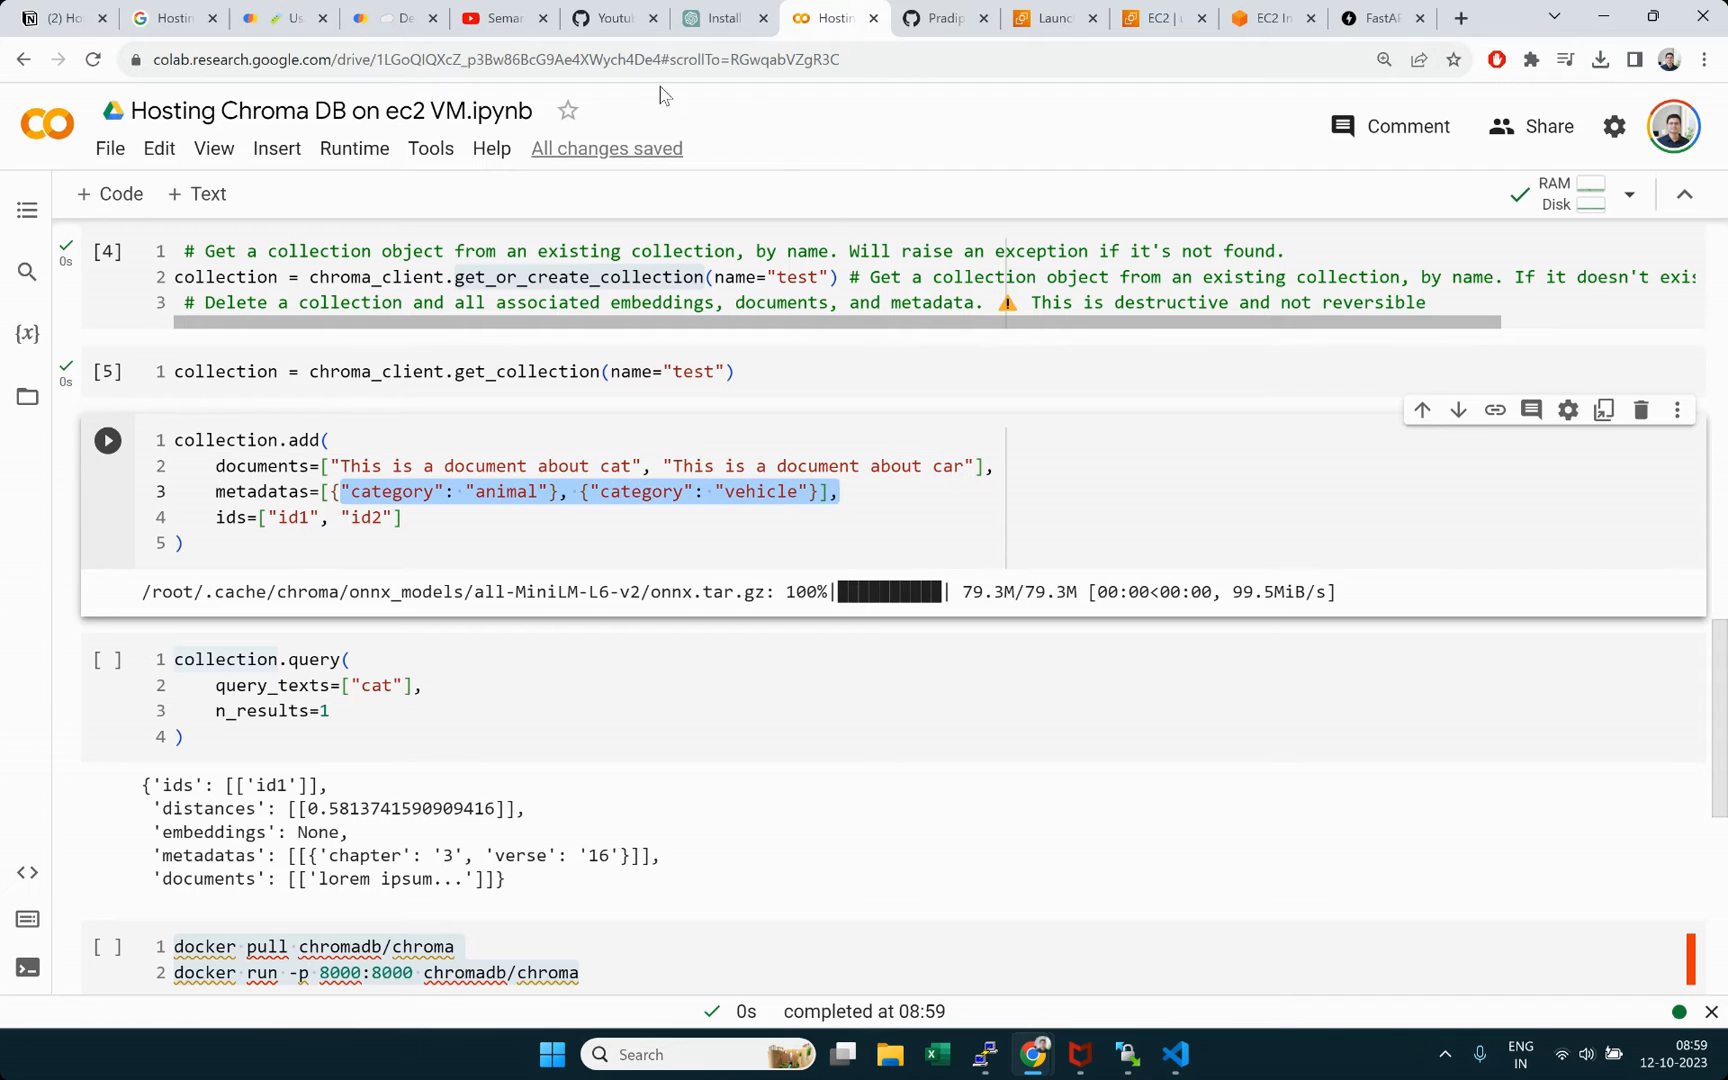
left_click(612, 20)
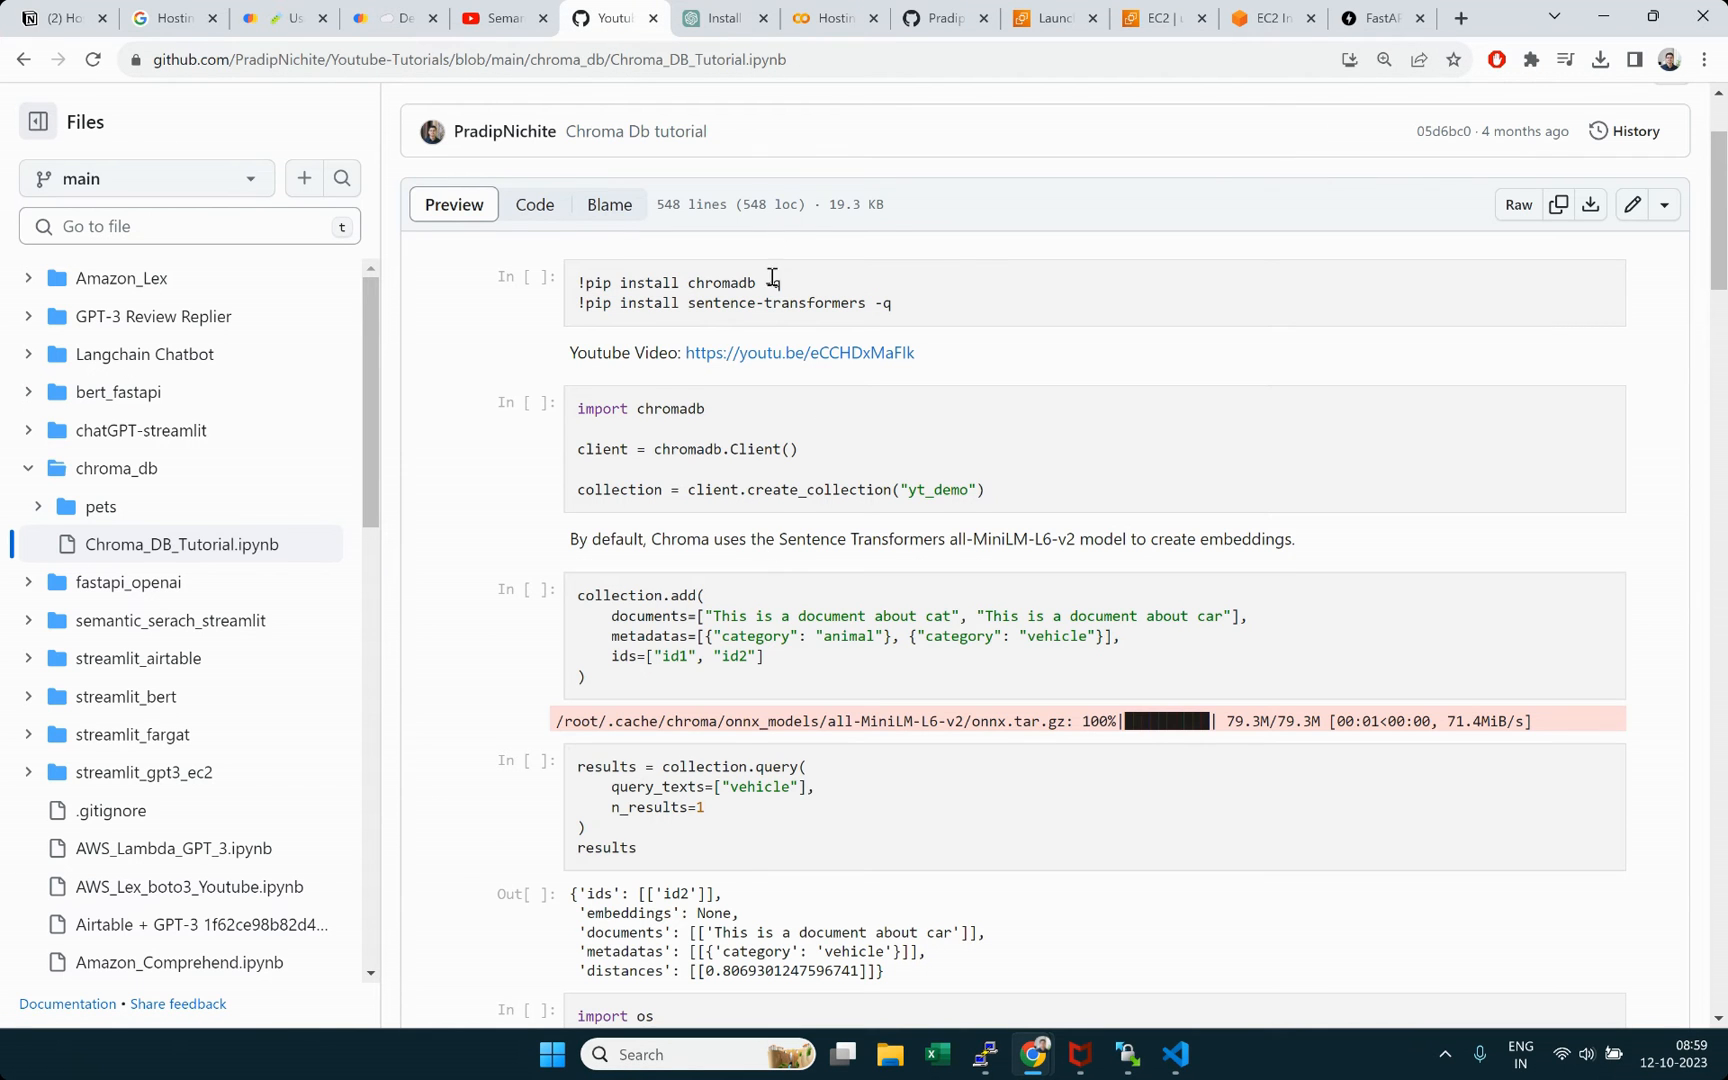
left_click(830, 18)
left_click(256, 548)
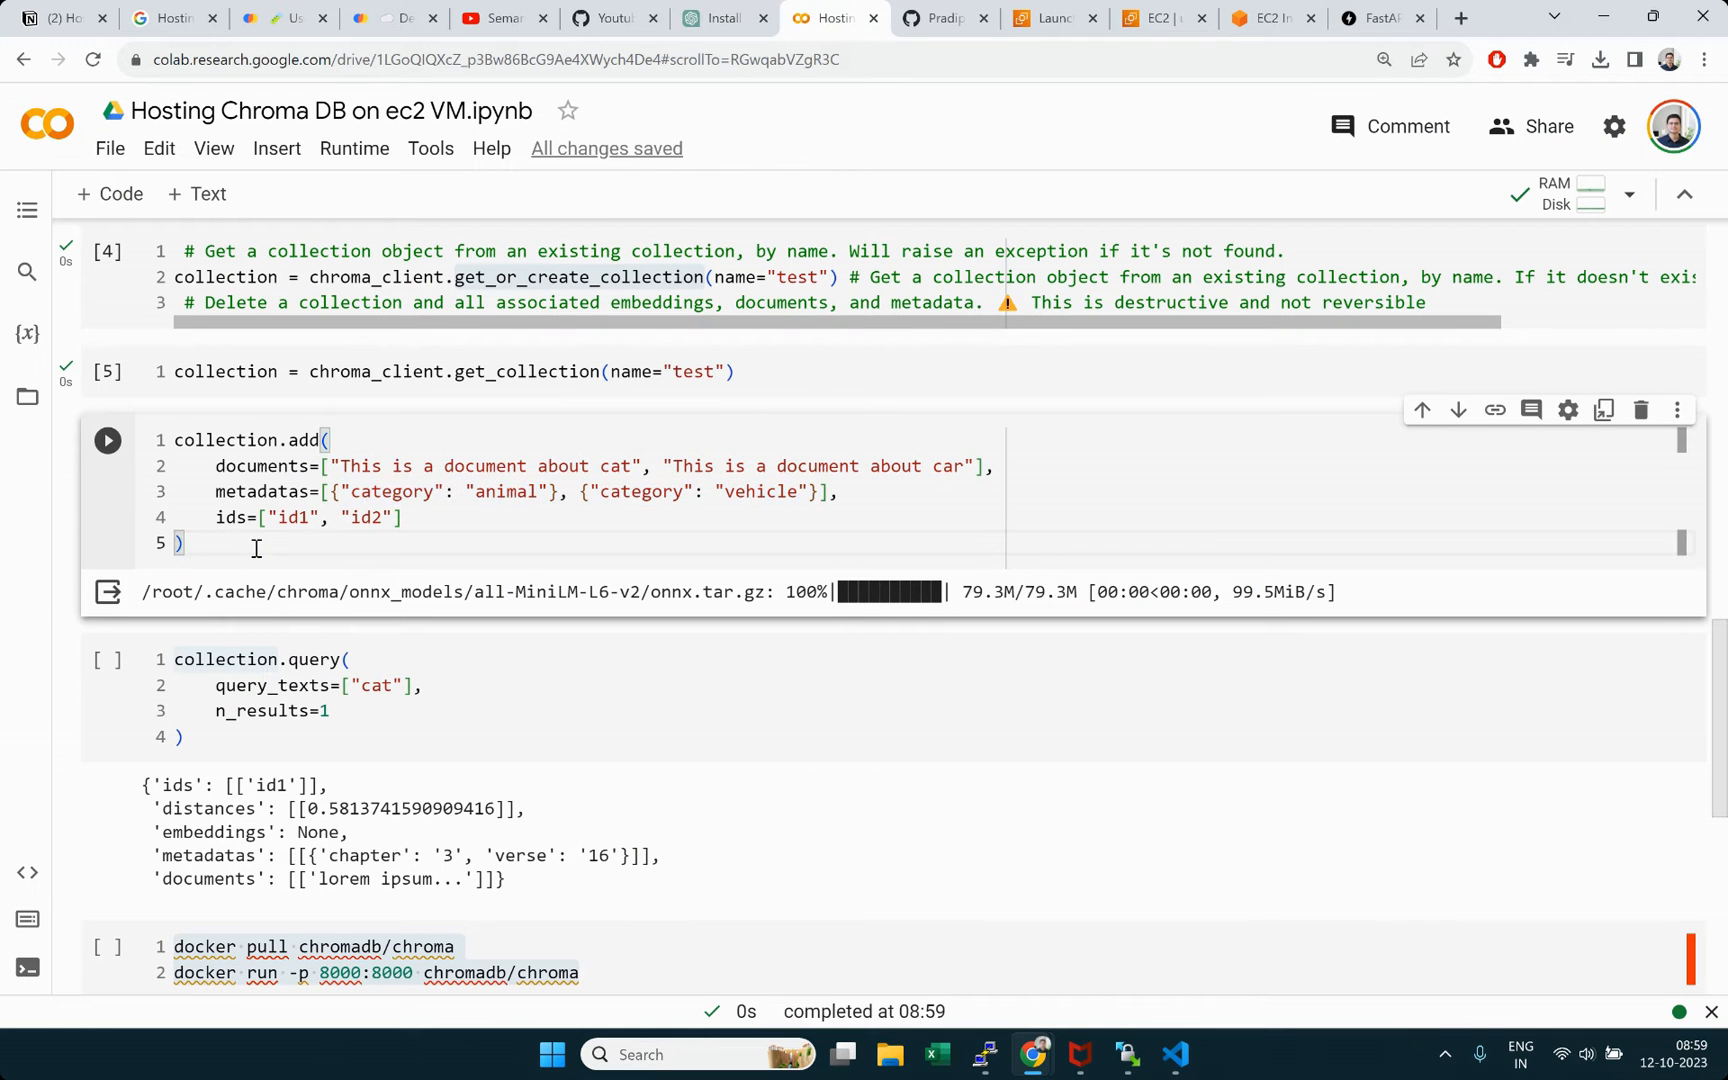
key("shift+Return")
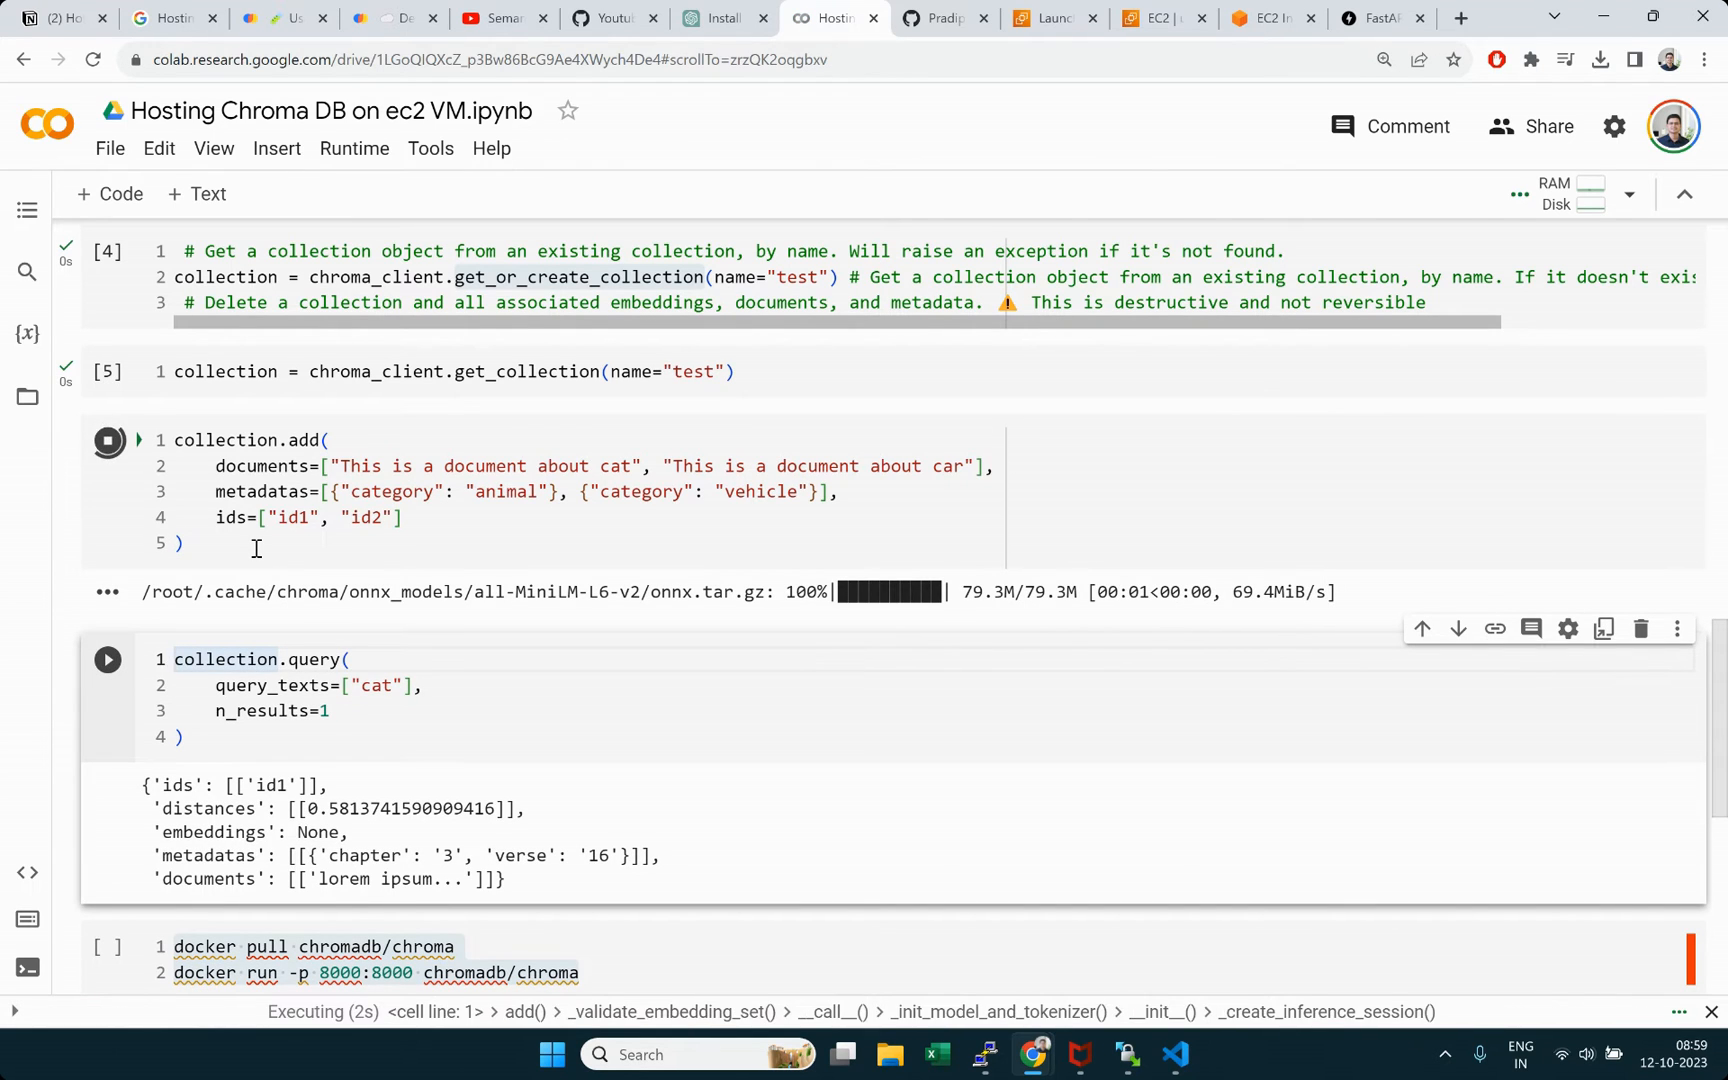
Step: Examine the embedding model named in the add cell's output and the SentenceTransformer embedding code in the GitHub Chroma_DB_Tutorial notebook
left_click(360, 450)
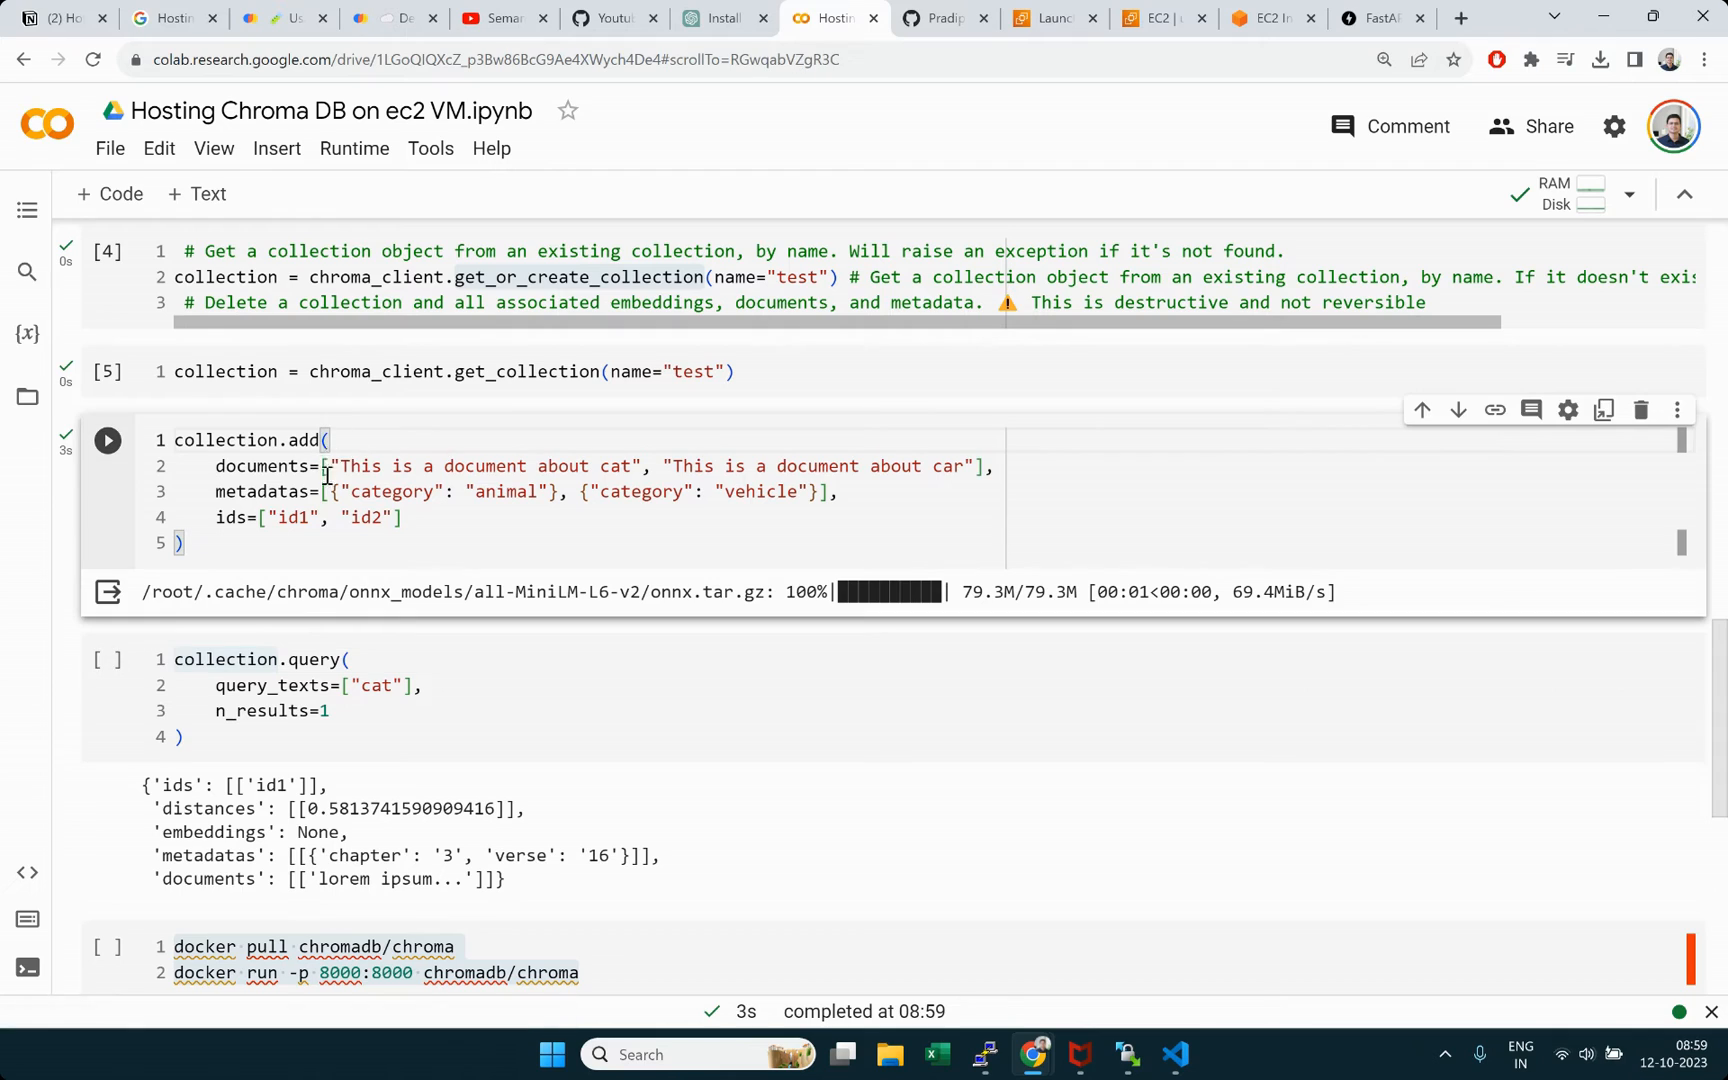
left_click_drag(475, 592, 645, 598)
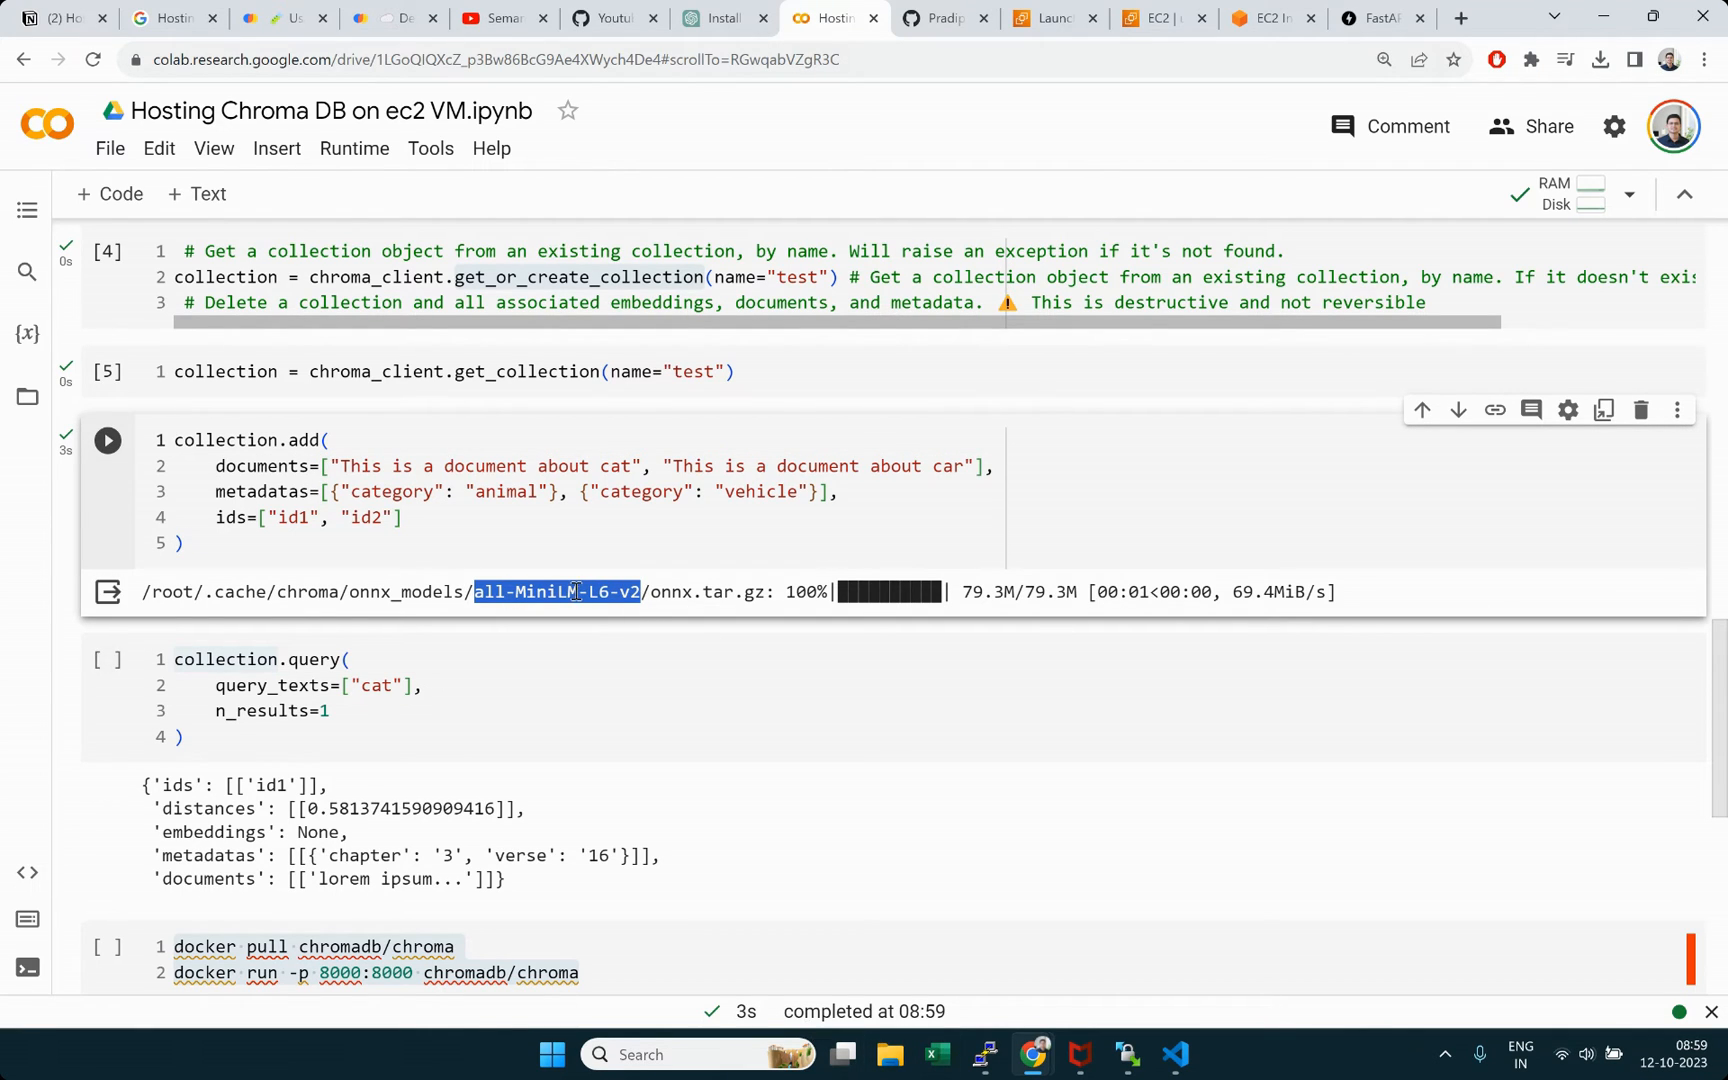
left_click(356, 437)
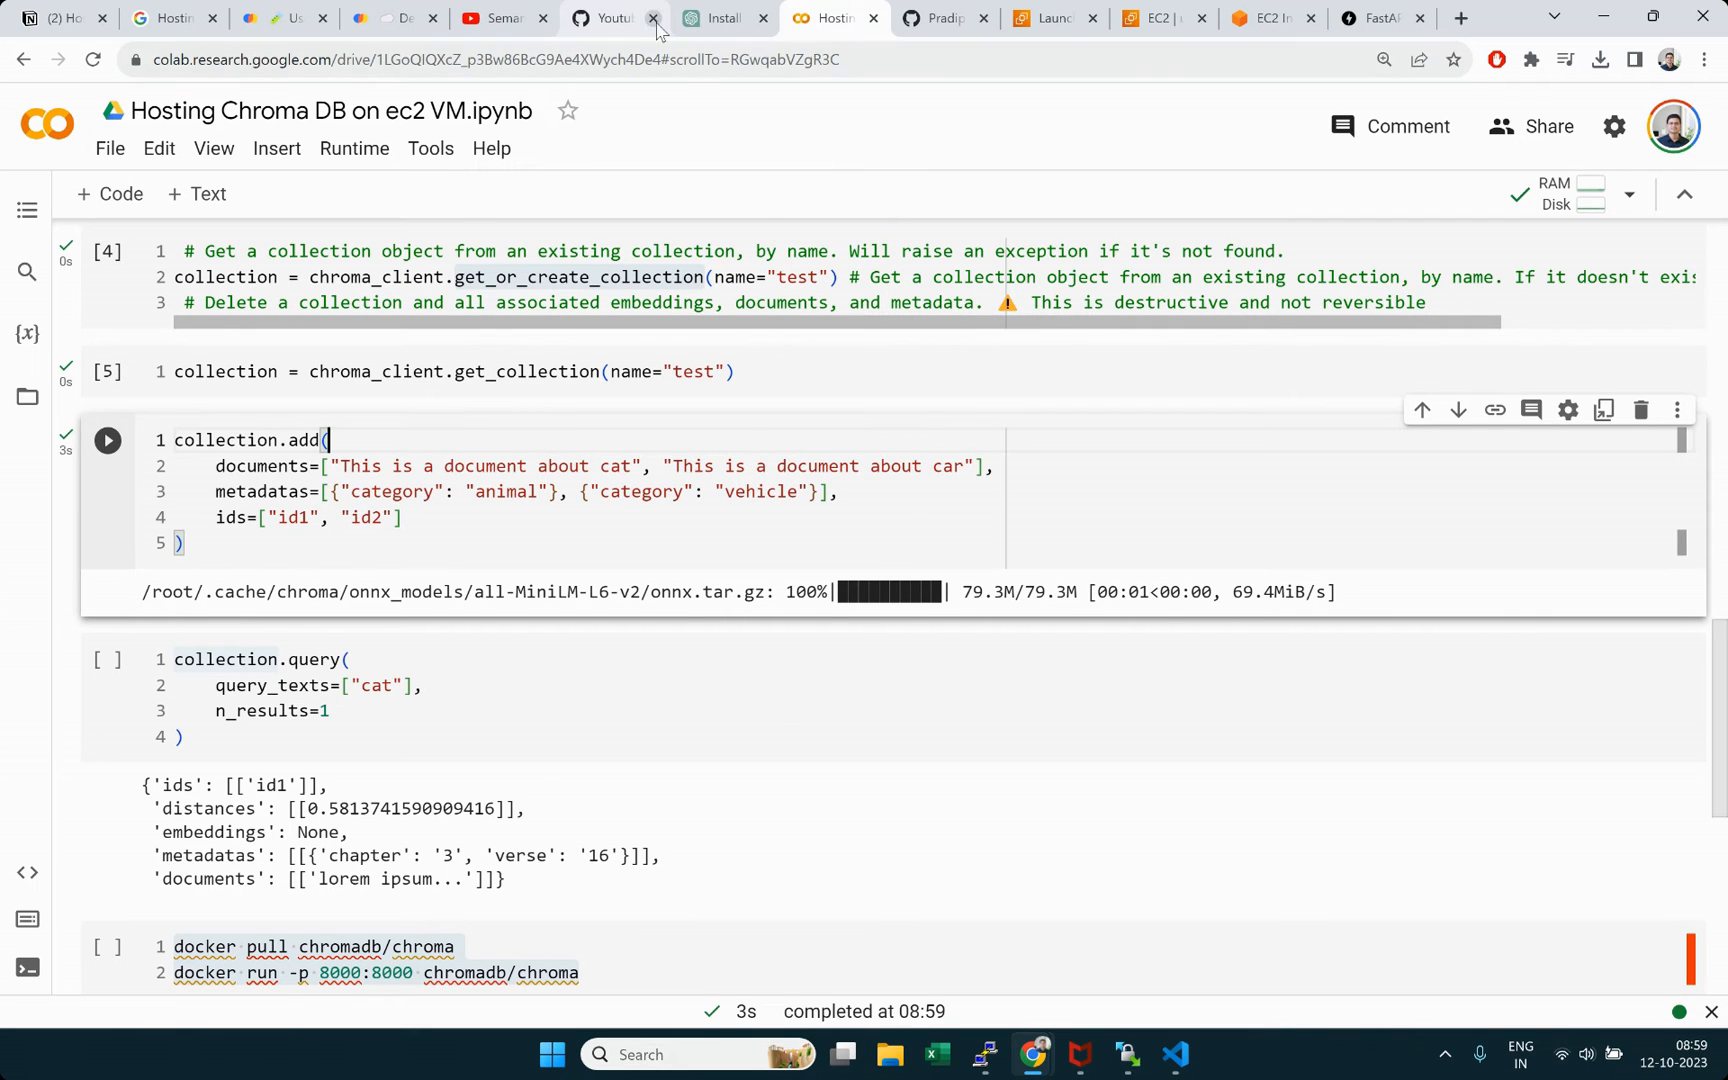
left_click(612, 18)
left_click_drag(1726, 221, 1688, 757)
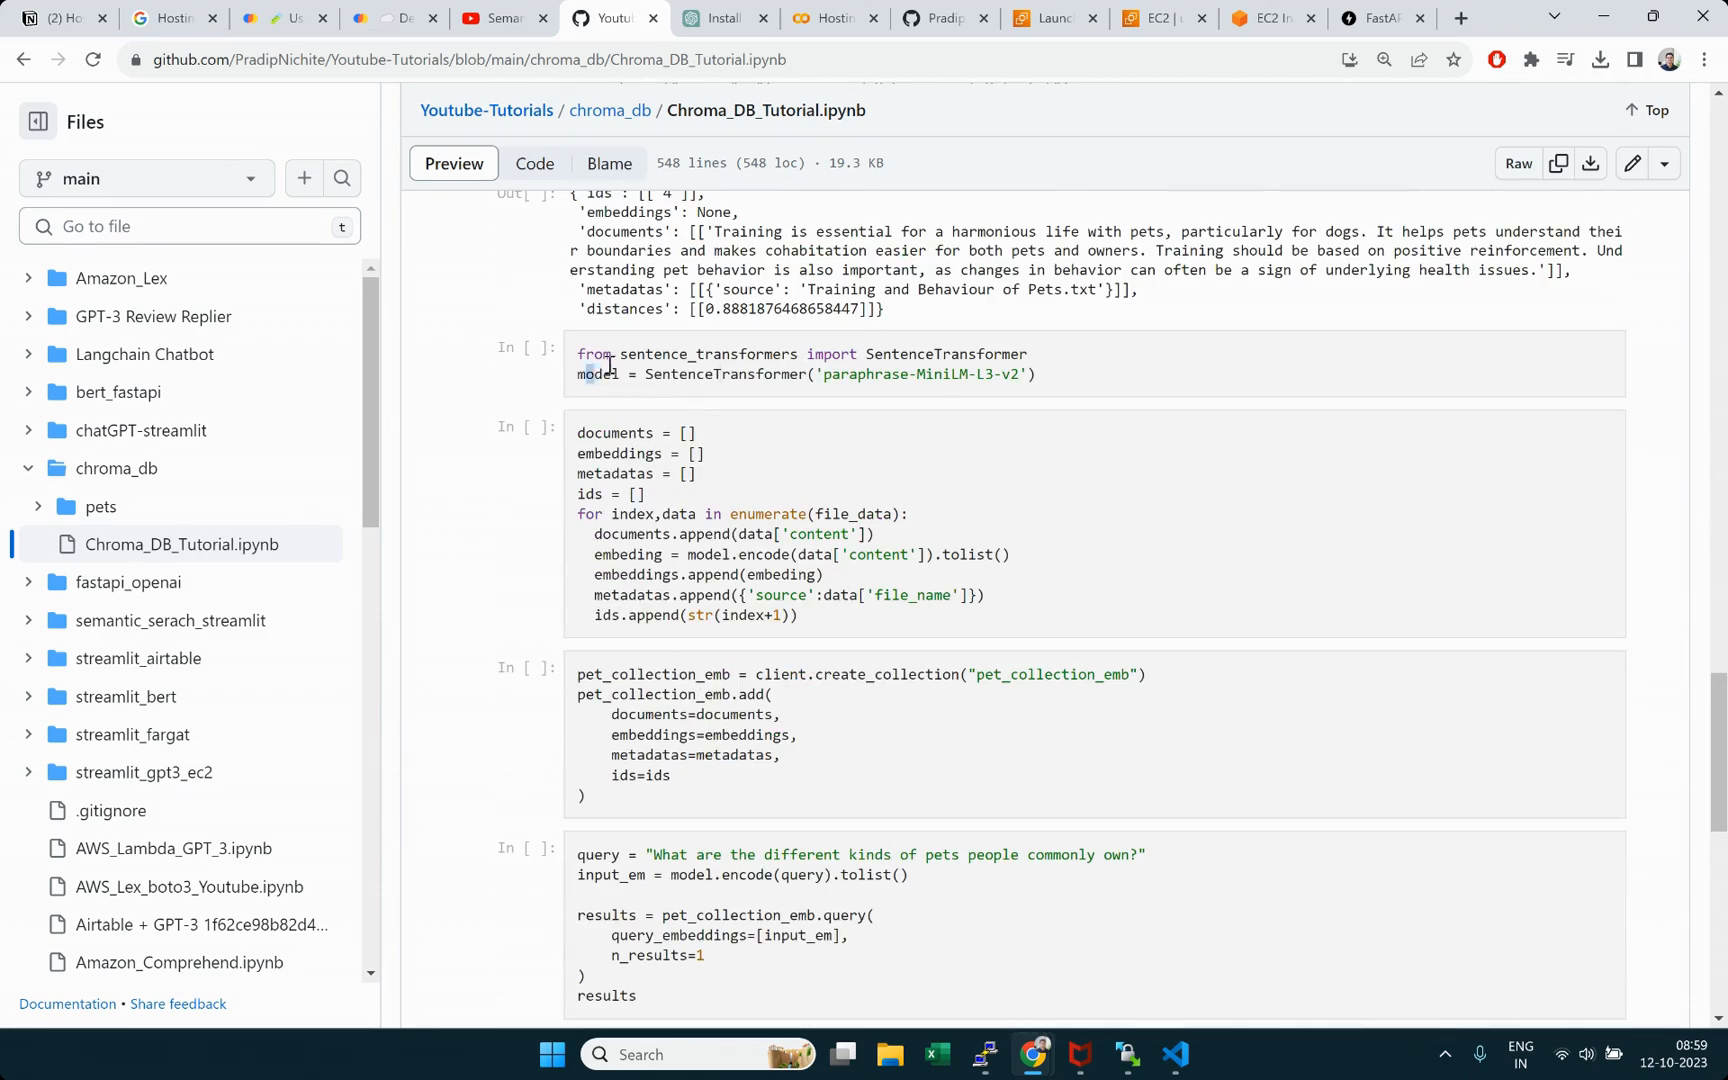
mouse_move(610, 365)
left_mouse_down()
mouse_move(993, 375)
mouse_move(580, 352)
mouse_move(607, 342)
left_mouse_up()
left_click(1100, 330)
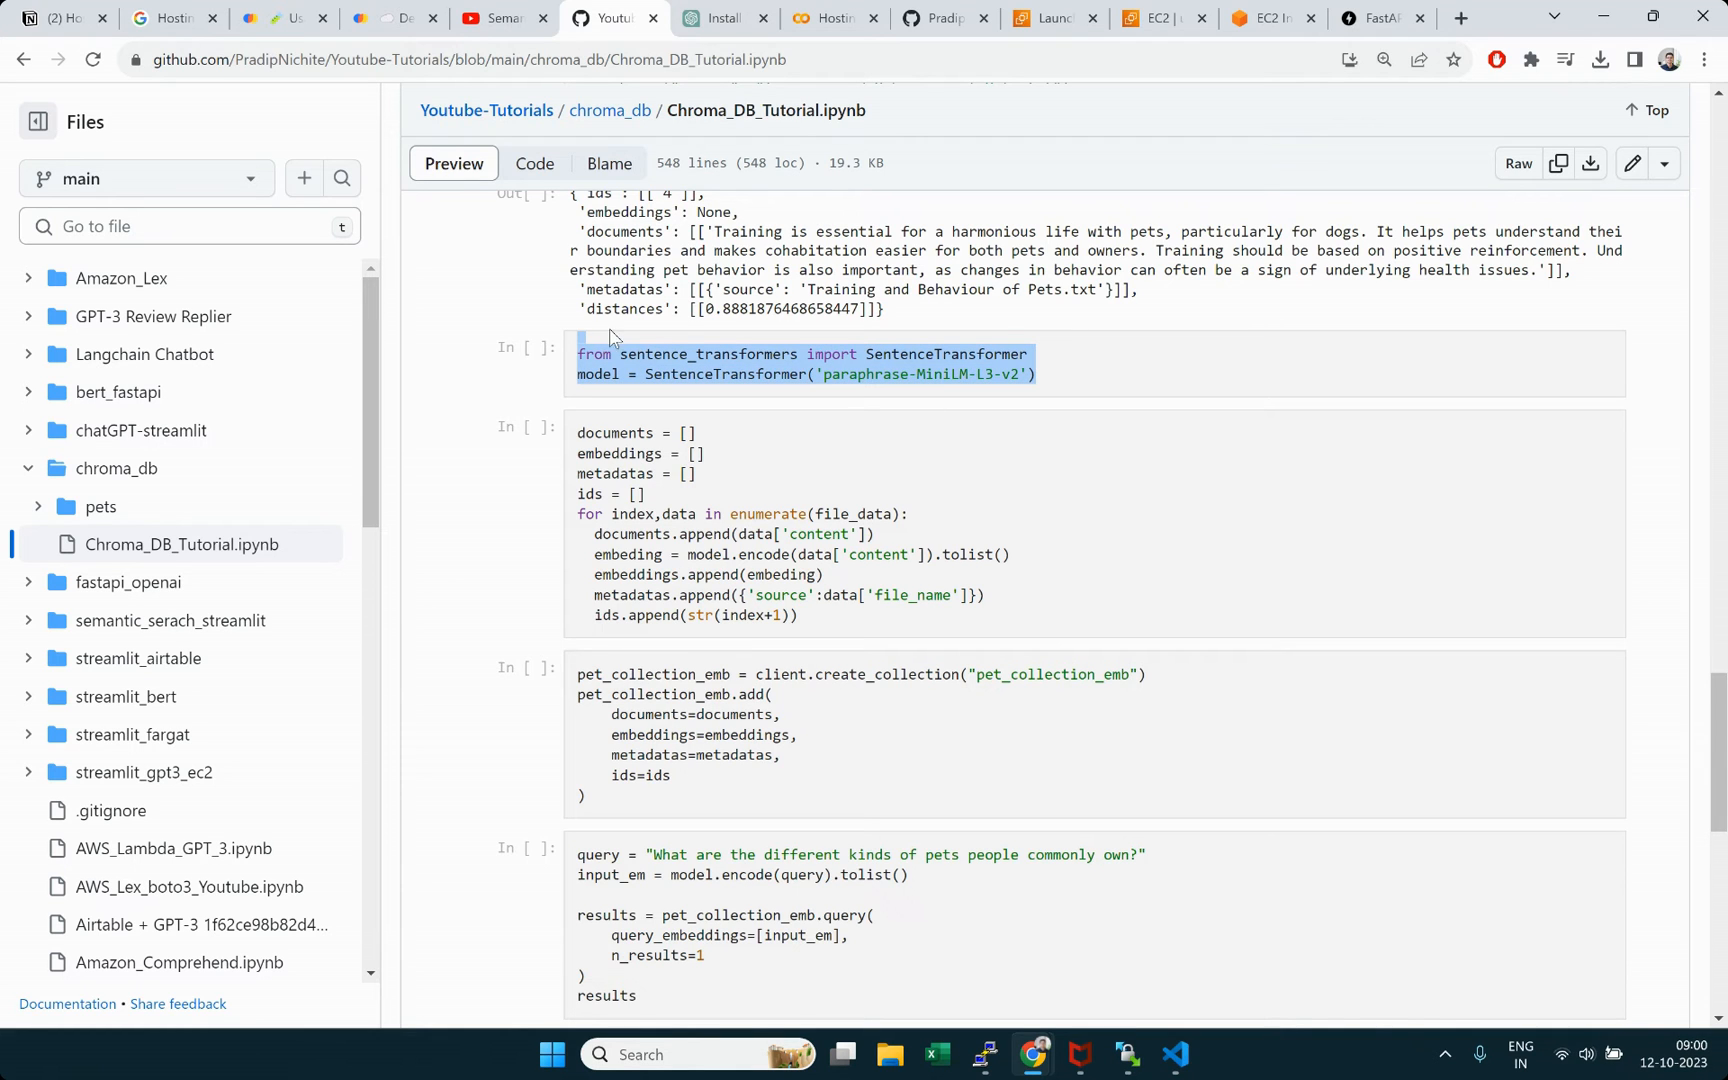
left_click(828, 18)
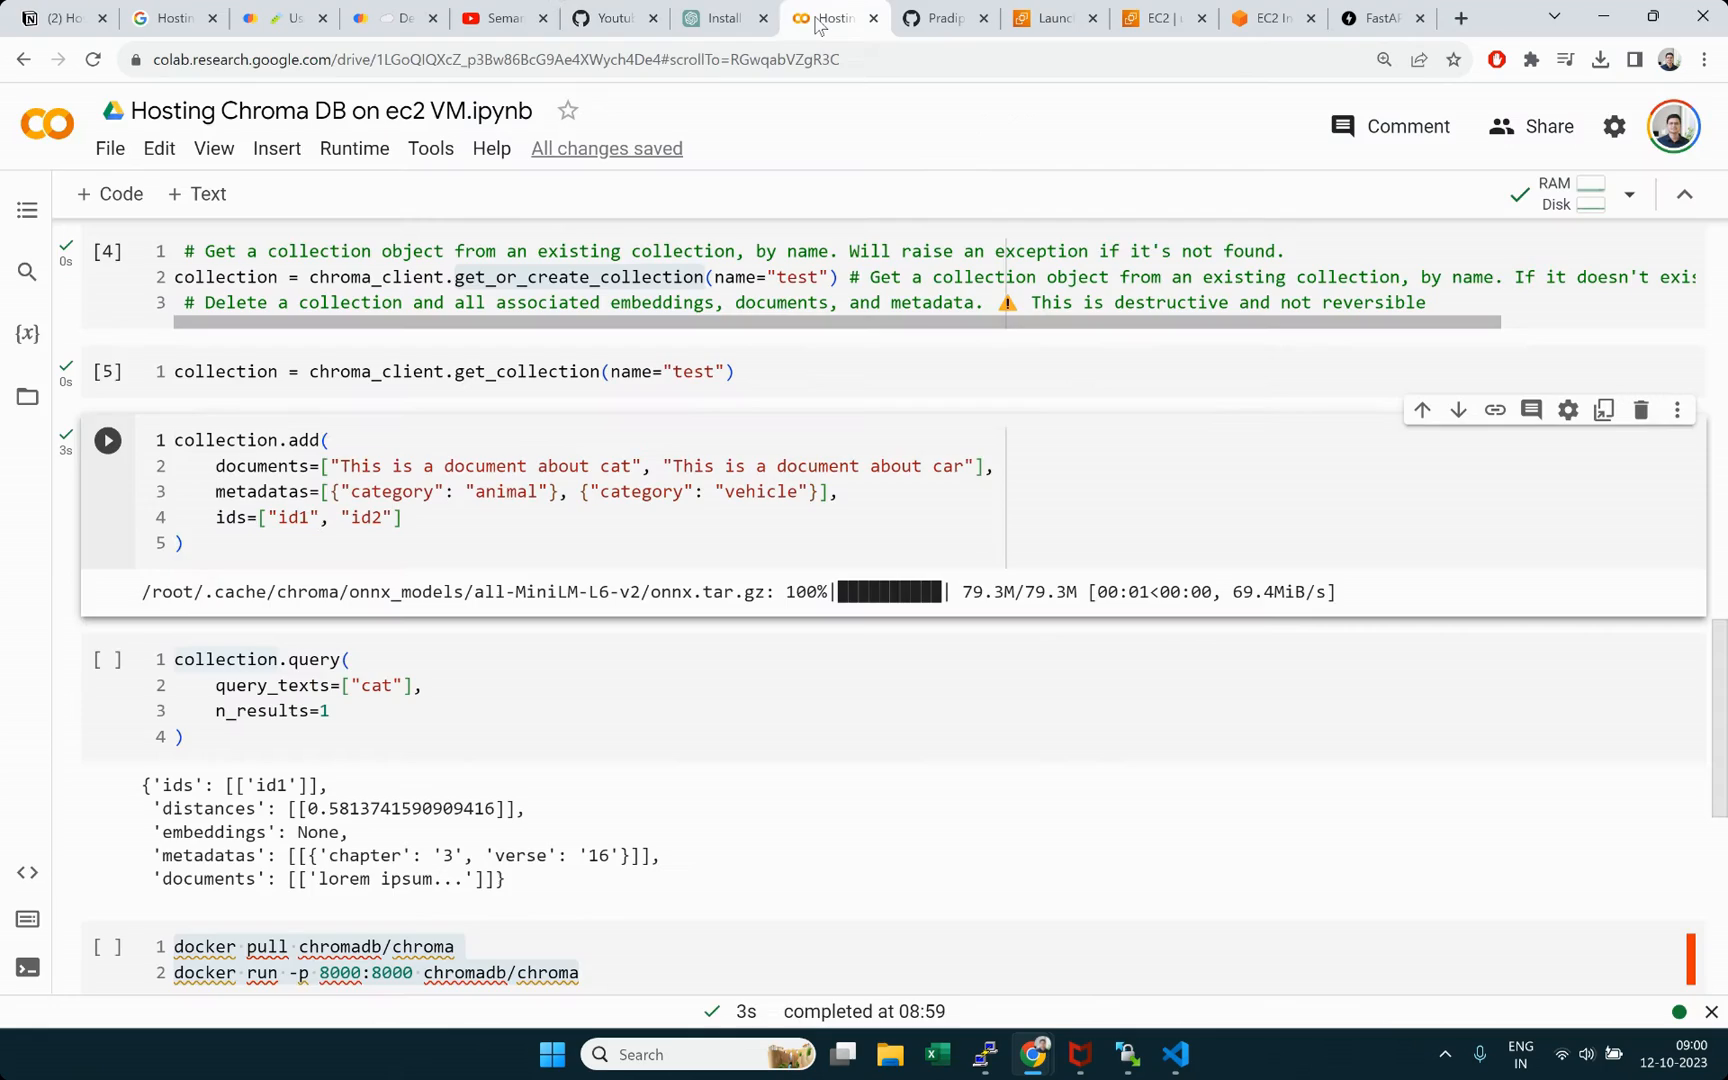
Step: In the Colab notebook, run the collection.query cell for "cat" with n_results=1 and check the returned document
scroll(300, 590, "down", 1)
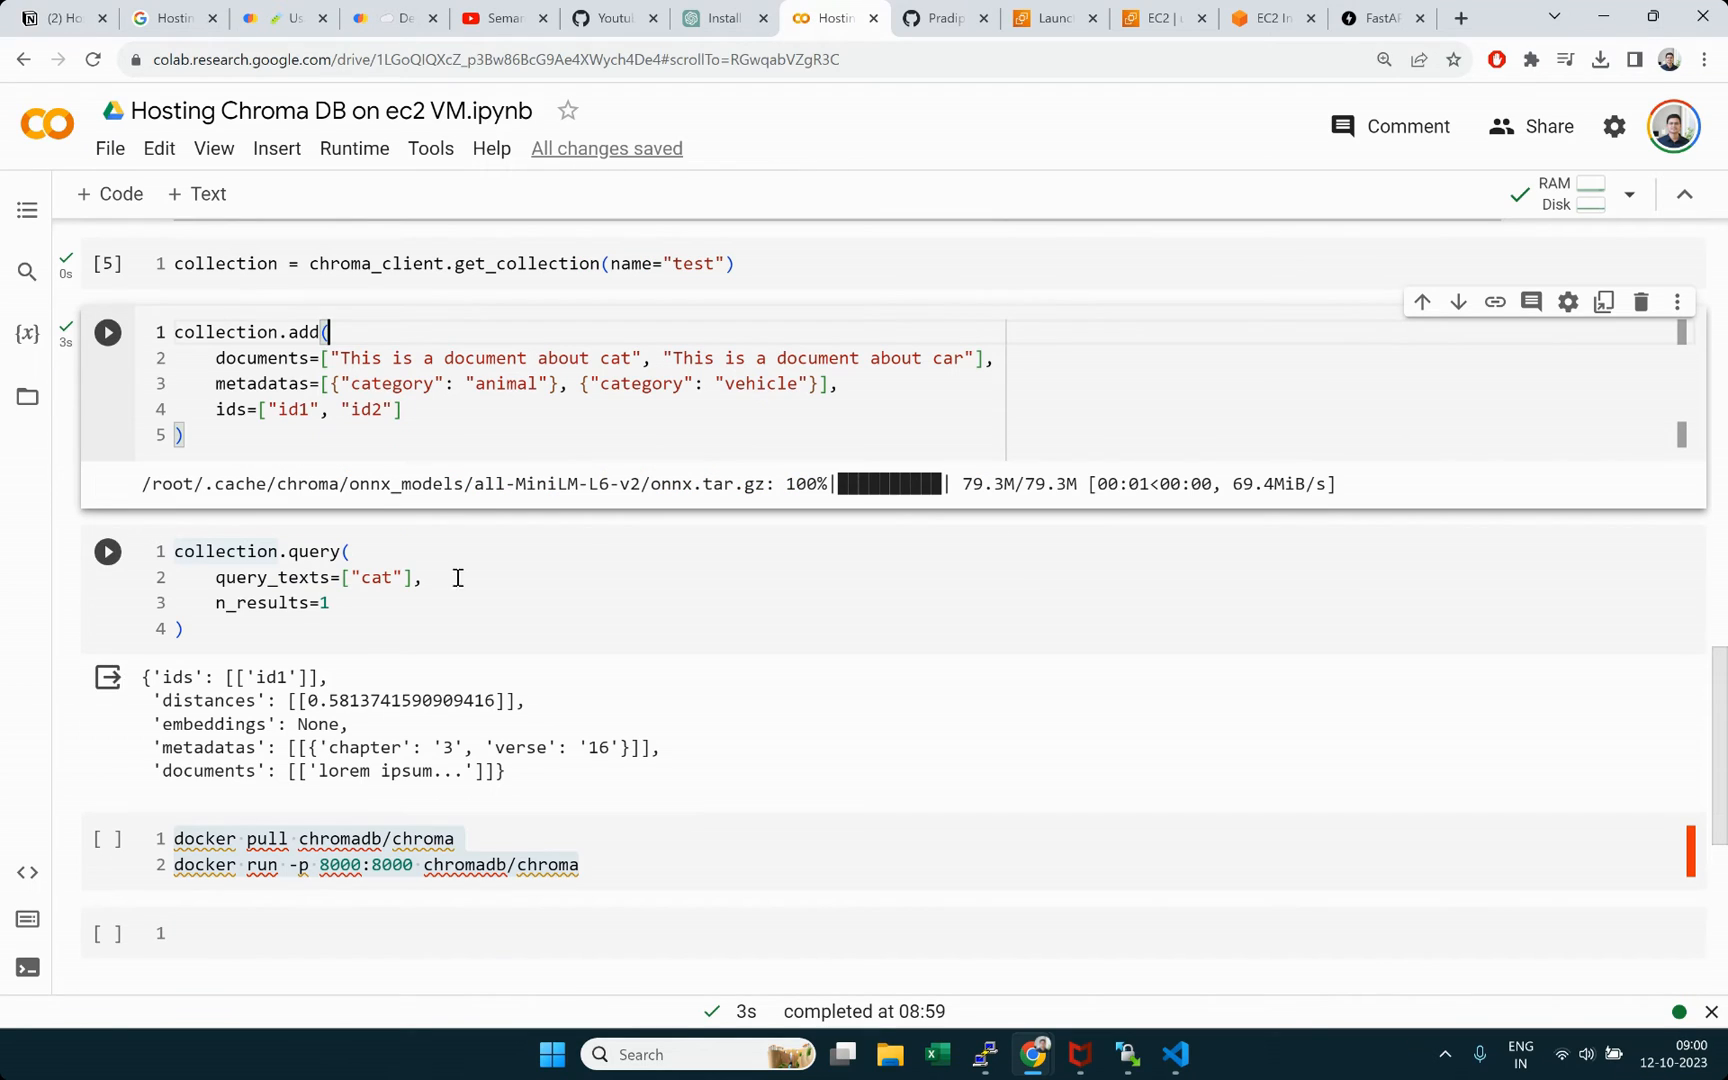
double_click(610, 358)
double_click(373, 579)
left_click(320, 646)
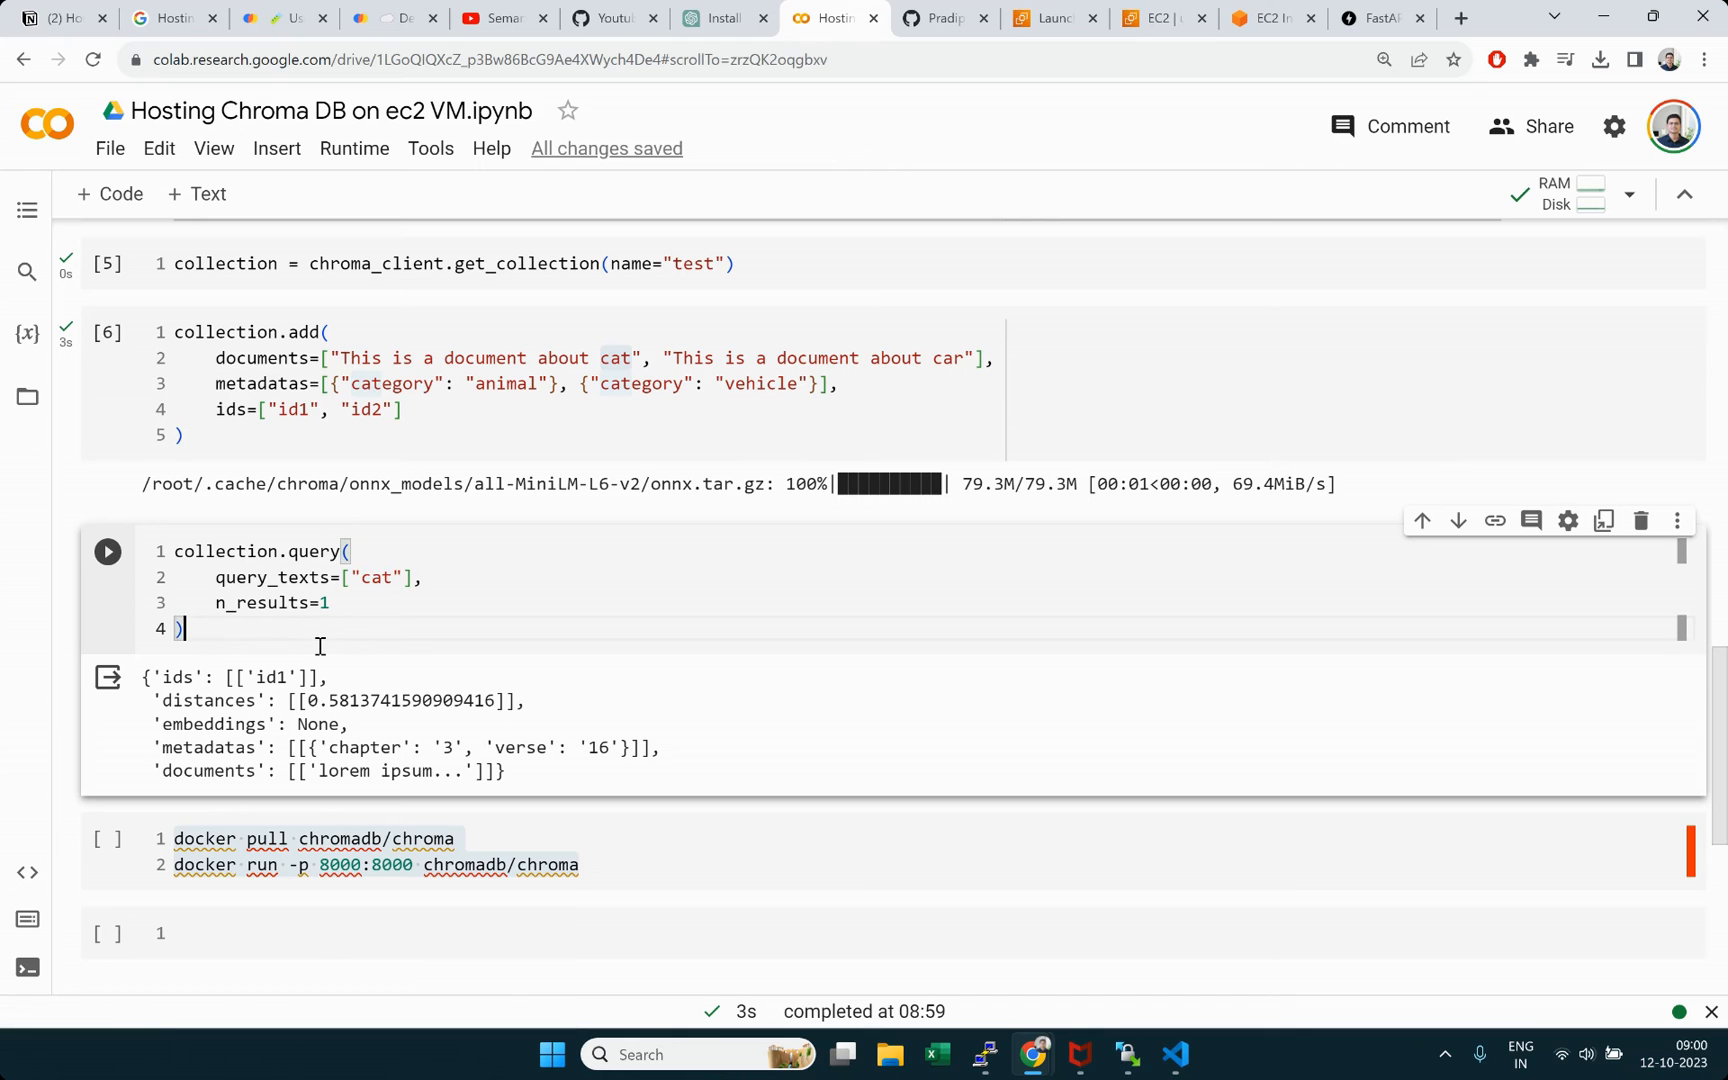
key("shift+Return")
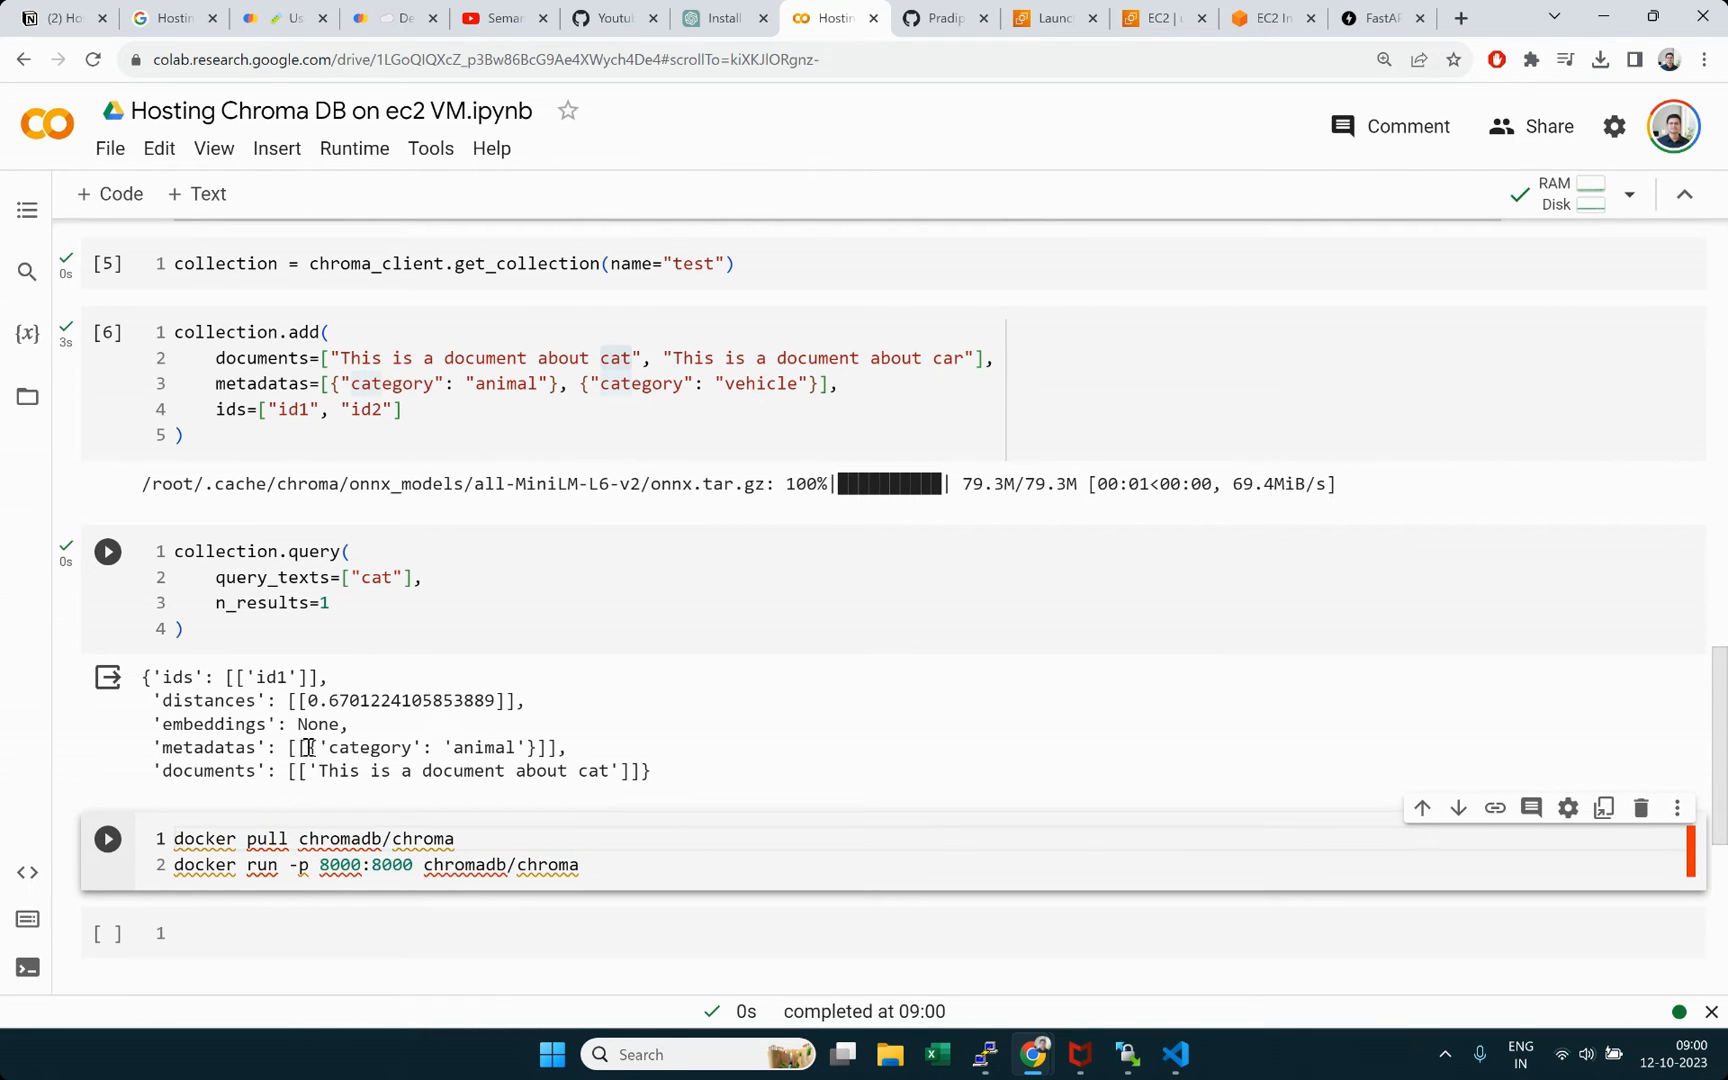
left_click_drag(609, 772, 318, 775)
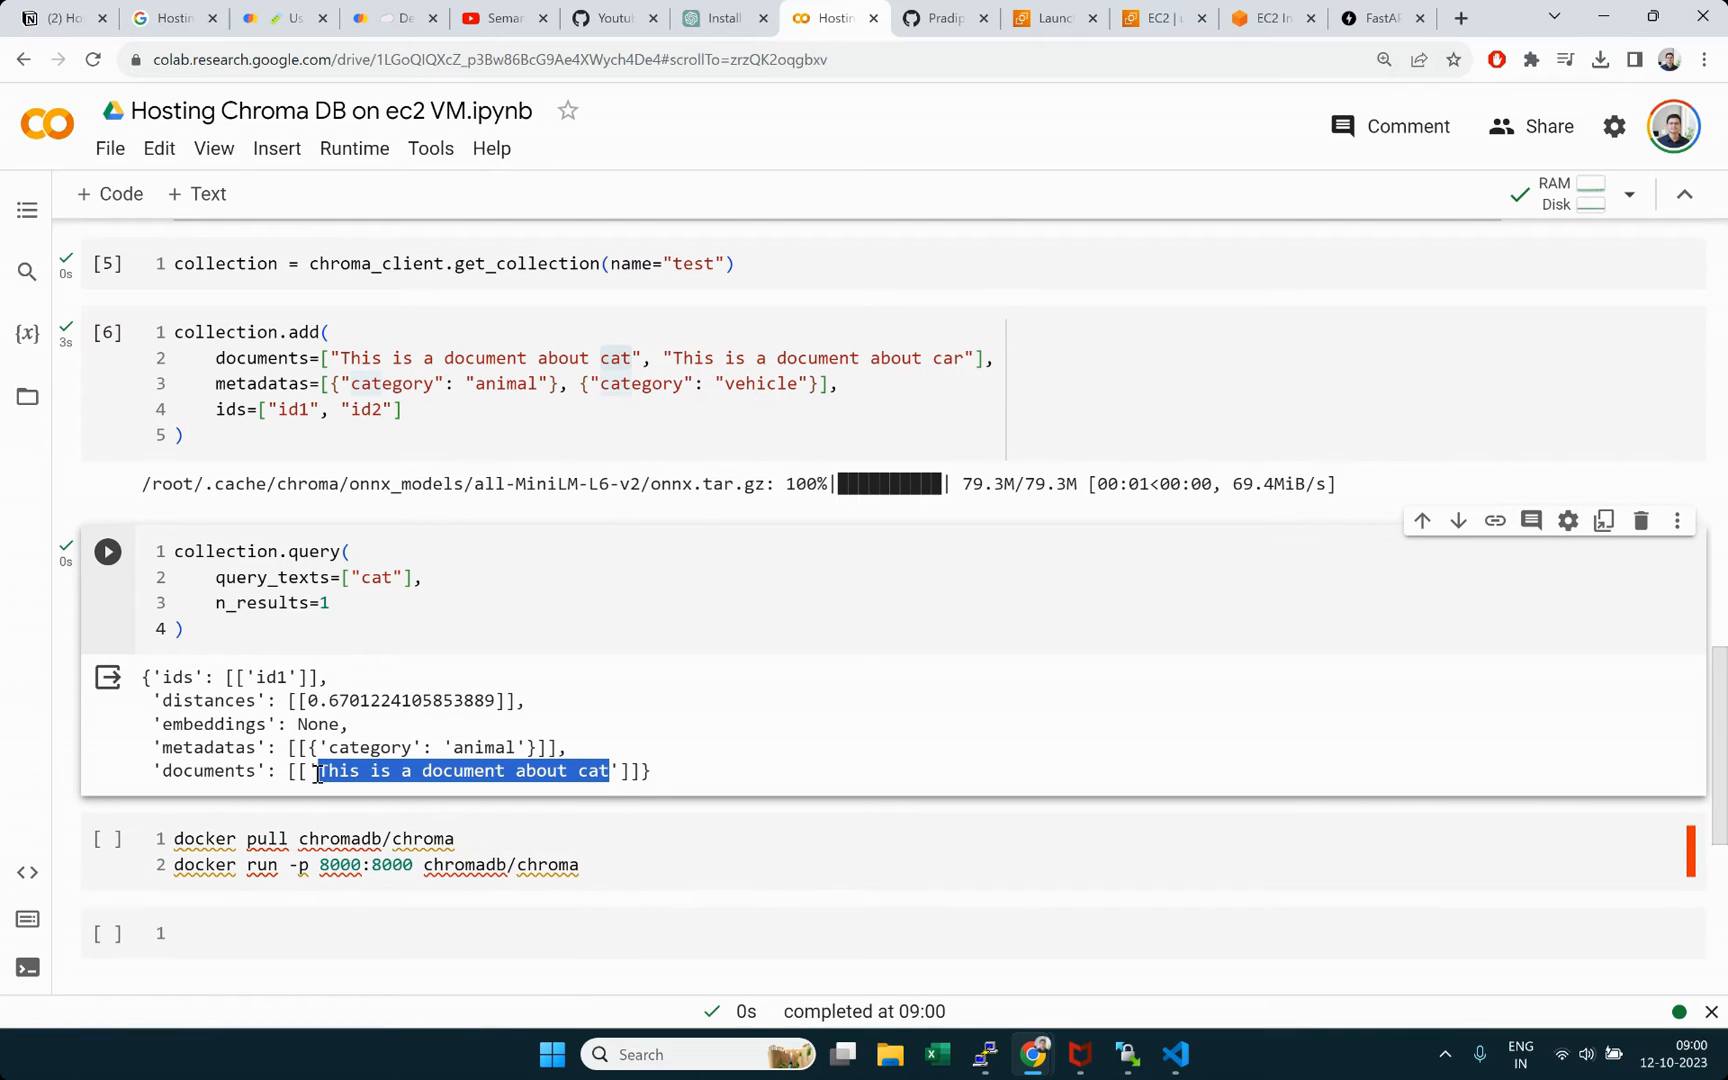
Step: Query the collection for "dog" and compare the returned document with the two added documents
double_click(373, 586)
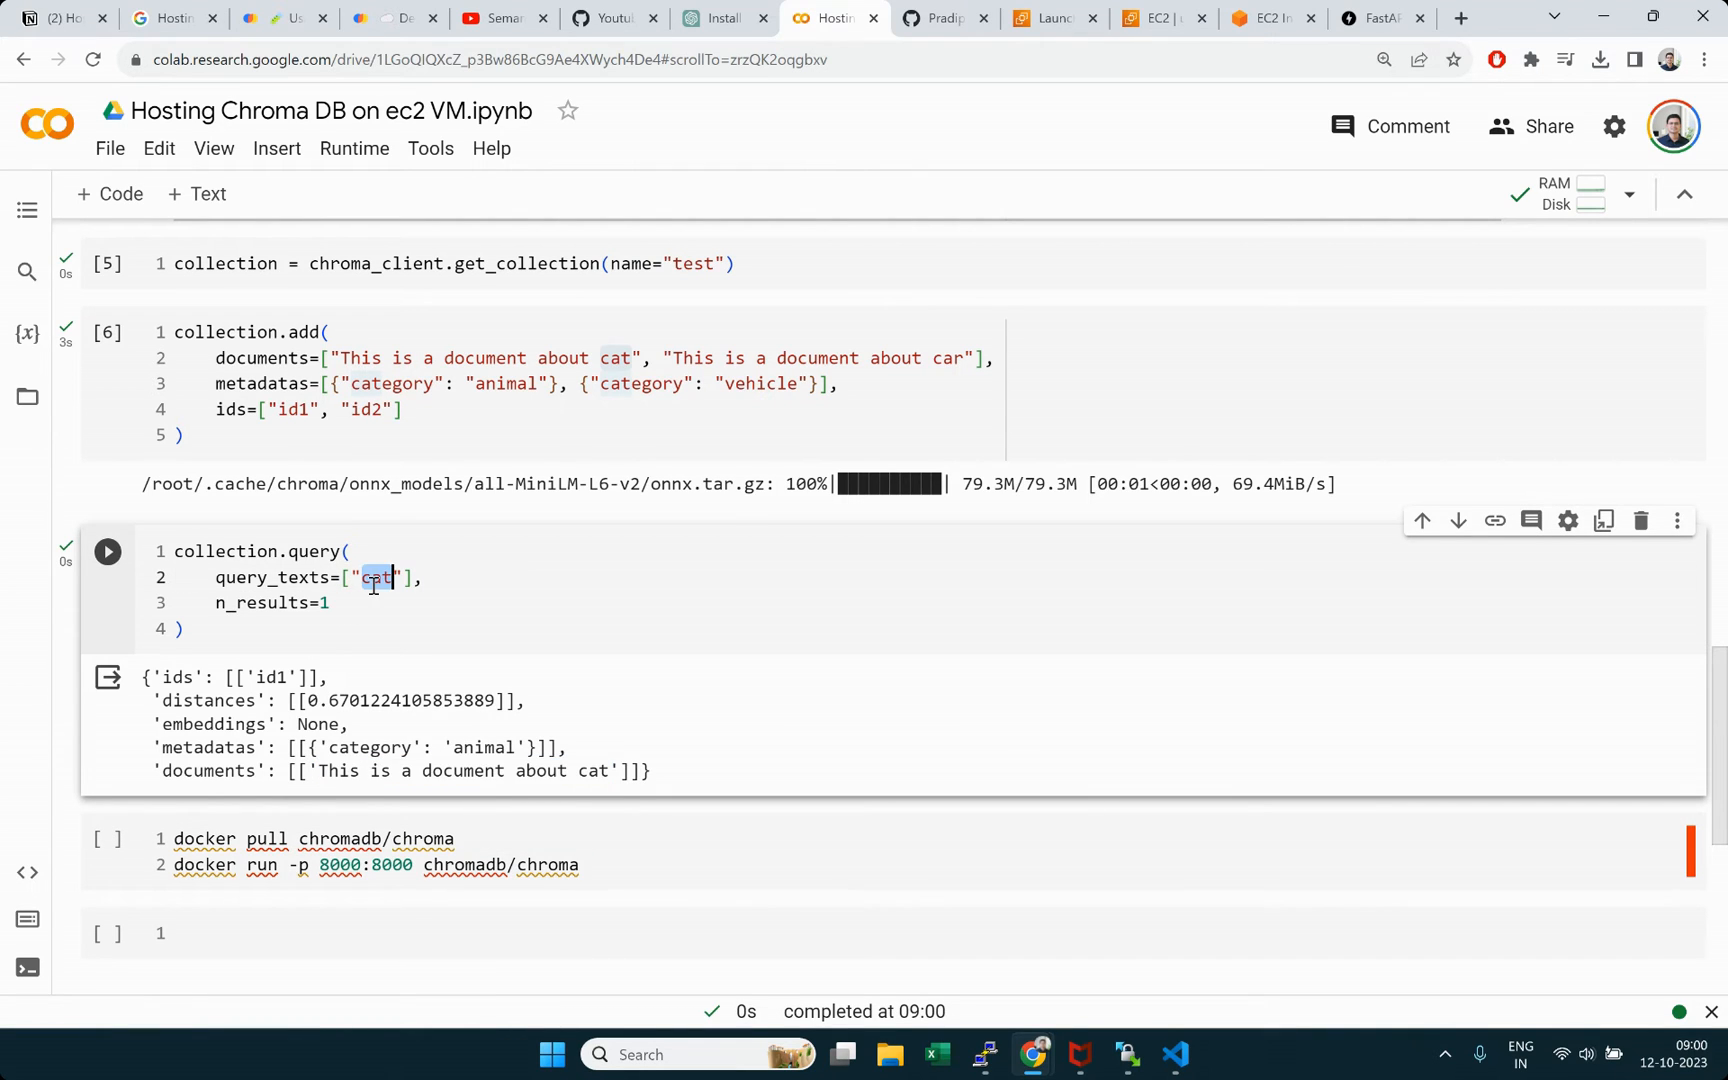
type("dog")
key("shift+Return")
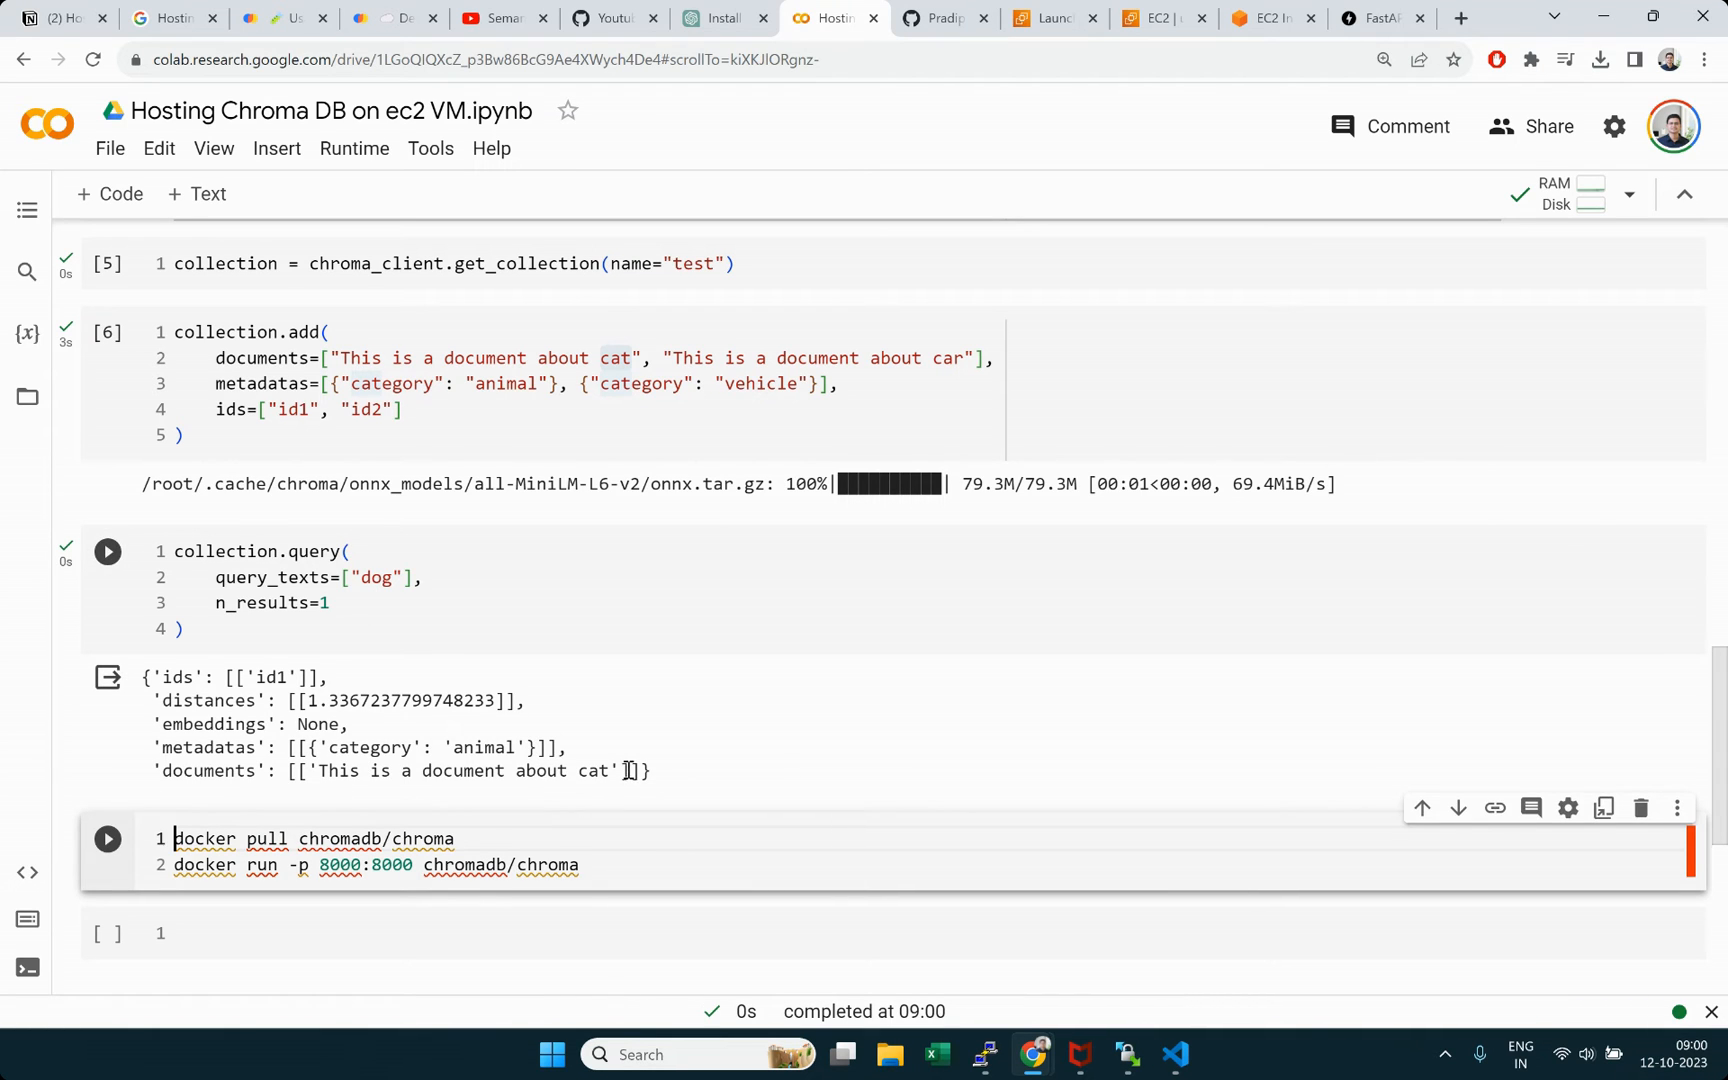
left_click_drag(630, 772, 311, 777)
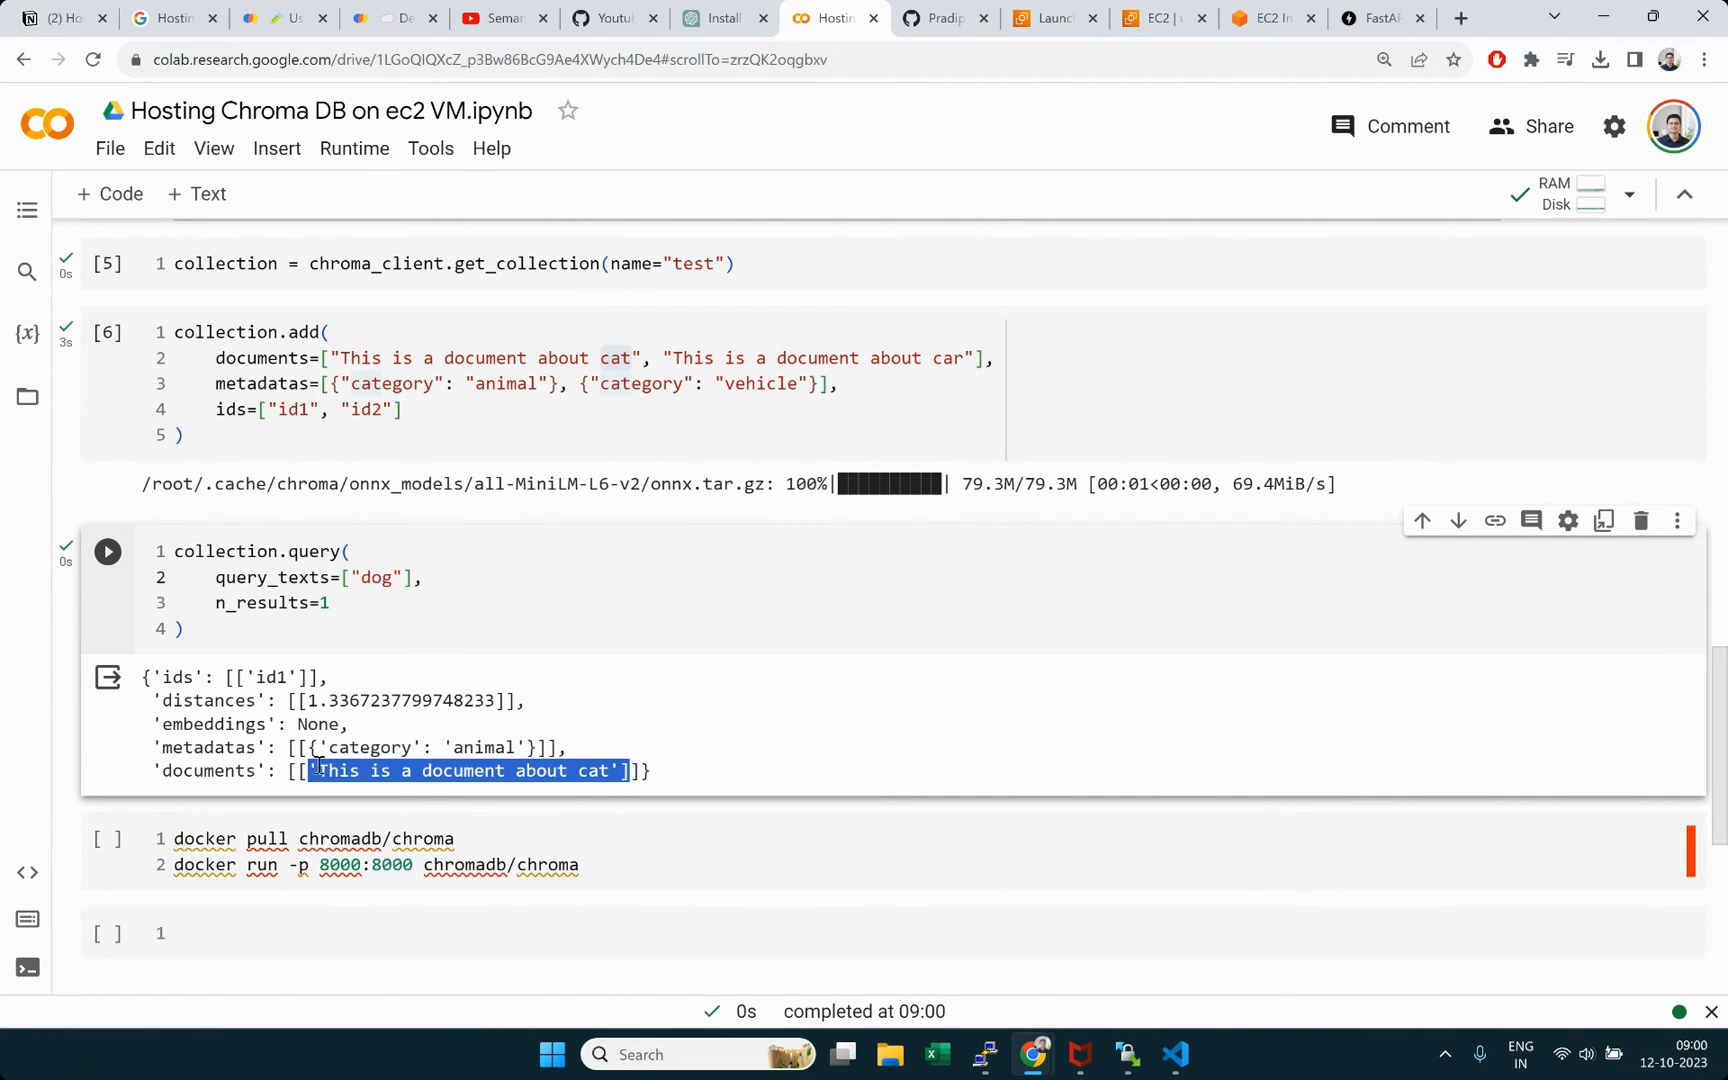
left_click_drag(343, 357, 612, 357)
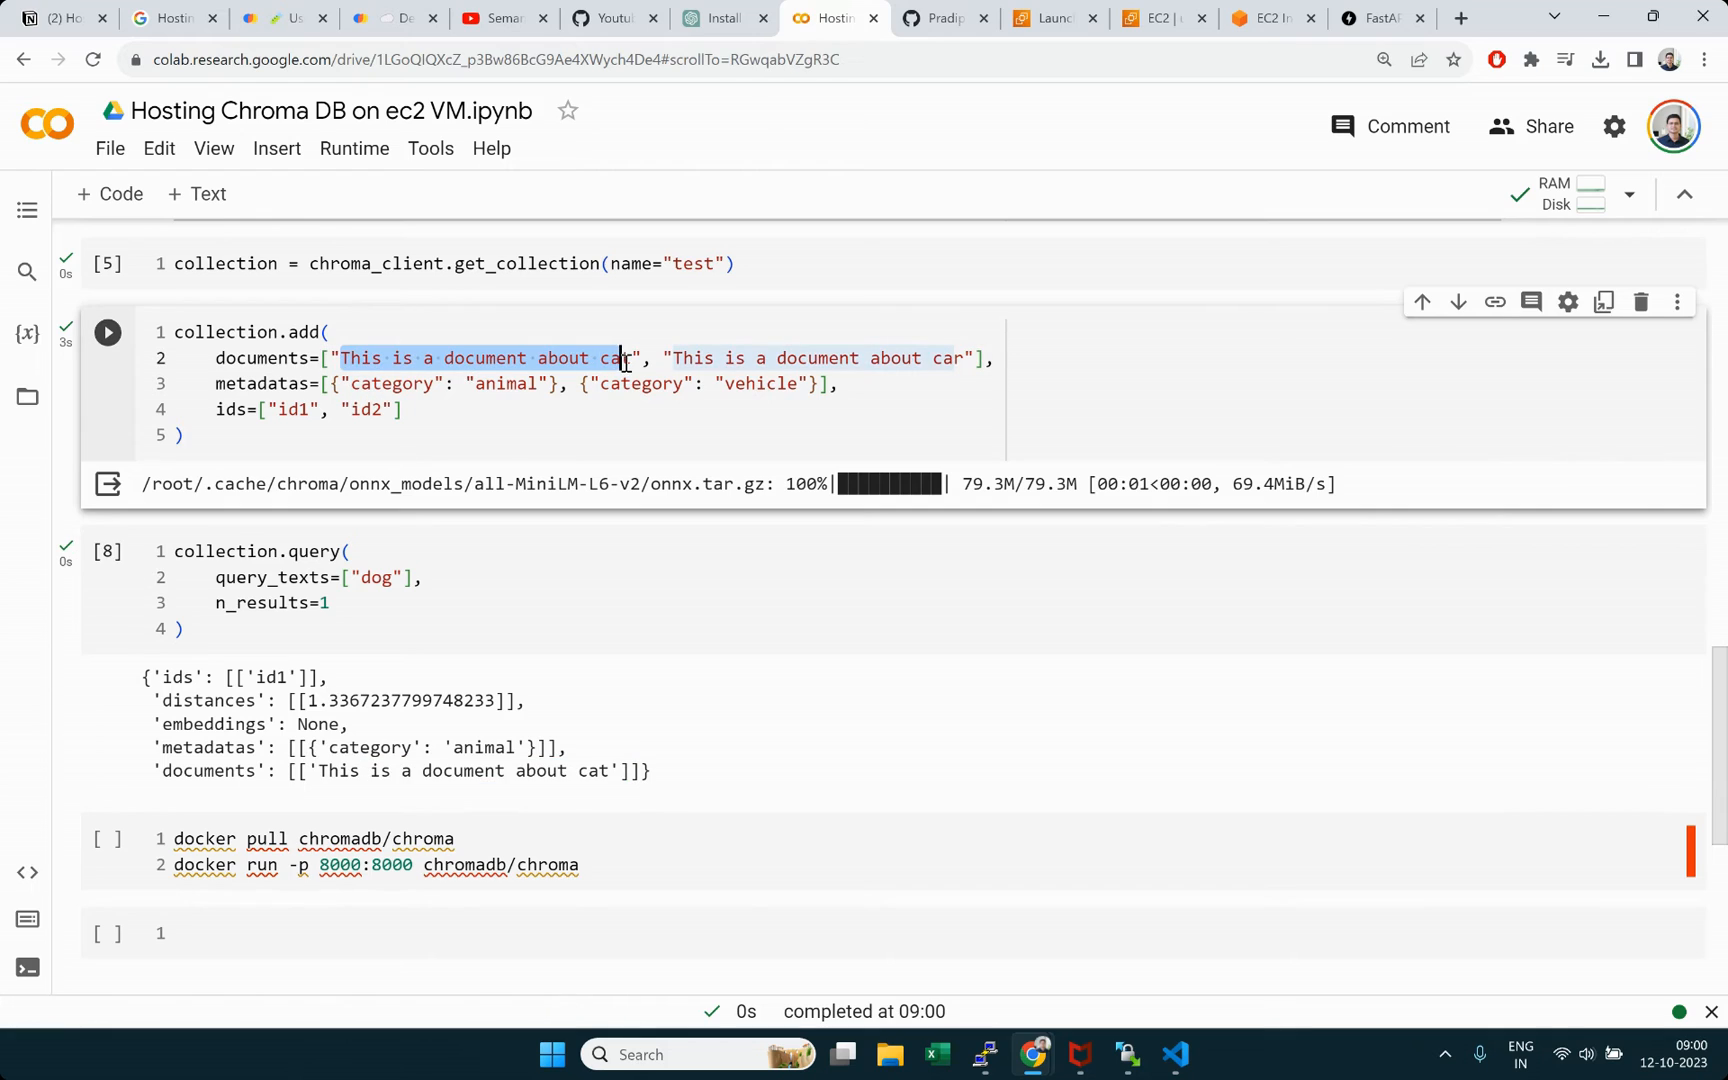
left_click_drag(972, 357, 663, 357)
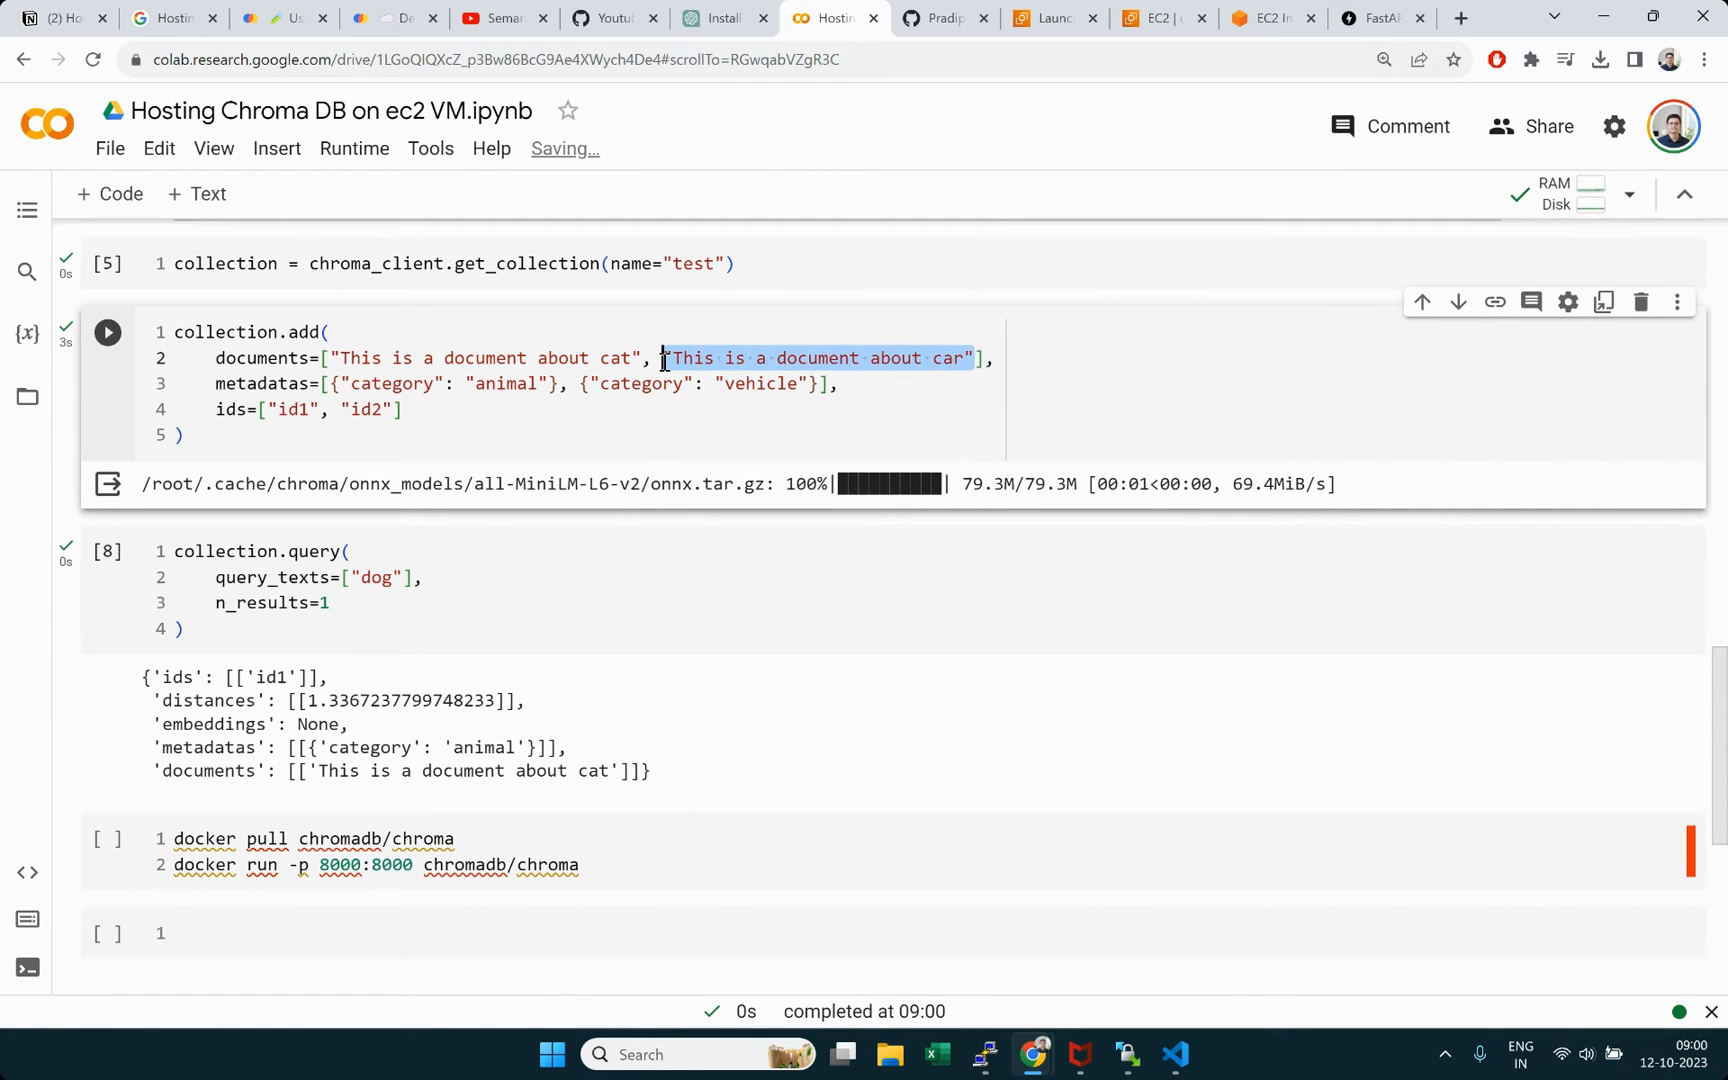
double_click(376, 577)
left_click_drag(348, 357, 640, 357)
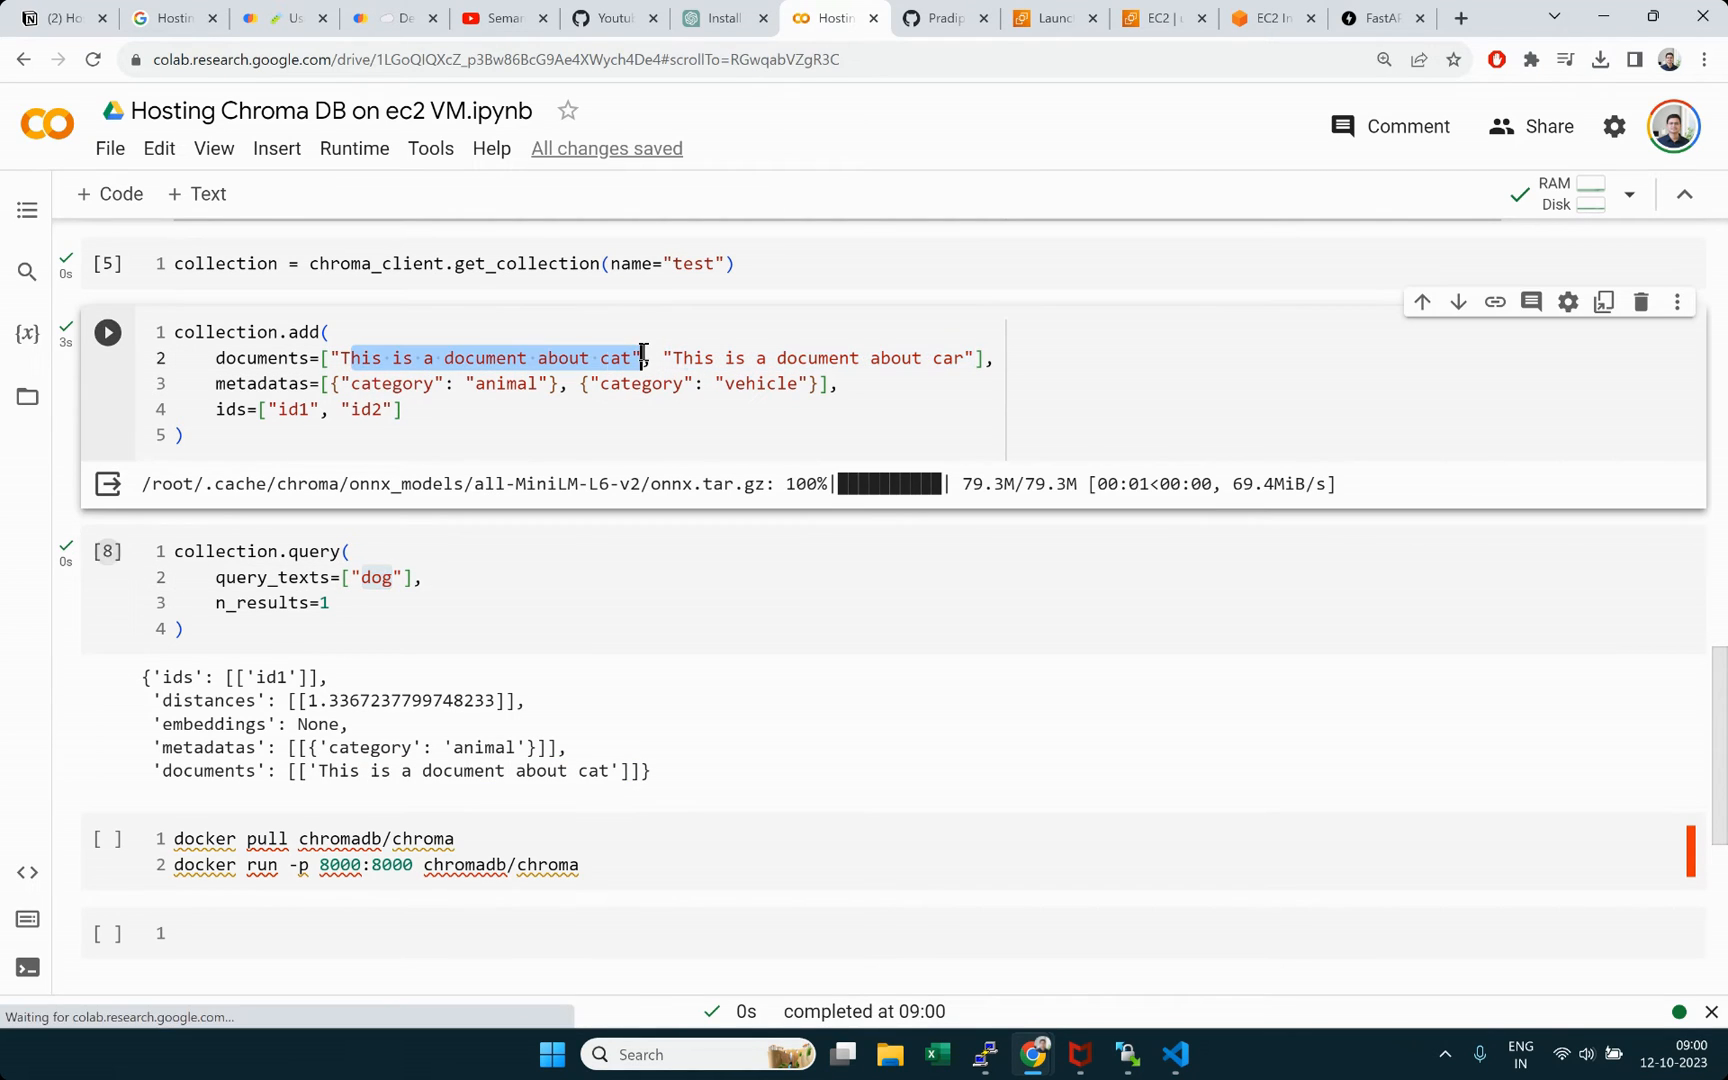
Step: Change the query text to "bike", rerun the collection.query cell, and compare its result with the added documents
double_click(365, 577)
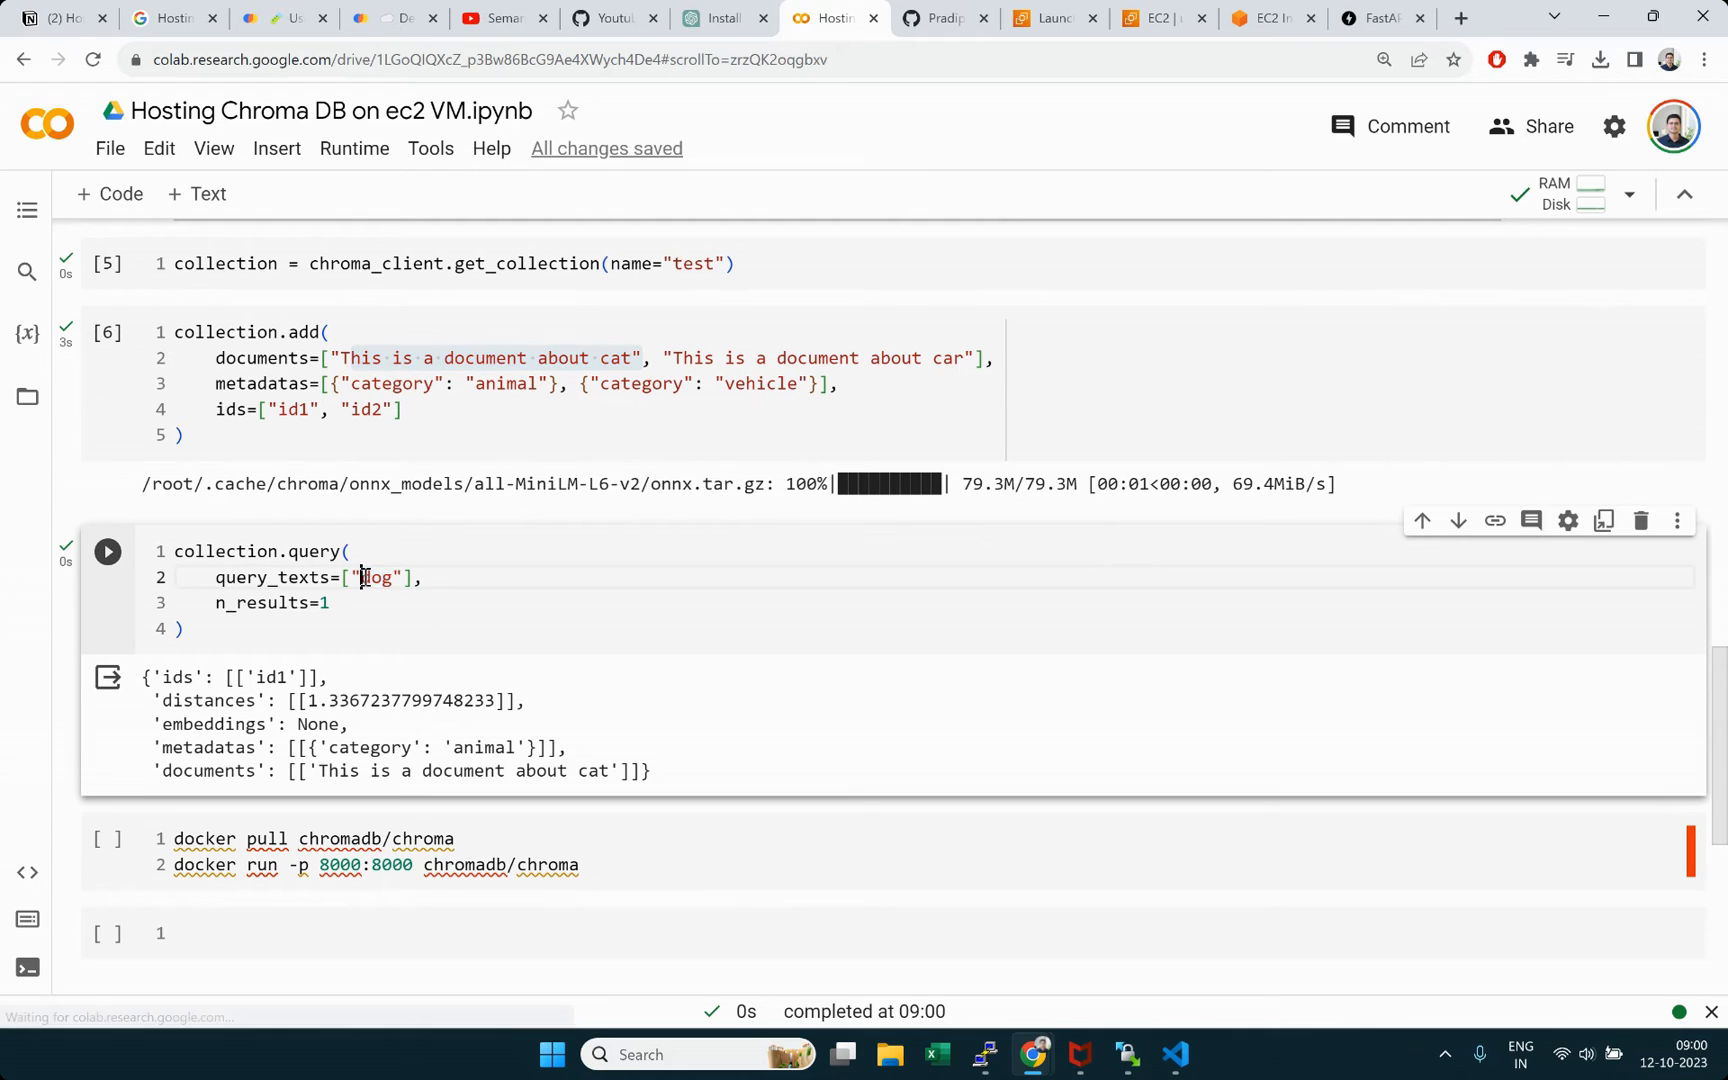
type("bike")
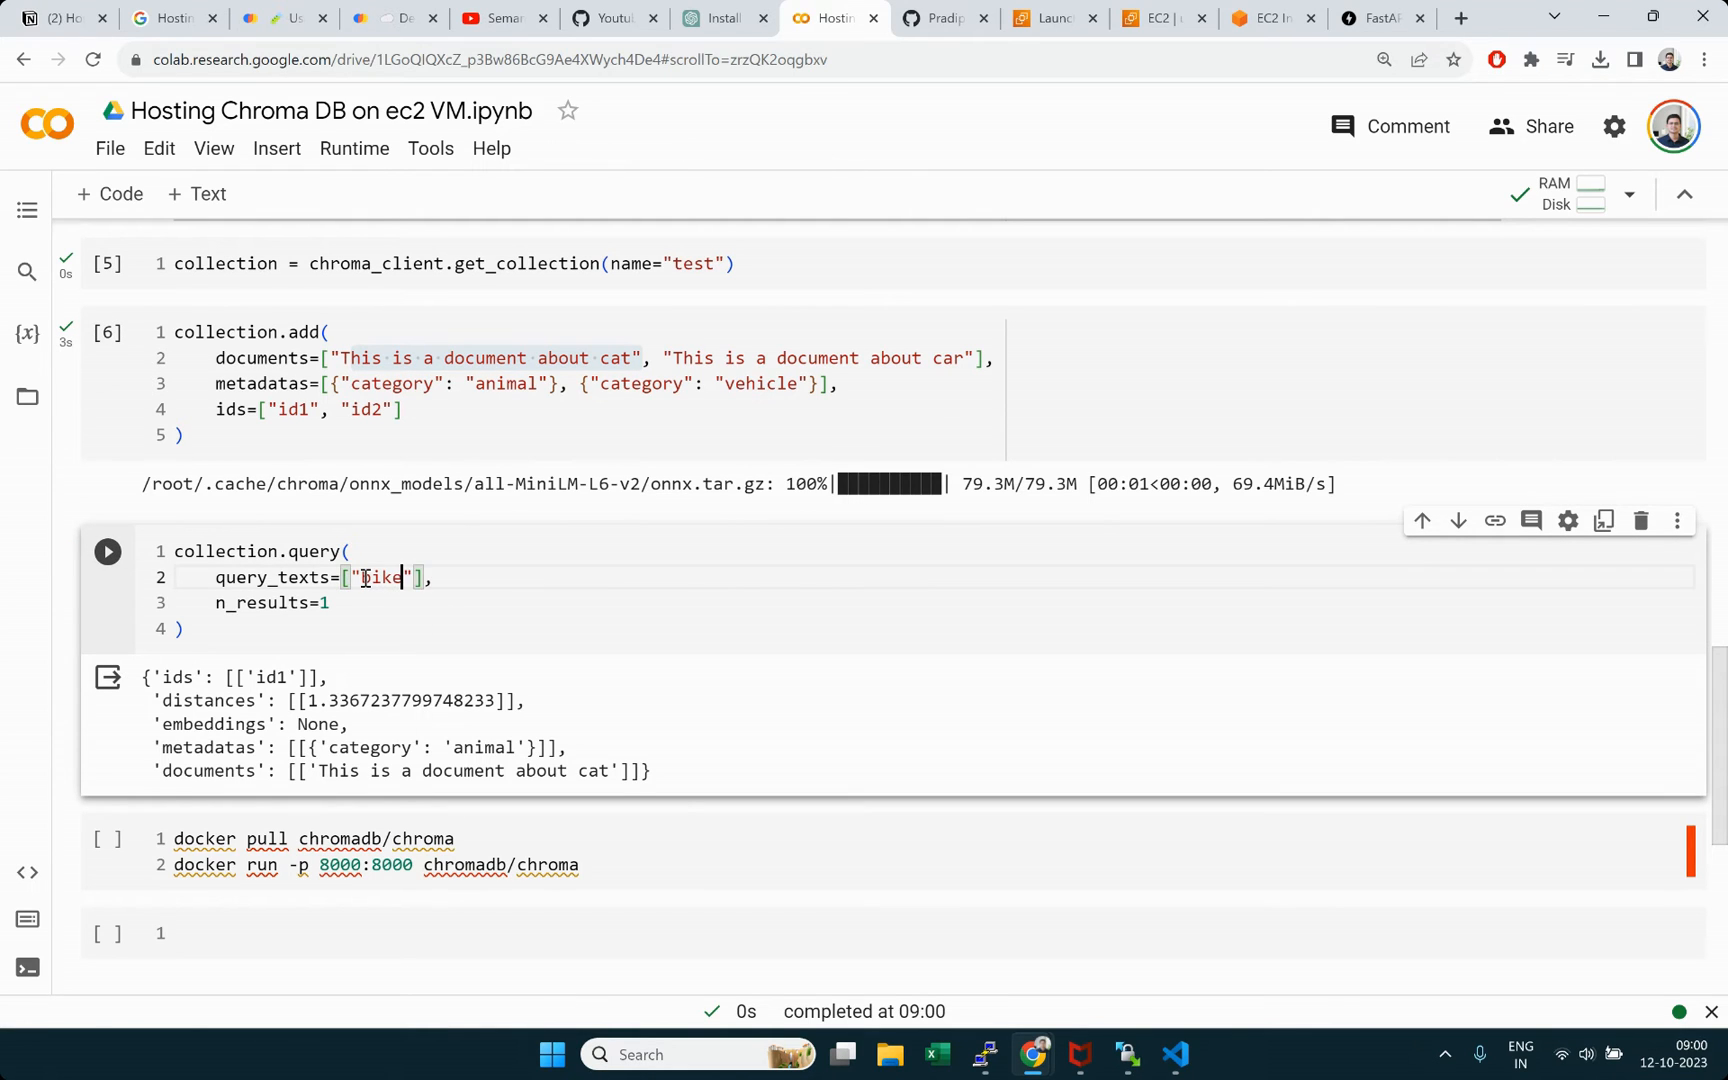
key("shift+Return")
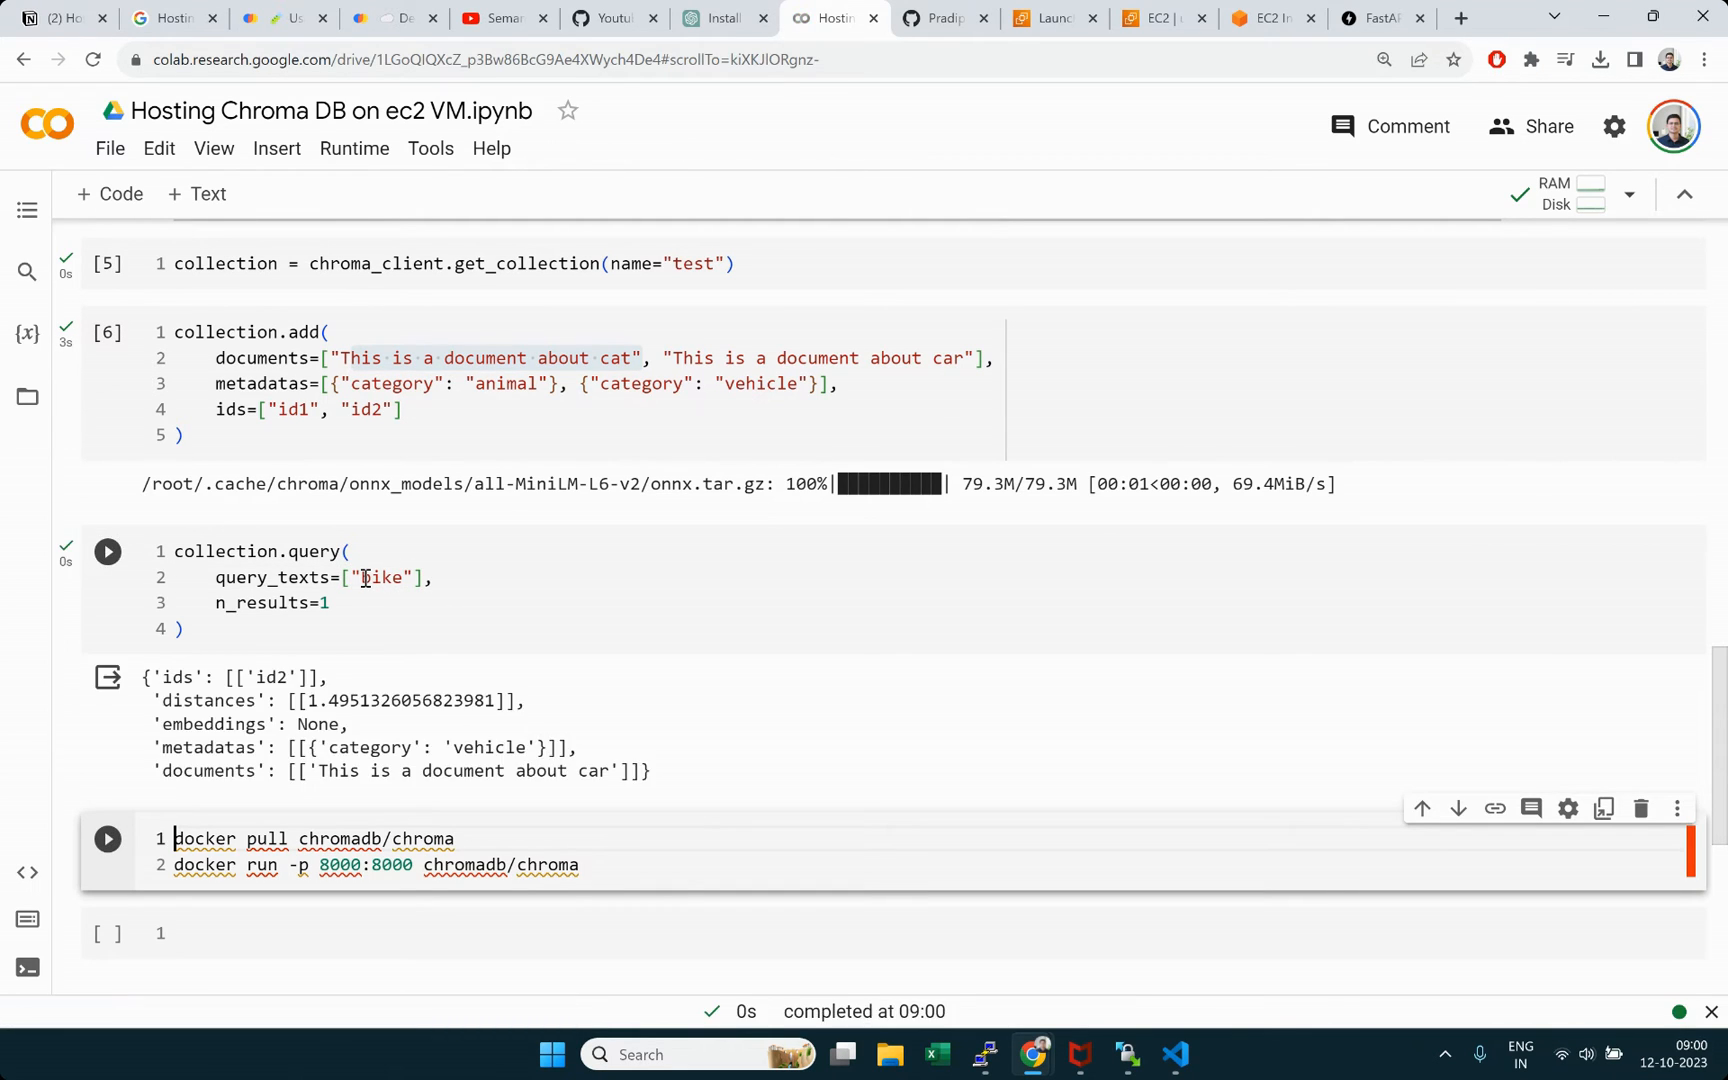
double_click(374, 578)
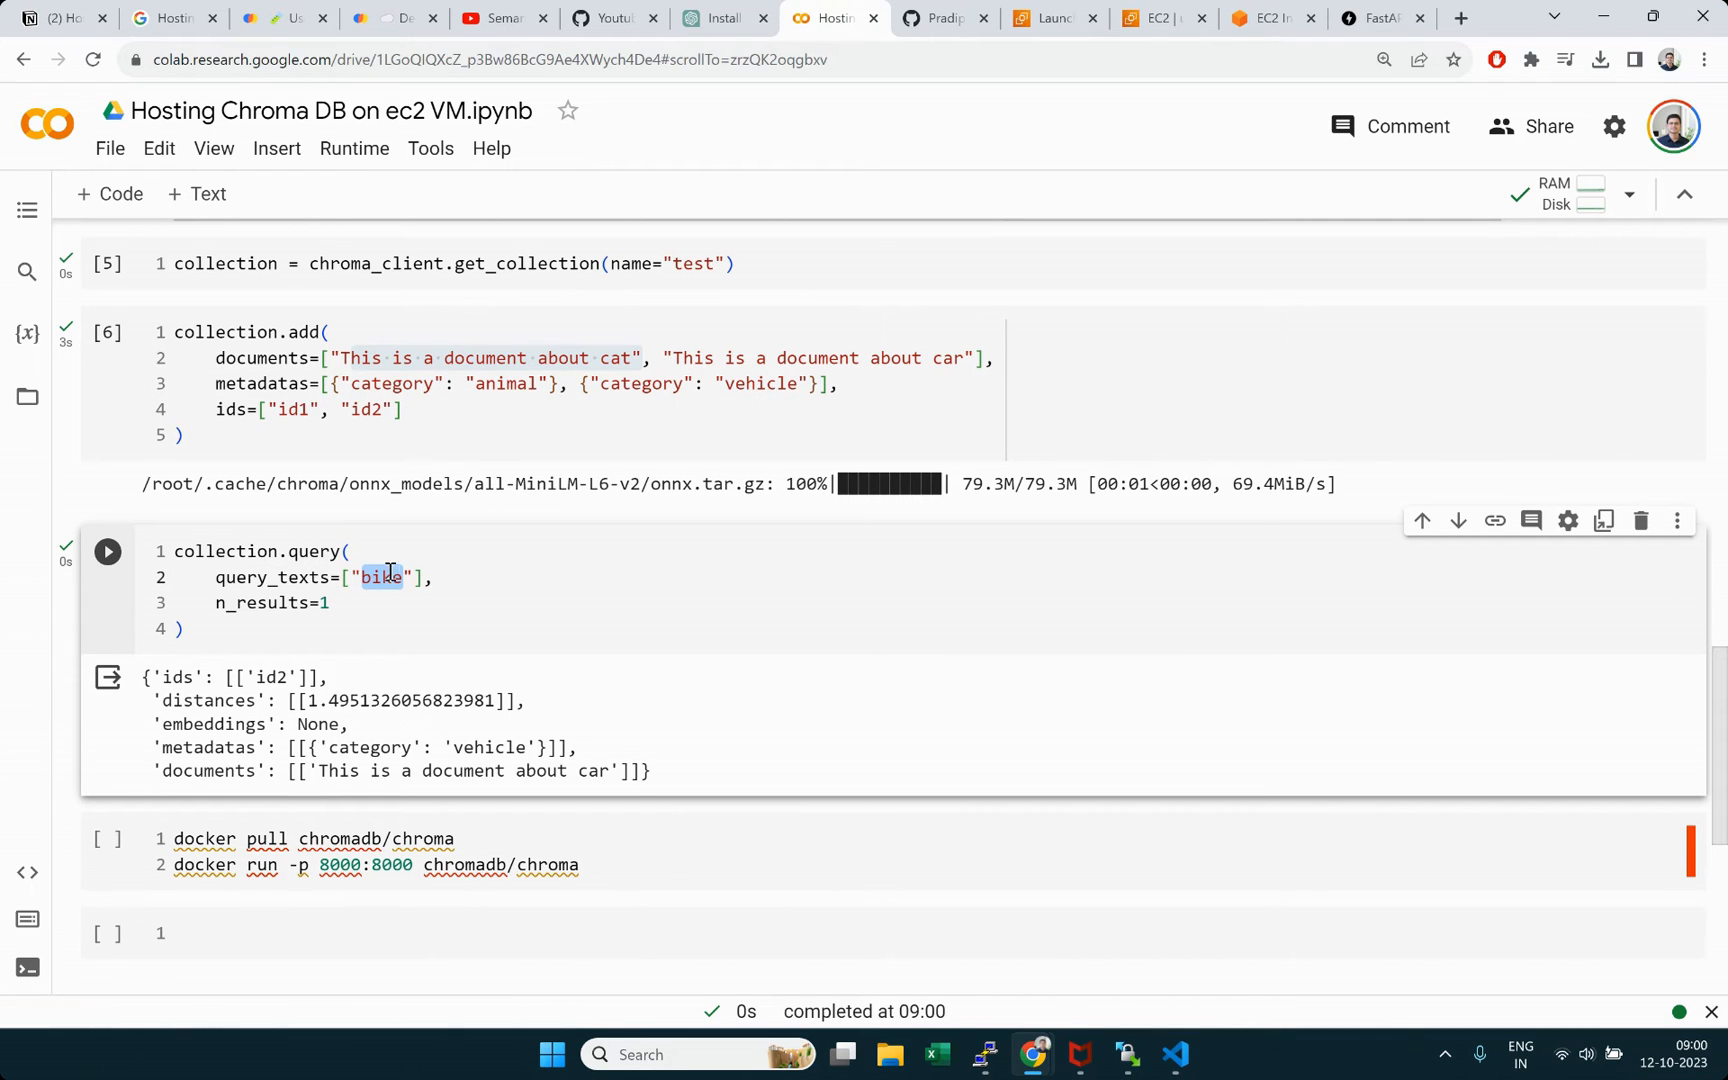
left_click_drag(968, 349, 675, 357)
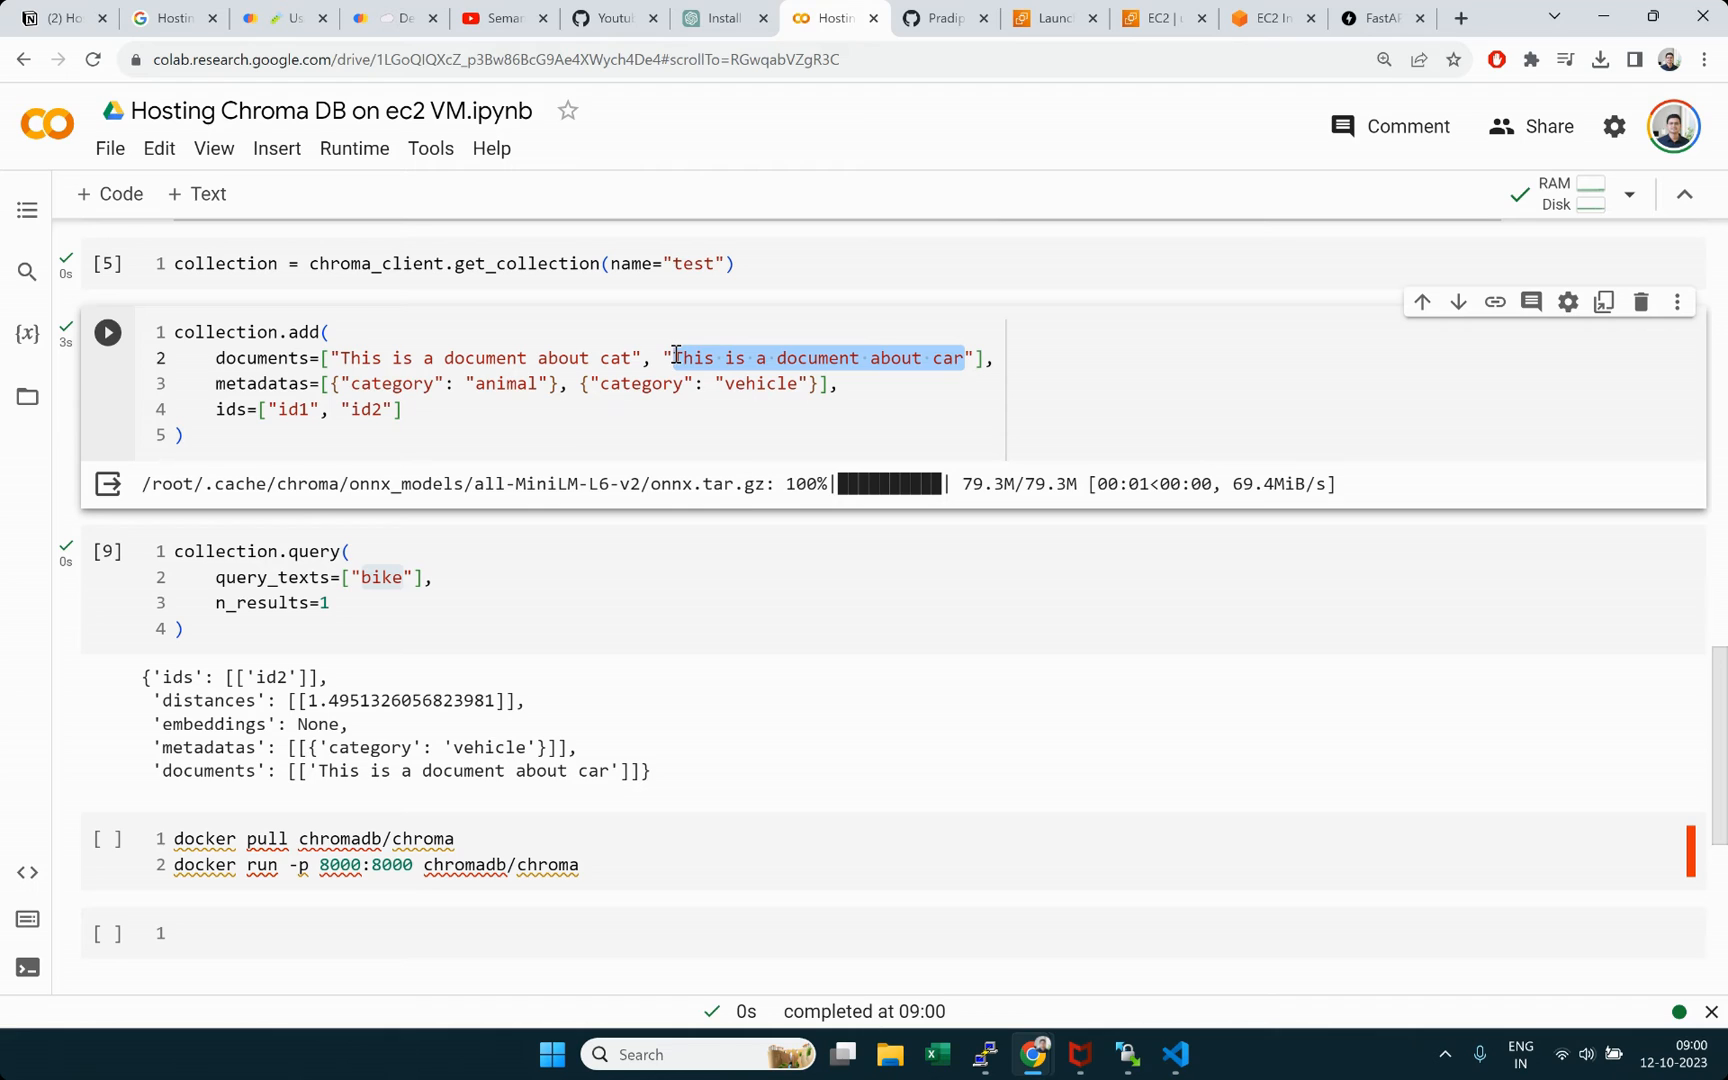
left_click(375, 566)
left_click(375, 568)
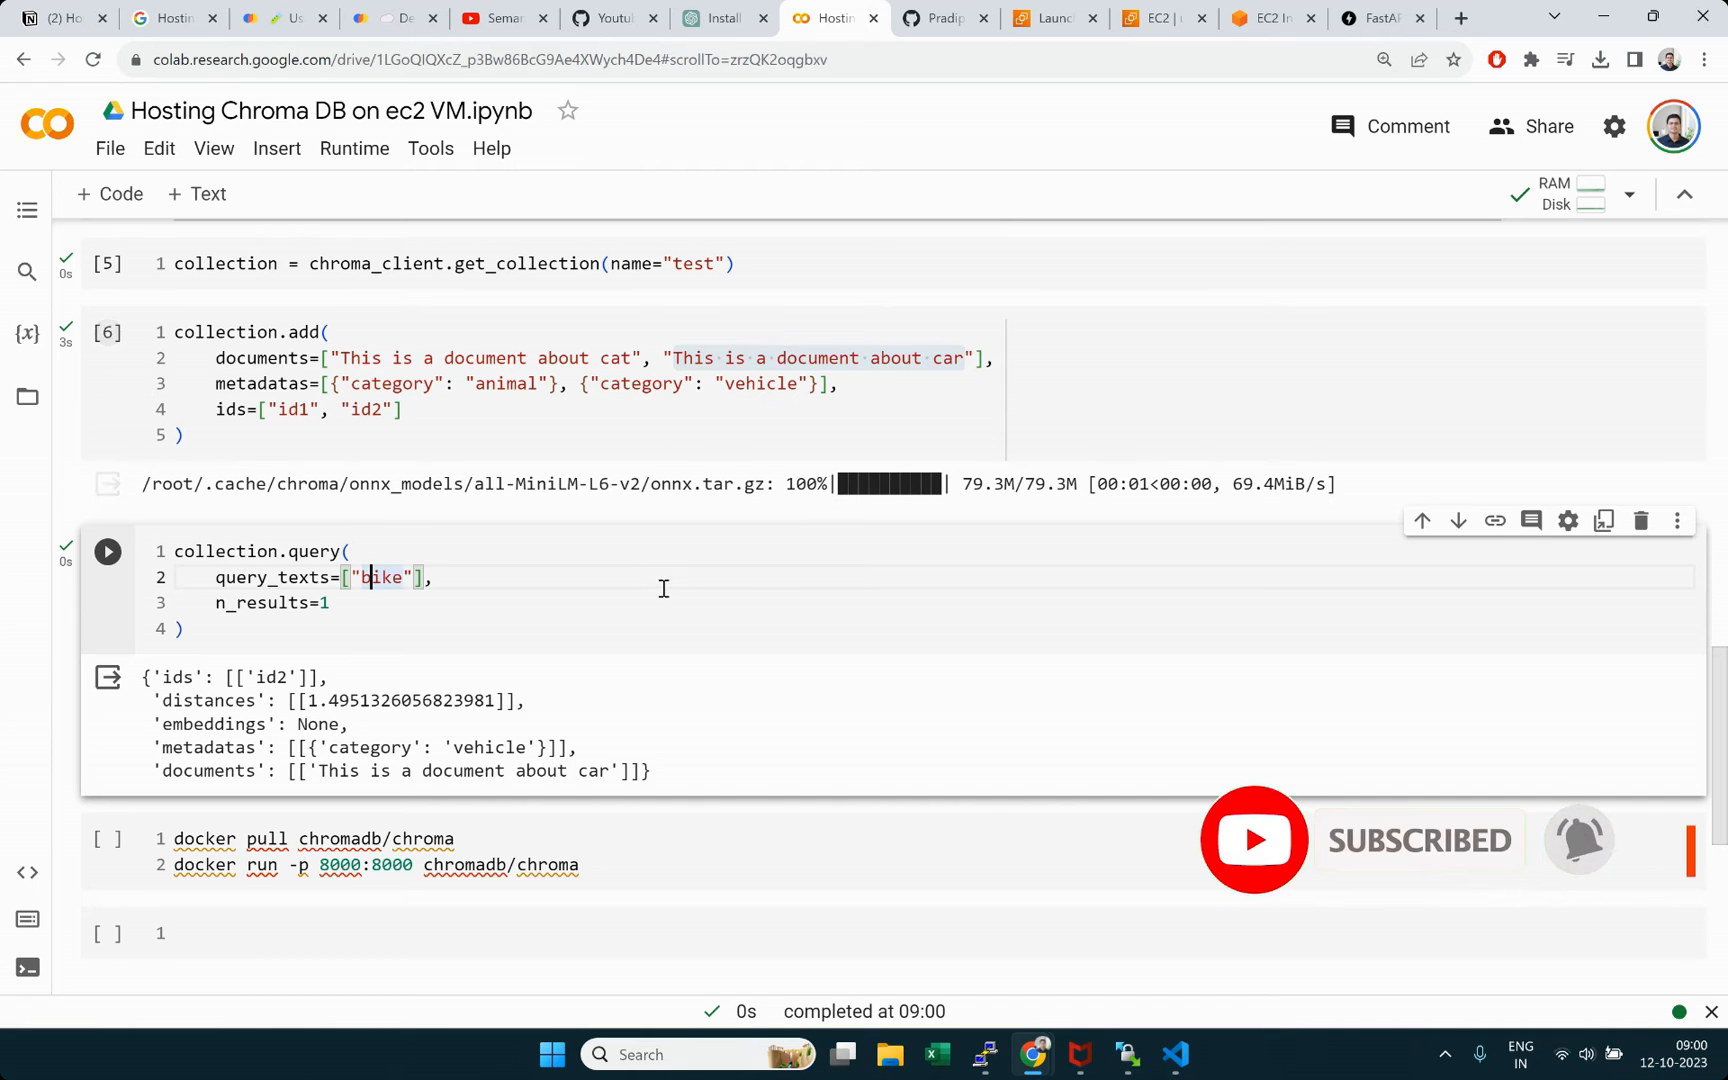
scroll(675, 605, "up", 4)
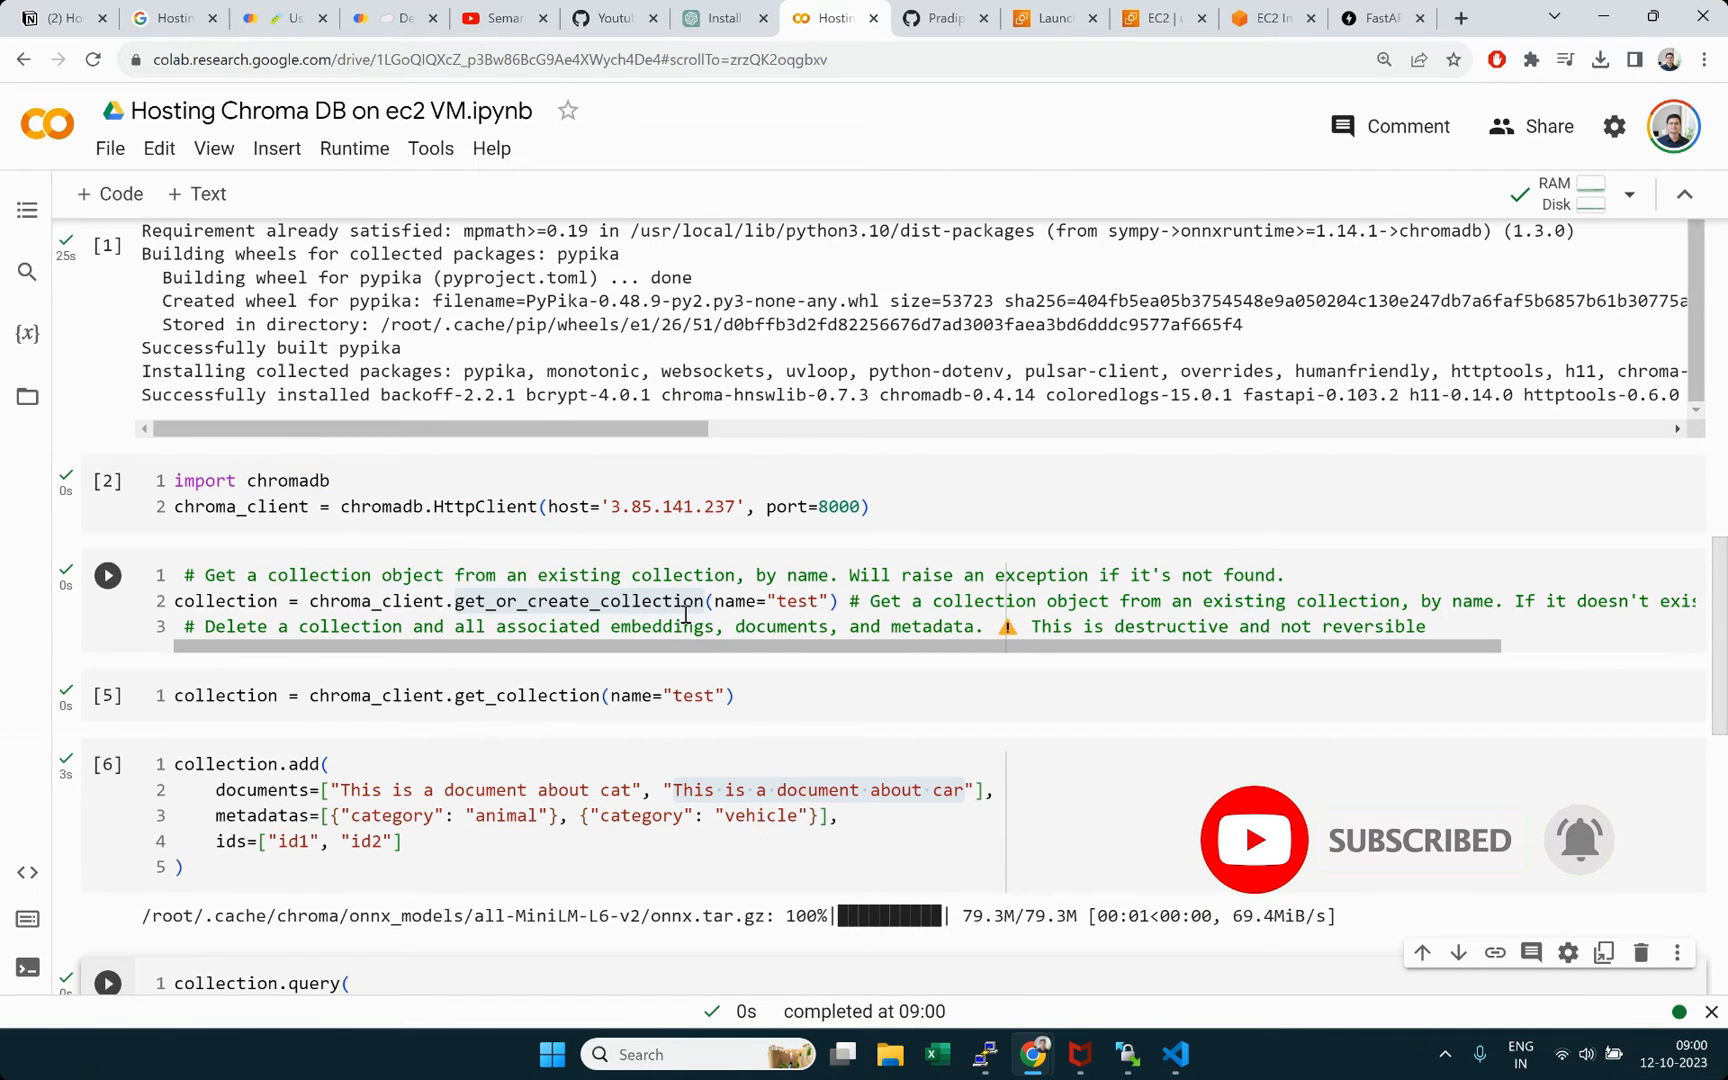
scroll(683, 610, "down", 2)
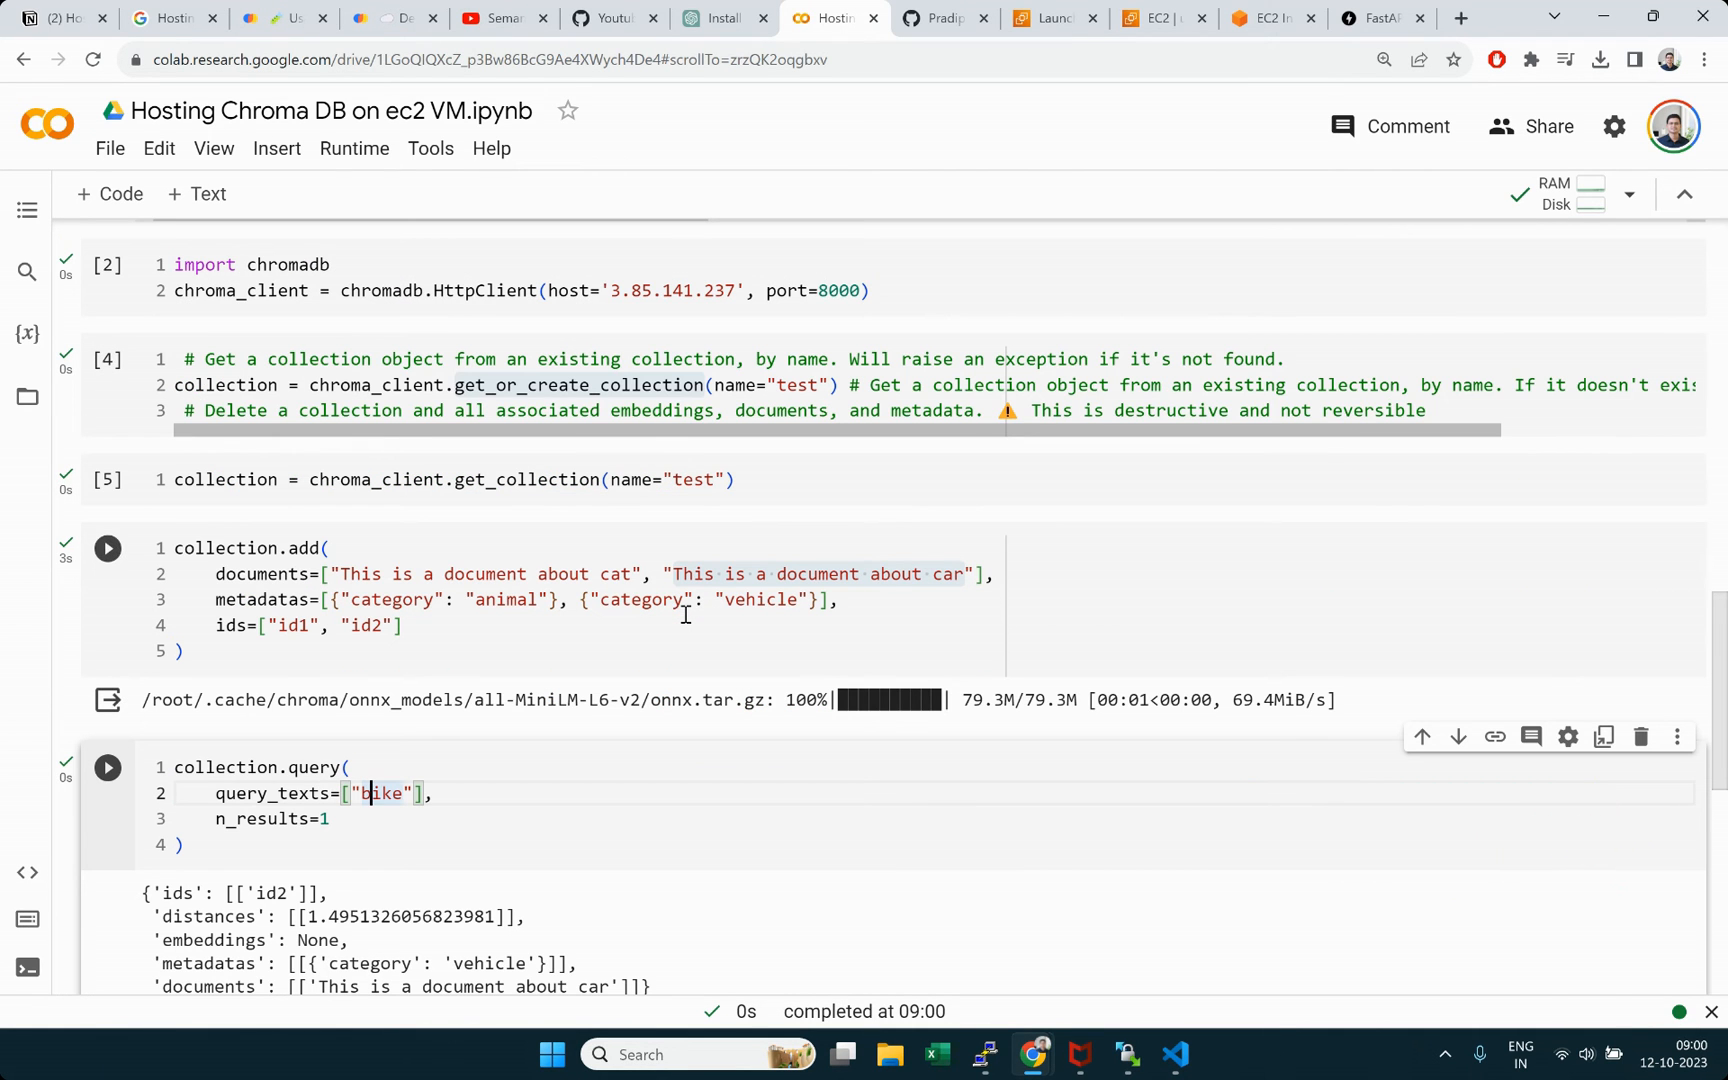
Step: Try connecting the Chroma HttpClient to host 3.85.141.23 and fetching the test collection, and interrupt the running cell
scroll(670, 470, "up", 1)
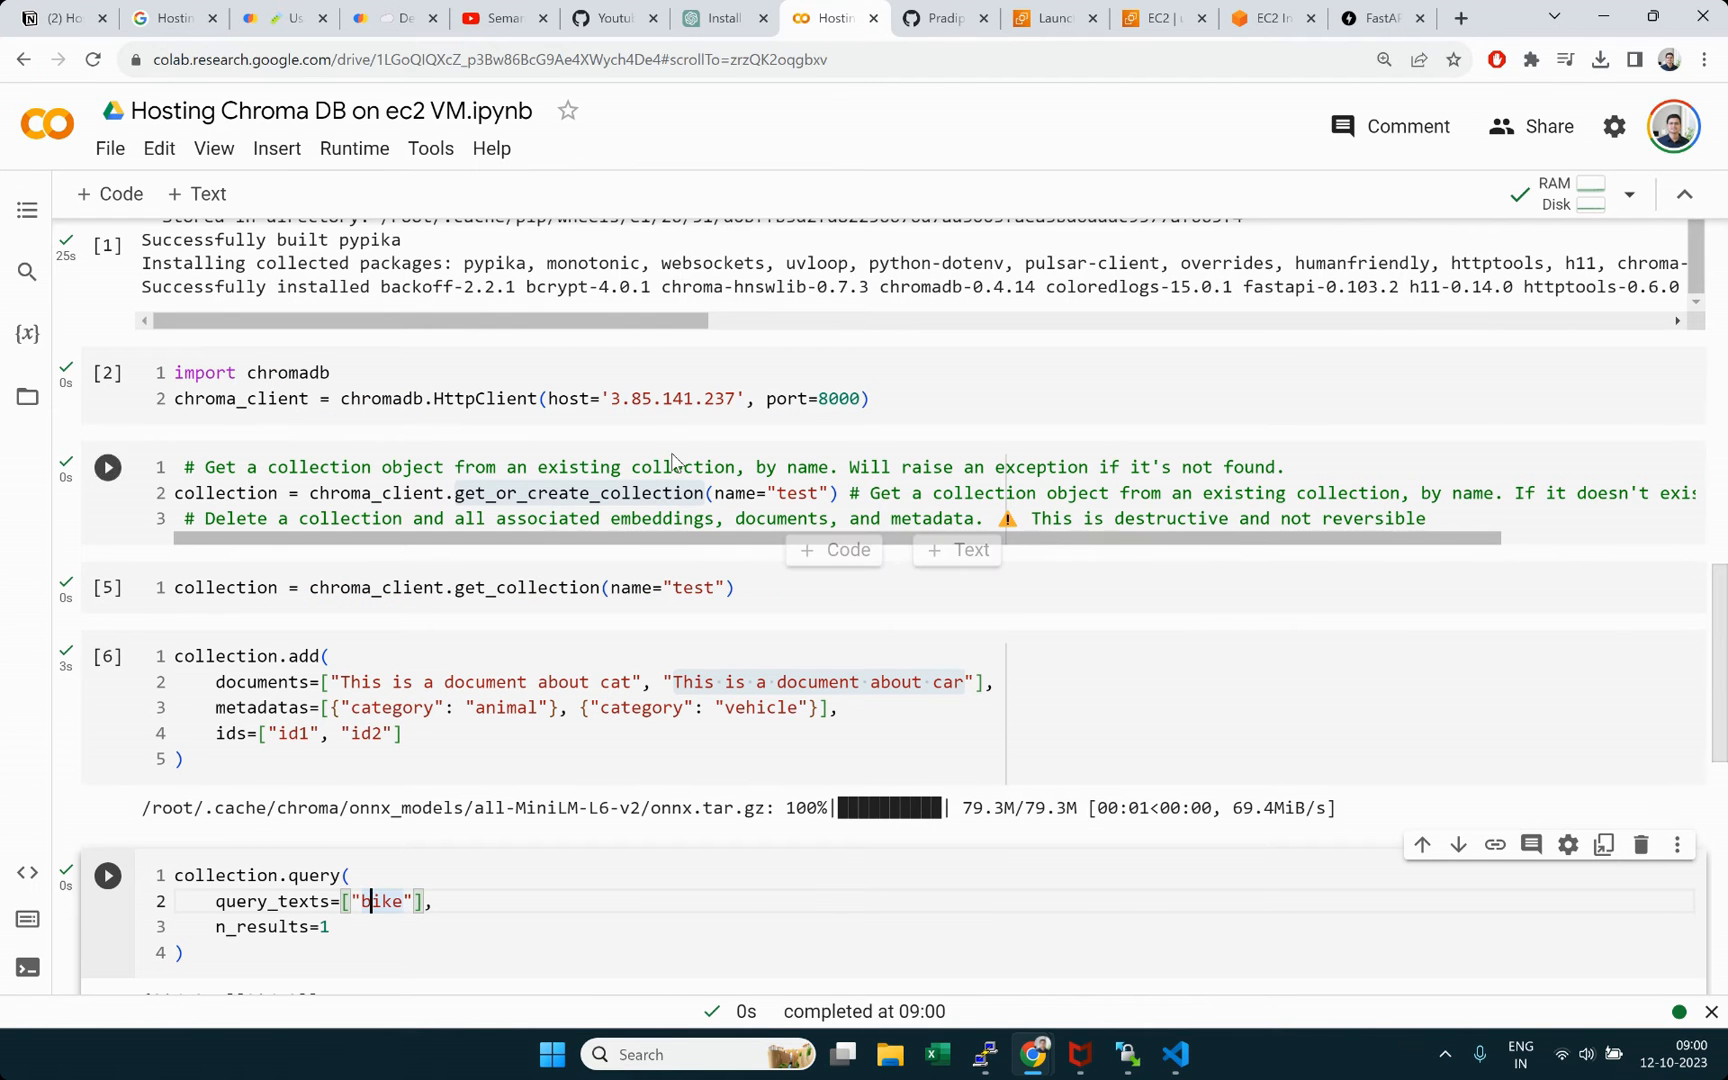
left_click(737, 399)
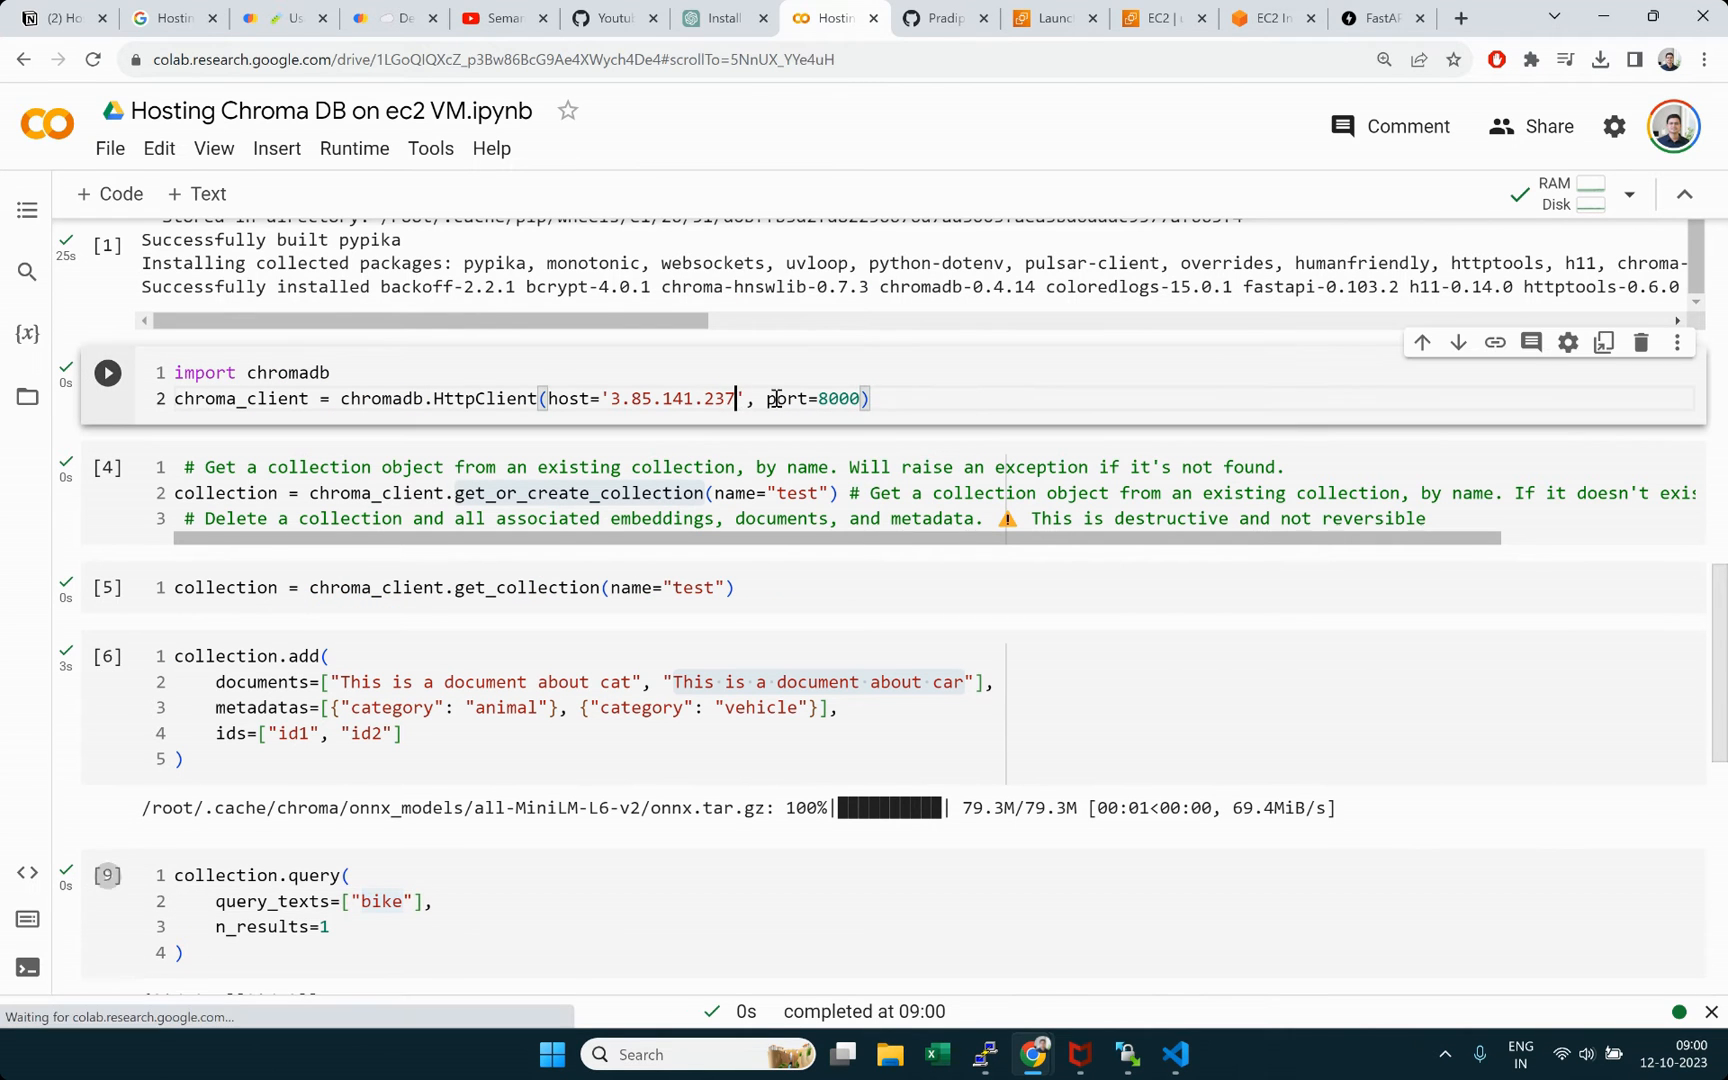
key("BackSpace")
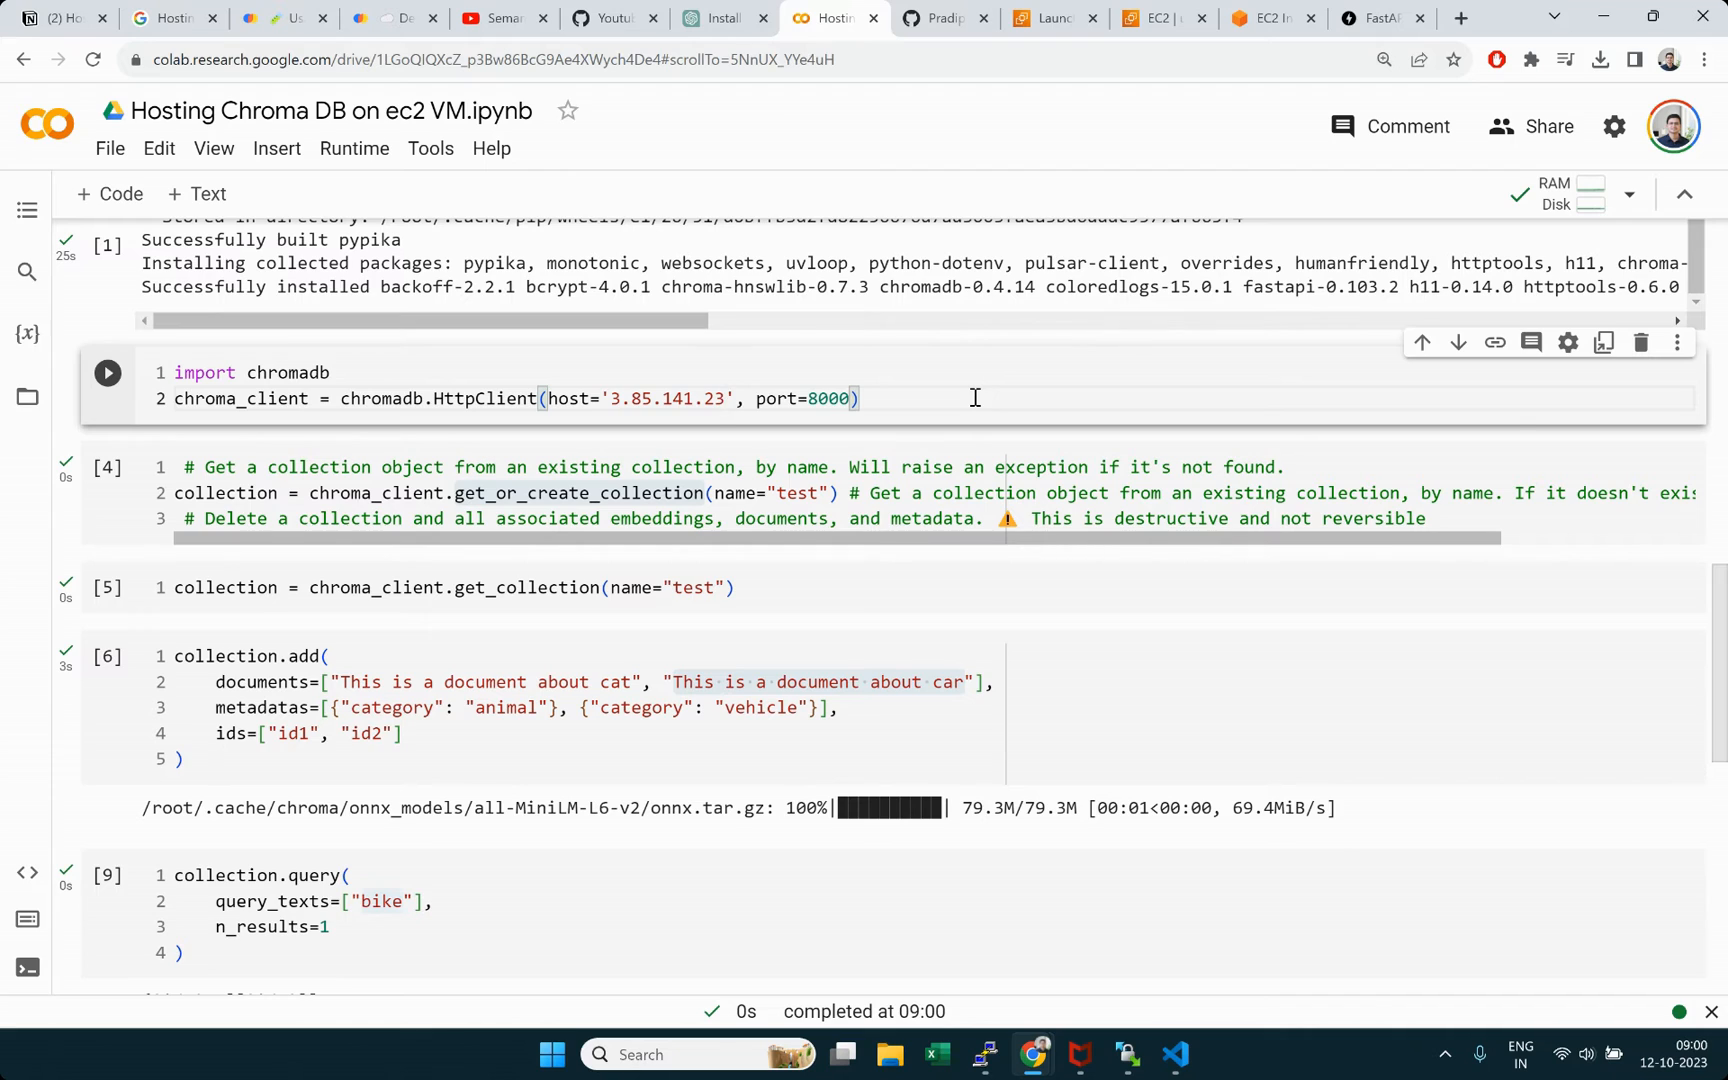
key("shift+Return")
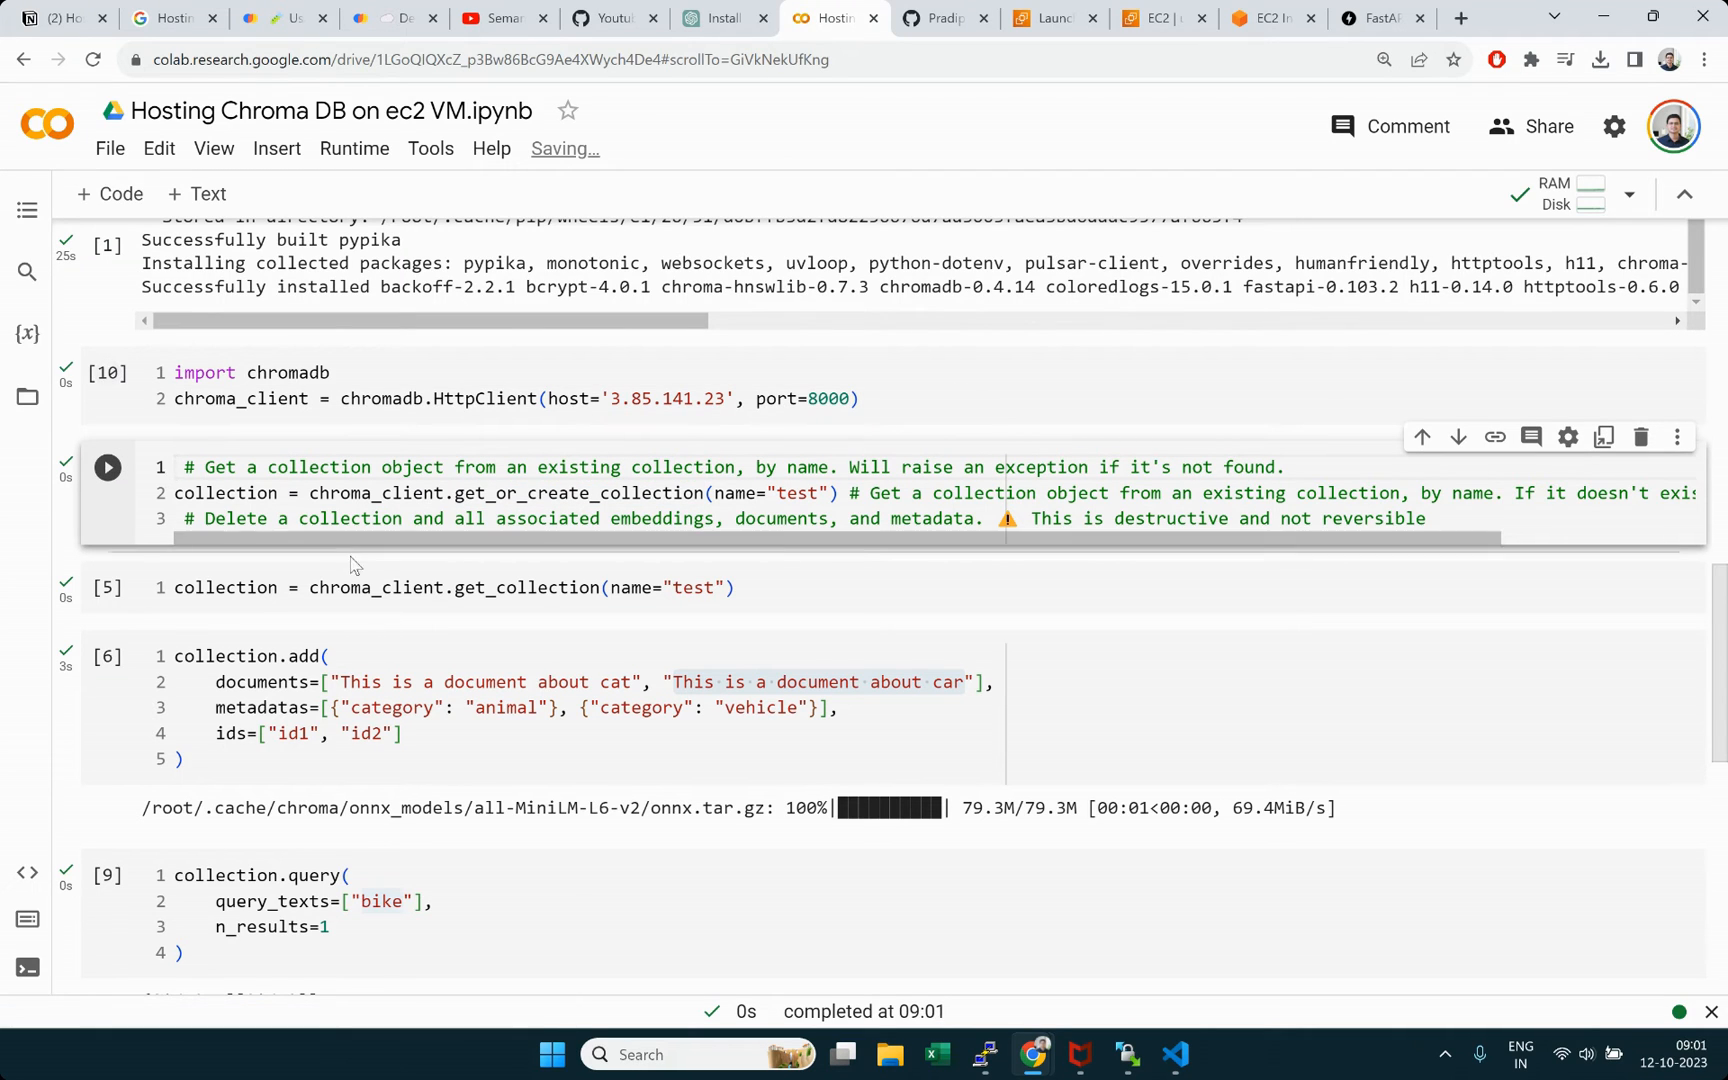
key("shift+Return")
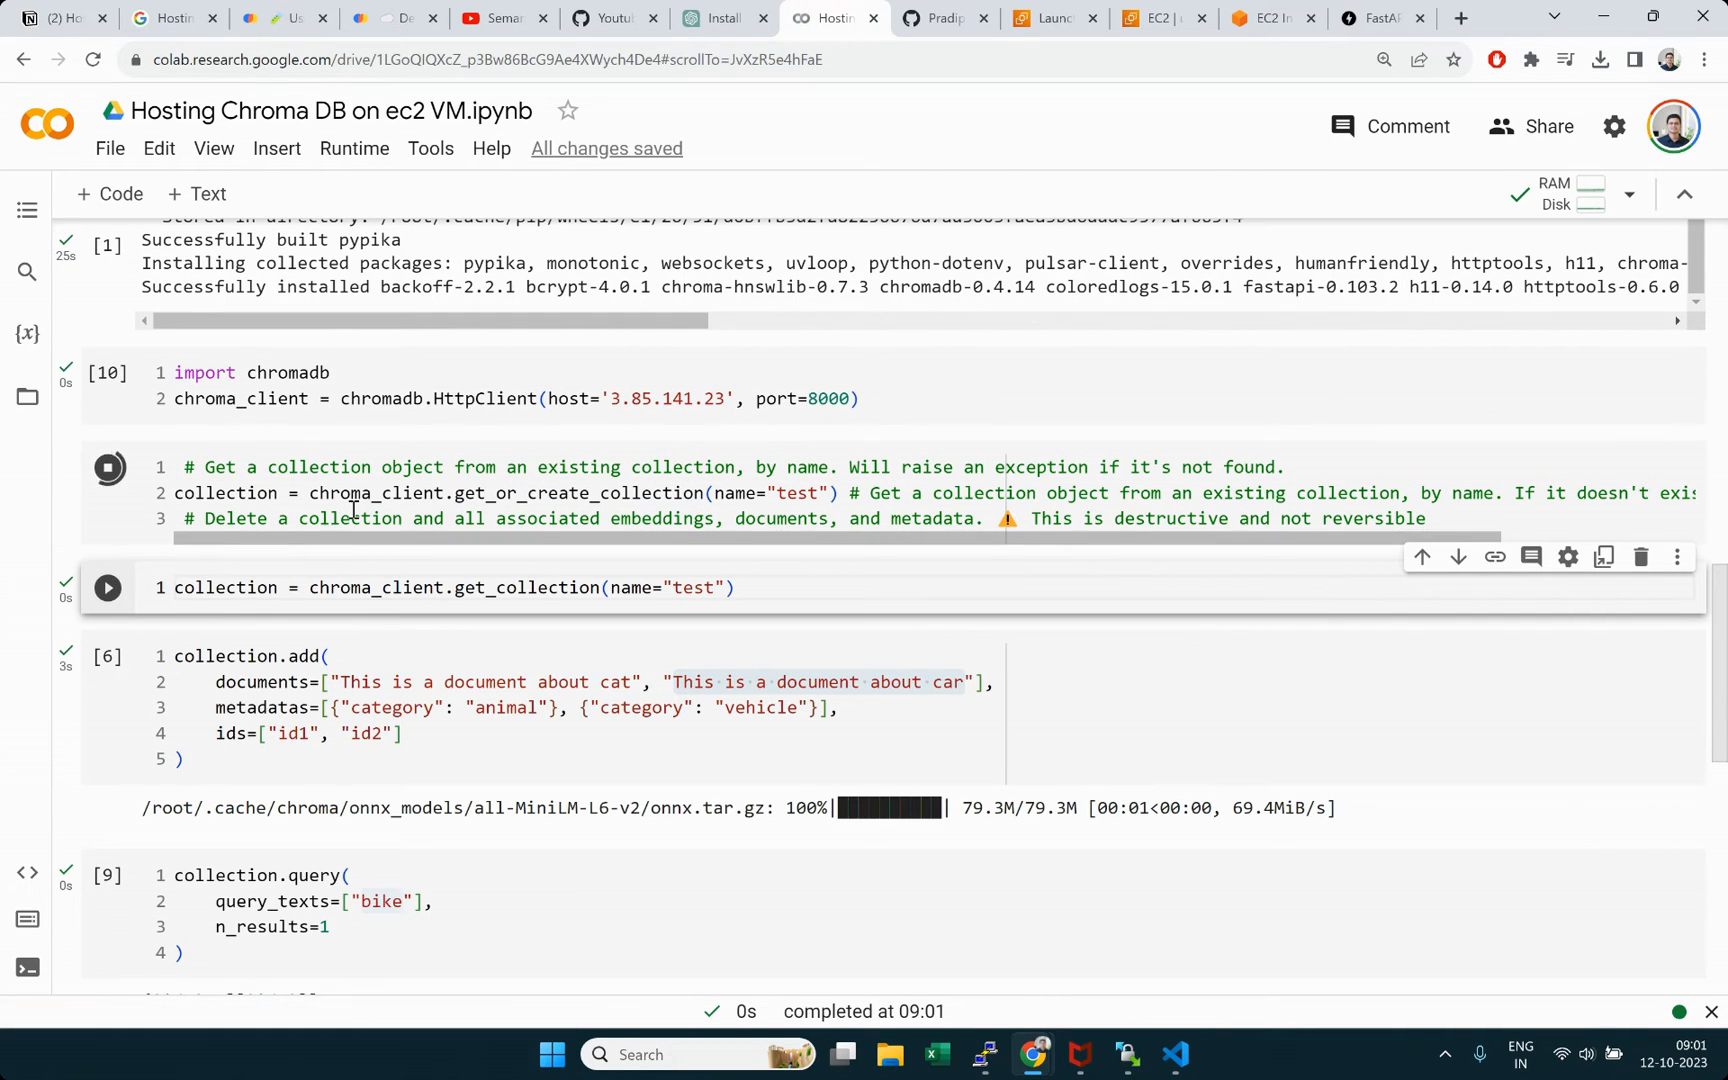
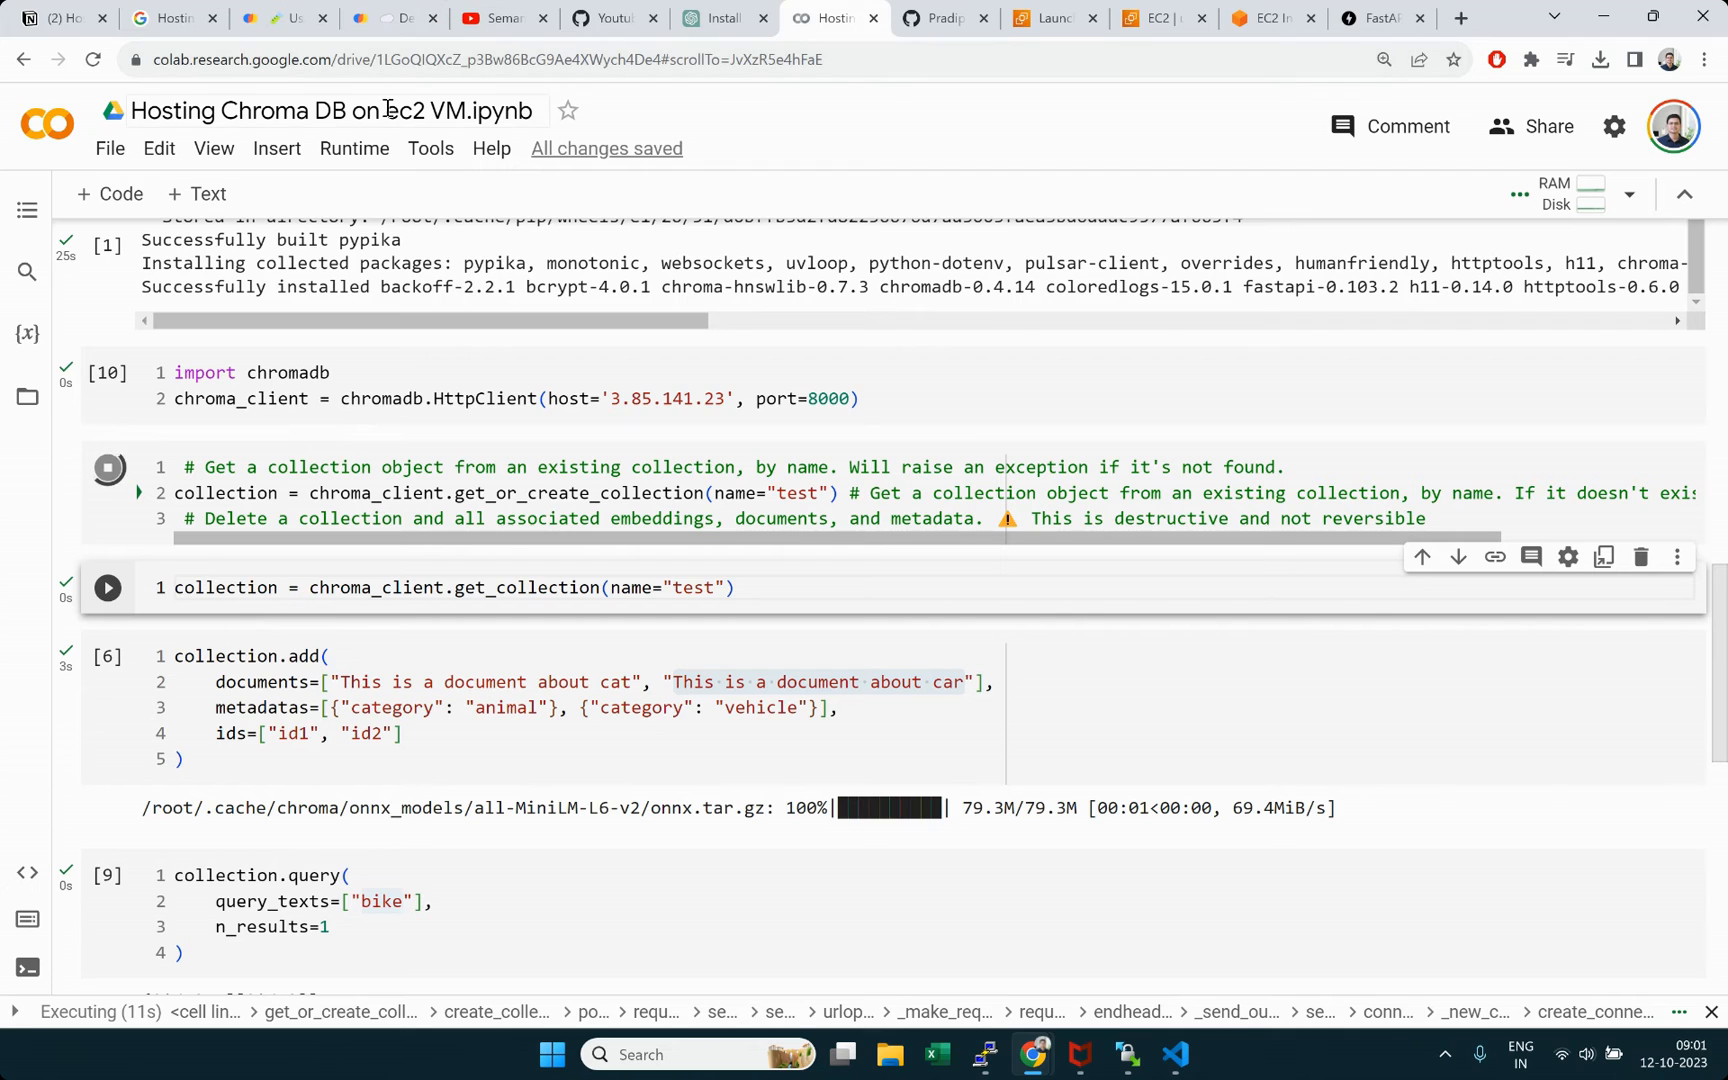
left_click(106, 467)
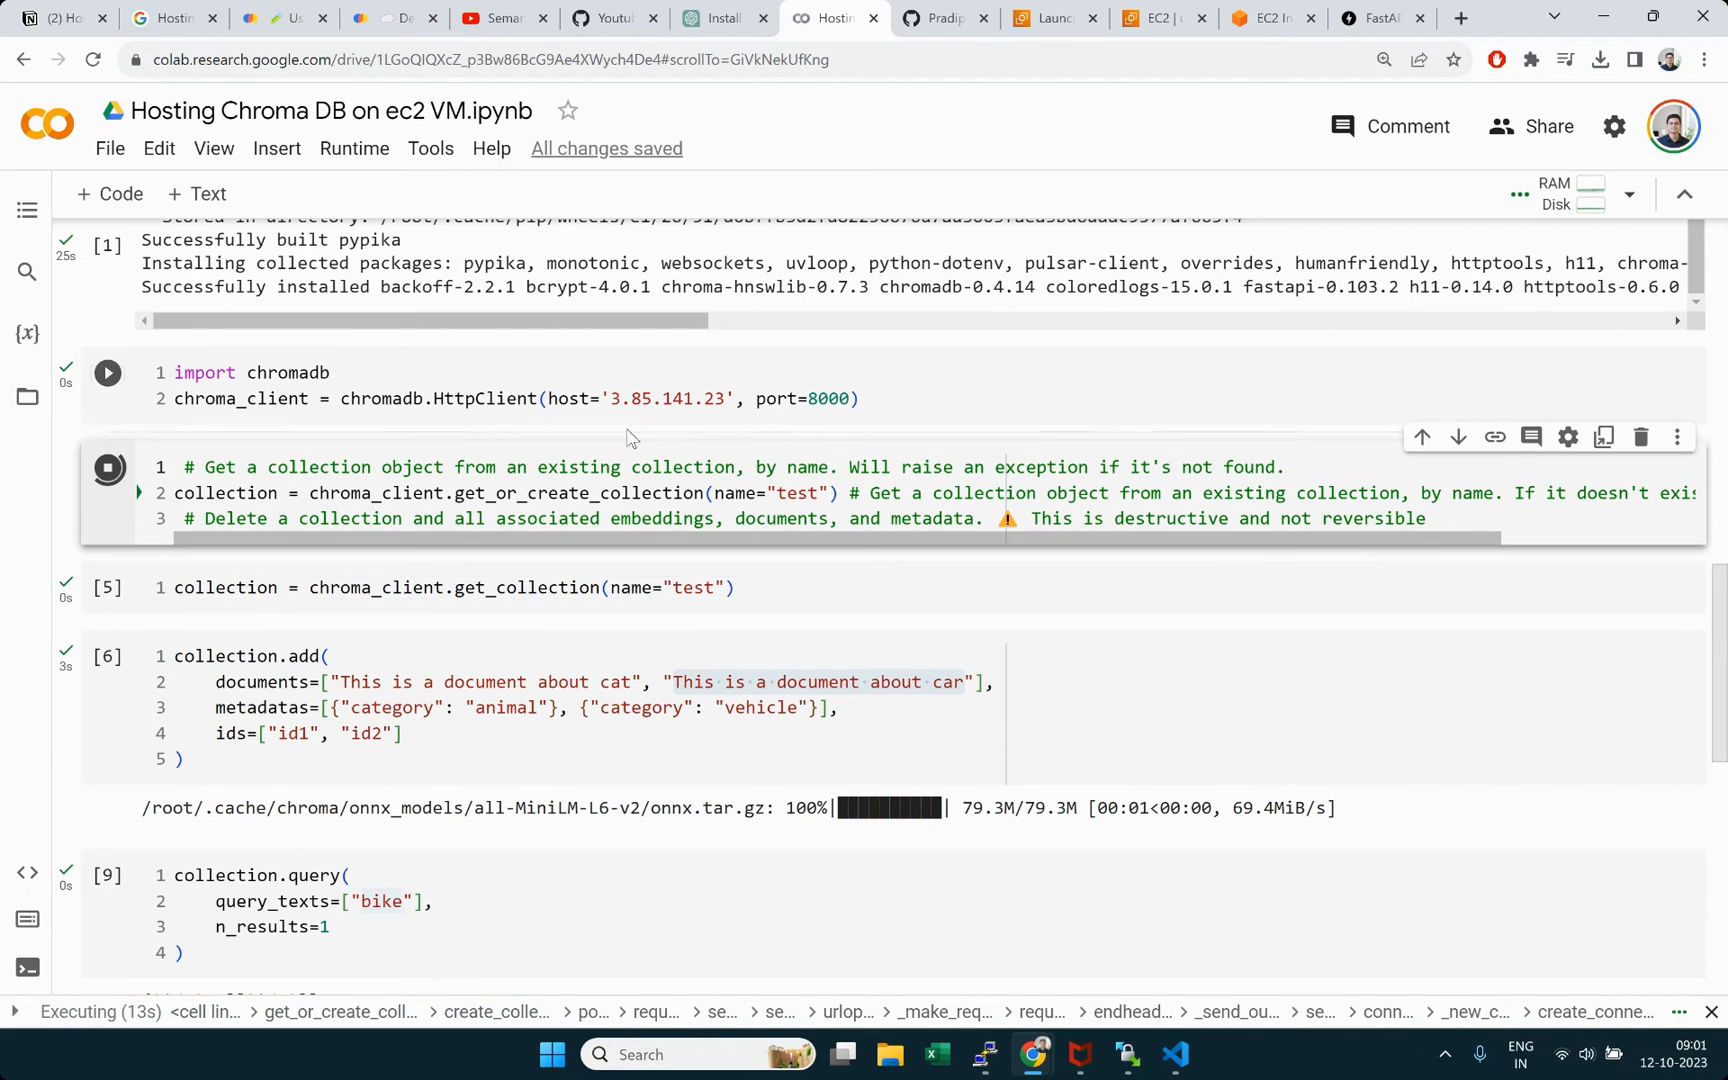
Step: Set the HttpClient host back to 3.85.141.237 and rerun the client and get_or_create_collection cells
left_click(868, 386)
type("7")
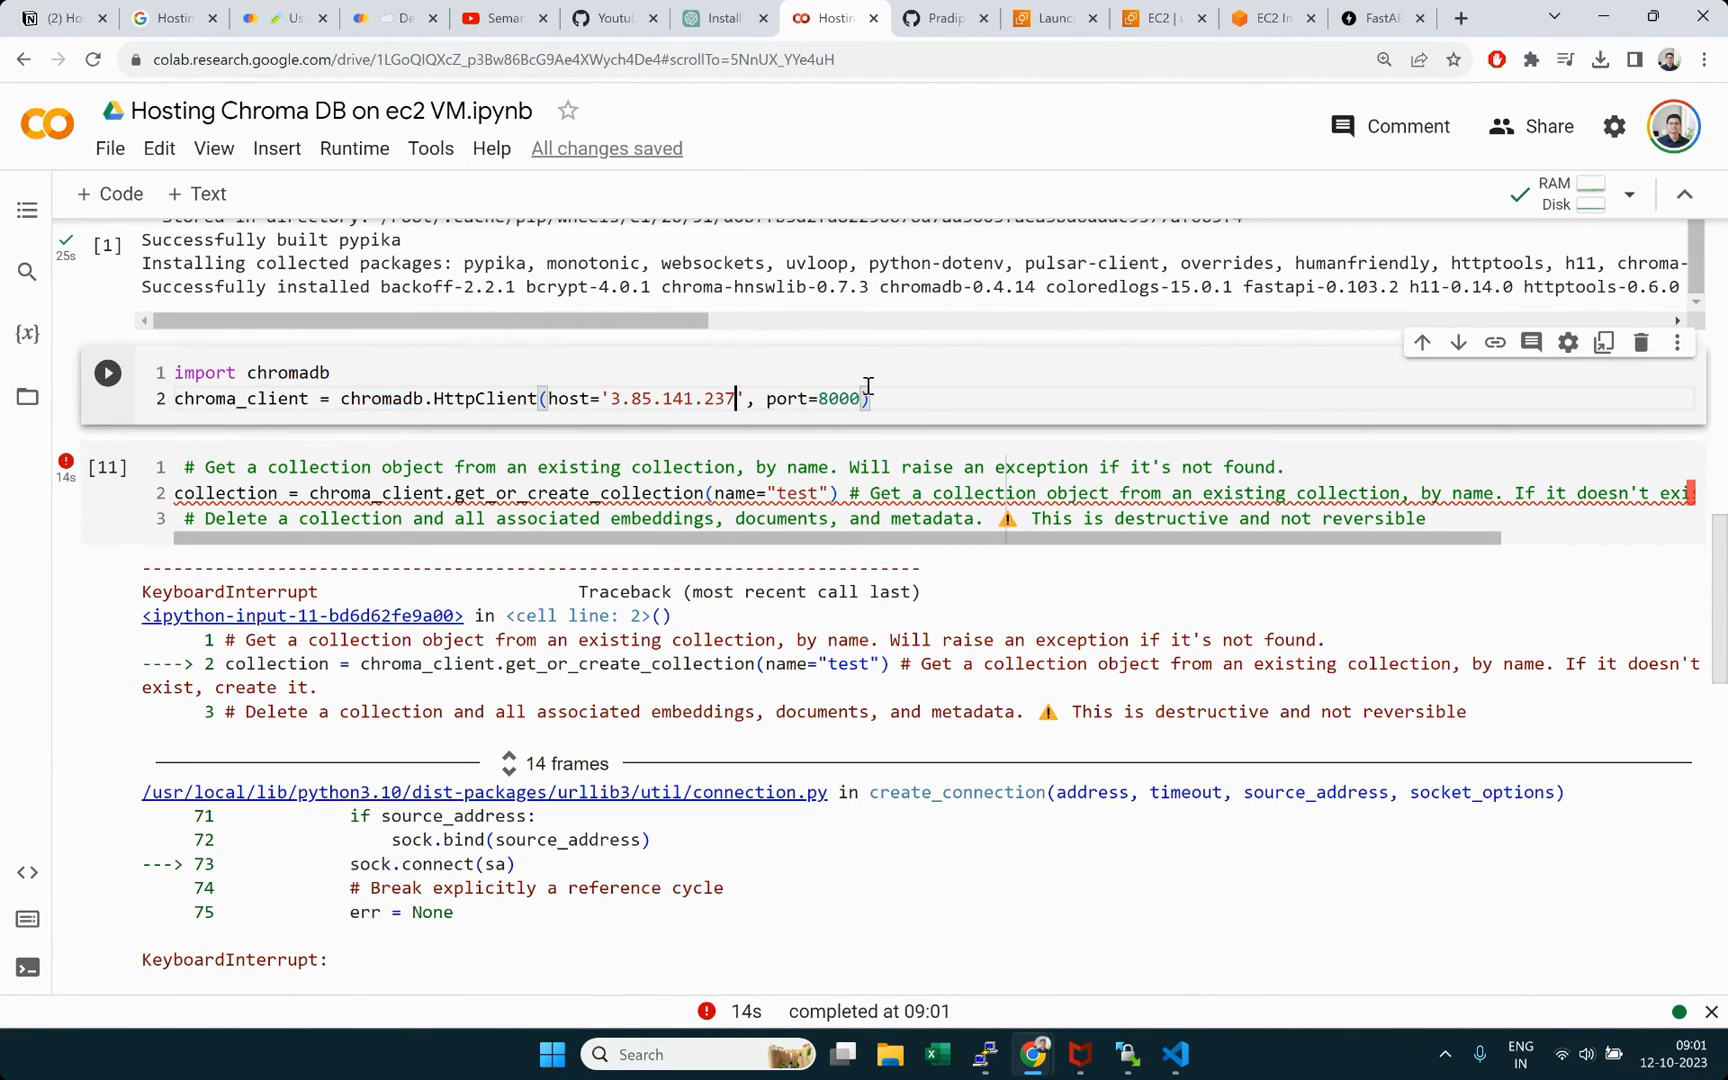
key("shift+Return")
key("shift+Return")
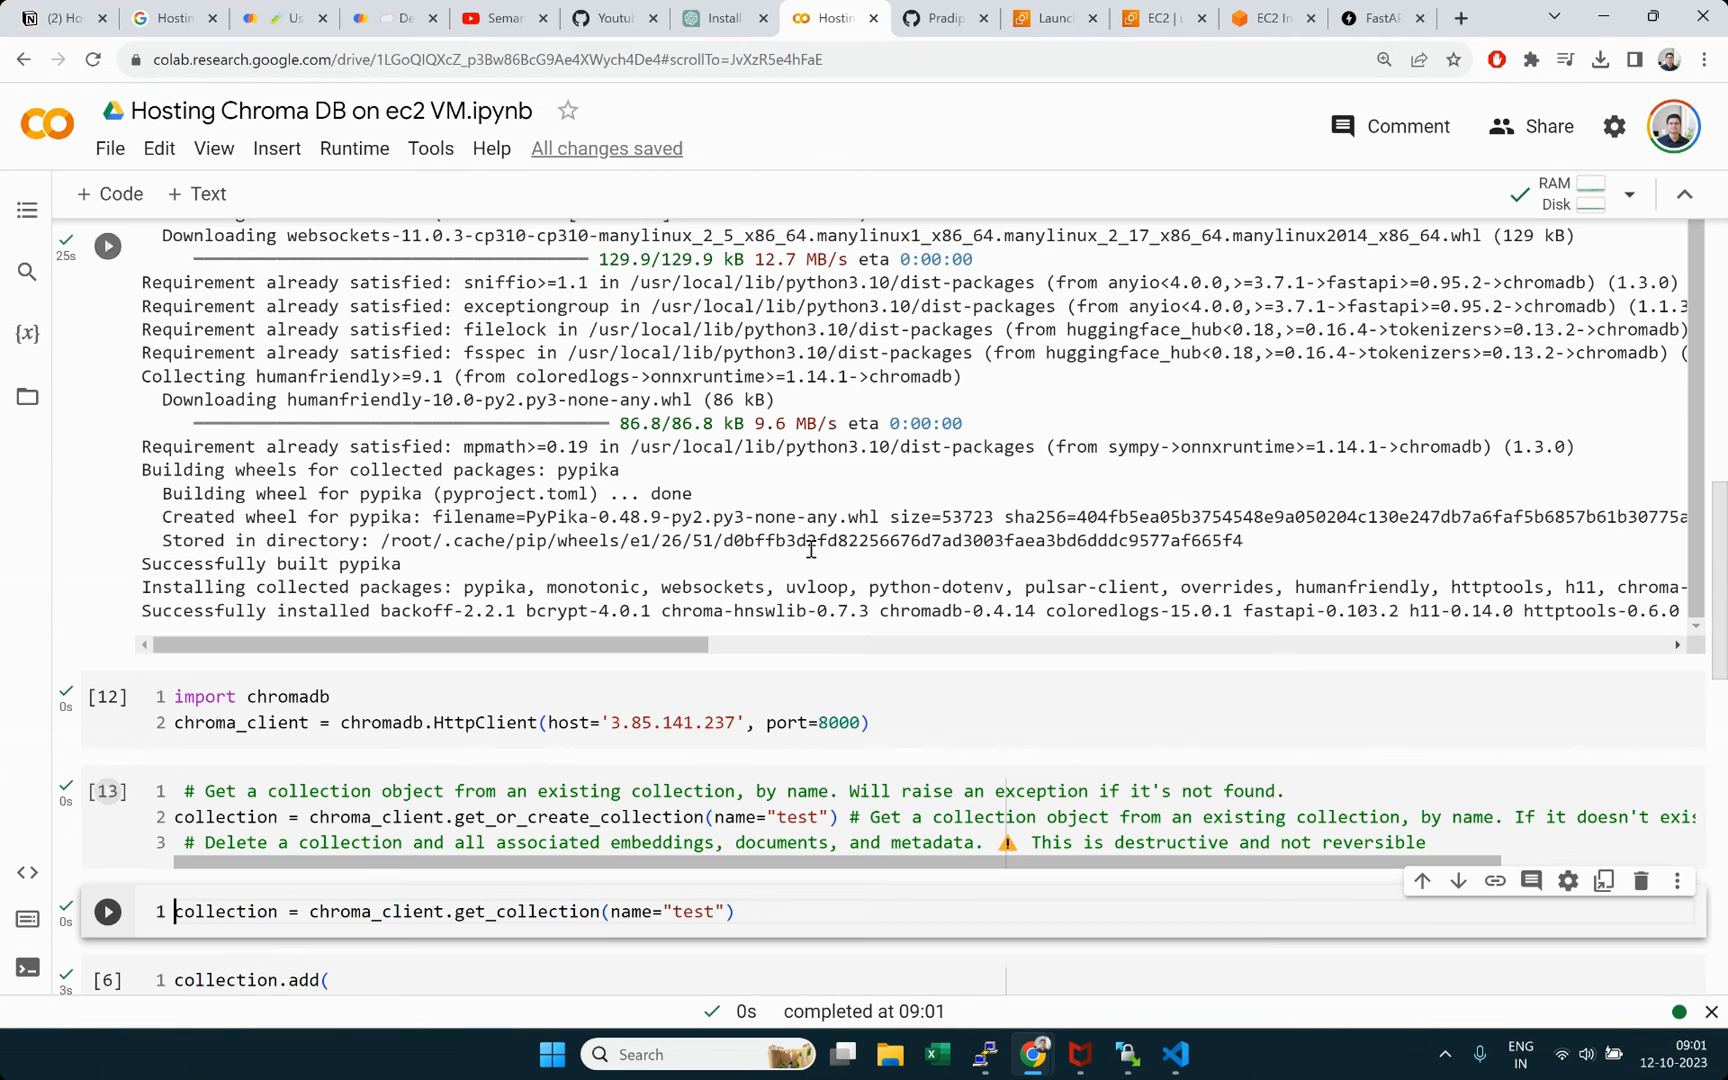
scroll(810, 693, "down", 2)
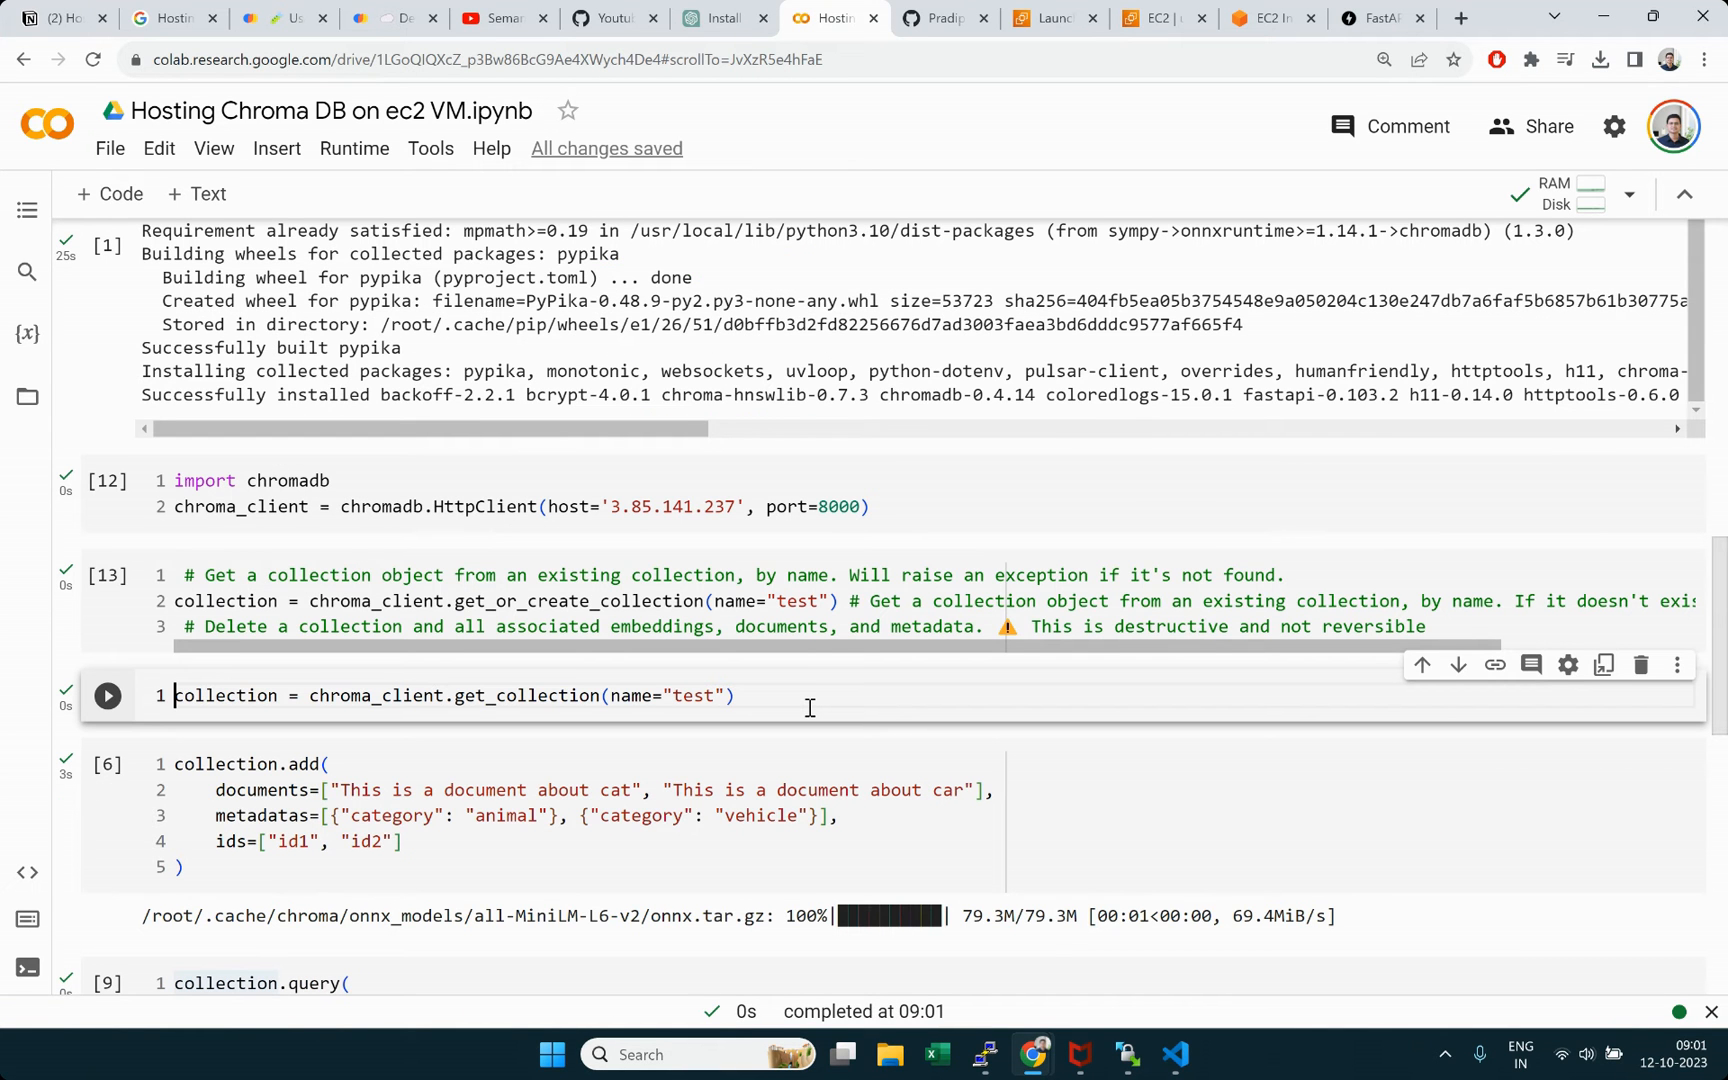
scroll(810, 707, "up", 1)
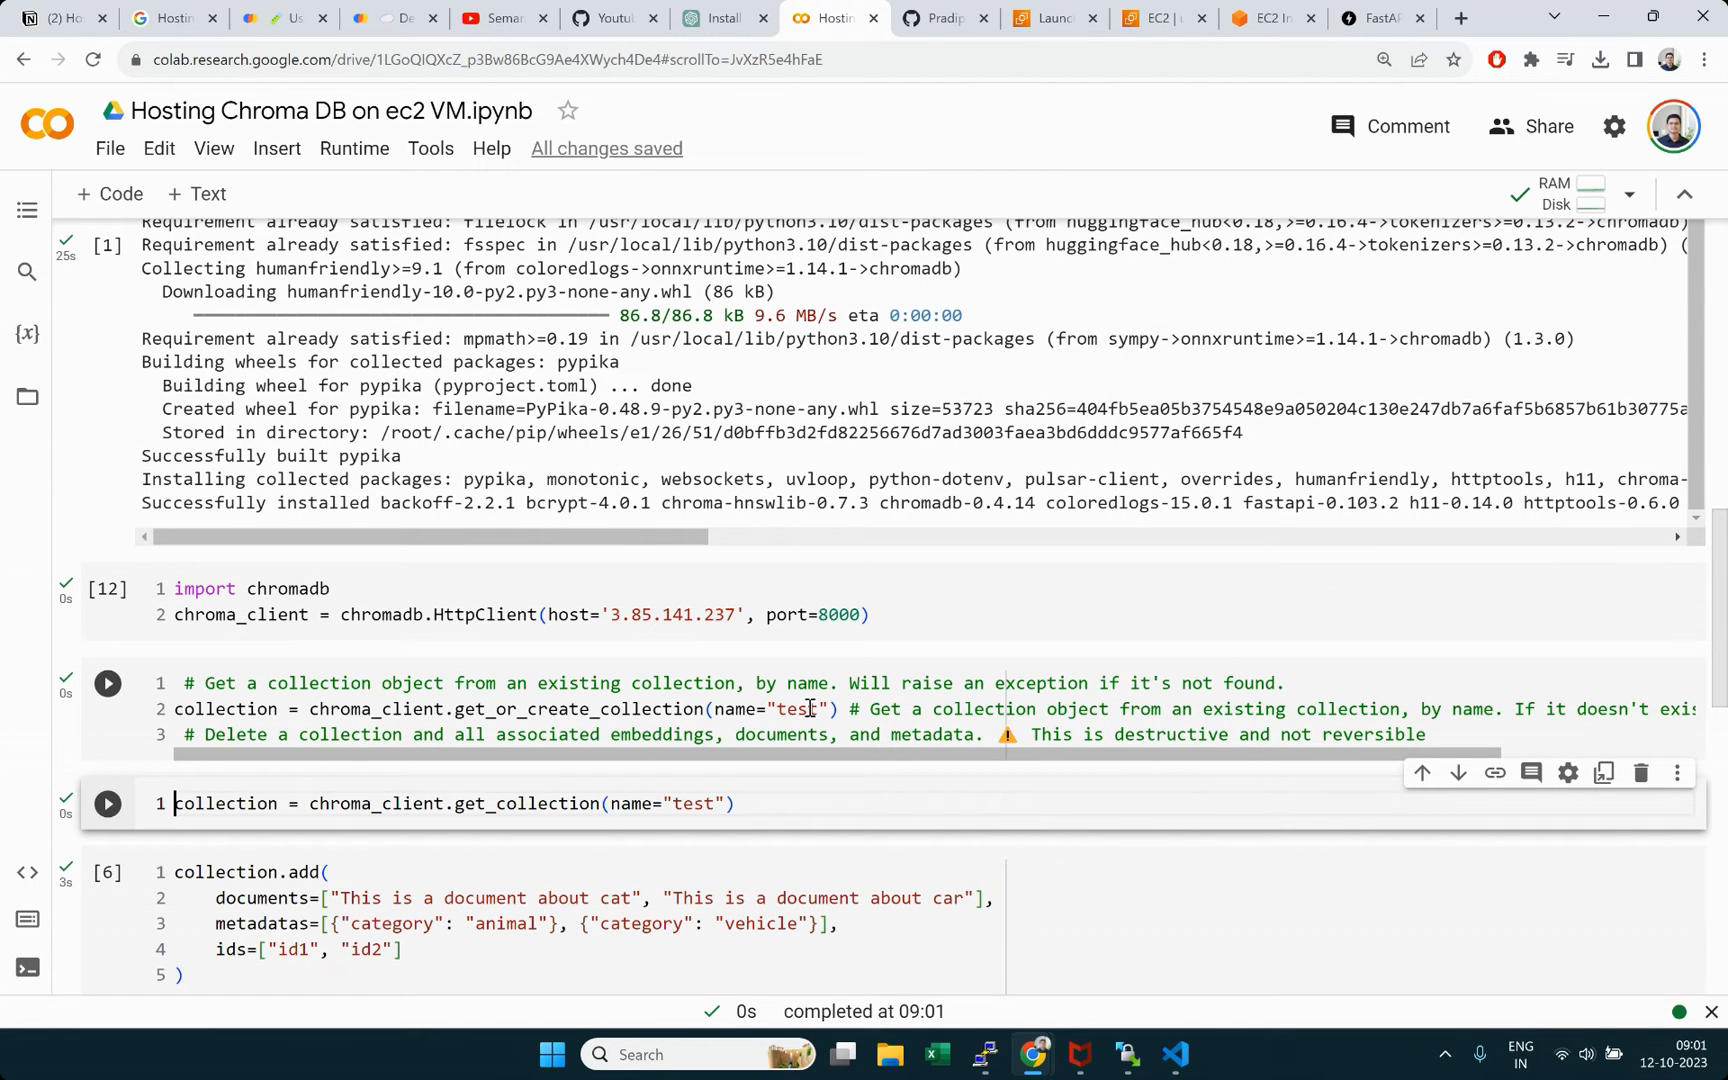
scroll(810, 708, "down", 1)
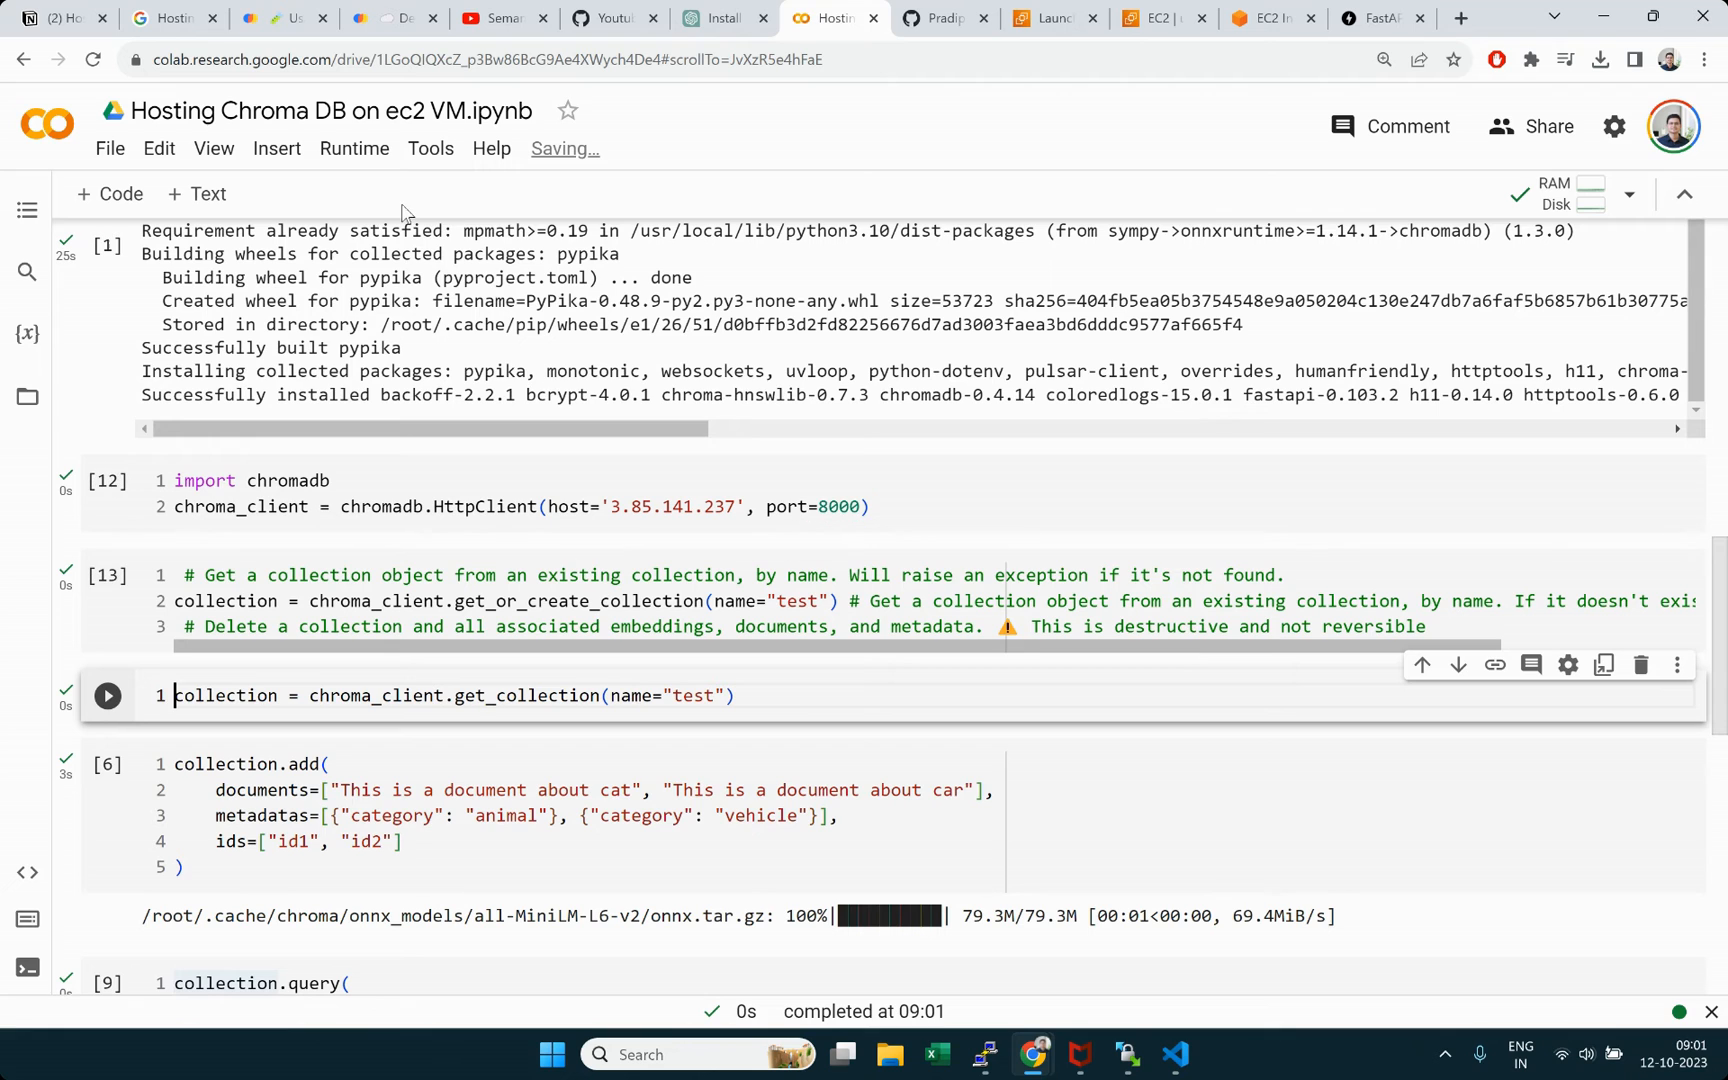
left_click(1177, 1052)
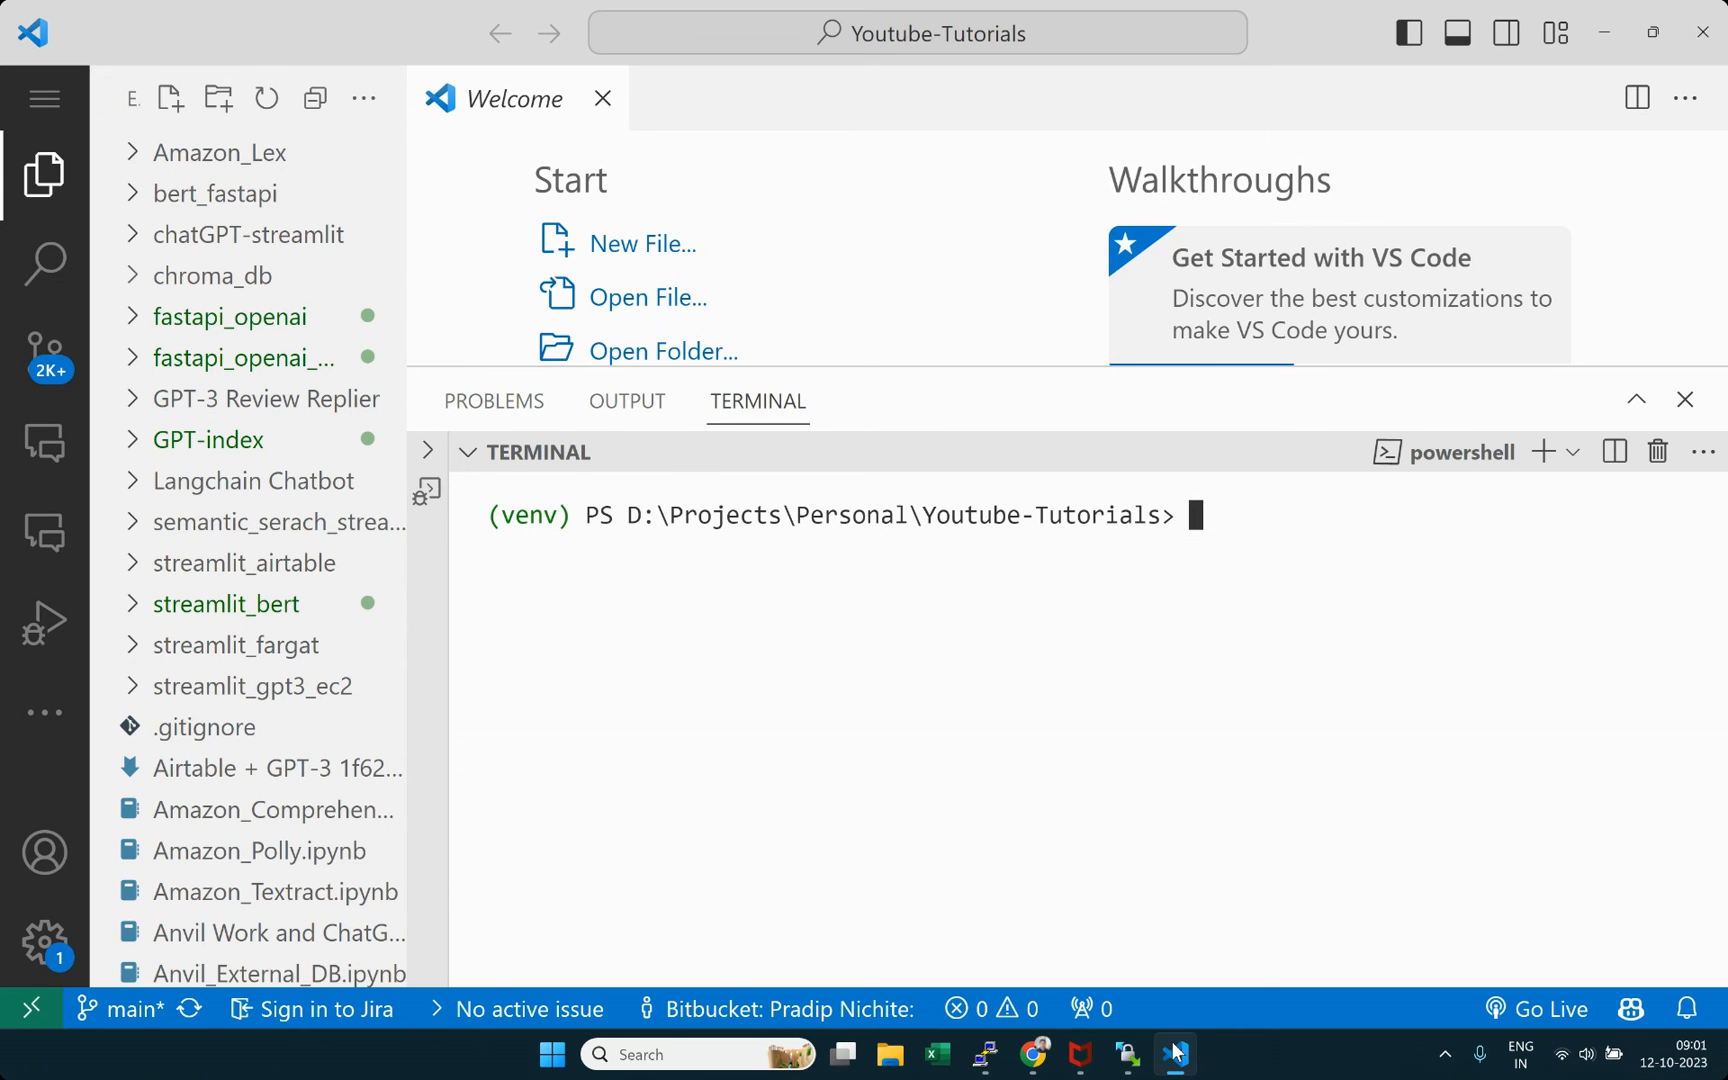
left_click(1177, 1052)
scroll(794, 631, "up", 1)
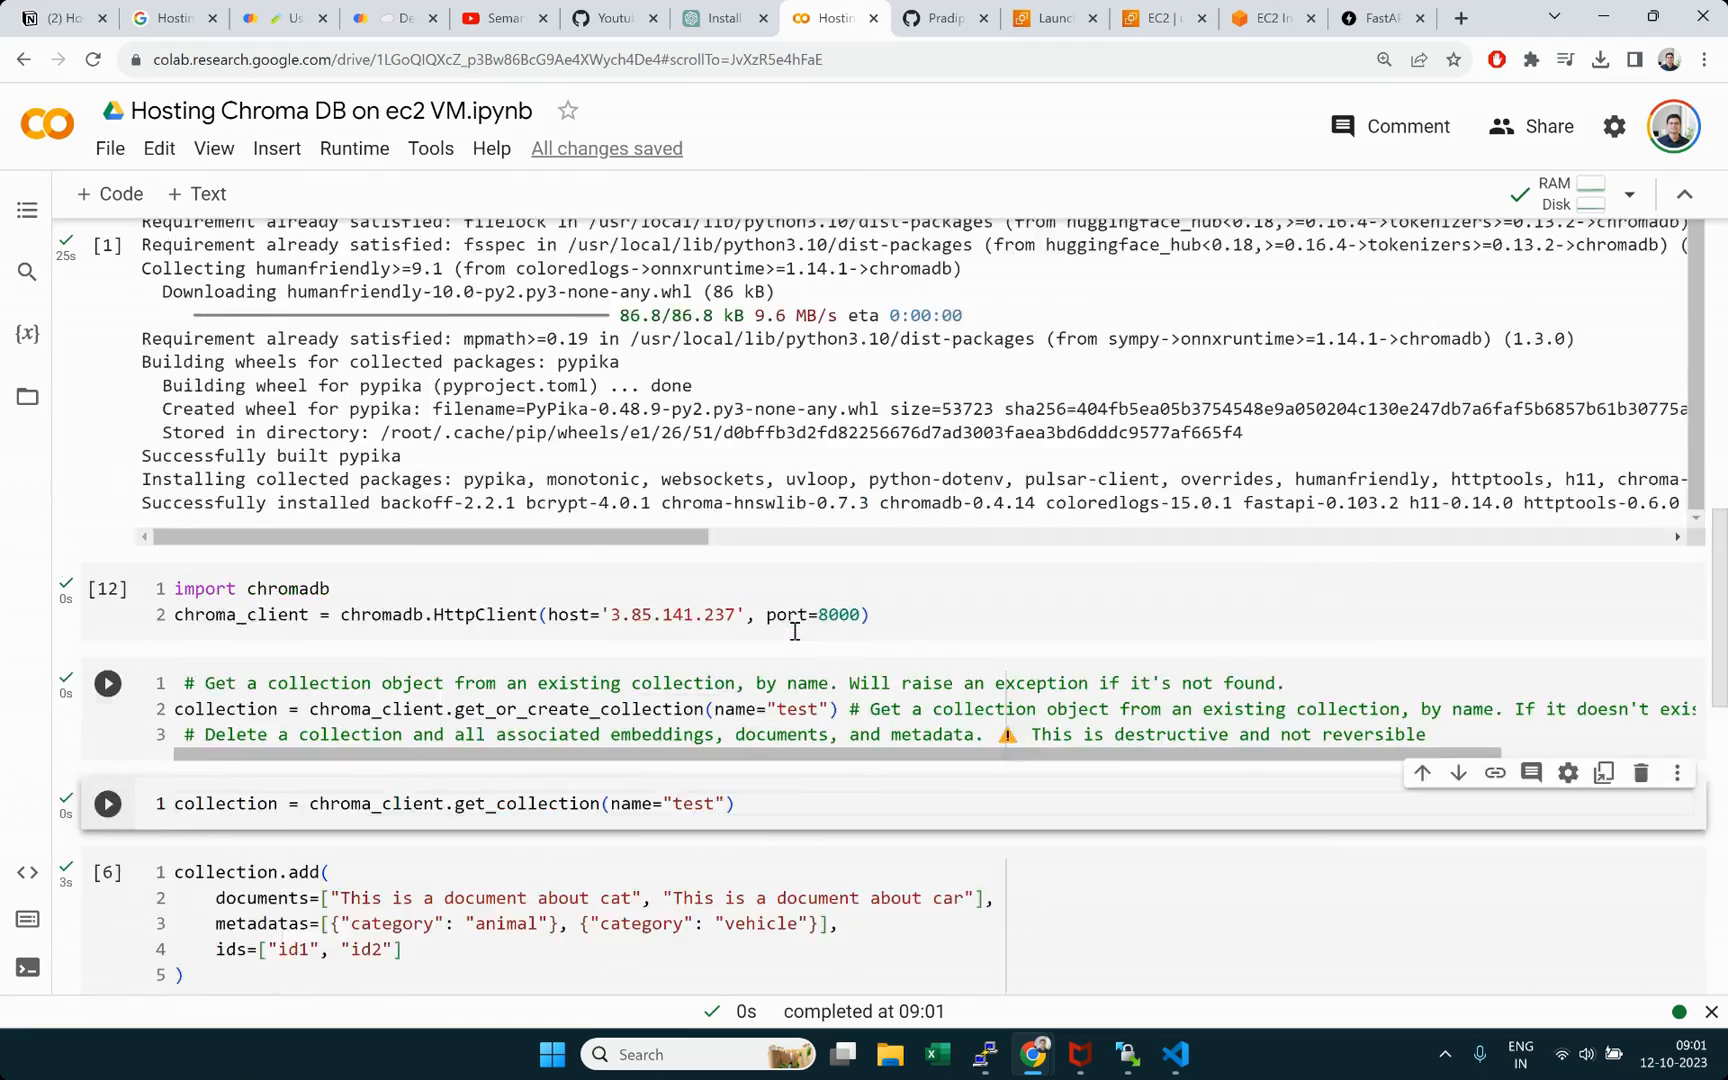
scroll(794, 631, "up", 10)
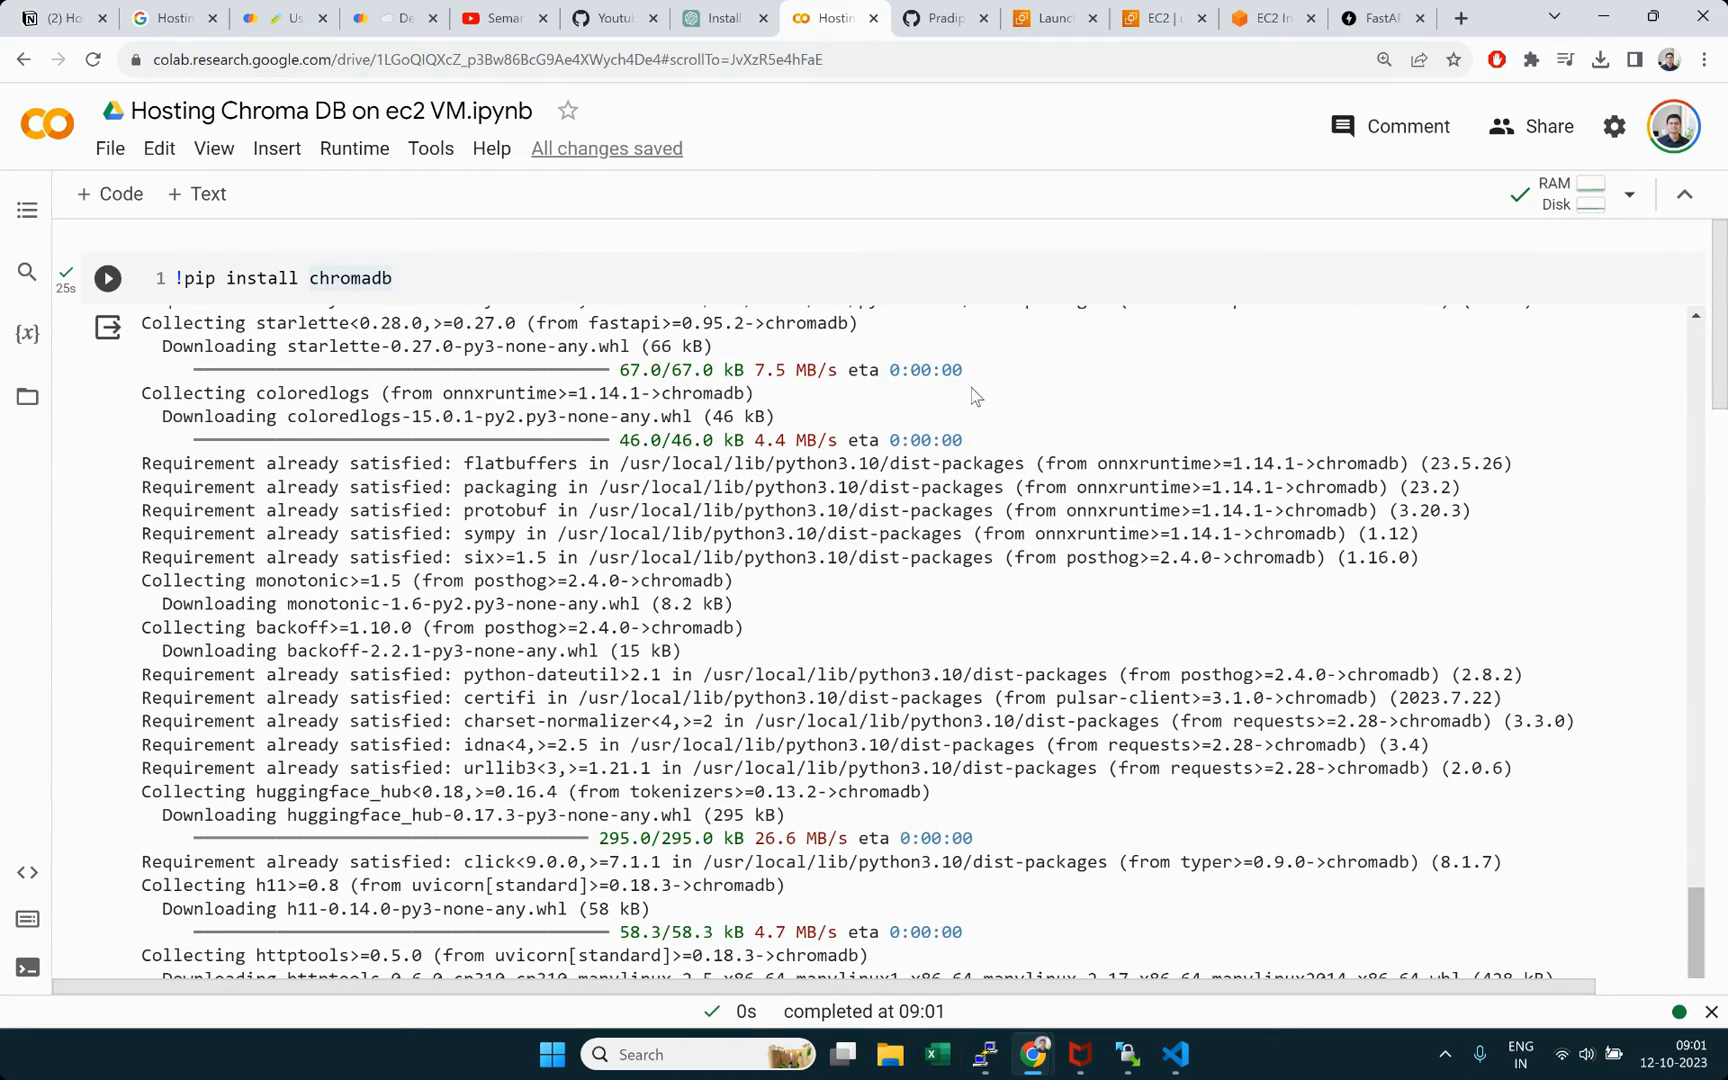
Step: Review the ChatGPT conversation on installing Docker on an EC2 Ubuntu VM, from the later instructions back to its opening prompt
left_click(720, 18)
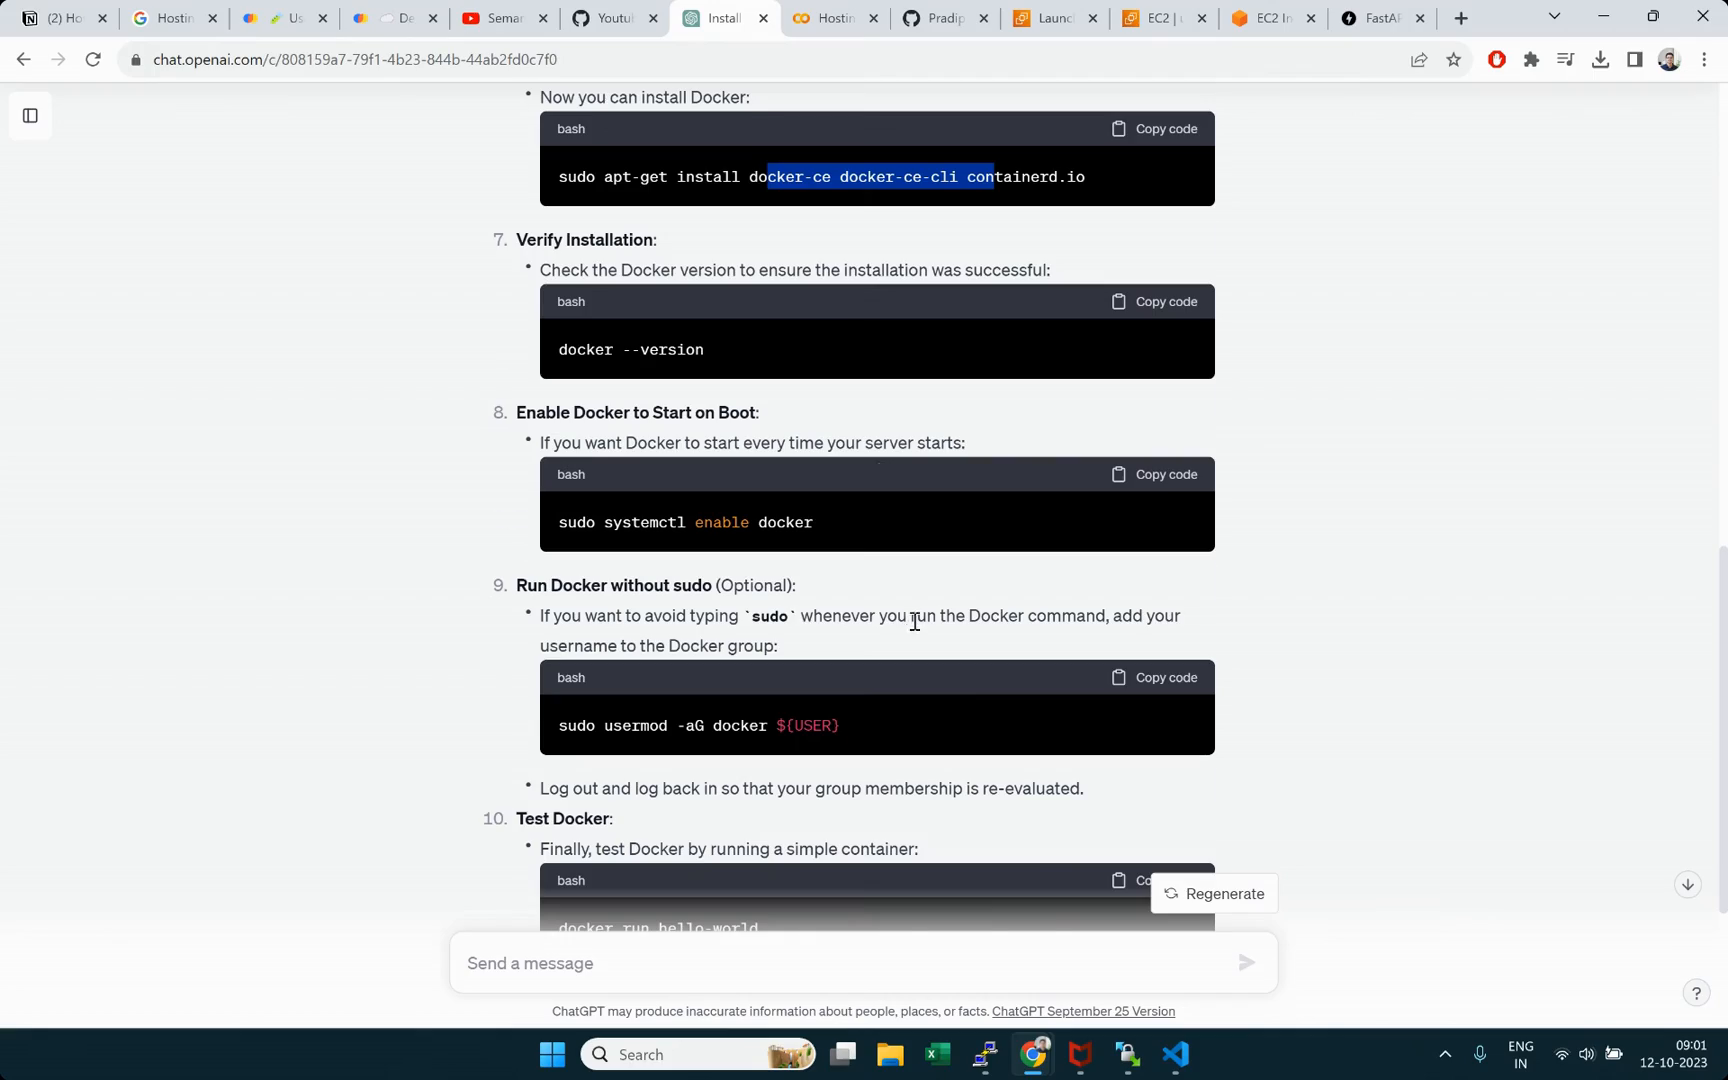
scroll(914, 621, "up", 10)
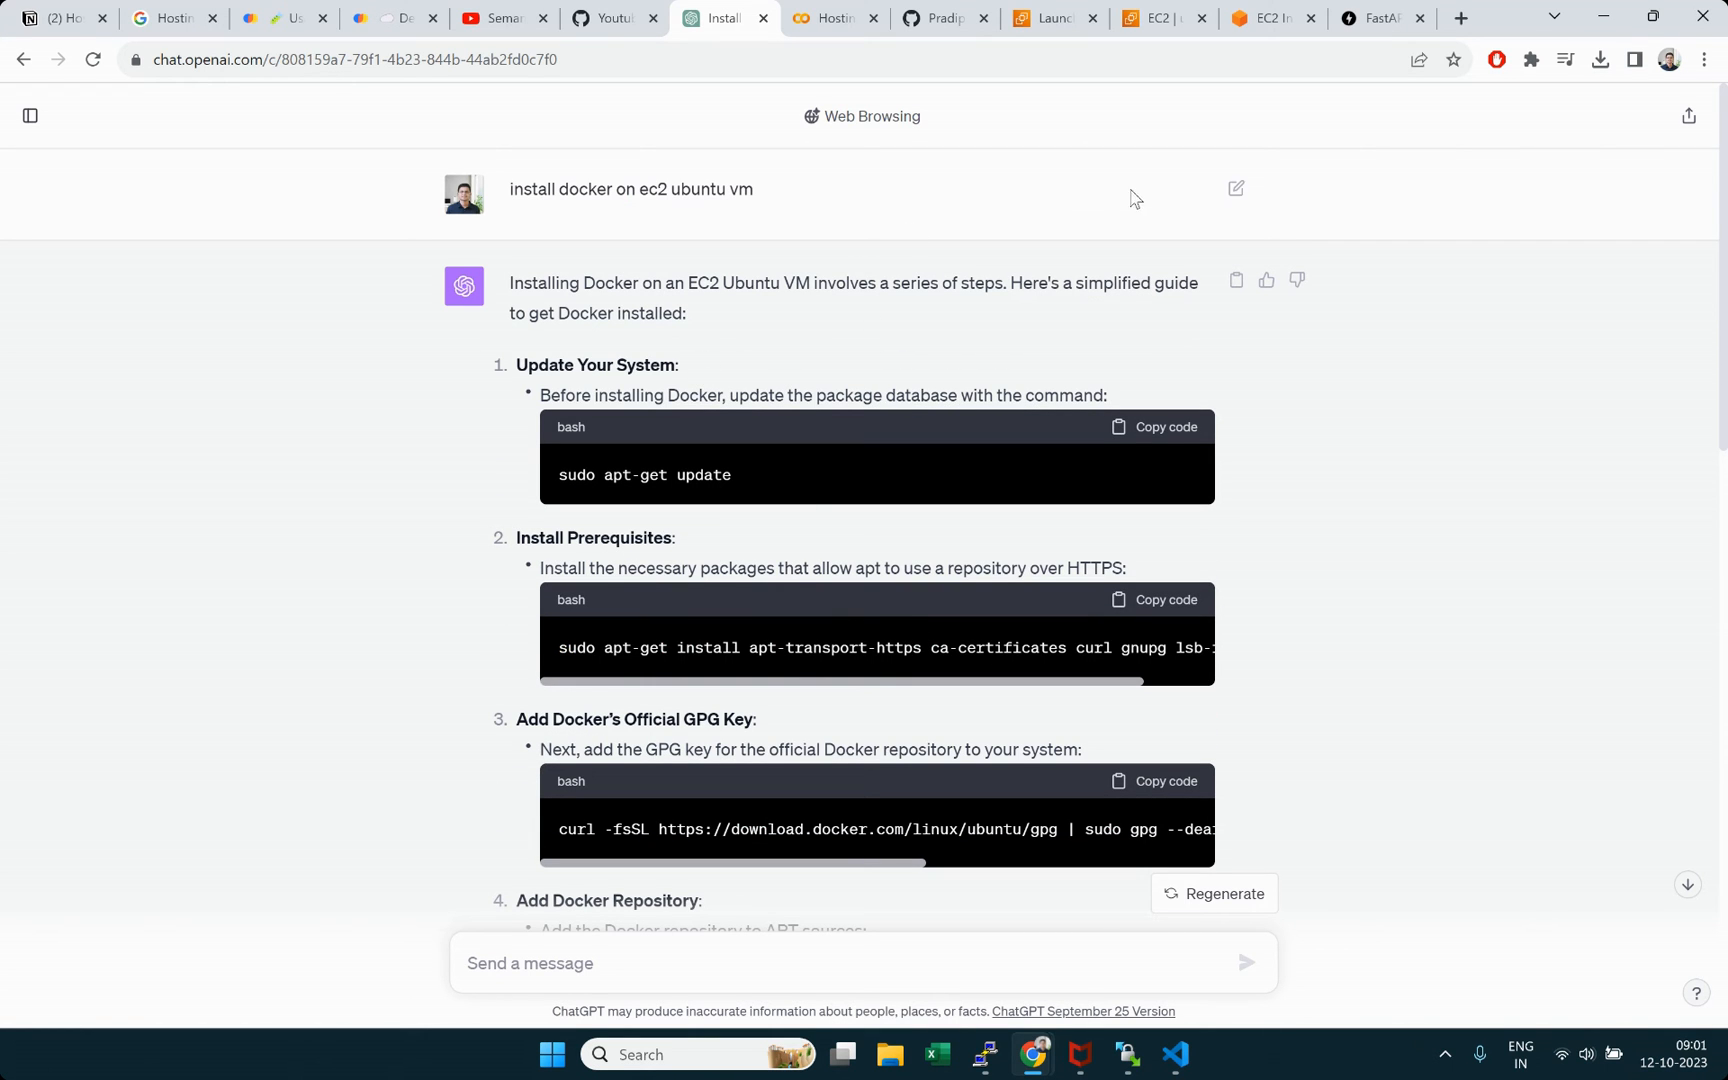
left_click_drag(1725, 236, 1726, 165)
left_click_drag(511, 190, 812, 190)
left_click(812, 190)
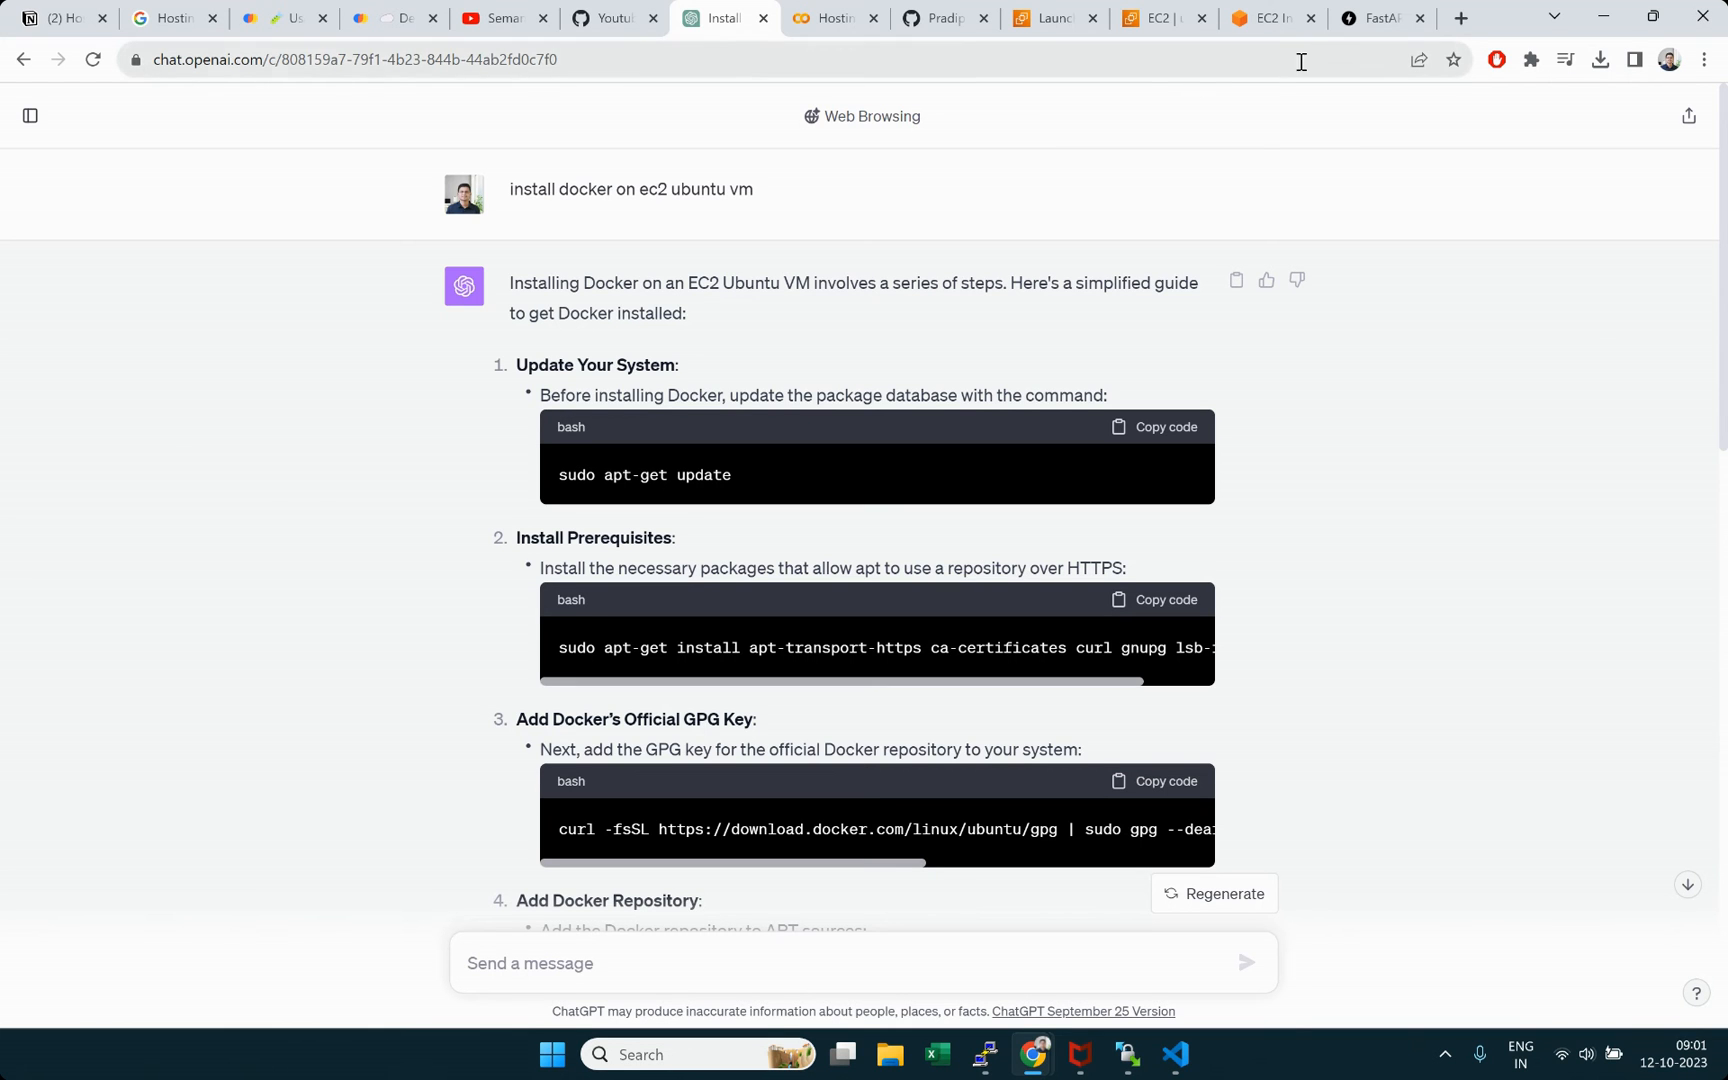
Step: Look over the Chroma API endpoints listed on the FastAPI docs page at 3.85.141.237:8000/docs
left_click(1385, 18)
scroll(326, 627, "down", 4)
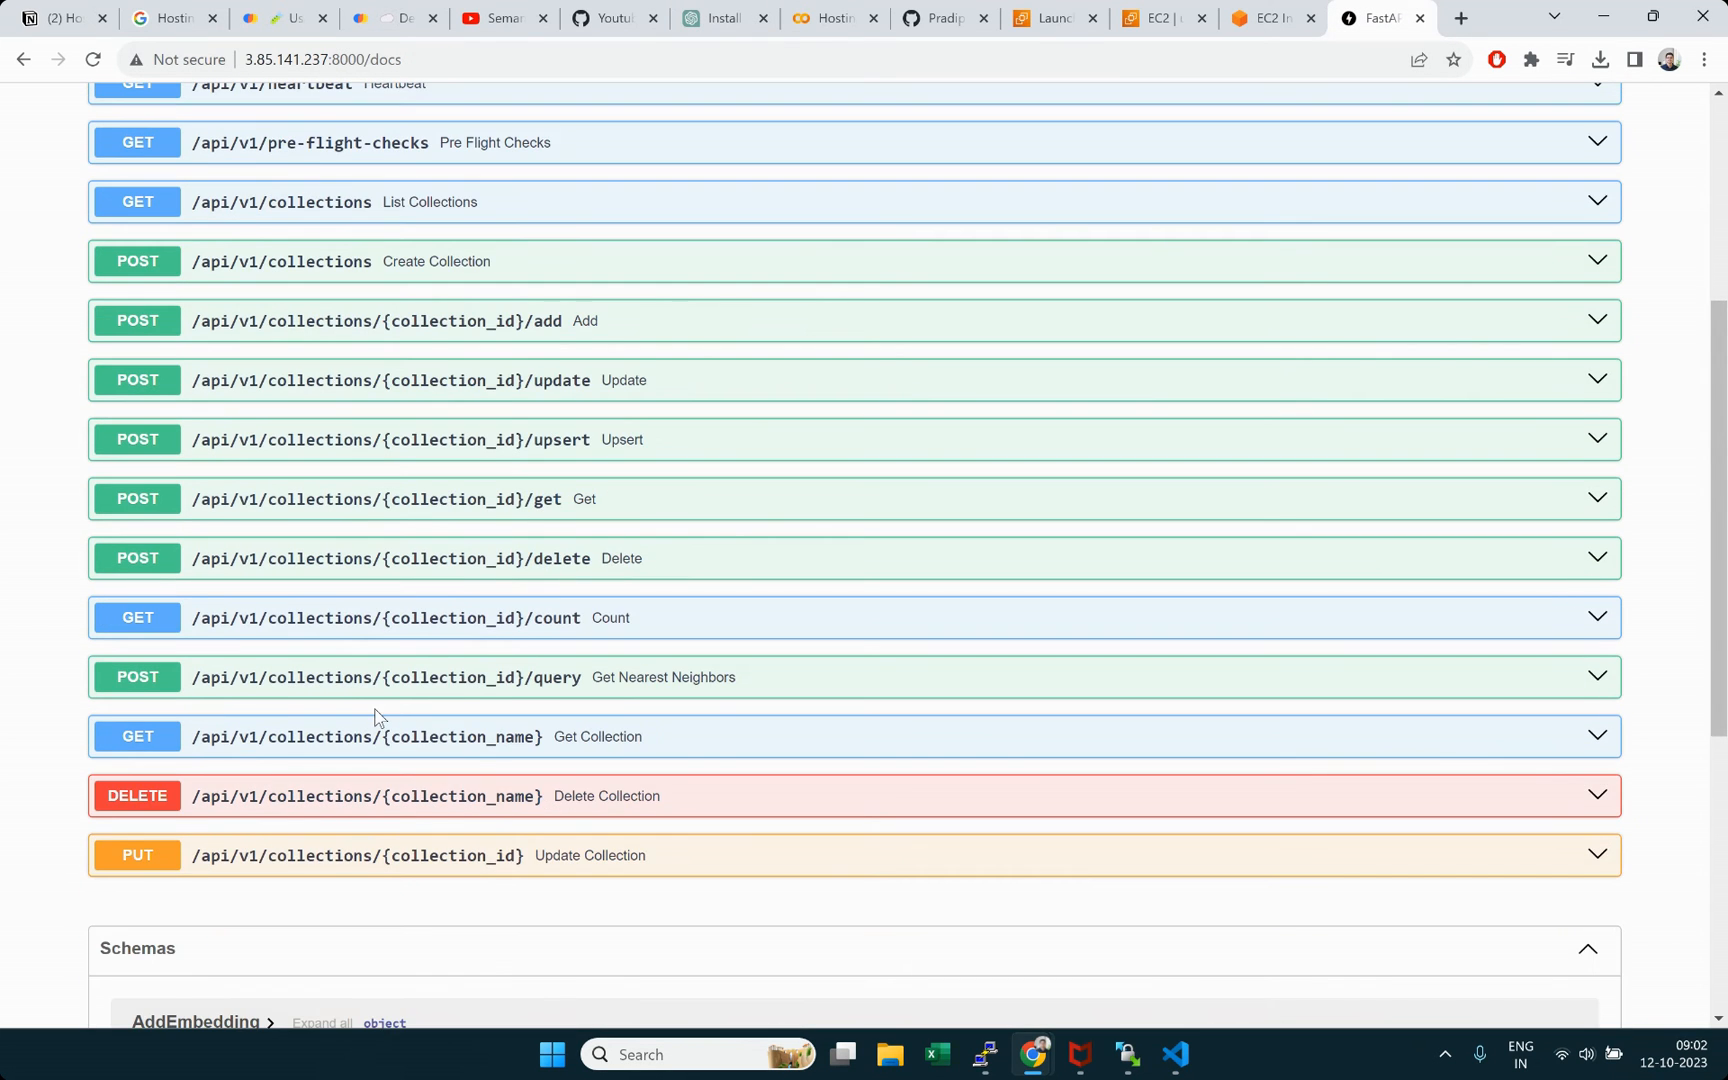
scroll(375, 717, "up", 4)
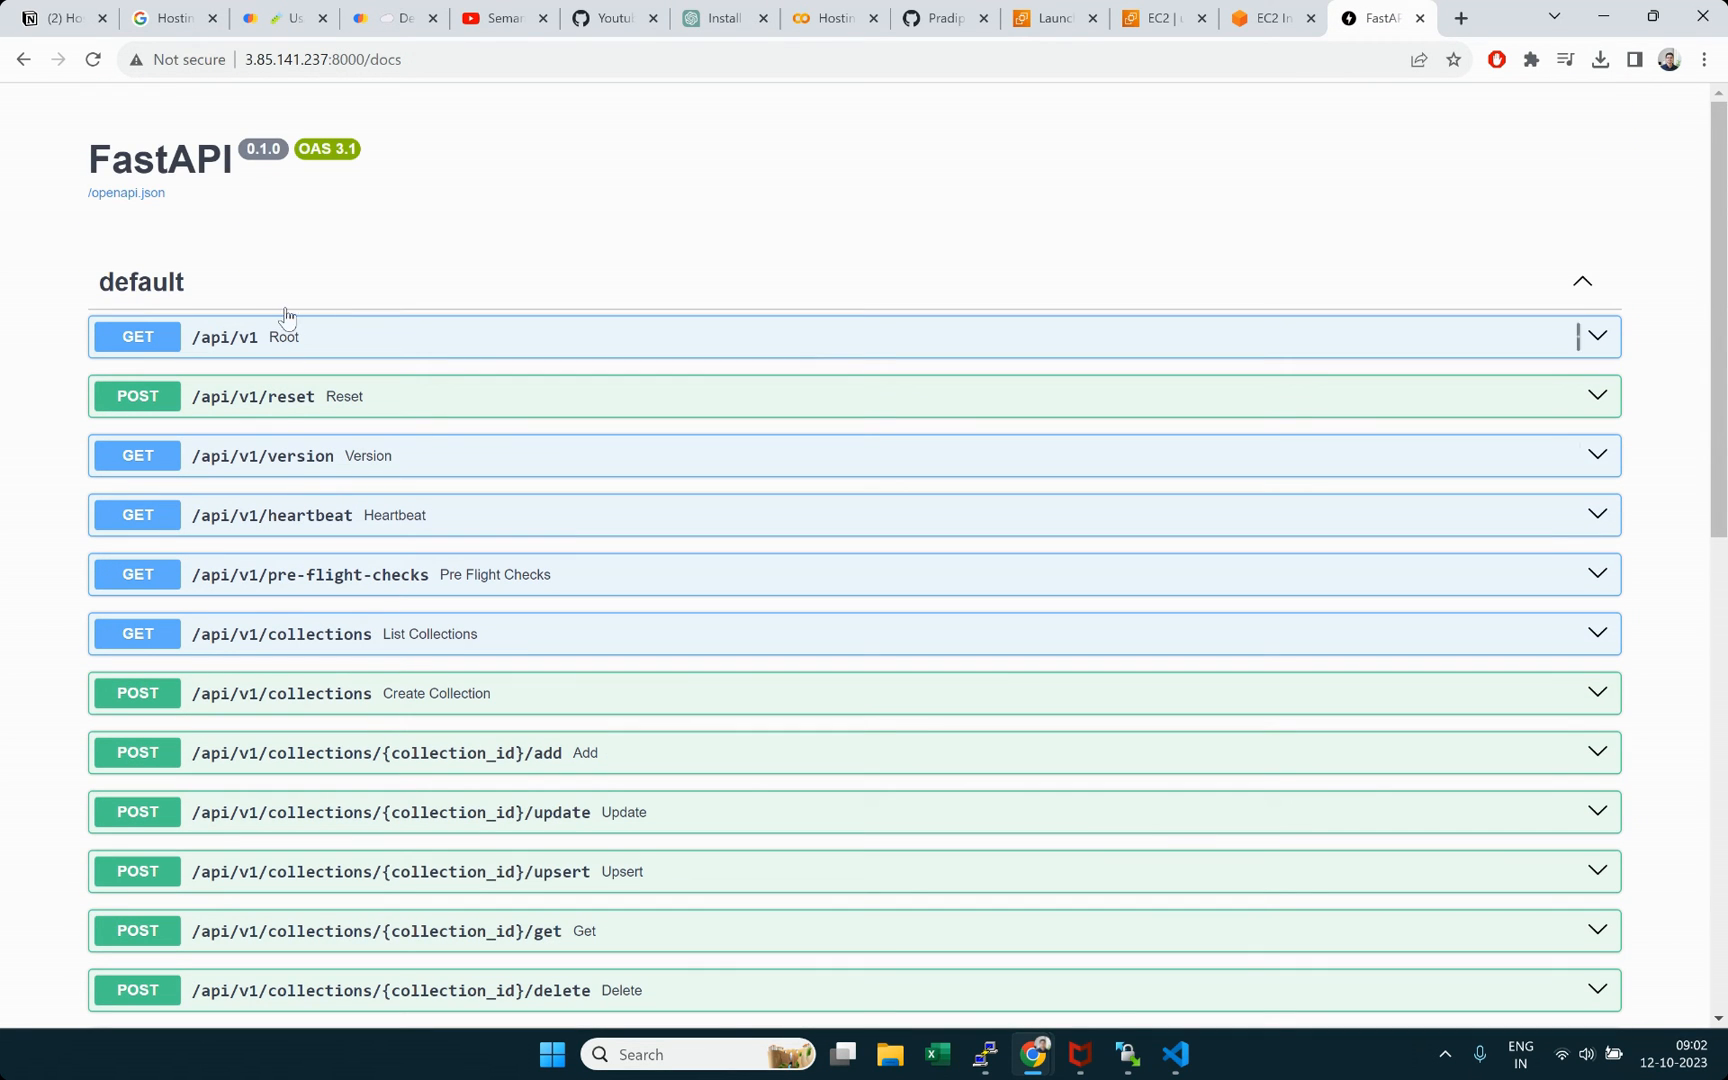
left_click(1276, 10)
left_click(1385, 18)
Step: In the EC2 Instance Connect terminal, examine the Chroma server log's address and its collection create, get, add and query requests
left_click(1287, 12)
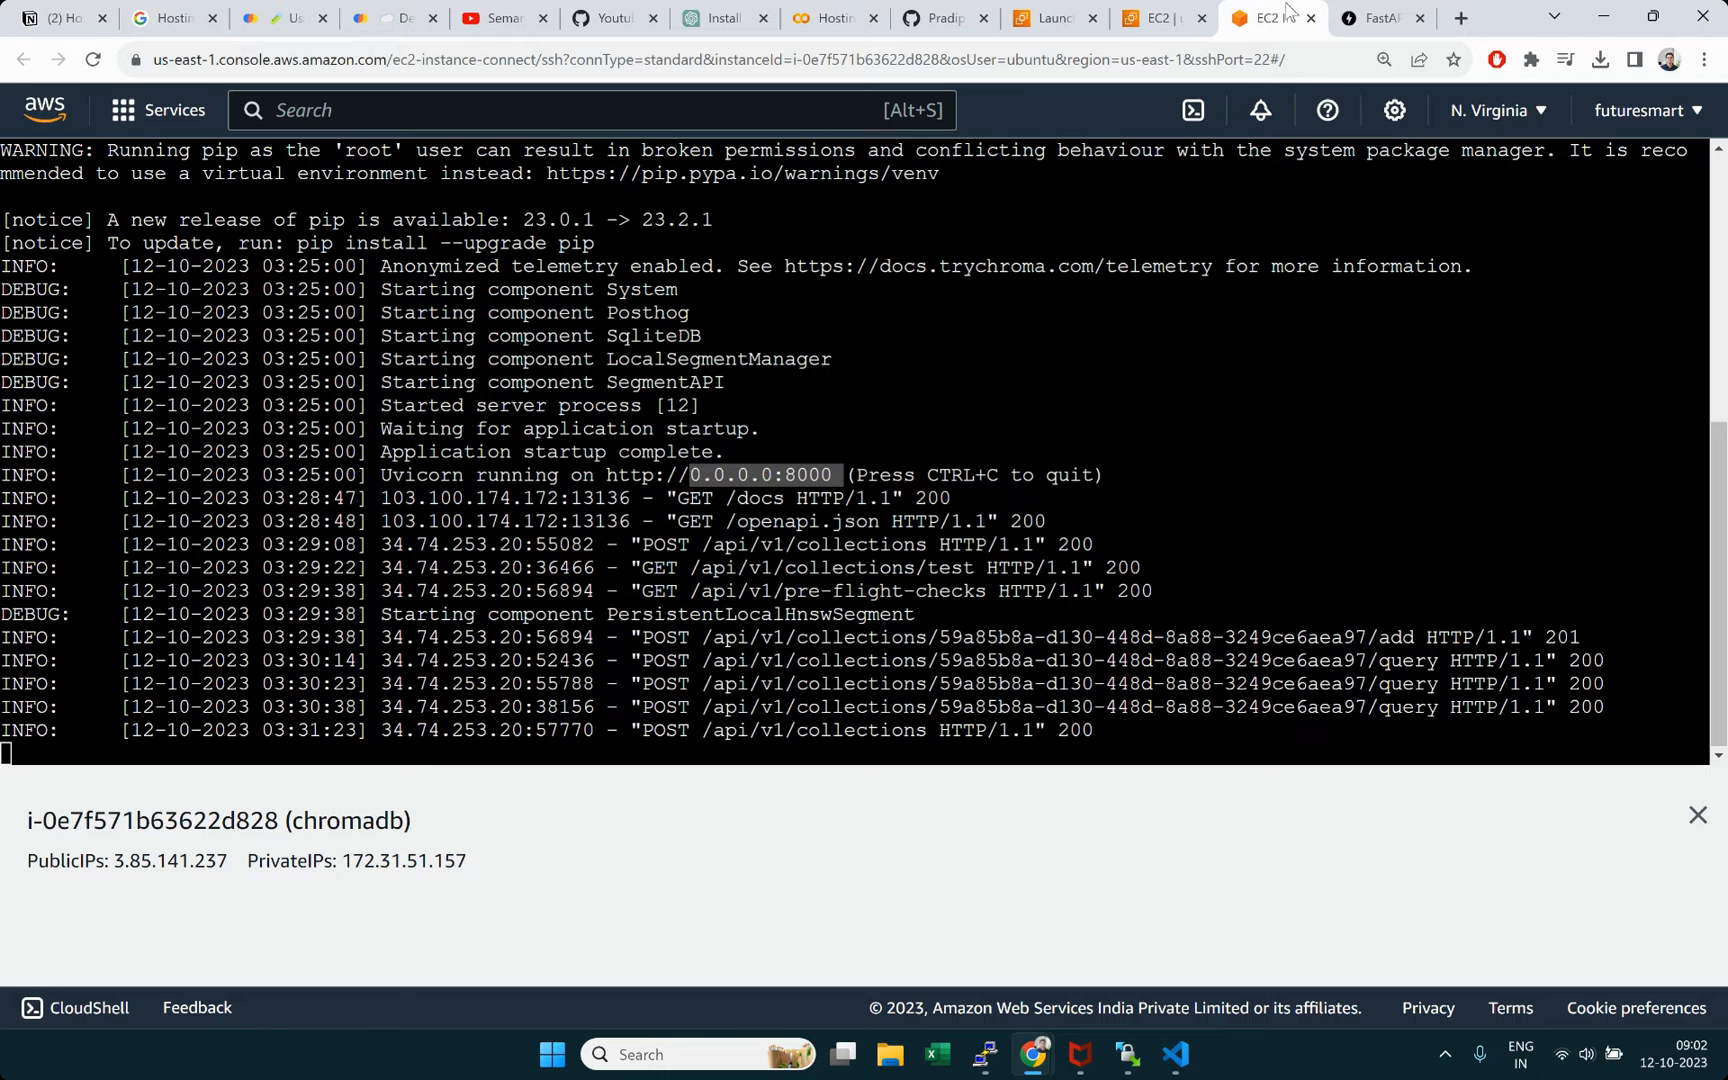
left_click_drag(679, 475, 840, 476)
left_click_drag(797, 545, 928, 551)
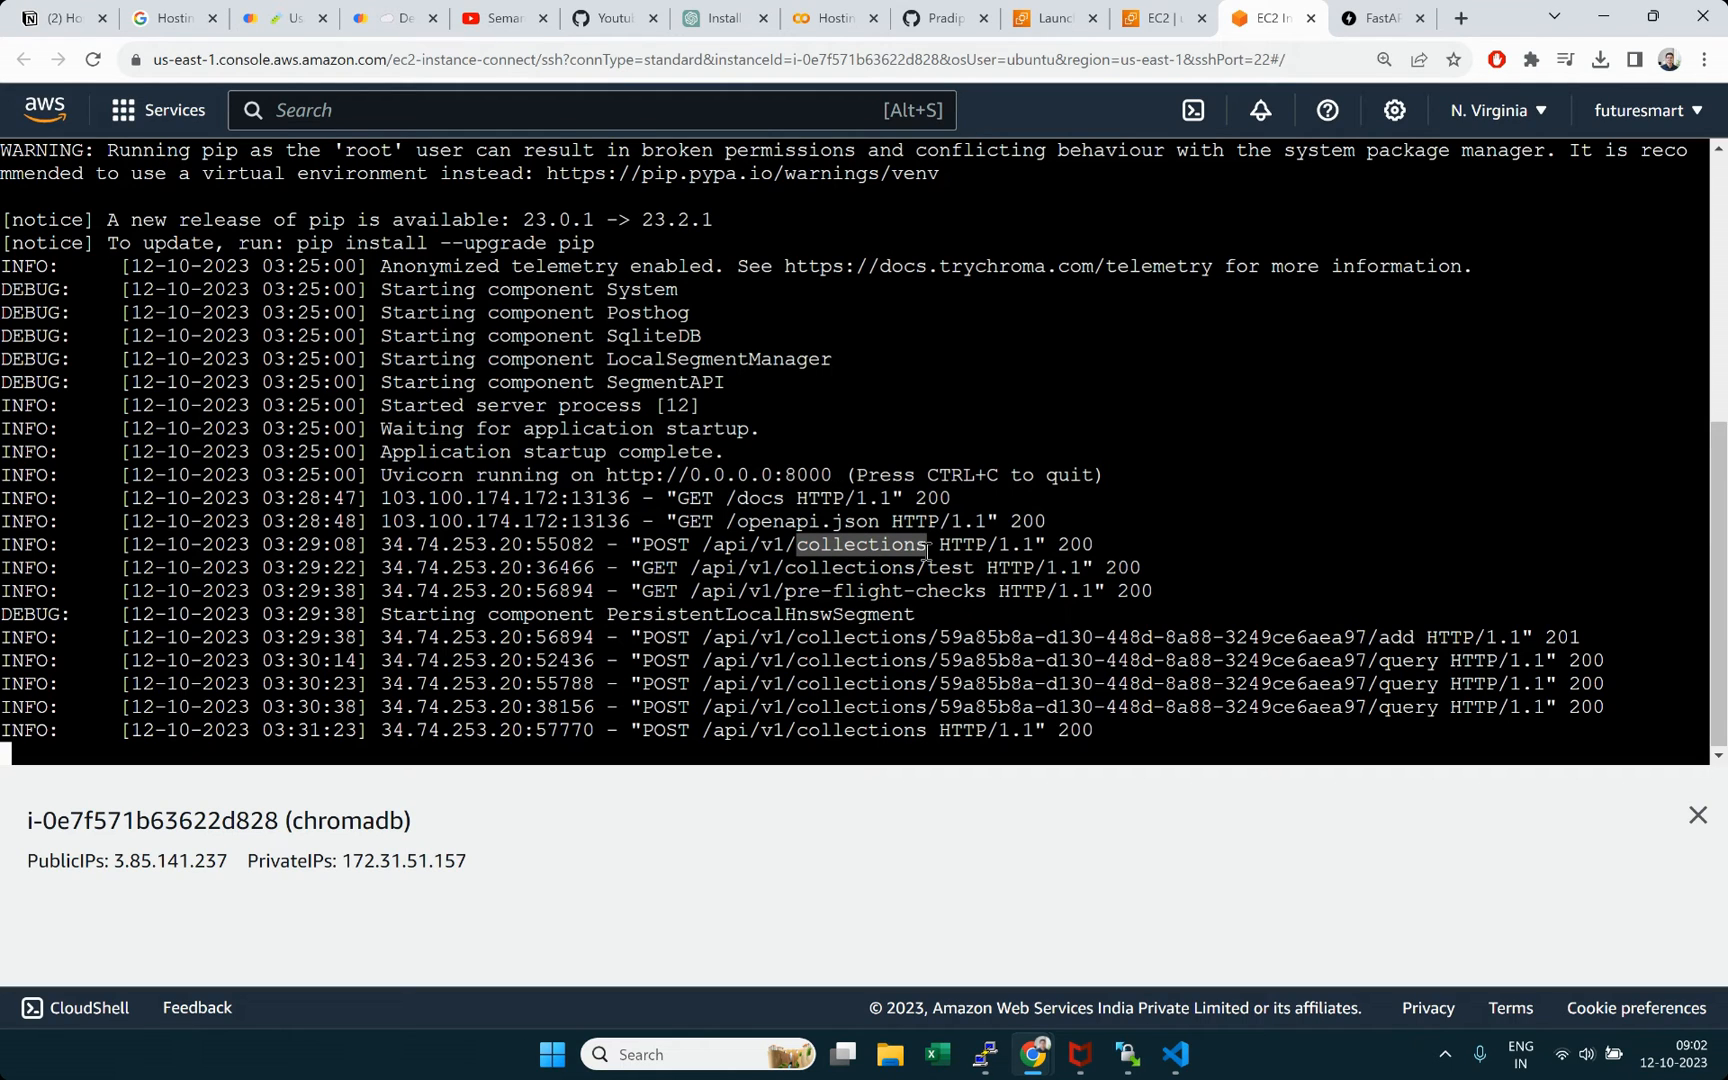
left_click_drag(785, 567, 978, 570)
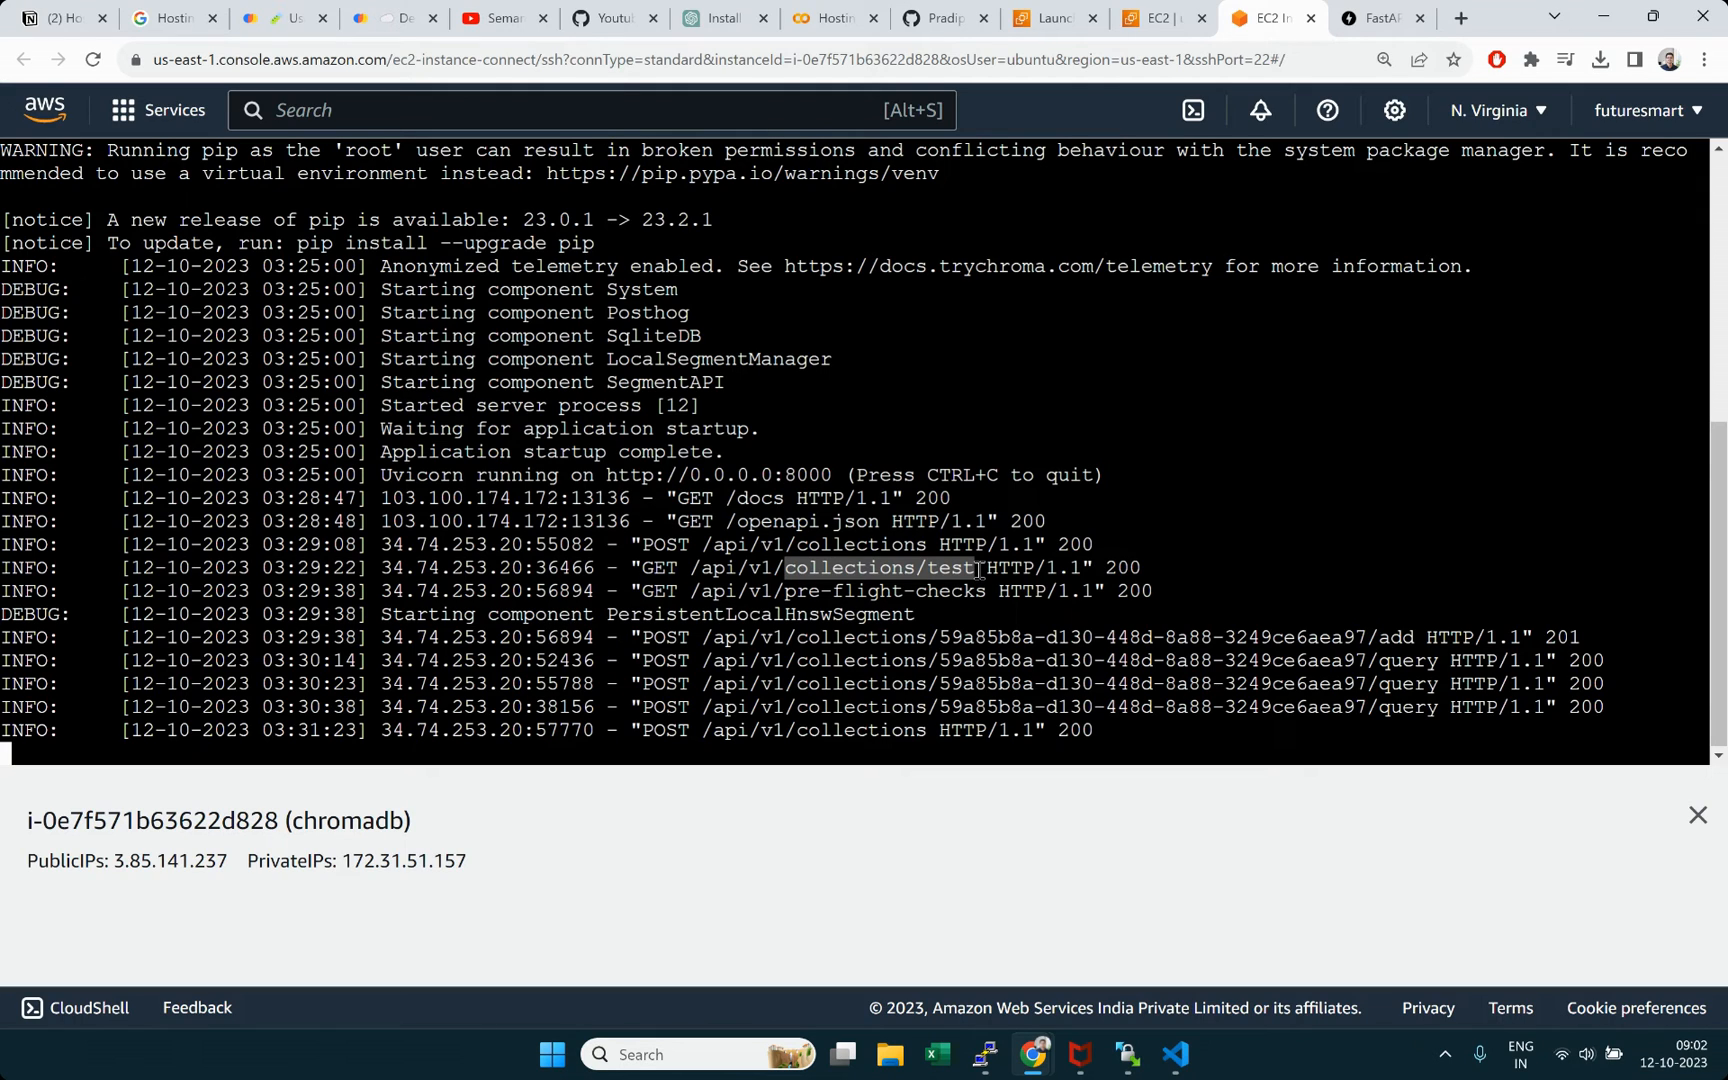
left_click(946, 665)
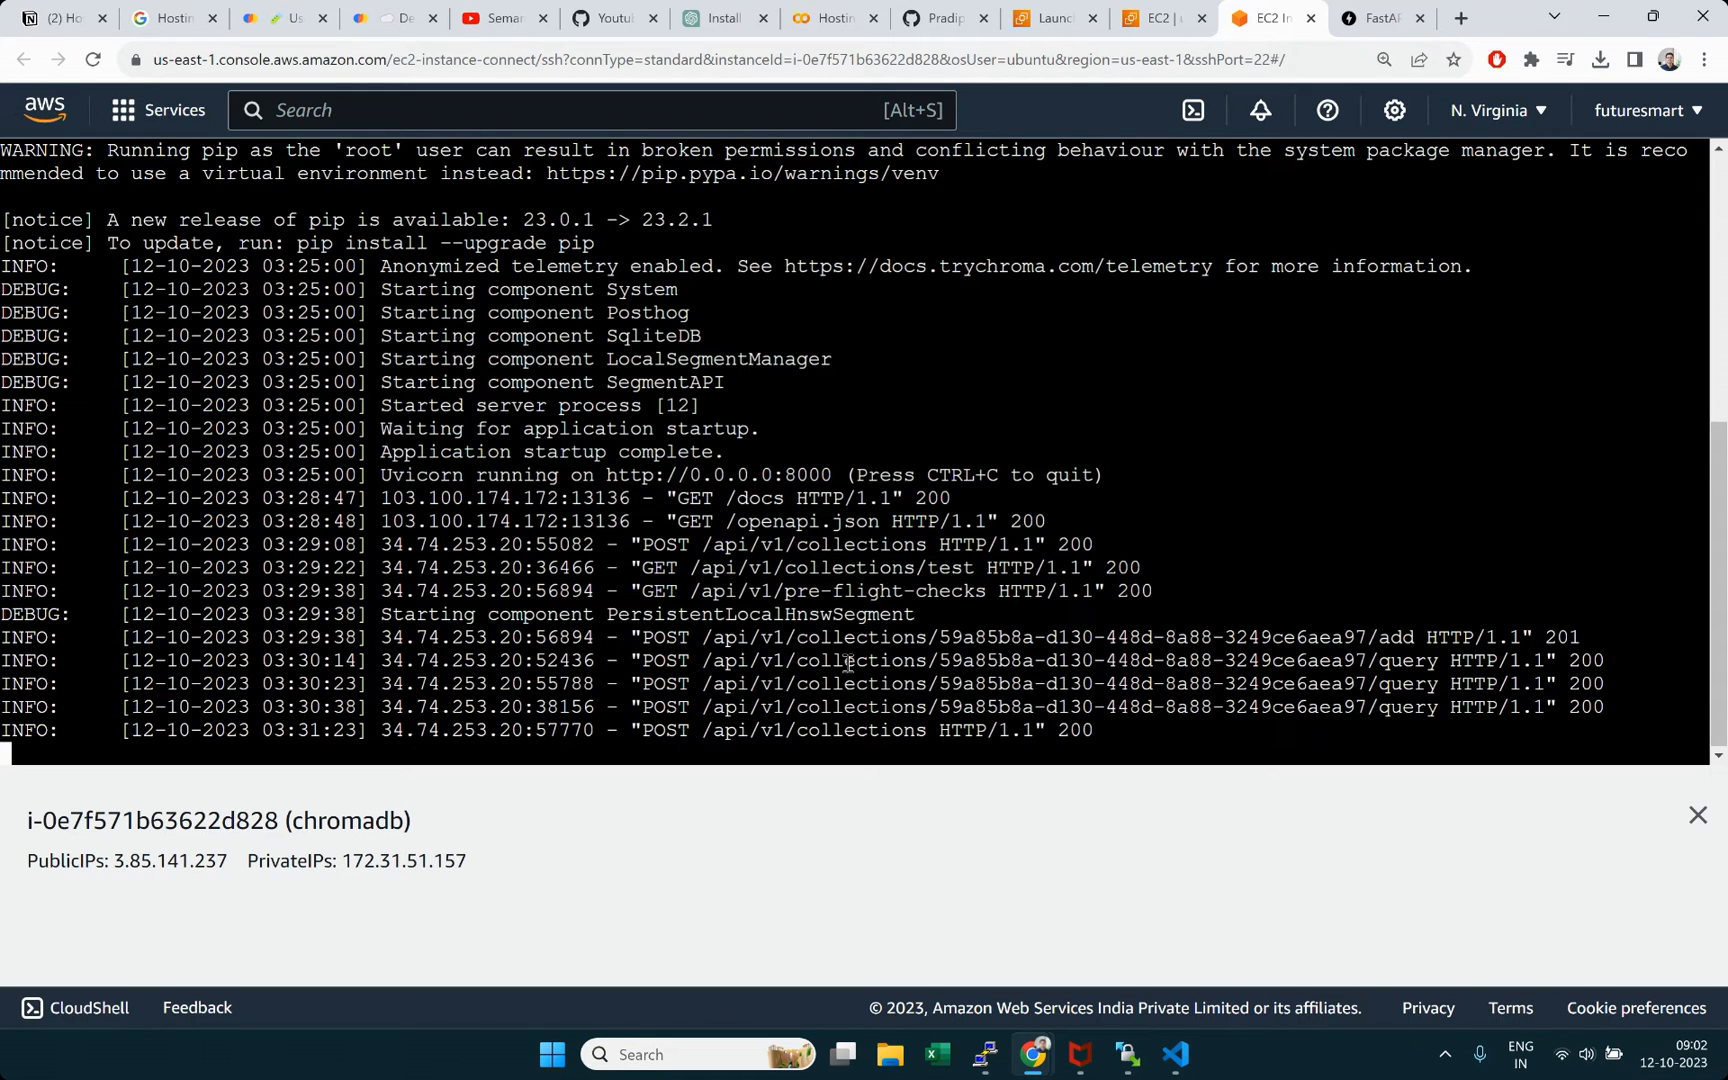
left_click_drag(776, 637, 1442, 639)
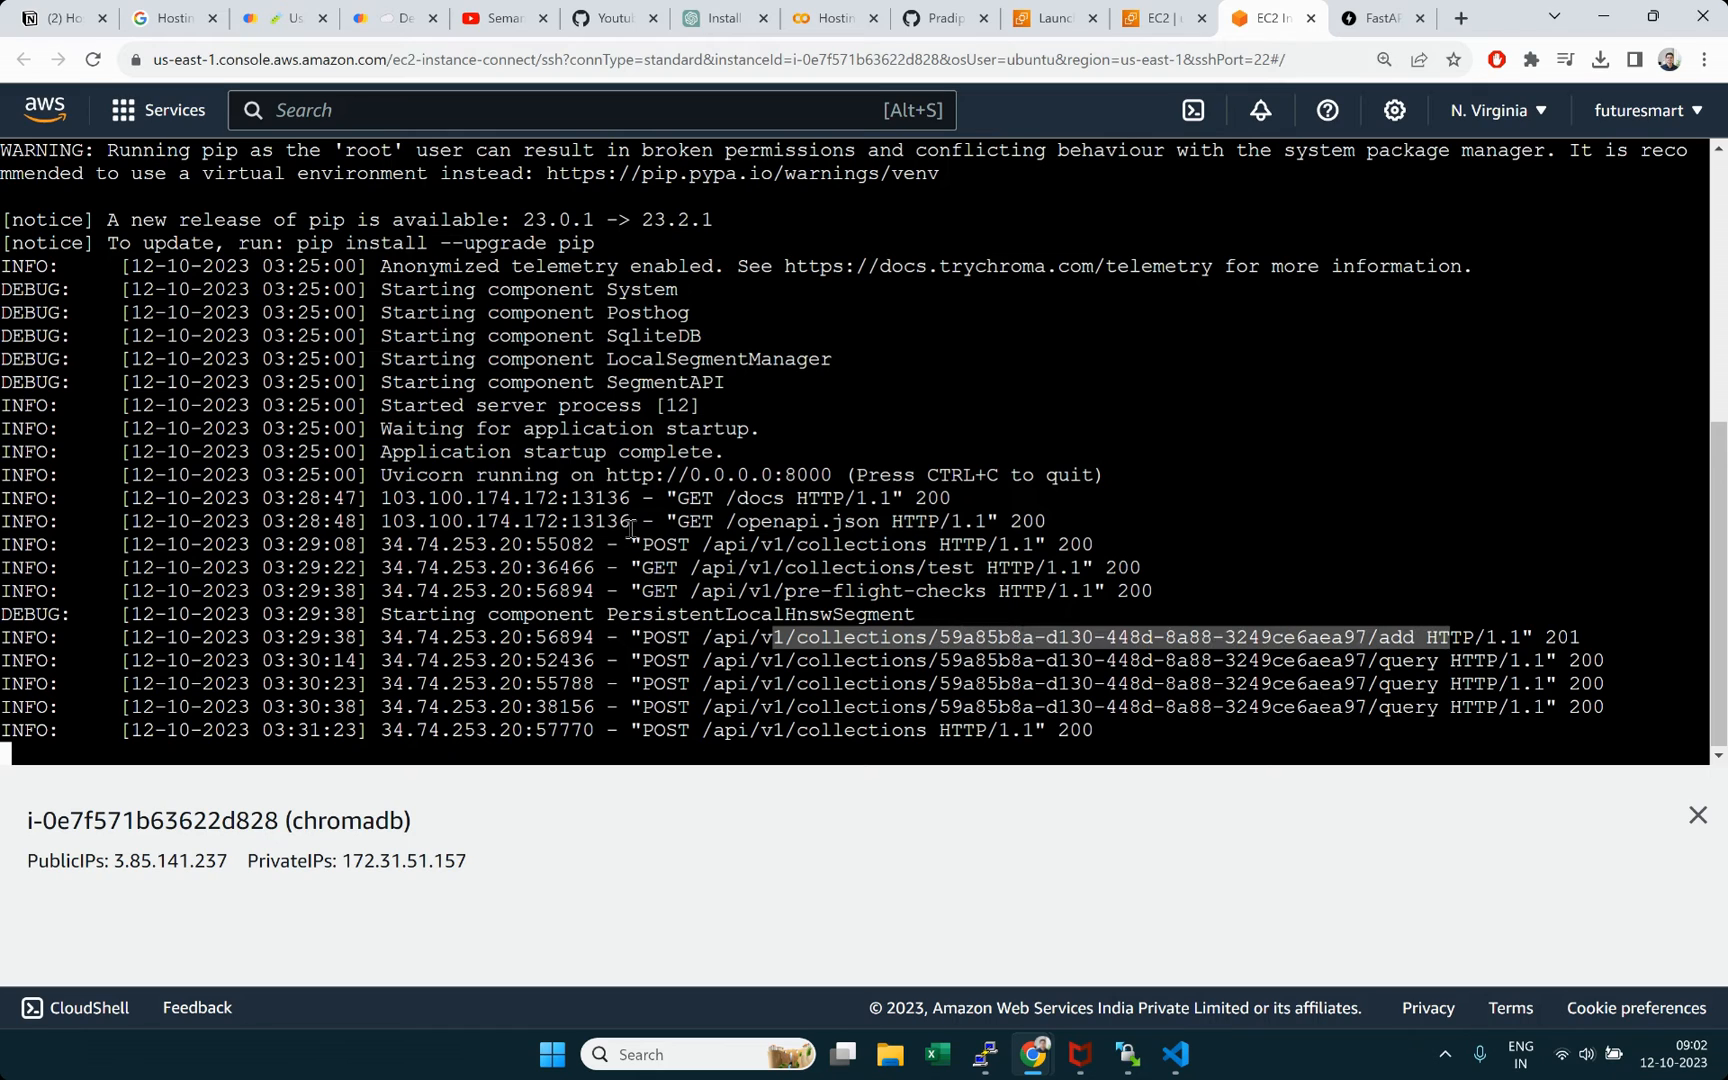
left_click(669, 735)
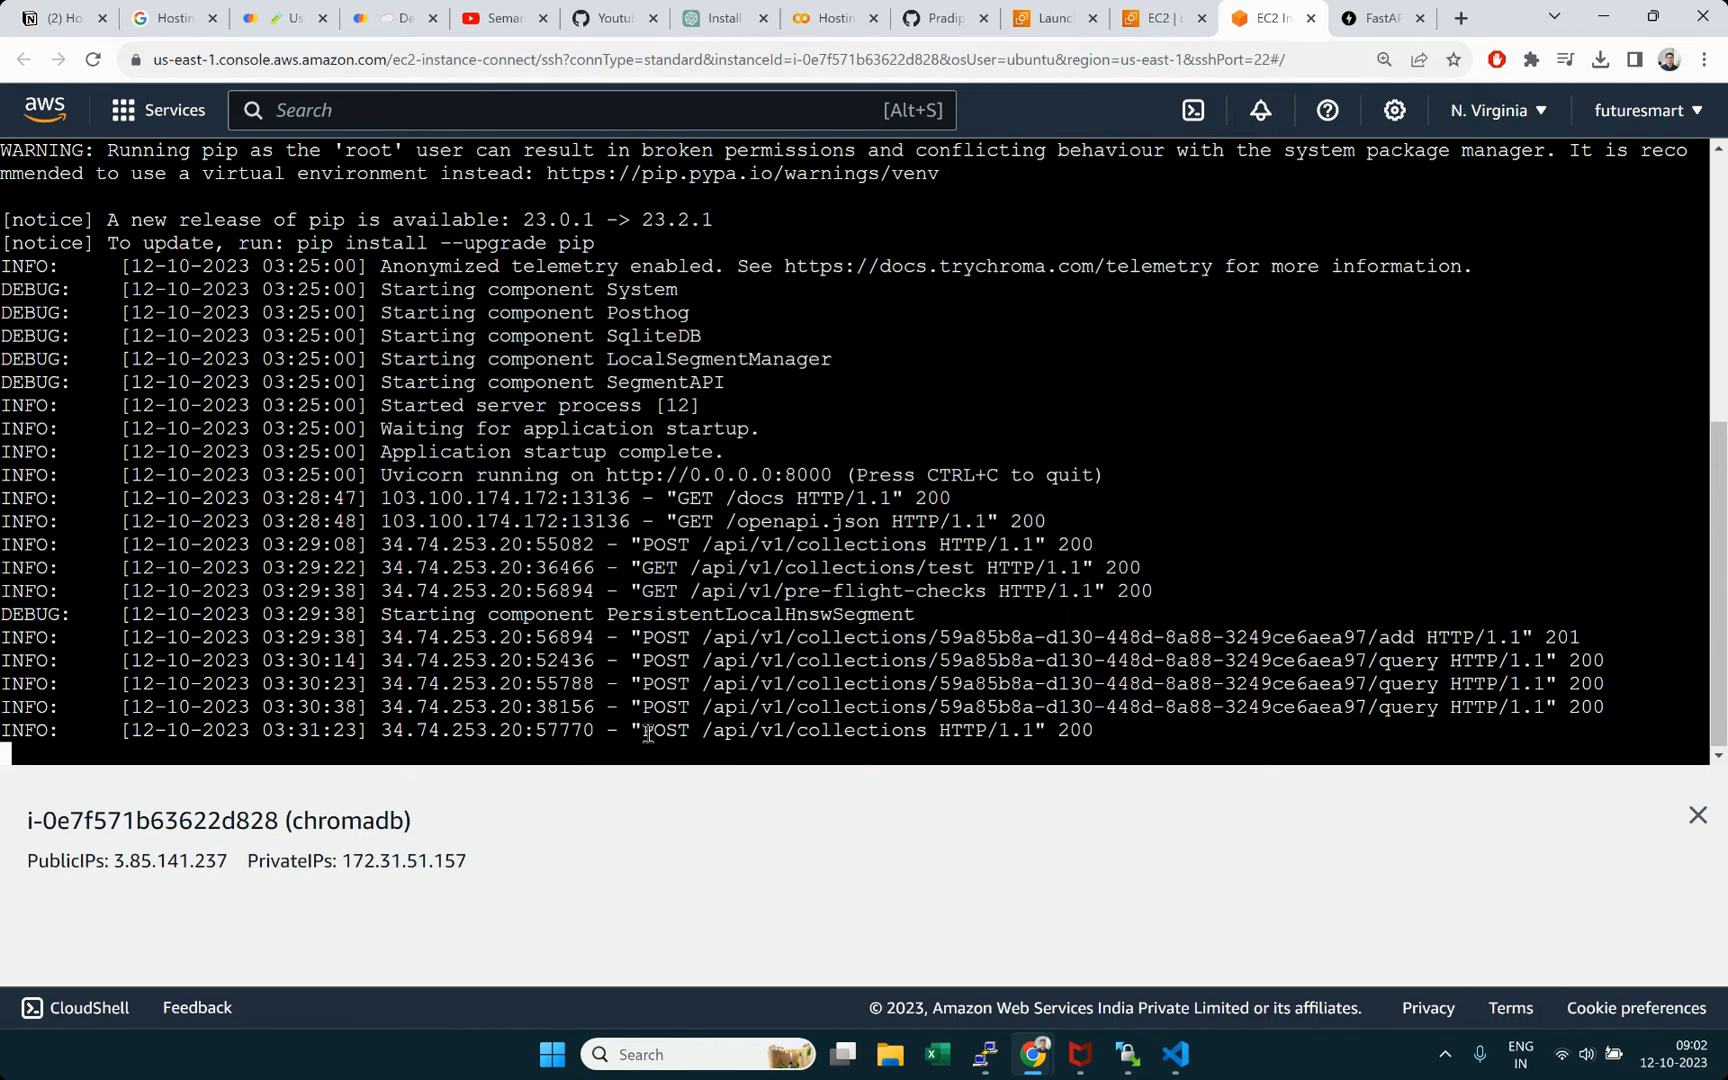
left_click_drag(648, 733, 1095, 731)
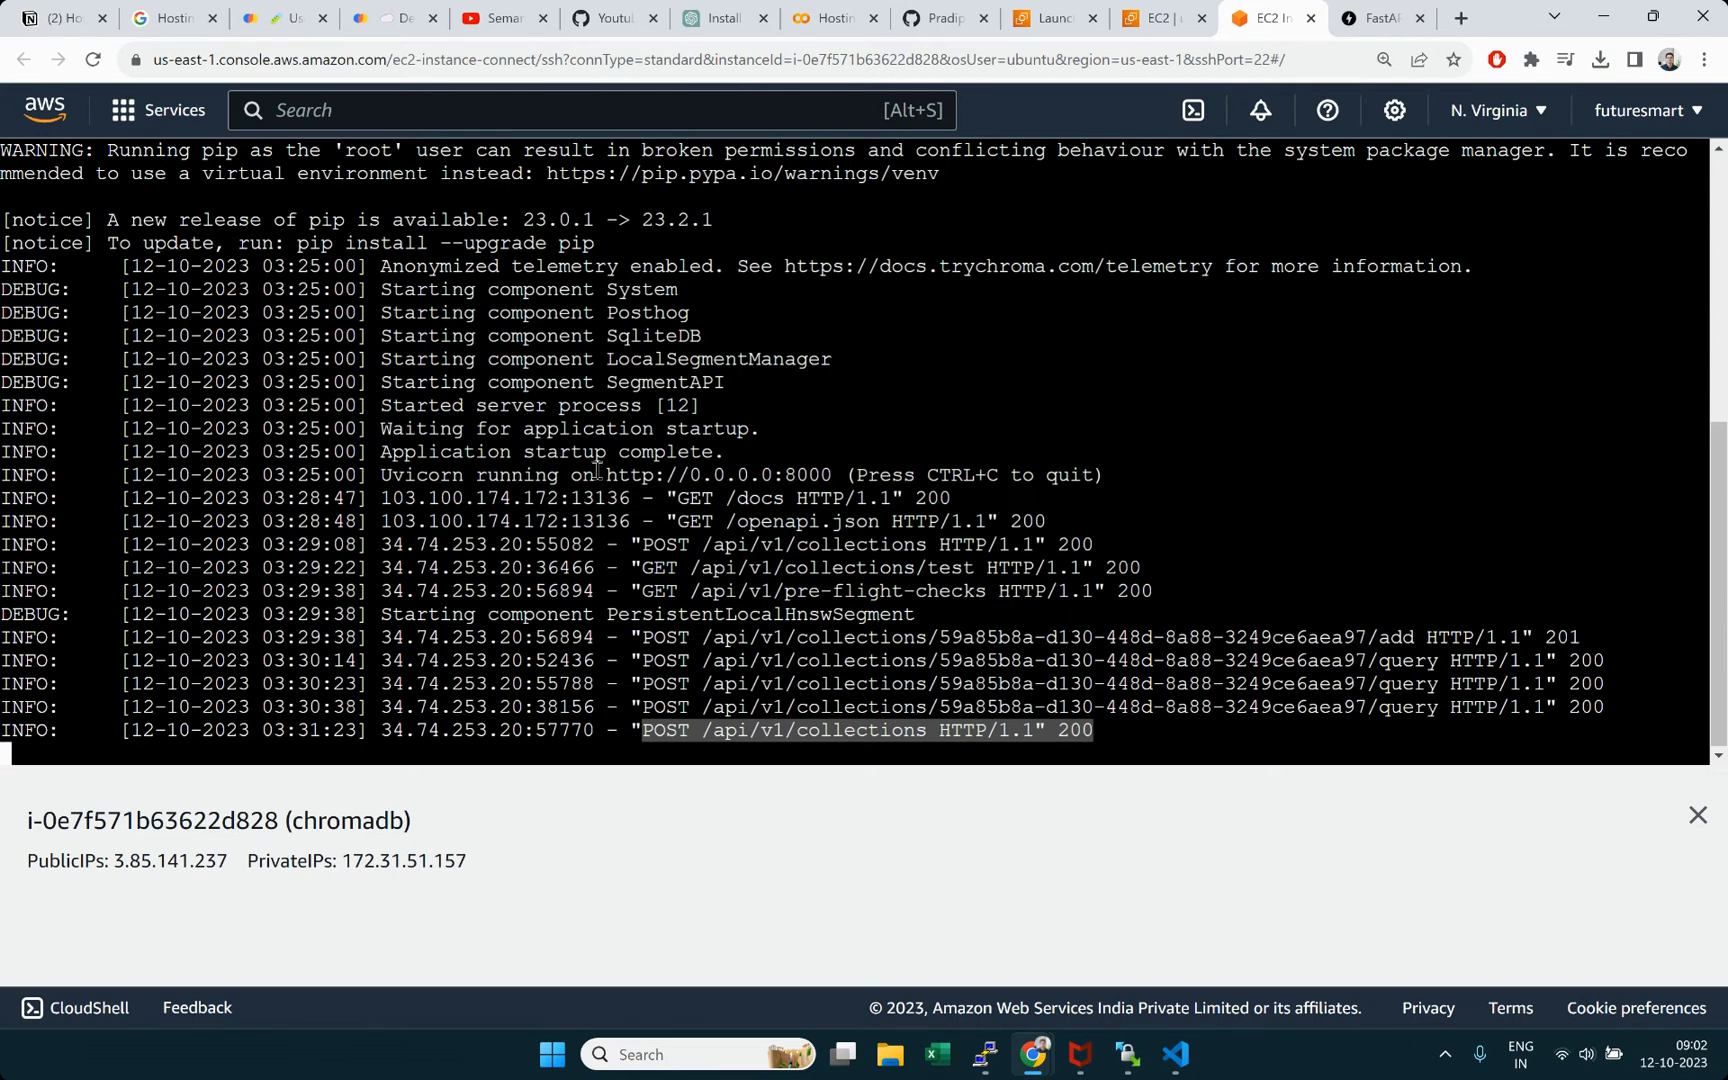
left_click(849, 497)
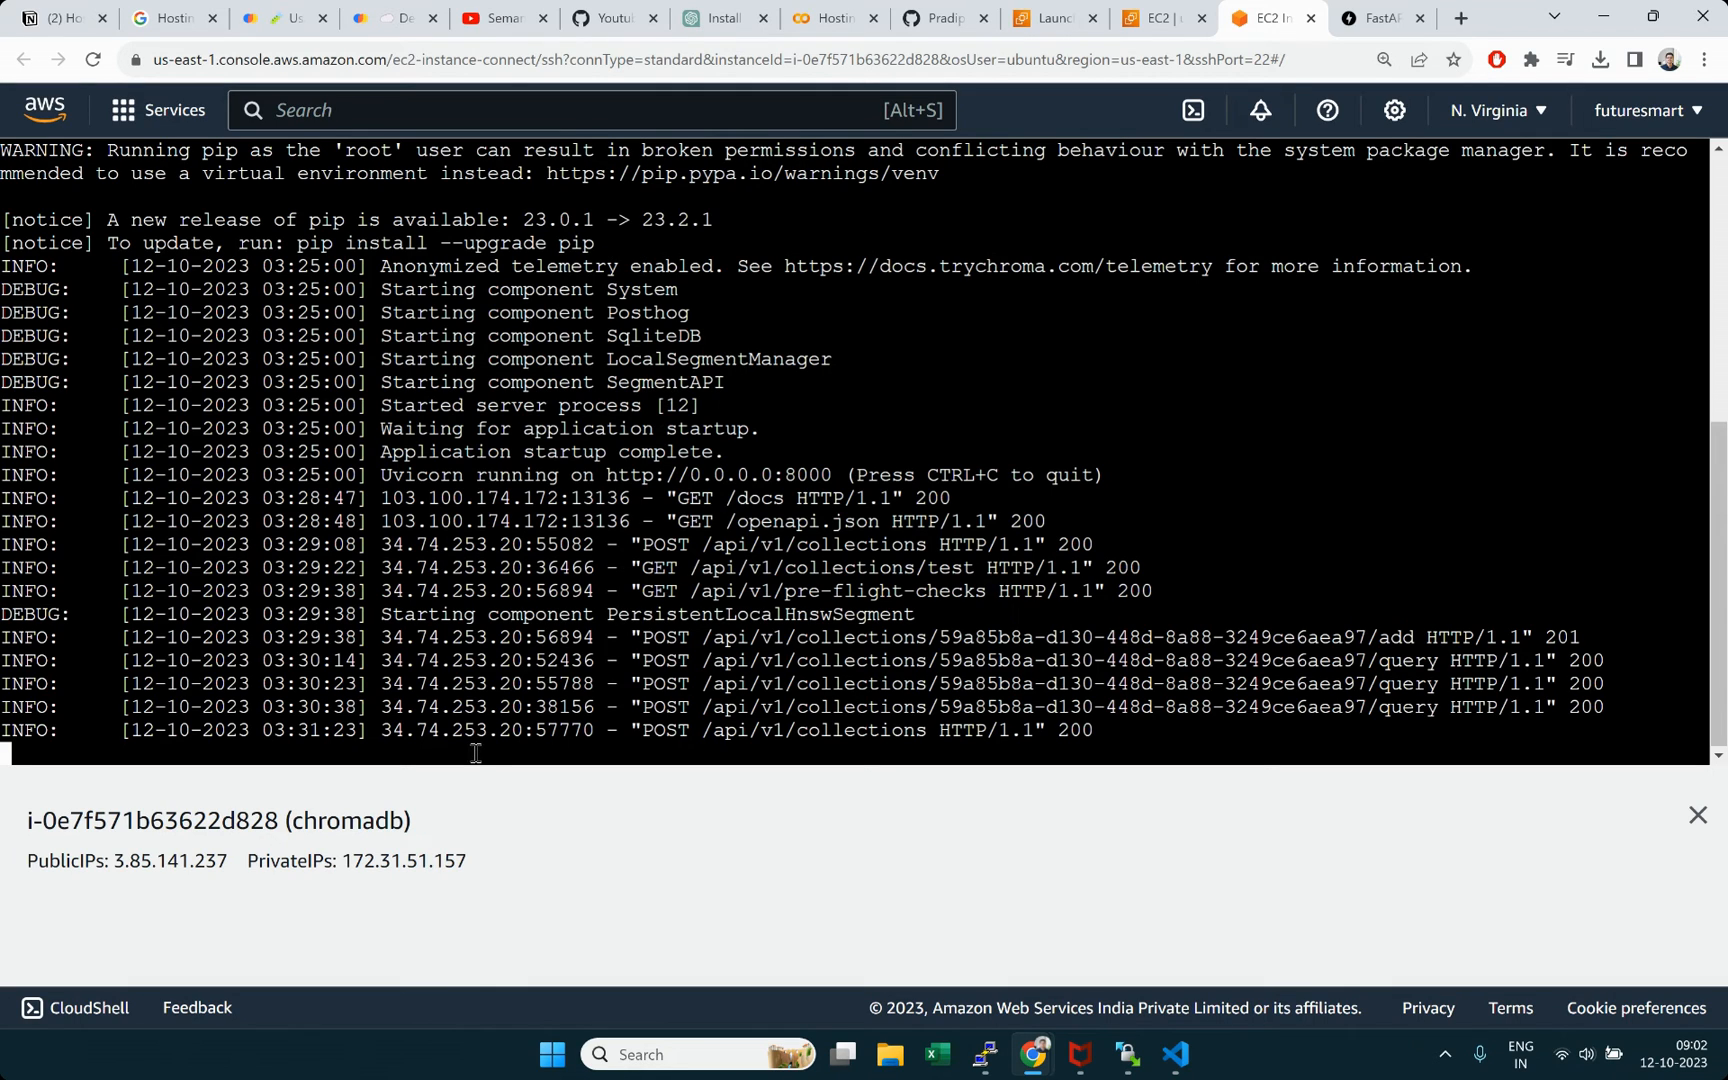
Step: Try to interrupt the running Chroma Docker container in the EC2 terminal
key("ctrl+c")
key("ctrl+x")
key("ctrl+x")
key("ctrl+c")
key("ctrl+c")
key("ctrl+c")
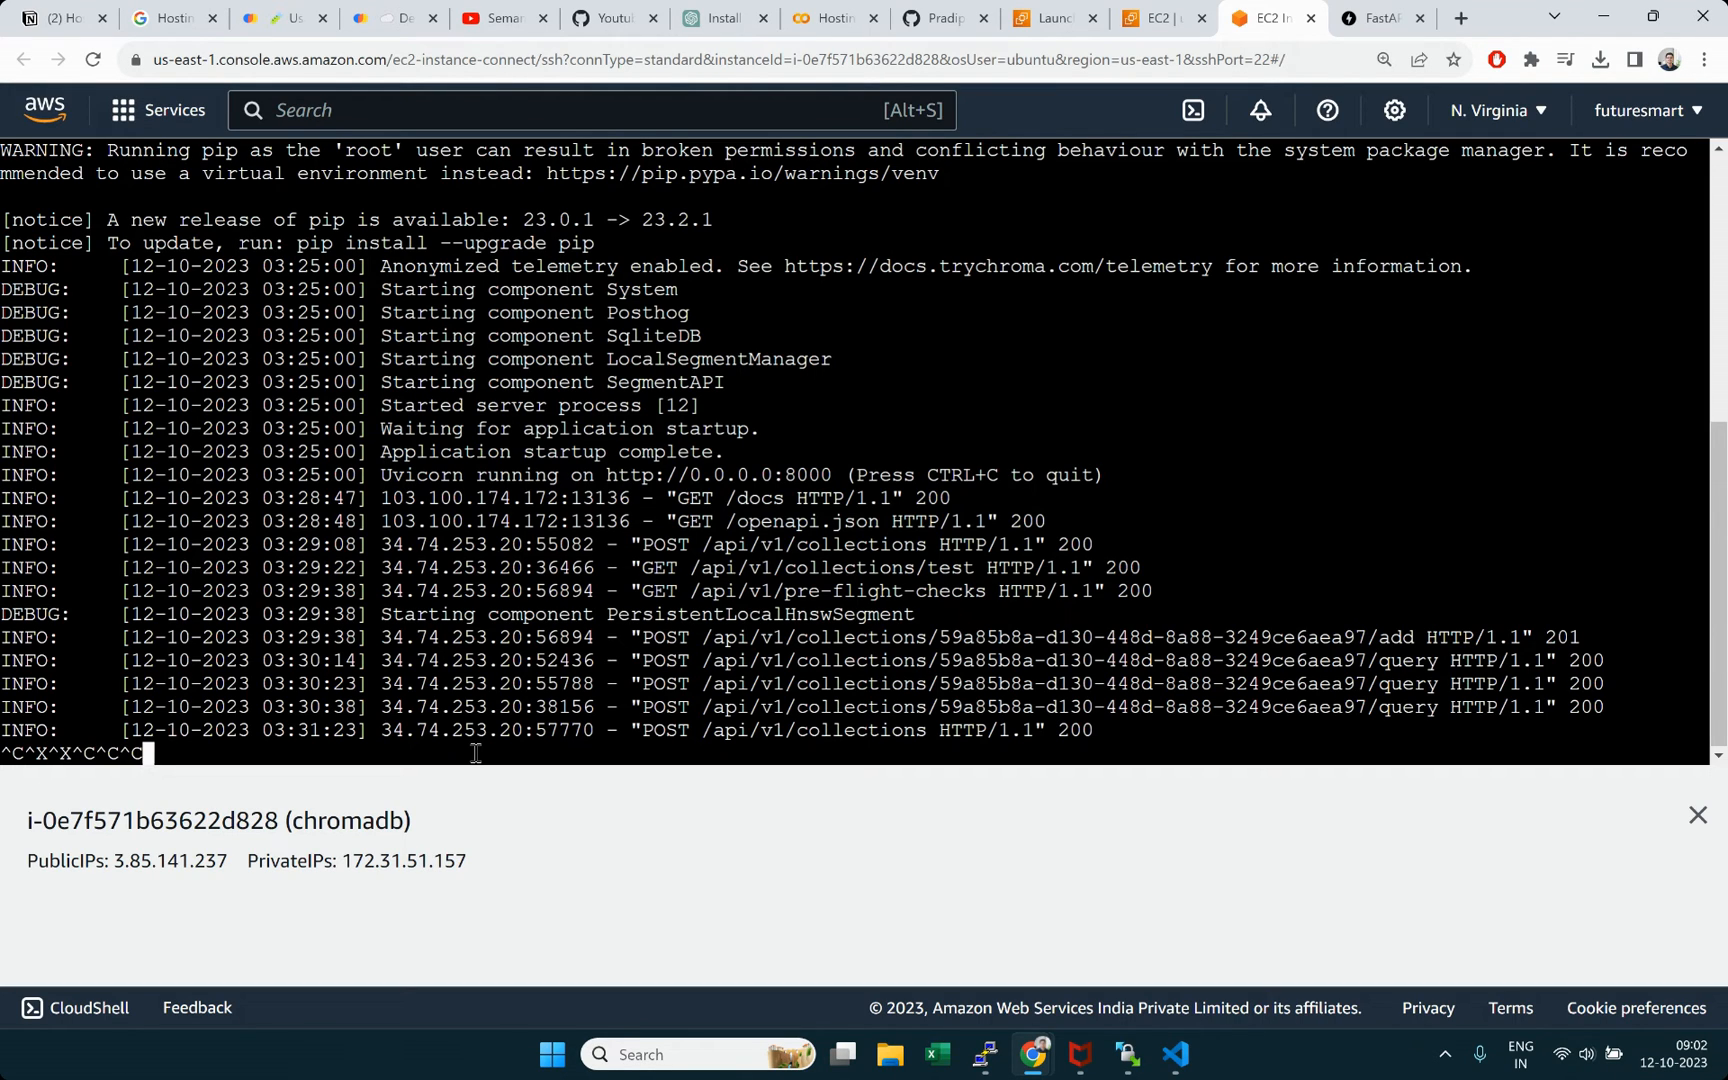
key("ctrl+c")
key("ctrl+c")
Step: Review the docker run command for chromadb/chroma at the start of the terminal output
scroll(708, 347, "up", 5)
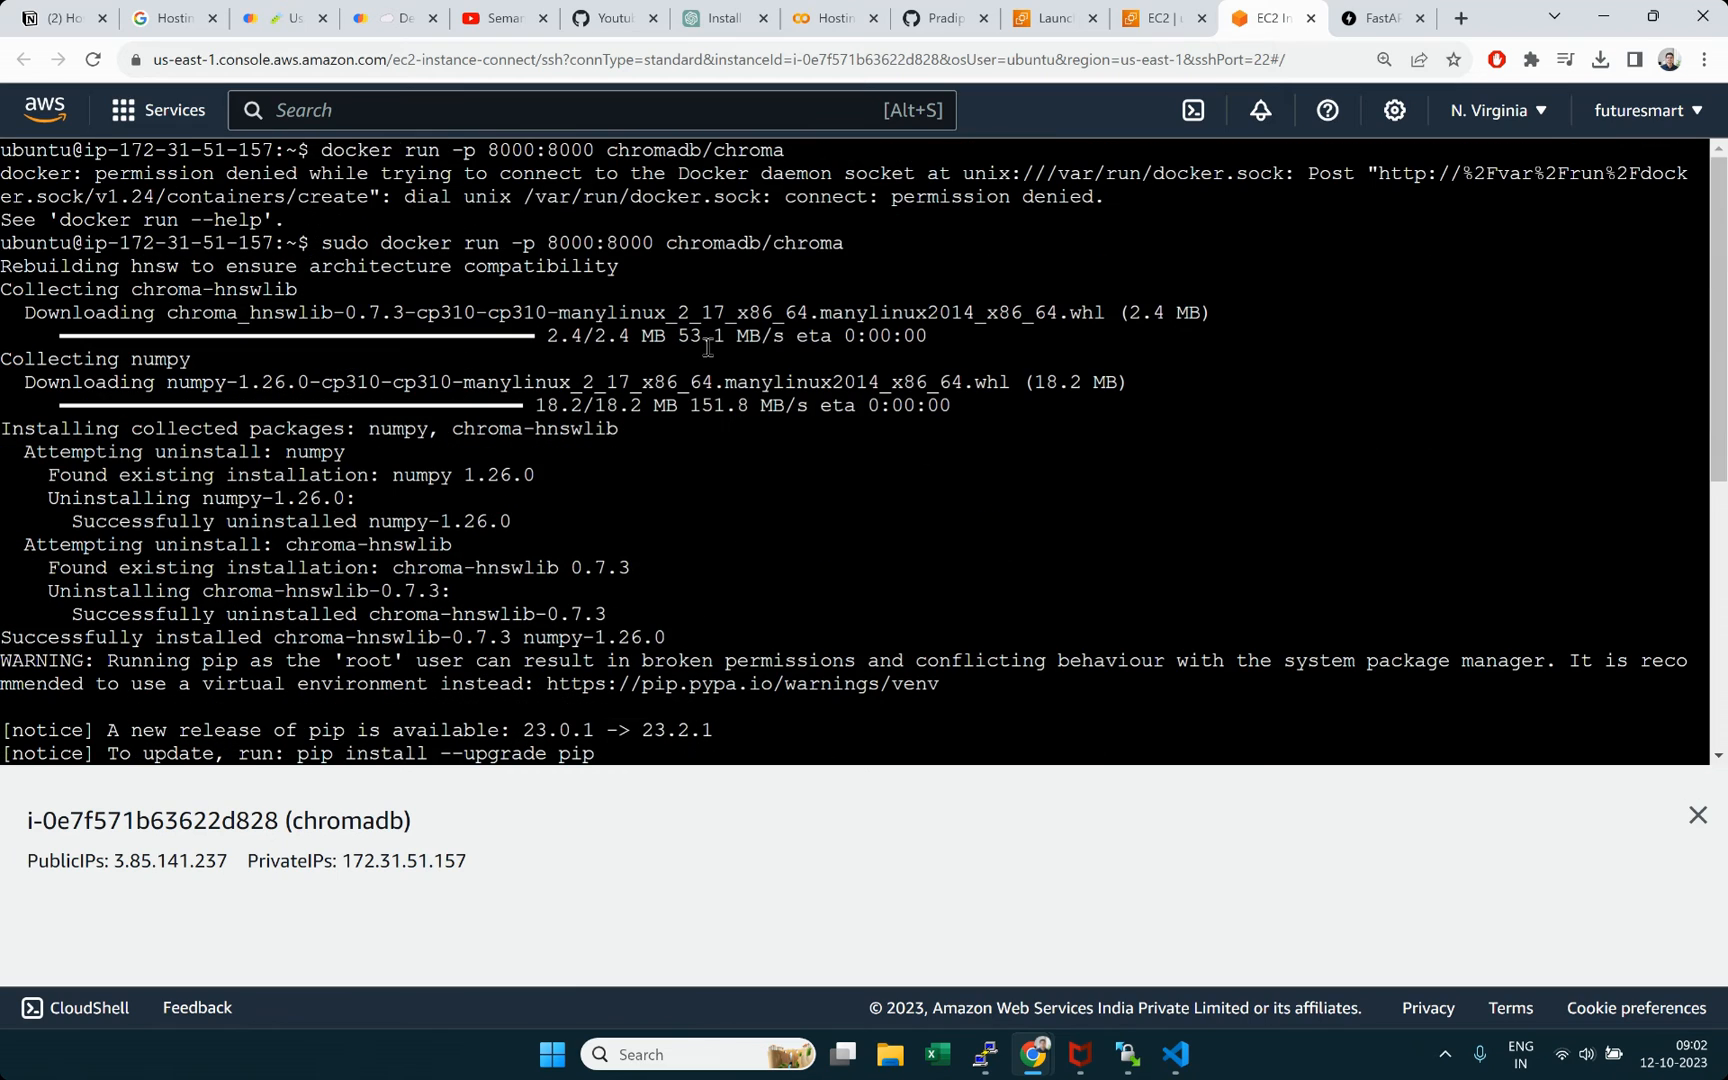
left_click_drag(321, 151, 455, 152)
left_click(466, 152)
left_click(527, 171)
scroll(742, 633, "down", 5)
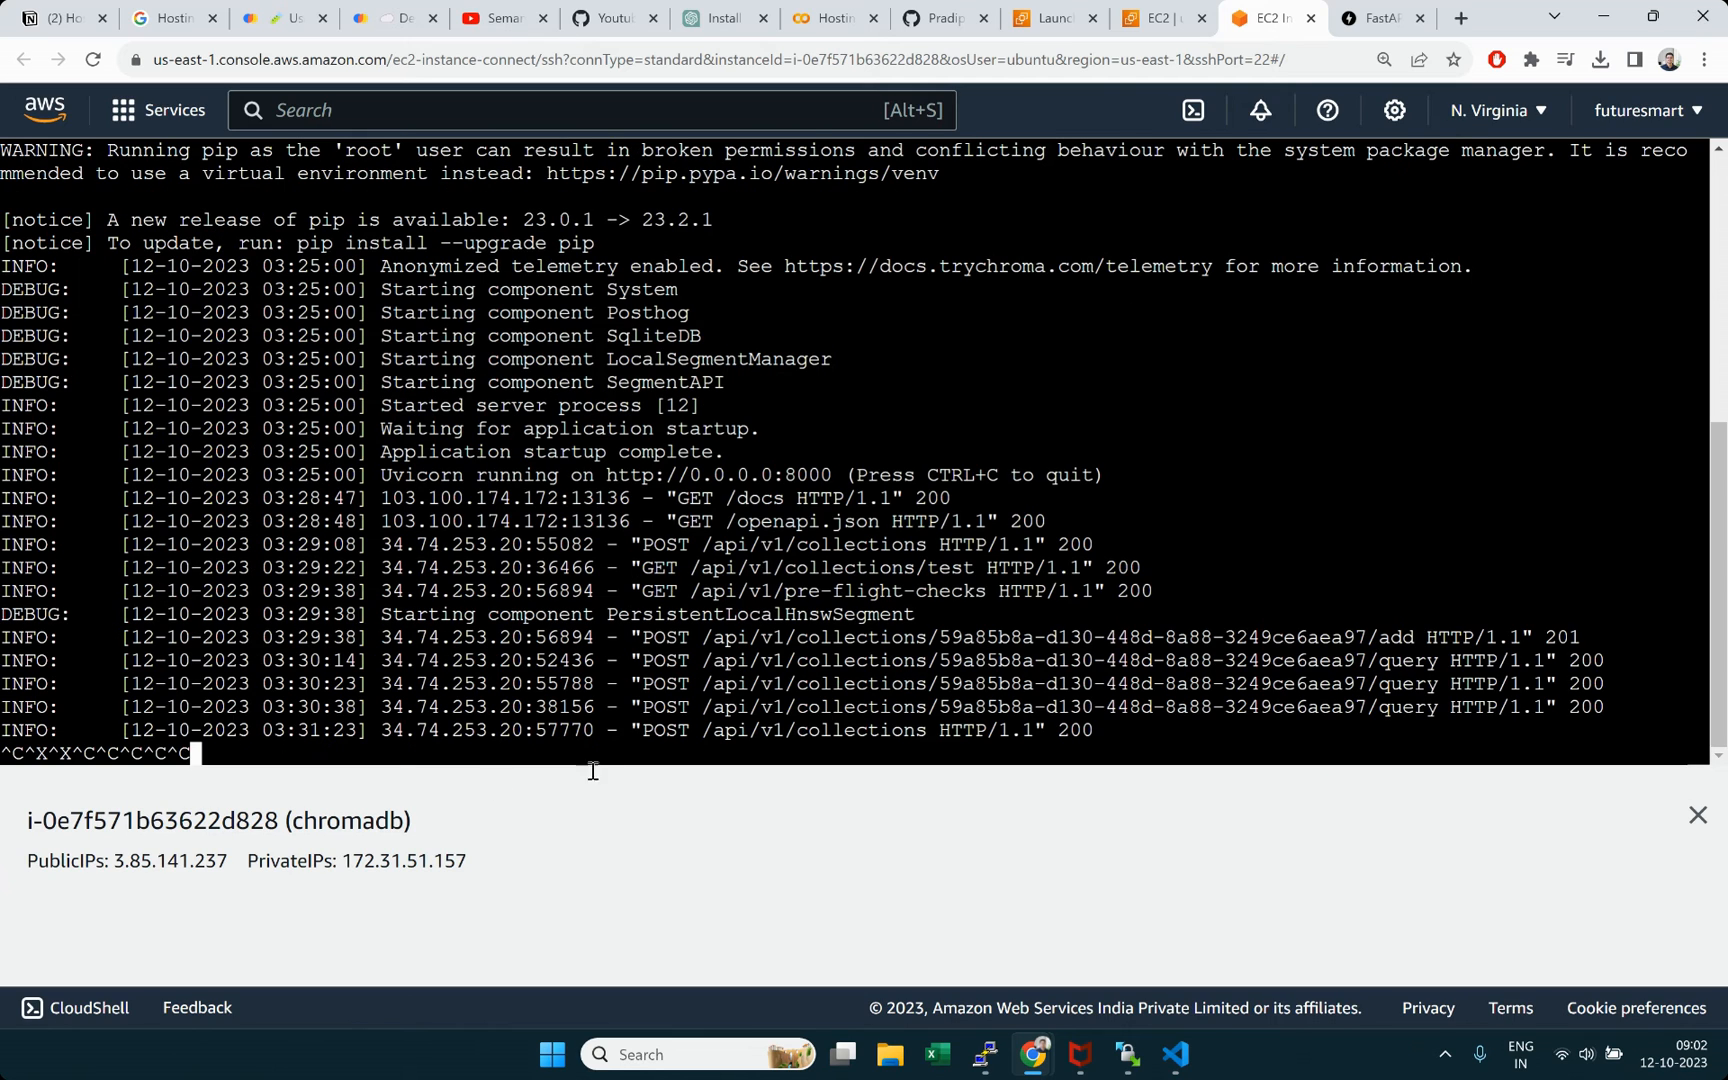
Step: Try other control sequences to get the EC2 terminal out of the running Chroma server
key("ctrl+x")
key("ctrl+x")
key("ctrl+x")
key("ctrl+x")
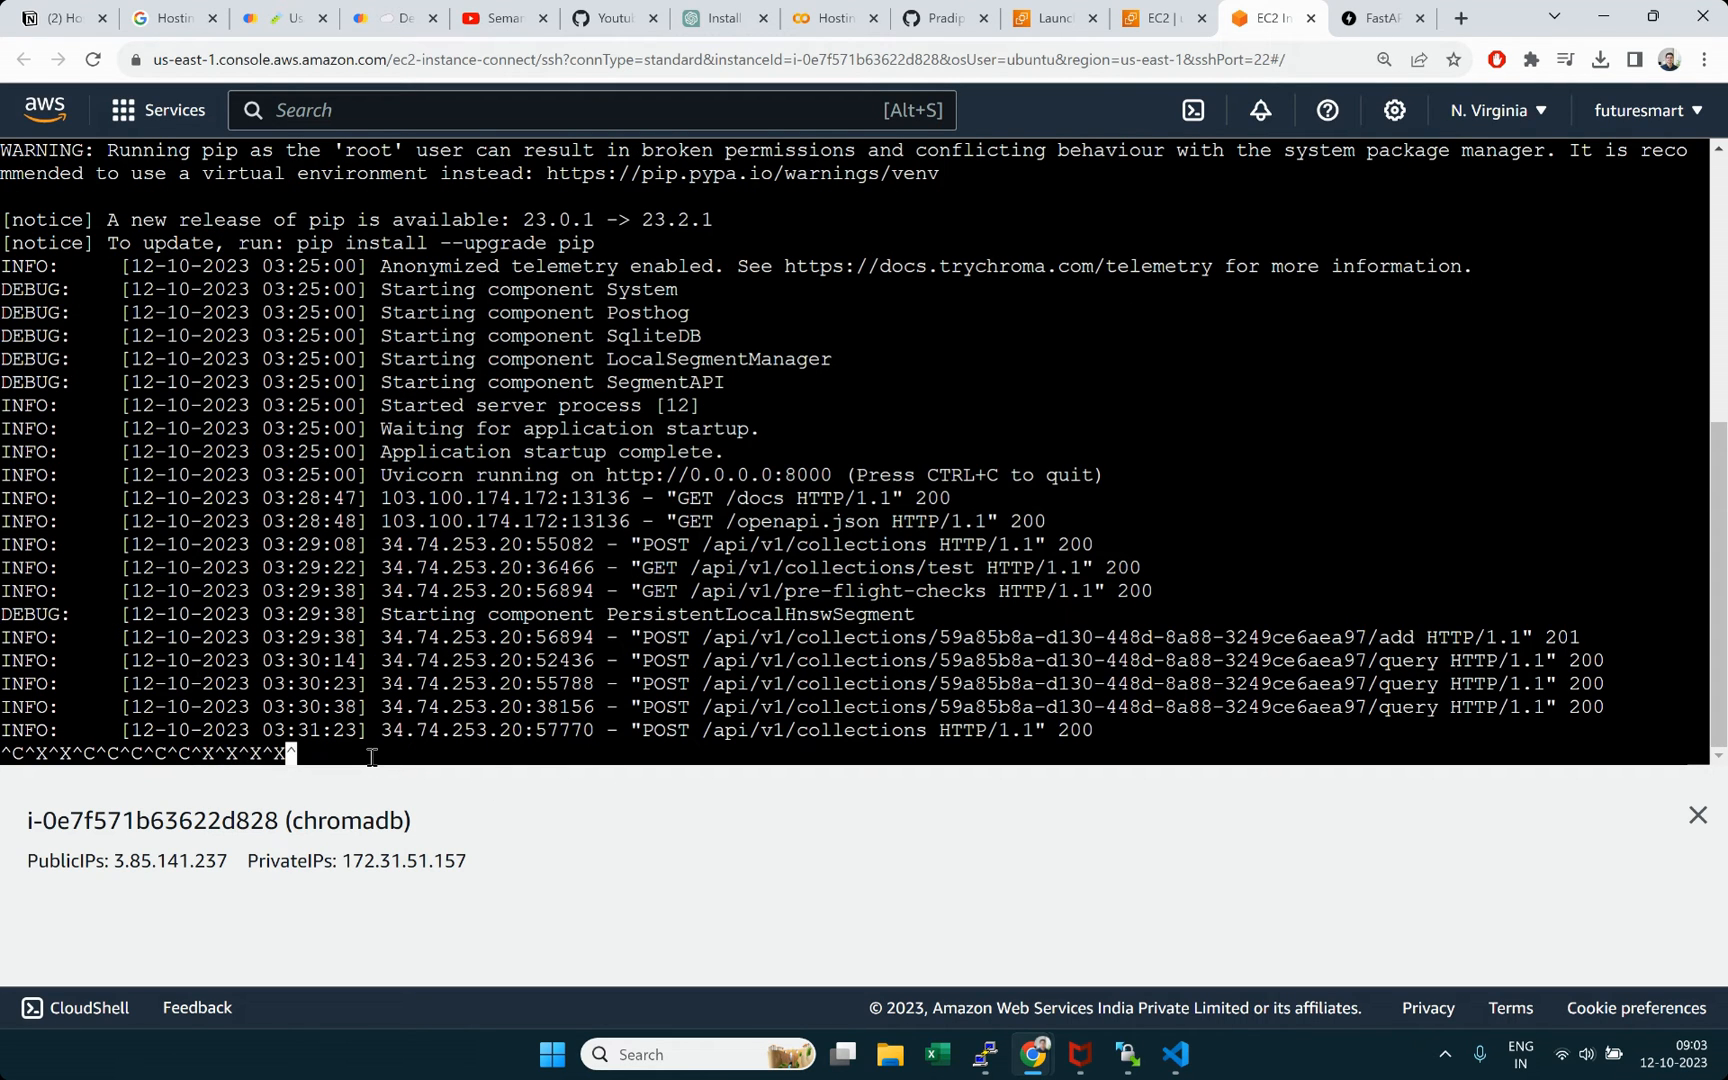
key("ctrl+v")
key("ctrl+v")
Step: Check the details and inbound rules of the launch-wizard-52 security group in the EC2 console
left_click(1160, 18)
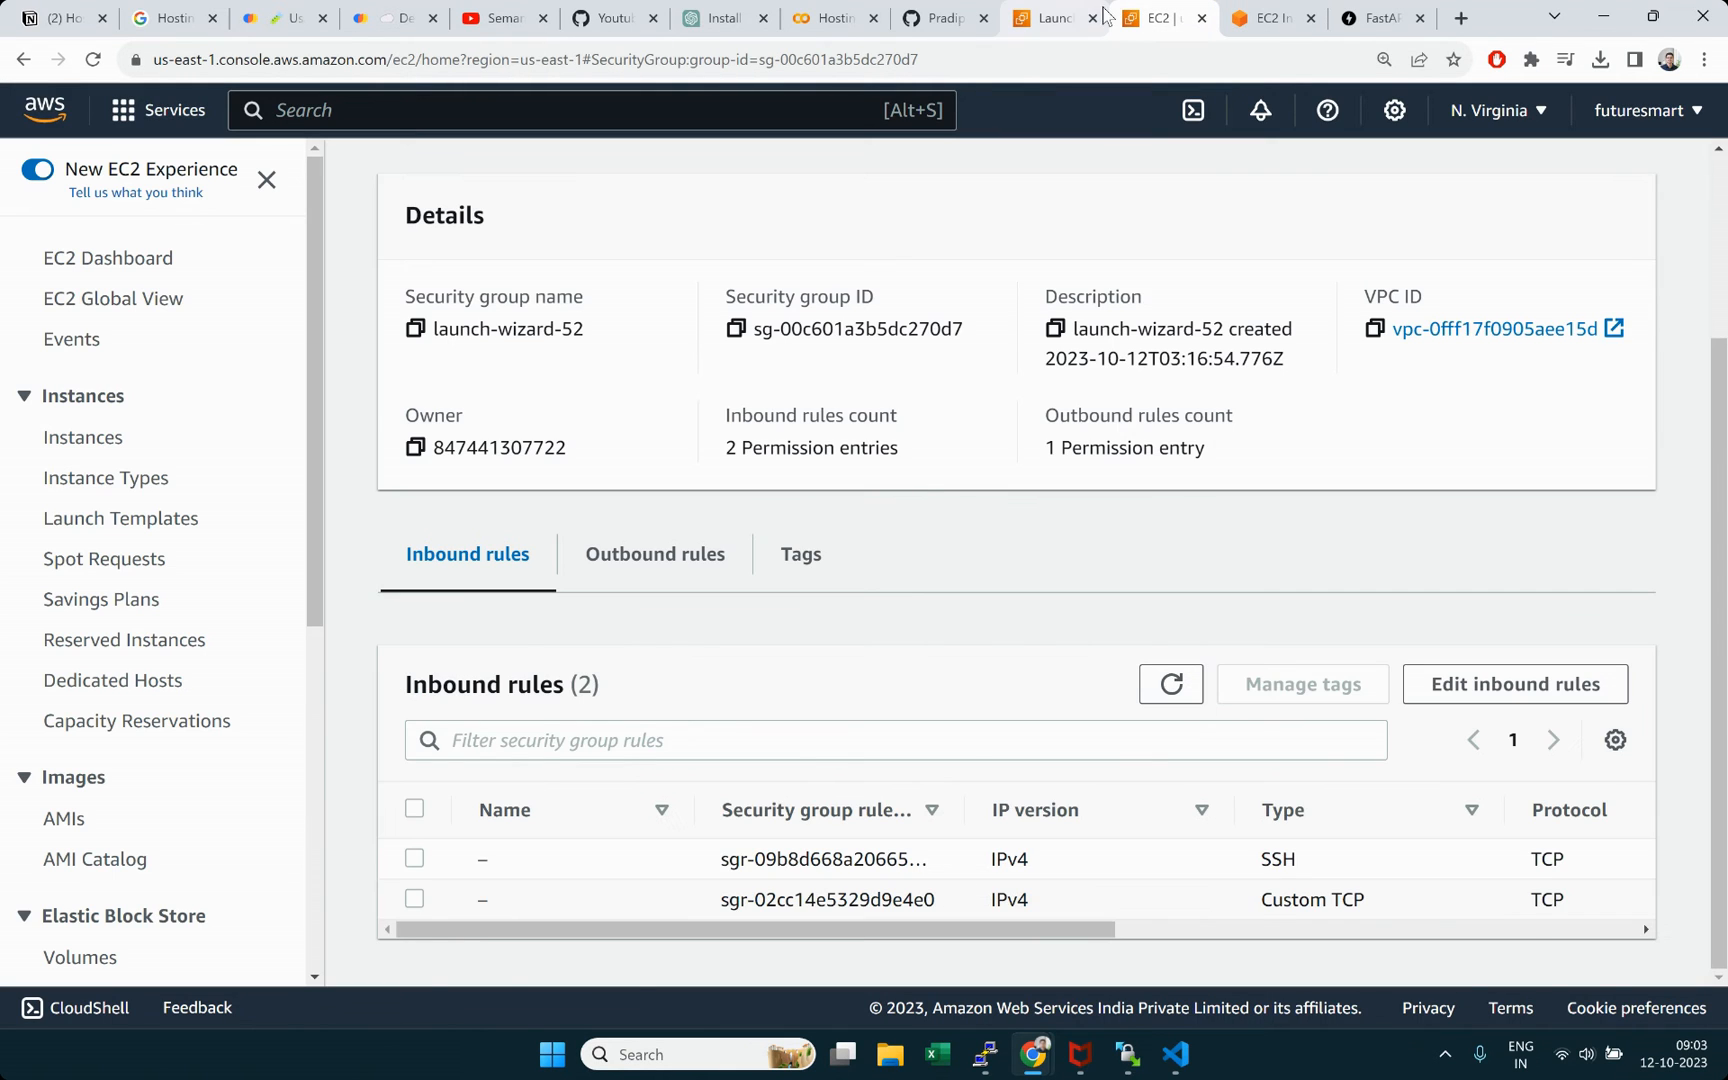
scroll(1079, 531, "down", 3)
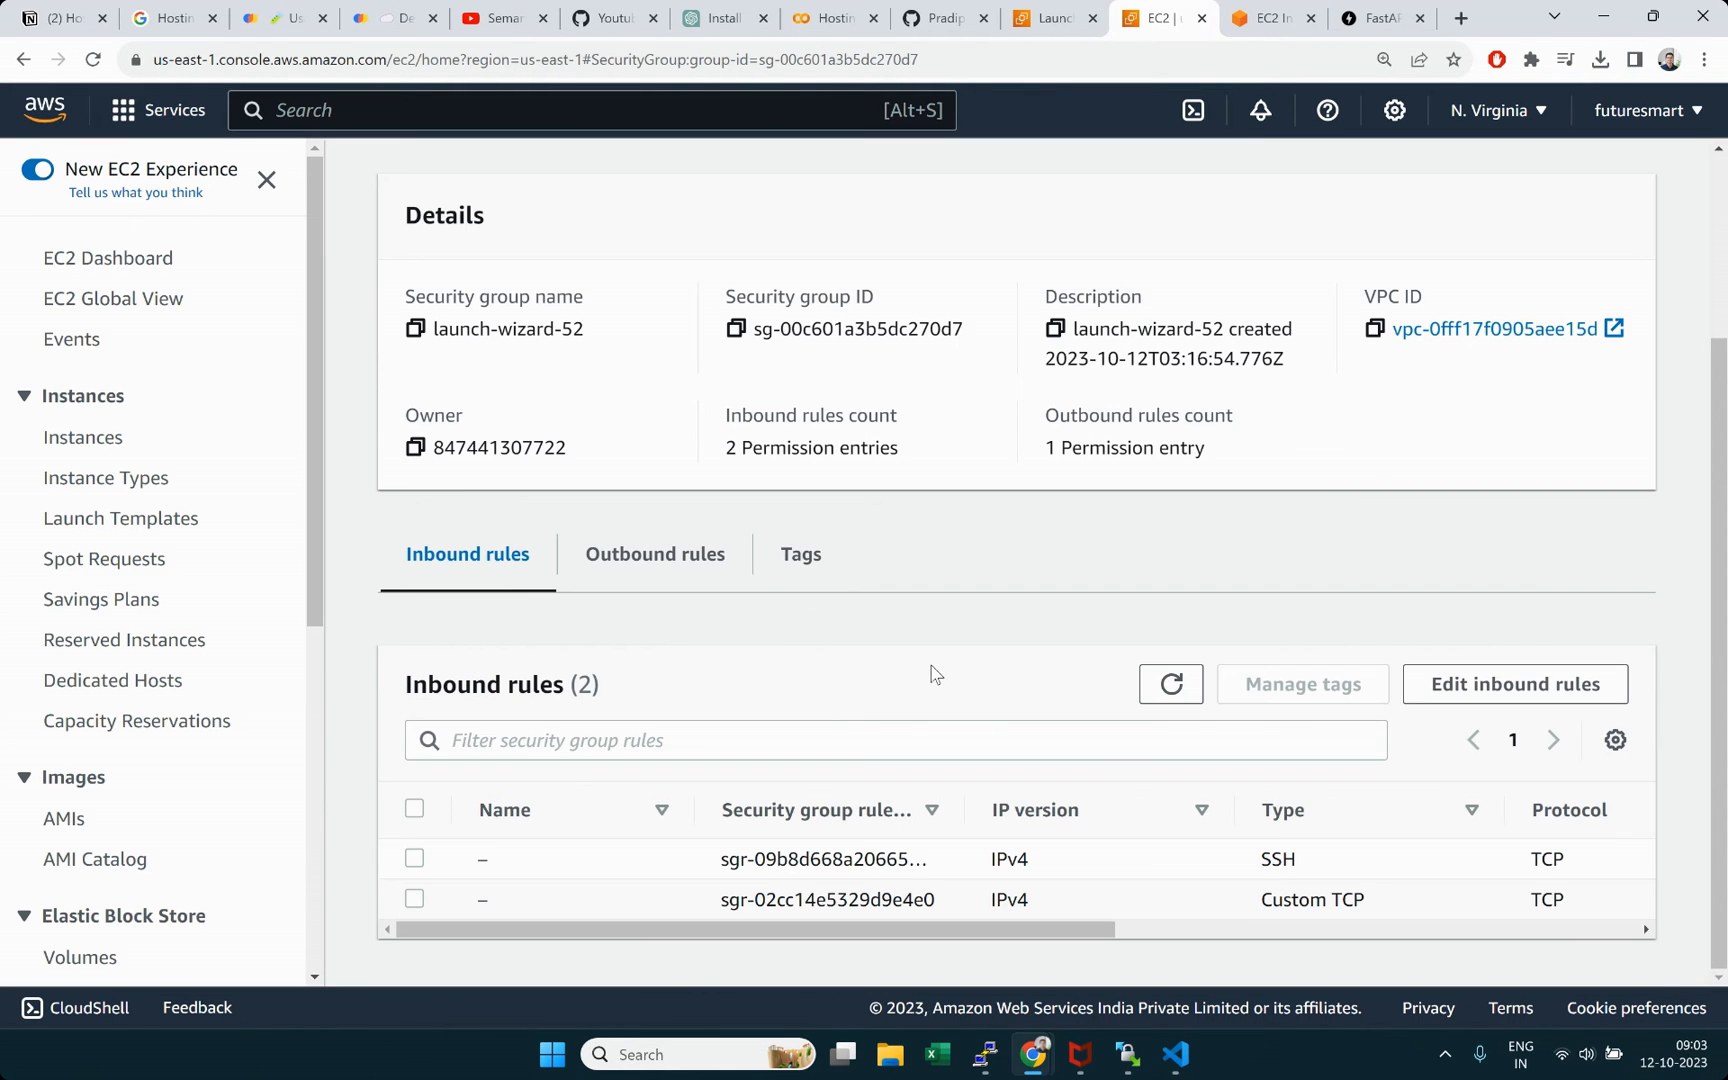
scroll(1015, 636, "up", 3)
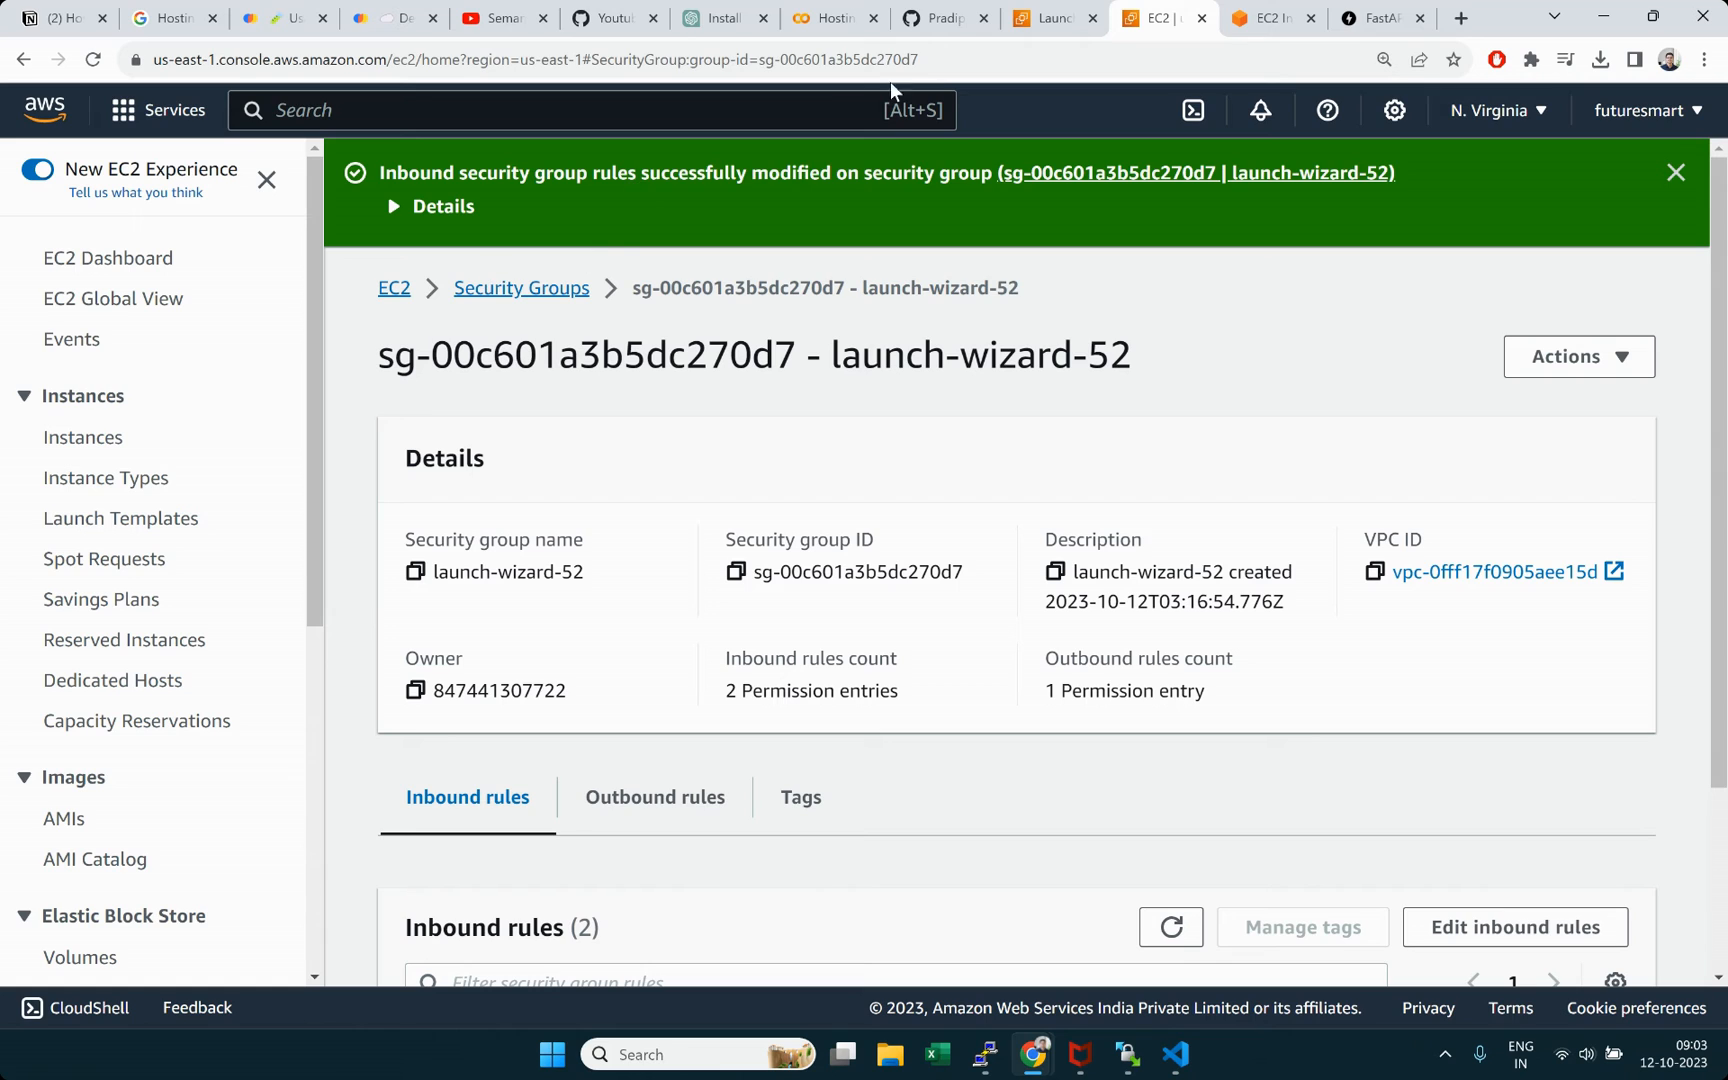
Step: Open the chromadb instance's summary from the successful launch page in the EC2 console
left_click(1045, 18)
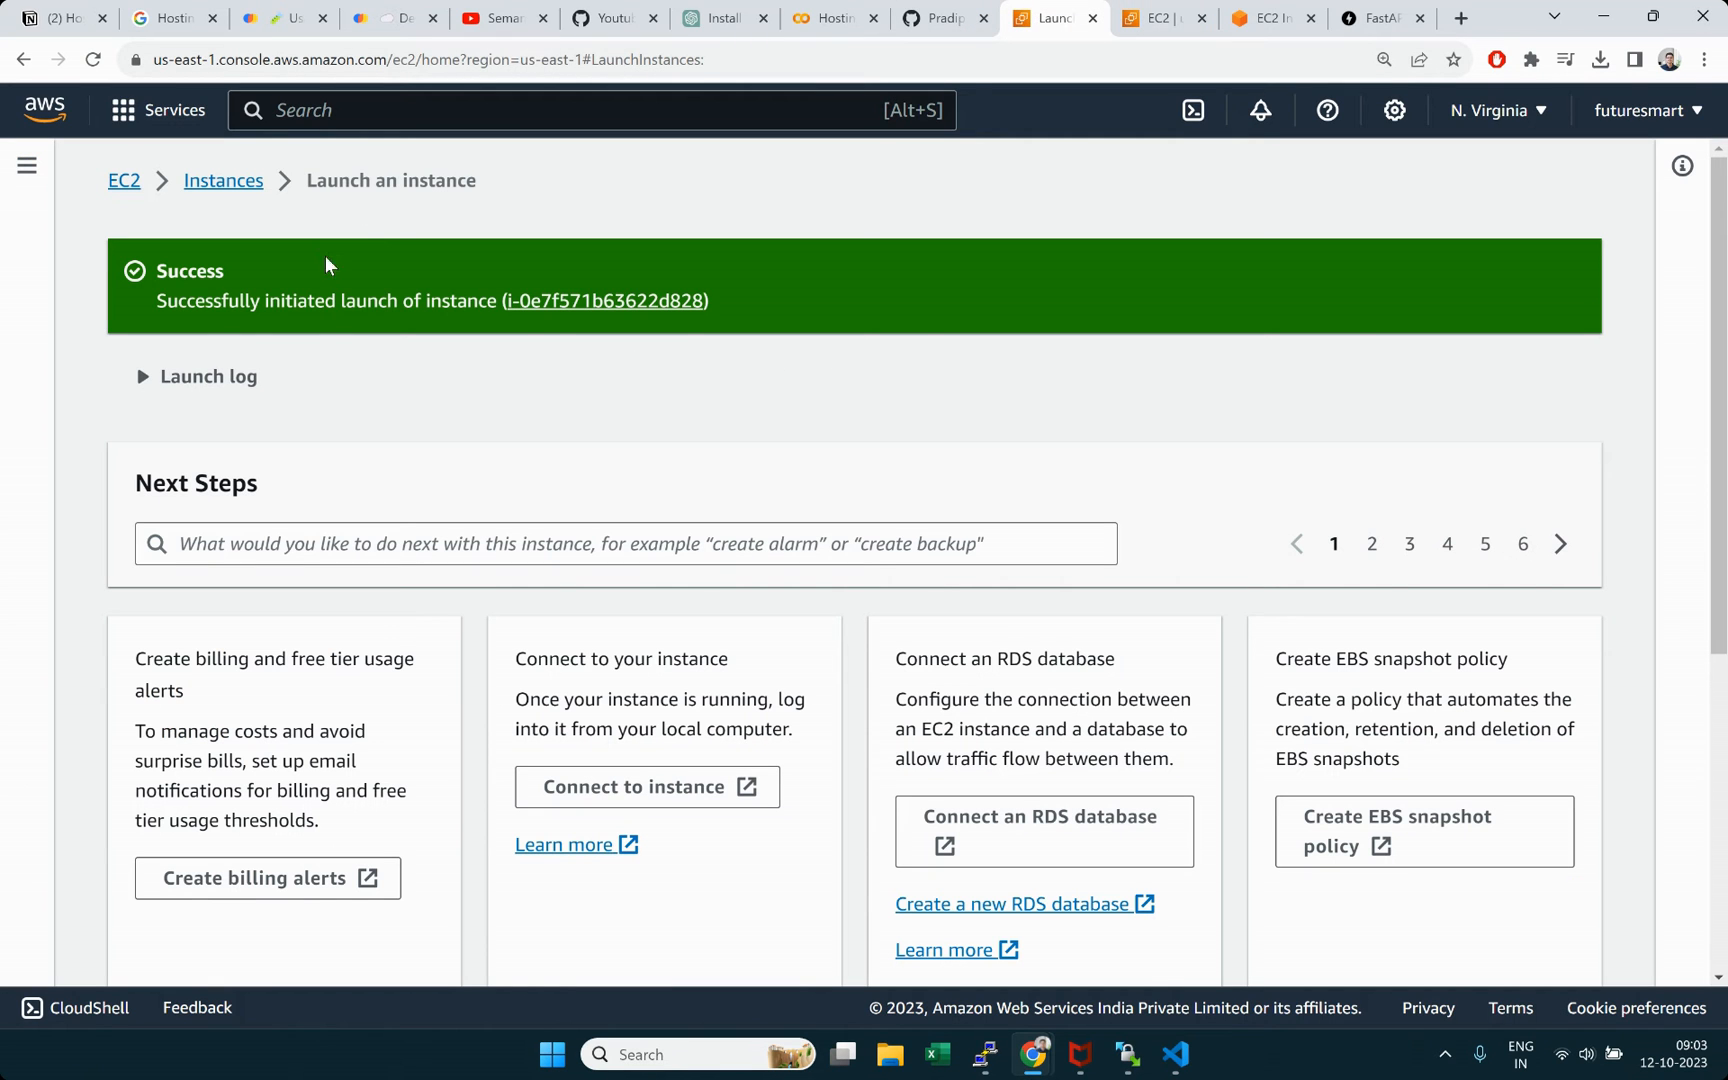
left_click(560, 302)
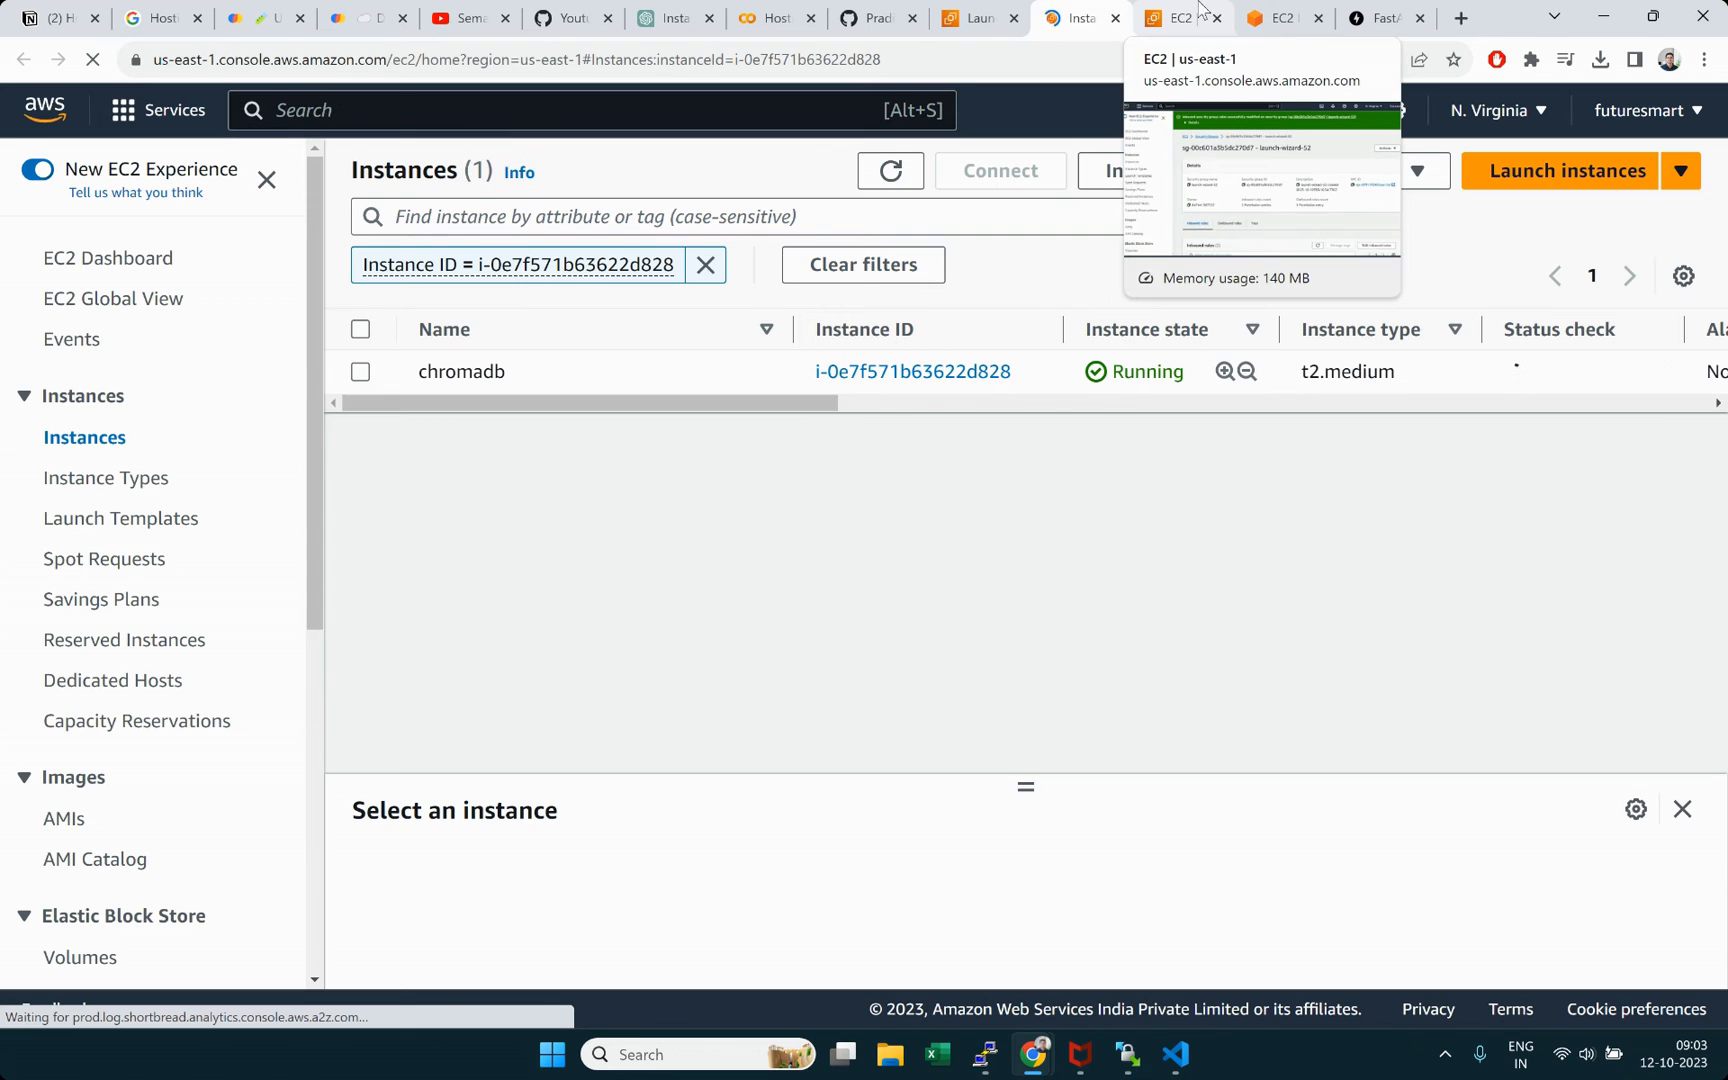
left_click(1200, 10)
left_click(1097, 12)
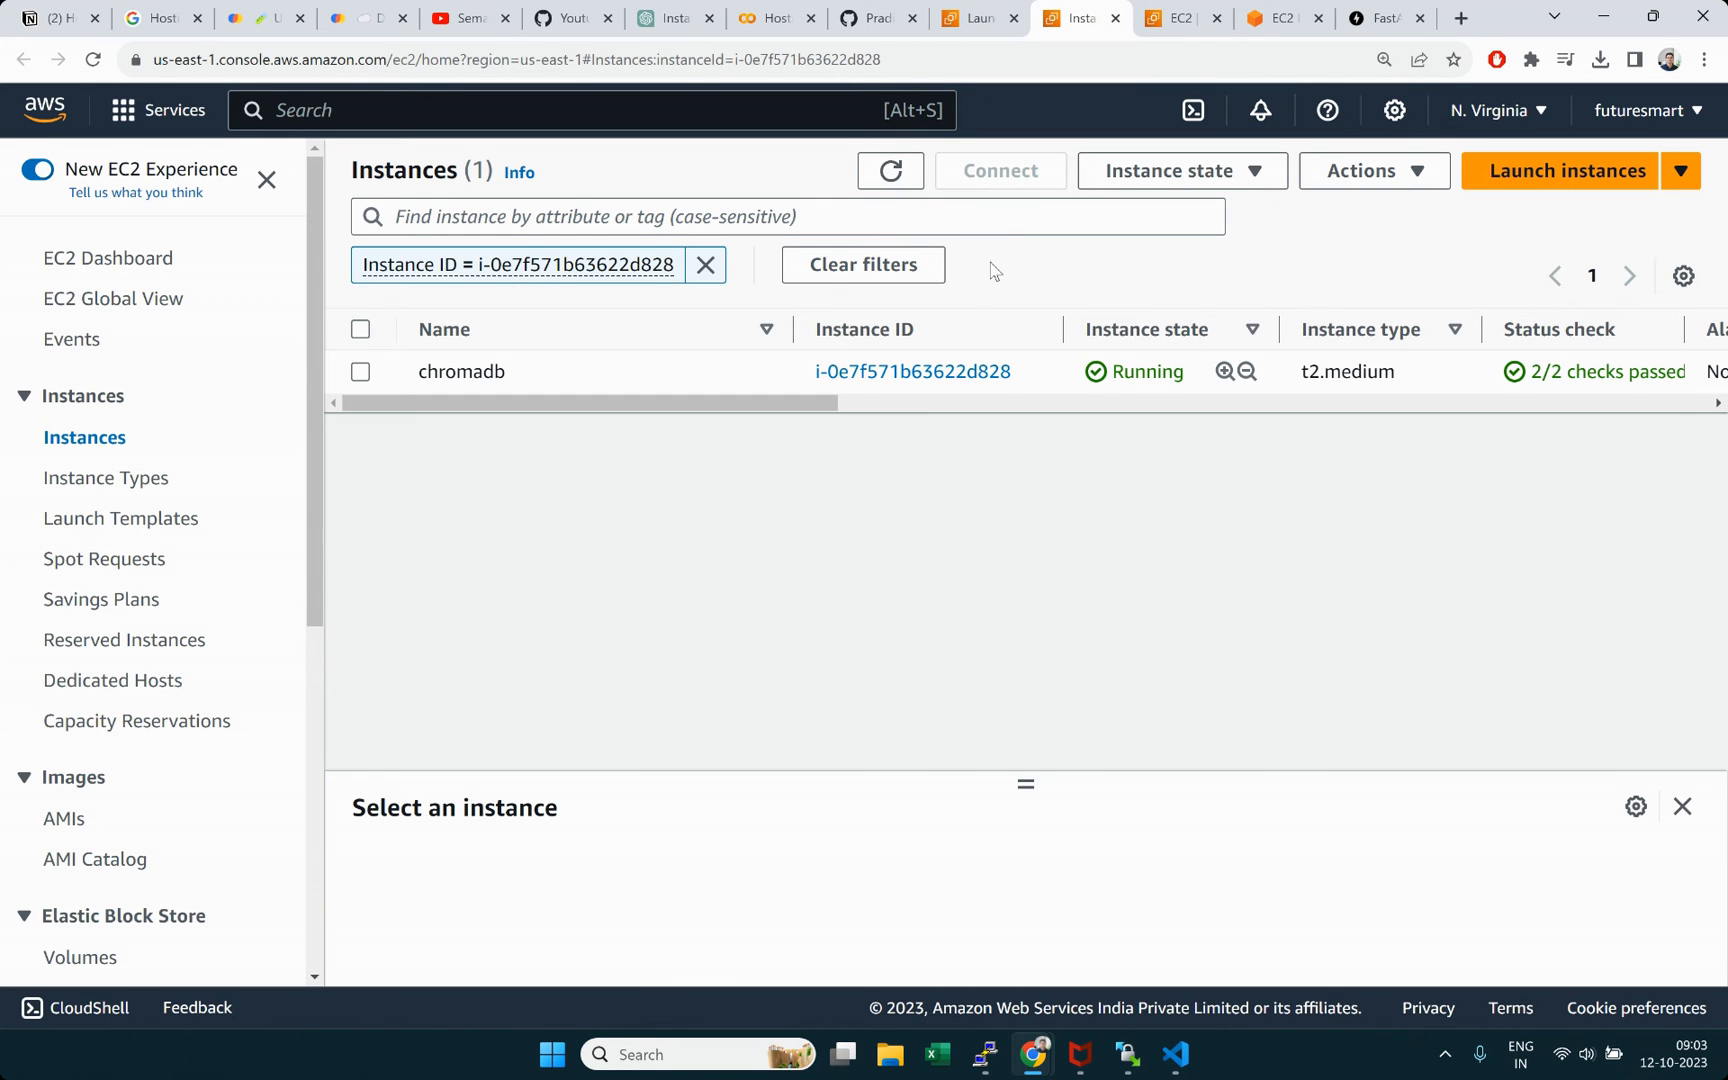
left_click(1003, 372)
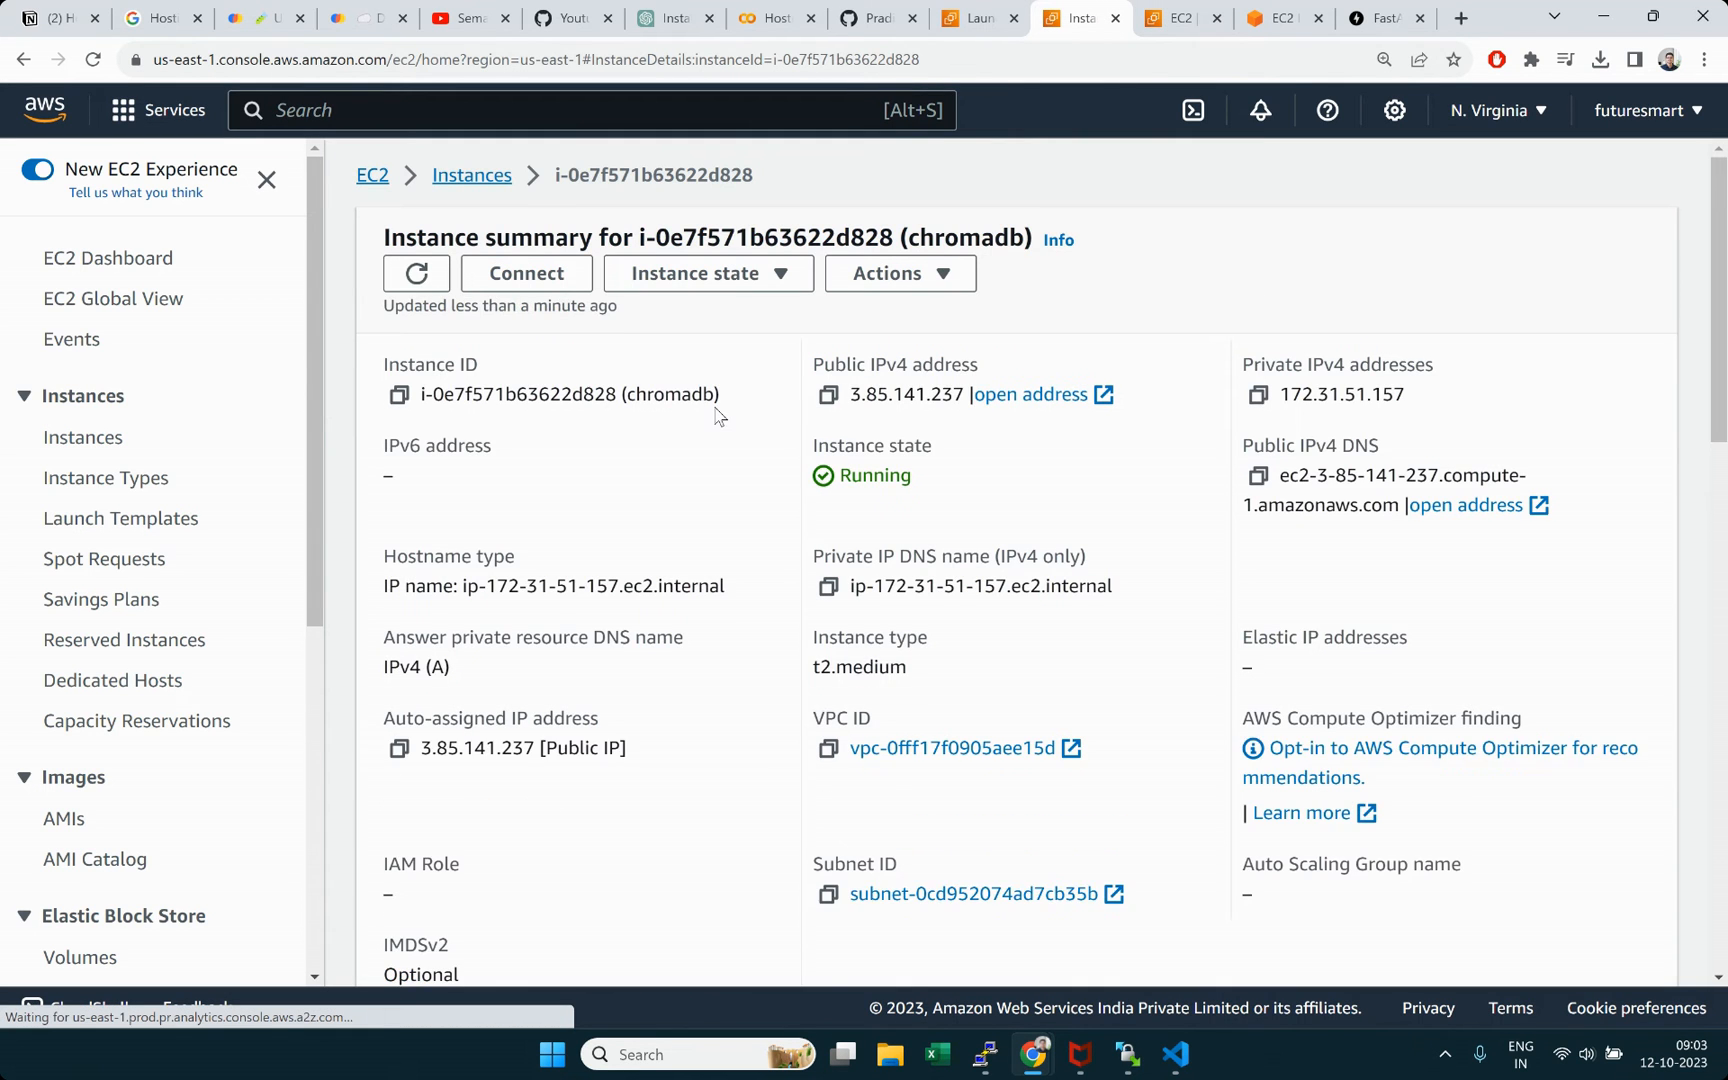
Step: Open the chromadb instance's SSH client connection instructions and check the key file named in the example command
left_click(527, 273)
scroll(600, 640, "down", 2)
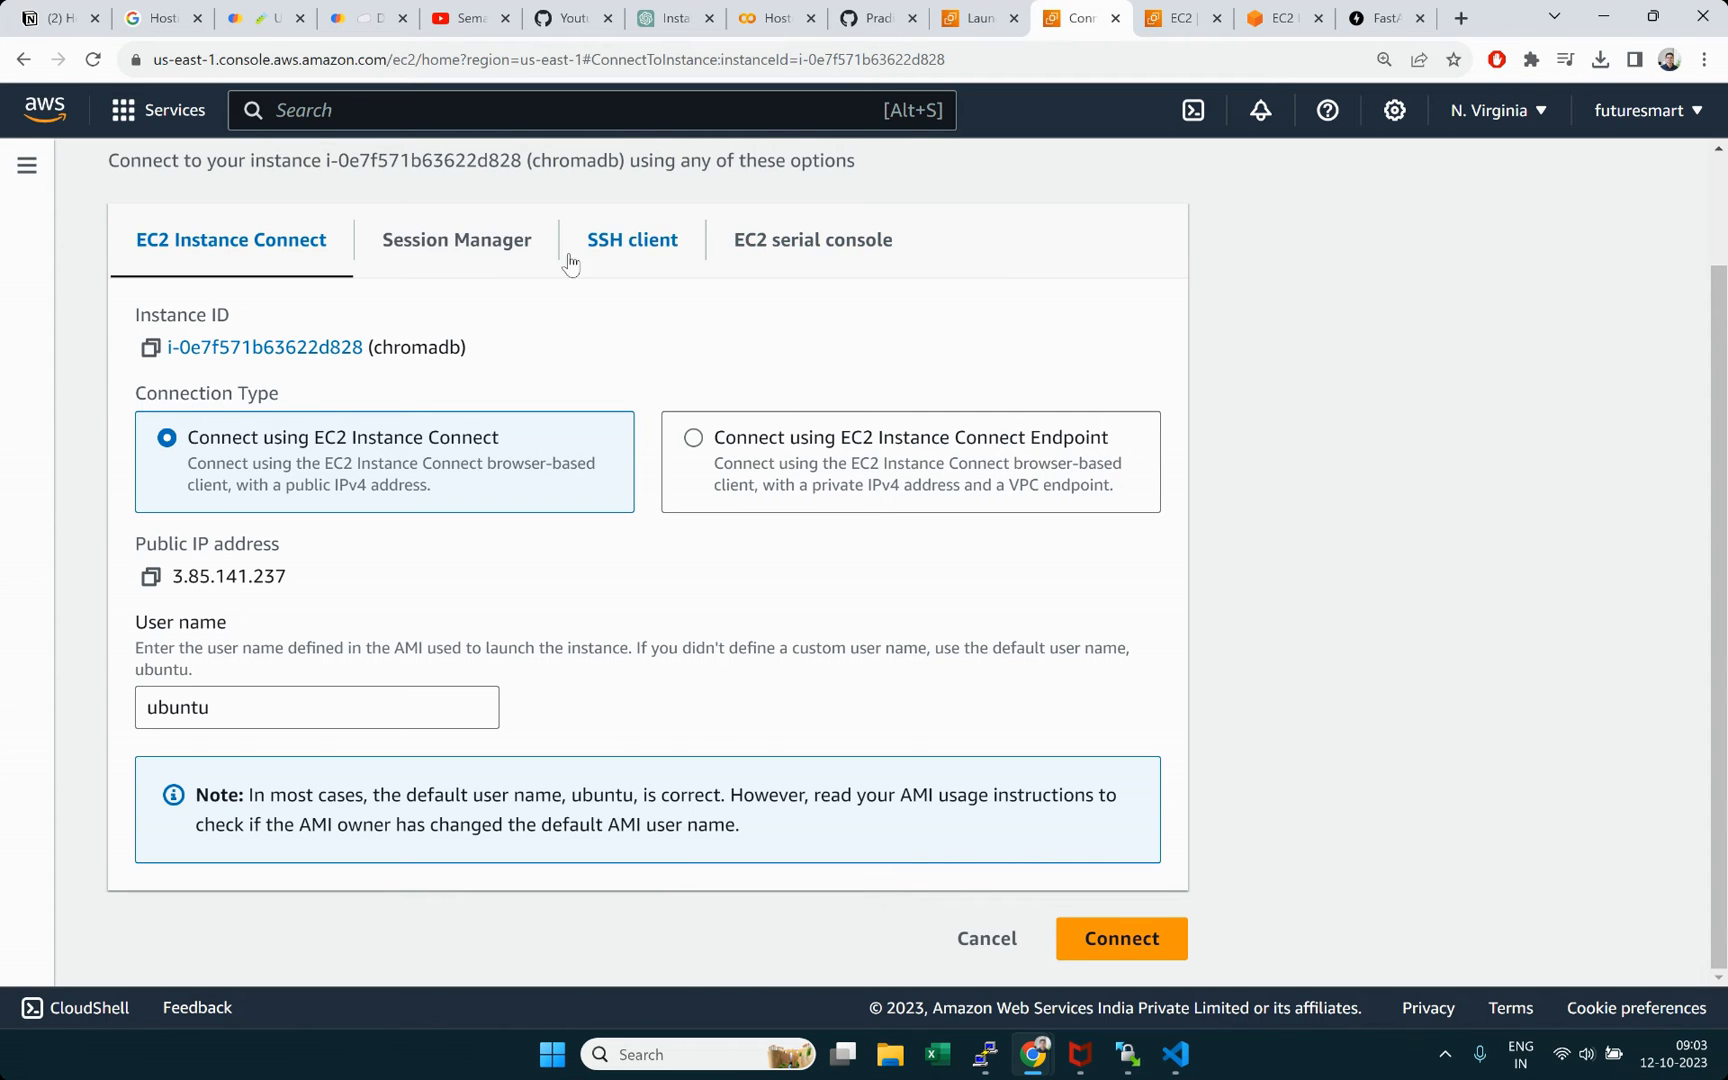
left_click(638, 246)
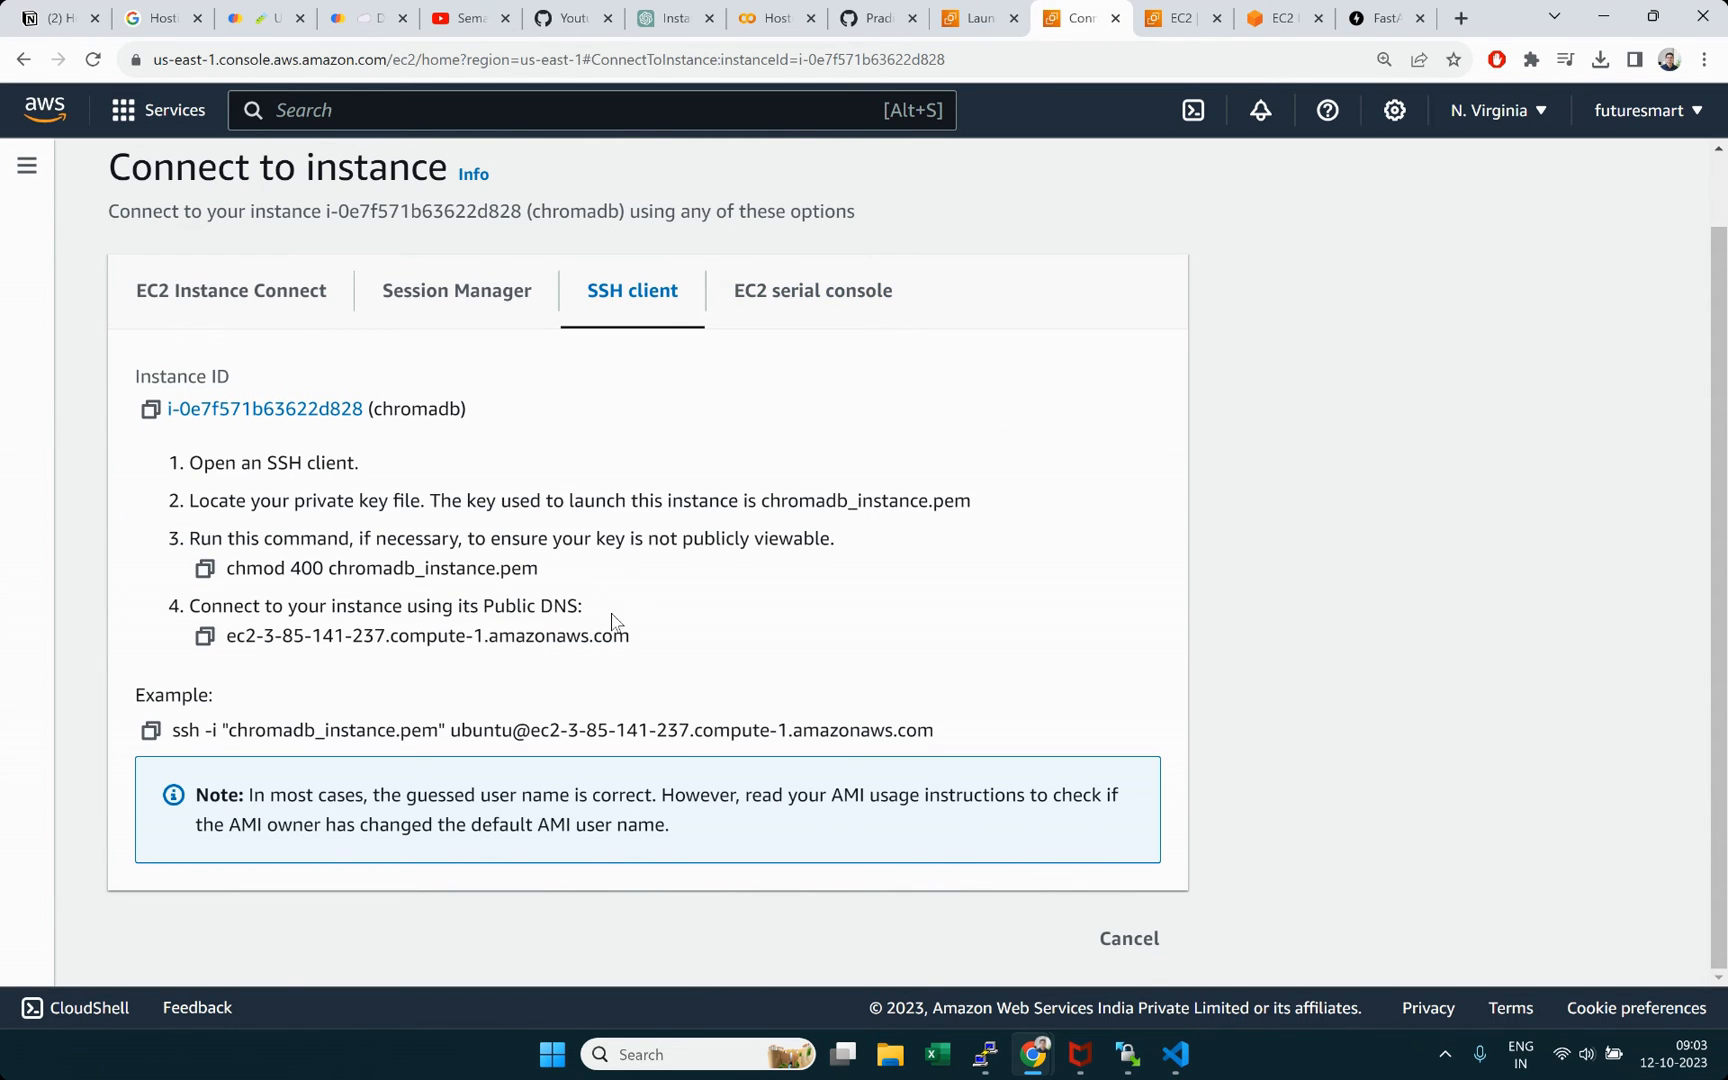
left_click_drag(229, 730, 445, 731)
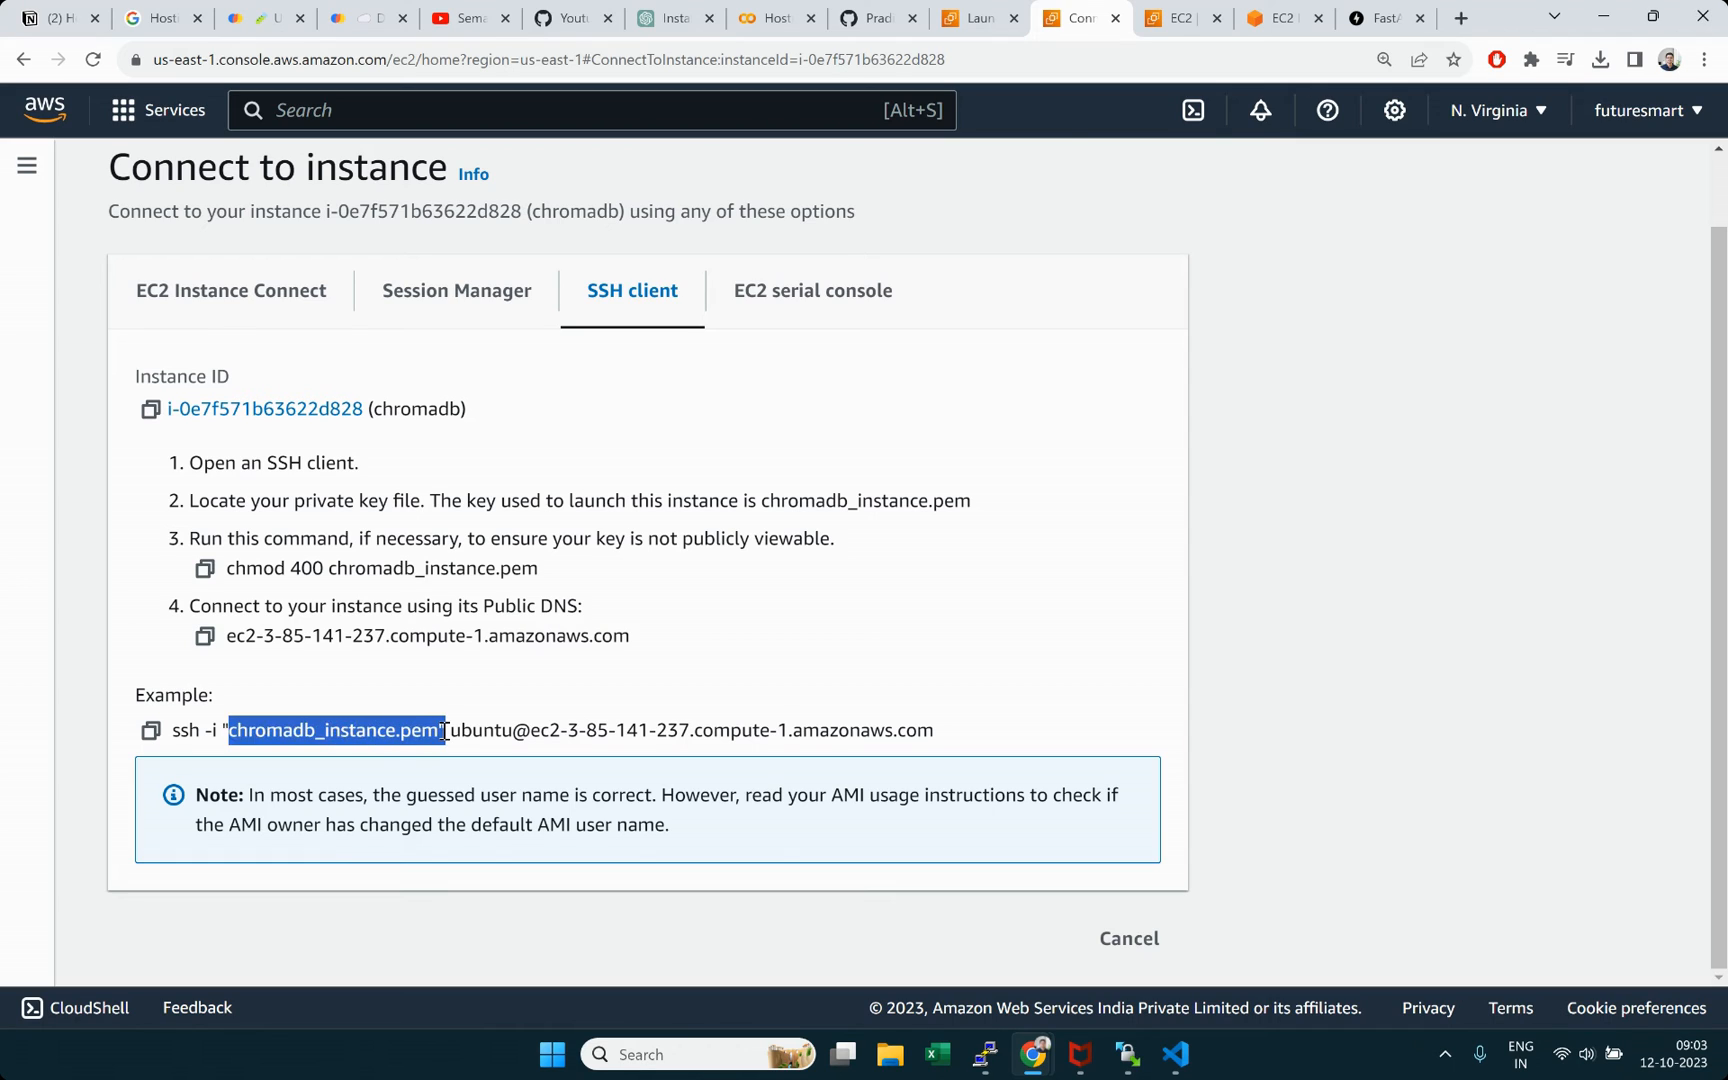
left_click(578, 727)
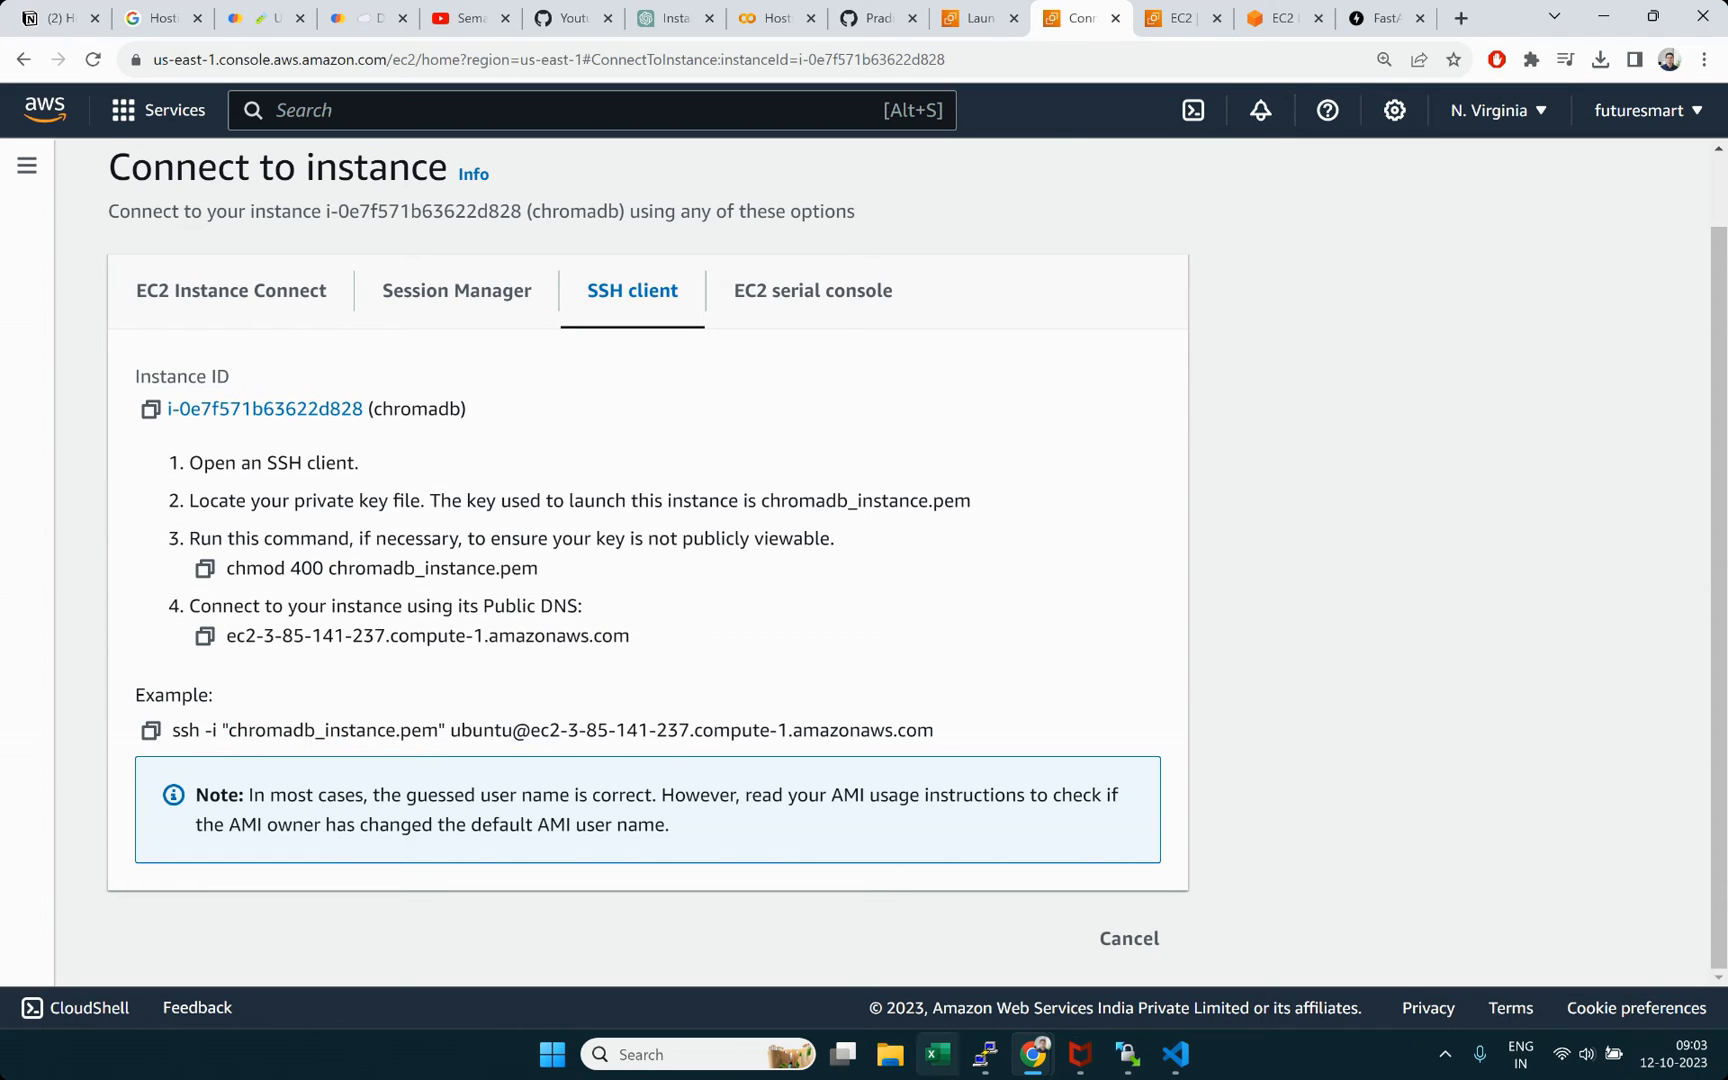
Step: In File Explorer, copy chromadb_instance.pem from Downloads into D:\Projects\Personal\Youtube-Tutorials\chroma_db
left_click(889, 1053)
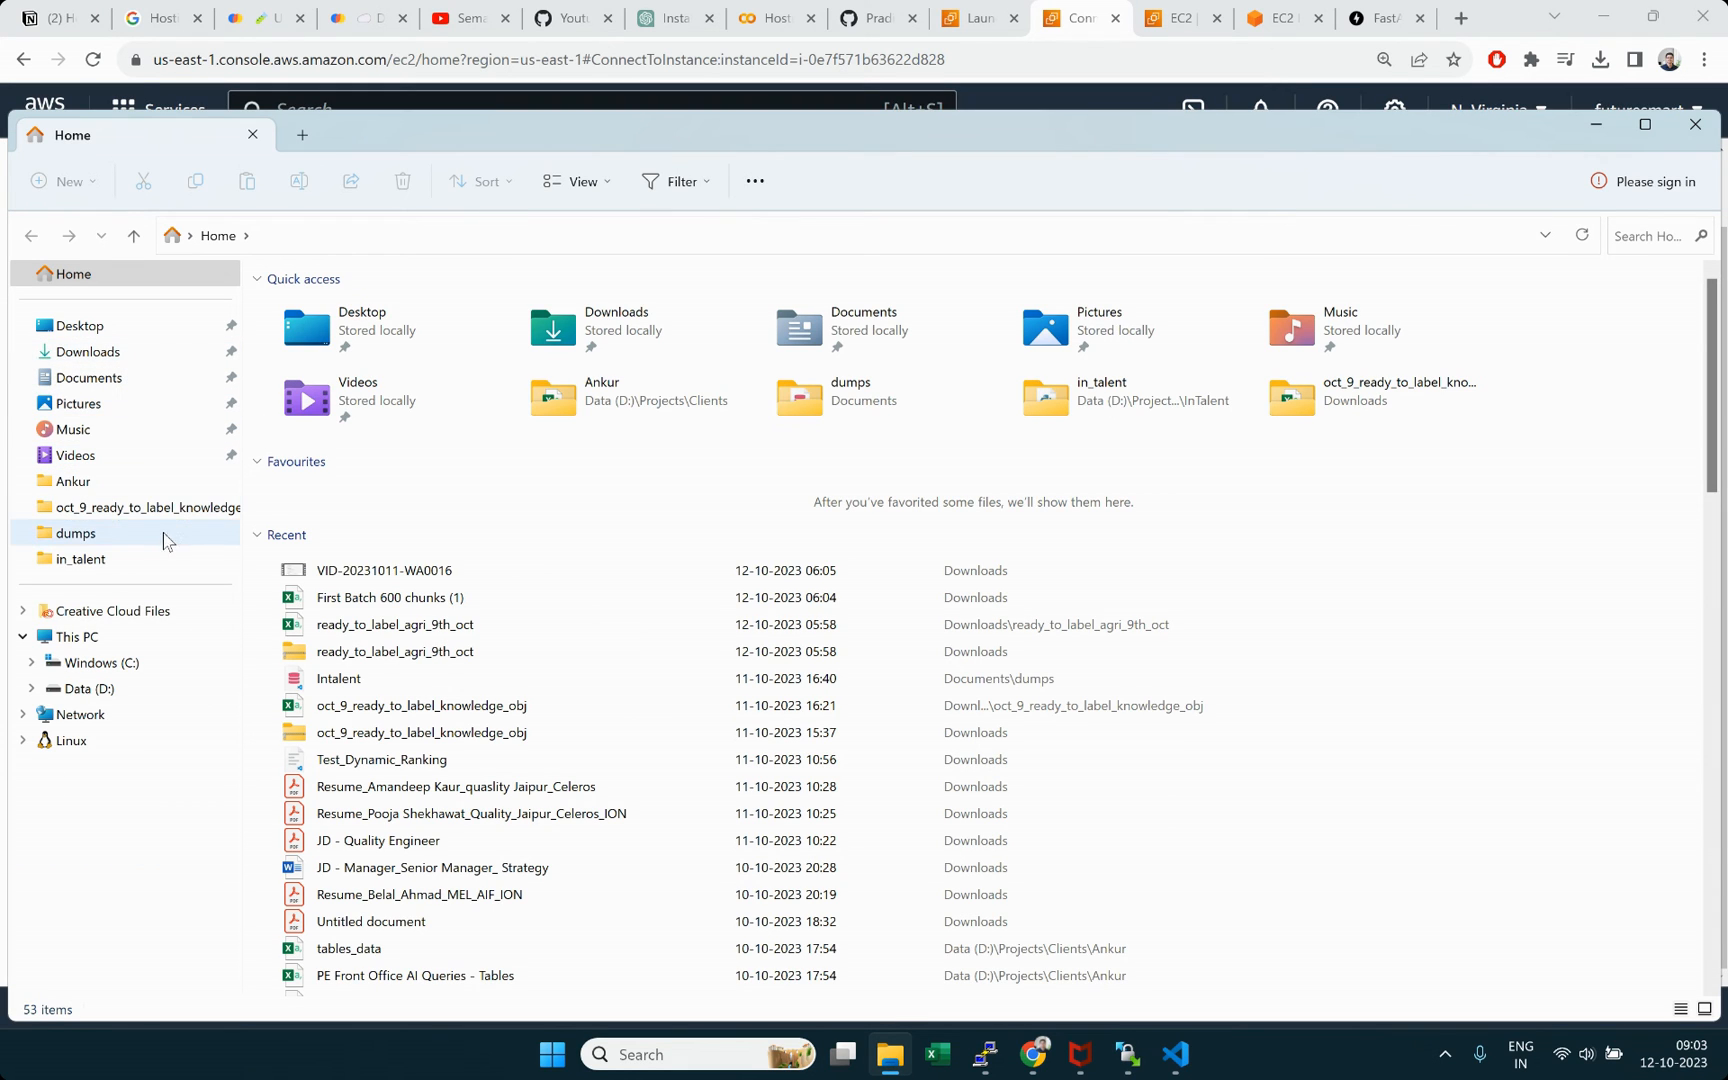
left_click(120, 358)
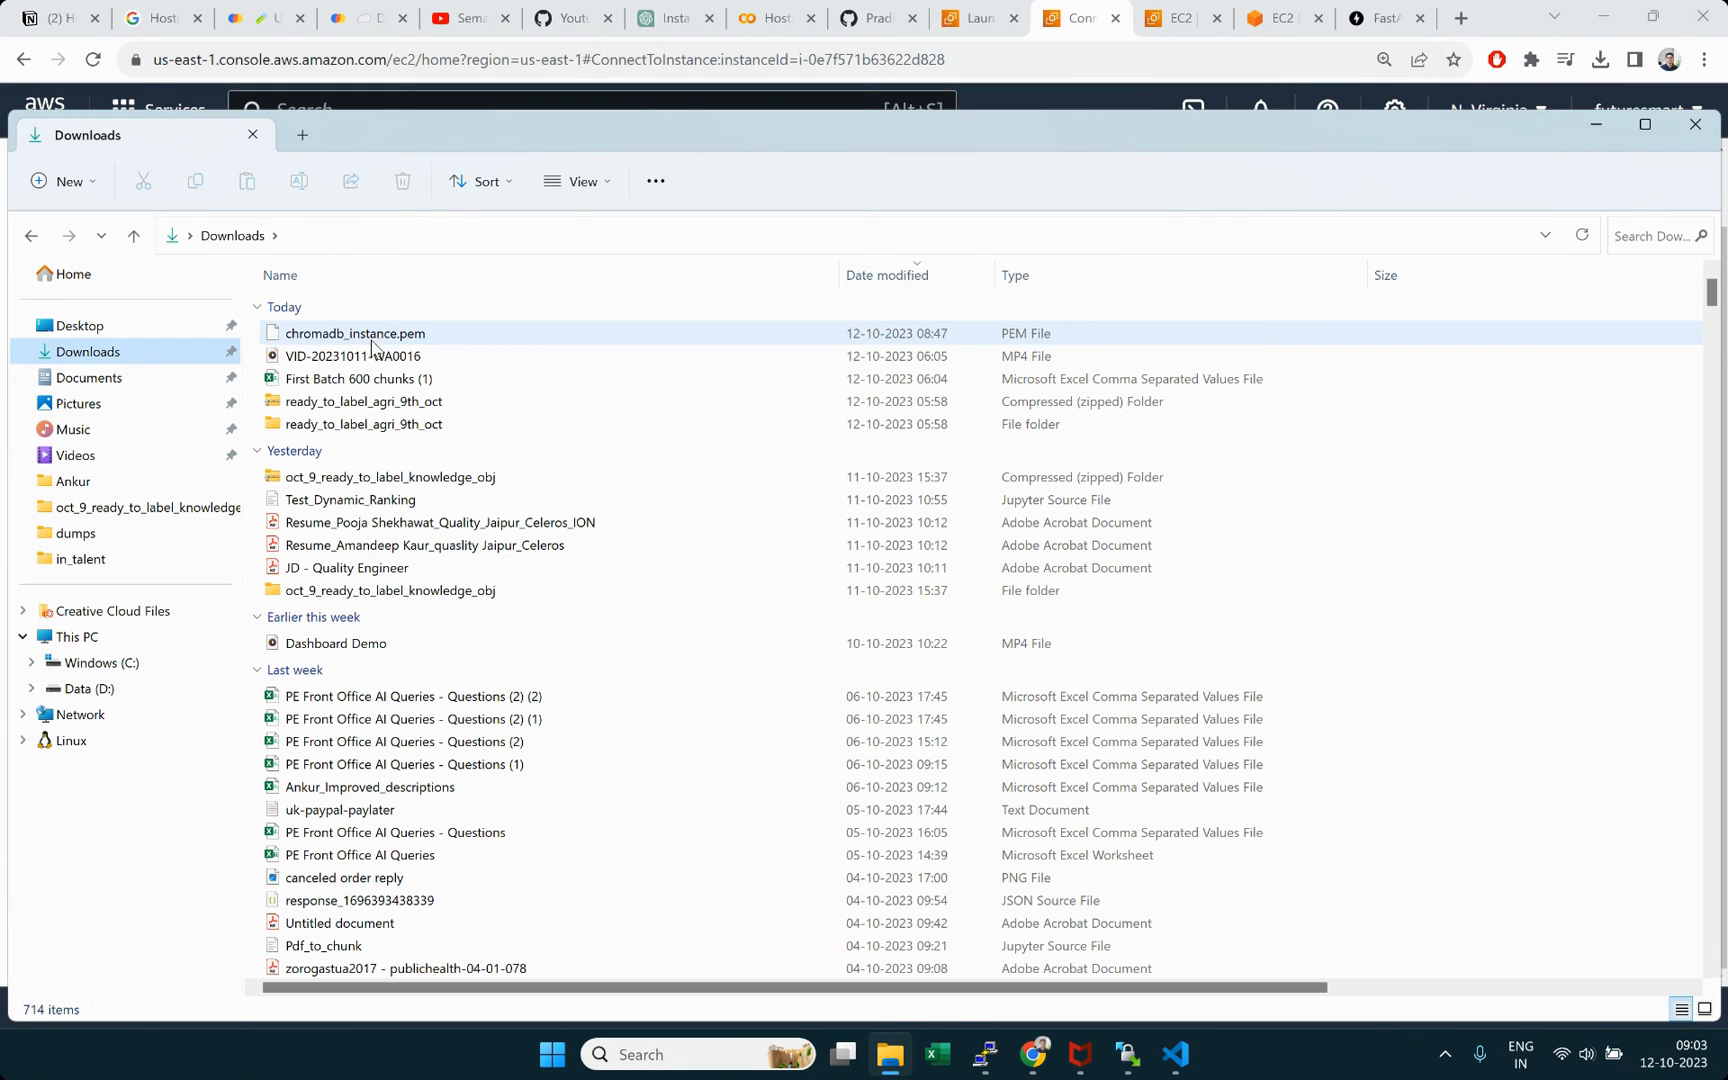
left_click(373, 341)
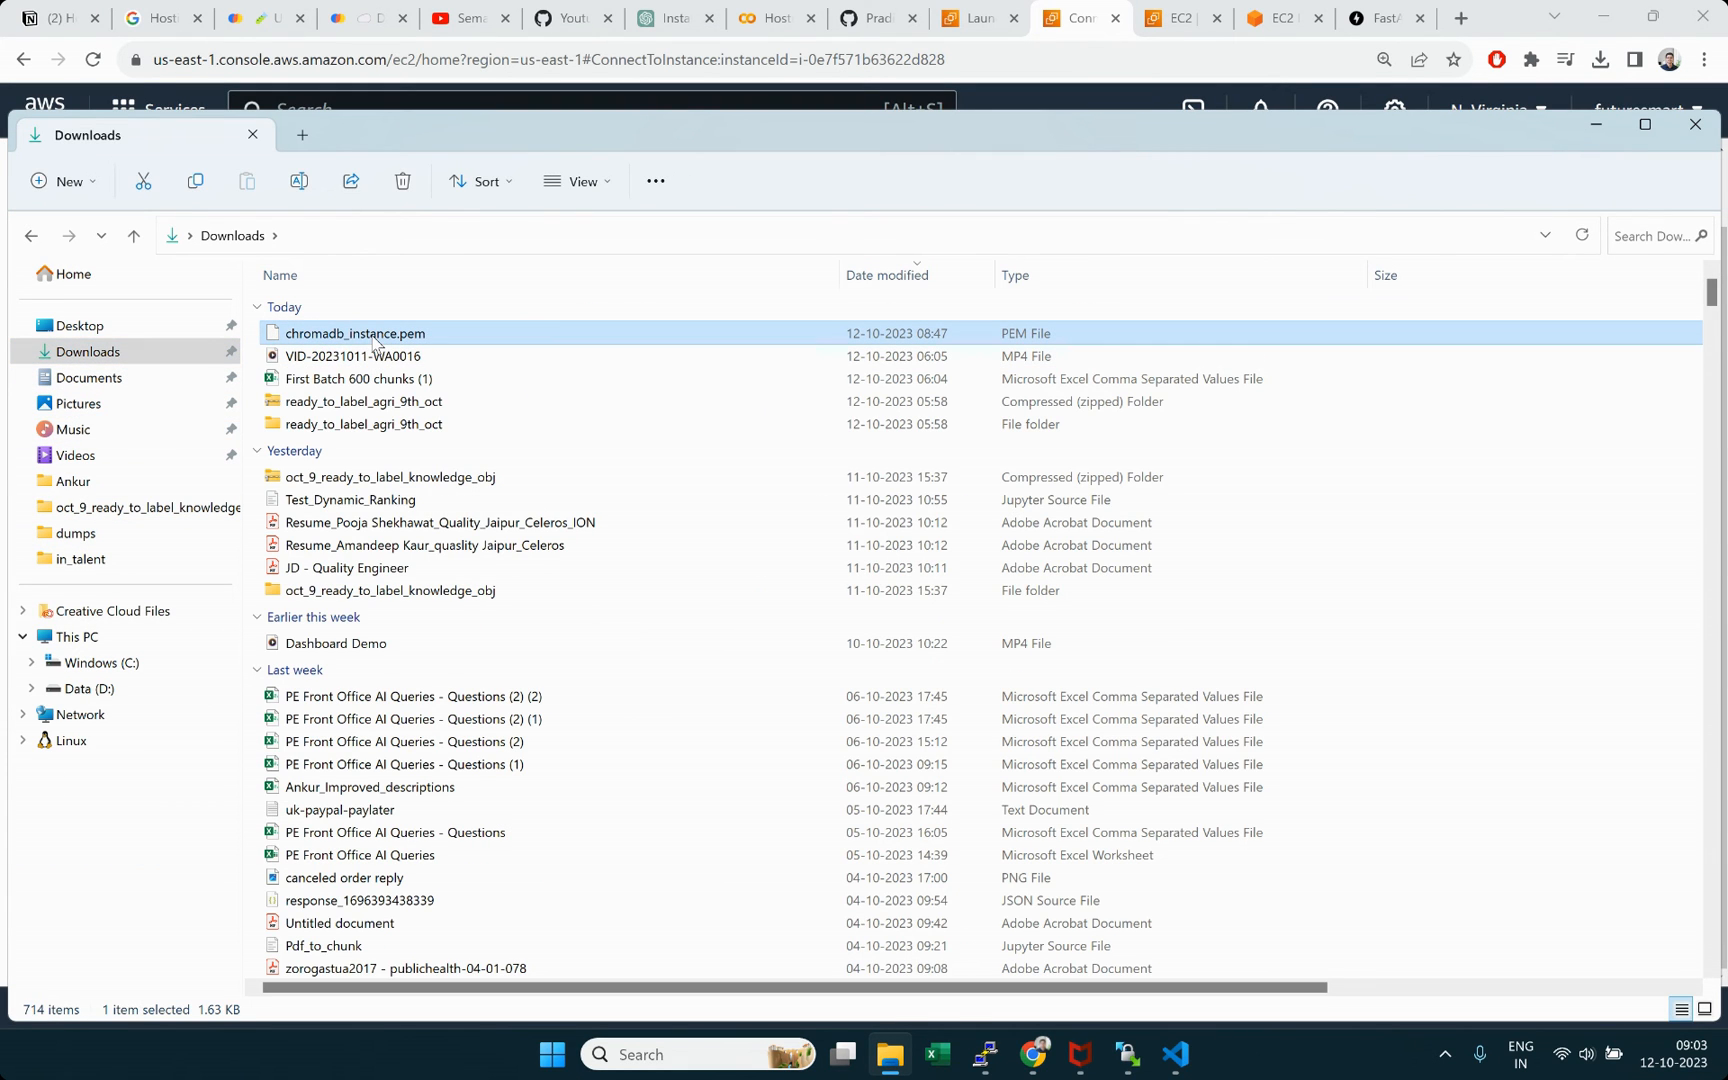
left_click(125, 689)
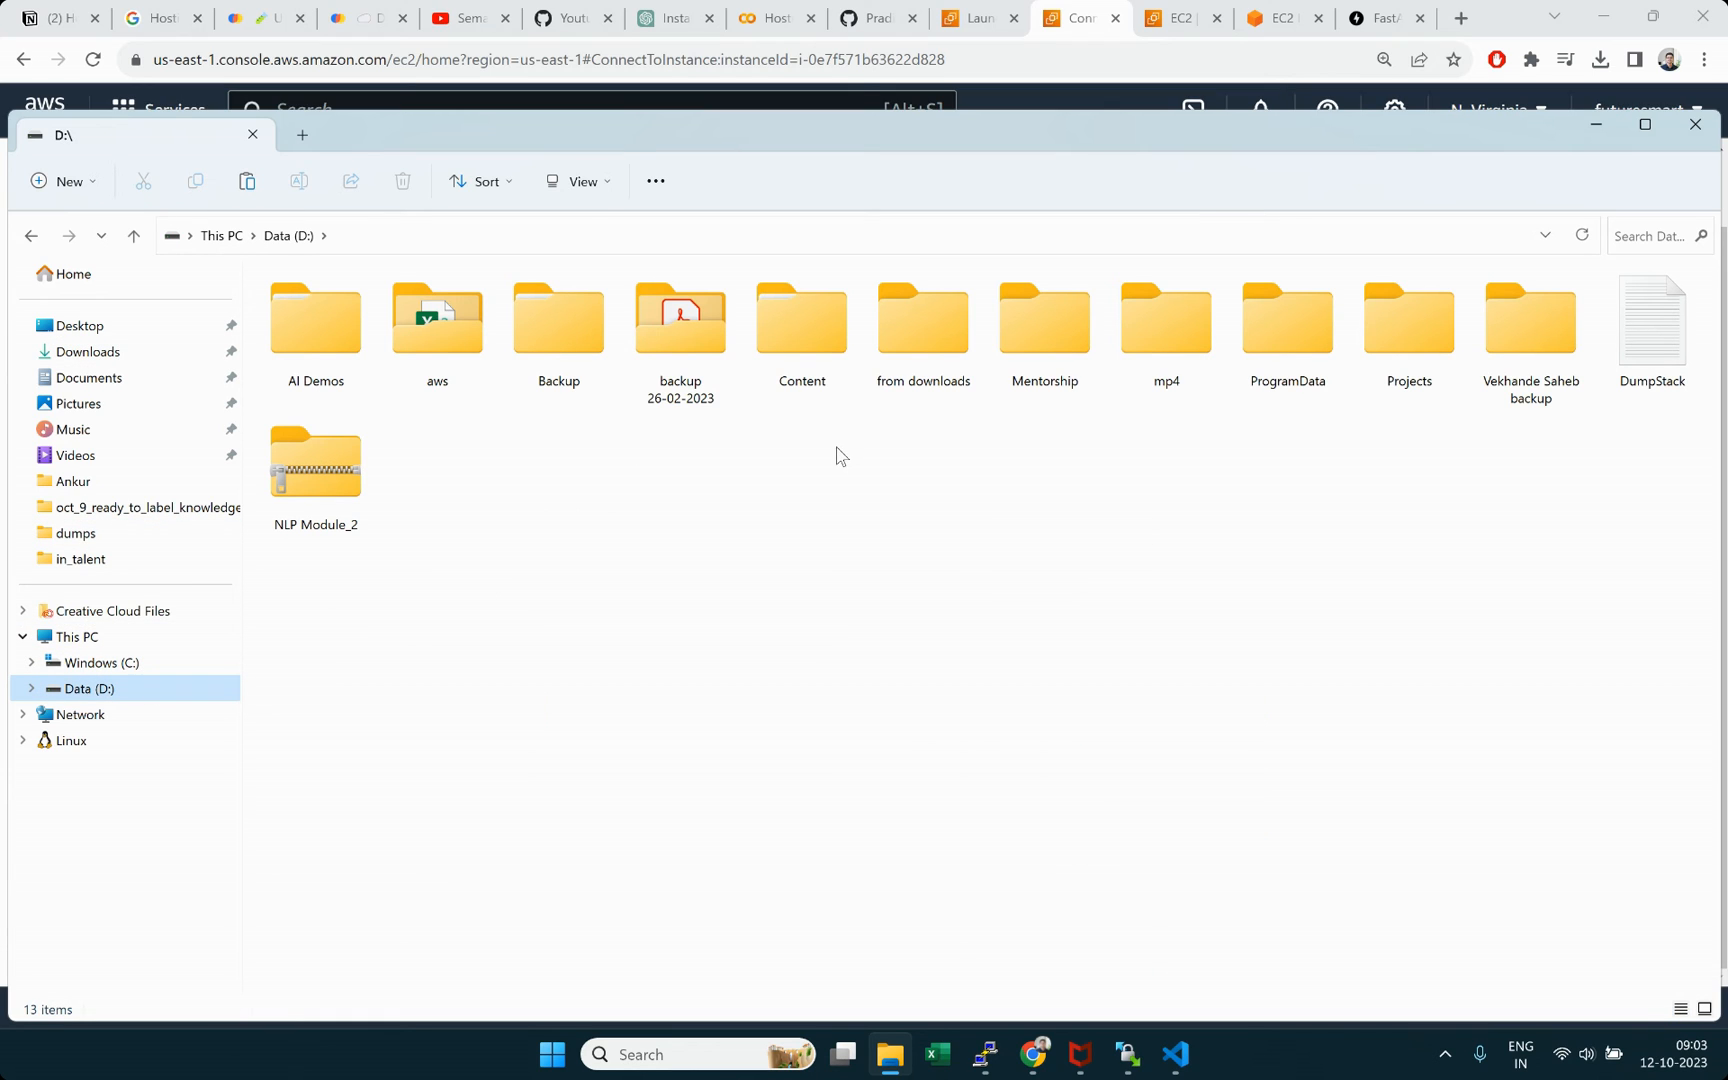
double_click(1409, 330)
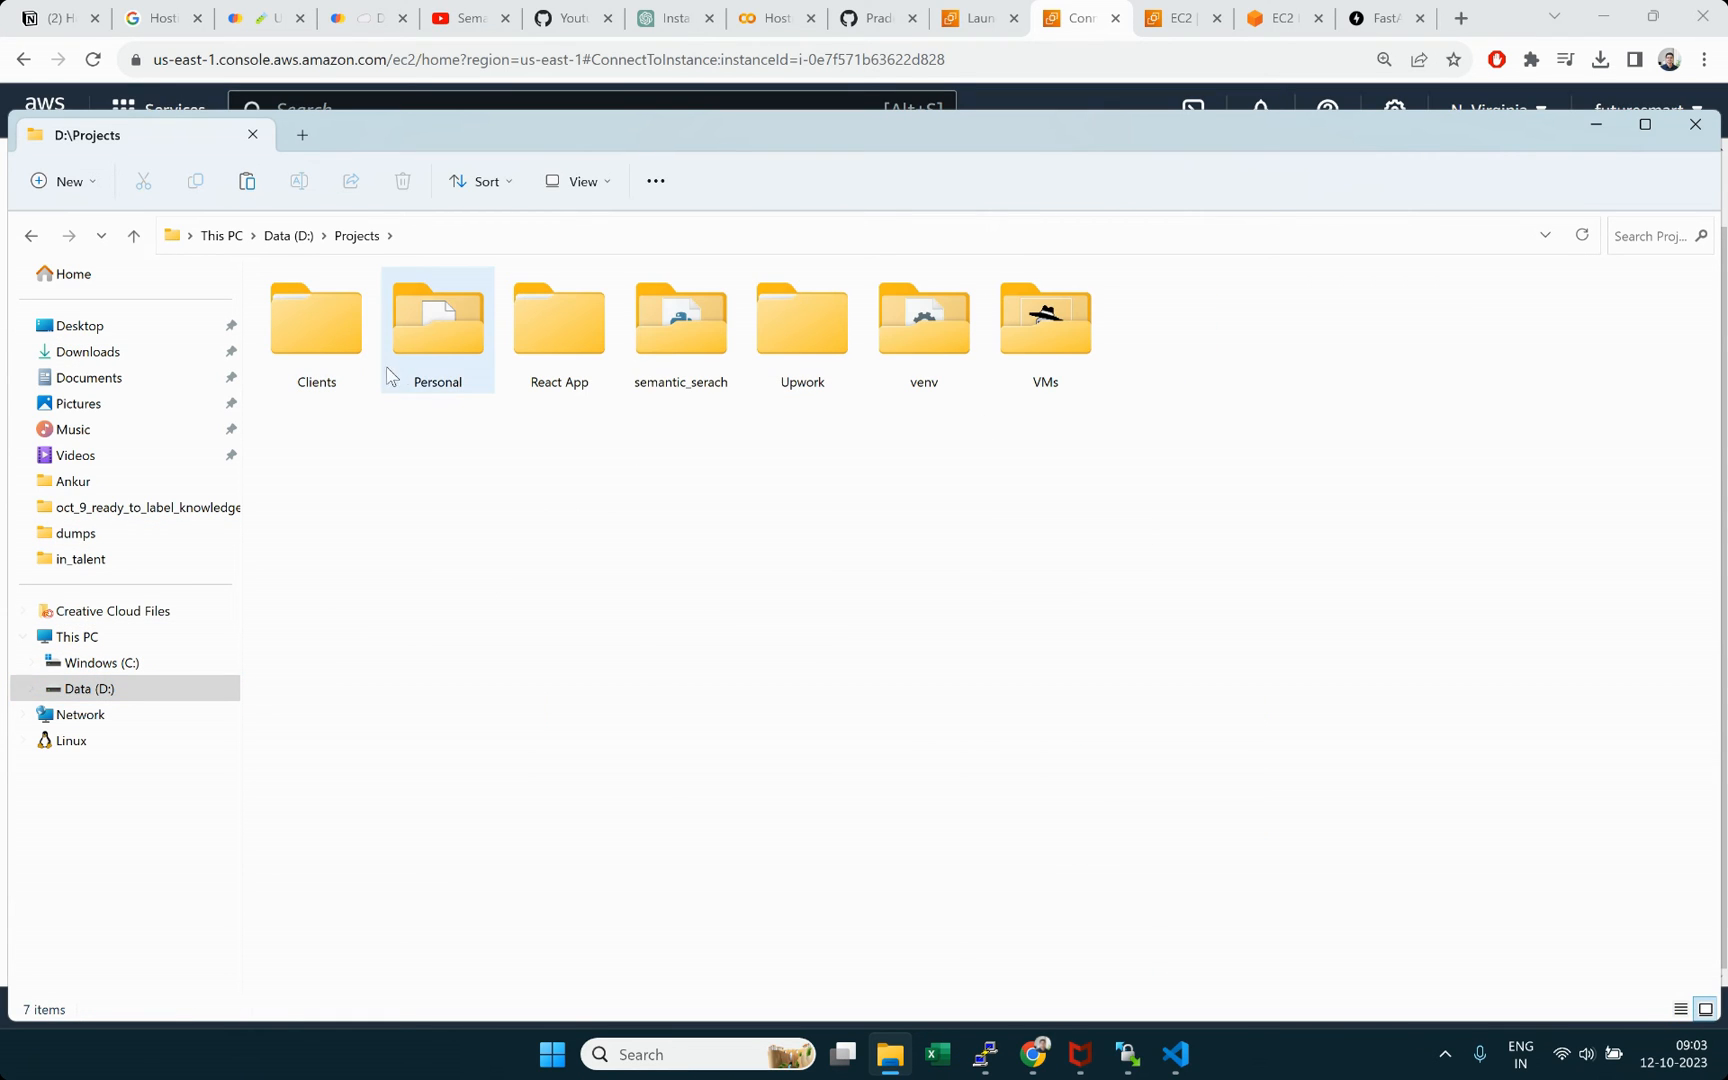
left_click(447, 357)
double_click(430, 341)
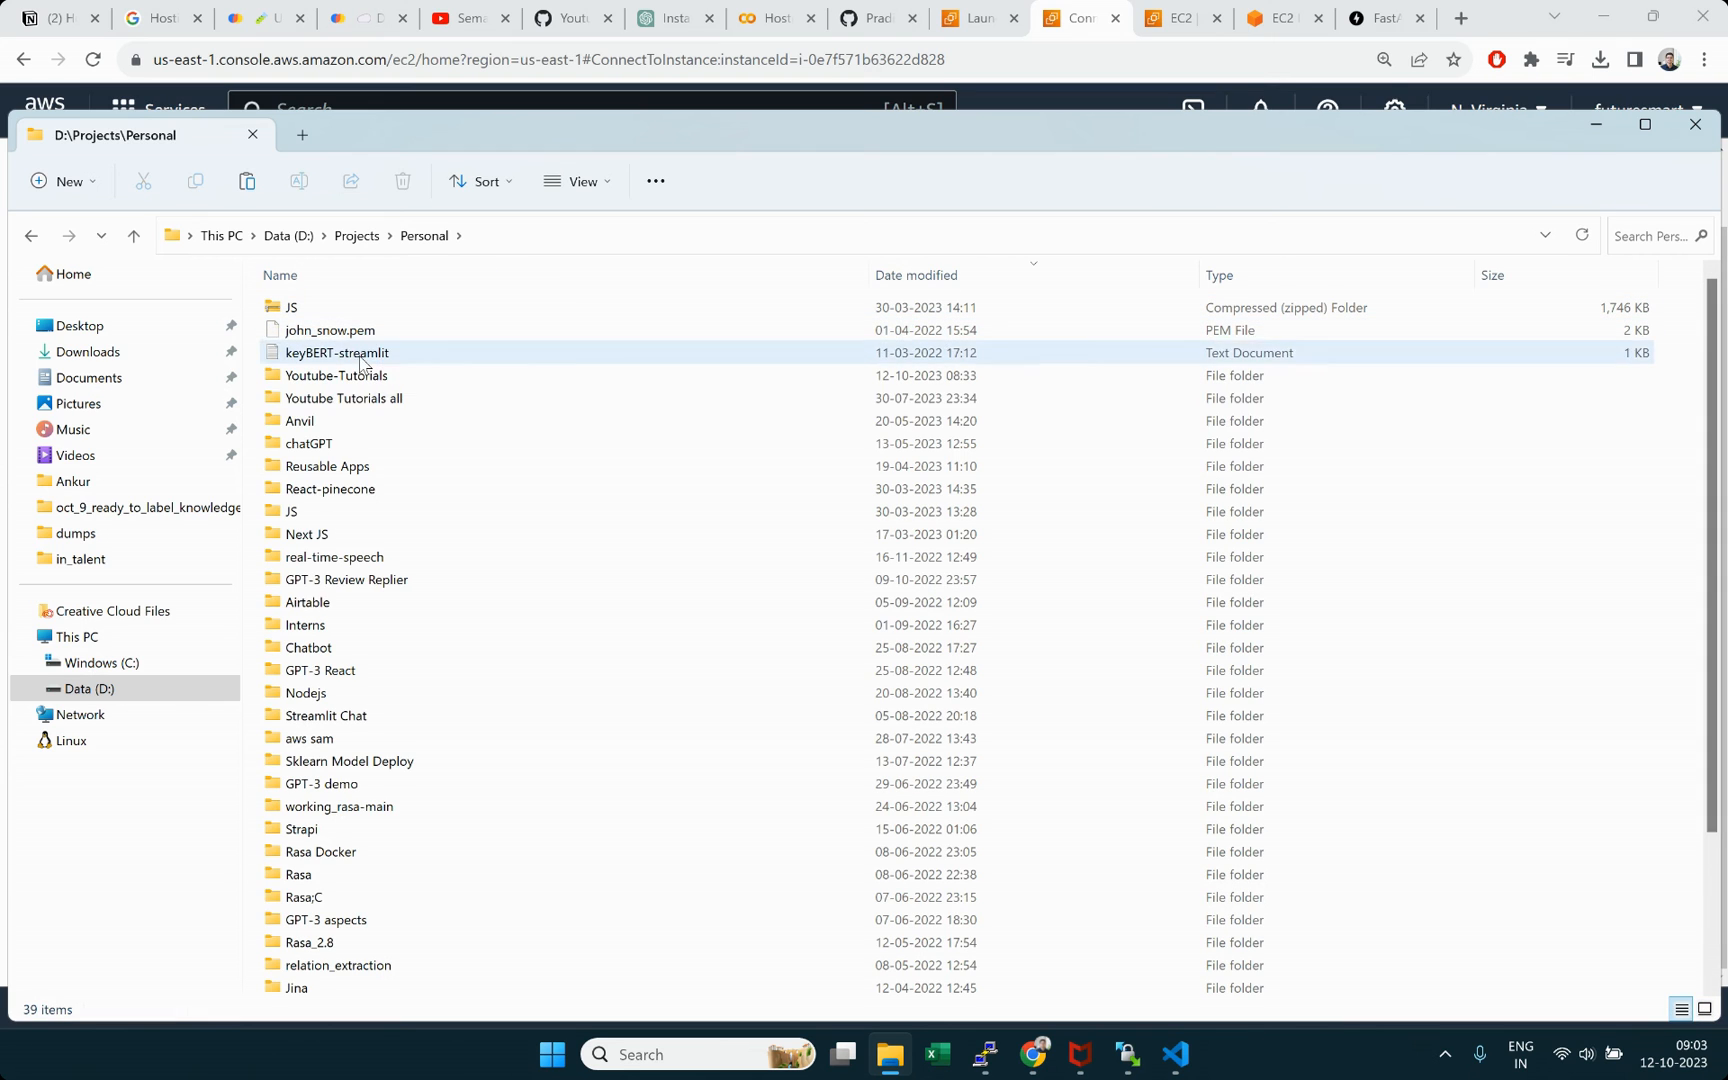
double_click(358, 379)
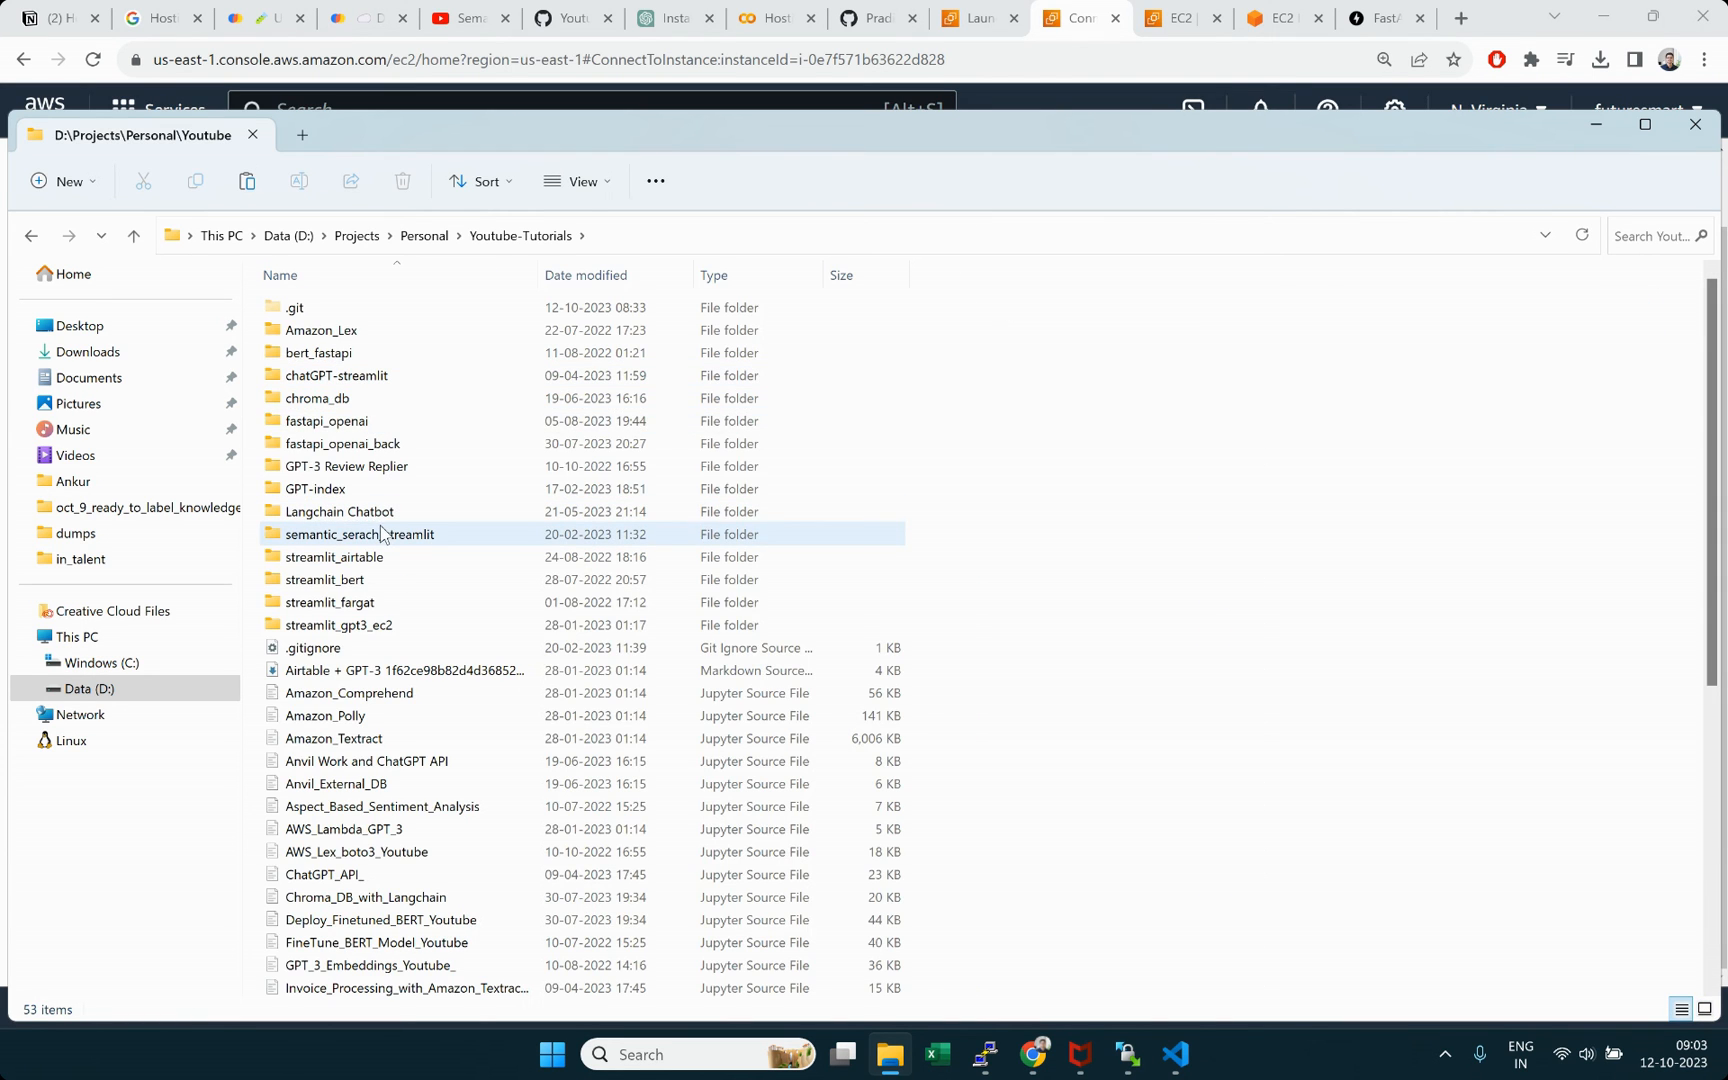
left_click(338, 400)
double_click(336, 401)
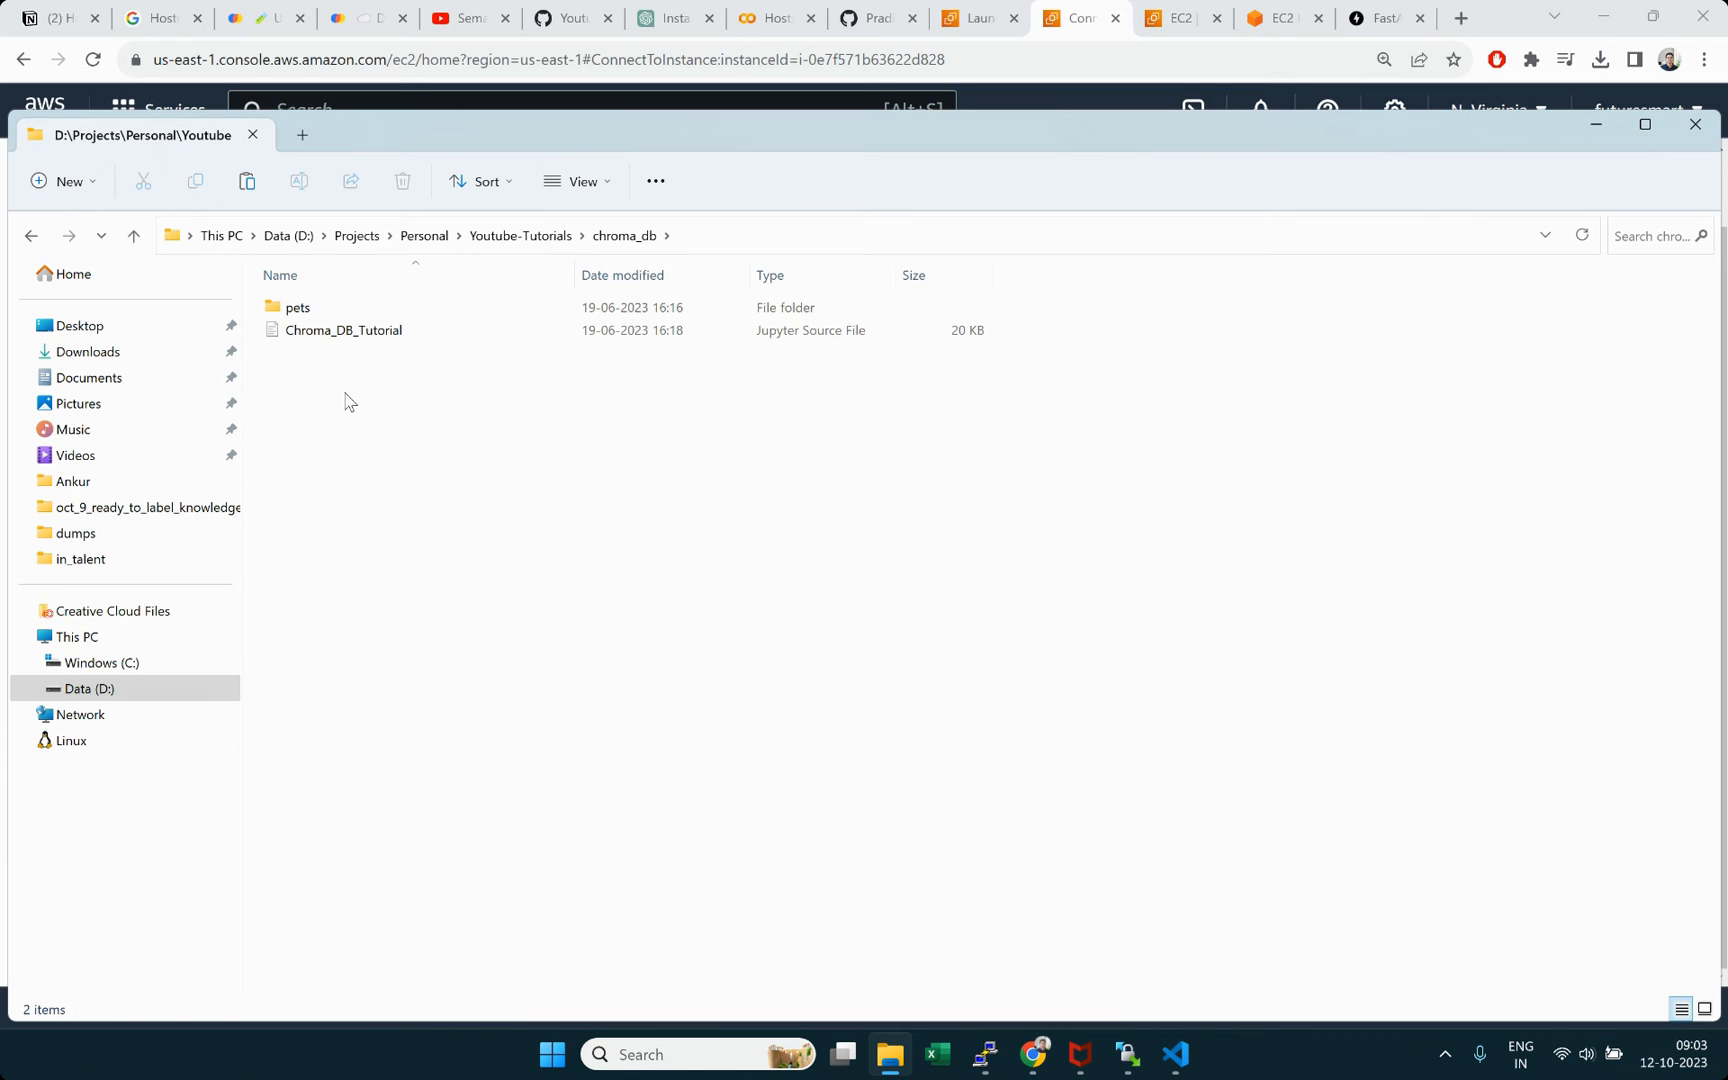
key("ctrl+v")
left_click(508, 518)
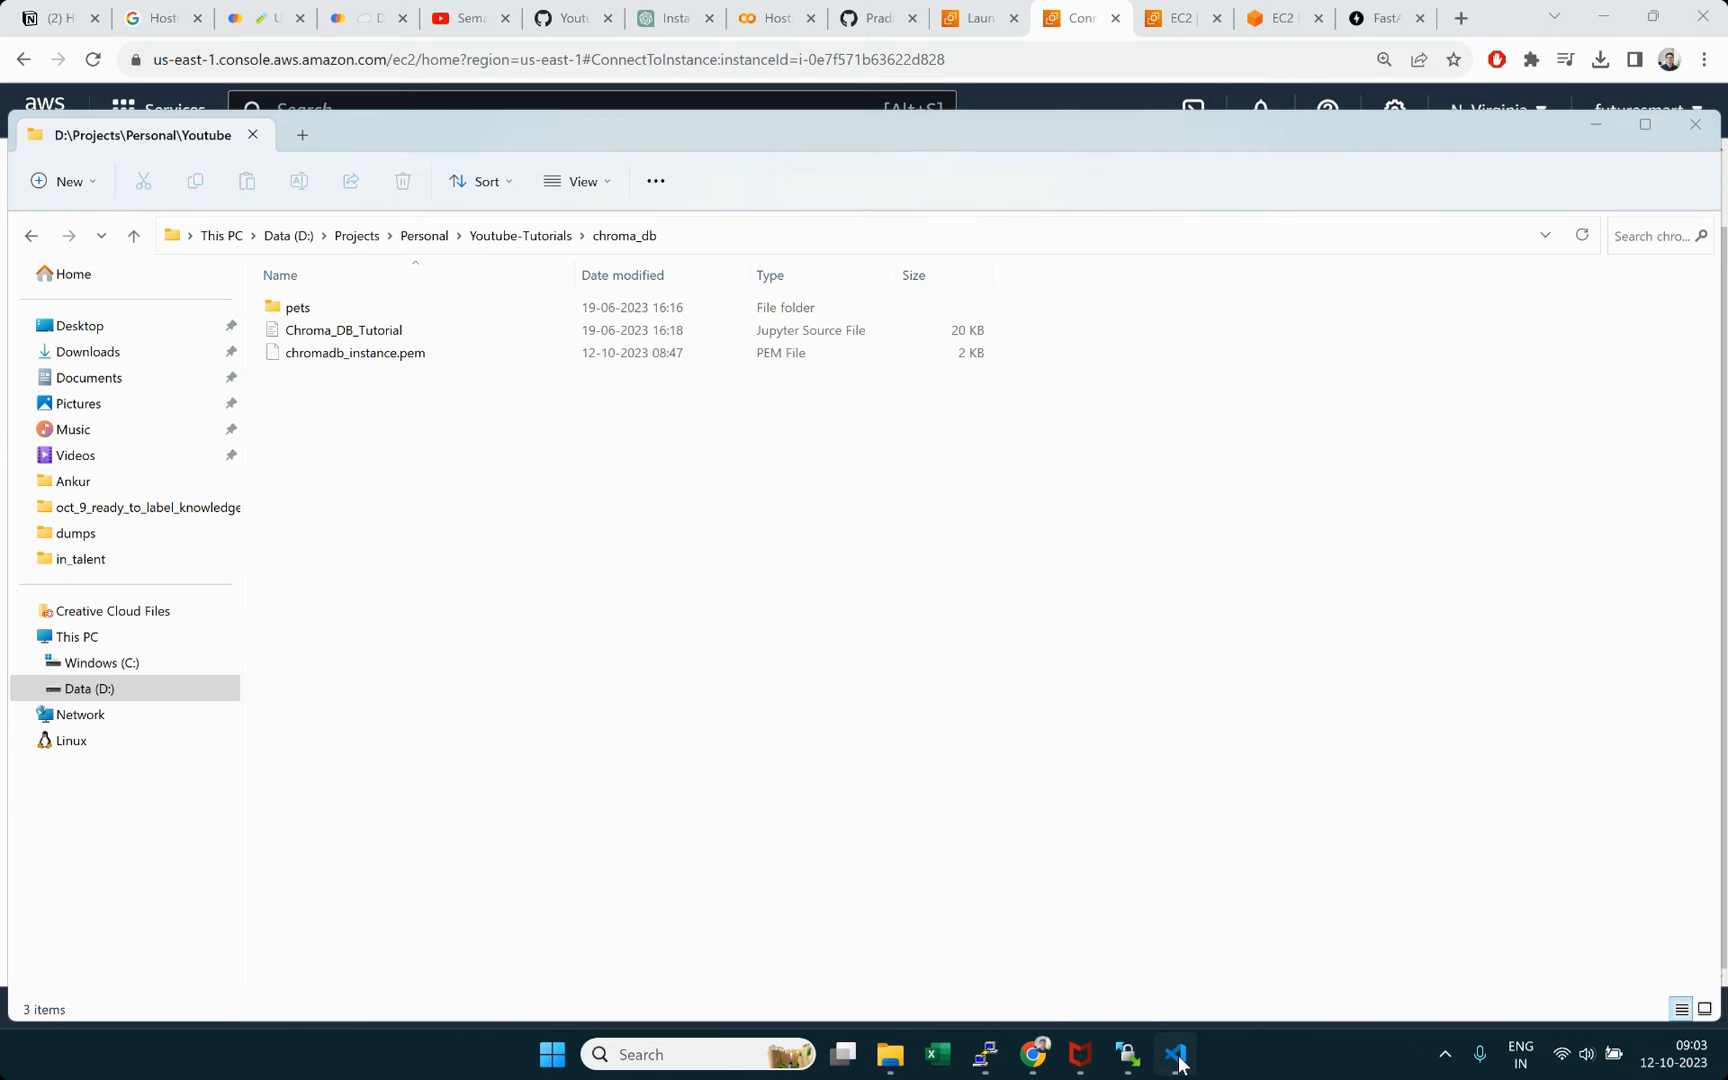
Step: Switch to VS Code and change the PowerShell terminal's directory to .\chroma_db\
left_click(1175, 1054)
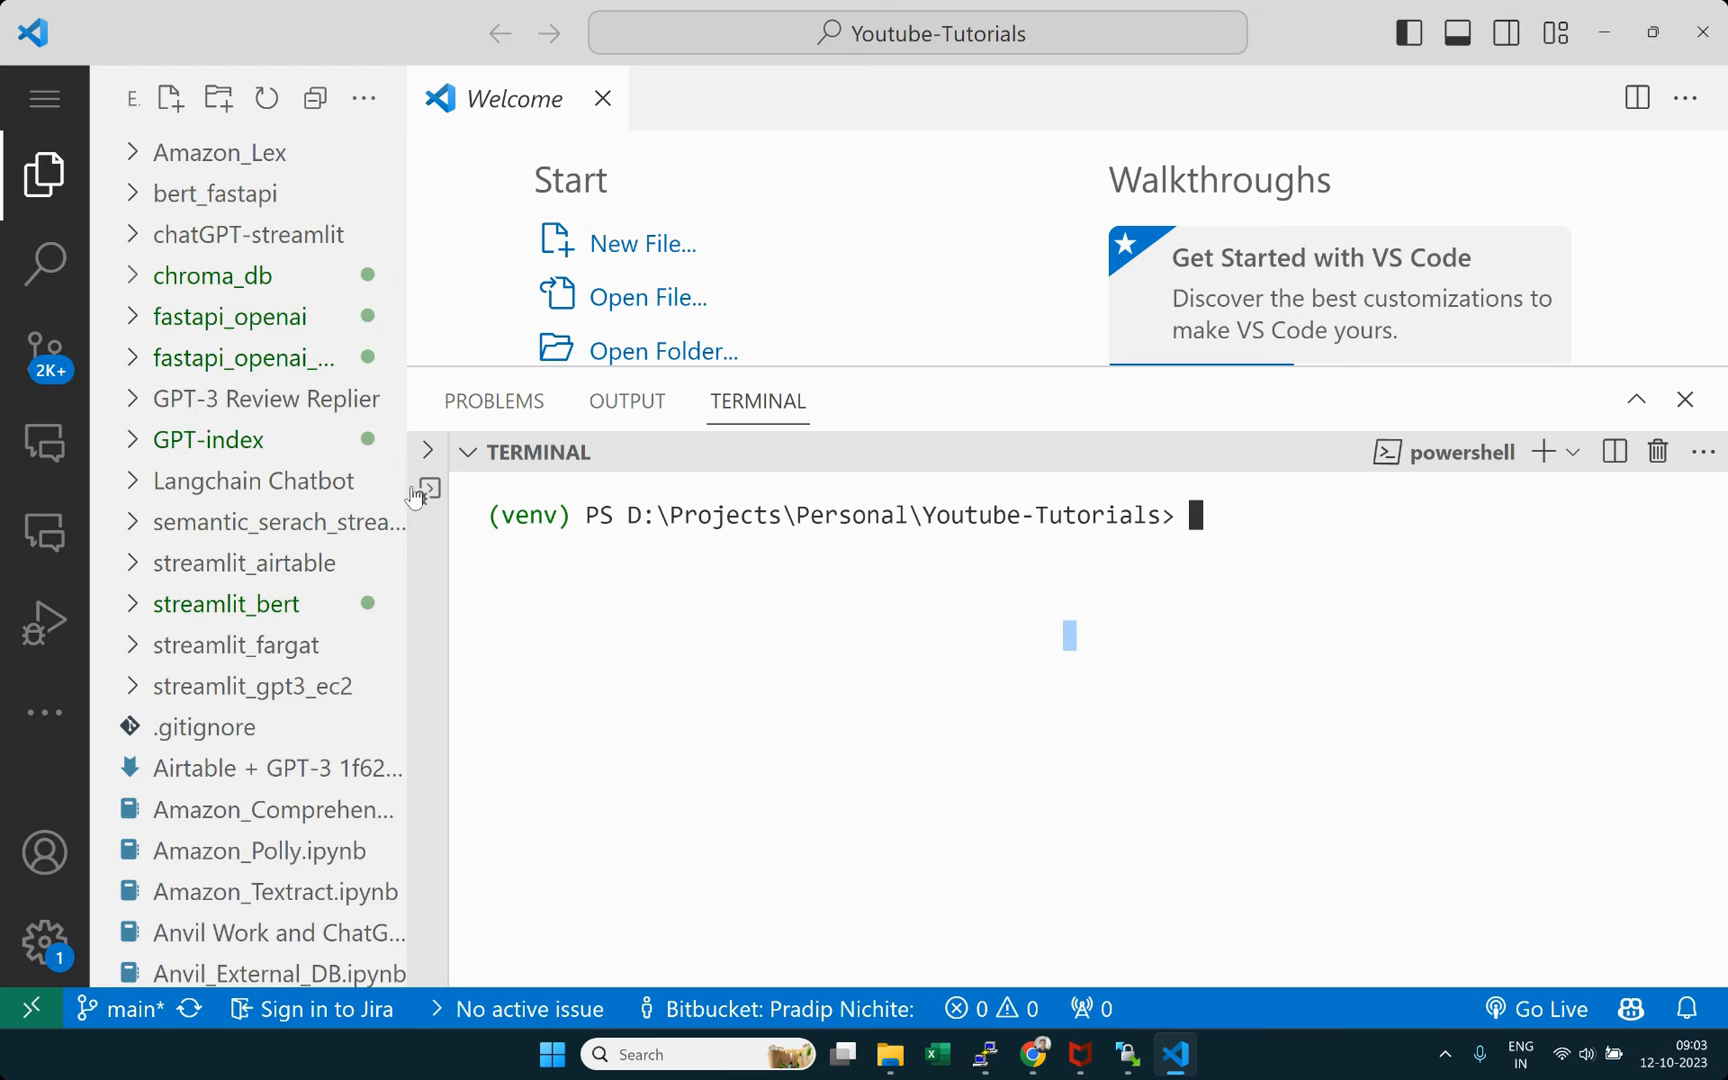
left_click(183, 272)
left_click(183, 272)
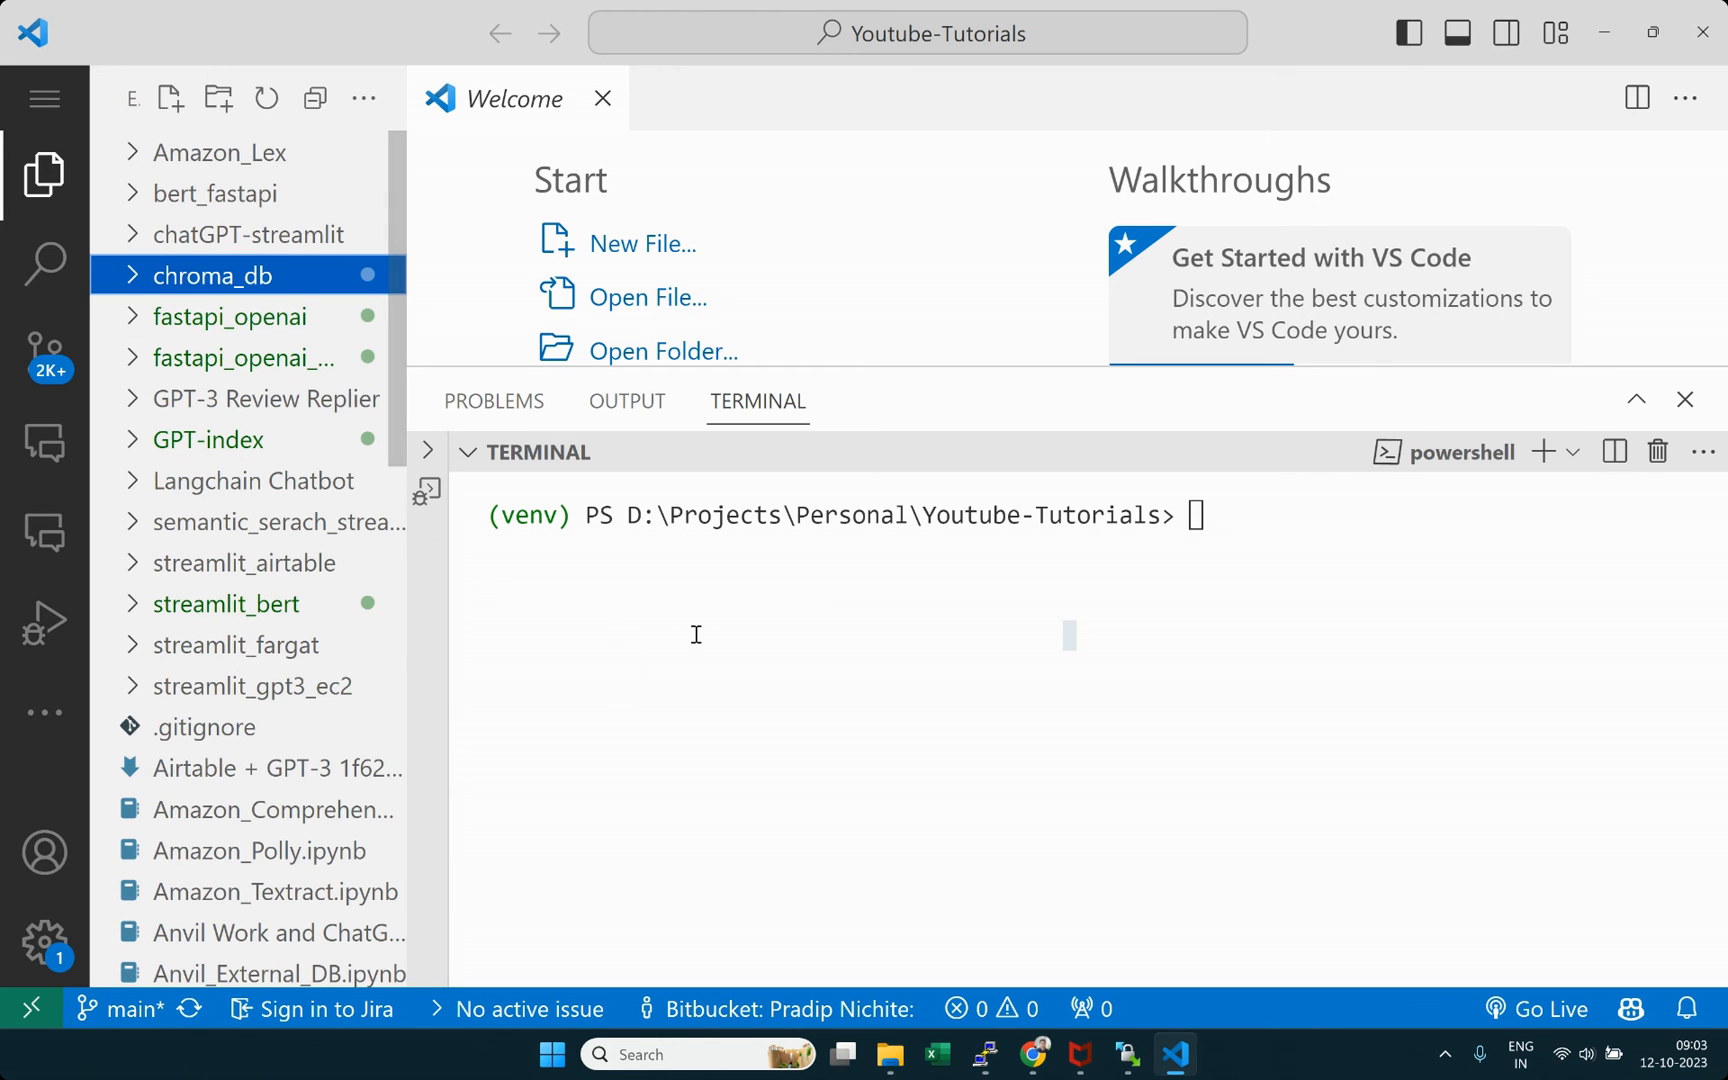
left_click(696, 634)
type("cd ch")
key("Tab")
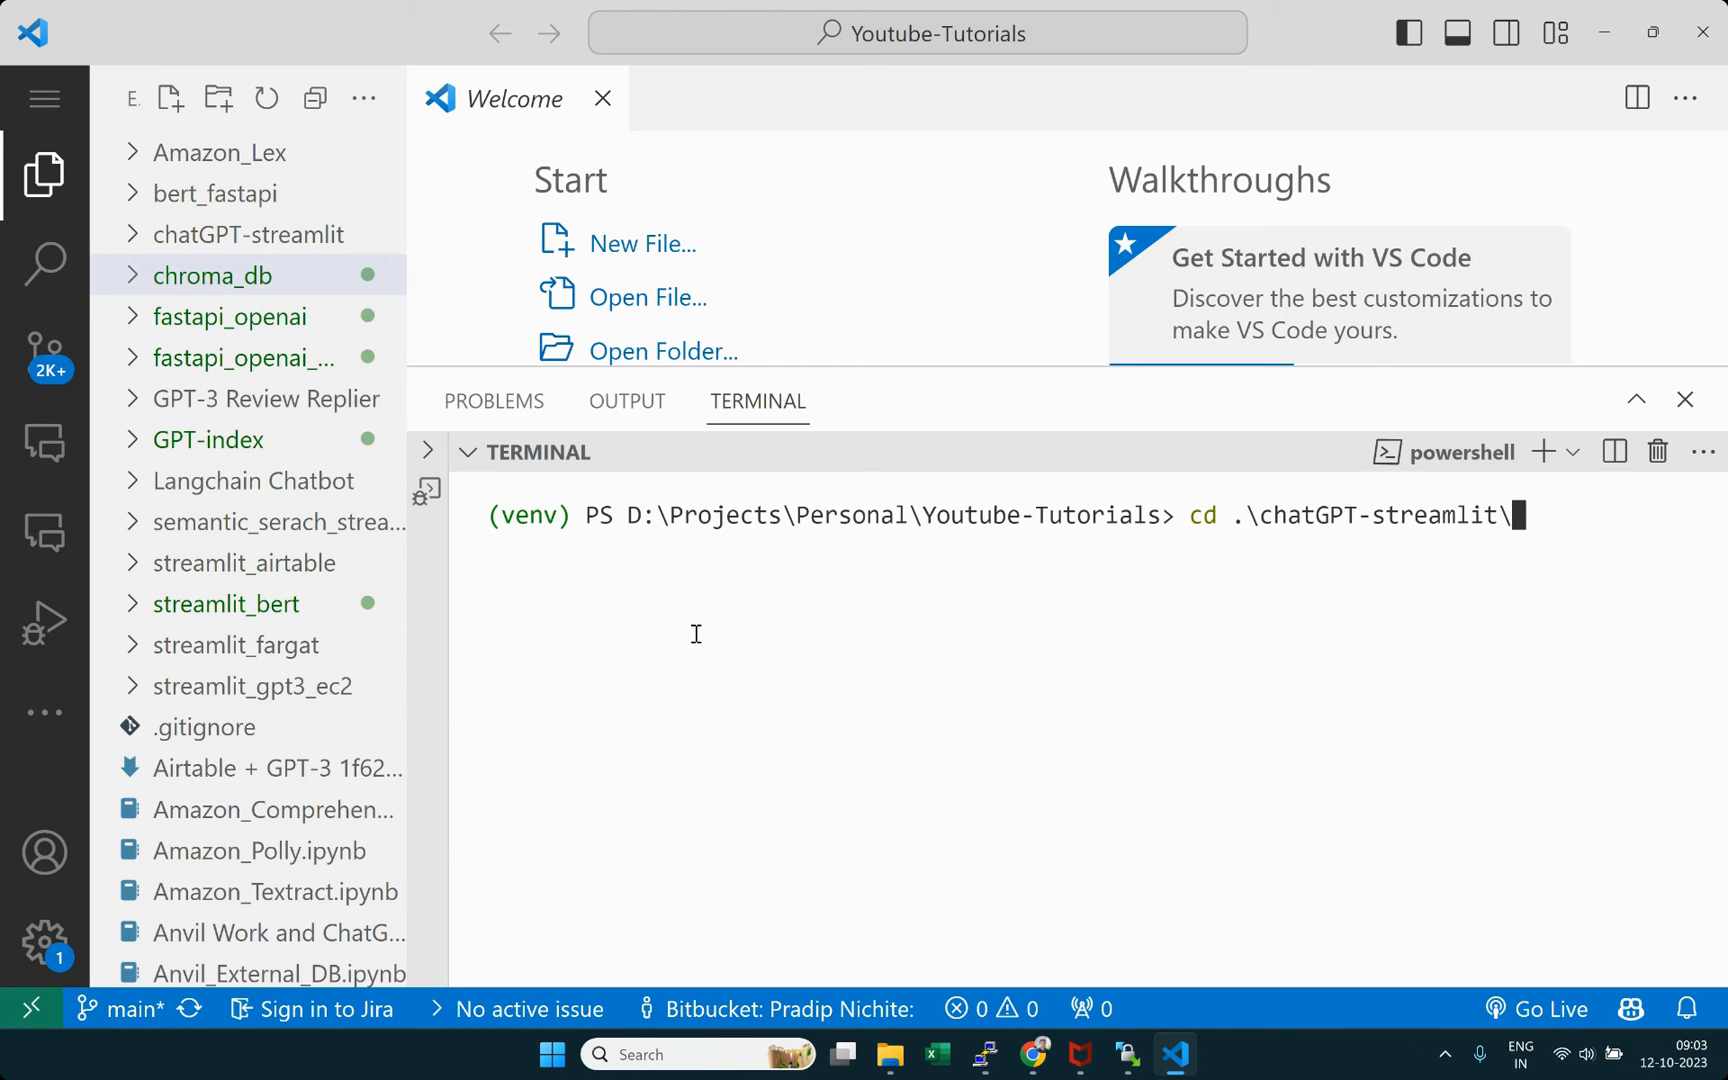
key("BackSpace")
key("BackSpace")
key("BackSpace")
key("BackSpace")
key("BackSpace")
key("BackSpace")
key("BackSpace")
key("BackSpace")
key("BackSpace")
key("BackSpace")
key("BackSpace")
key("BackSpace")
key("BackSpace")
key("BackSpace")
key("BackSpace")
key("BackSpace")
key("BackSpace")
key("BackSpace")
key("BackSpace")
key("BackSpace")
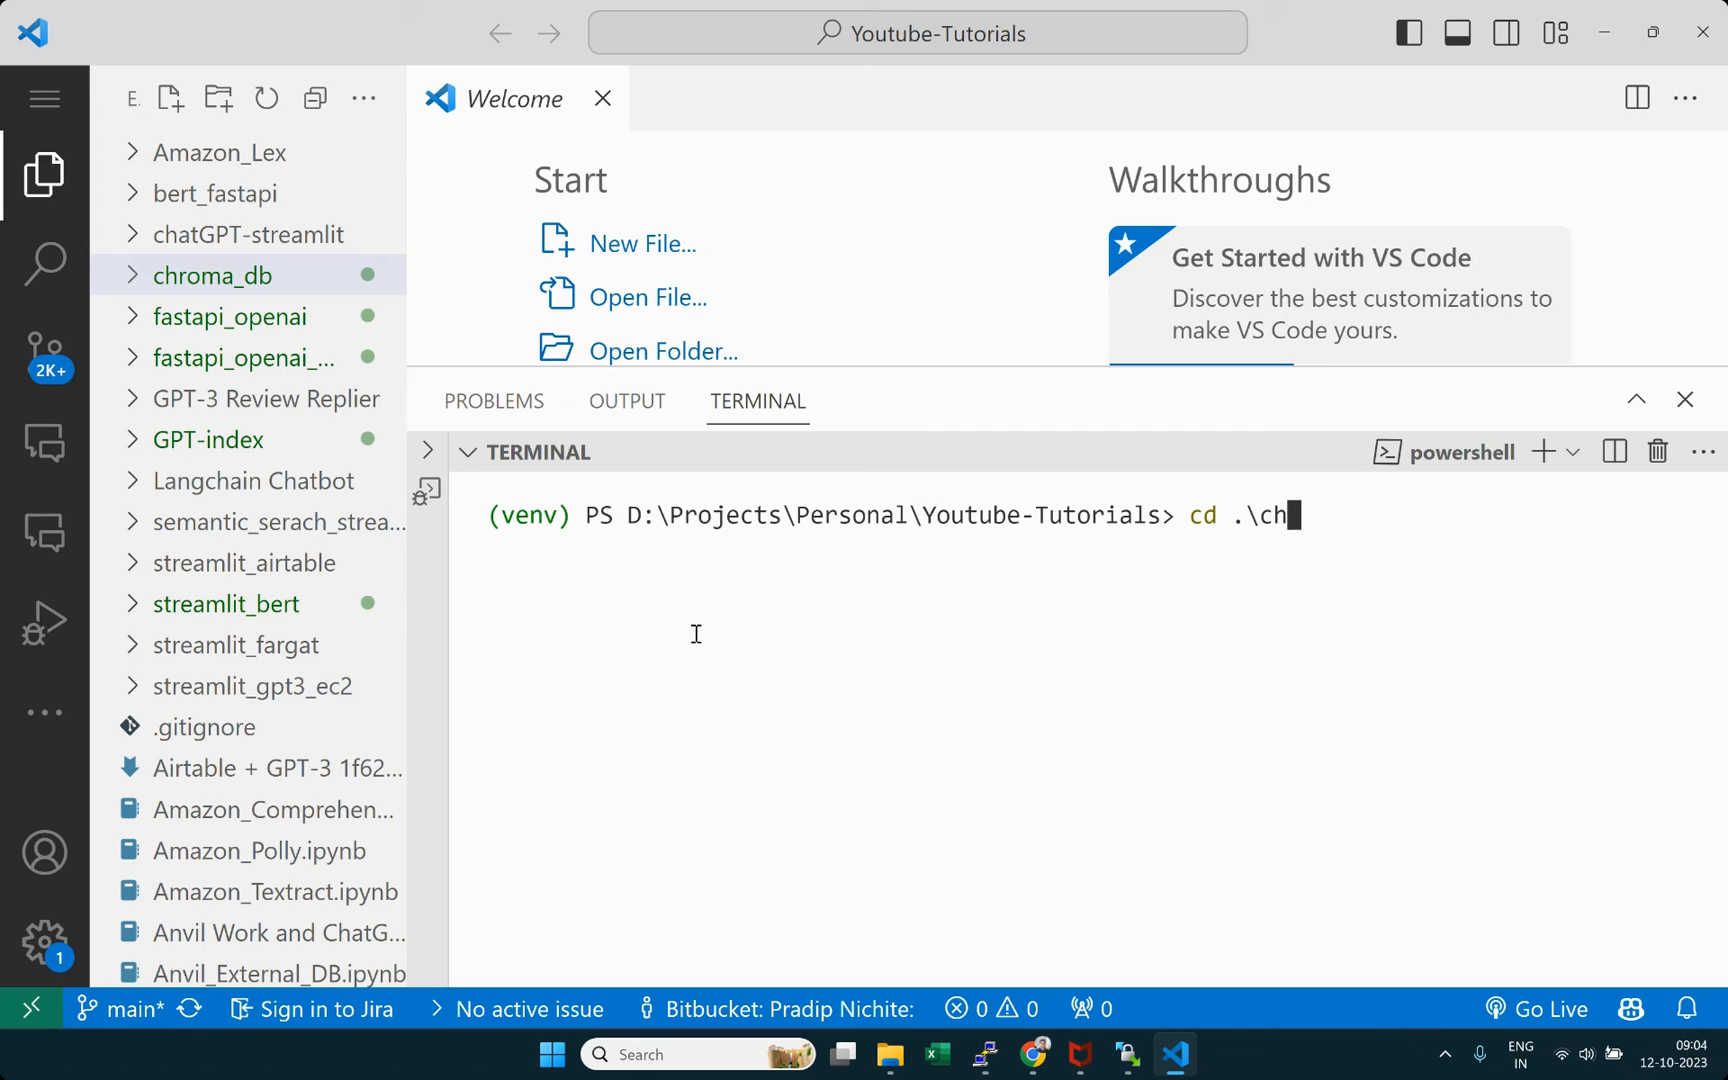
type("chr")
key("Tab")
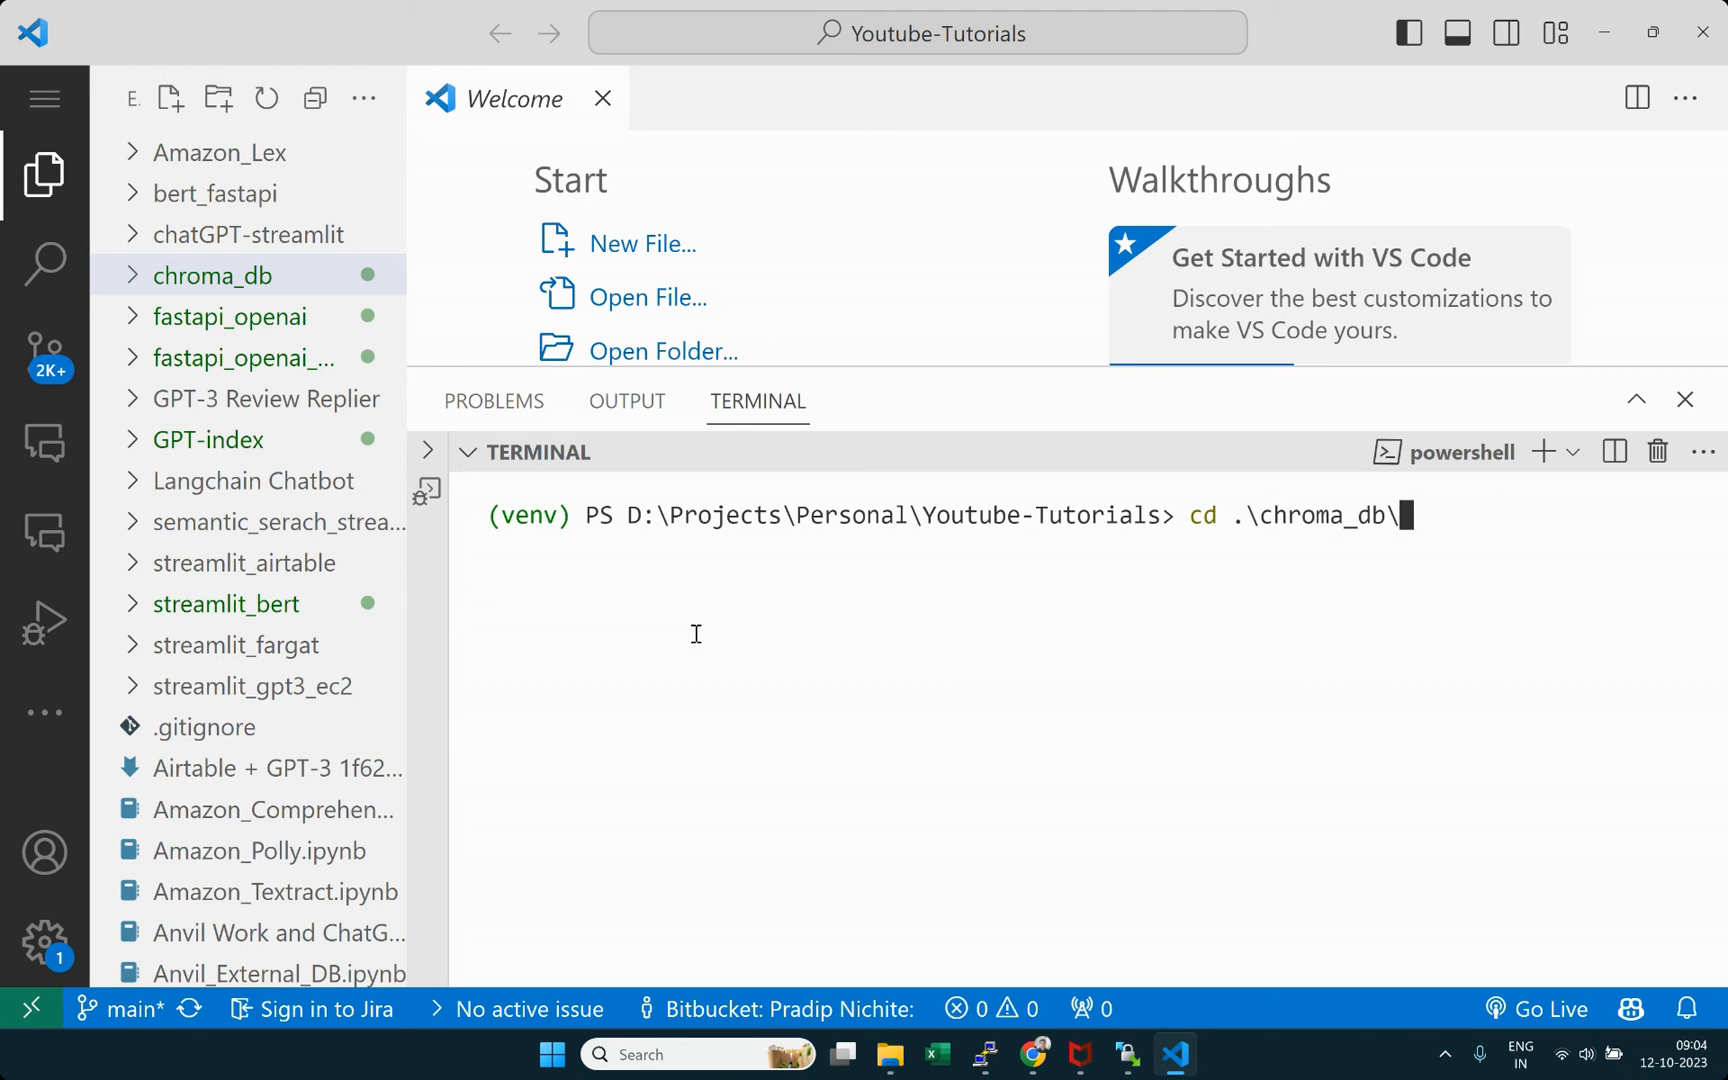
key("Return")
Step: List the chroma_db folder's files with ls to check for chromadb_instance.pem, and clear the terminal
type("ls")
key("Return")
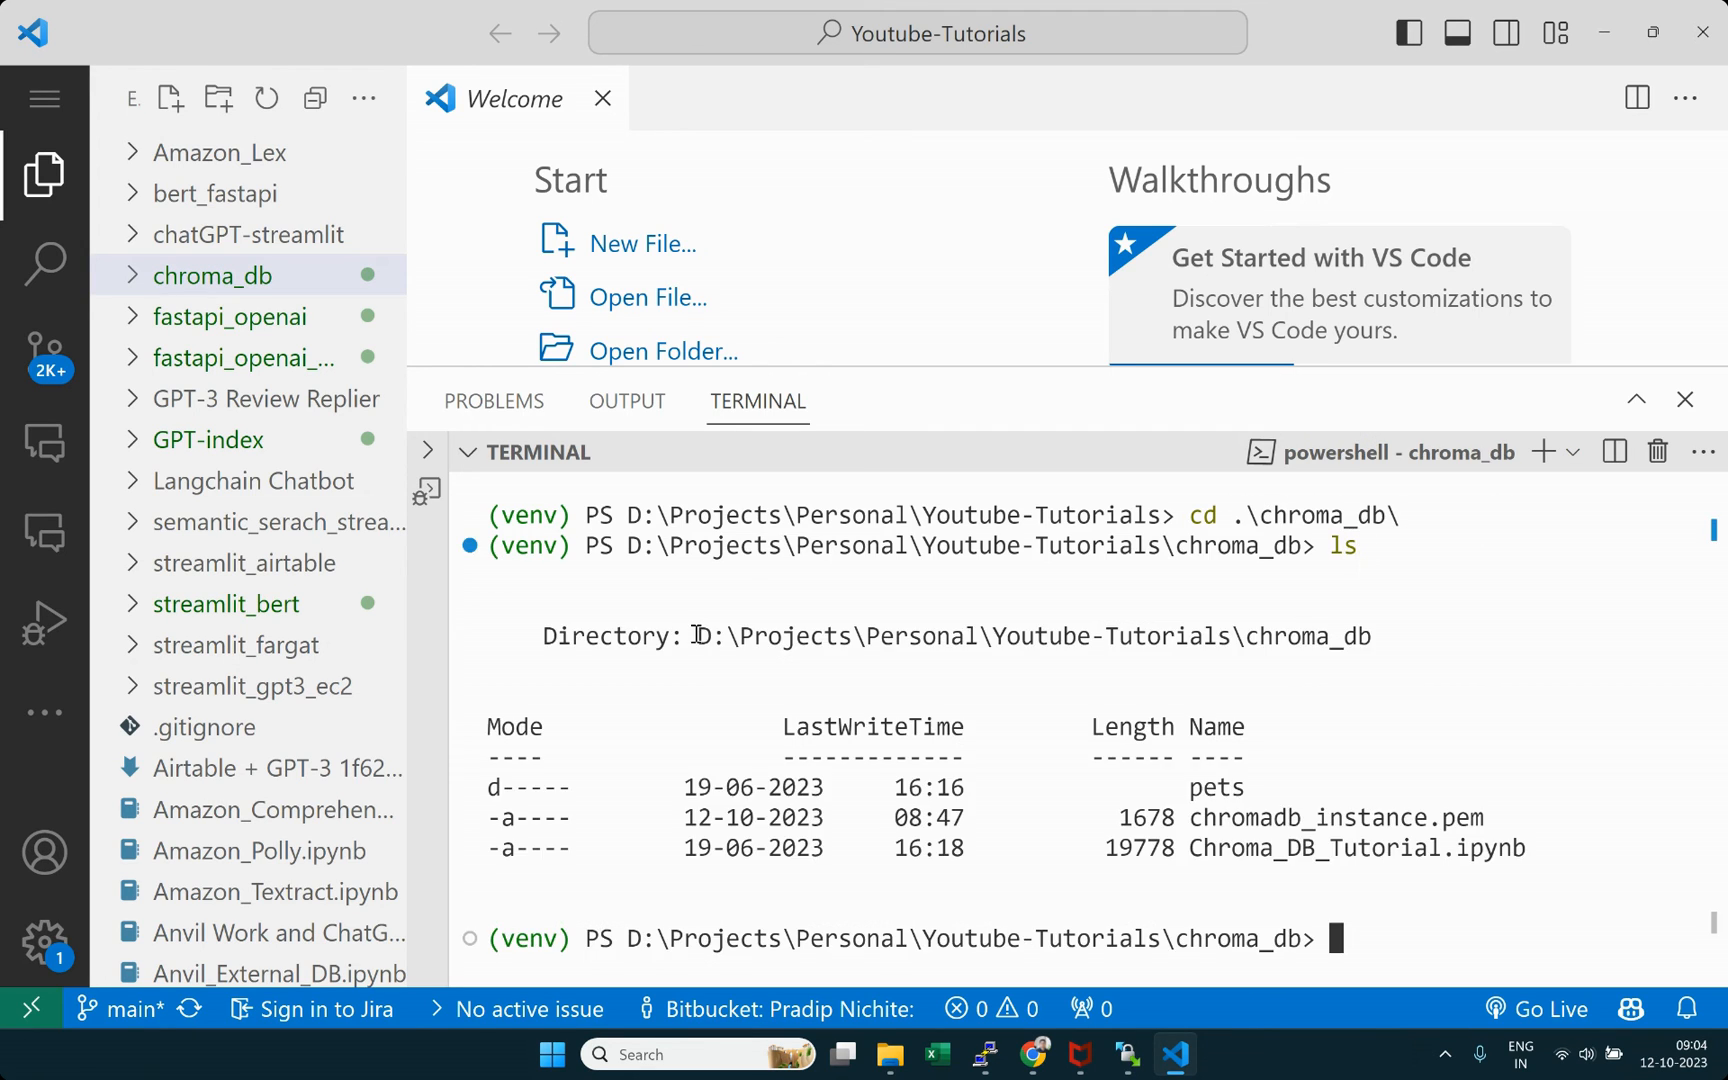
double_click(1231, 820)
left_click(1395, 905)
type("clea")
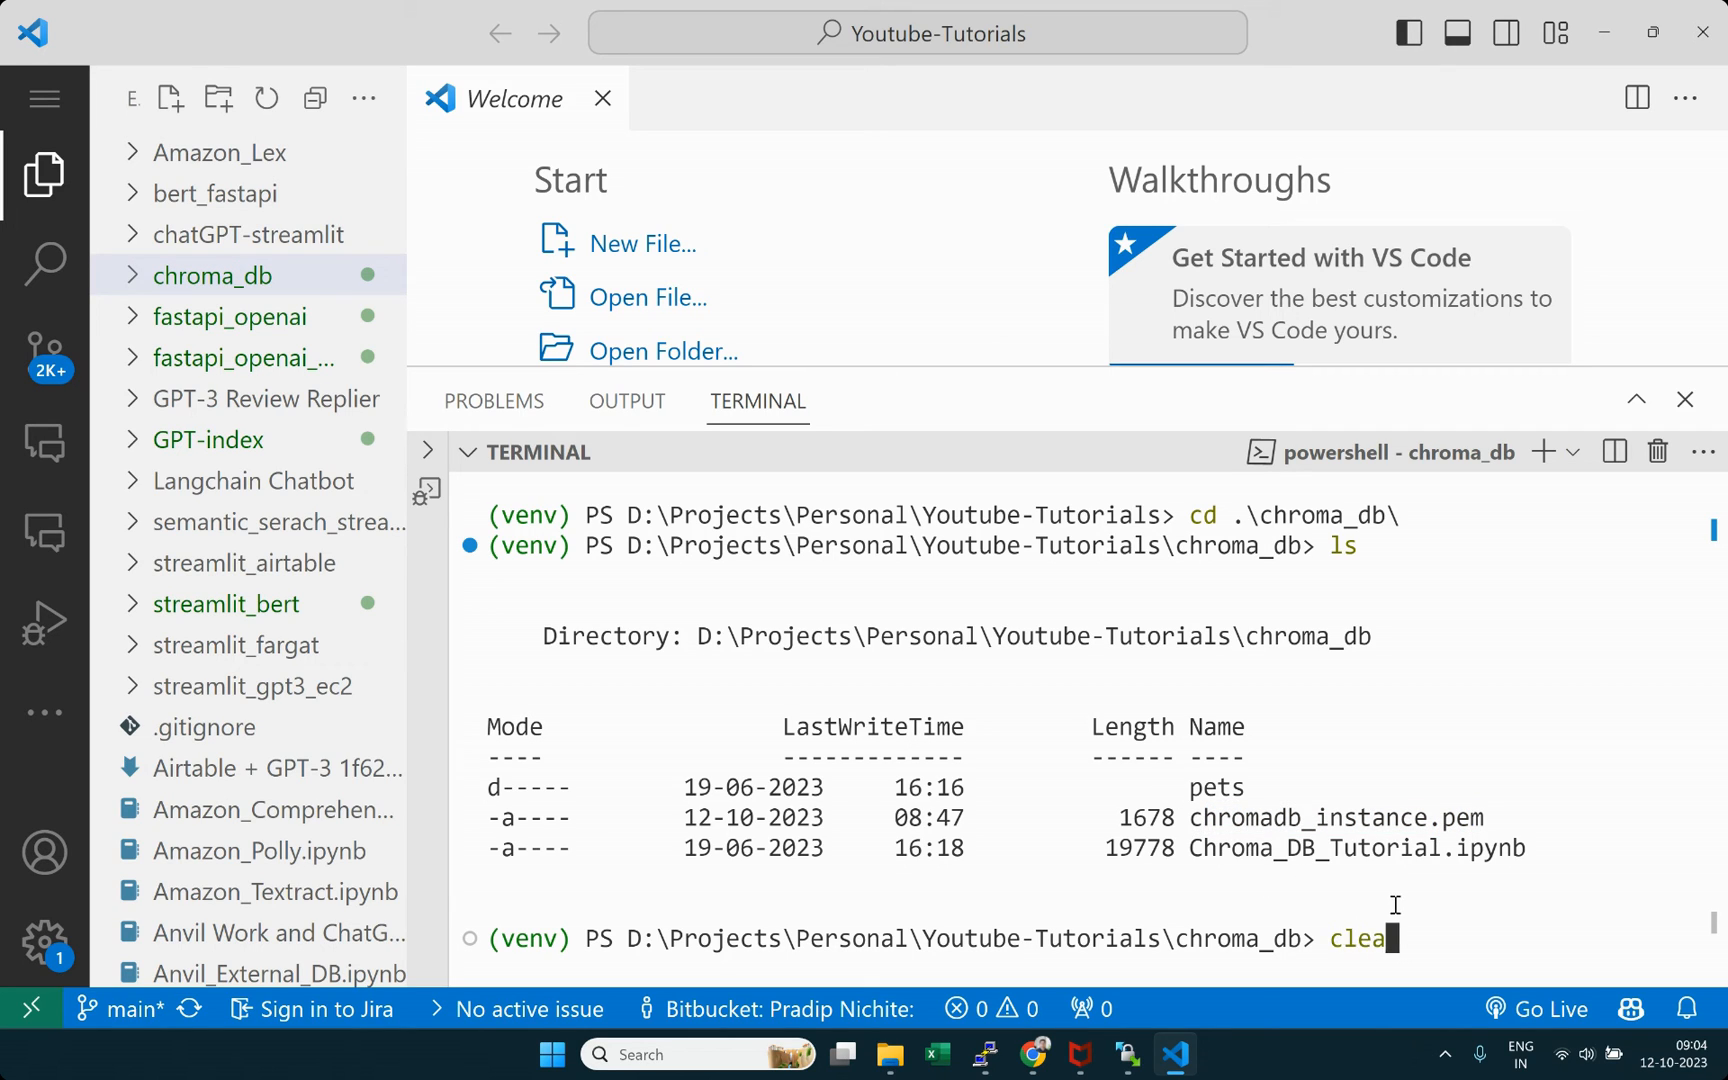
type("r")
key("Return")
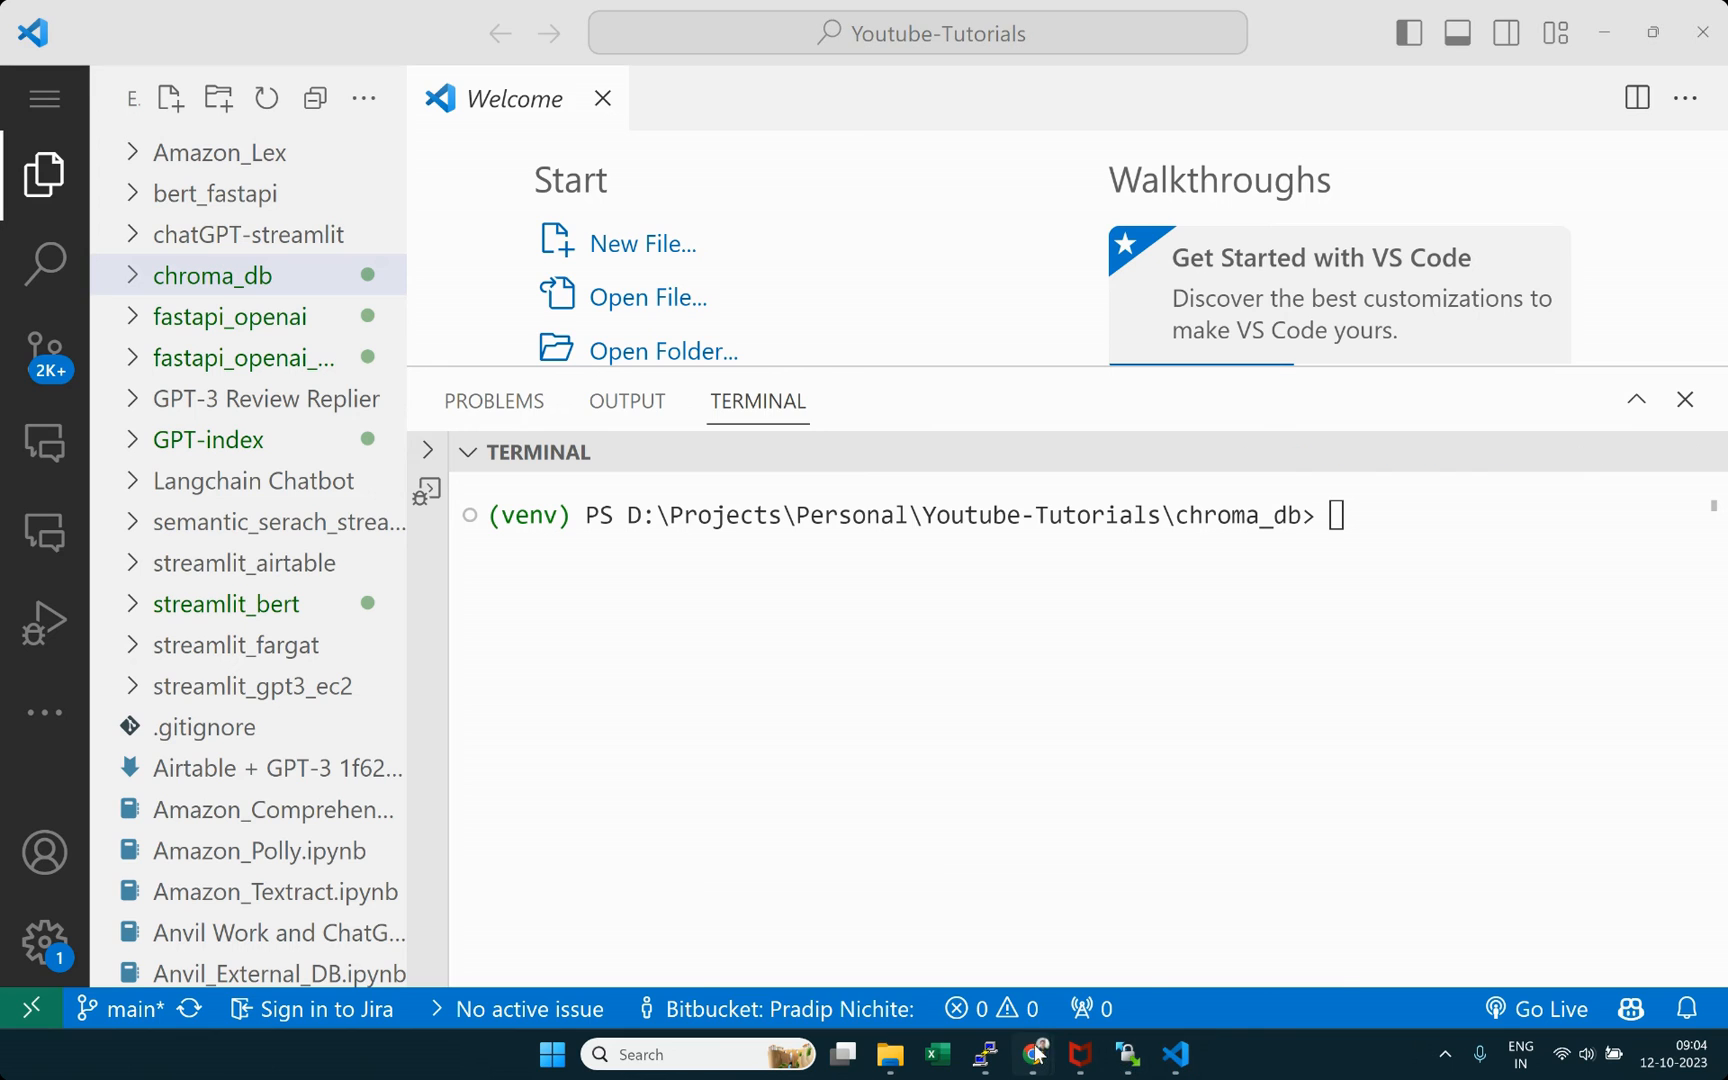
Step: Copy the example SSH command from the EC2 page in Chrome, paste it into the VS Code terminal, check its key file, and discard the entry
mouse_move(1034, 1054)
left_click(797, 950)
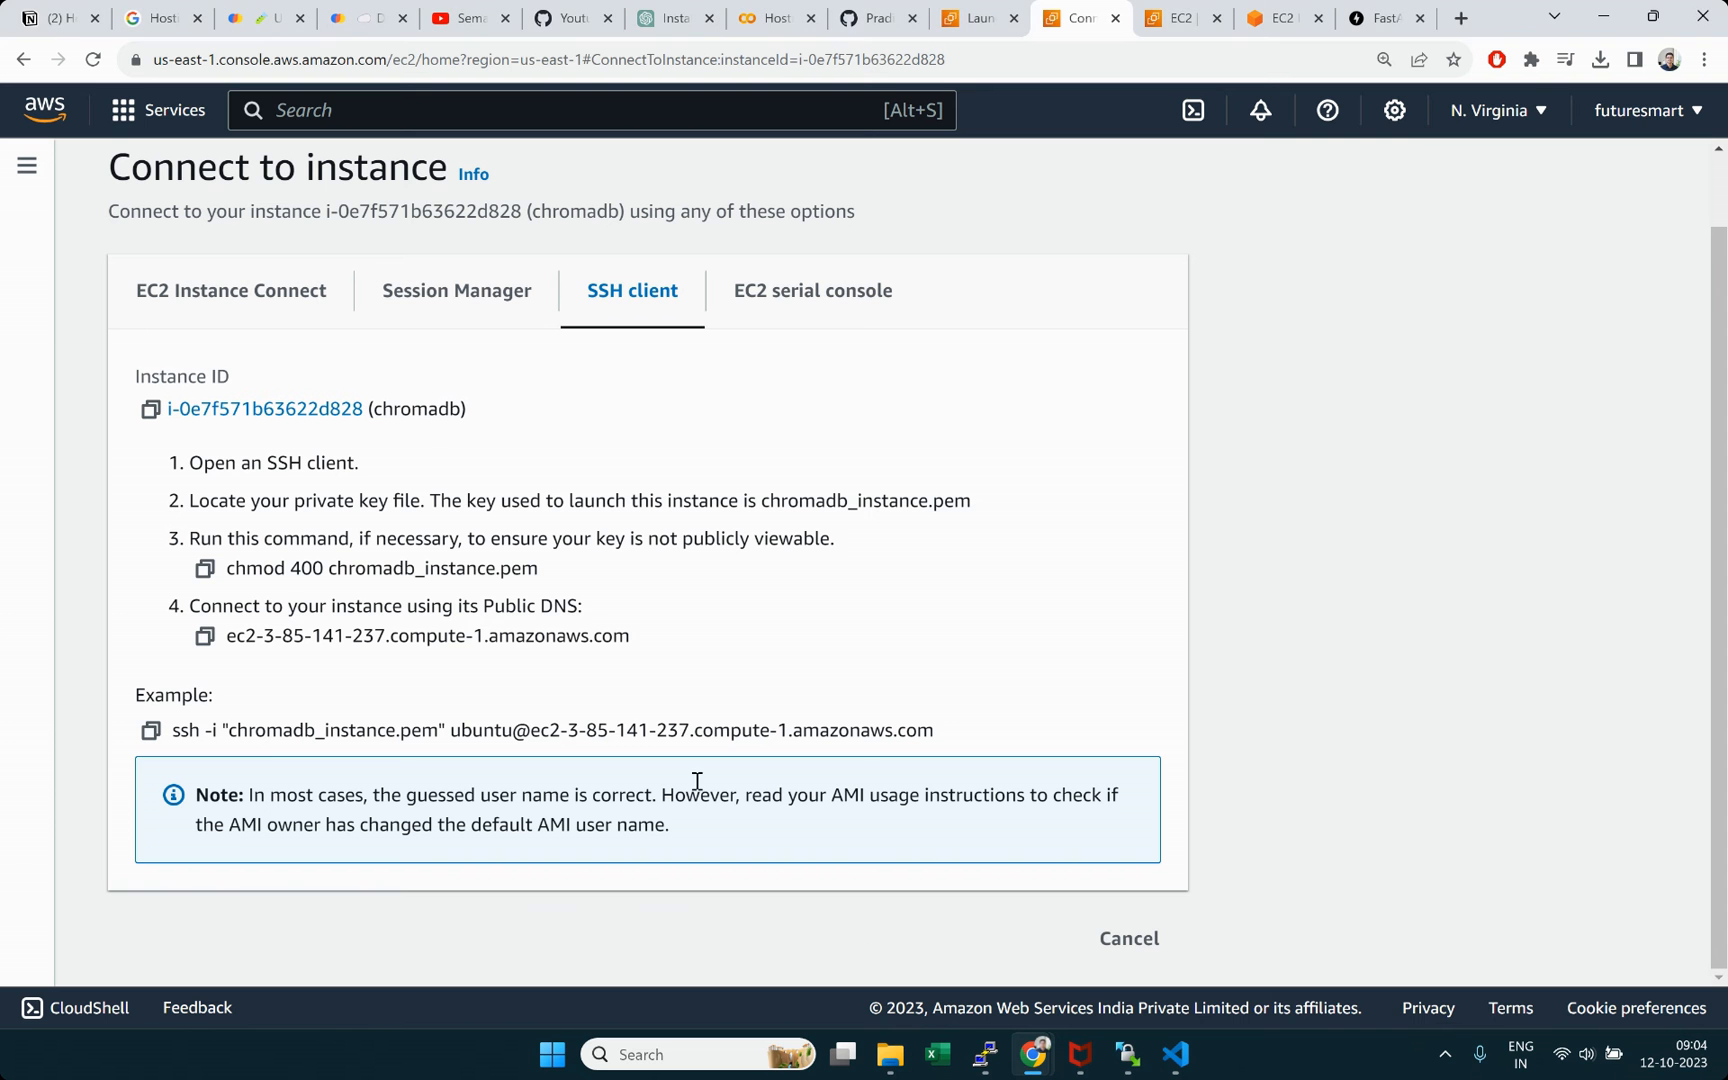
left_click(150, 730)
mouse_move(1040, 1054)
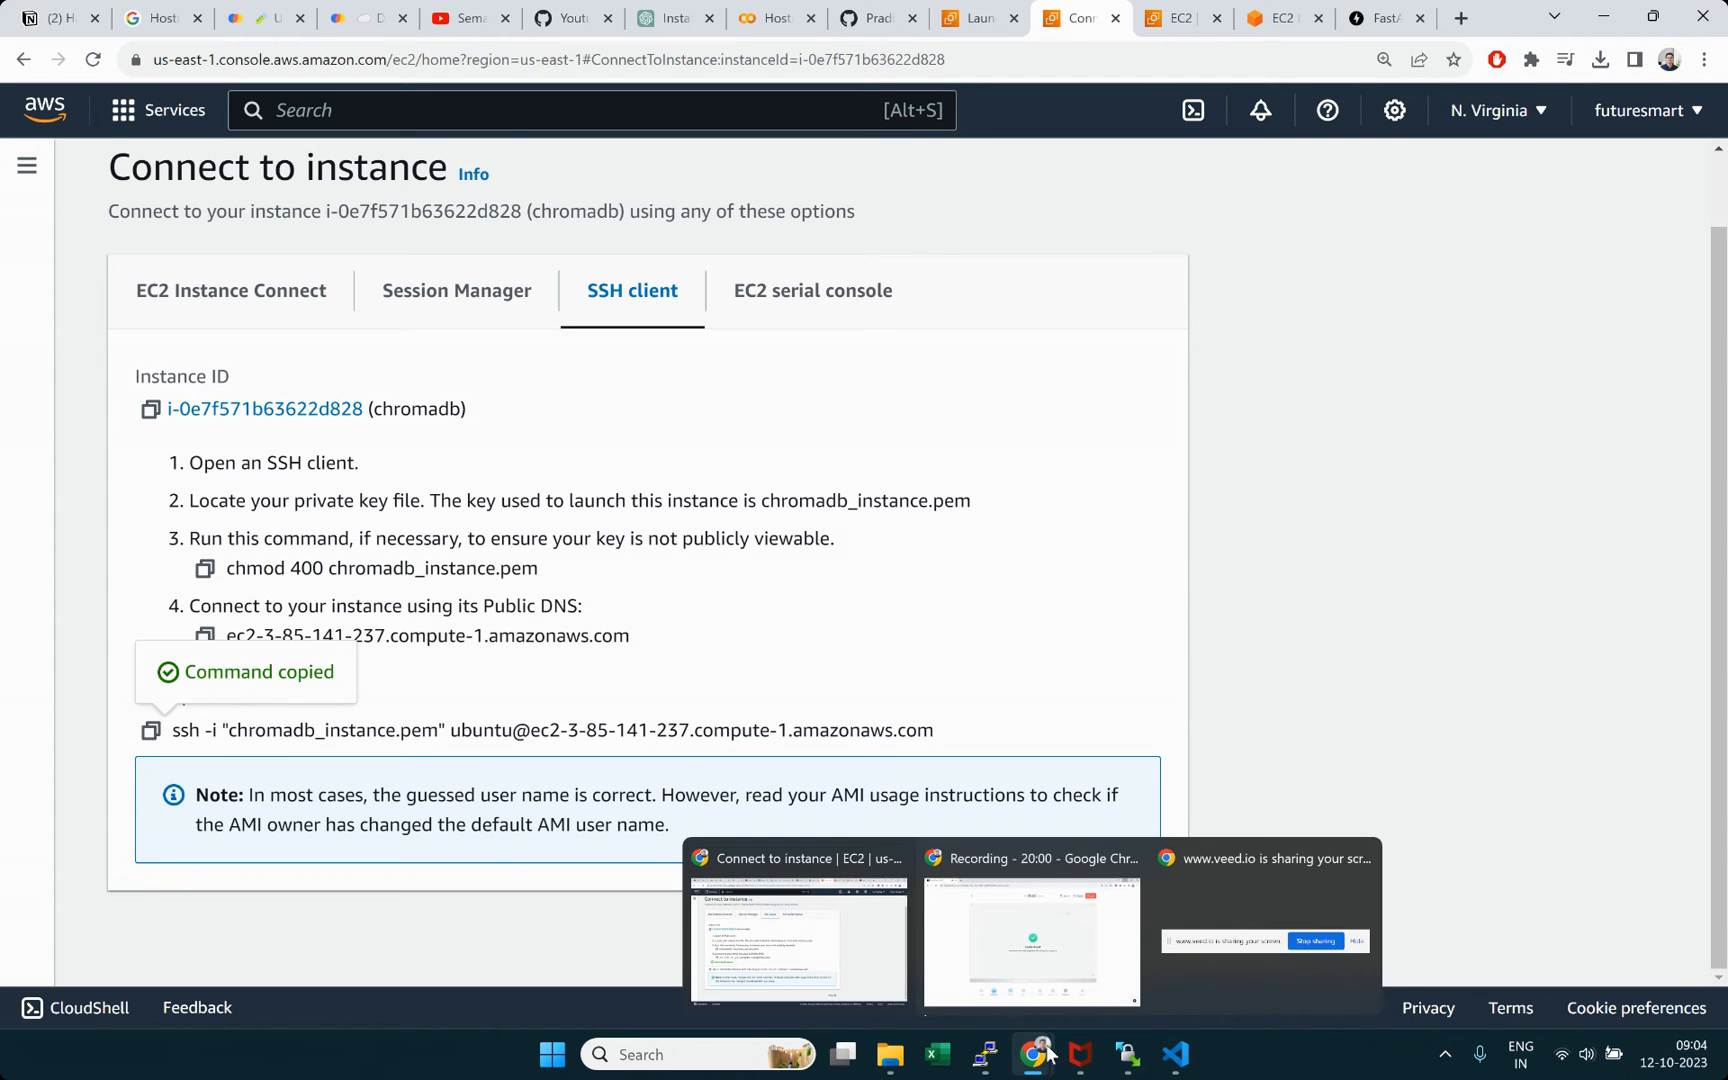
left_click(1175, 1054)
left_click(1034, 725)
key("ctrl+v")
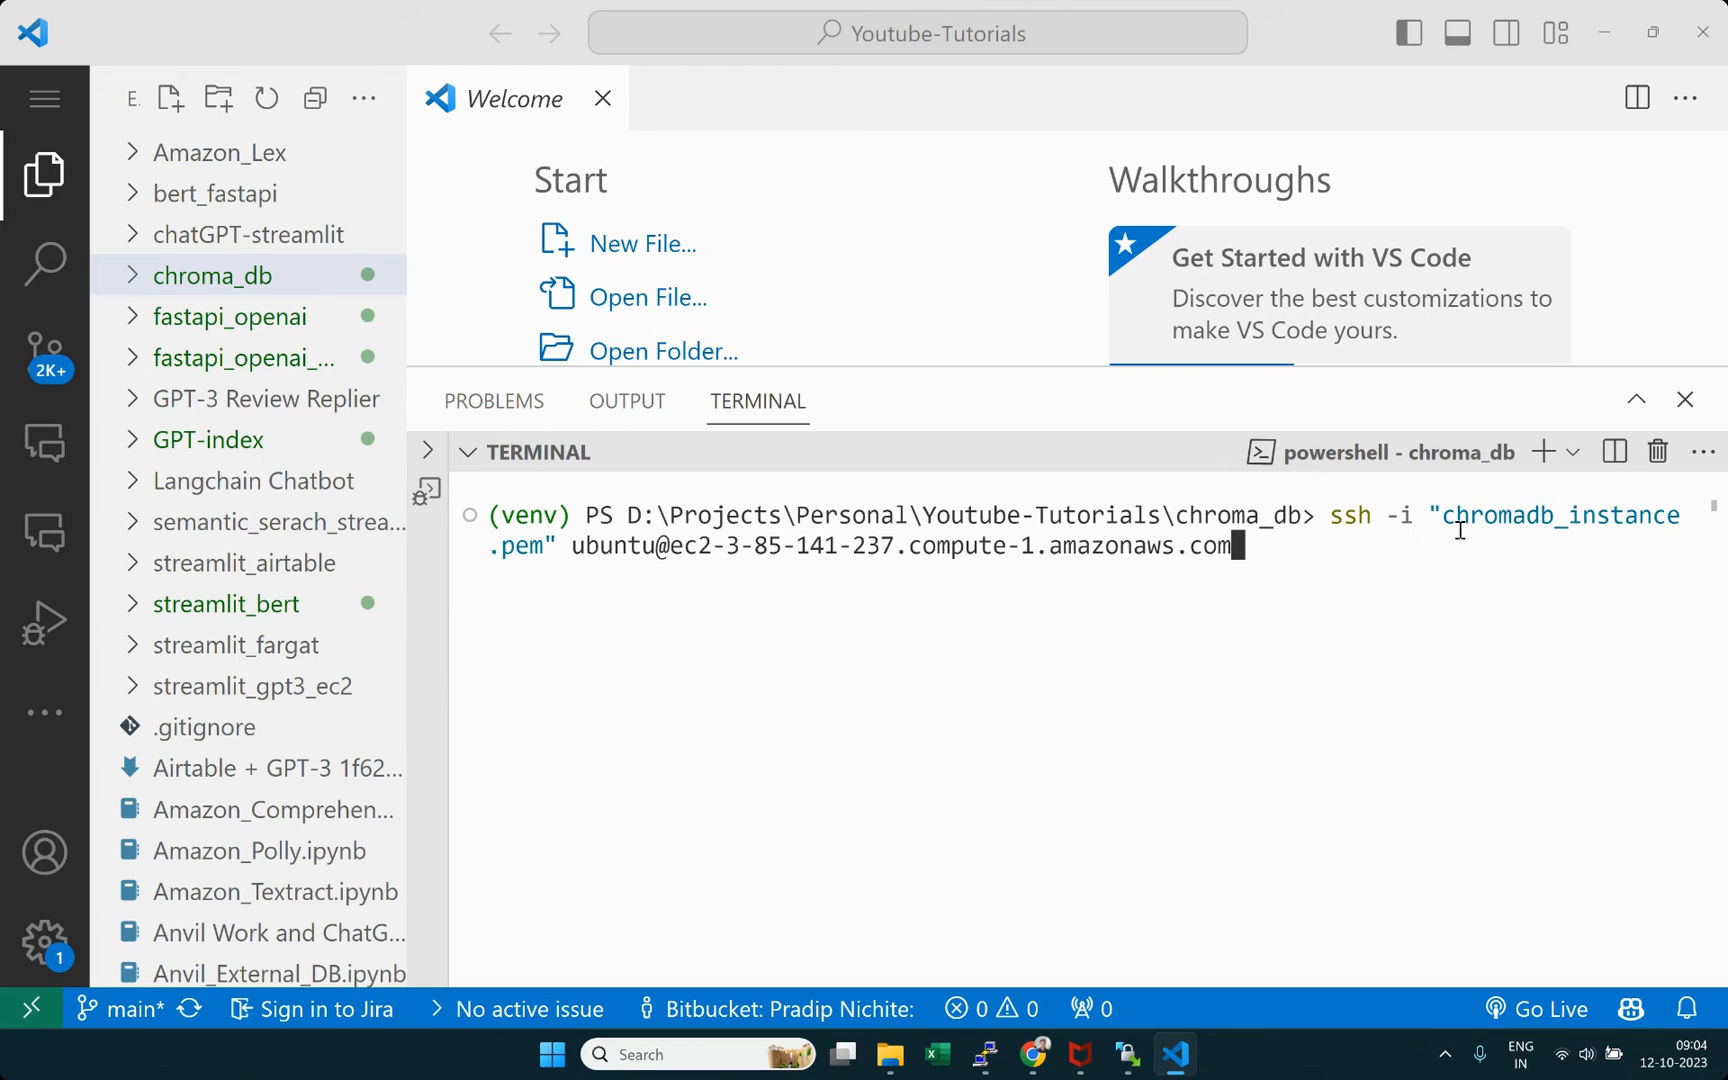
left_click_drag(1443, 511, 521, 553)
left_click(957, 534)
key("Escape")
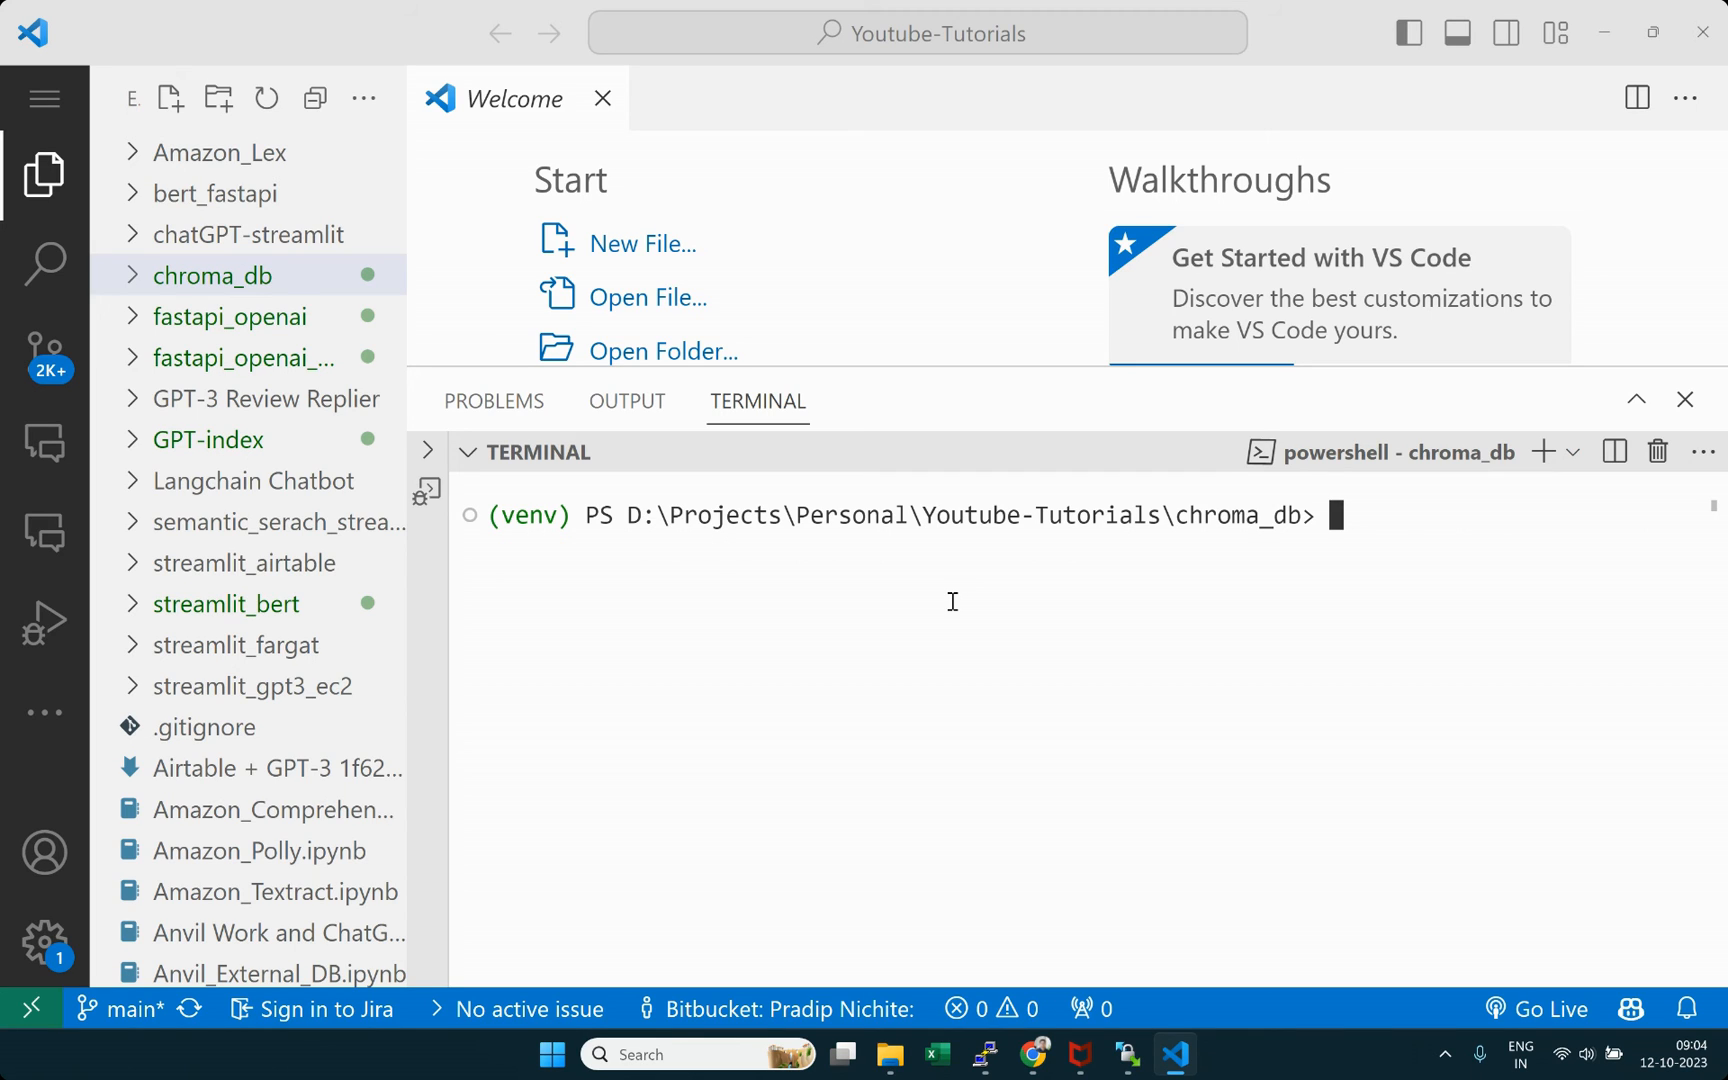
Step: Try to connect from PowerShell with the copied ssh -i "chromadb_instance.pem" command, answering yes to the host authenticity question
type("clear")
key("BackSpace")
key("BackSpace")
key("BackSpace")
key("BackSpace")
key("BackSpace")
key("ctrl+v")
key("Return")
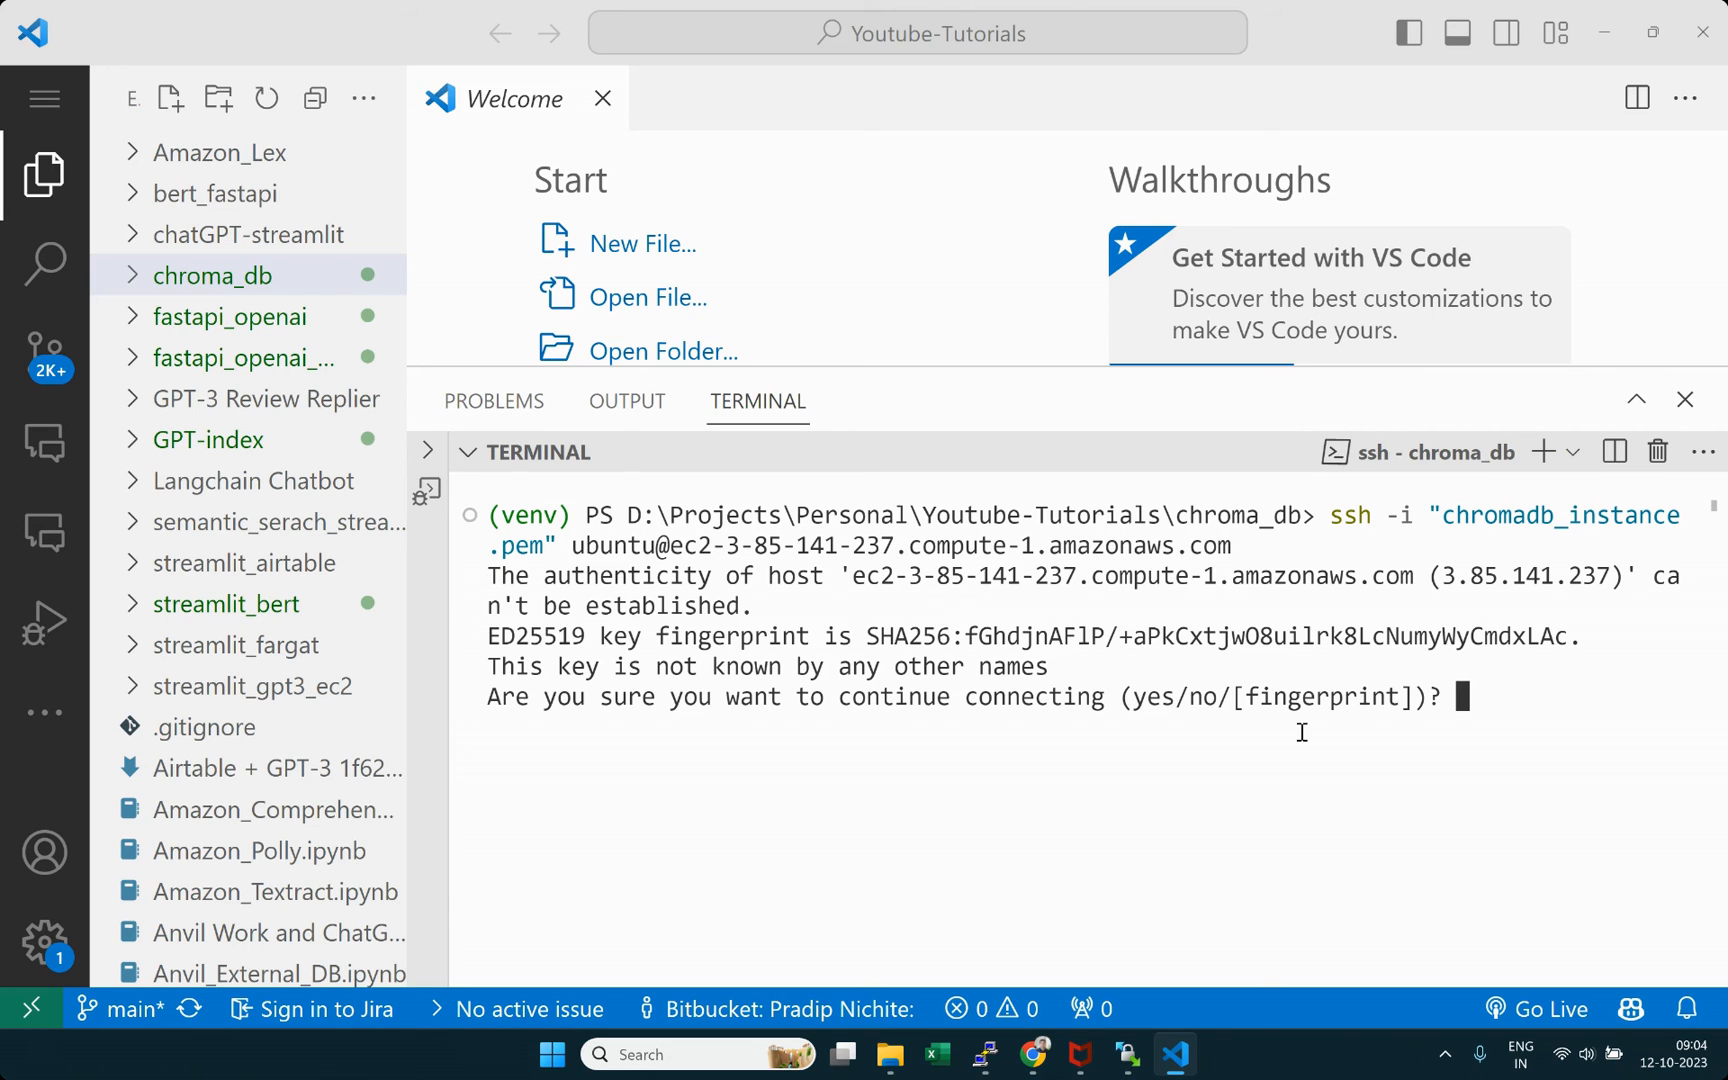
type("yes")
key("Return")
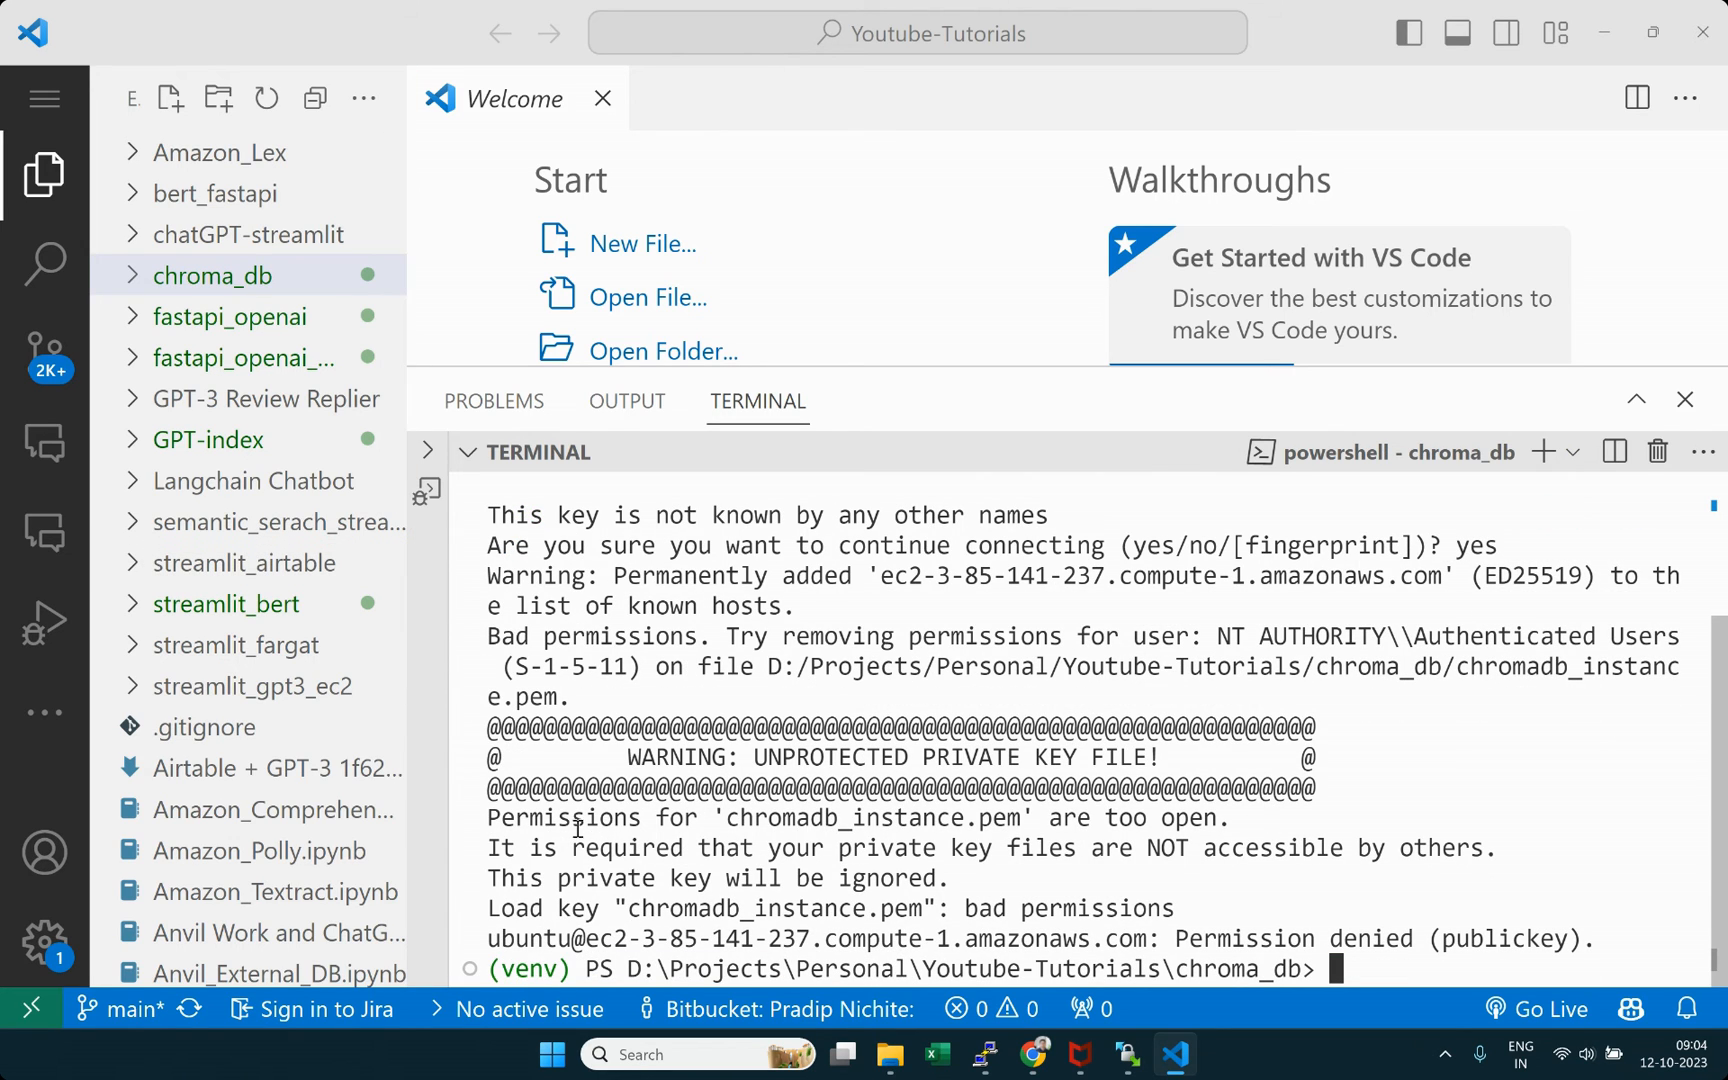
Step: Review the key file permissions warning, open a Git Bash terminal, and try the same SSH command from the Youtube-Tutorials folder
left_click_drag(488, 818, 1259, 829)
left_click(1259, 829)
left_click(1572, 451)
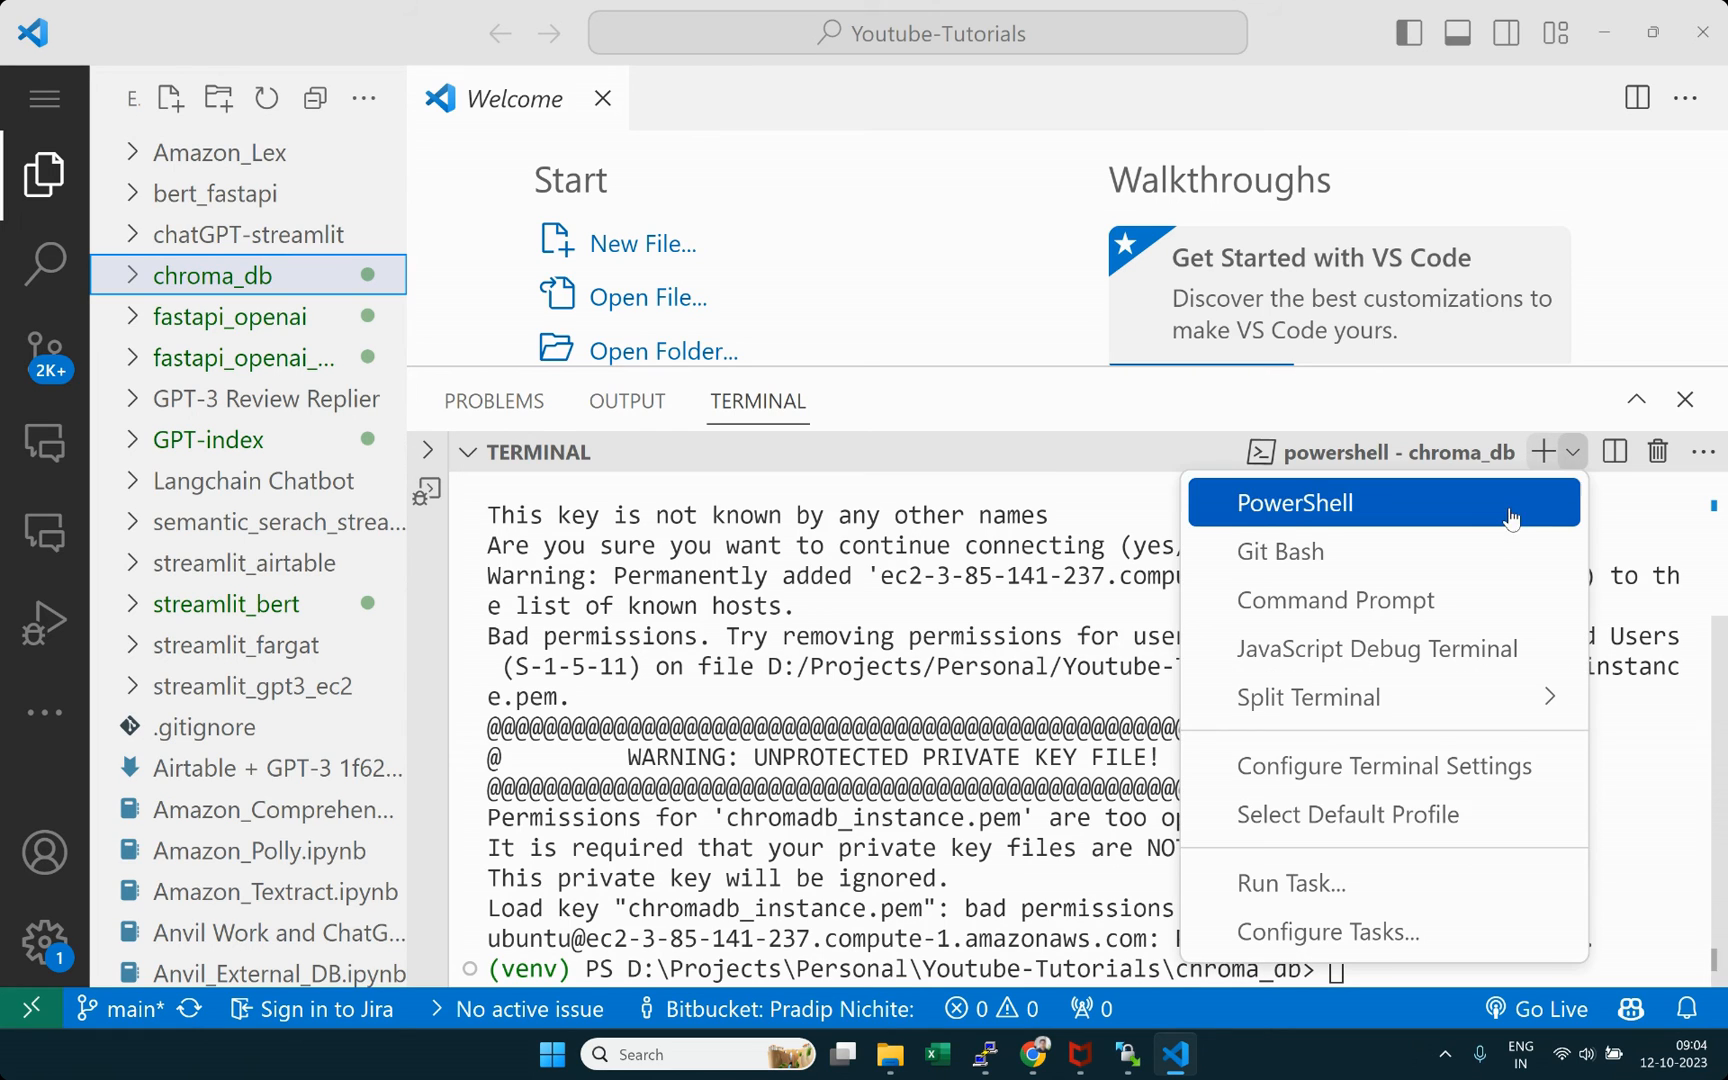
left_click(1337, 553)
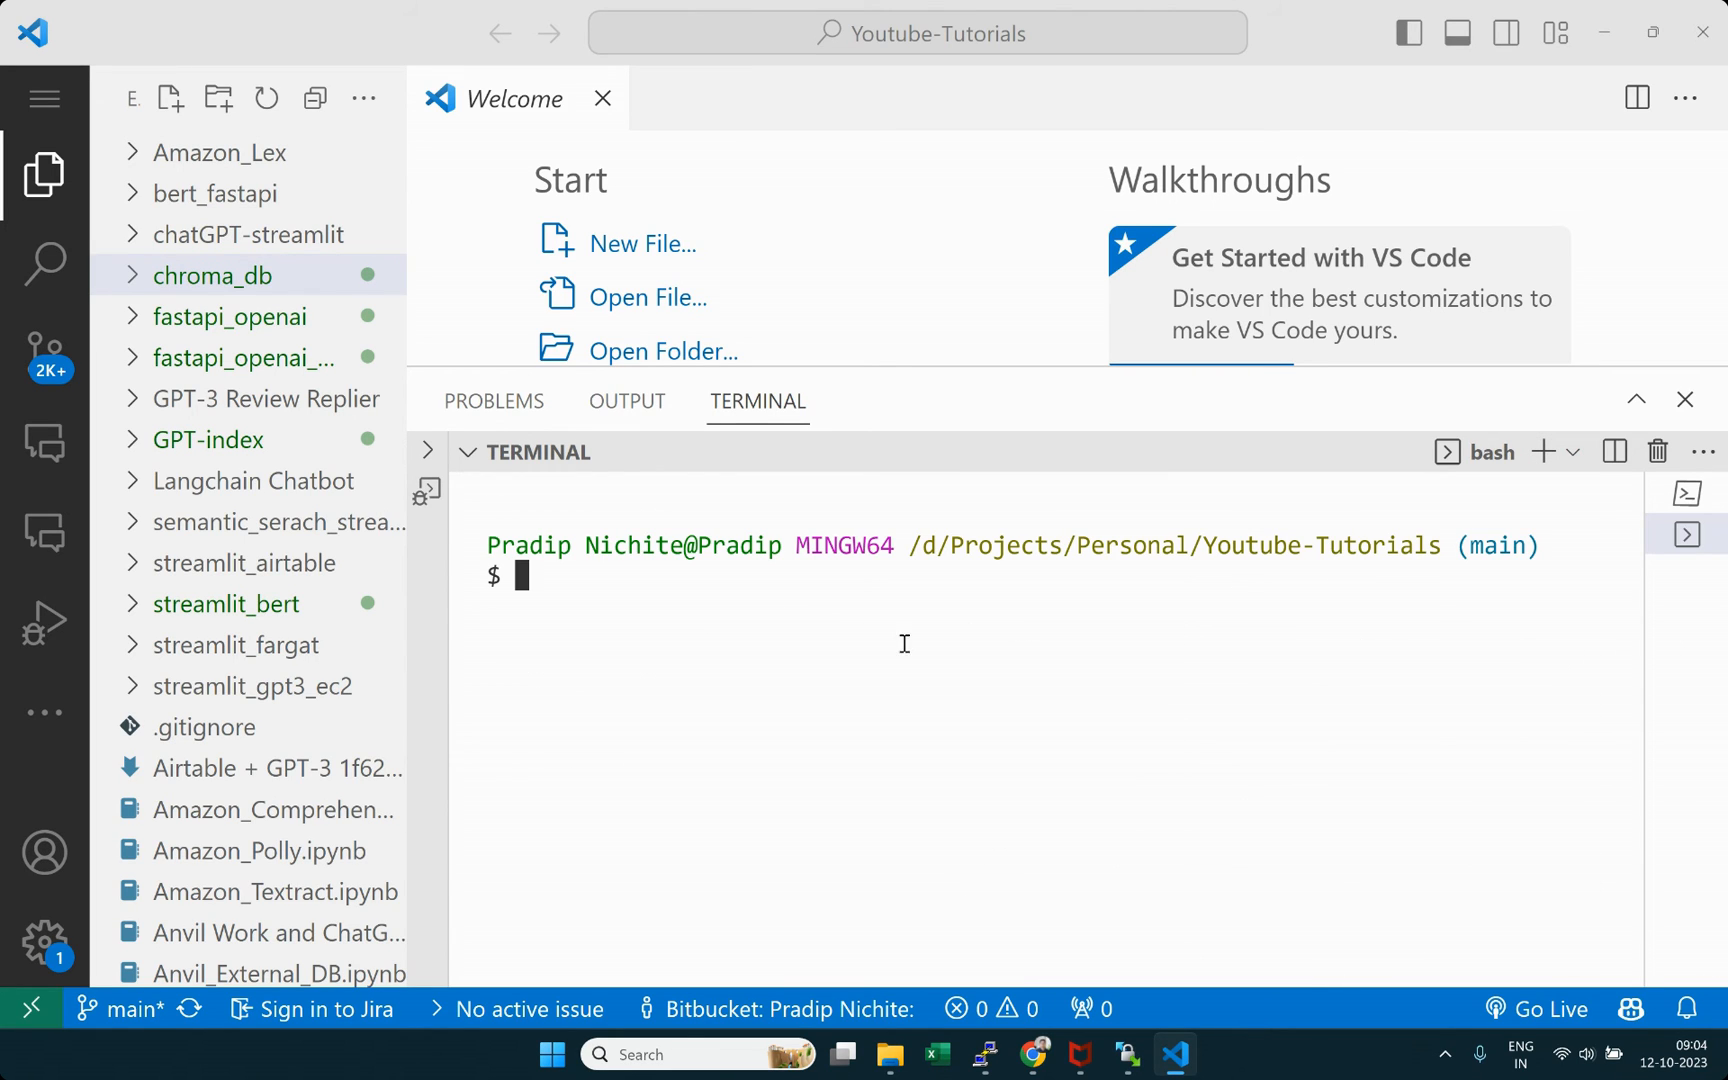
key("ctrl+v")
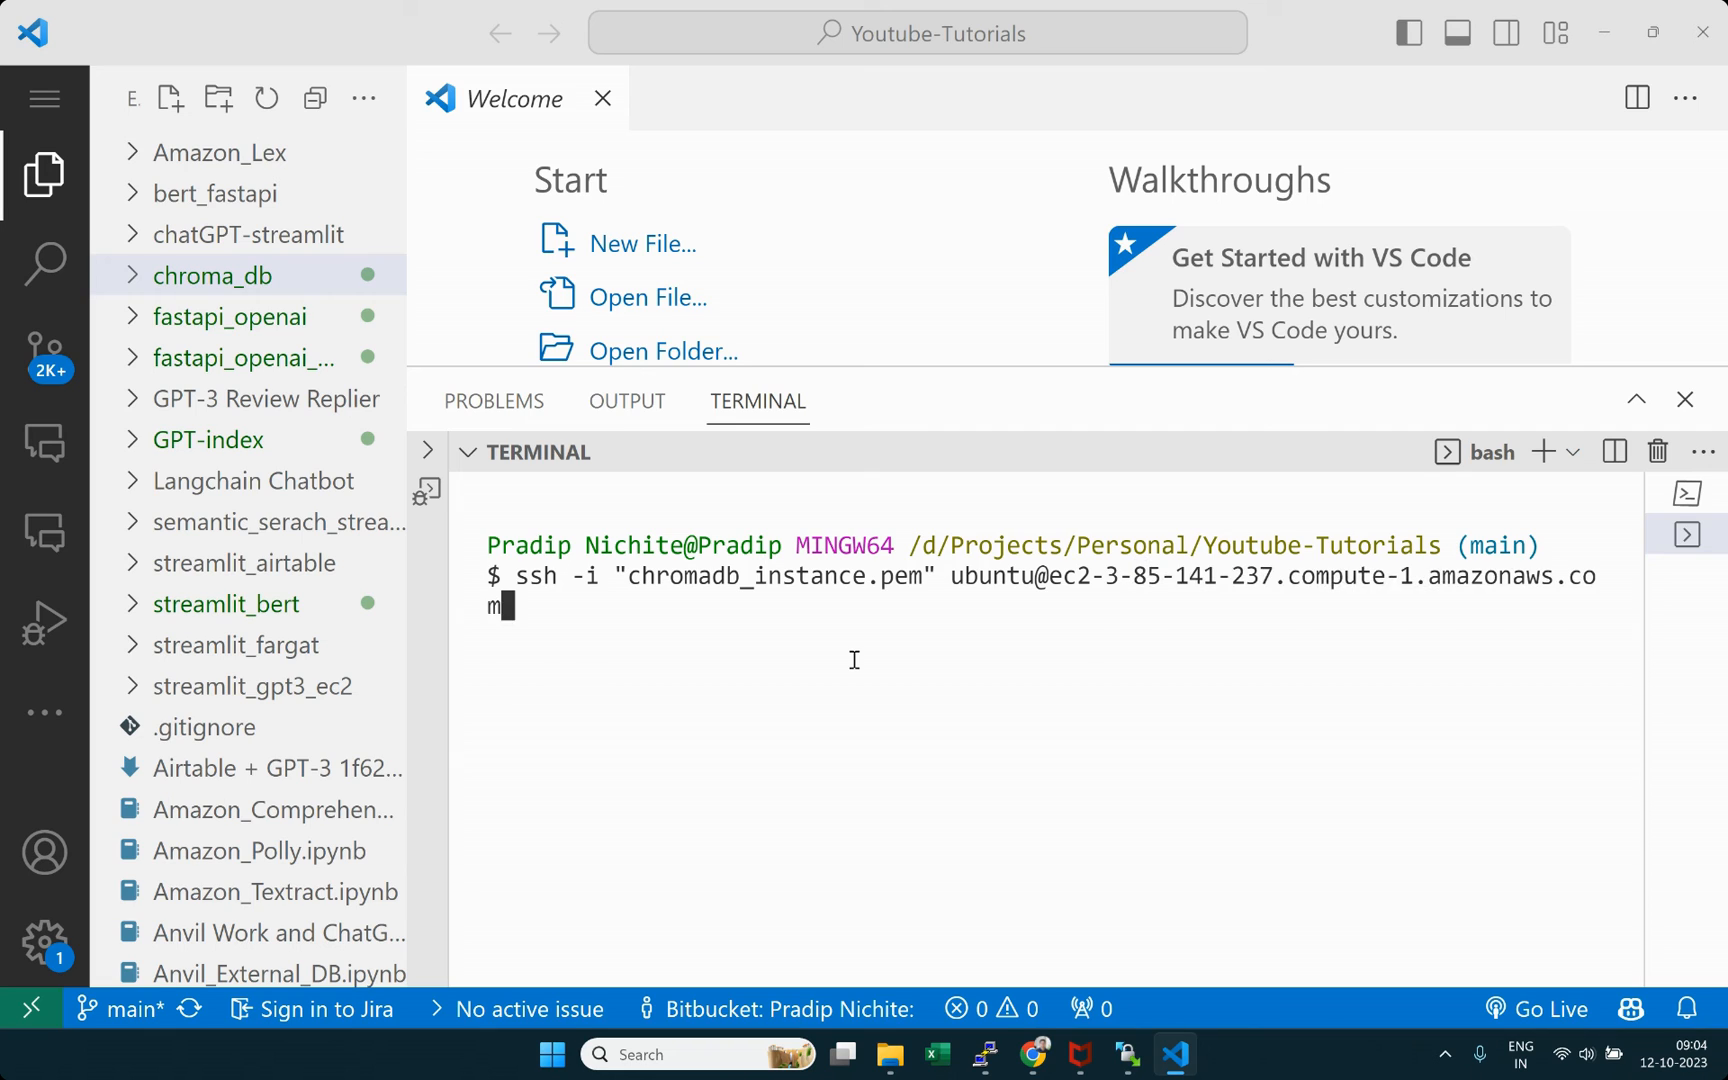
key("Return")
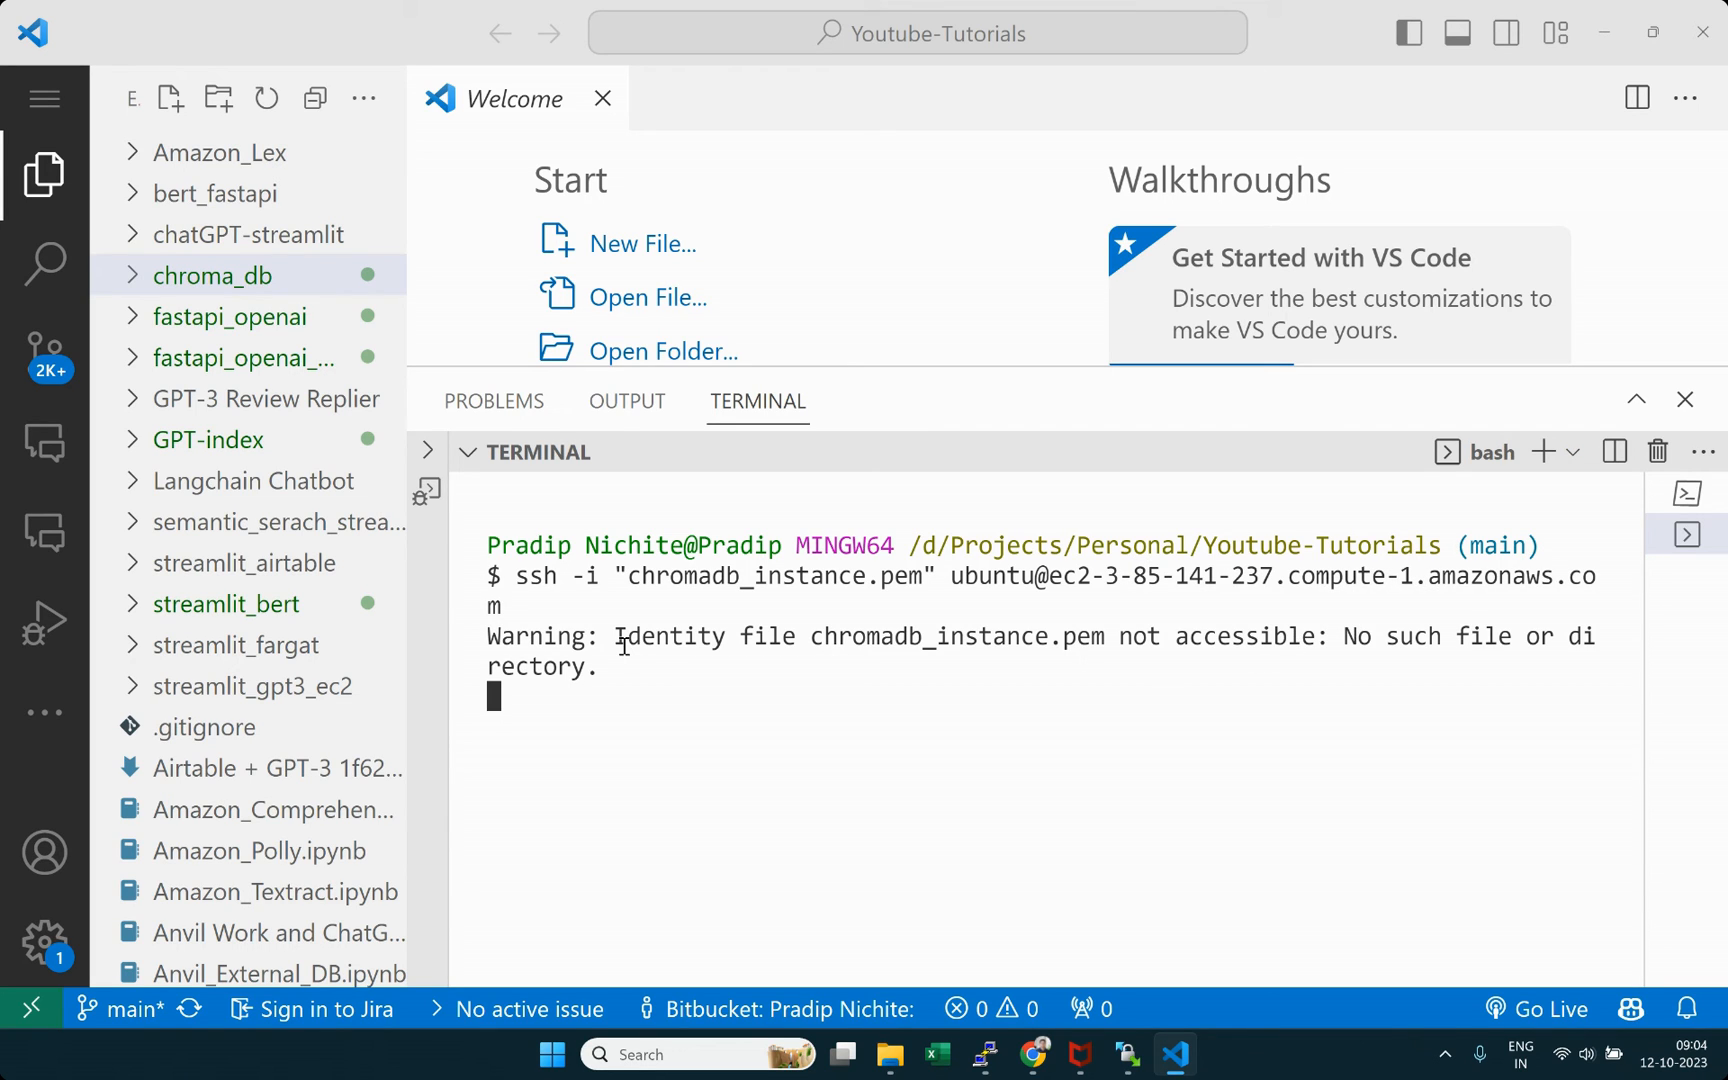
Step: Copy the terminal's identity file warning and ask ChatGPT in Chrome about it, adding the word gitbash
left_click_drag(487, 636, 668, 679)
key("ctrl+c")
left_click(1033, 1054)
left_click(853, 975)
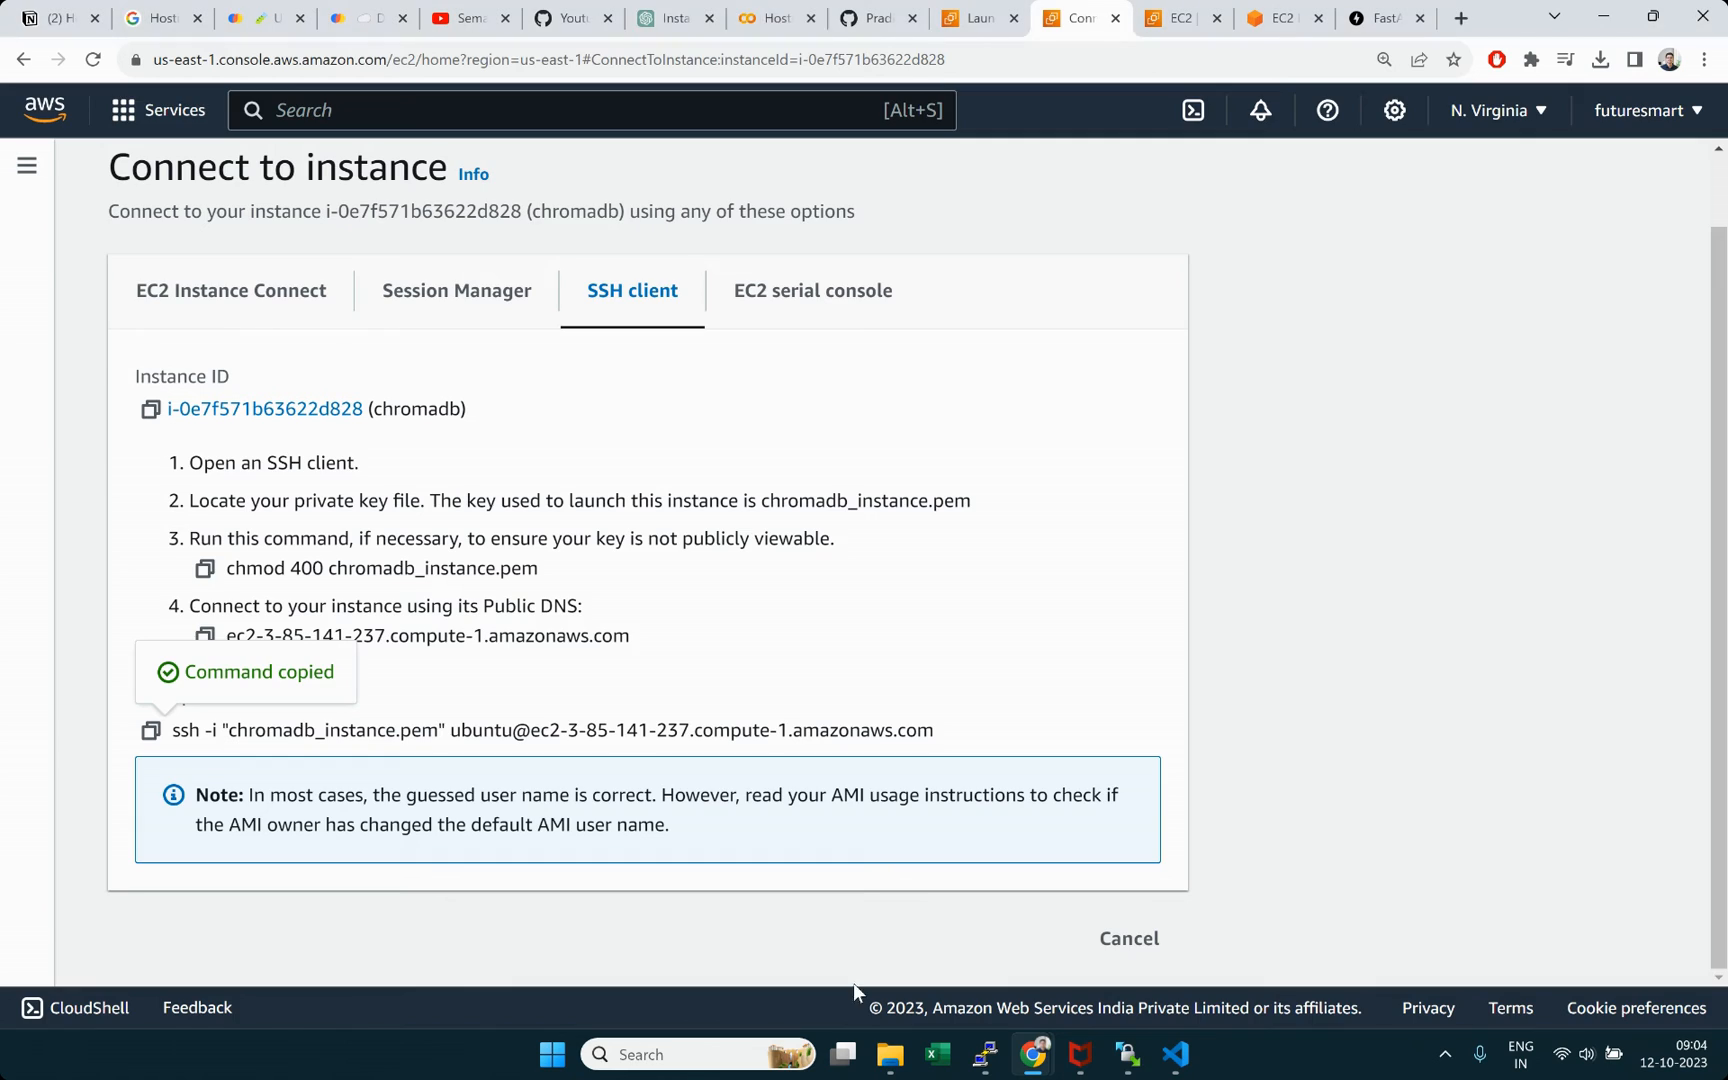
left_click(670, 18)
left_click(634, 962)
key("ctrl+v")
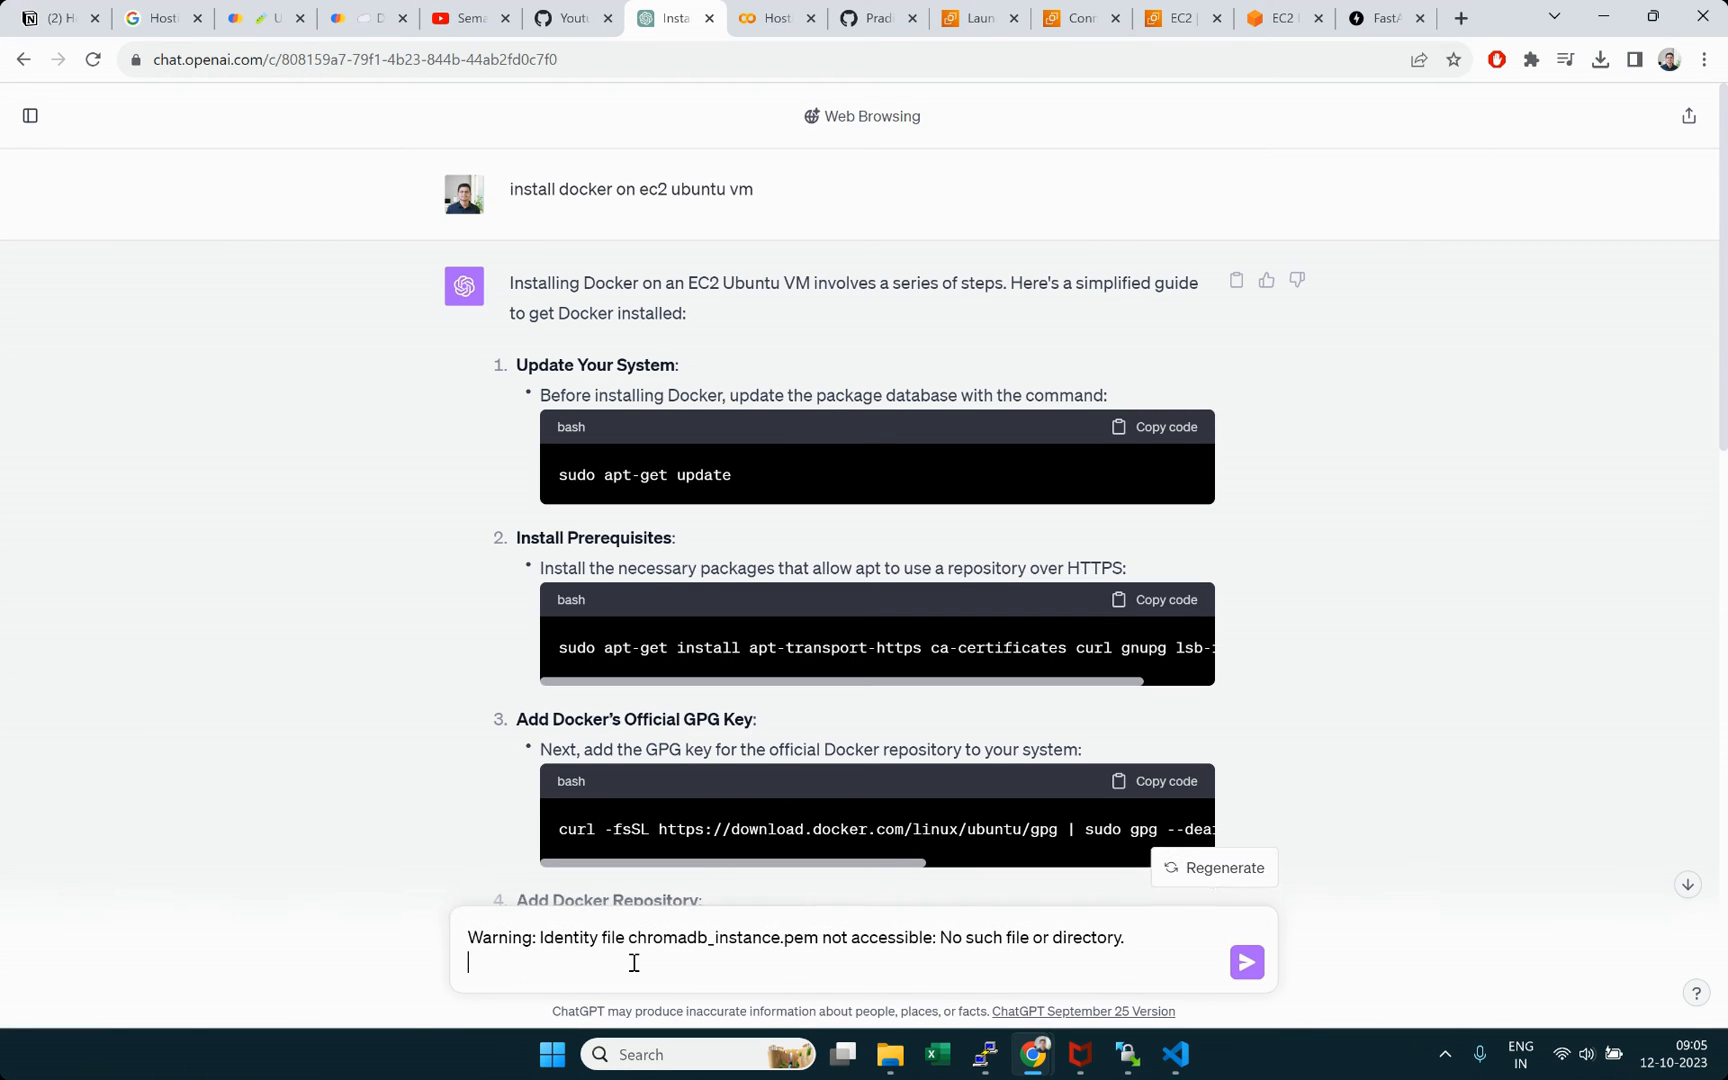
type("Com")
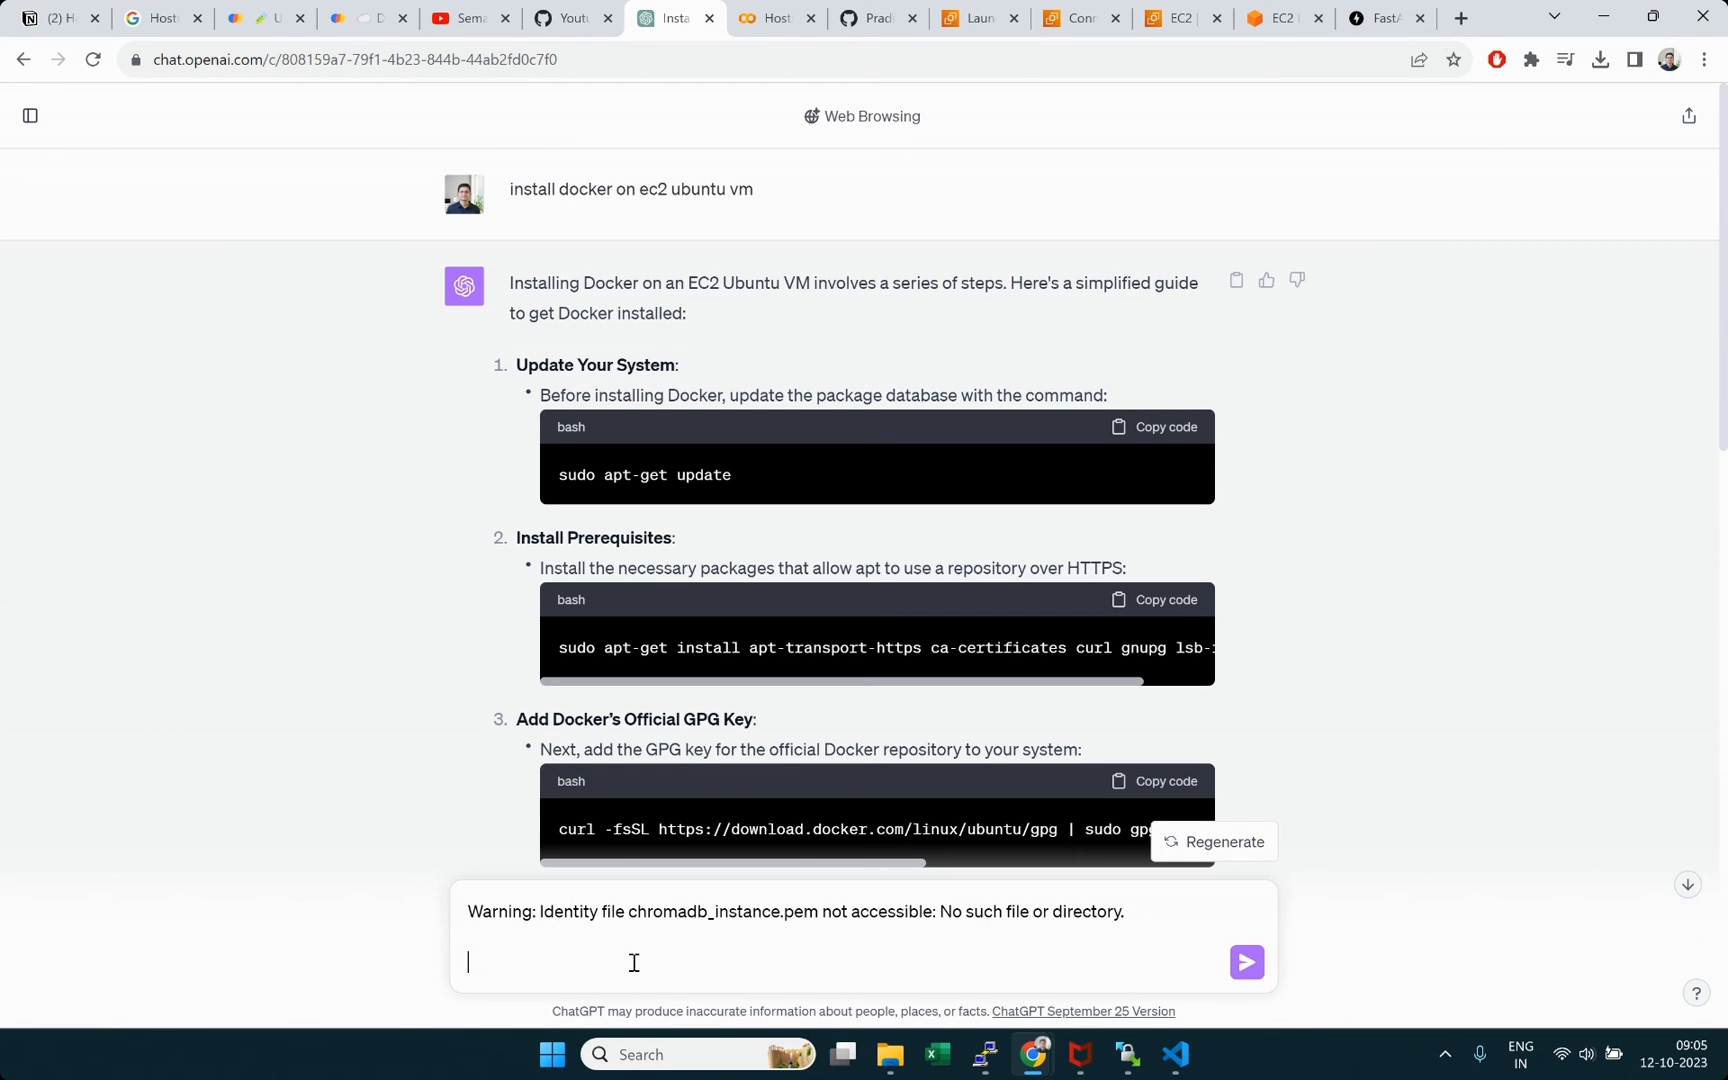
key("BackSpace")
key("shift+Return")
type("gitbash")
key("Return")
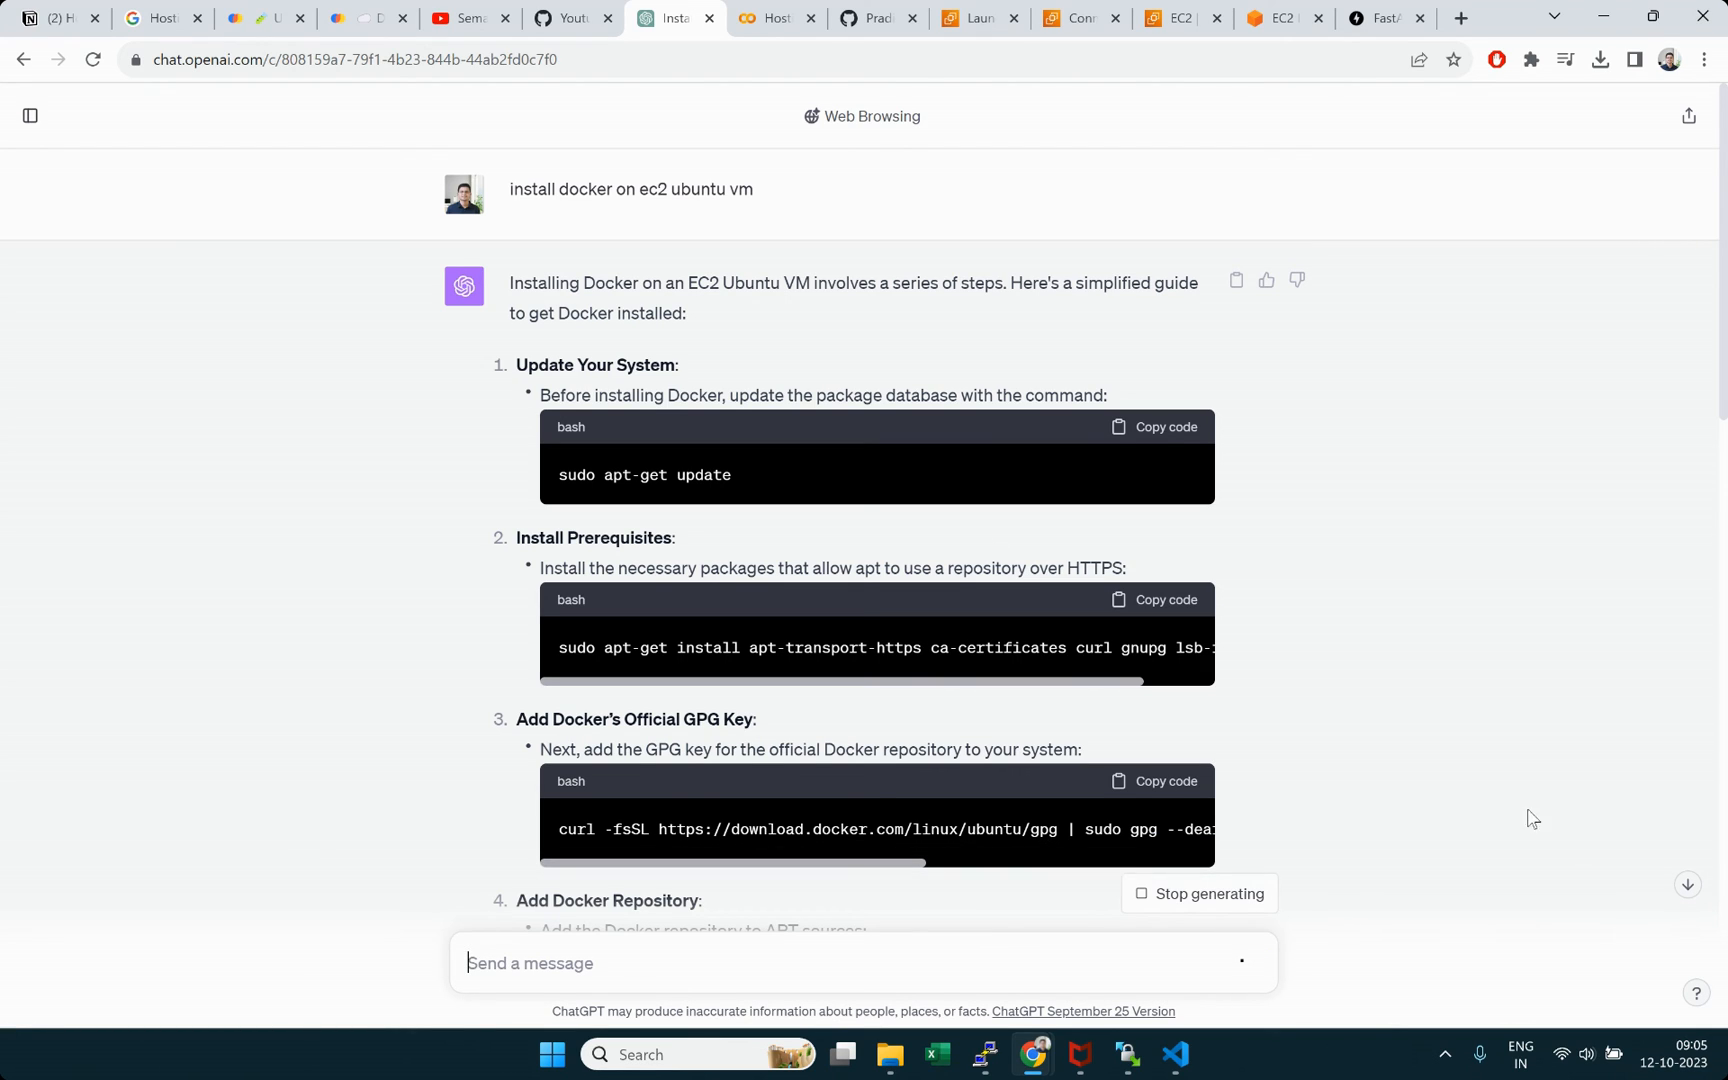
left_click(1688, 884)
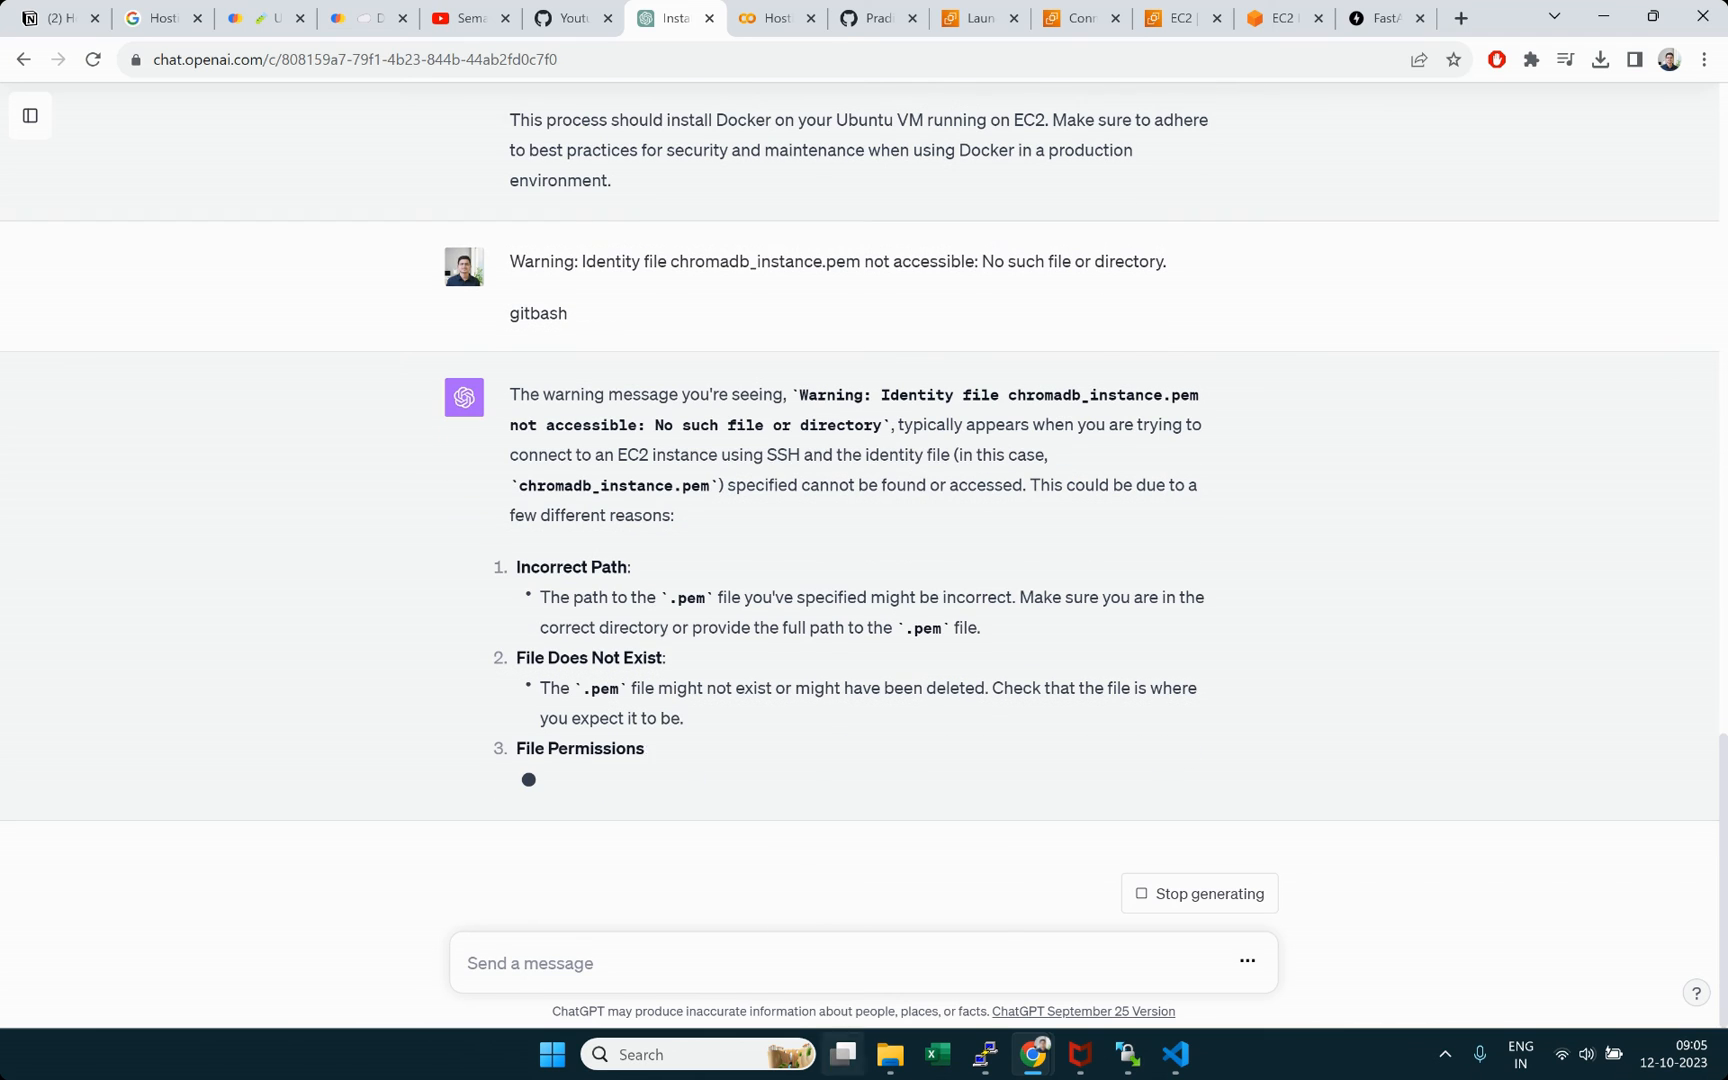
Step: Back in VS Code, change the Git Bash directory to chroma_db, clear the terminal, and rerun the earlier SSH command
left_click(1178, 1056)
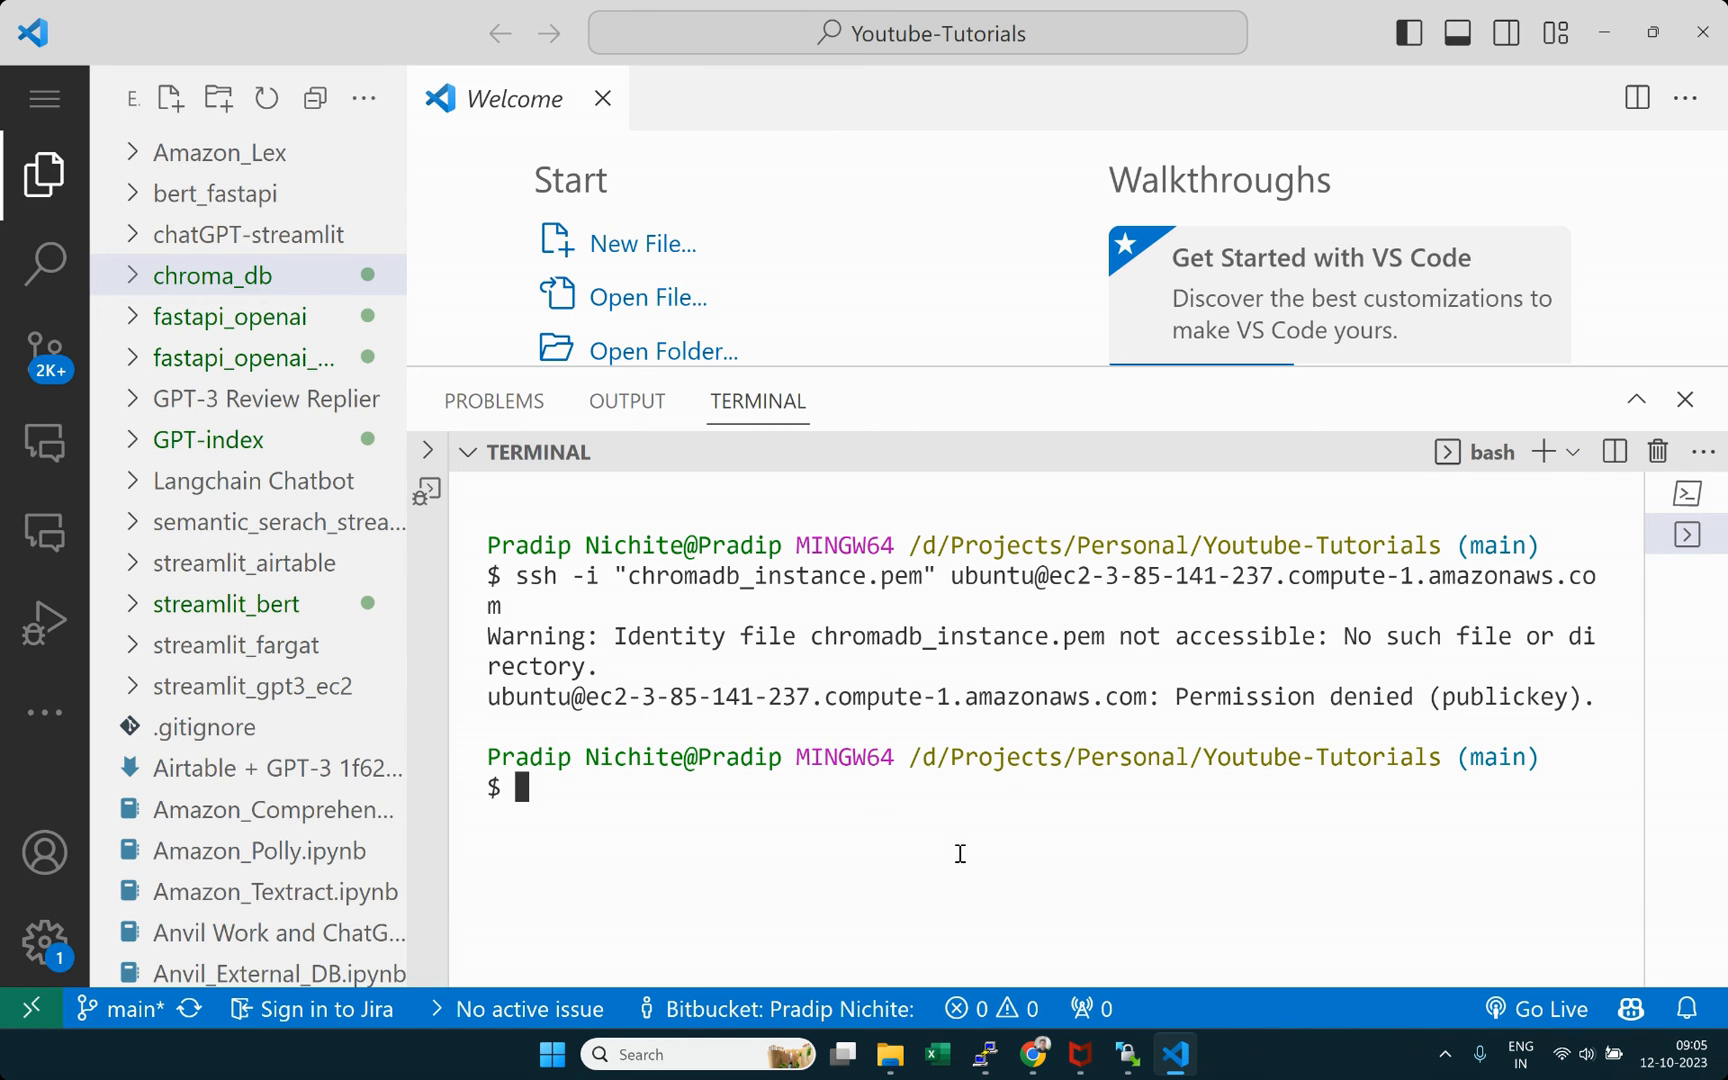
type("cd chroma_db")
key("Return")
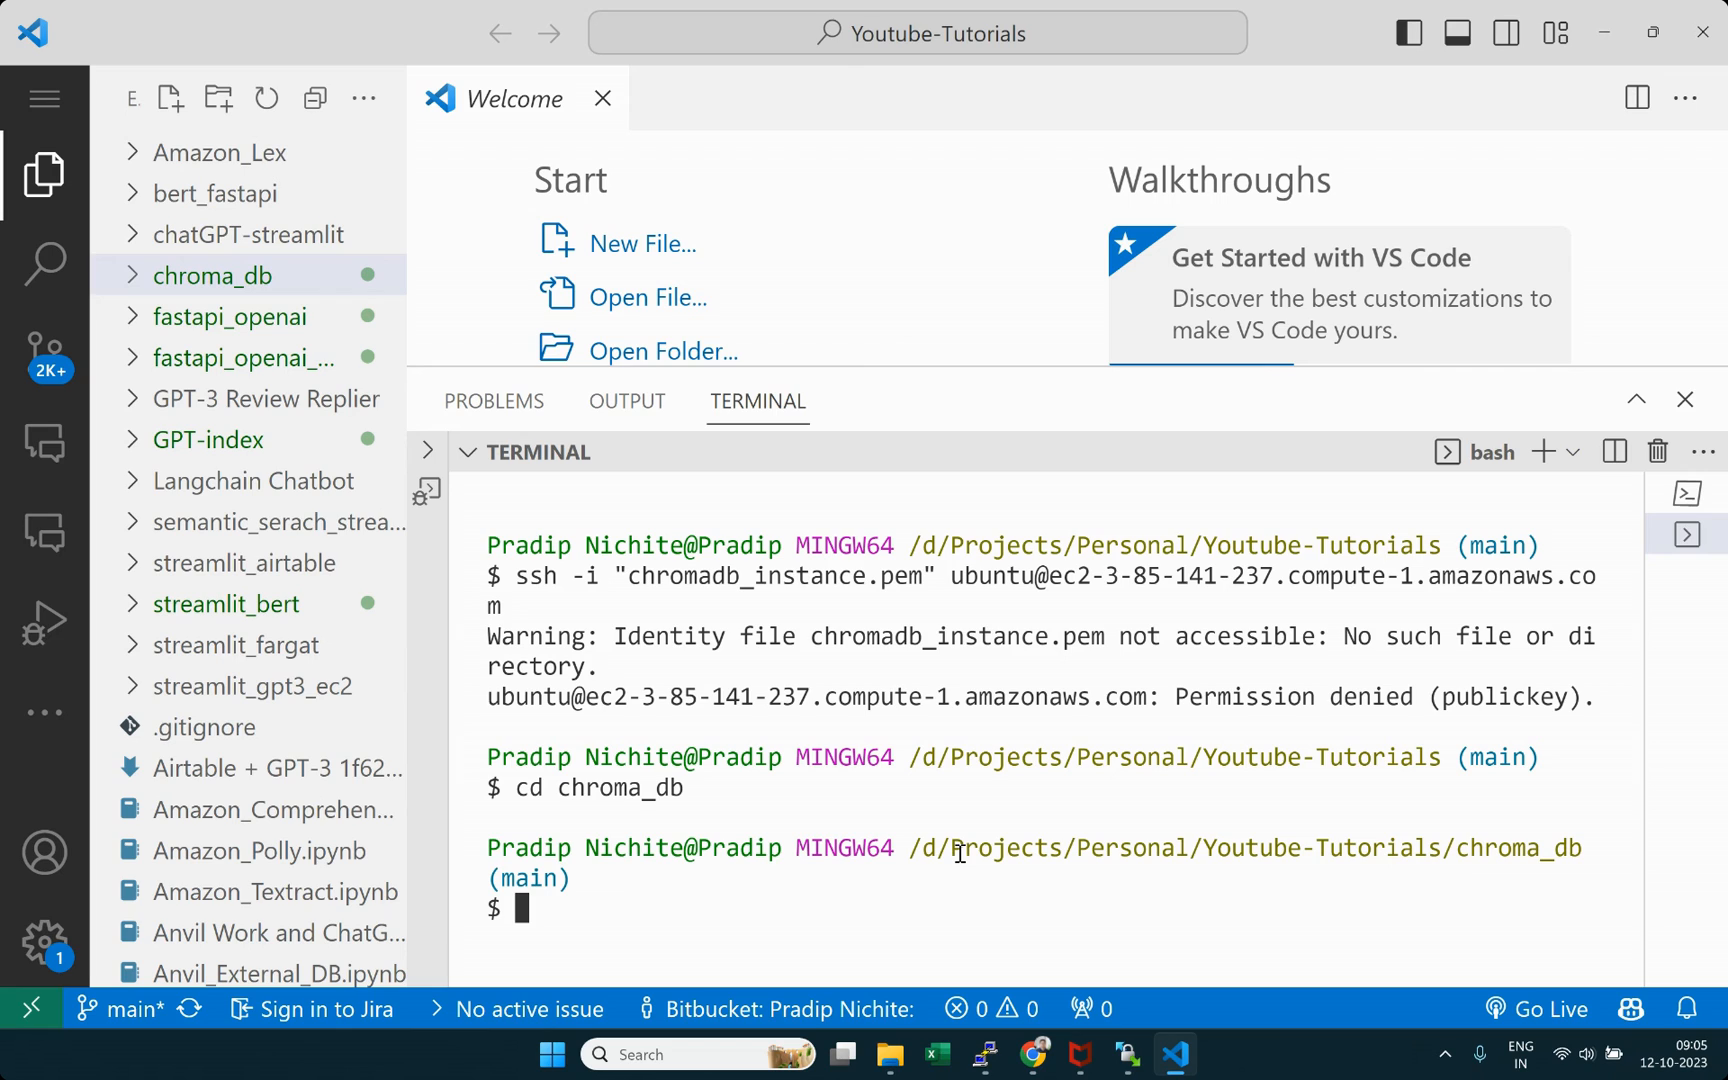
type("clear")
key("Return")
key("Up")
key("Up")
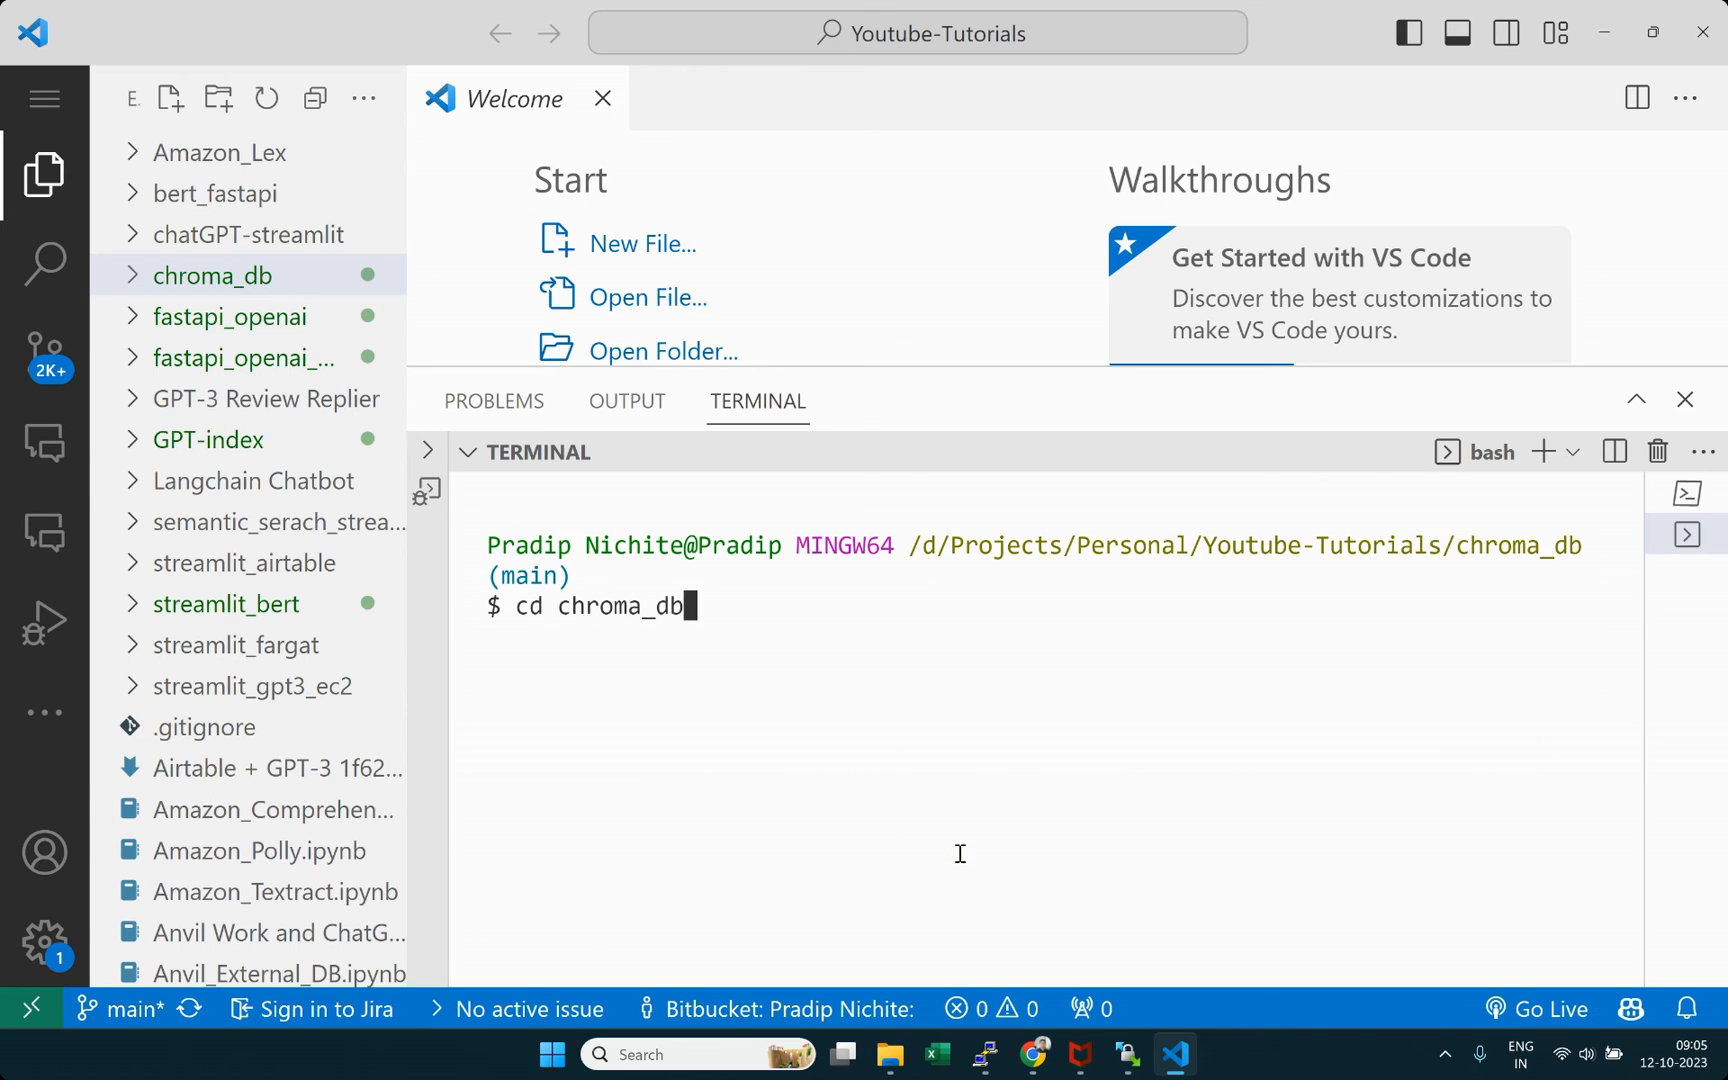
key("Up")
key("Return")
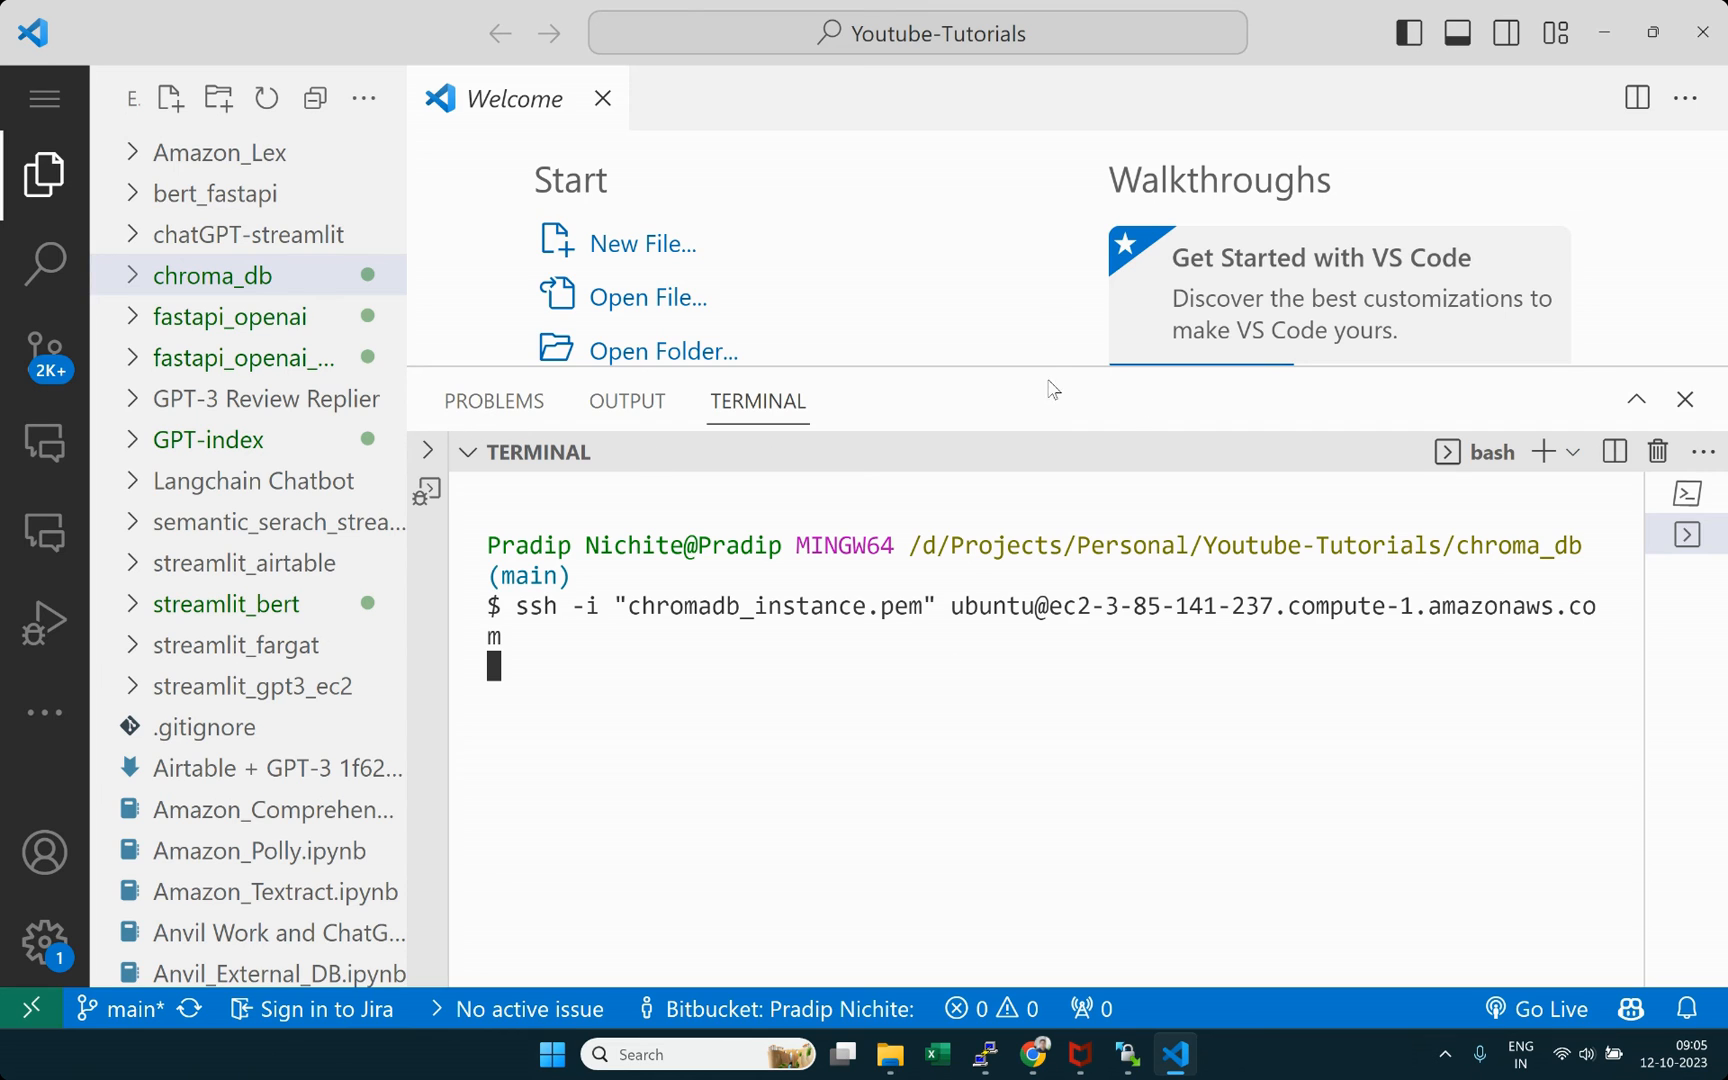
Step: Enlarge the terminal panel and its session list, and list the remote home directory with ls
left_click_drag(1046, 366, 1048, 262)
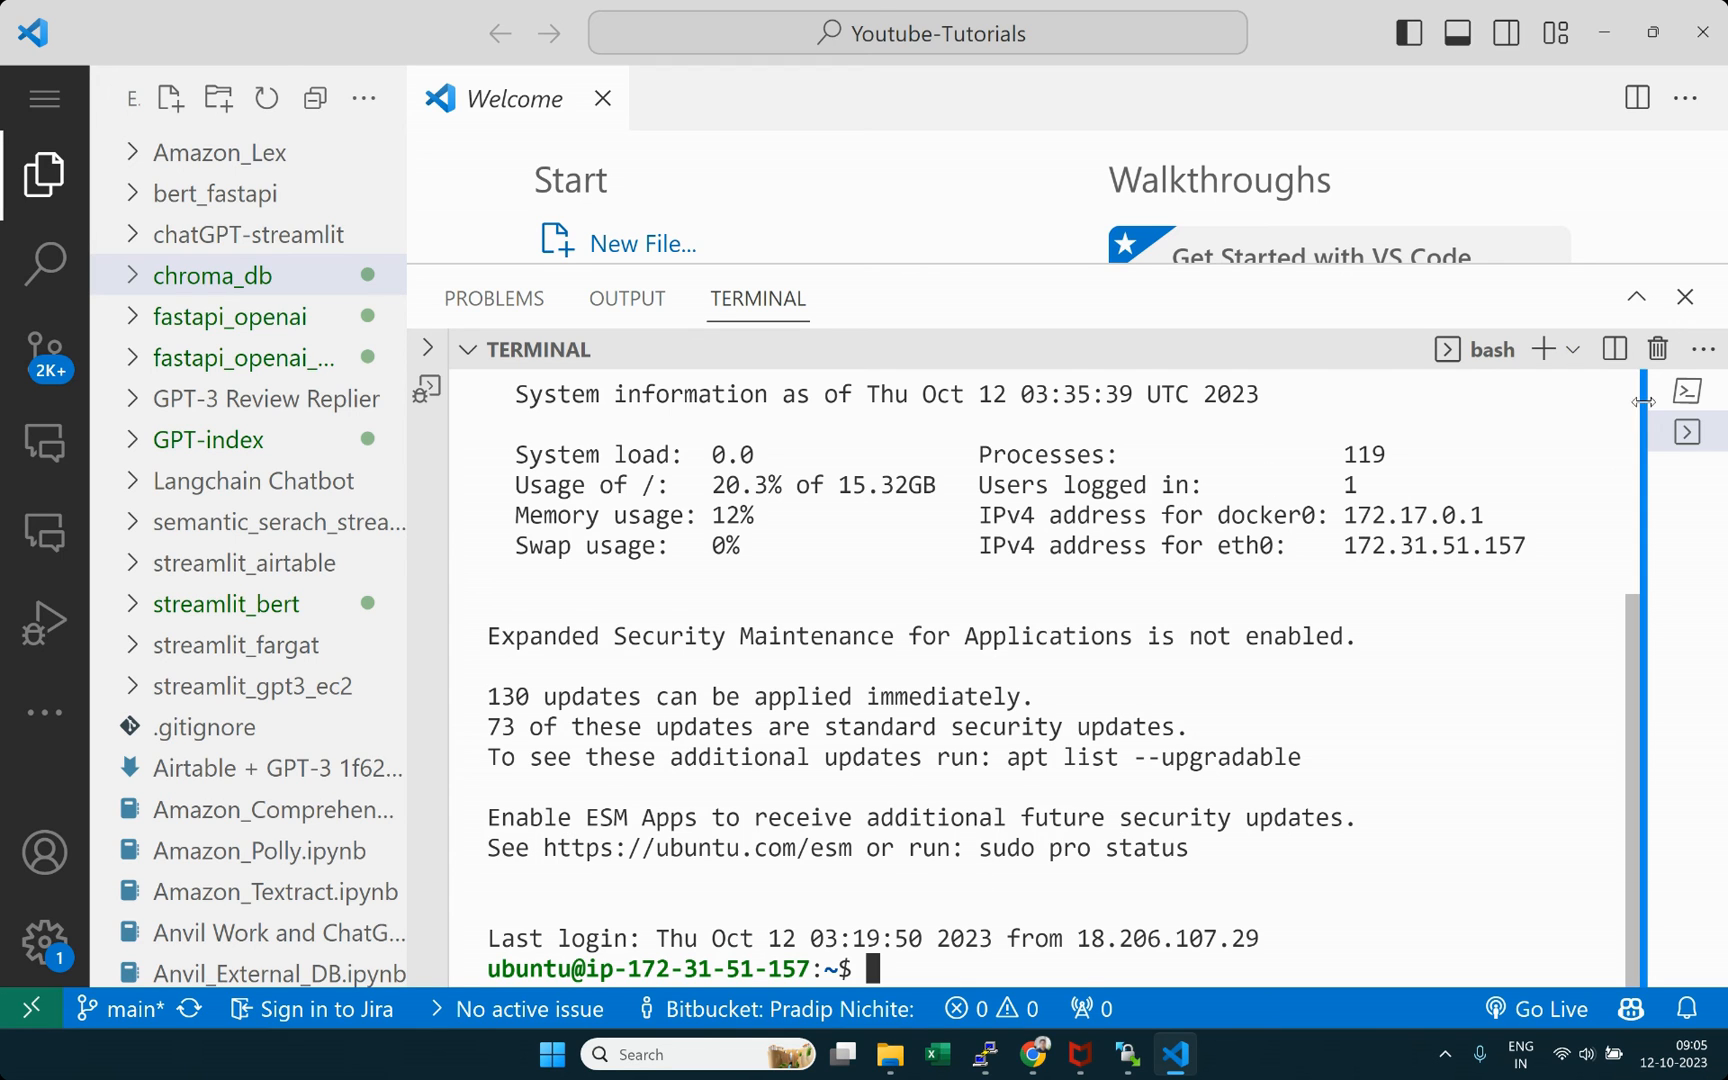
left_click_drag(1645, 460, 1572, 440)
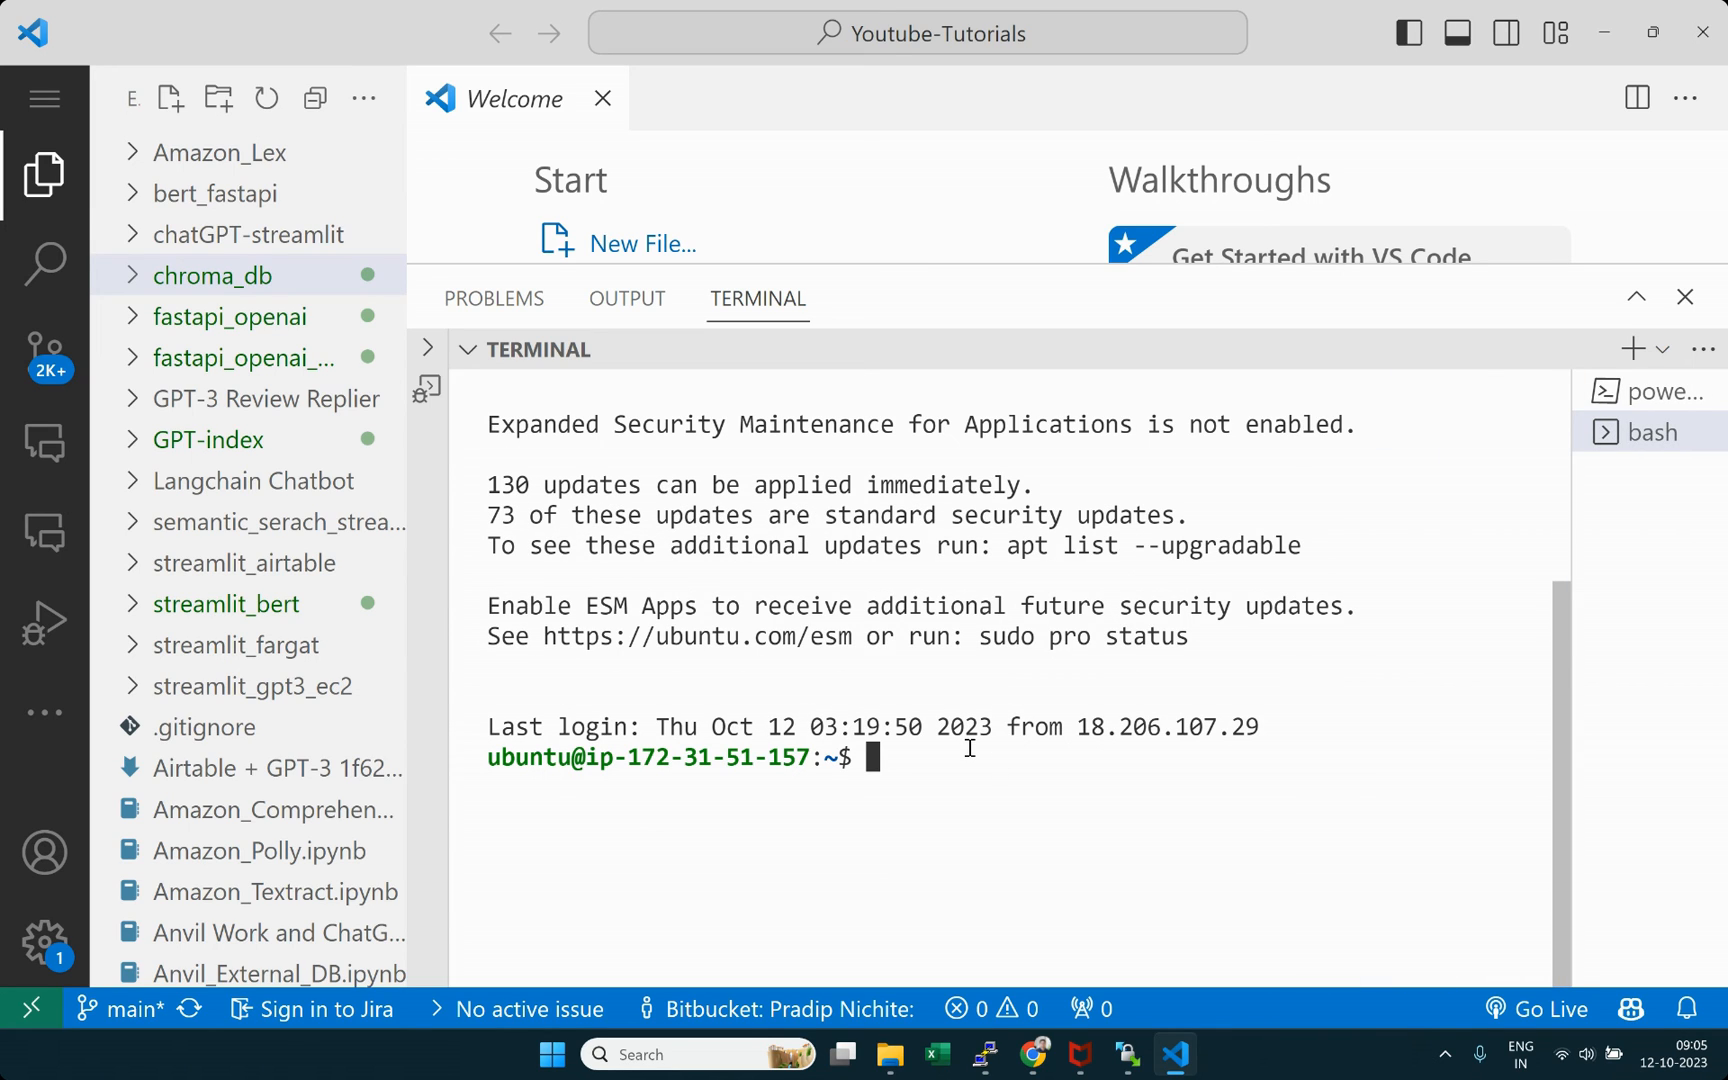
type("ls")
key("Return")
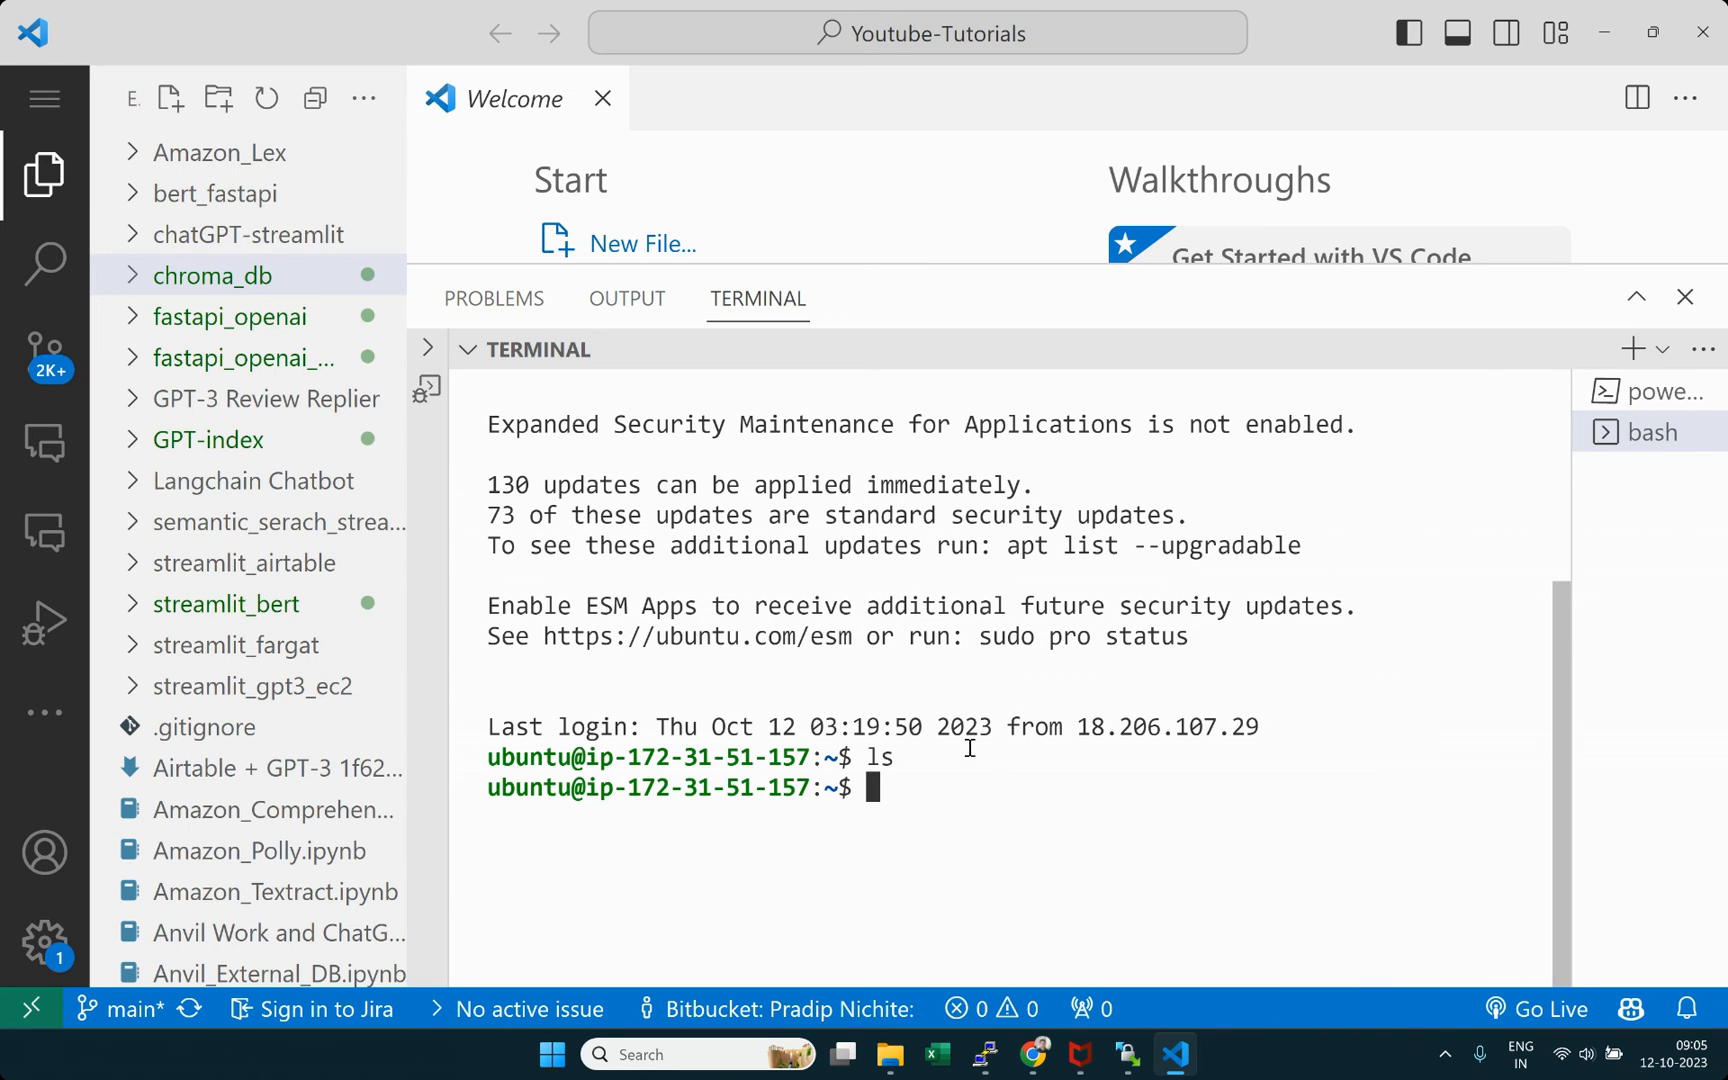
Step: Switch to Chrome and close the EC2 Instance Connect session running the Chroma container
left_click(1012, 1040)
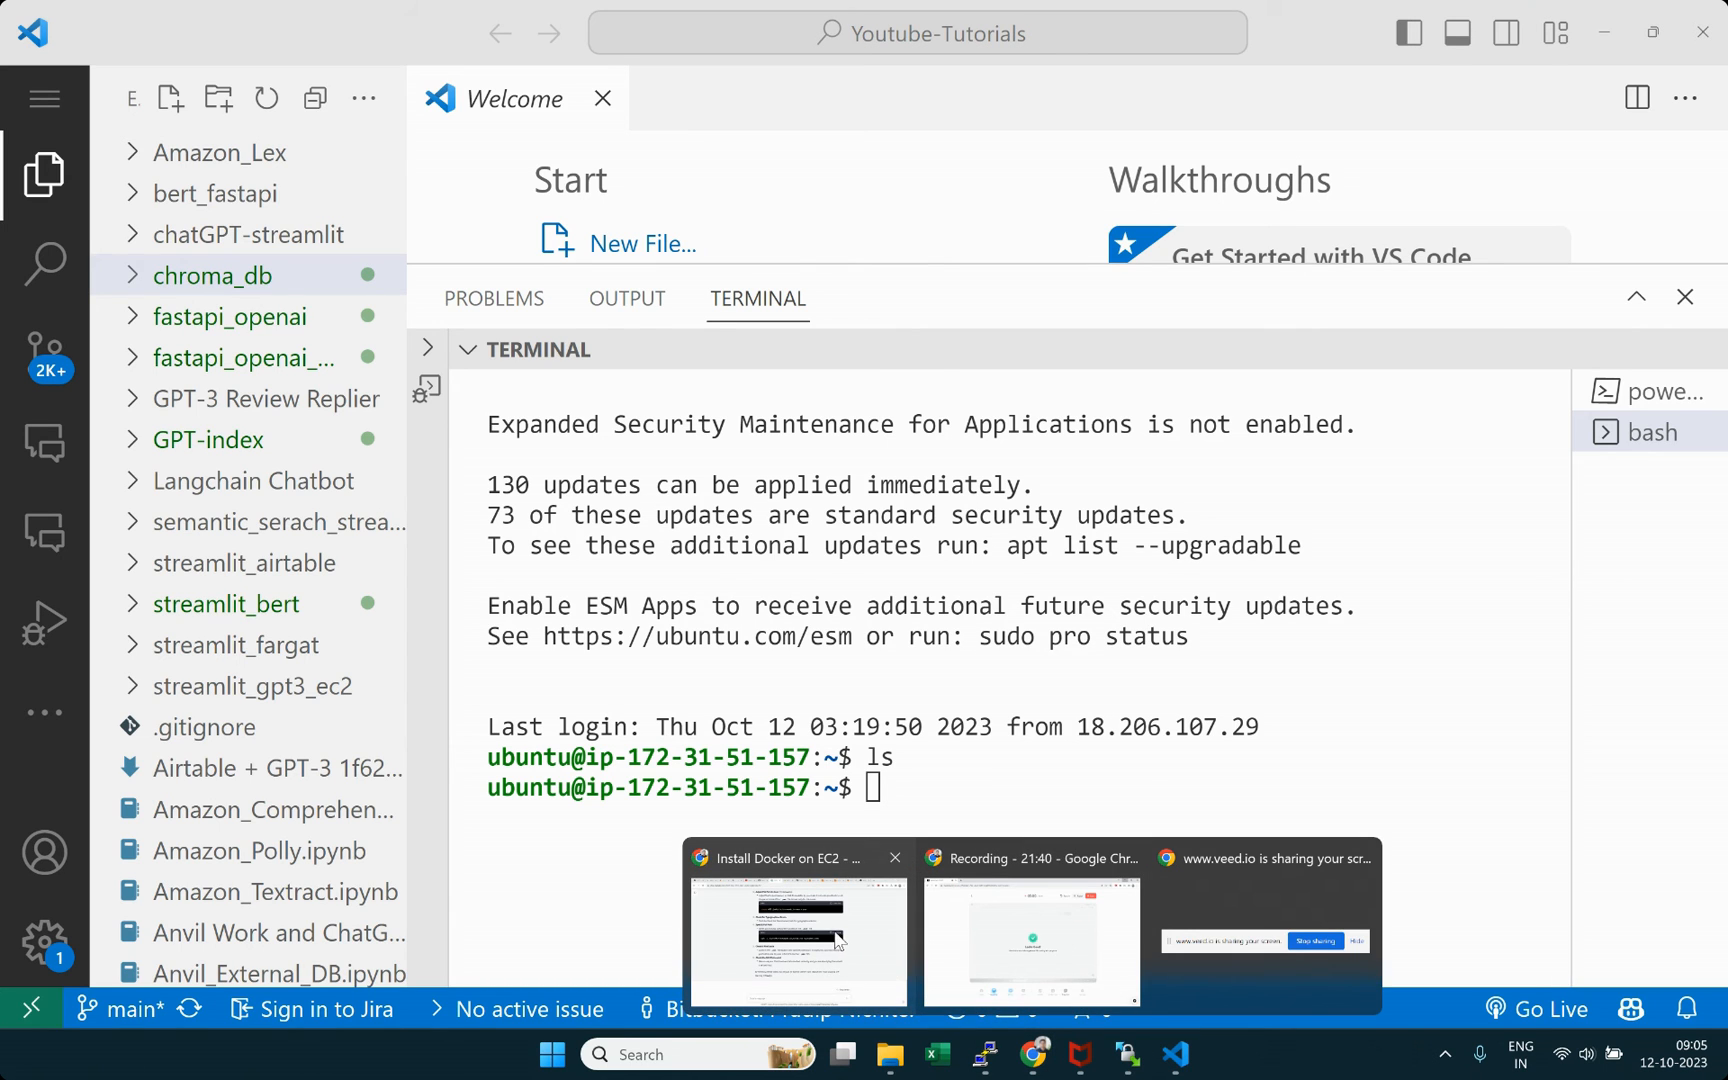
left_click(800, 930)
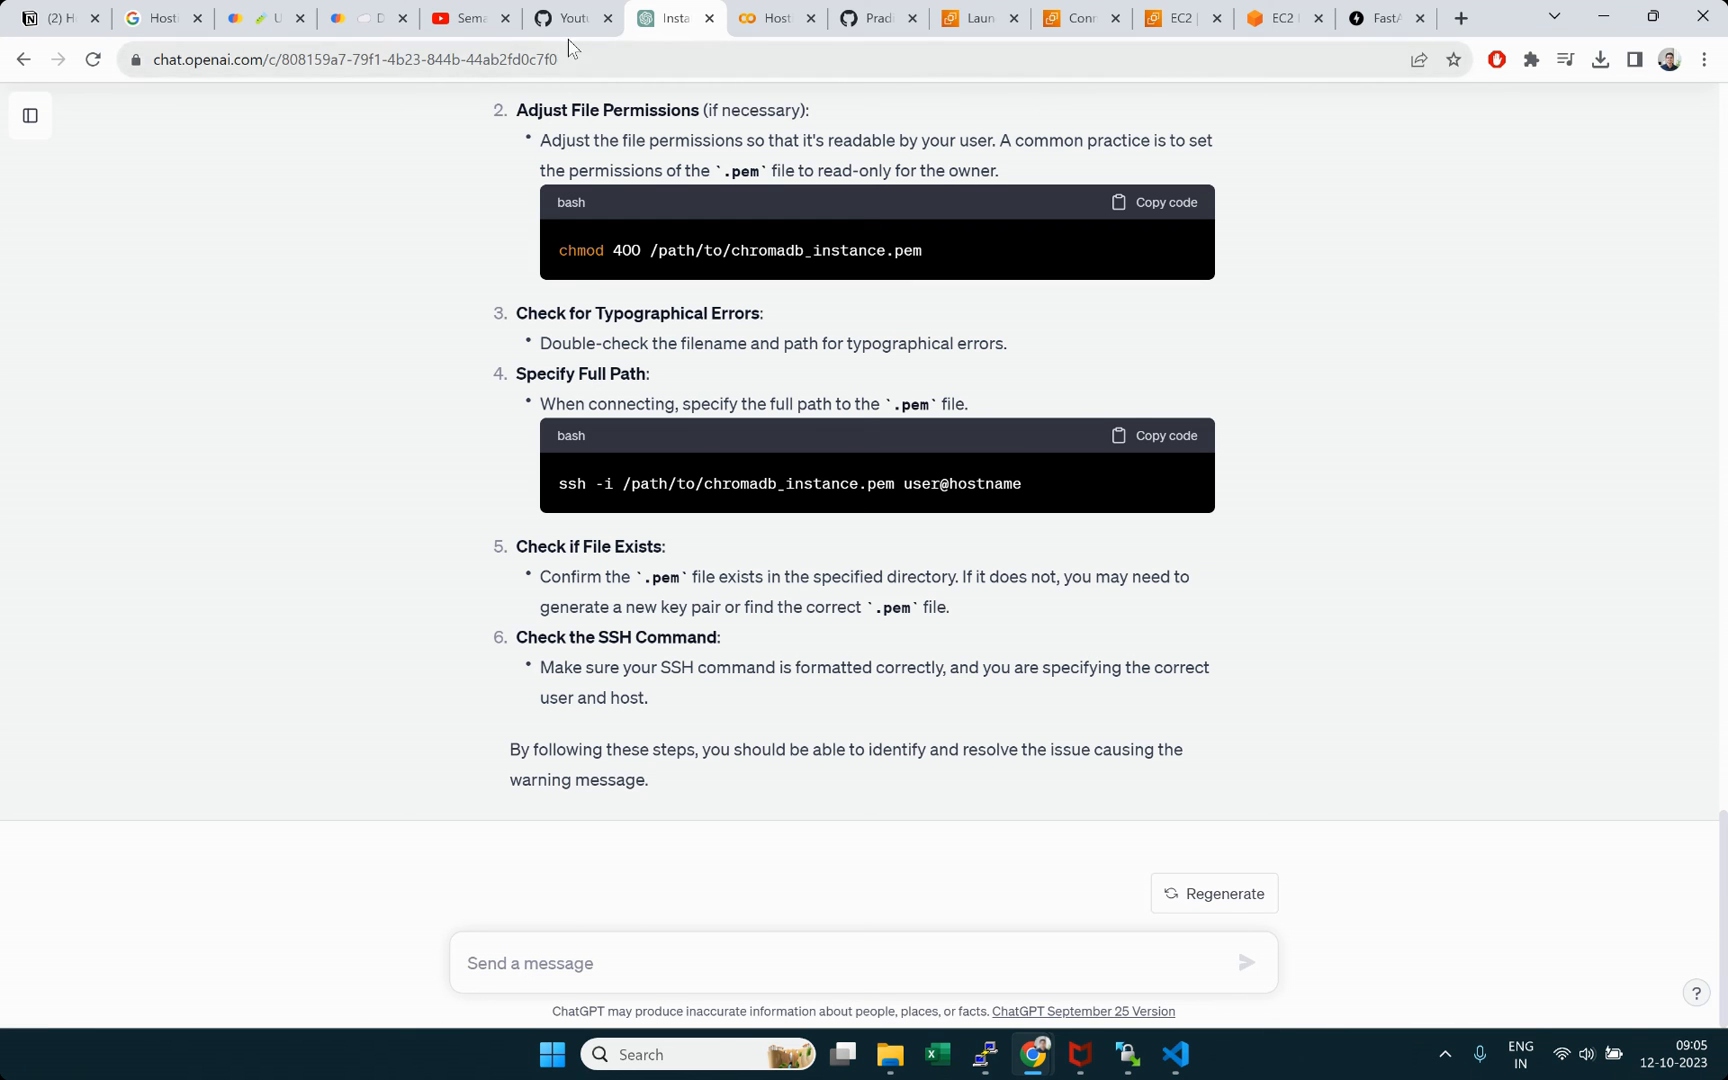
left_click(1178, 10)
left_click(1250, 12)
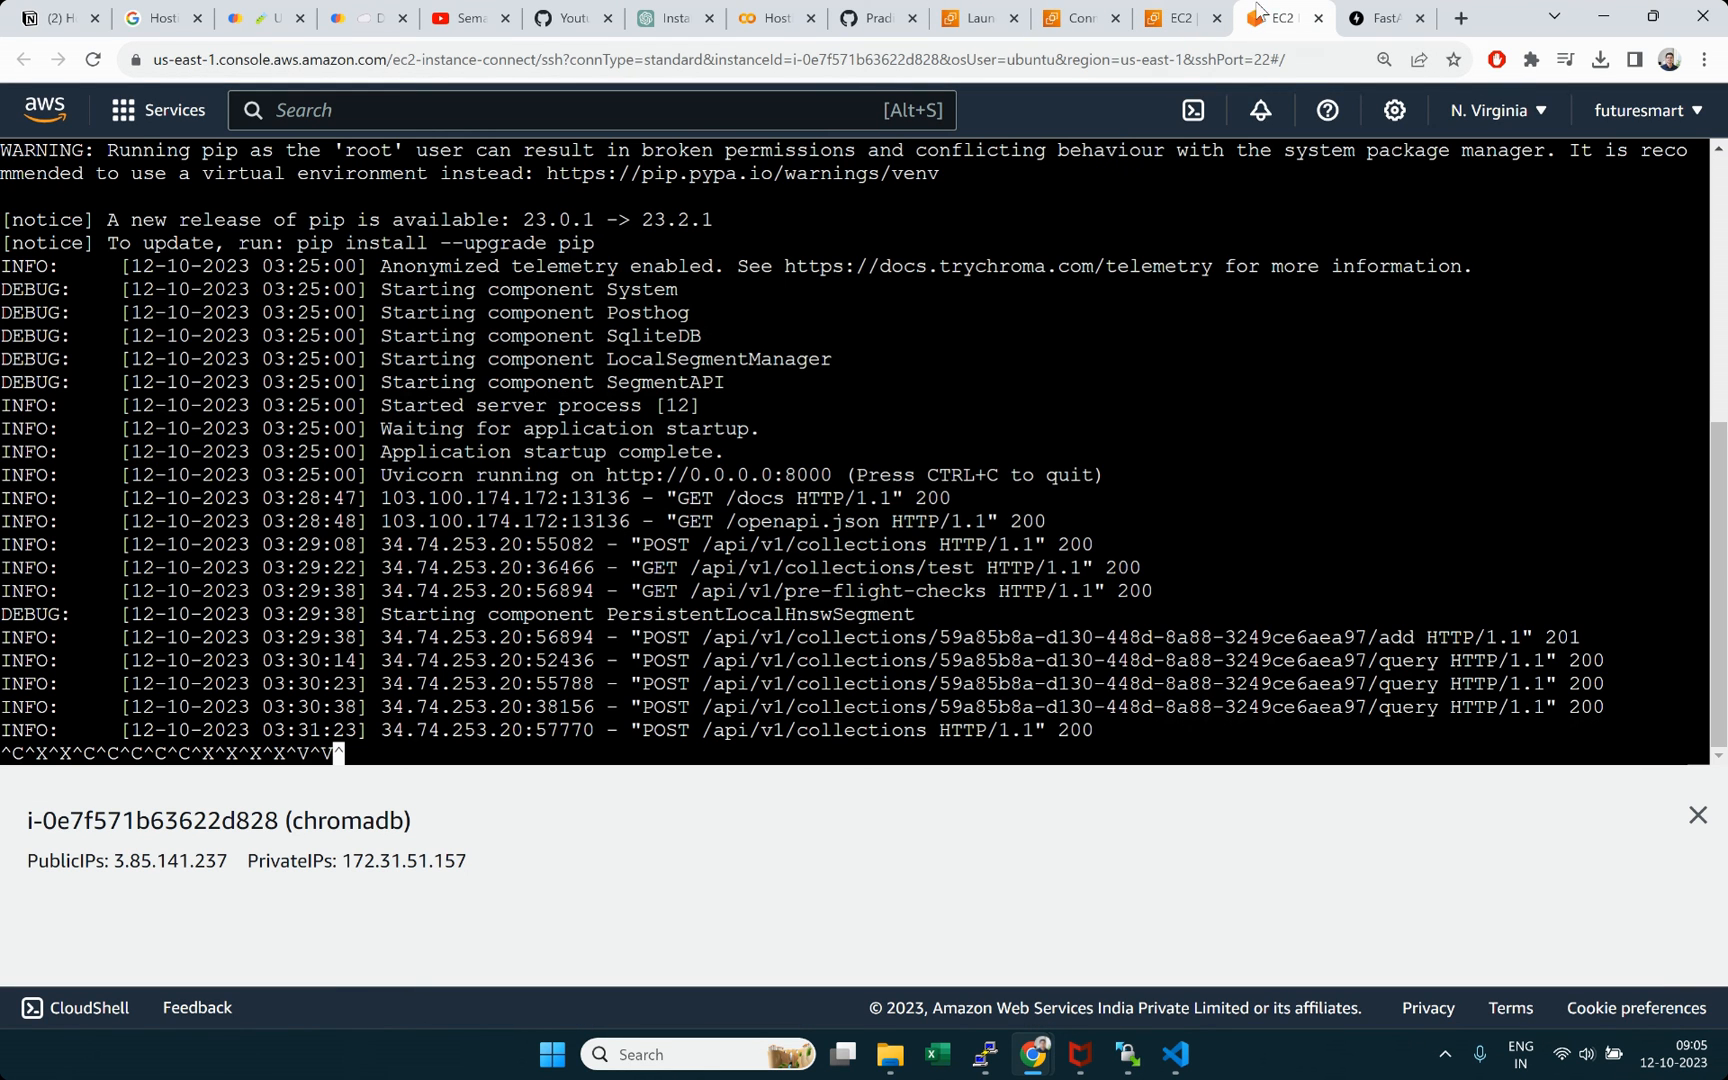
left_click(1318, 18)
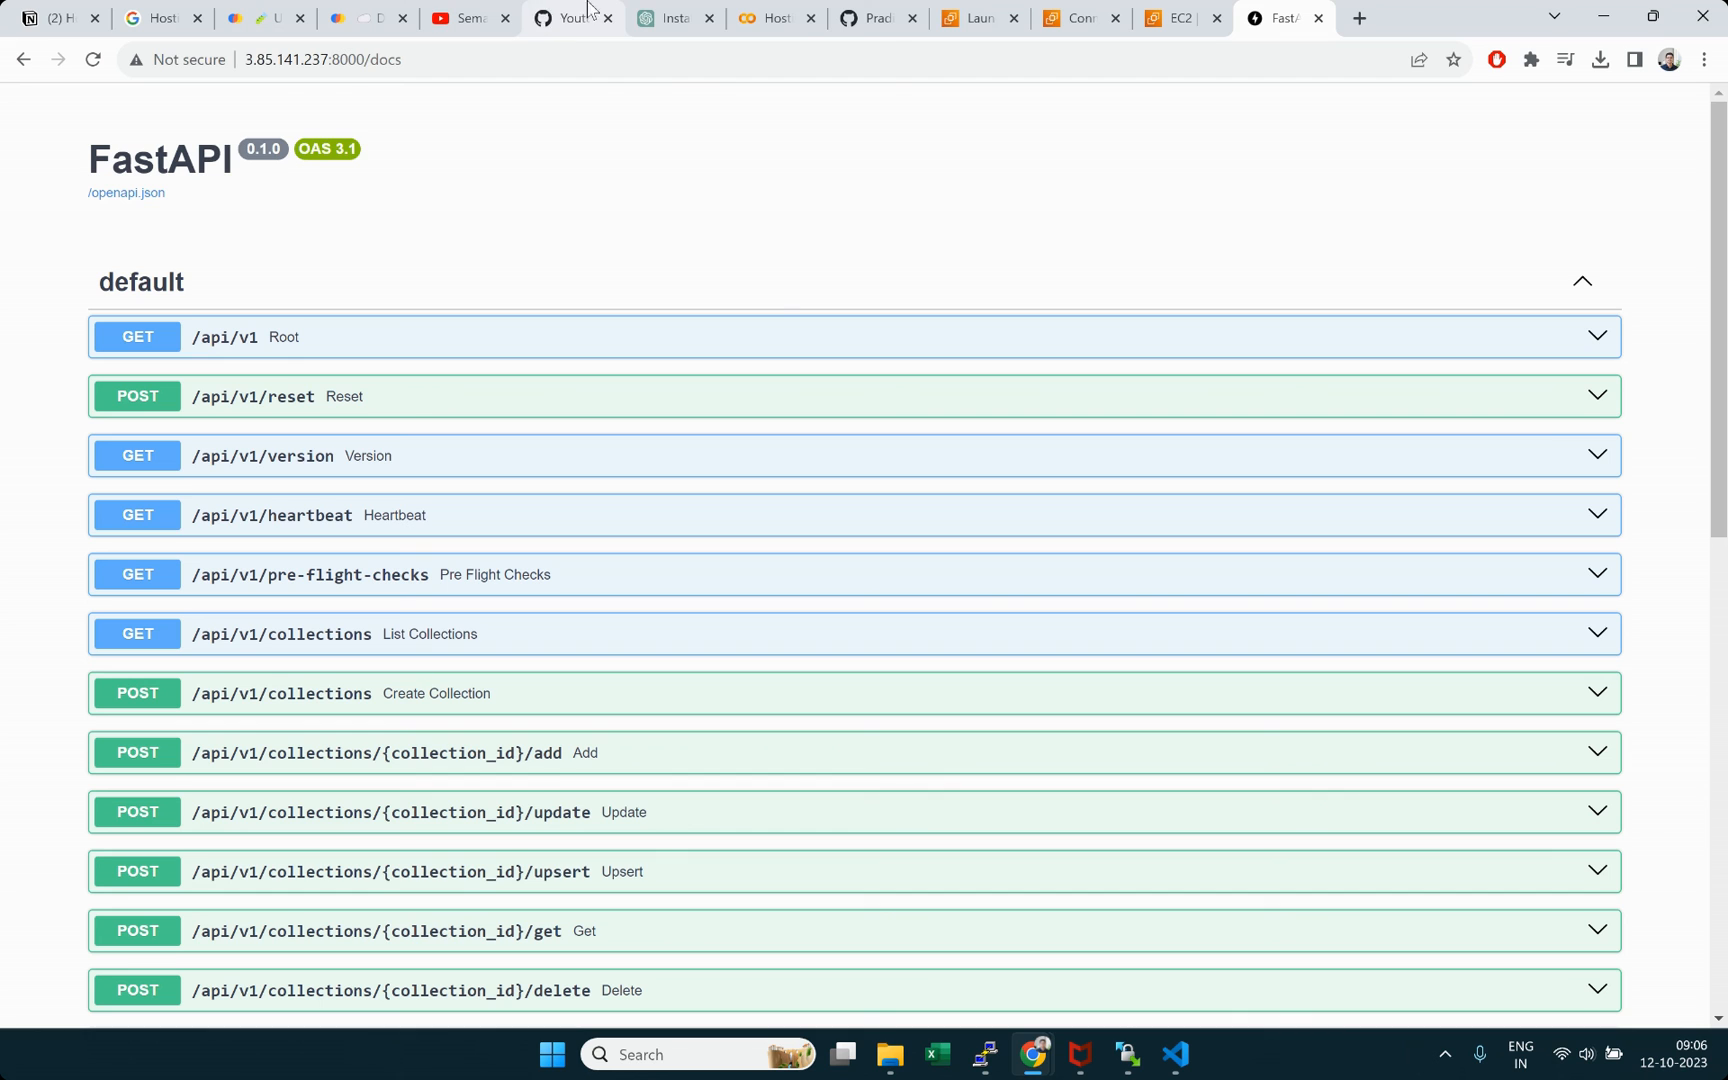
Step: Copy the docker run -p 8000:8000 chromadb/chroma command from the Docker section of the Chroma deployment docs
left_click(300, 12)
left_click(344, 8)
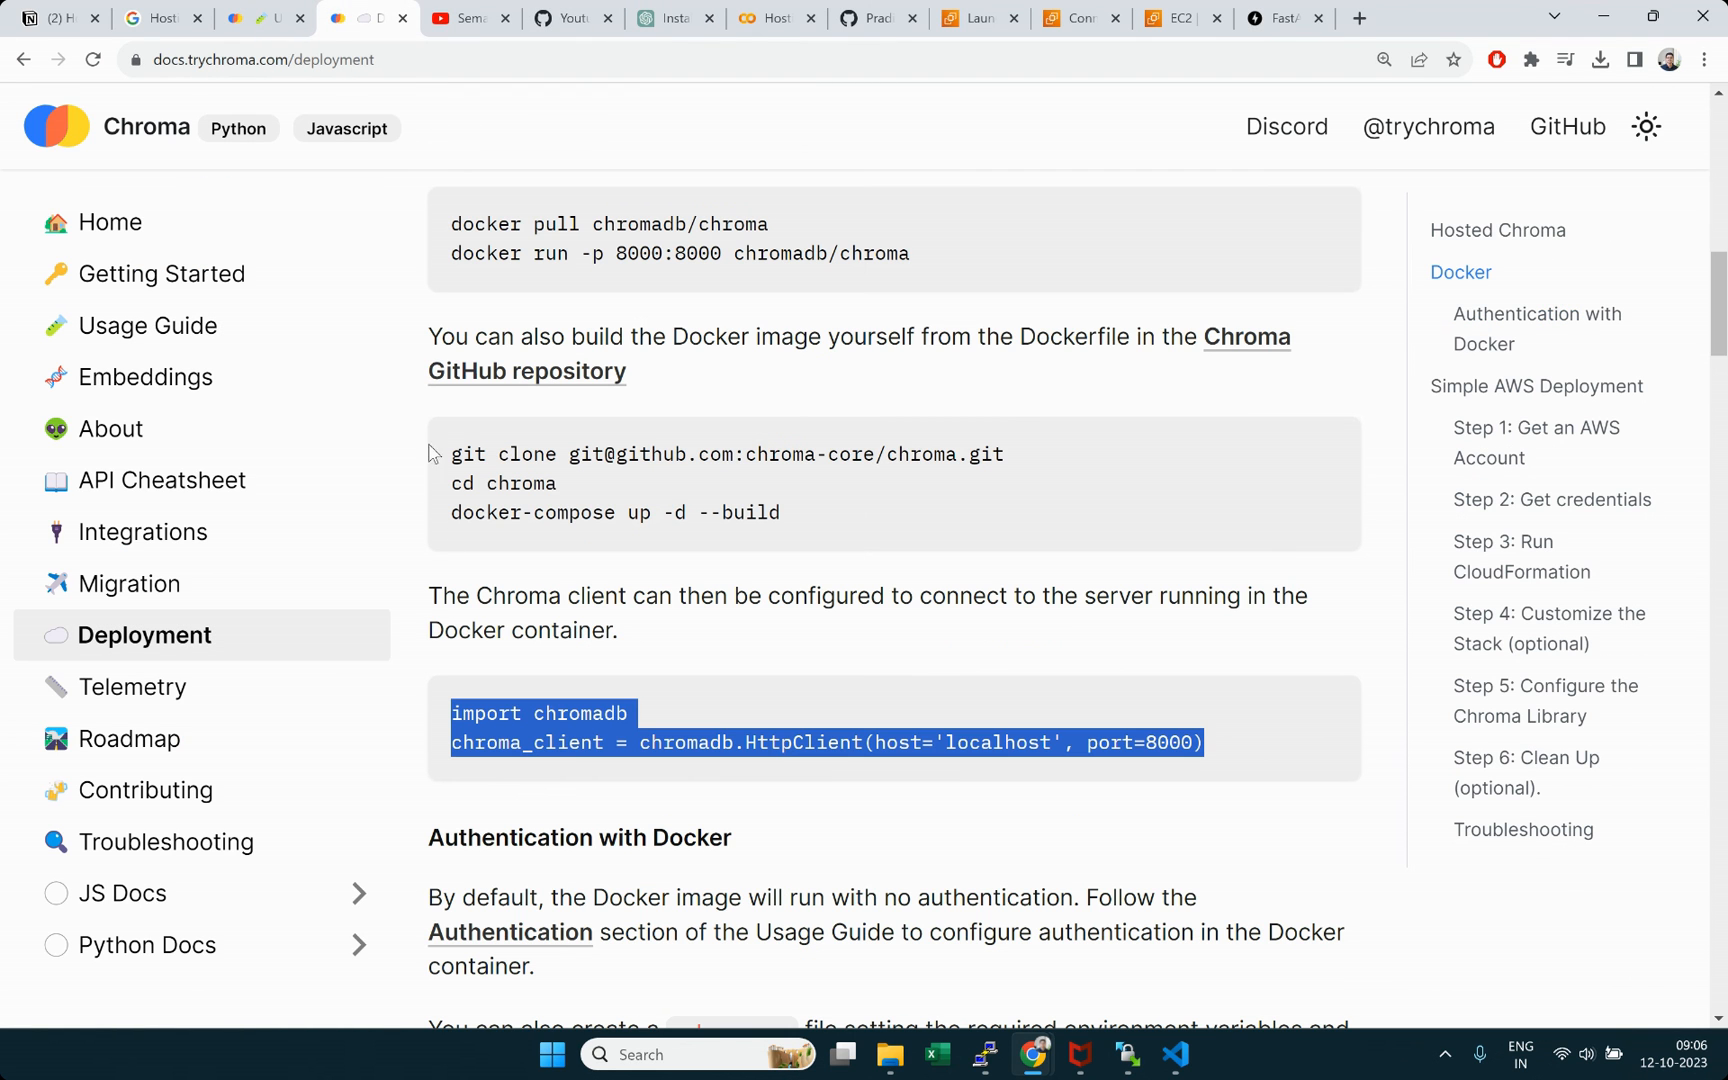
scroll(600, 570, "up", 2)
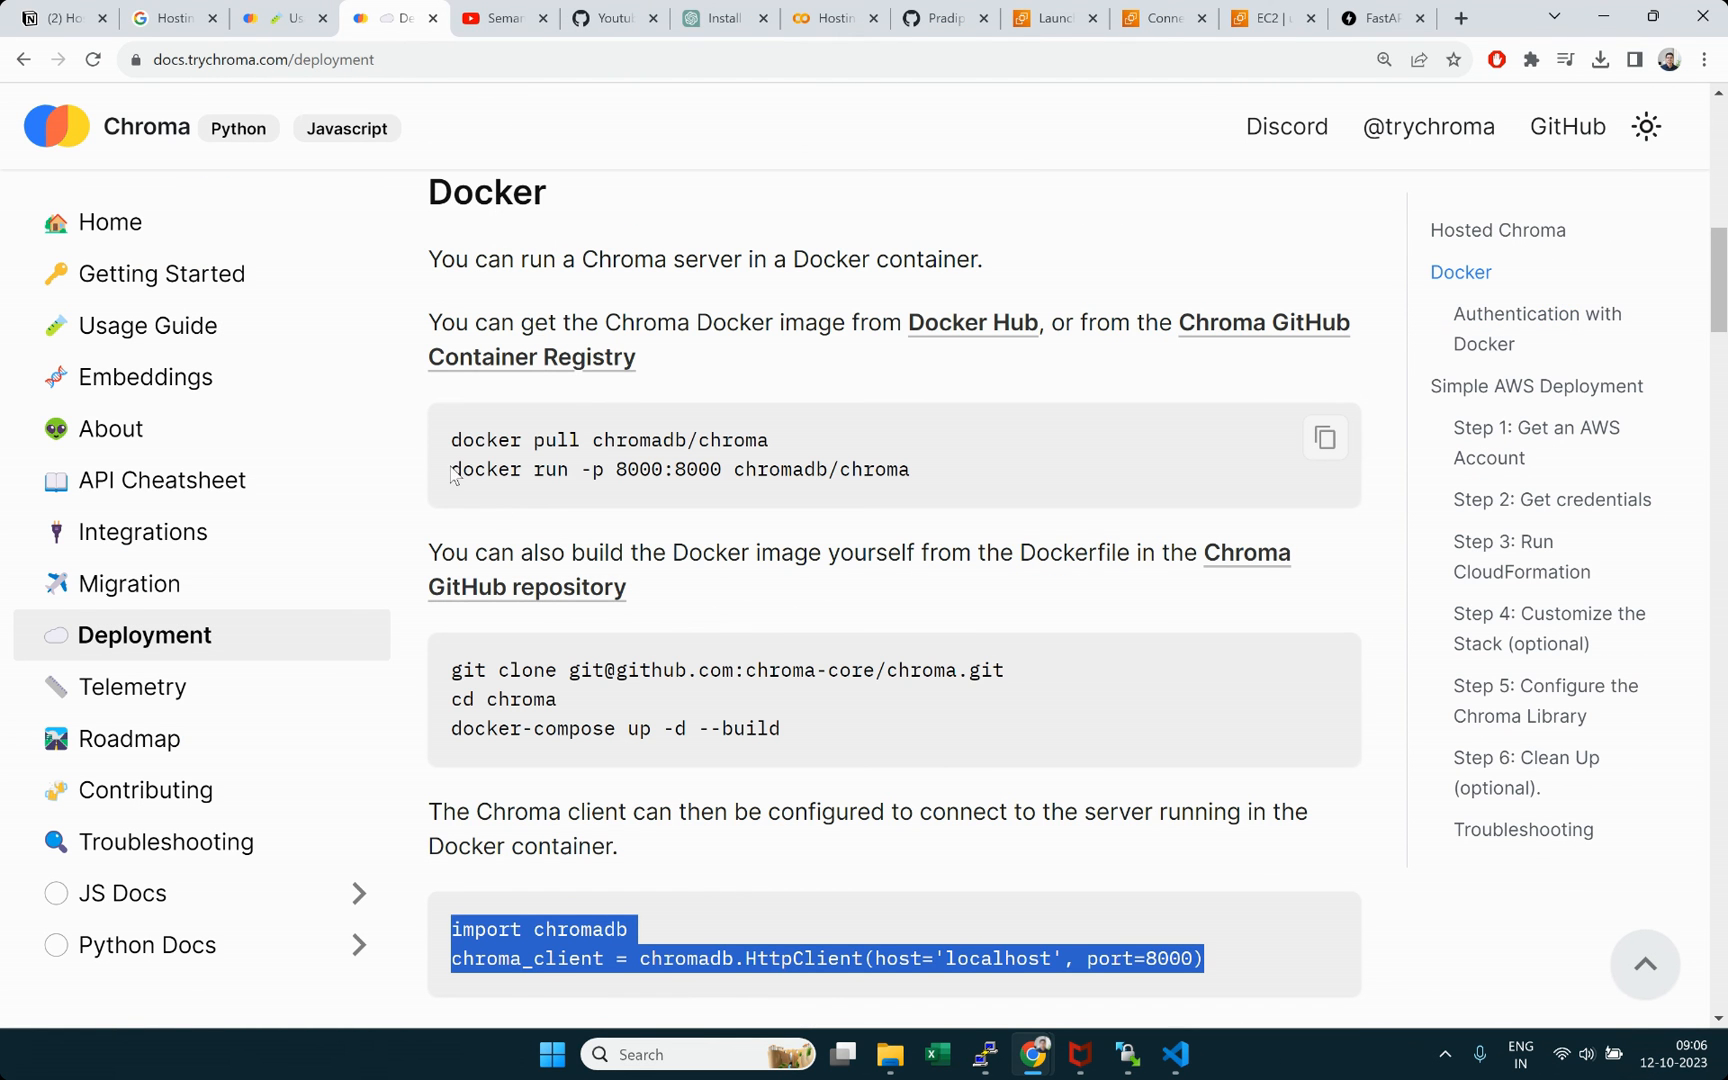
left_click_drag(451, 469, 916, 480)
left_click(922, 484)
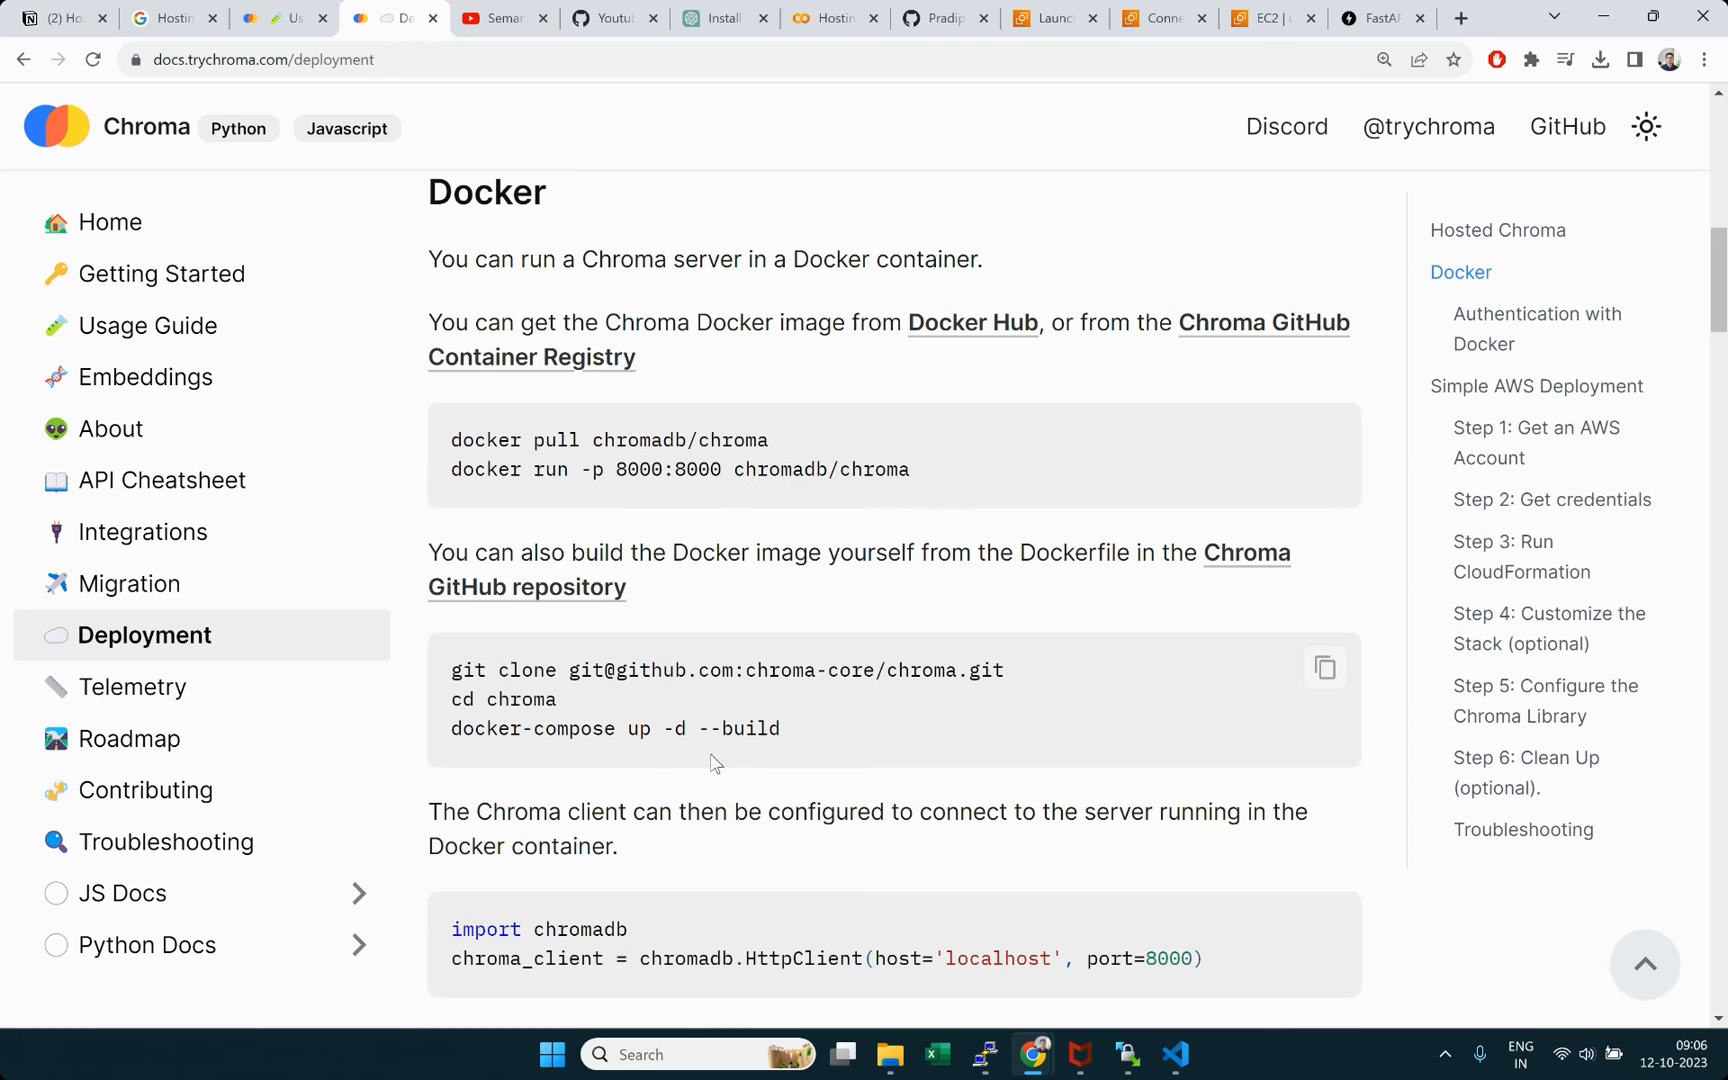
left_click_drag(664, 726, 688, 728)
left_click_drag(451, 469, 895, 470)
right_click(895, 471)
left_click(925, 487)
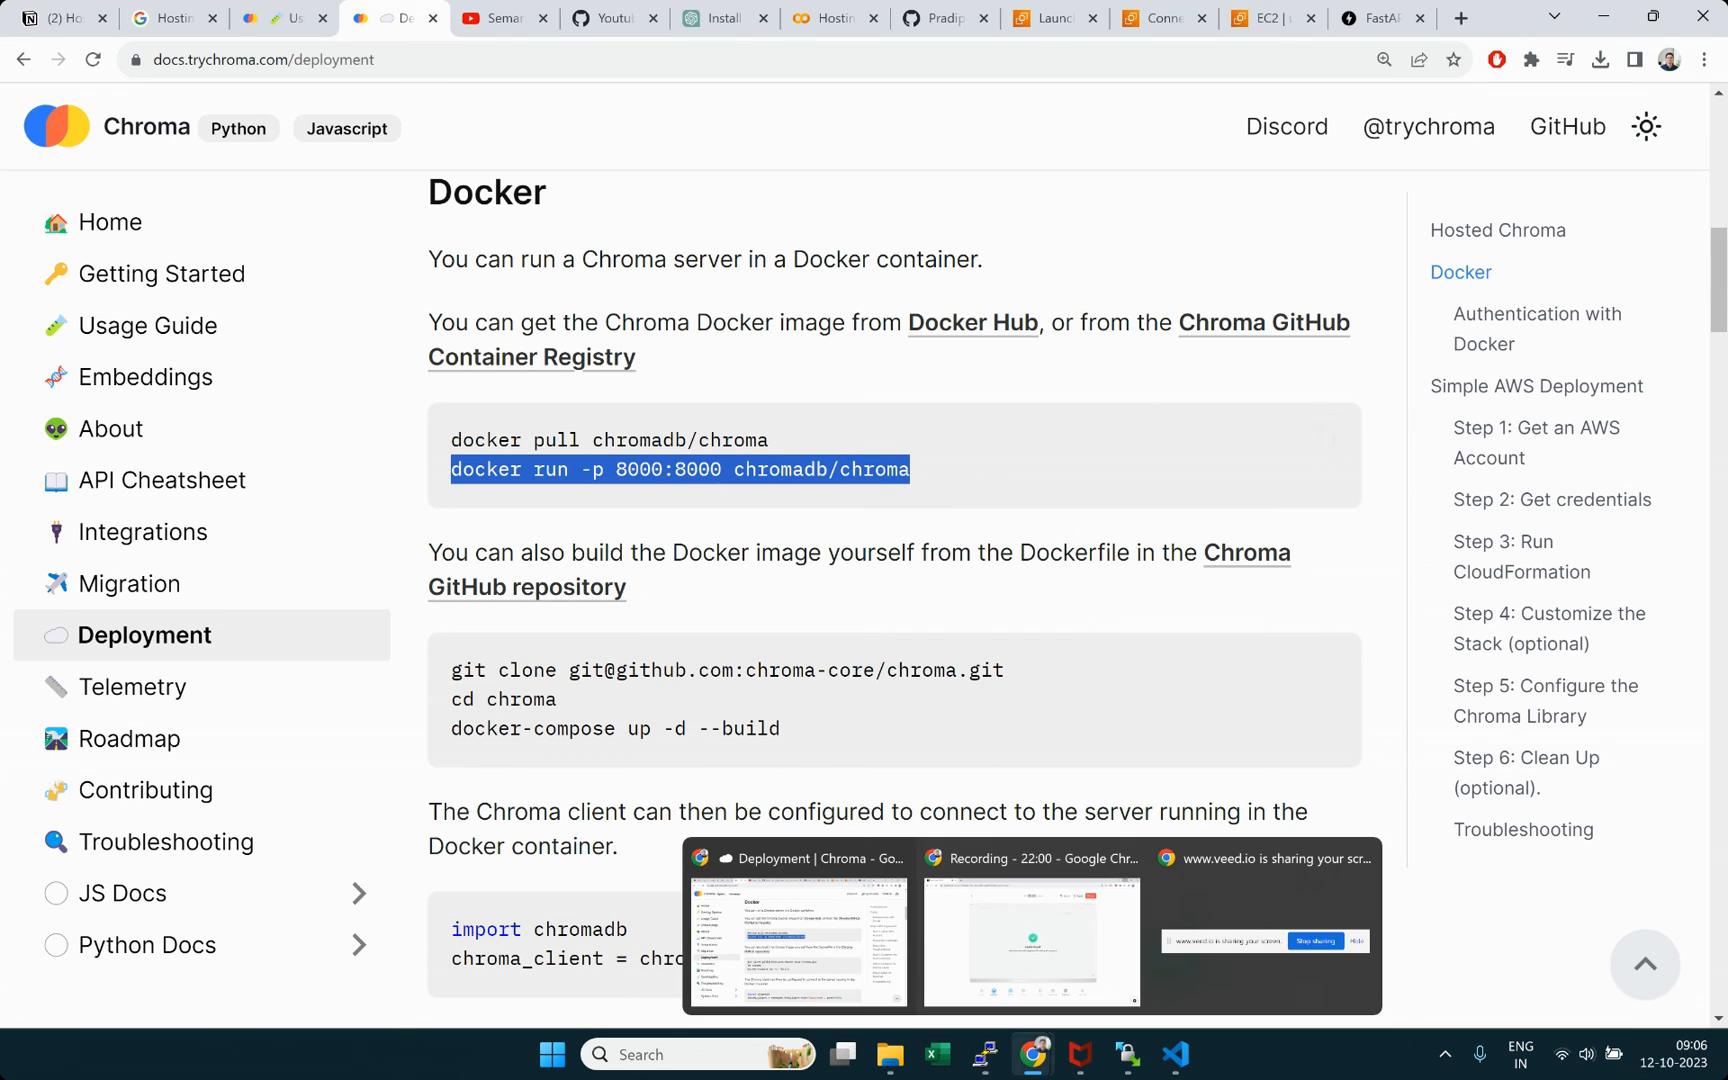
Step: Paste the command into the VS Code SSH session, add the -d flag, and try docker run -d -p 8000:8000 chromadb/chroma
mouse_move(987, 1065)
left_click(1175, 1054)
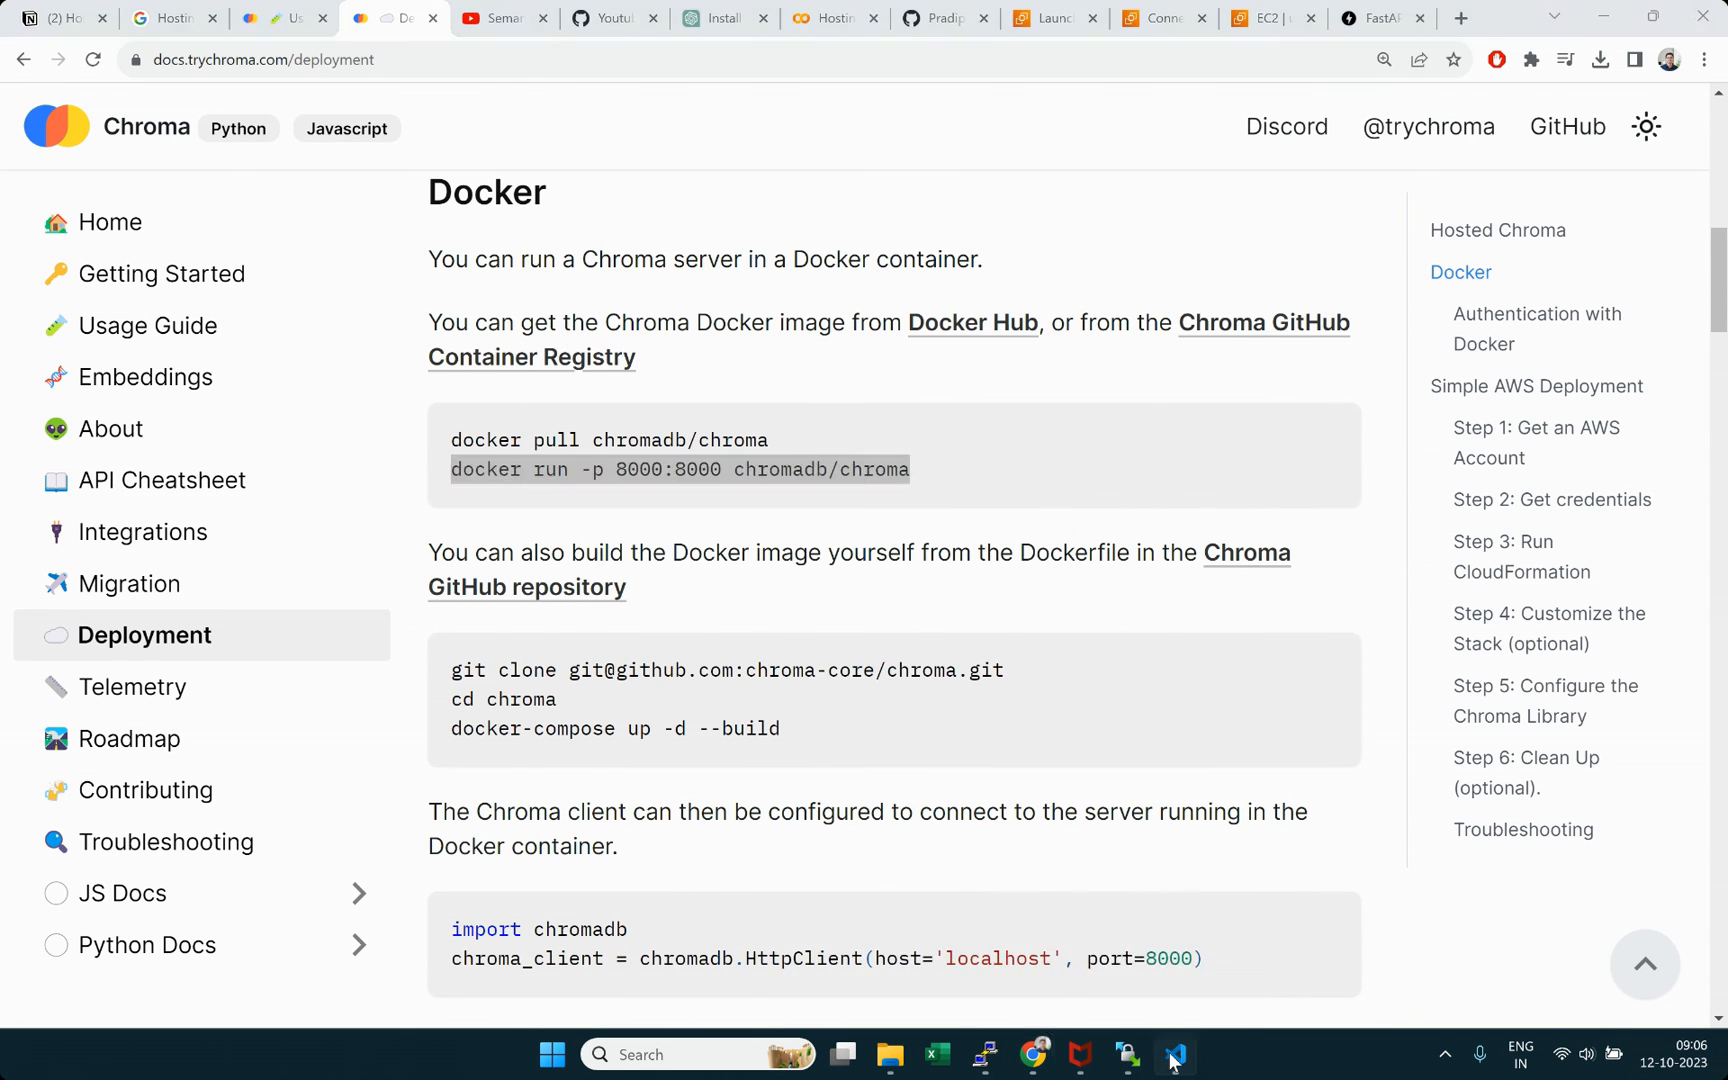
key("ctrl+v")
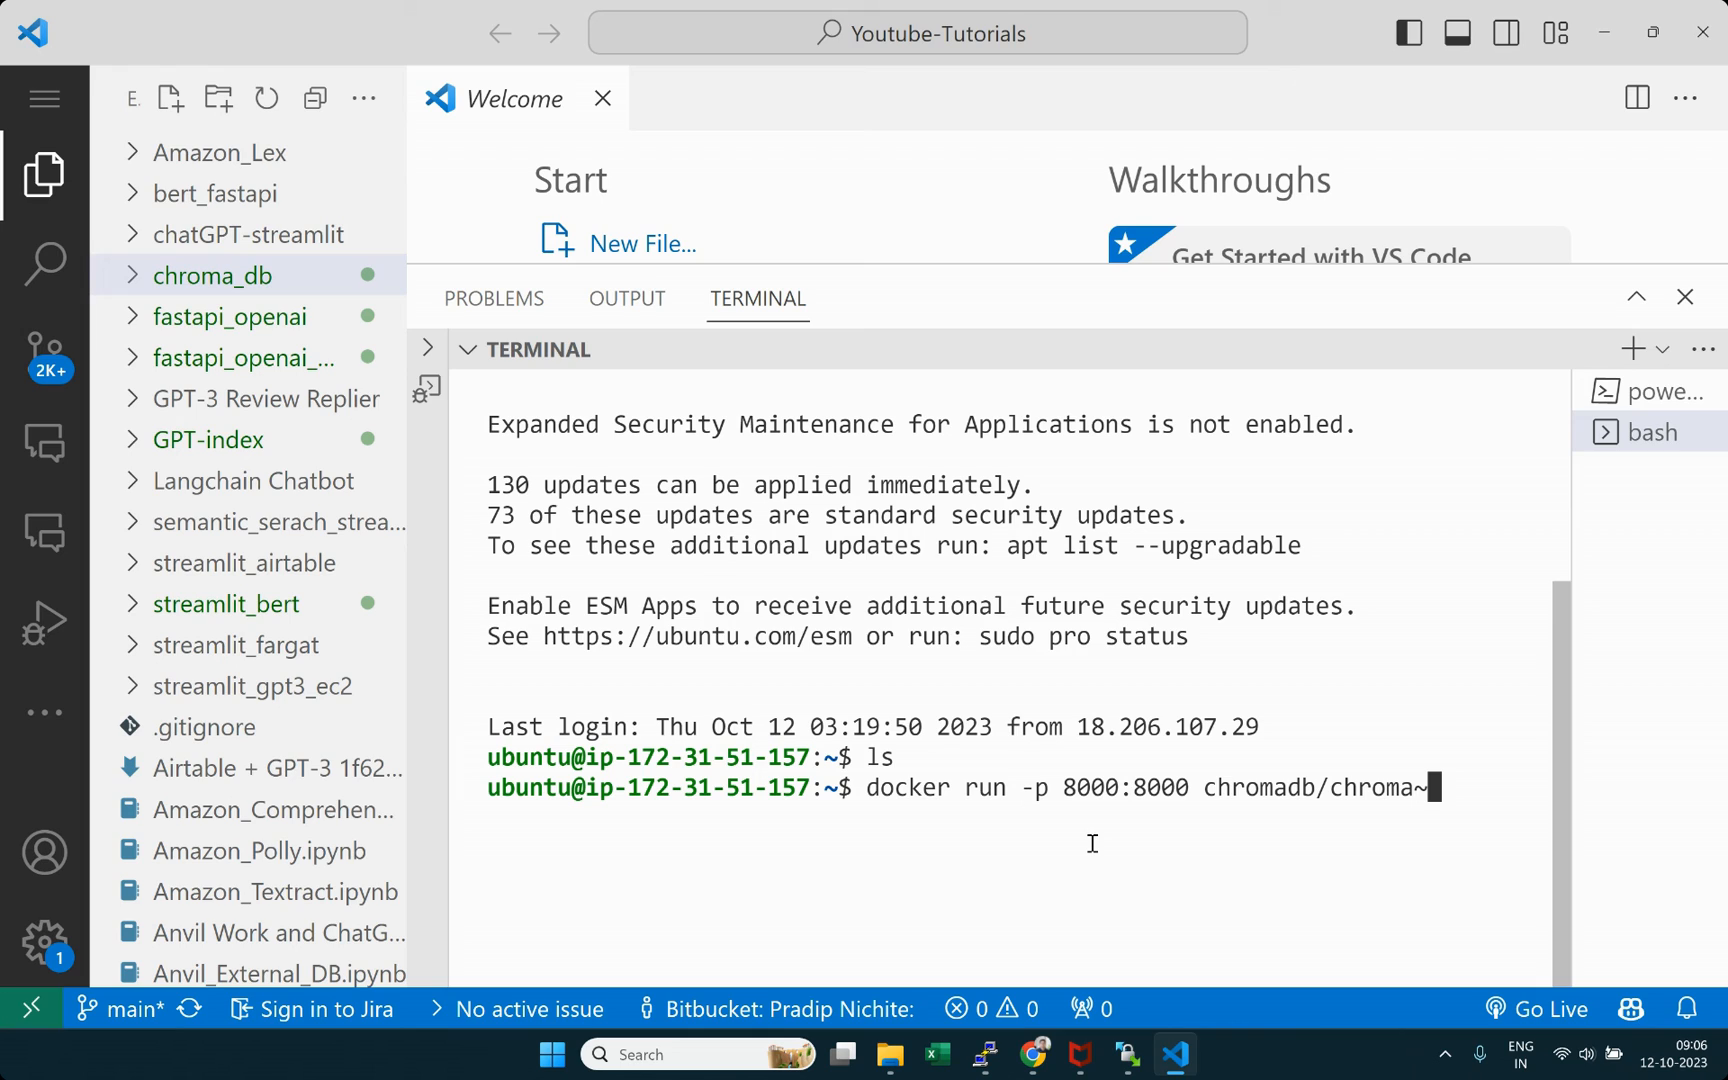
key("BackSpace")
key("Left")
key("Left")
key("Left")
key("Left")
key("Left")
key("Left")
key("Left")
key("Left")
key("Left")
key("Left")
key("Left")
key("Left")
key("Left")
key("Left")
key("Left")
key("Left")
key("Left")
key("Left")
key("Left")
key("Left")
key("Left")
key("Left")
key("Left")
key("Left")
key("Left")
key("Left")
key("Left")
key("Left")
key("Left")
key("Left")
key("Right")
key("Right")
key("Right")
key("Right")
key("Right")
key("Right")
key("Right")
key("Right")
key("Right")
type("-d")
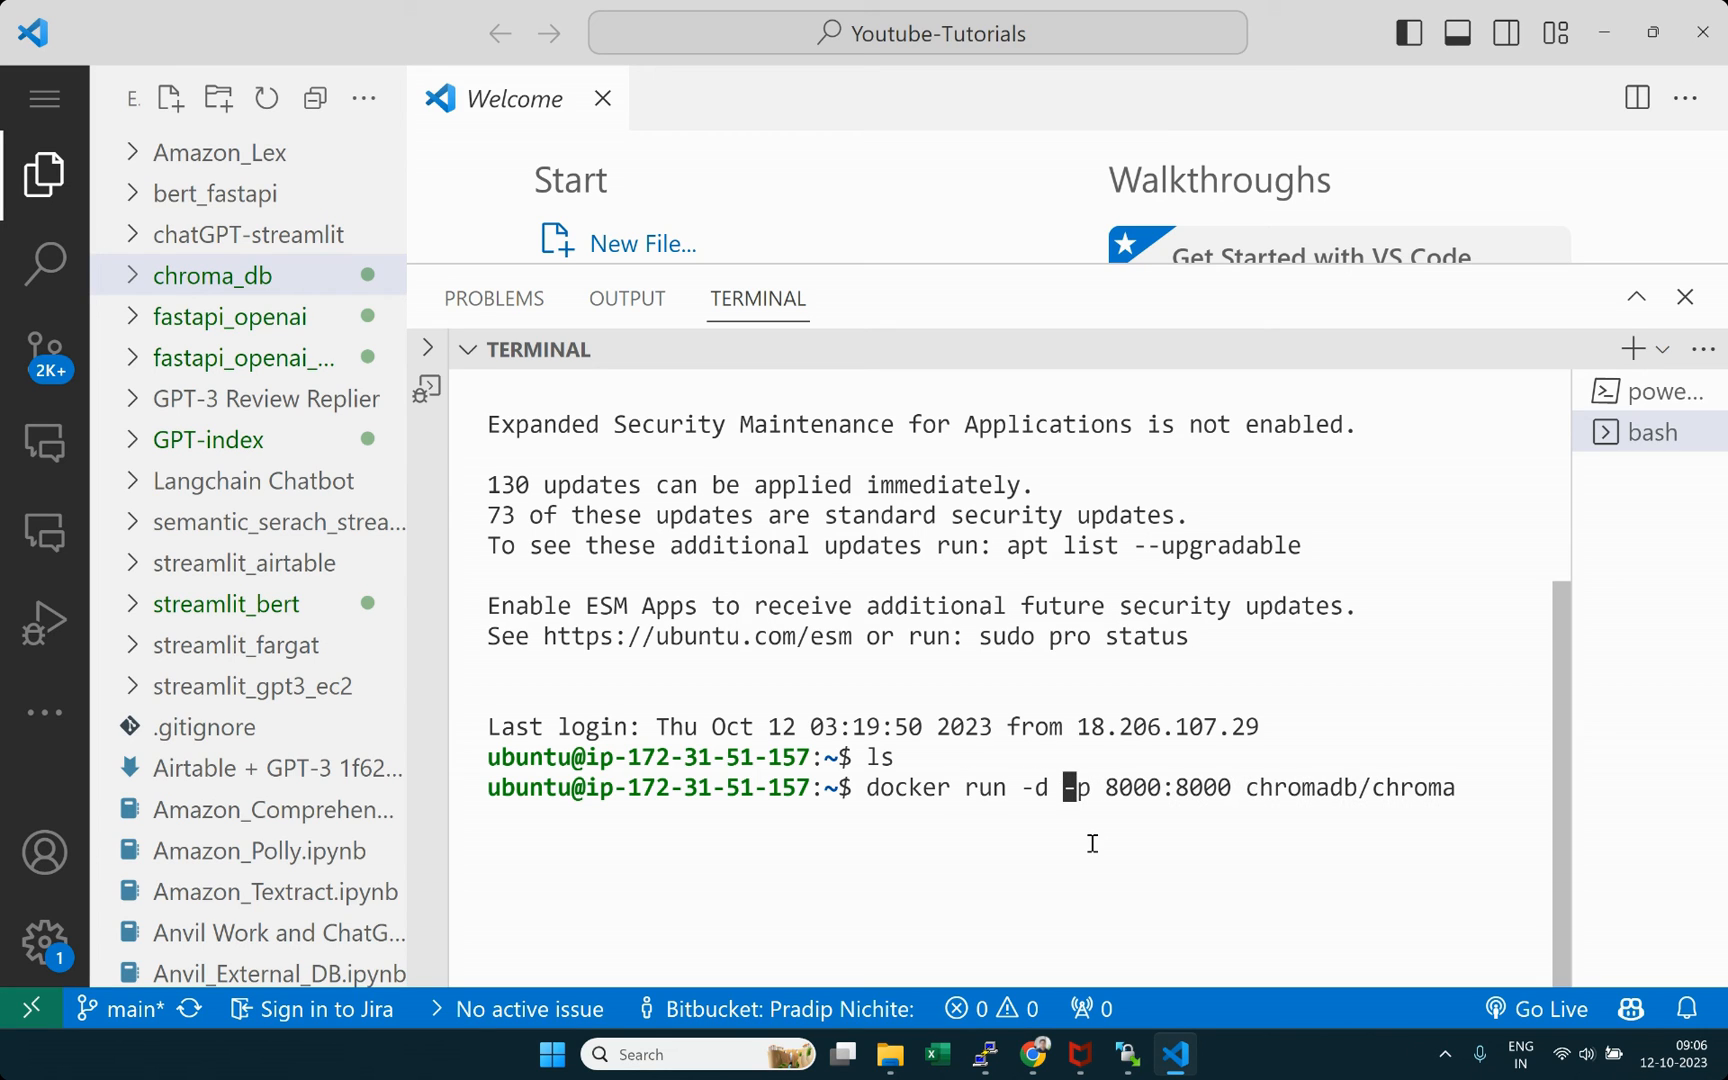
key("Return")
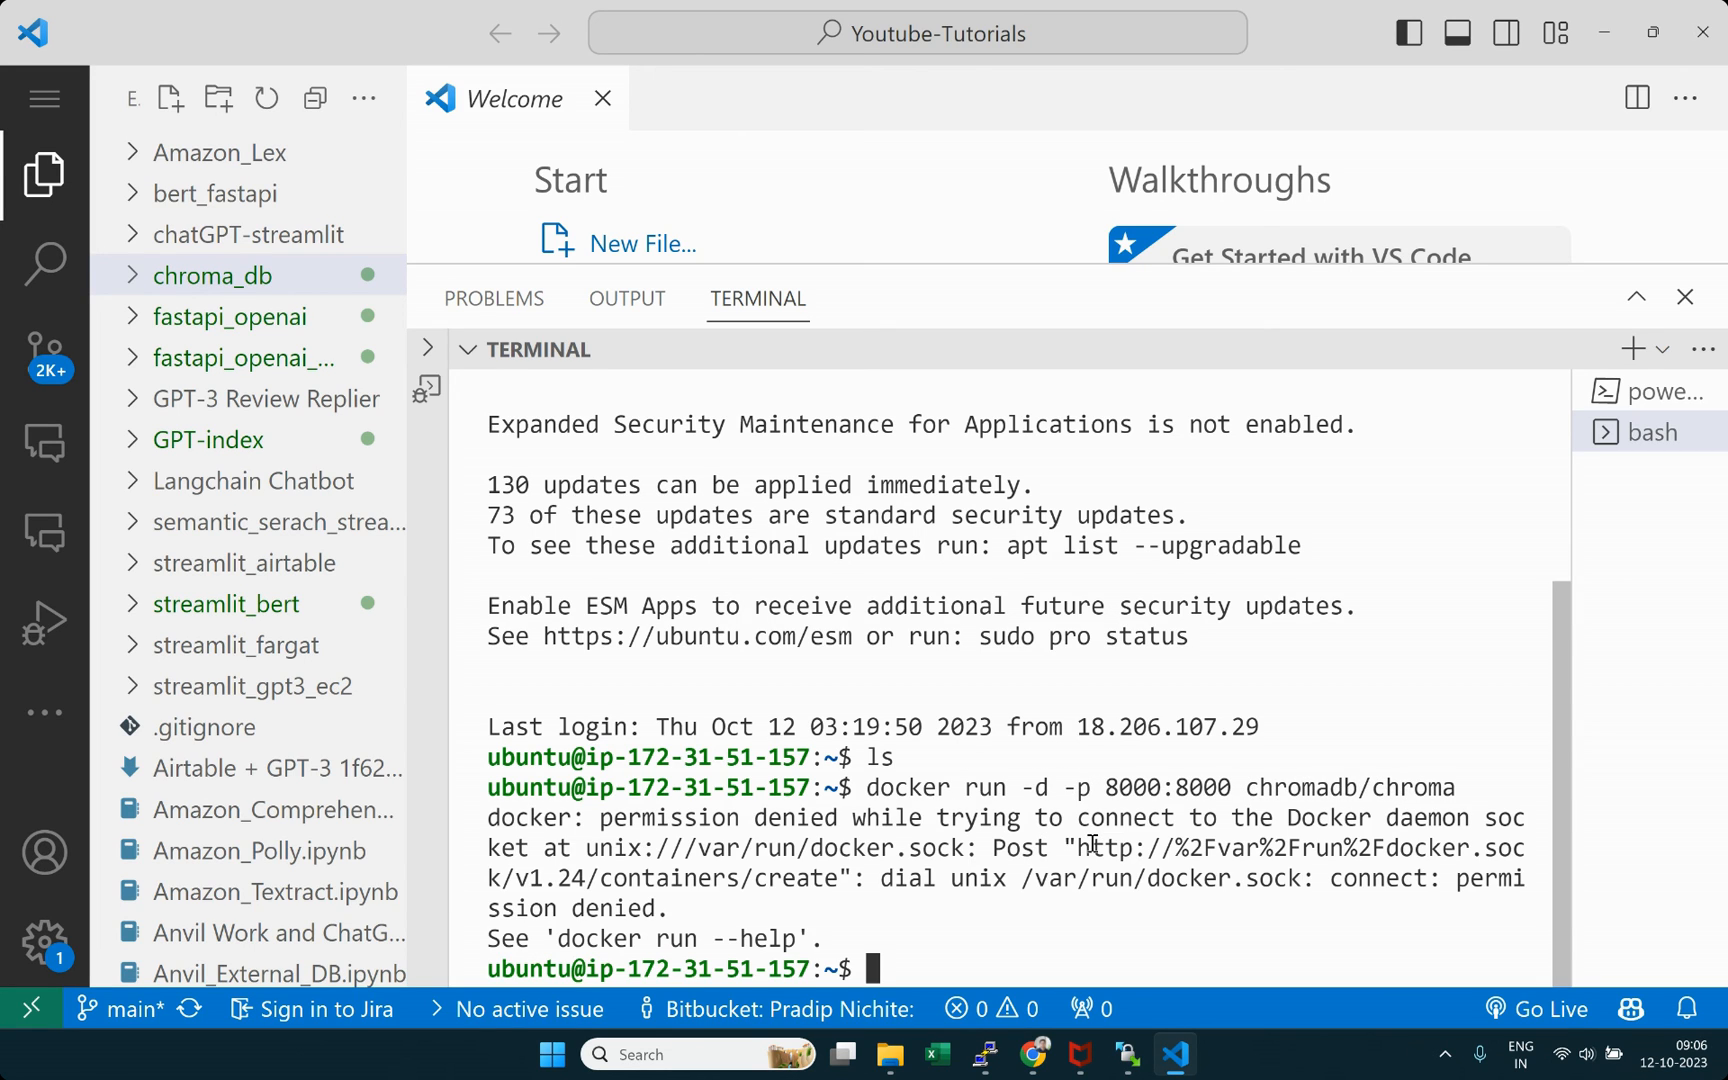
Step: Recall the detached docker run command, prefix it with sudo, and try running it again
key("Up")
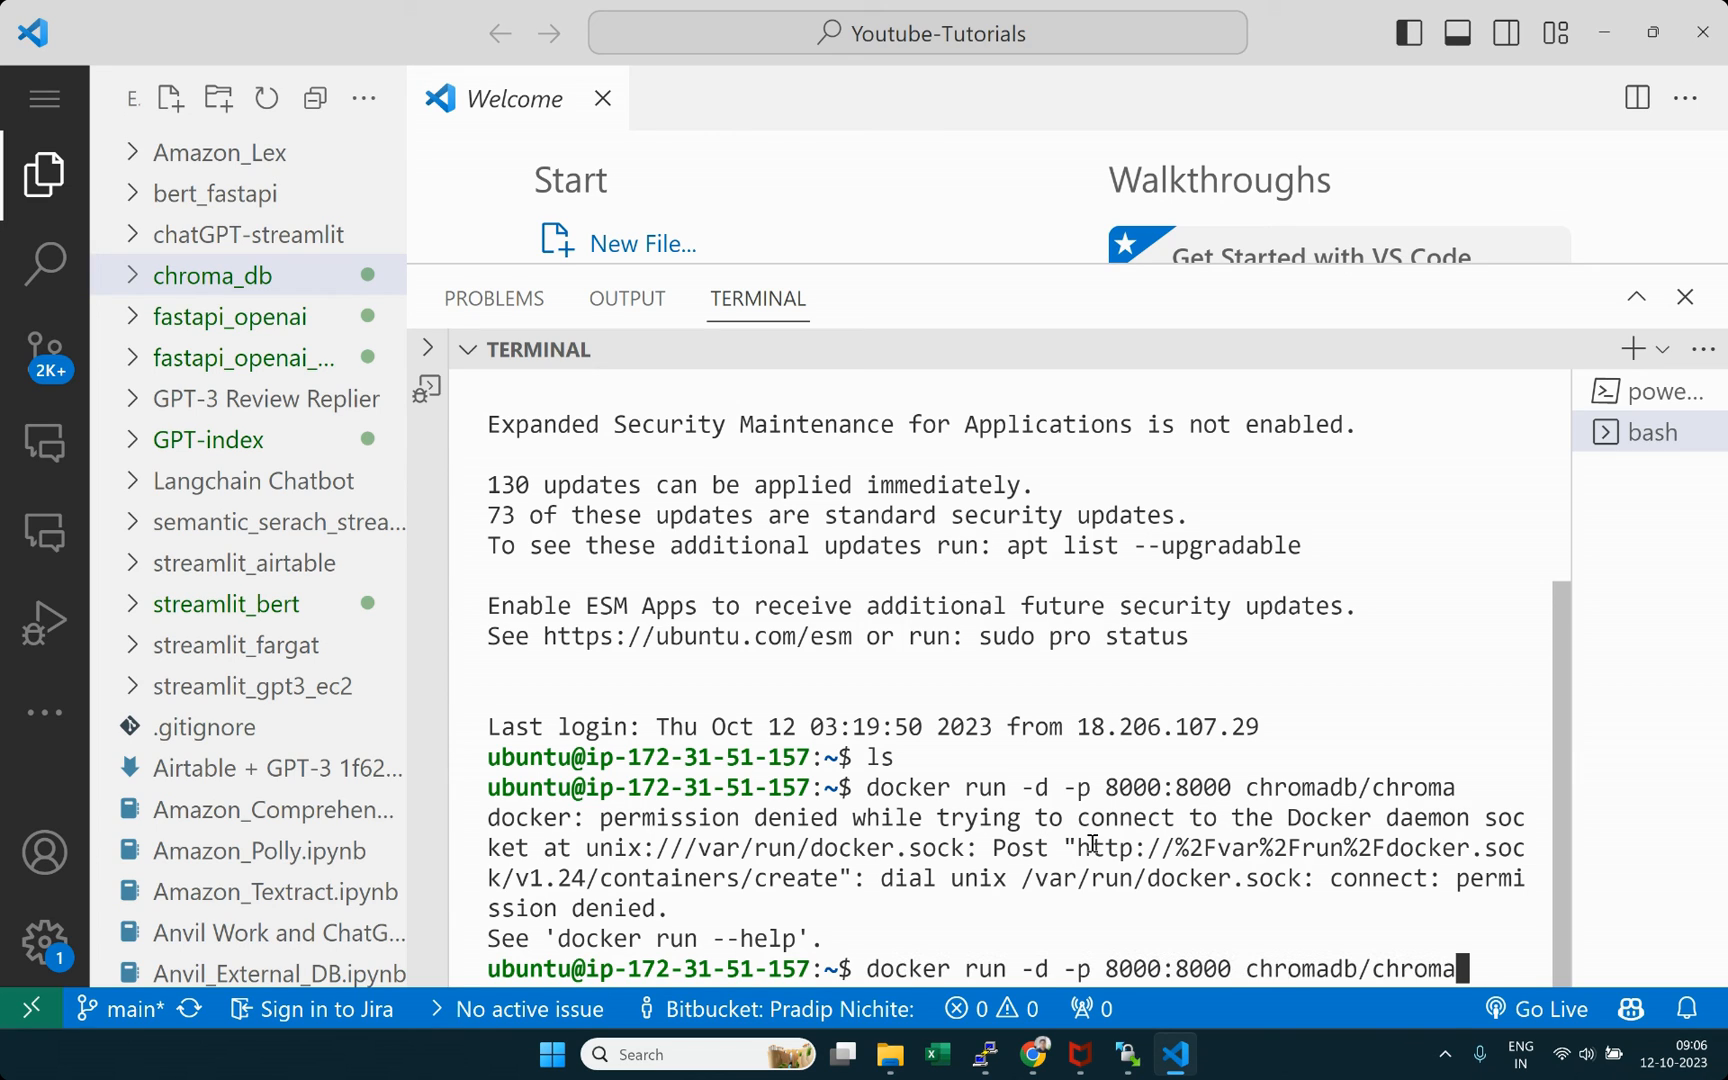
key("Left")
key("Left")
key("Left")
key("Left")
key("Left")
key("Left")
key("Left")
key("Left")
key("Left")
key("Left")
key("Left")
key("Left")
key("Left")
key("Left")
key("Left")
key("Left")
key("Left")
key("Left")
key("Left")
key("Left")
key("Left")
key("Left")
key("Left")
key("Left")
key("Left")
key("Left")
key("Left")
key("Left")
key("Left")
key("Left")
key("Left")
key("Left")
key("Left")
key("Left")
type("sudo")
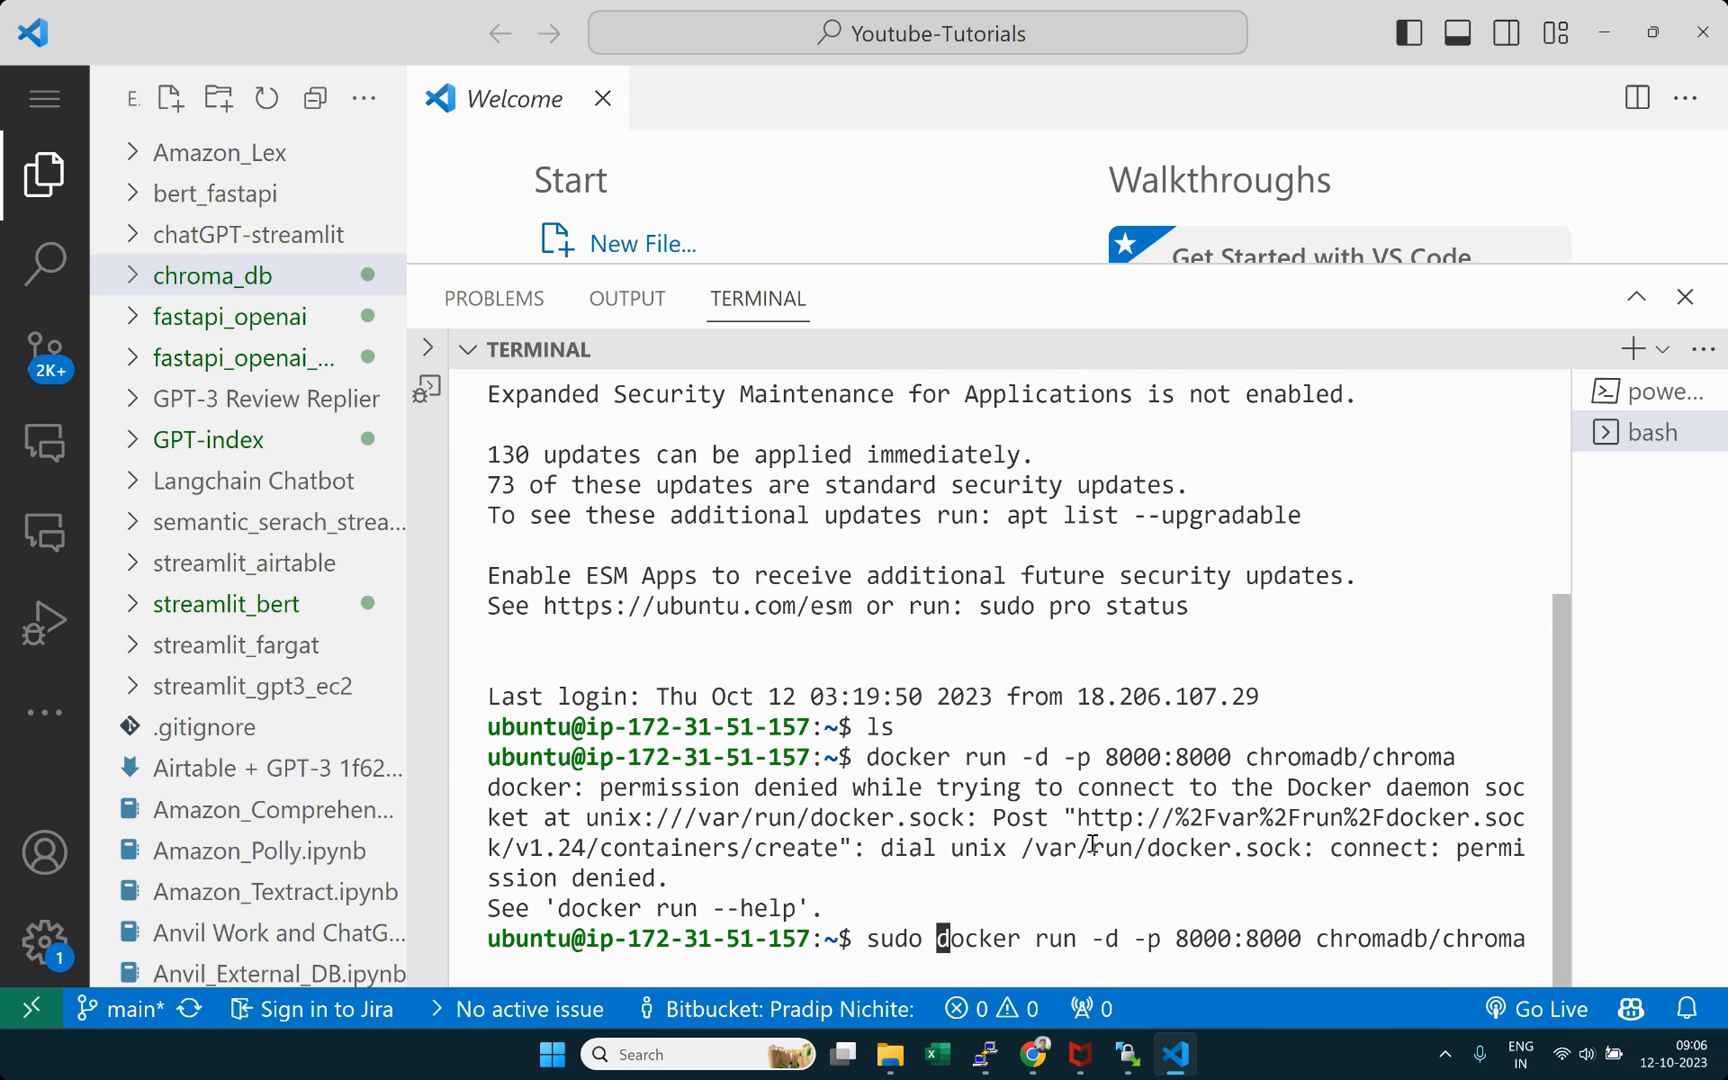
key("Return")
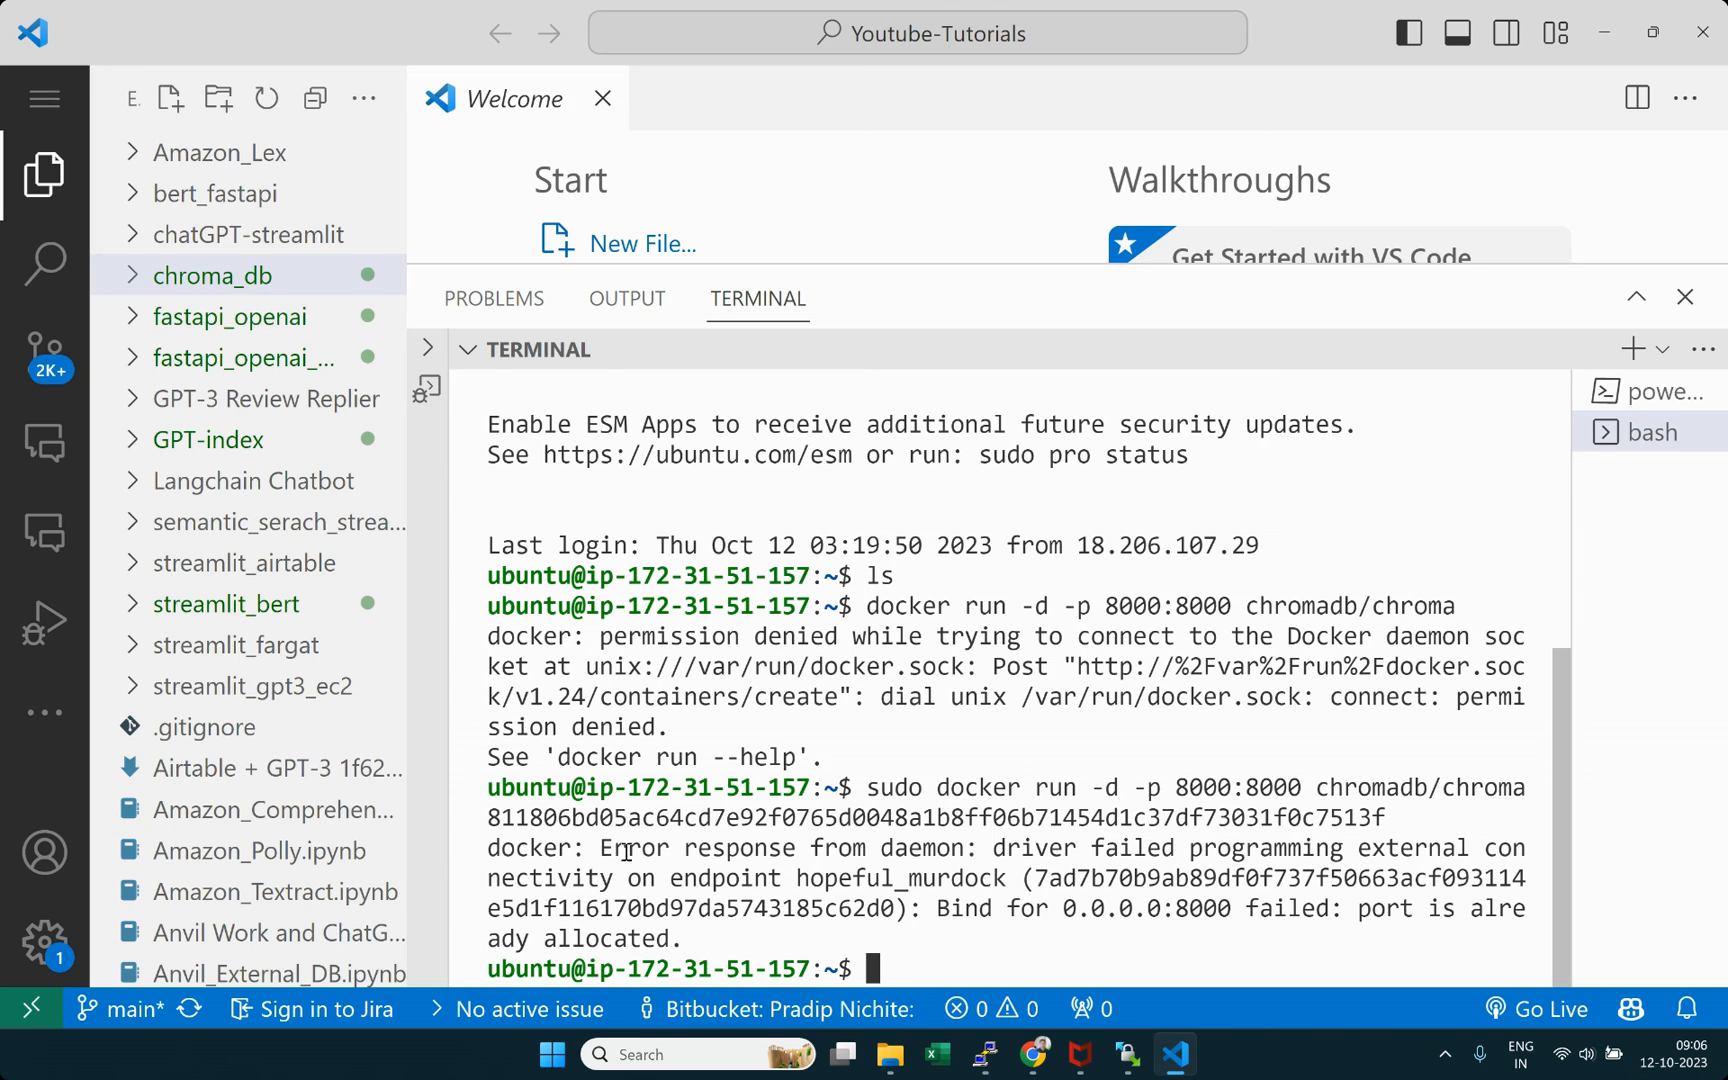
Step: Examine the port error for 0.0.0.0:8000 and look for the running server process with ps -ef | grep uvicorn
left_click_drag(614, 848, 677, 900)
left_click(718, 891)
left_click_drag(1251, 913, 1253, 930)
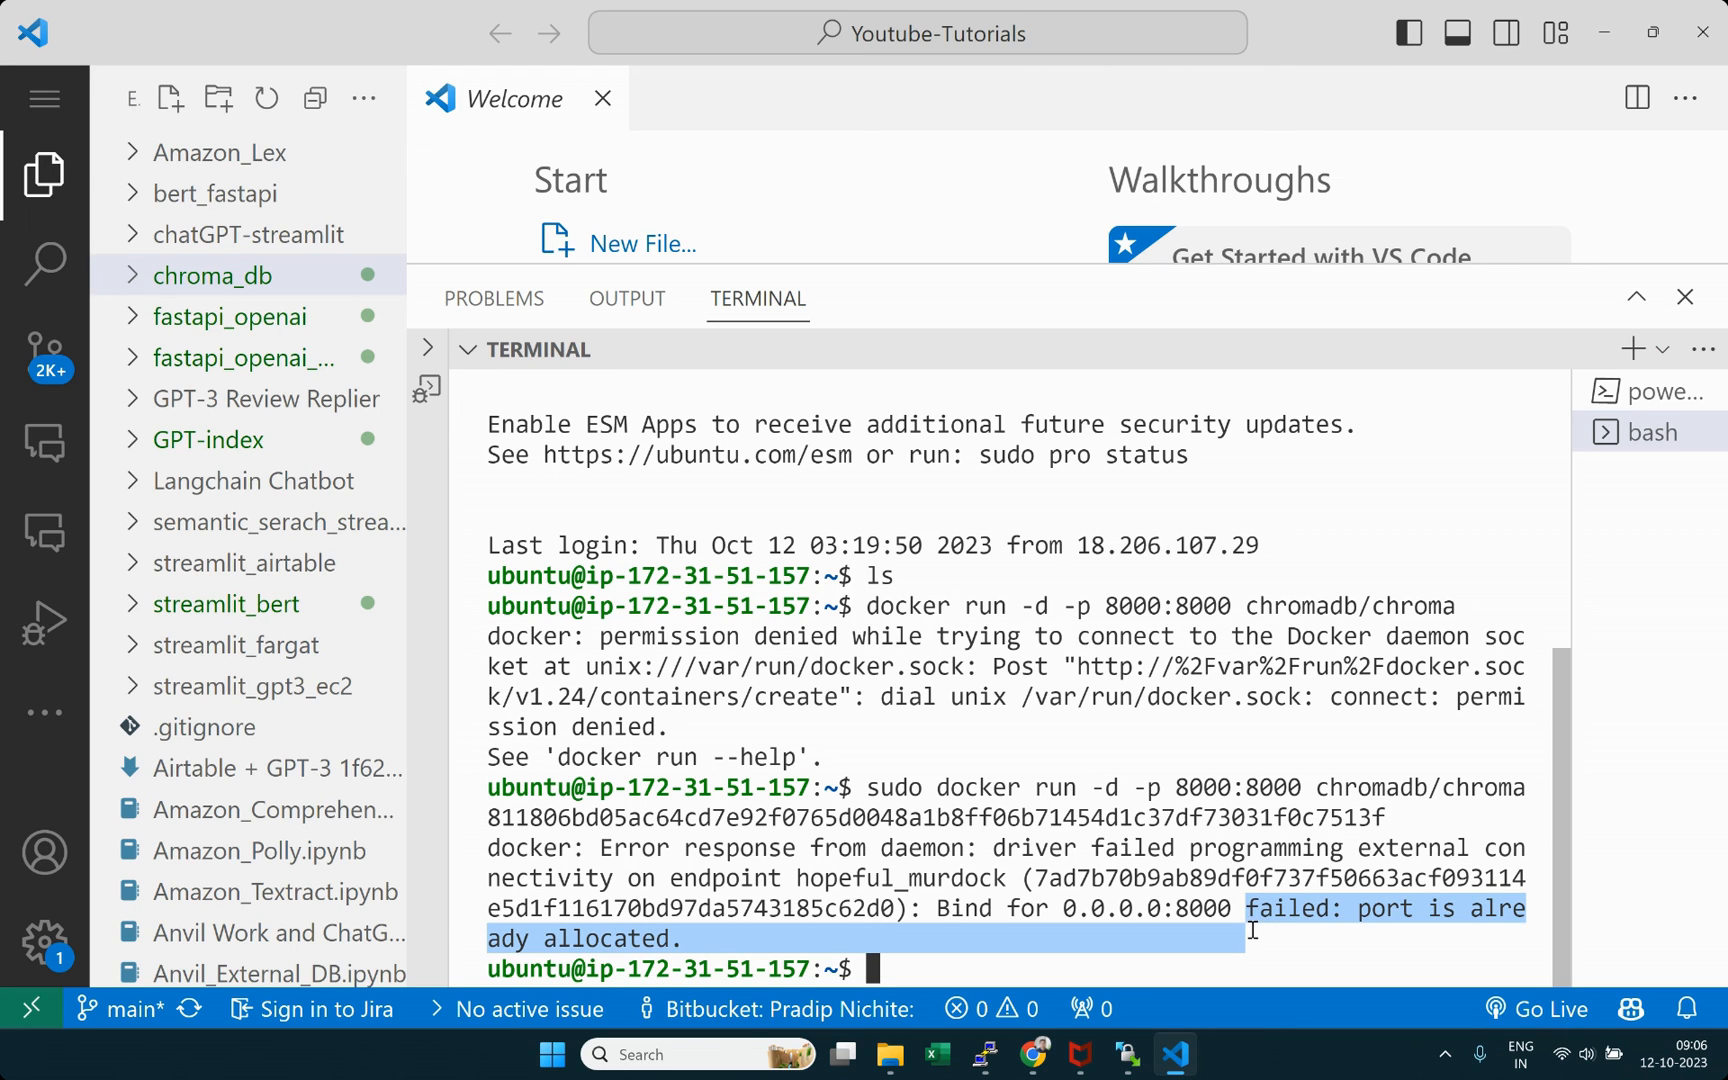
left_click(1253, 938)
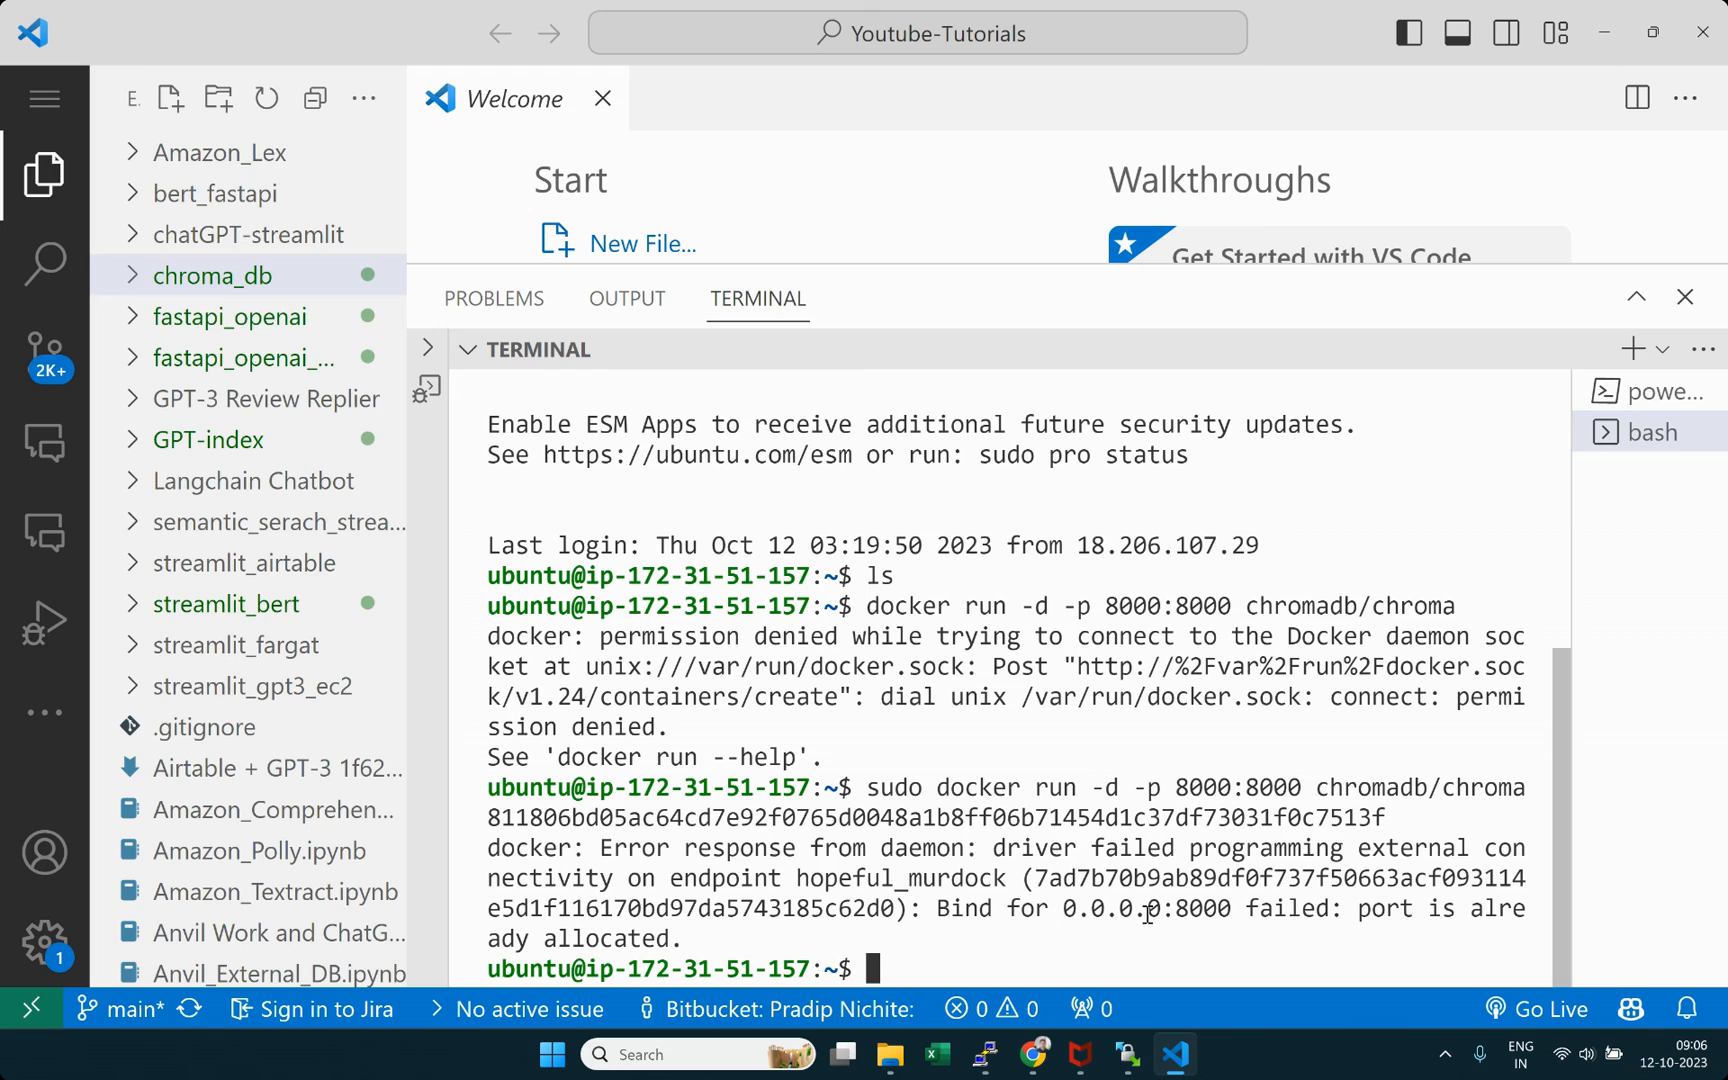
double_click(1092, 912)
left_click(1161, 950)
type("pd")
key("BackSpace")
key("BackSpace")
type("ps -ef|")
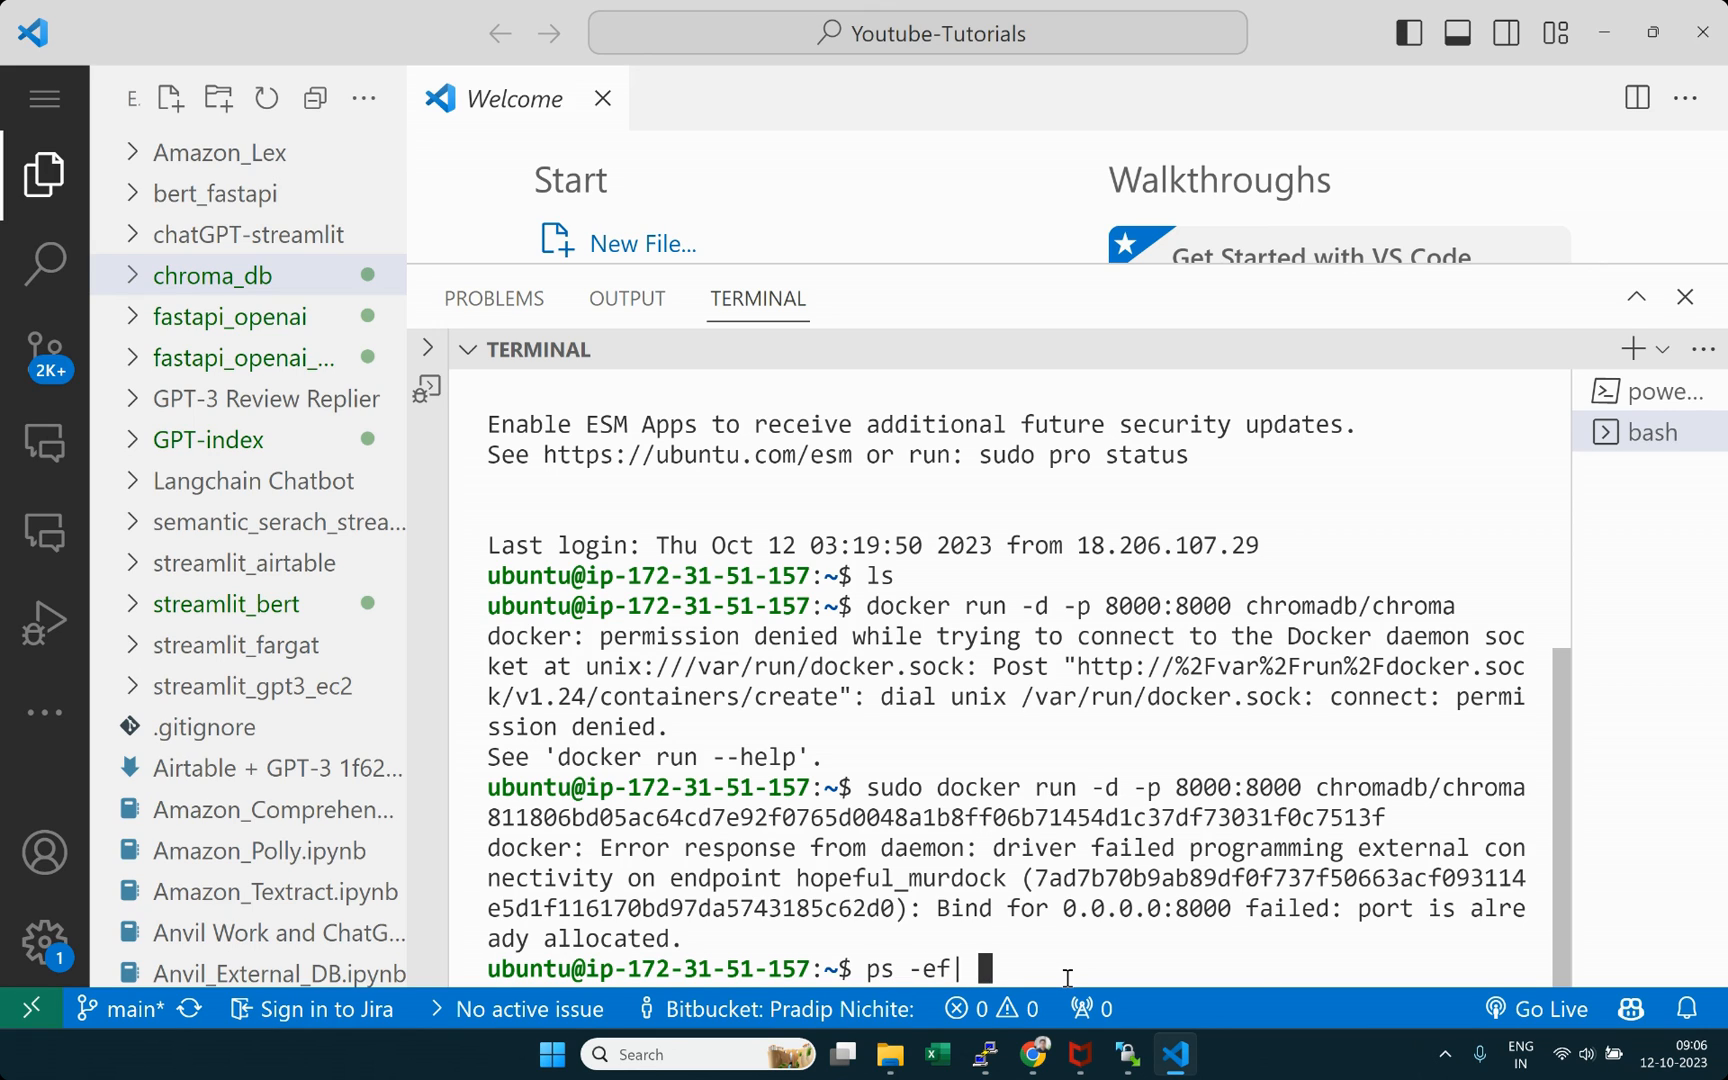
key("BackSpace")
key("BackSpace")
type("|")
type(" grp")
type("p ")
type("uvicorn")
key("Return")
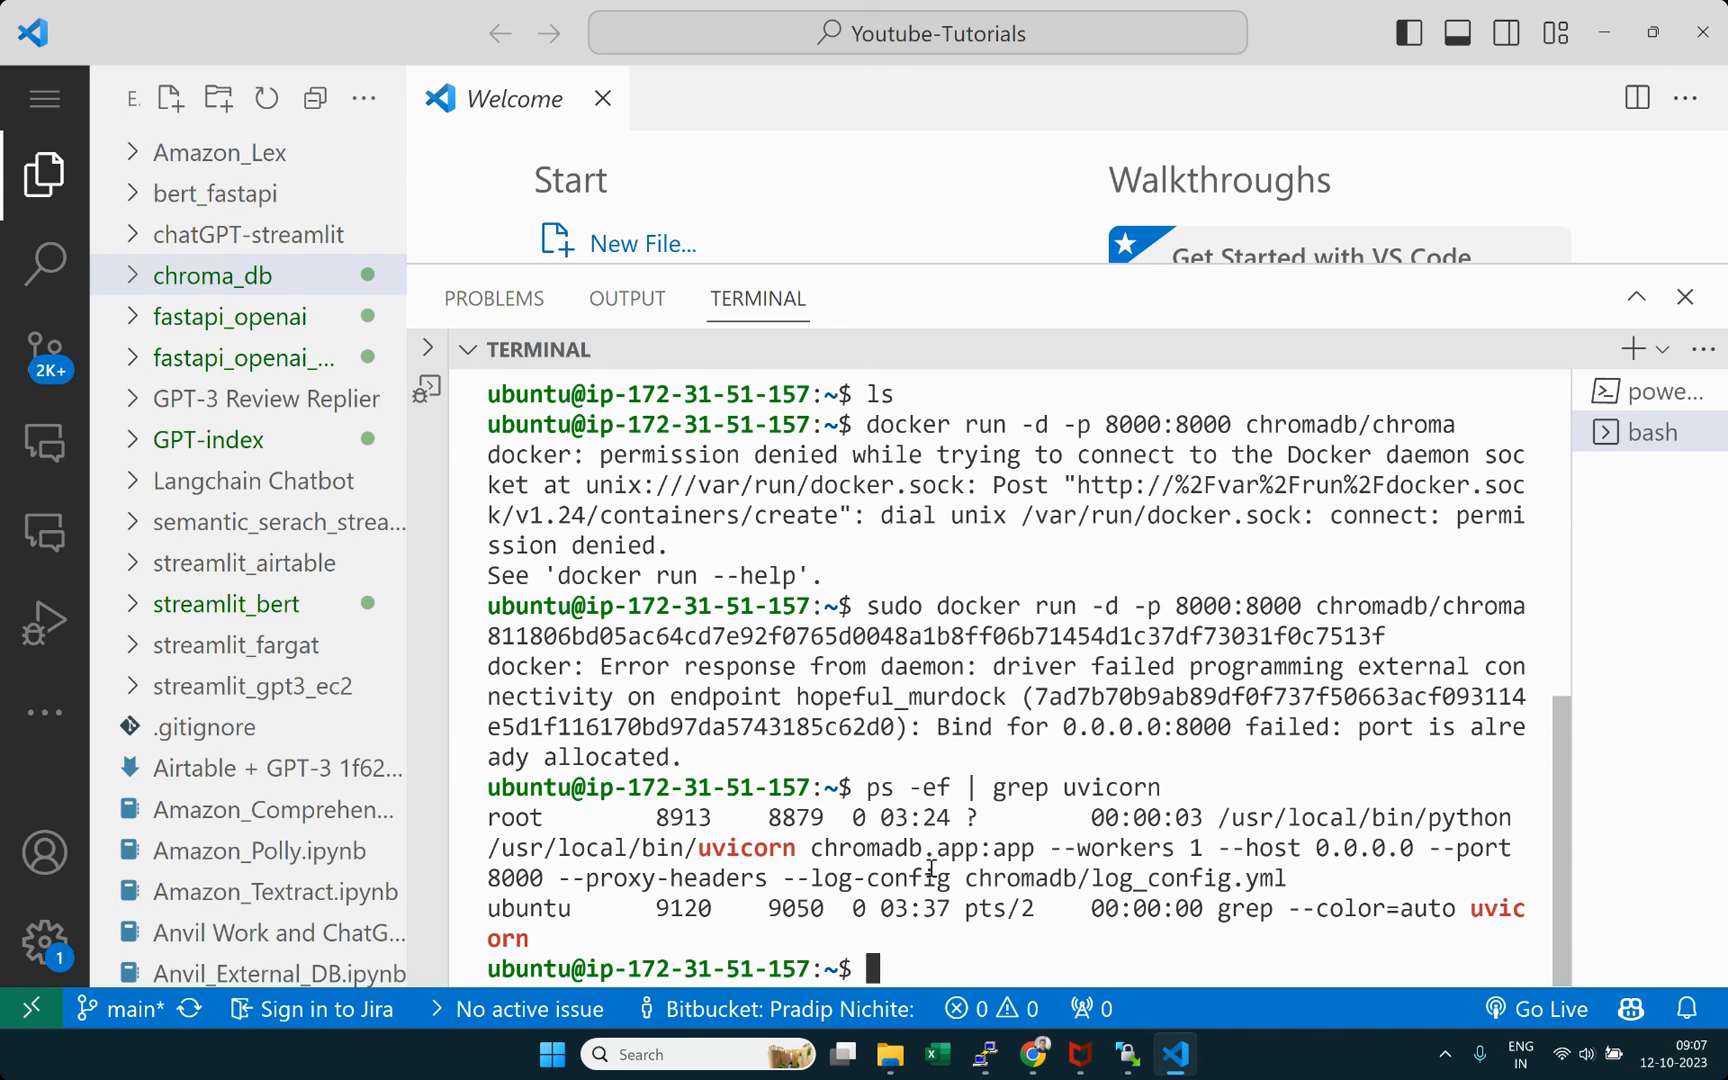
Step: Identify the chromadb.app process in the process listing, copy its process ID, and try to stop it with kill 8913
left_click_drag(812, 850, 1030, 851)
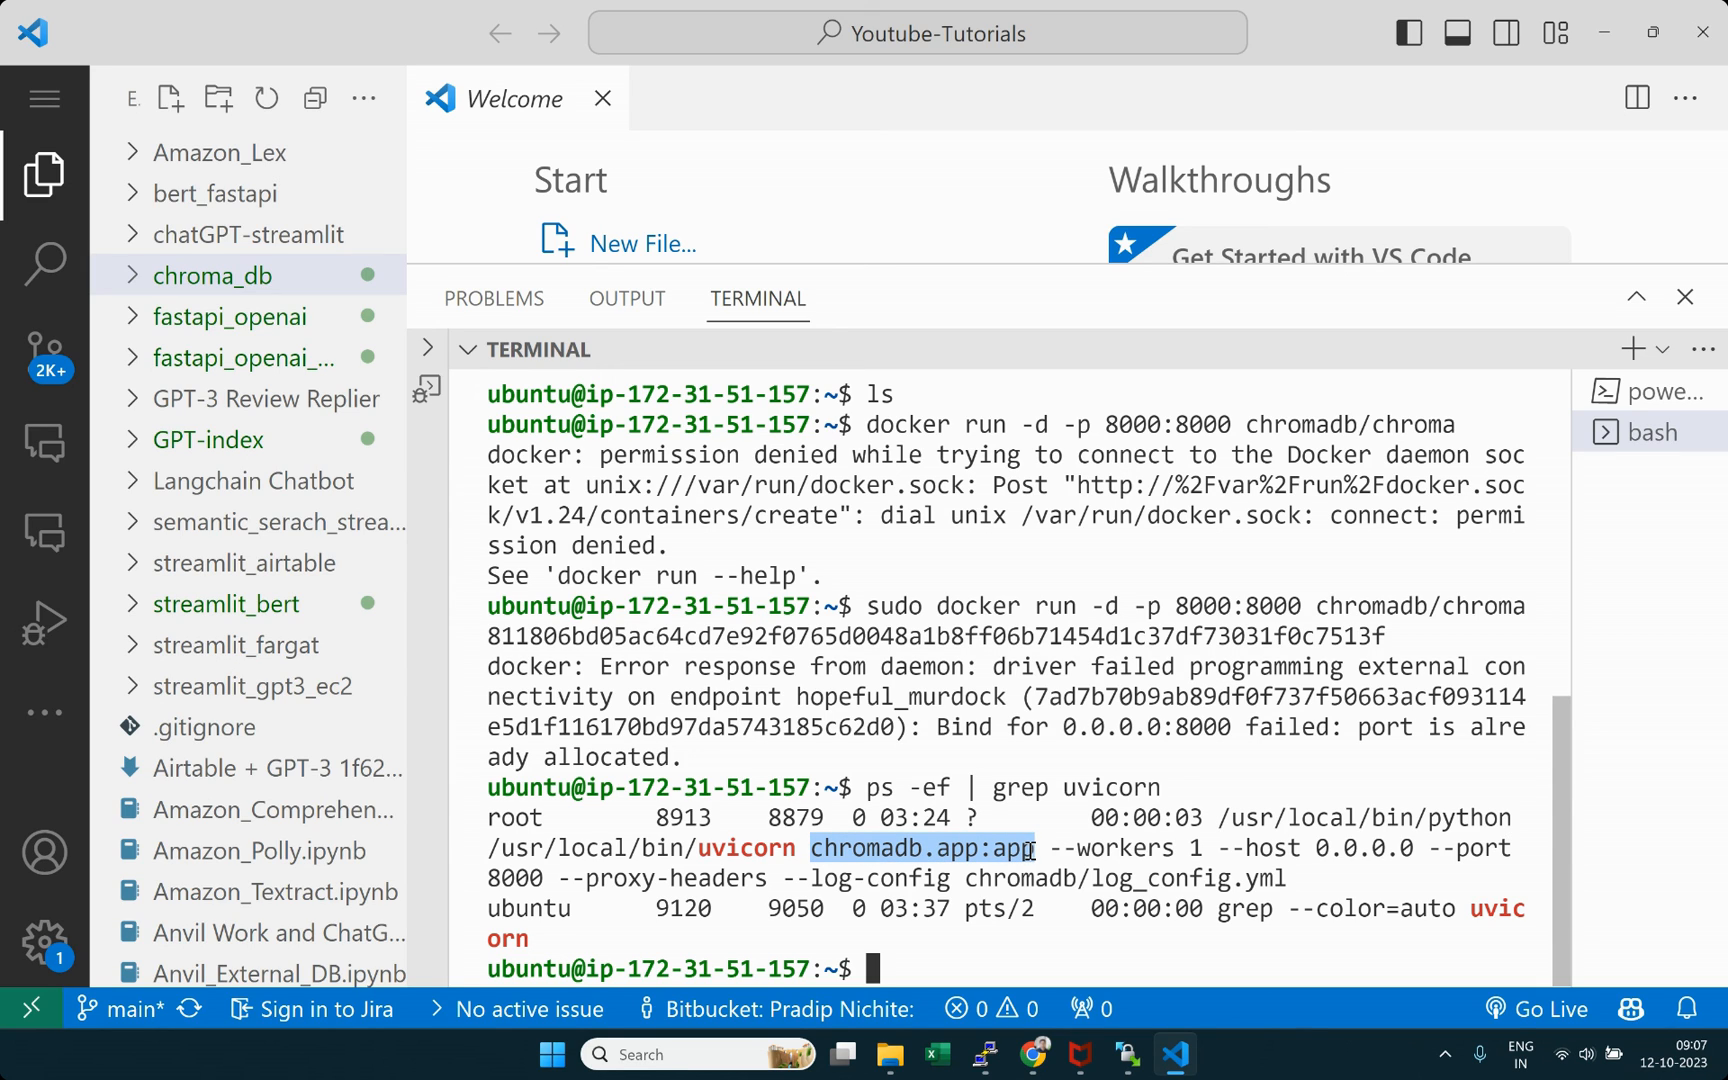
left_click(1030, 850)
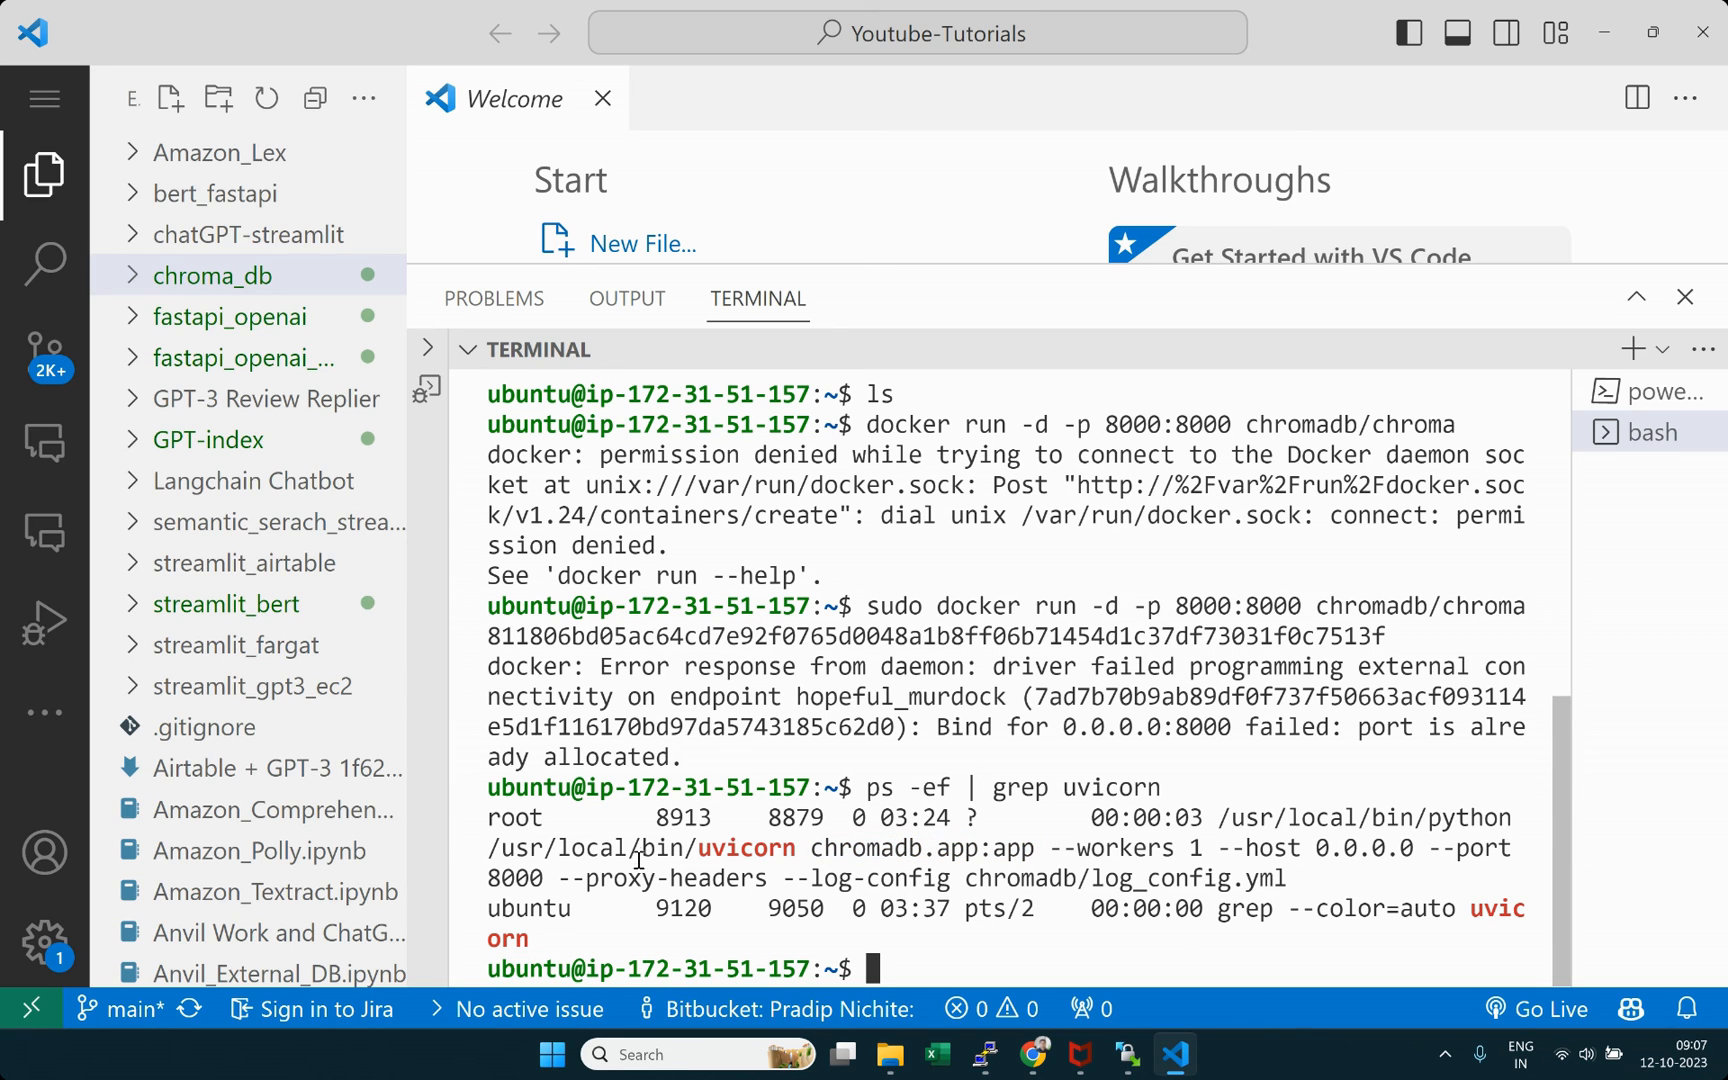
triple_click(687, 818)
left_click(1265, 909)
type("kill")
double_click(699, 828)
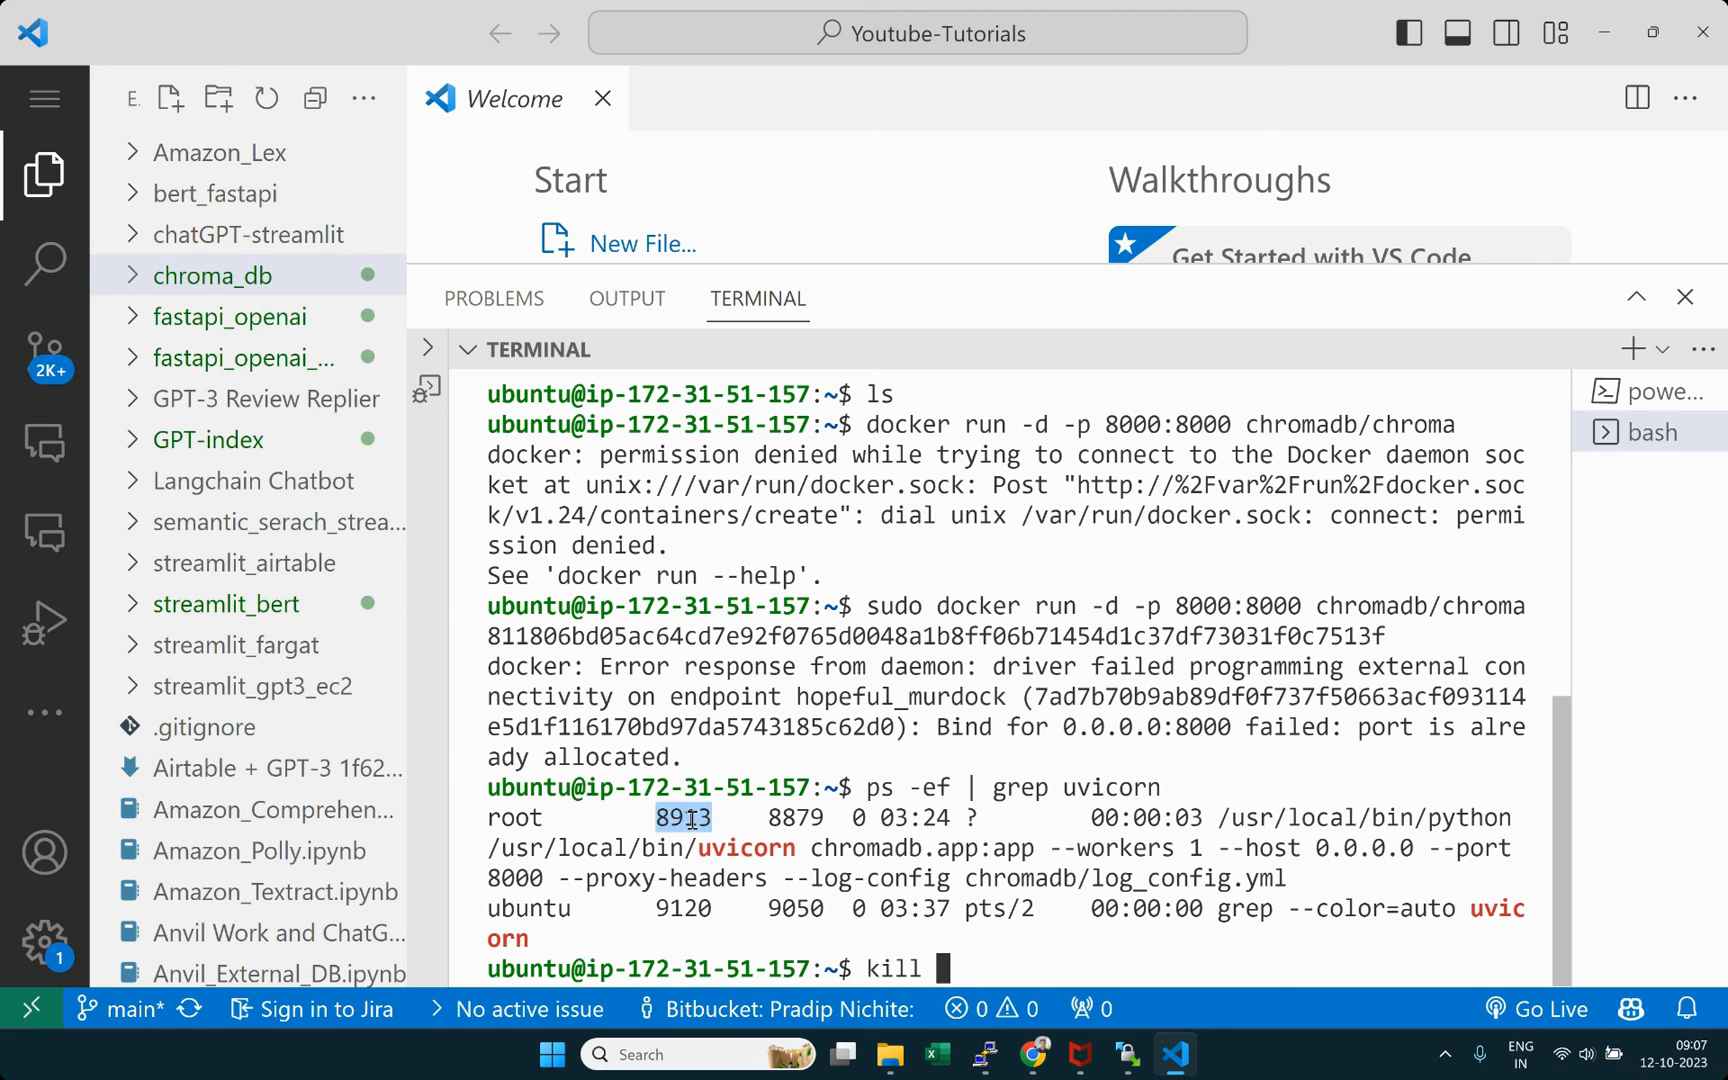
key("ctrl+c")
double_click(690, 817)
key("ctrl+c")
key("ctrl+v")
key("Return")
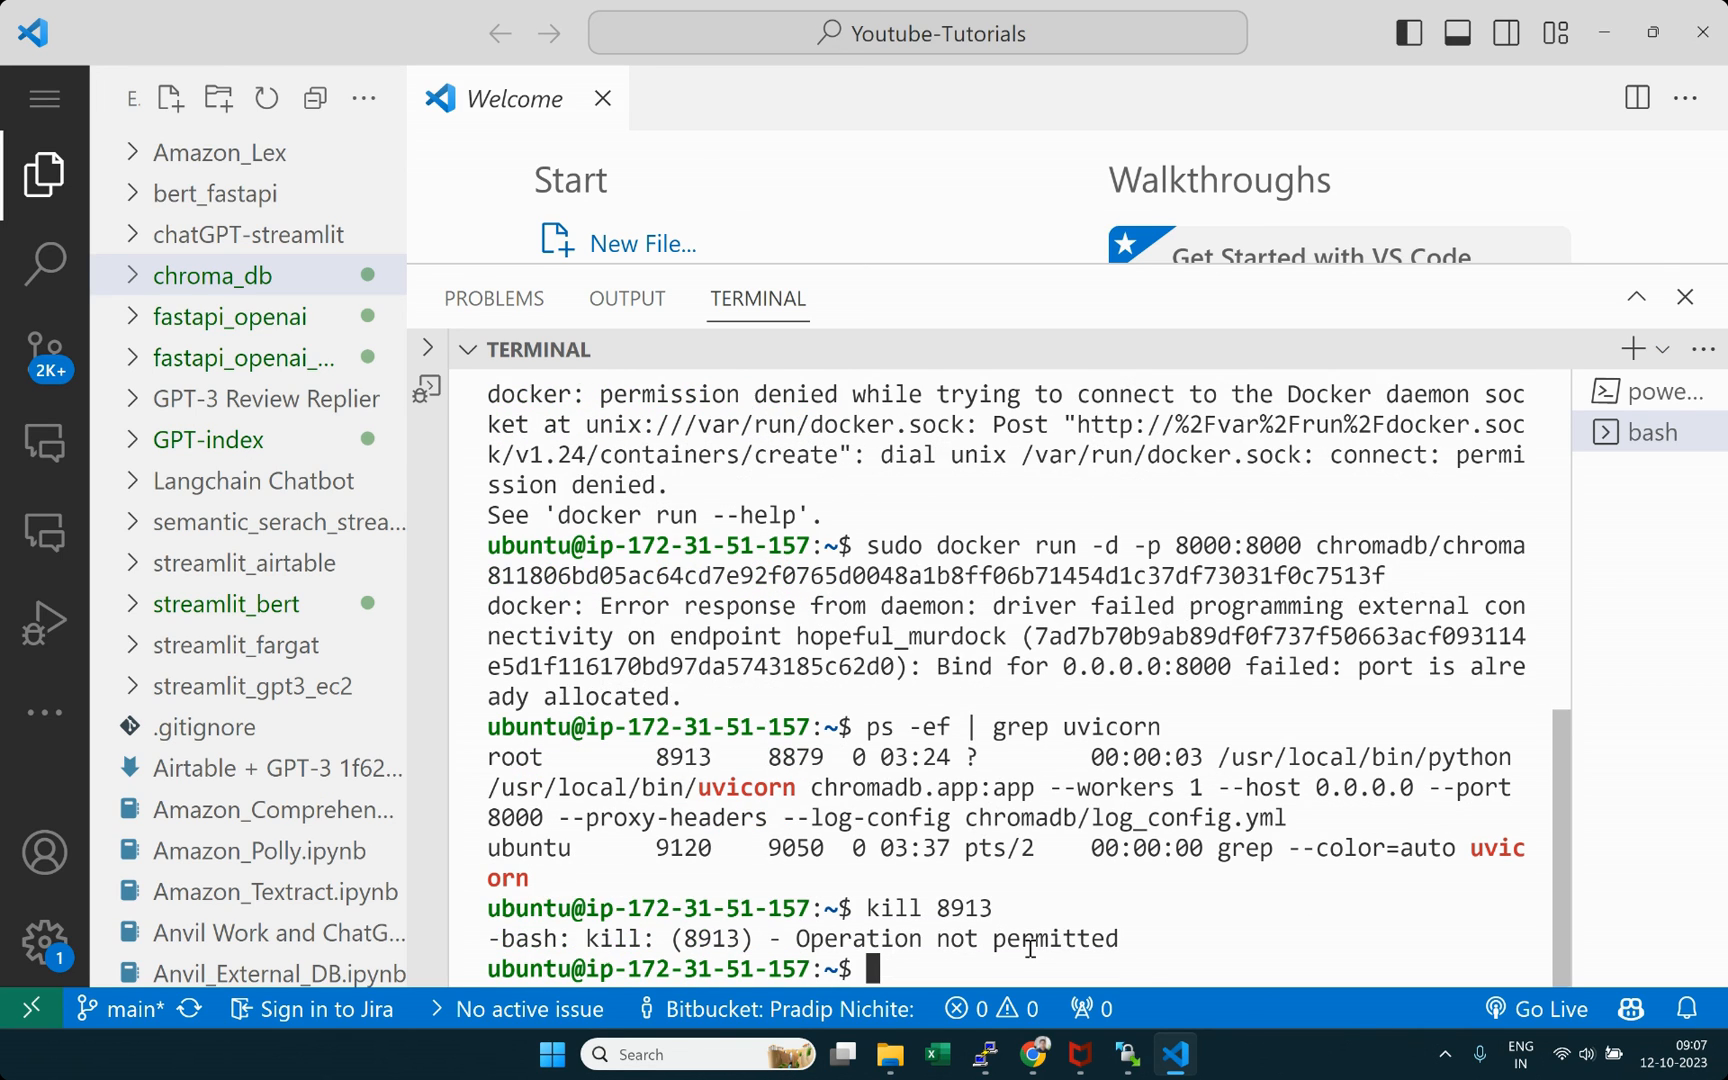
Step: Stop the chromadb.app server process with elevated privileges by running sudo kill 8913
key("Up")
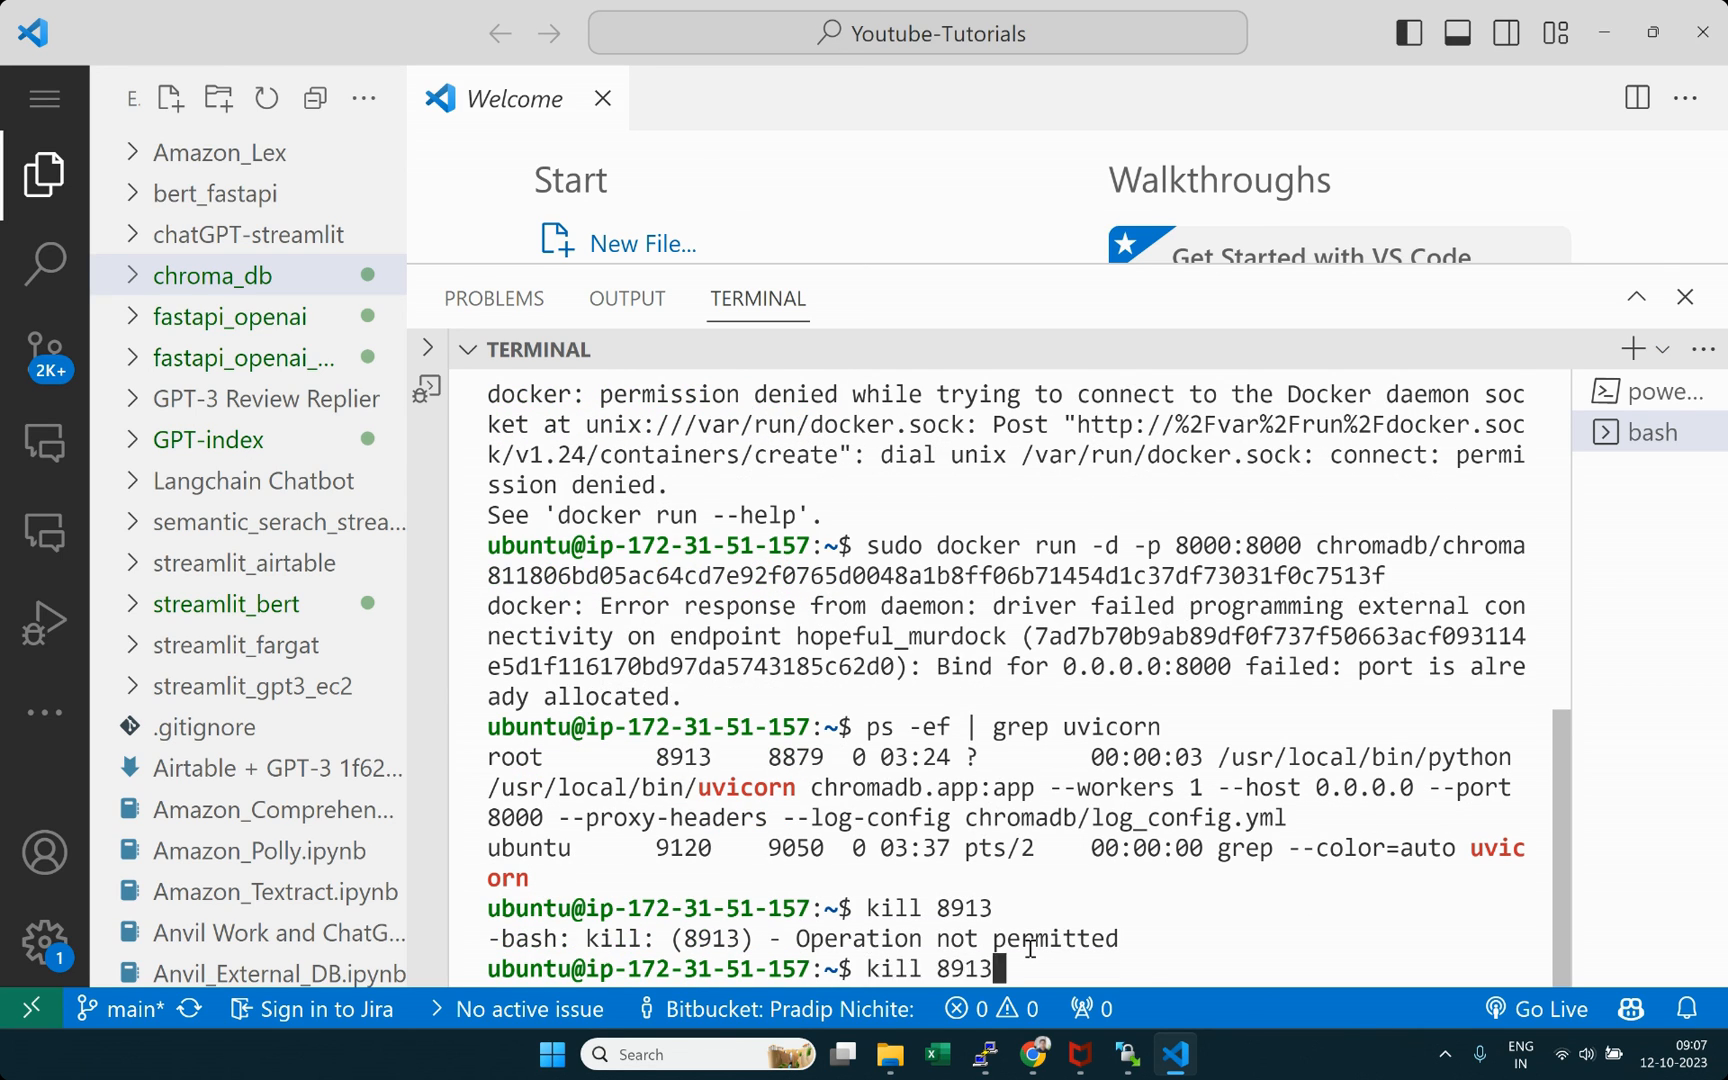
key("Home")
type("sudo")
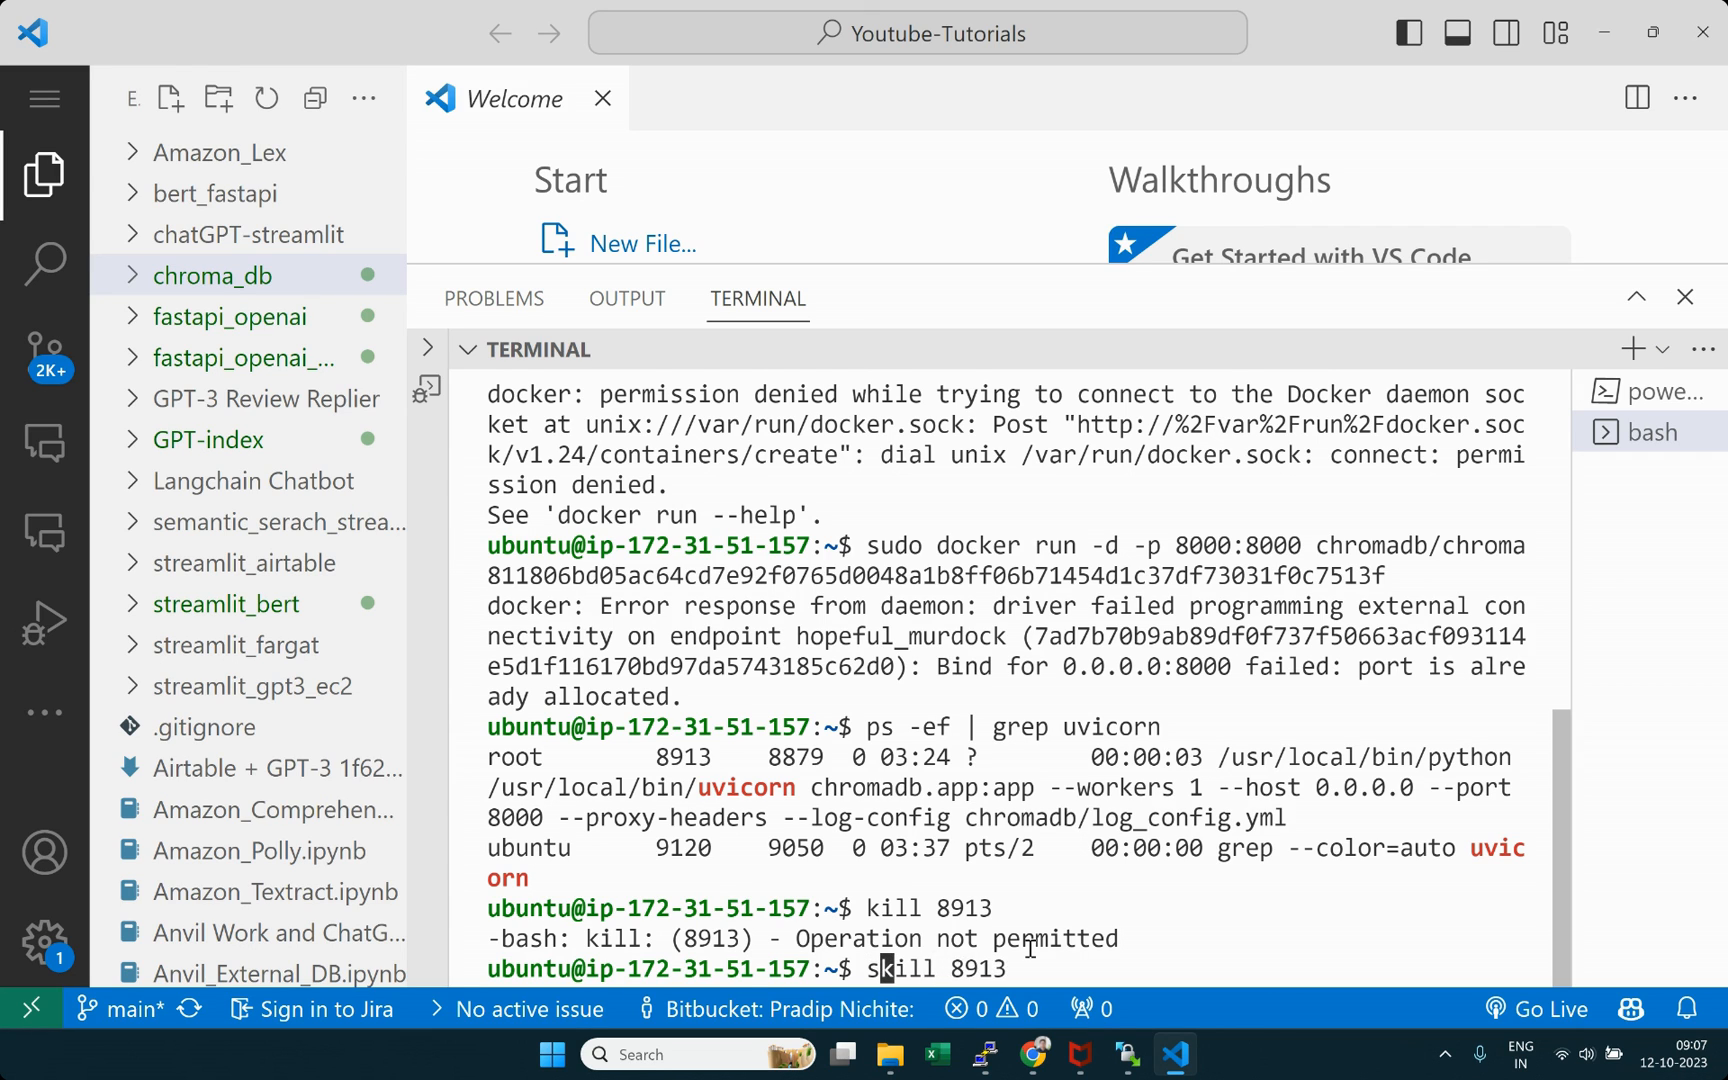
key("Return")
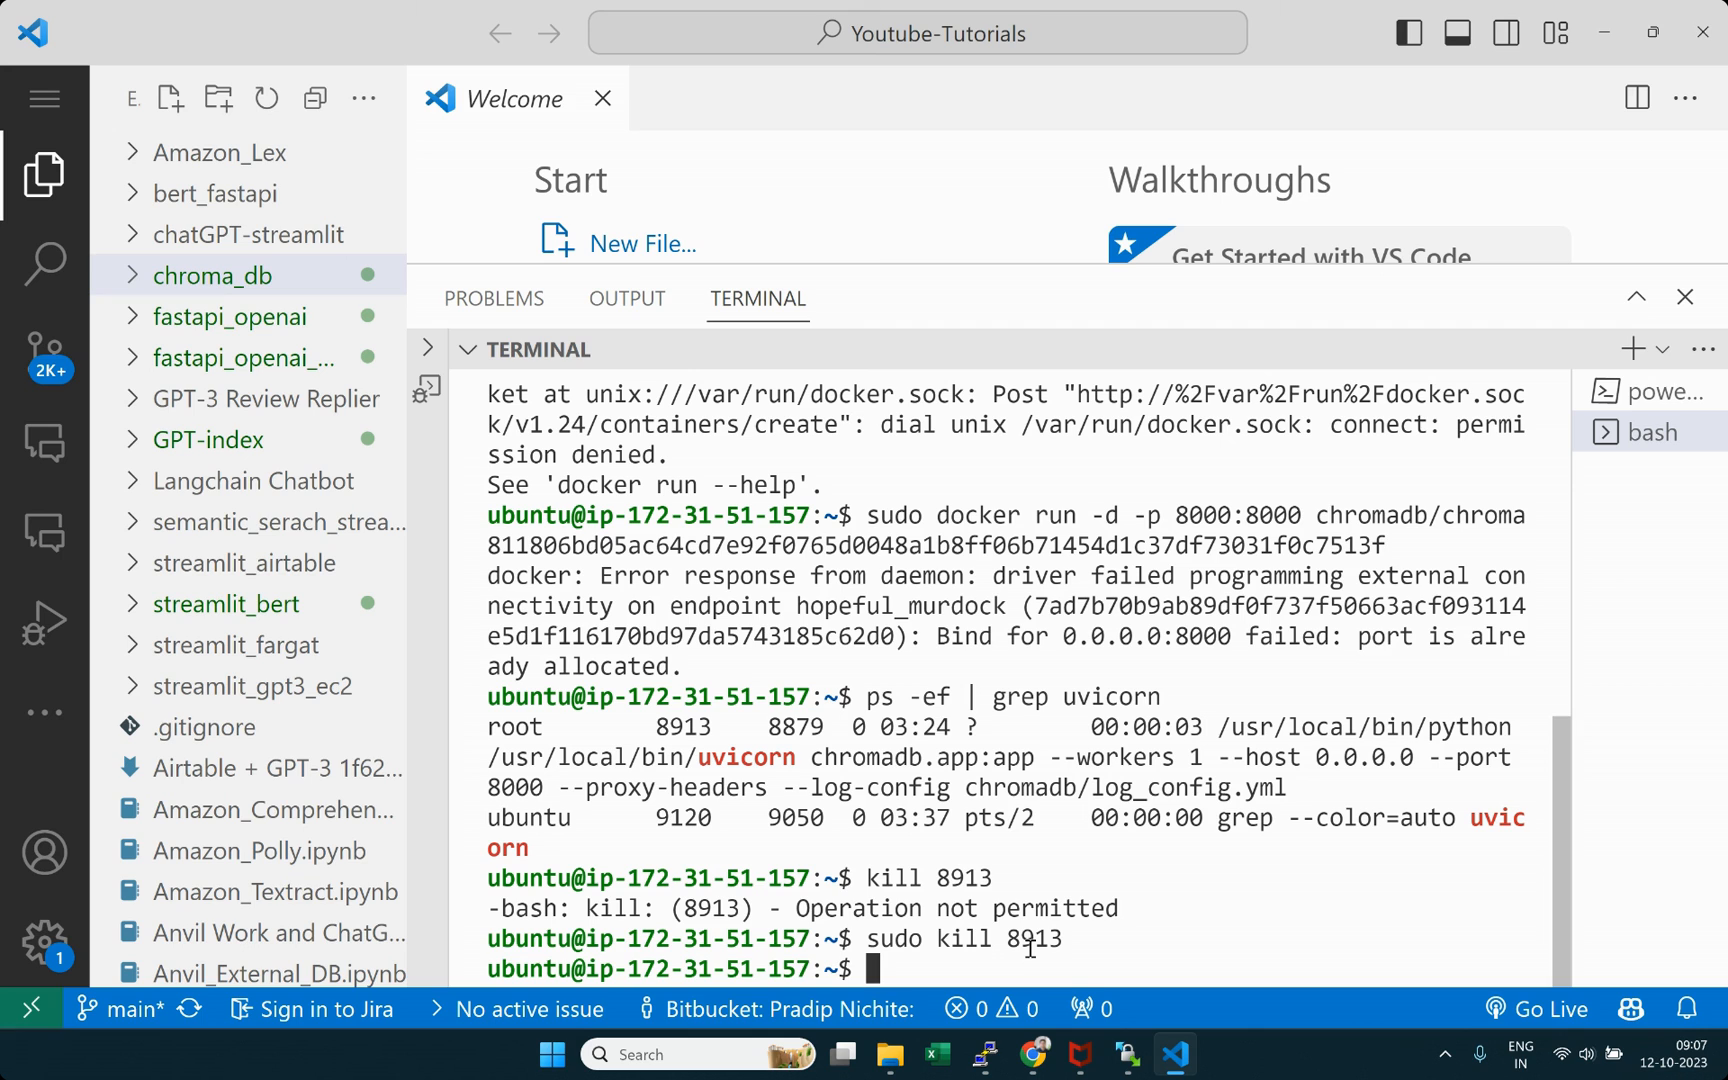
Step: Recall ps -ef | grep uvicorn and run it to check for any remaining server process
key("Up")
key("Up")
key("Up")
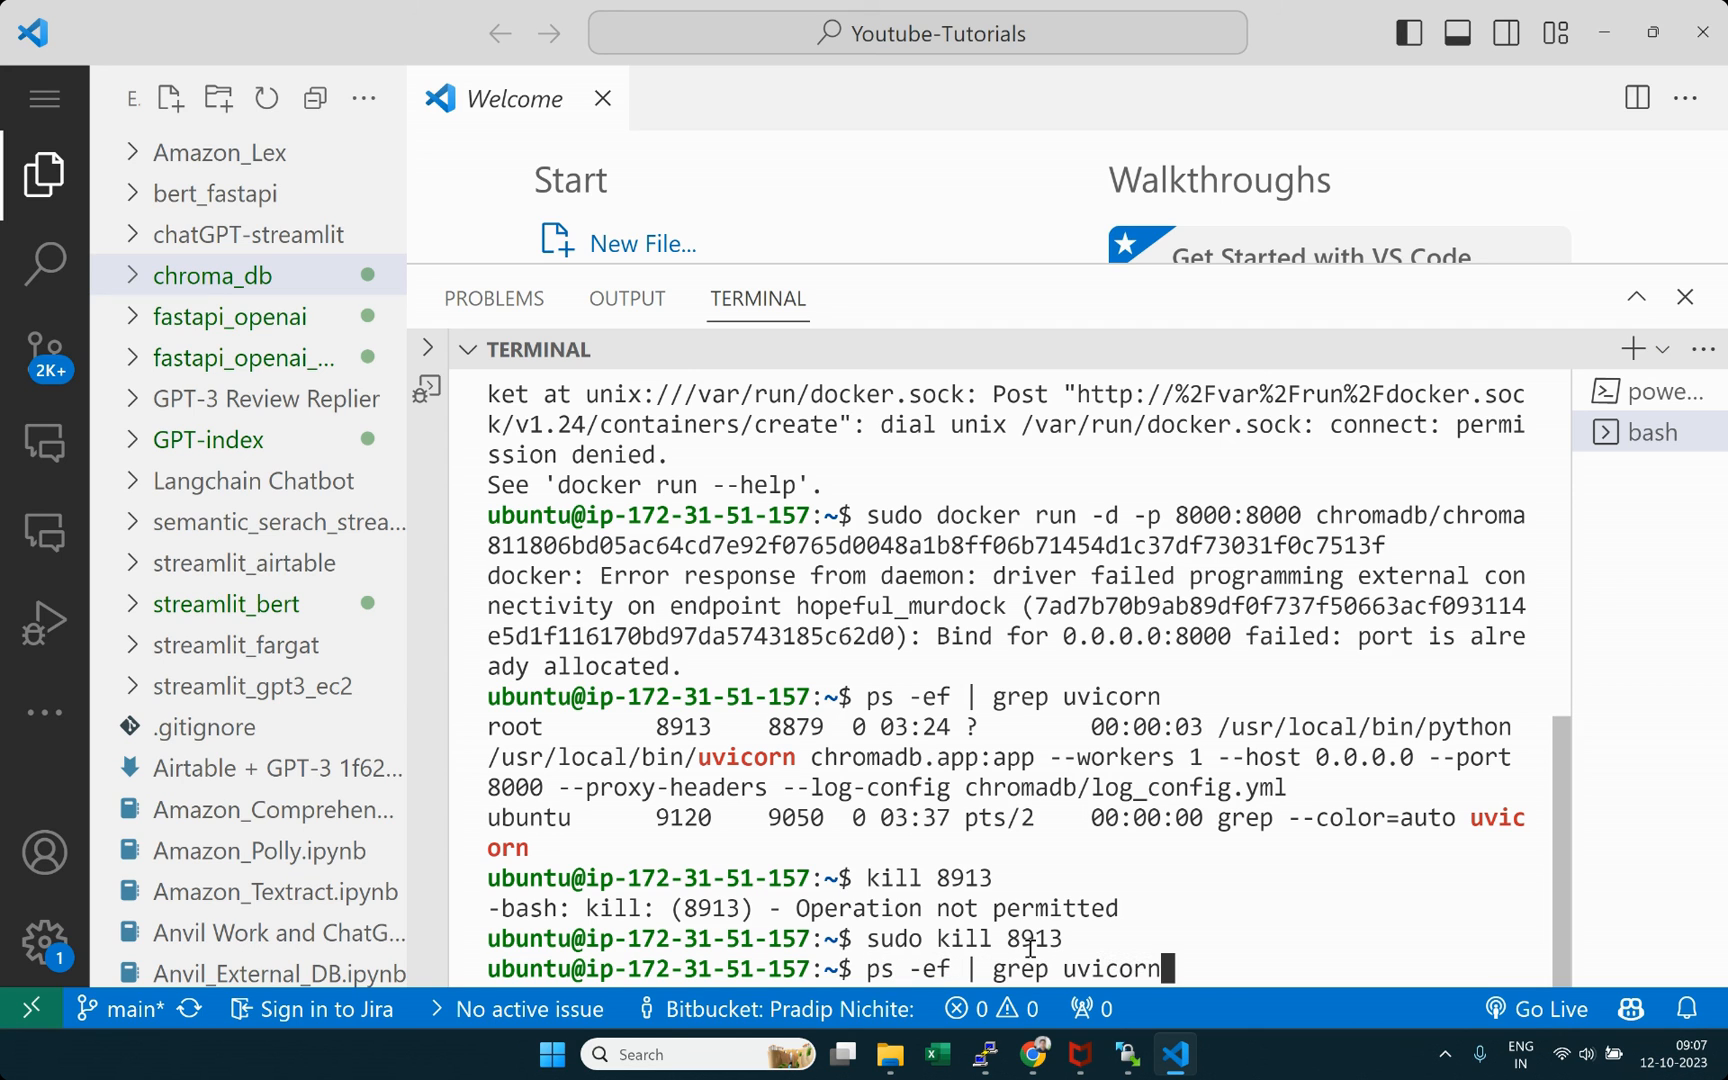
key("Return")
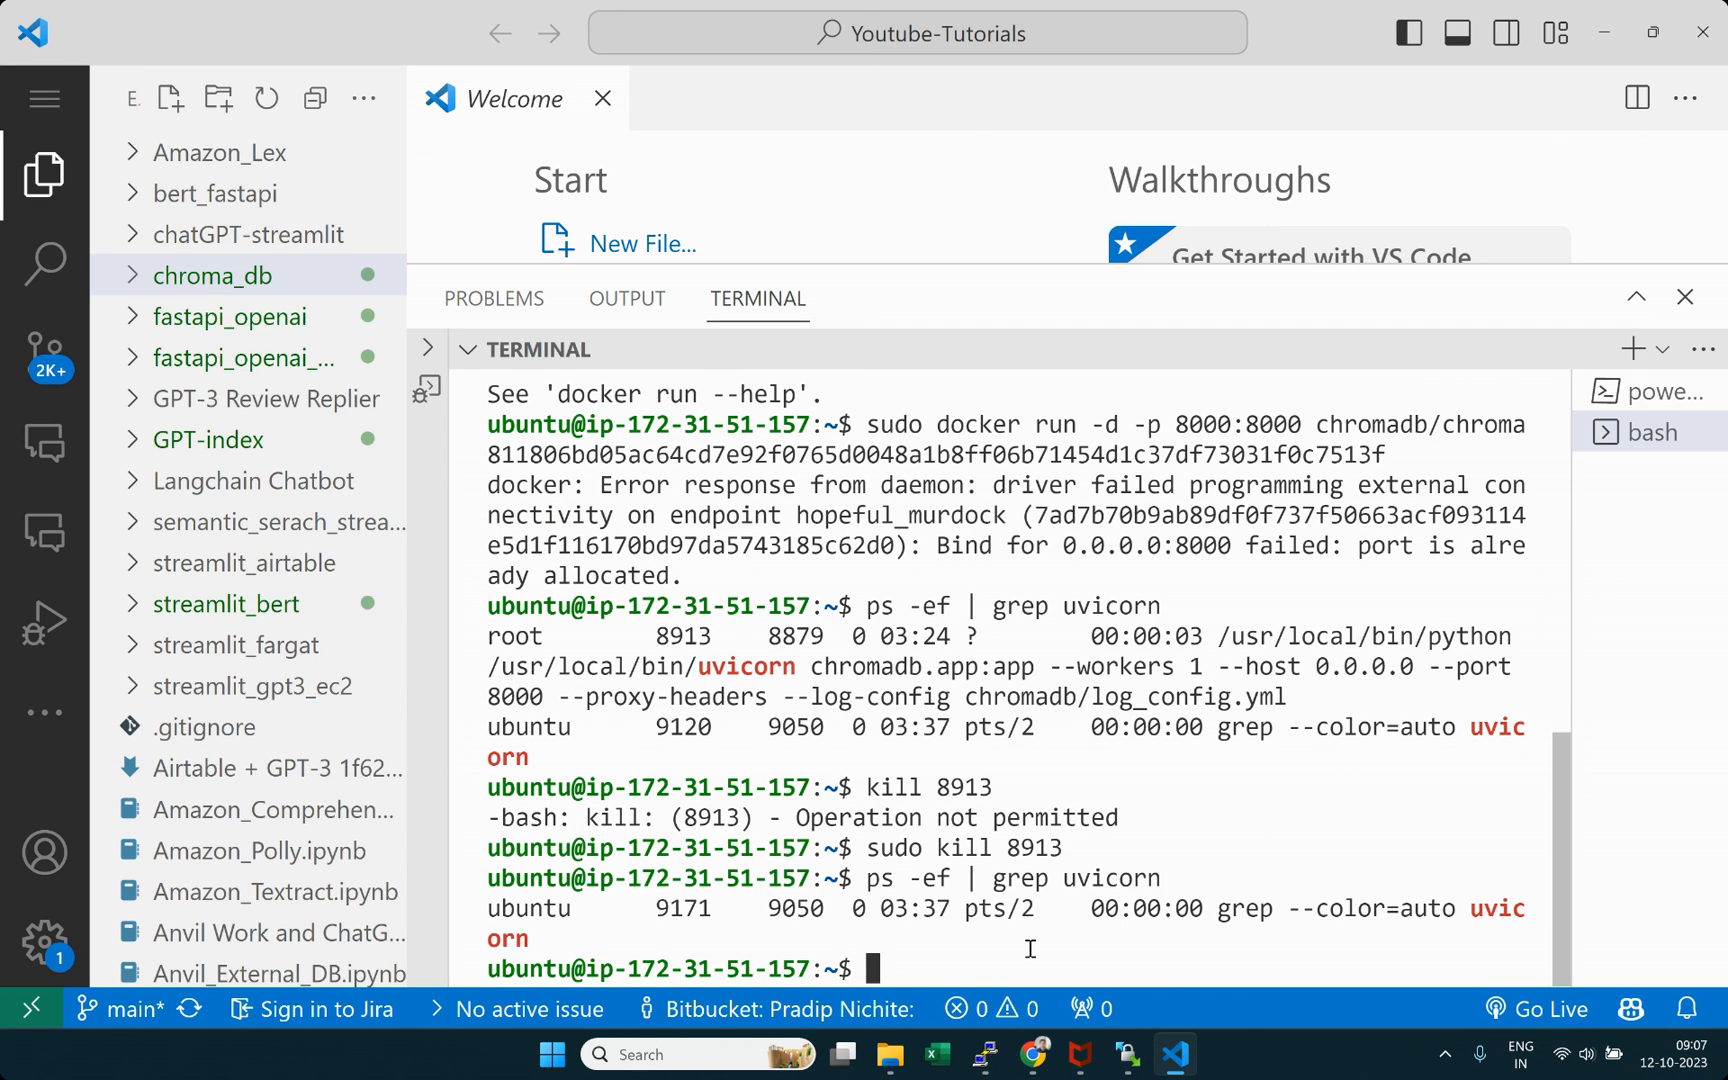
Step: Clear the terminal and start the Chroma container in detached mode with sudo docker run -d -p 8000:8000 chromadb/chroma
type("clear")
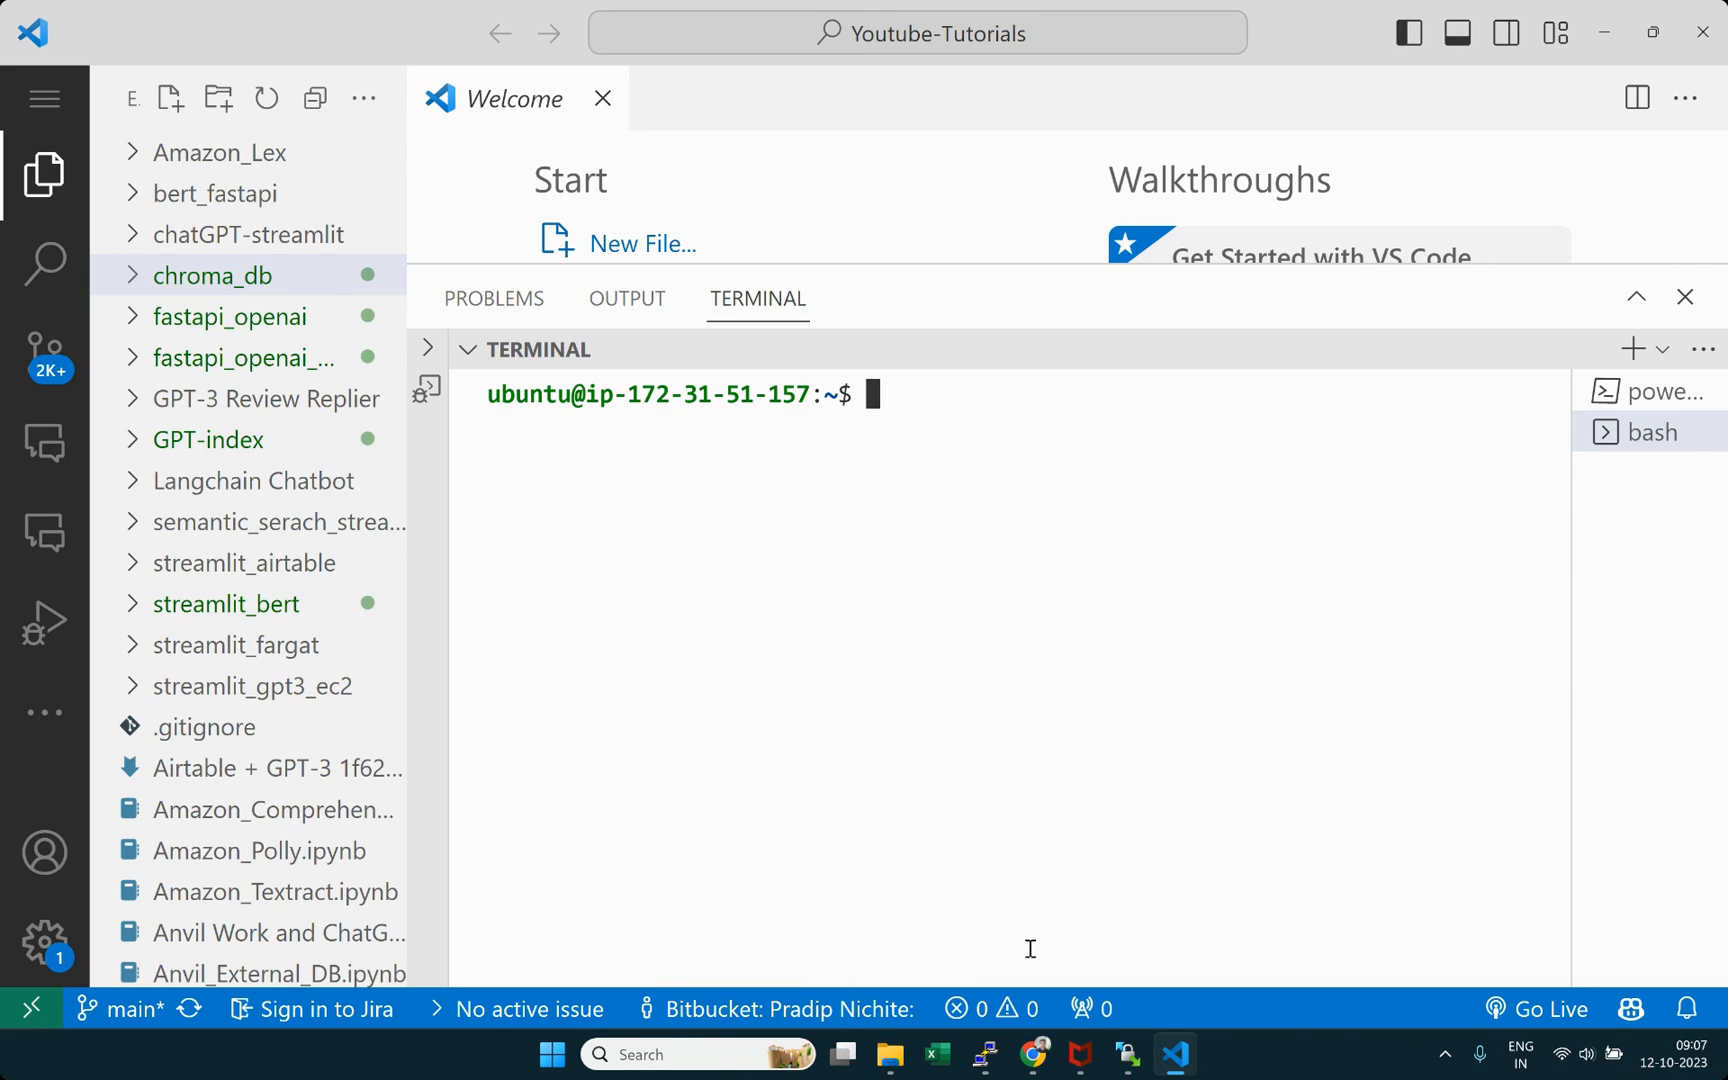
type("ps -ef | grep uvicorn")
key("Up")
key("Up")
key("Up")
key("Up")
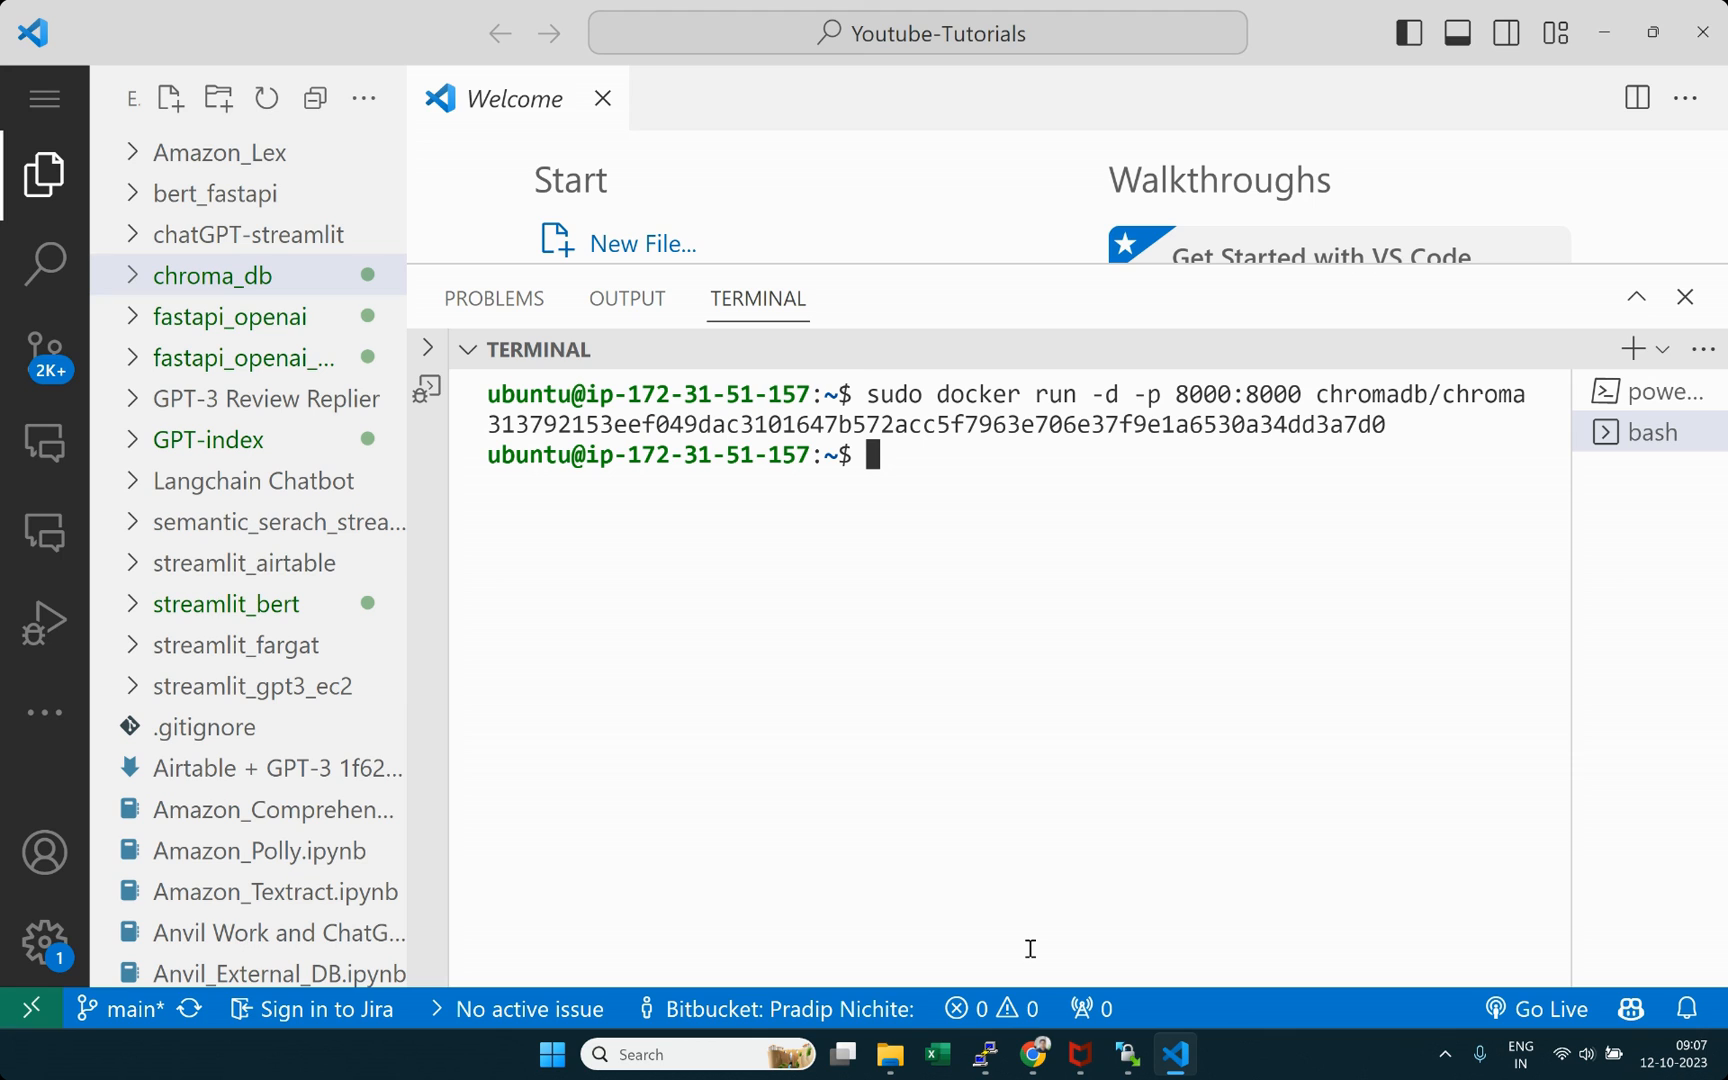
left_click_drag(893, 438, 893, 560)
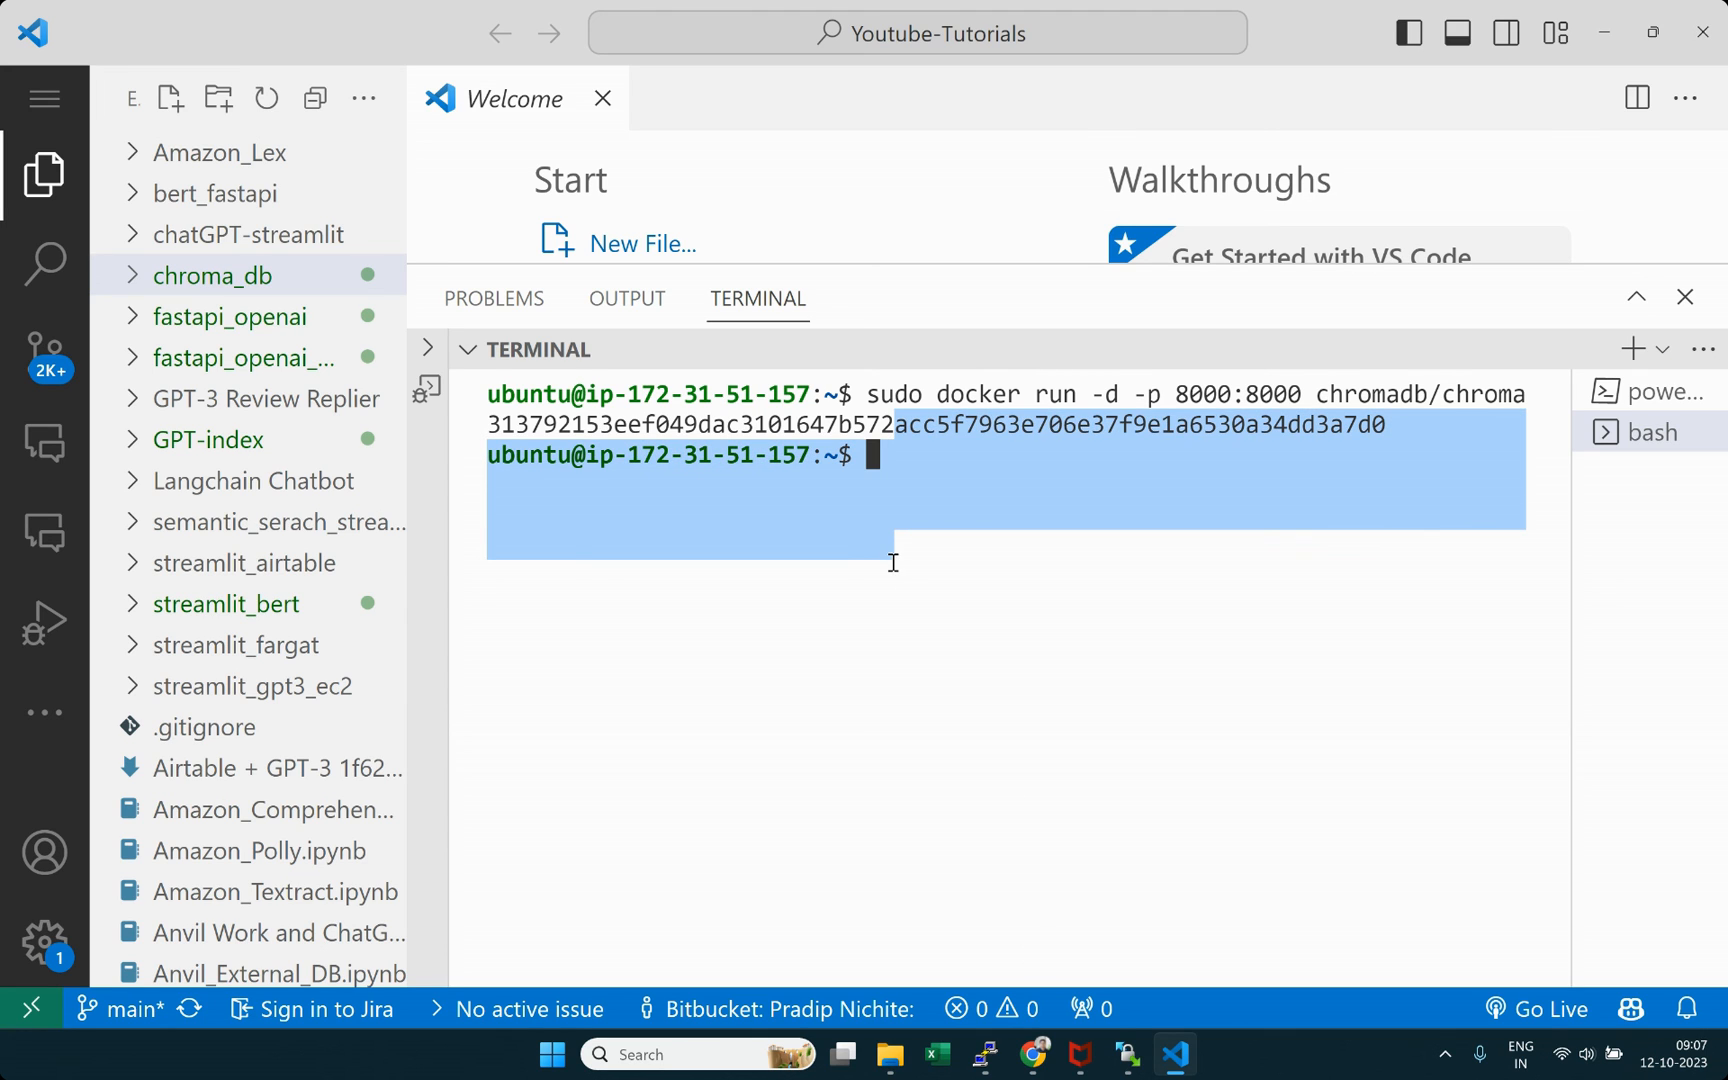
left_click(893, 560)
left_click_drag(872, 394, 1078, 460)
left_click(1078, 503)
Step: Switch to Chrome and reload the server's FastAPI /docs page on port 8000 to check that it responds
left_click(1034, 1054)
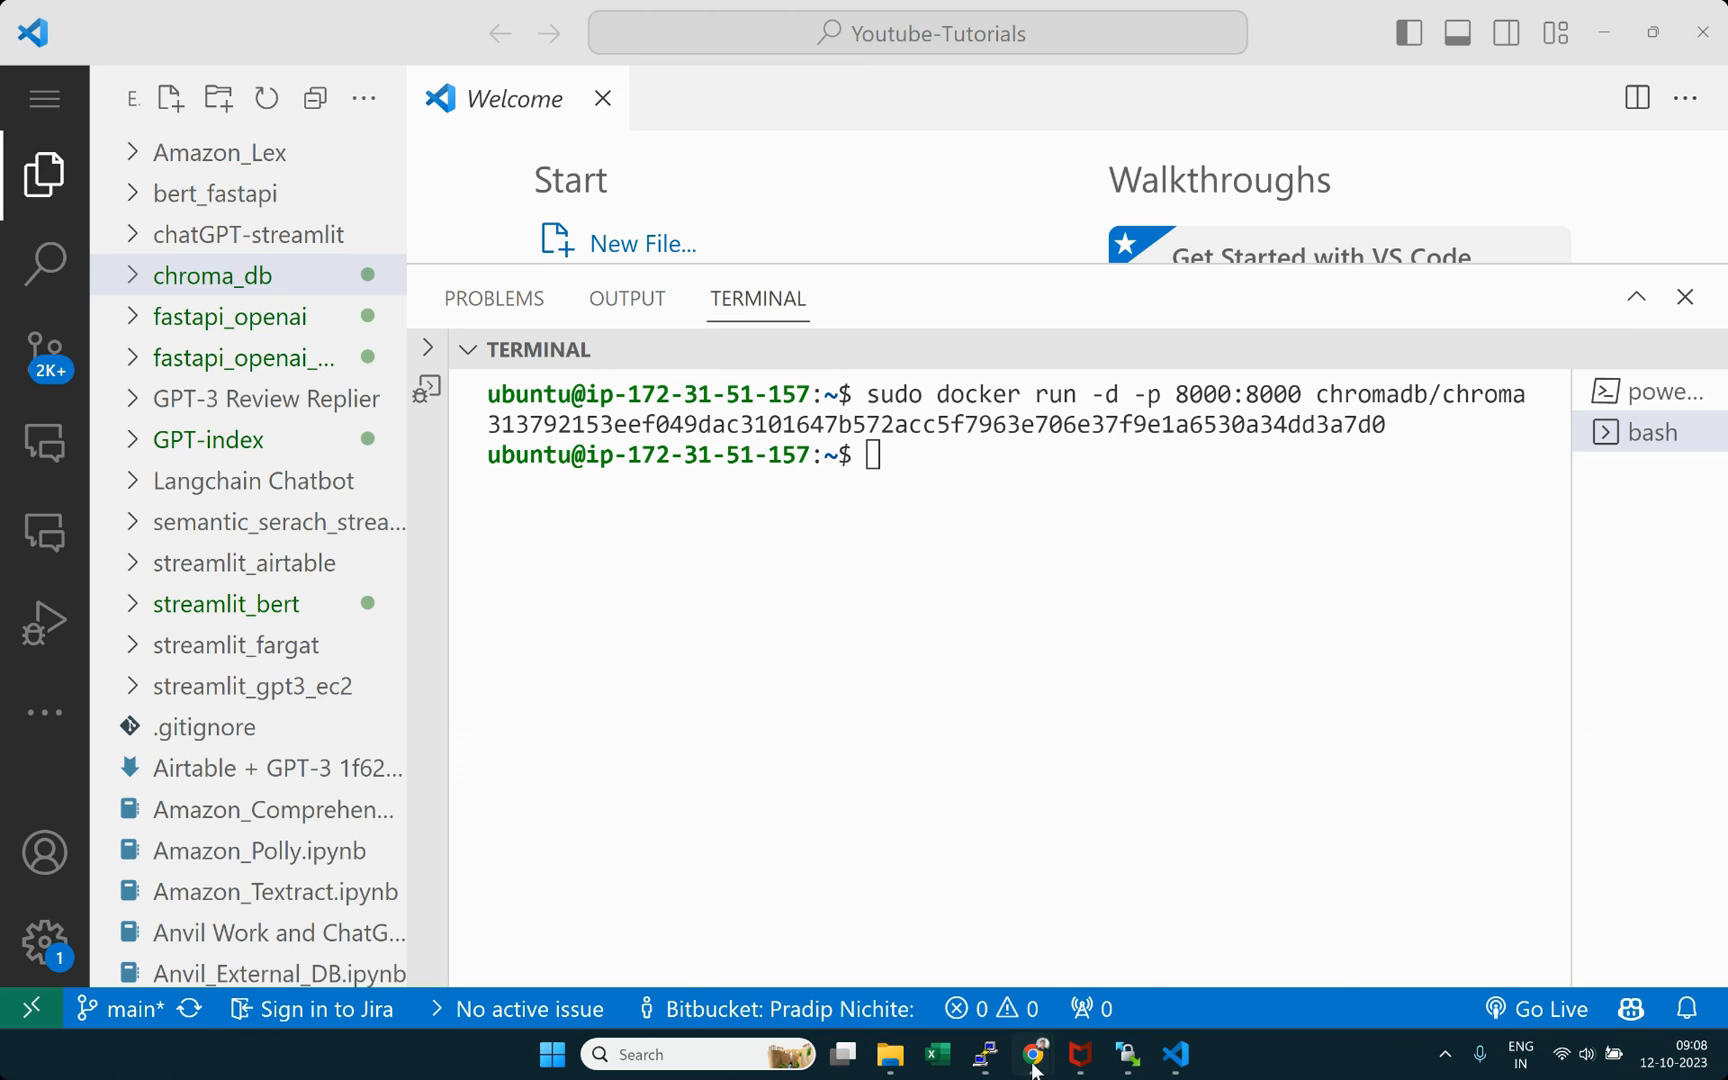
left_click(808, 952)
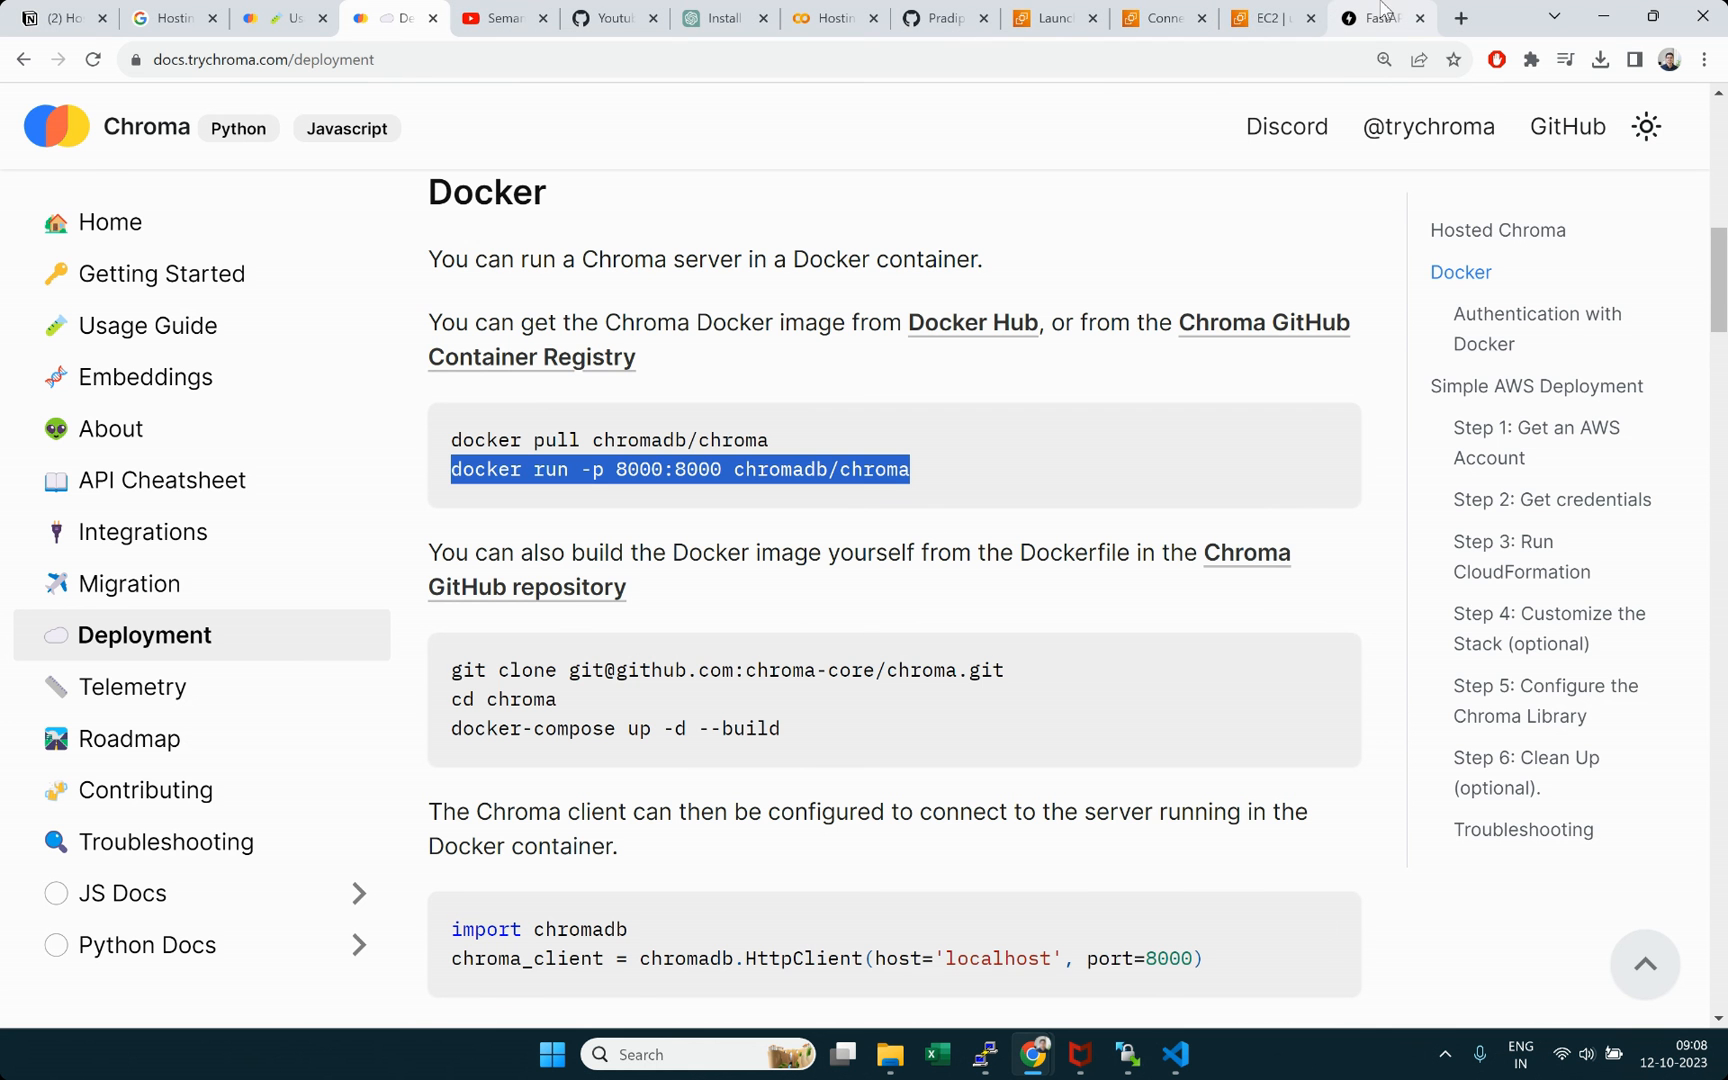
left_click(1383, 17)
left_click(104, 59)
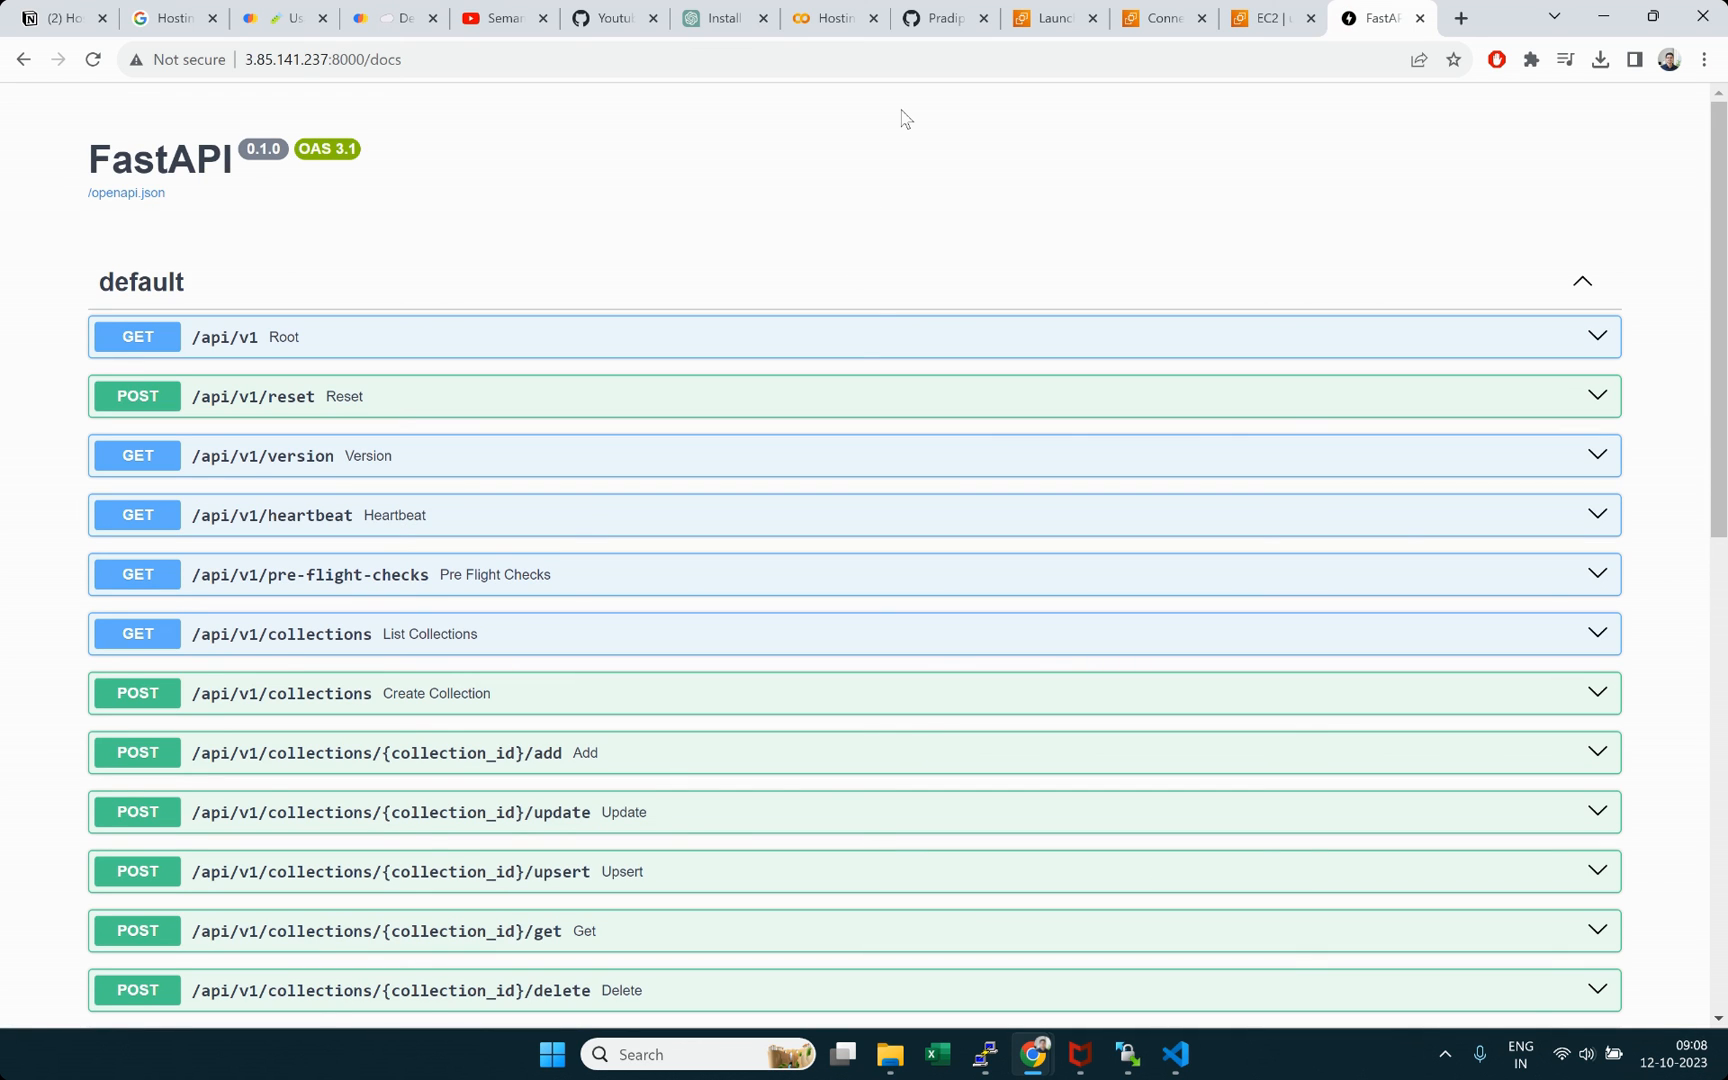
Step: Return to VS Code, run ps -ef | grep uvicorn, and examine the chromadb.app process and the -d flag in the docker command
left_click(1175, 1054)
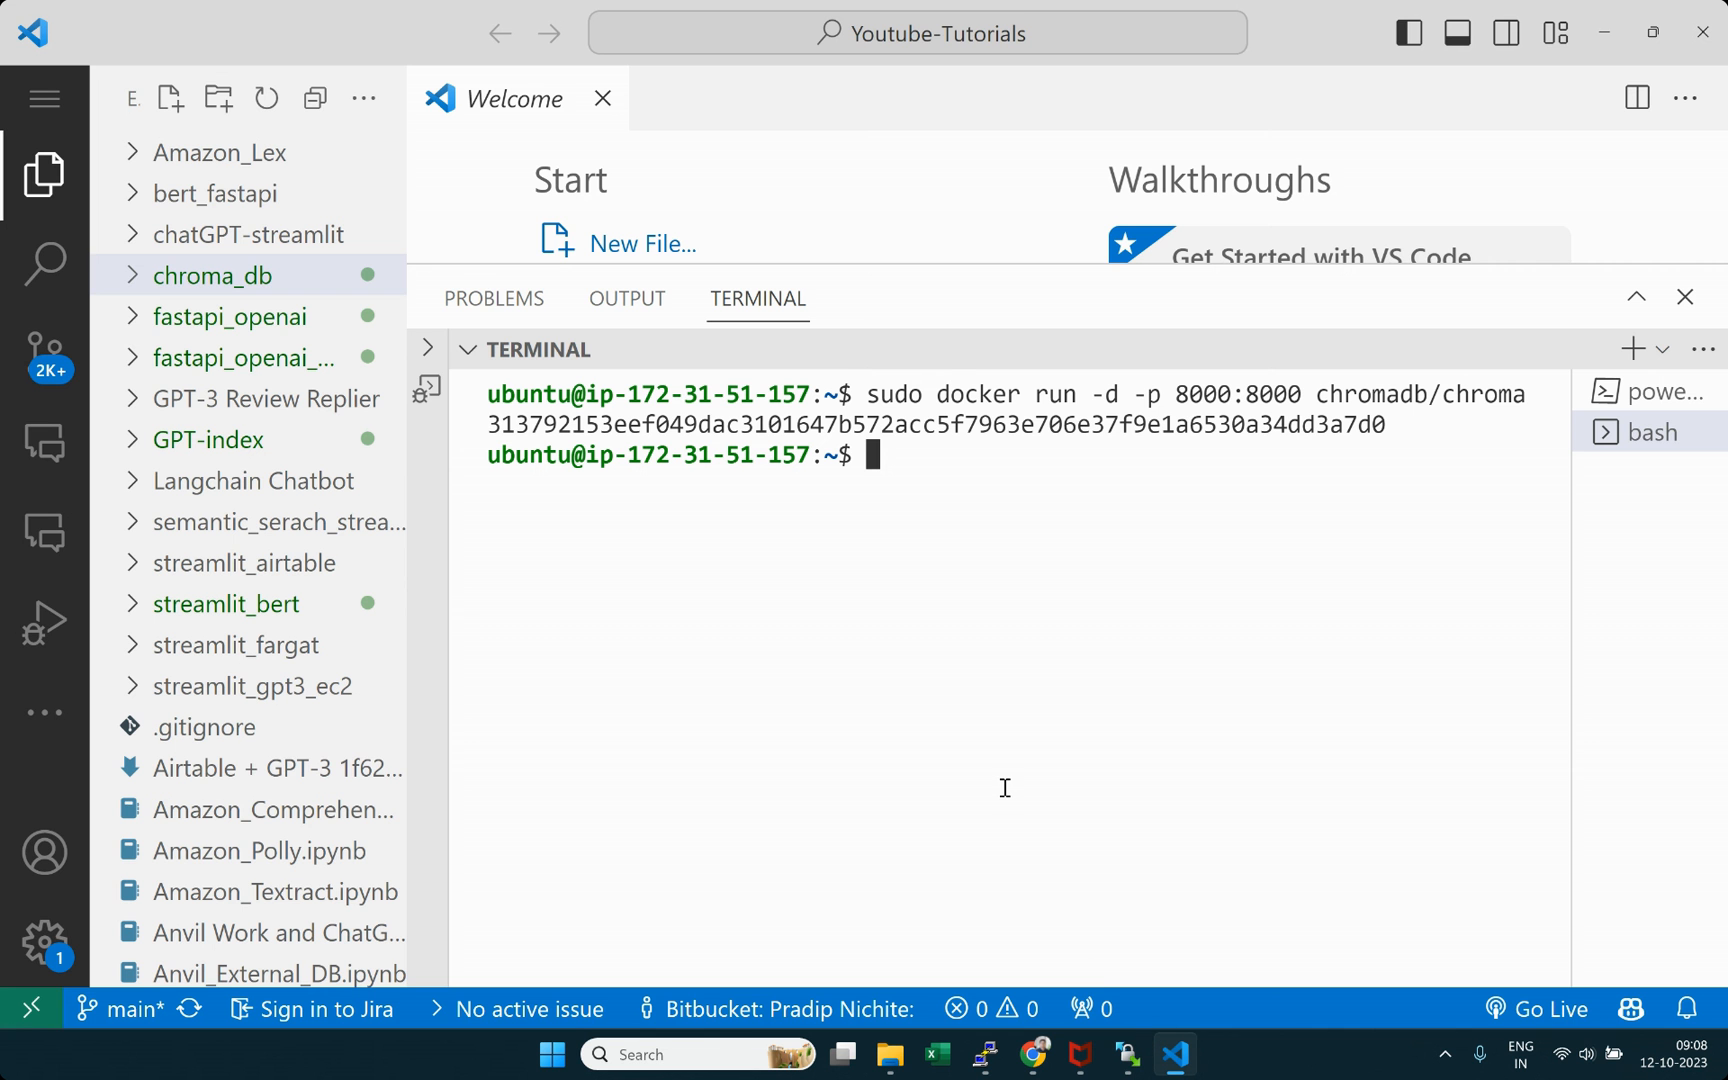
type("clear")
key("Up")
key("Return")
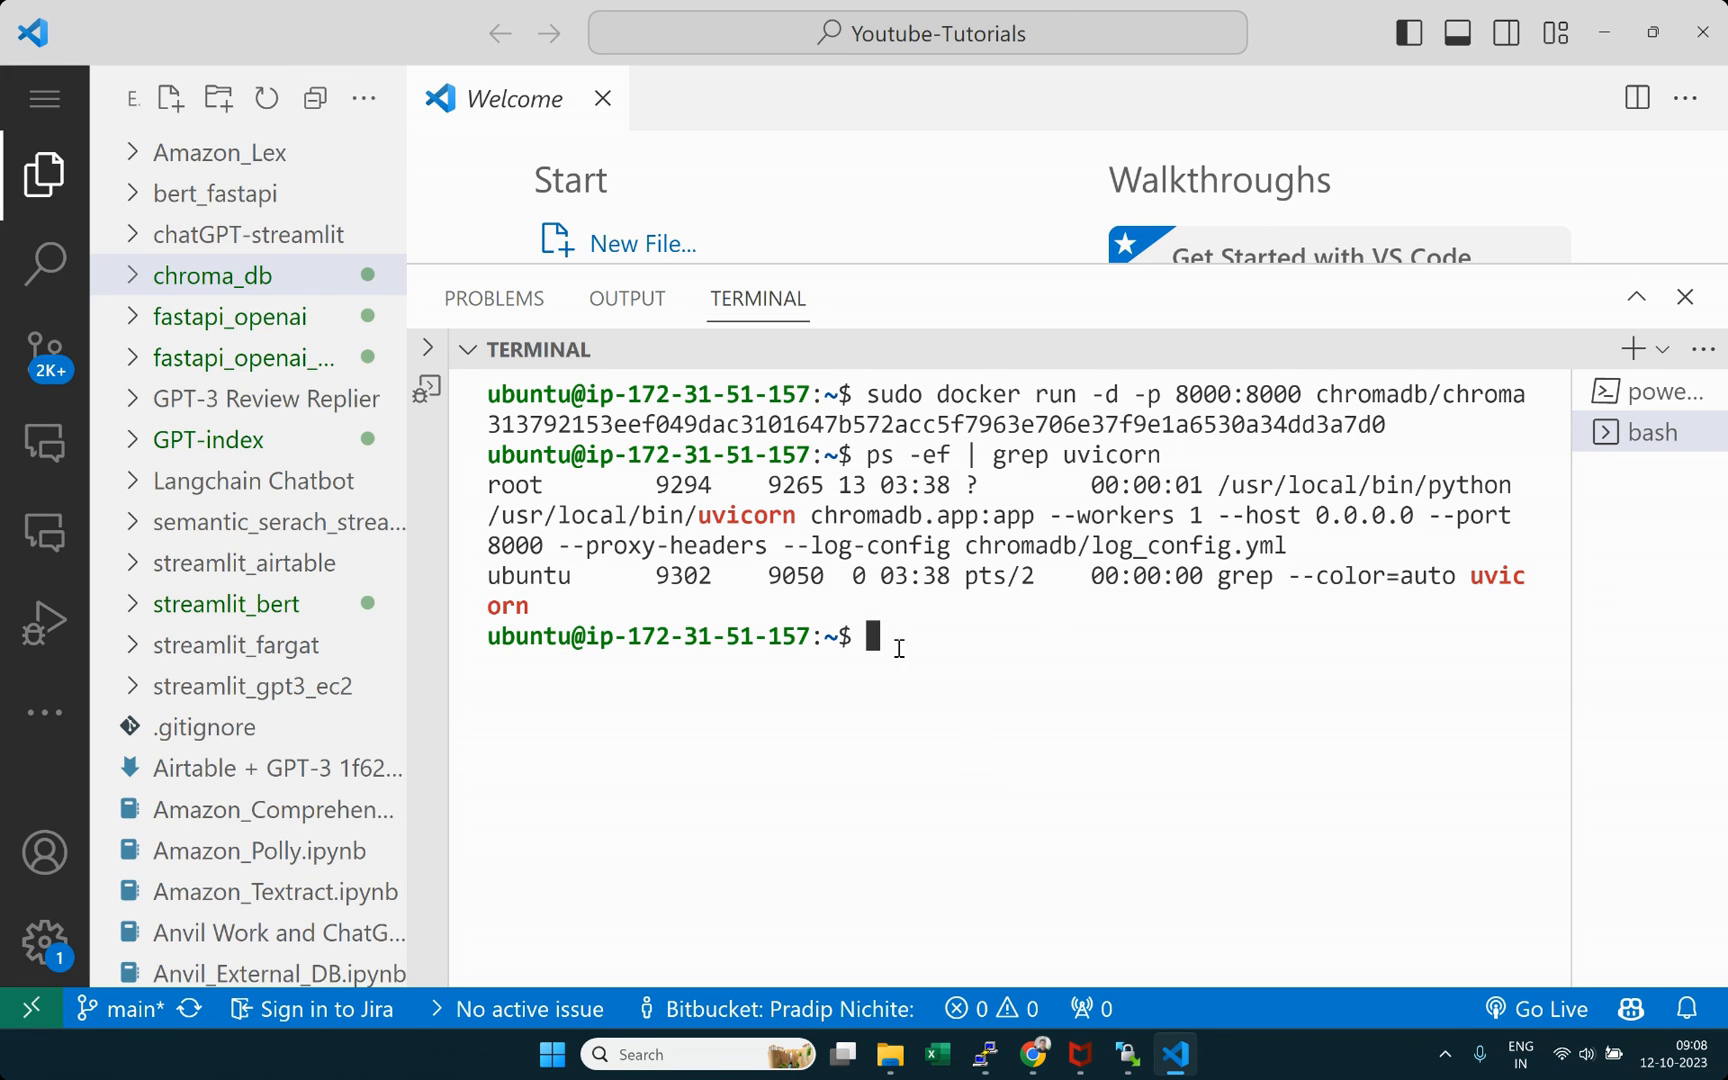
left_click_drag(697, 514, 1384, 556)
left_click(1300, 581)
left_click_drag(1091, 397, 1123, 397)
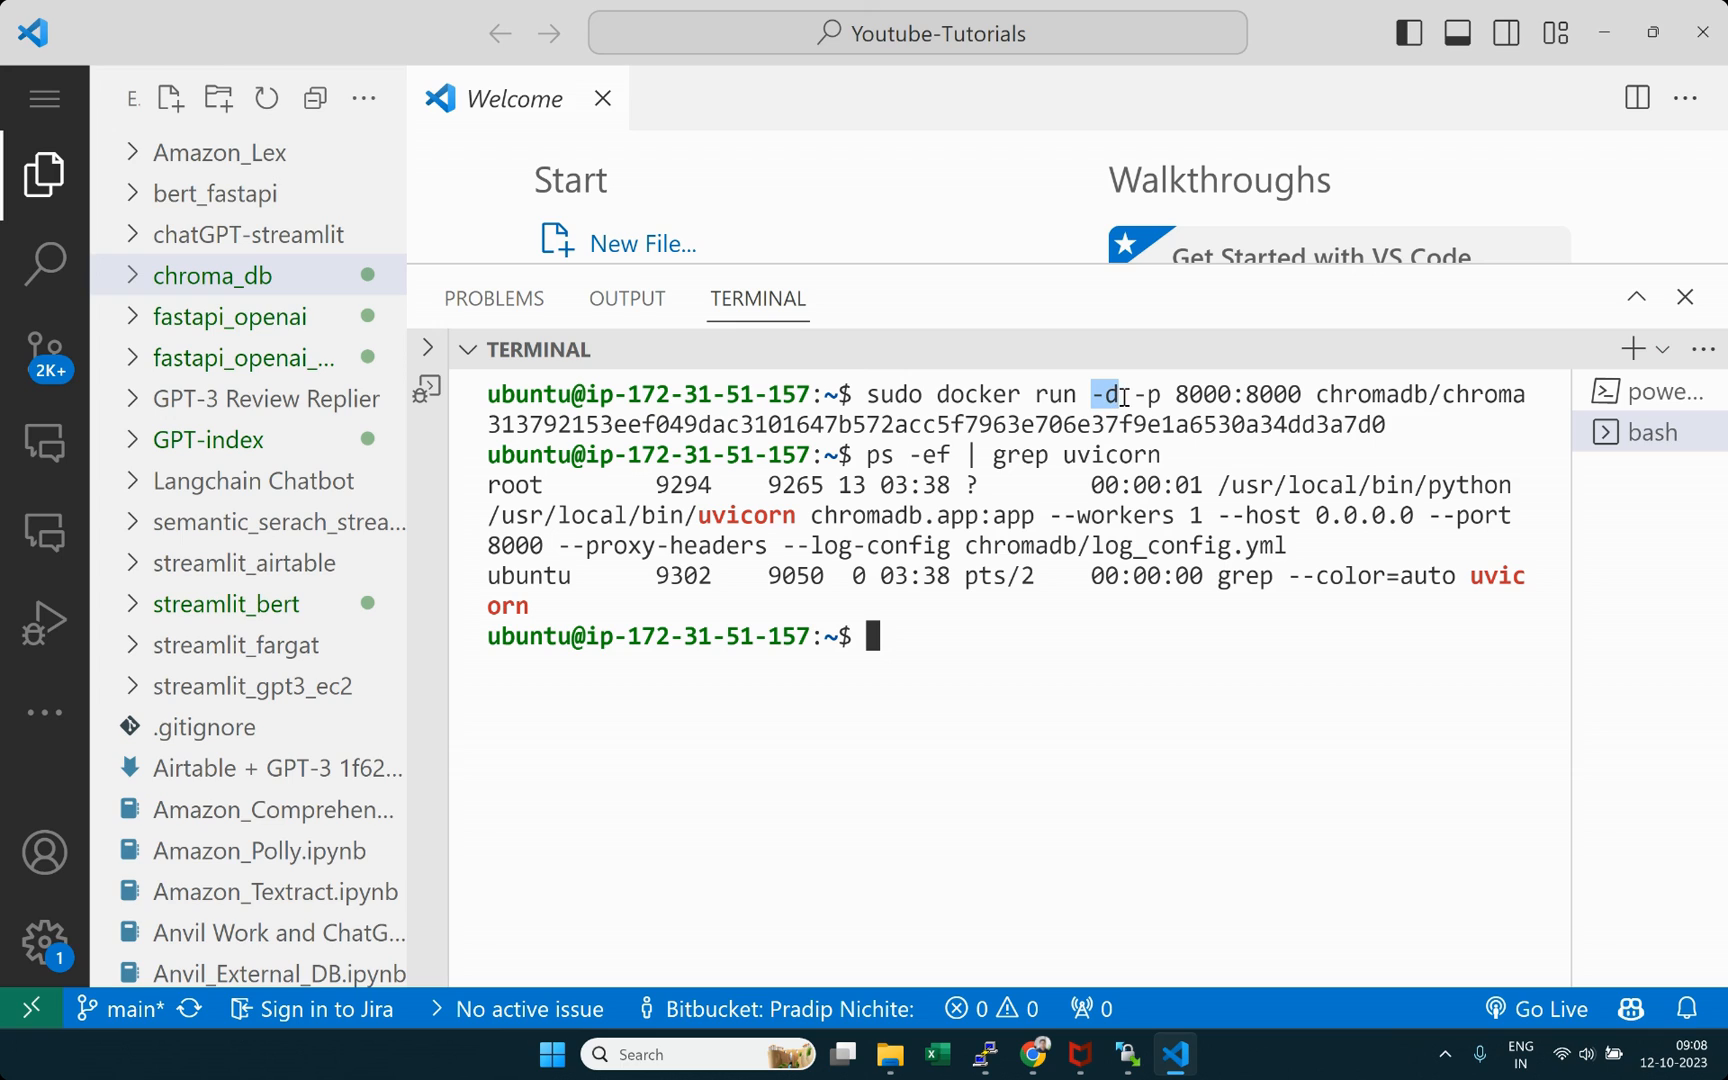
left_click(929, 670)
Step: Switch to Chrome and look through the ChatGPT conversation covering Docker installation and the .pem file warning
mouse_move(1043, 1060)
left_click(812, 930)
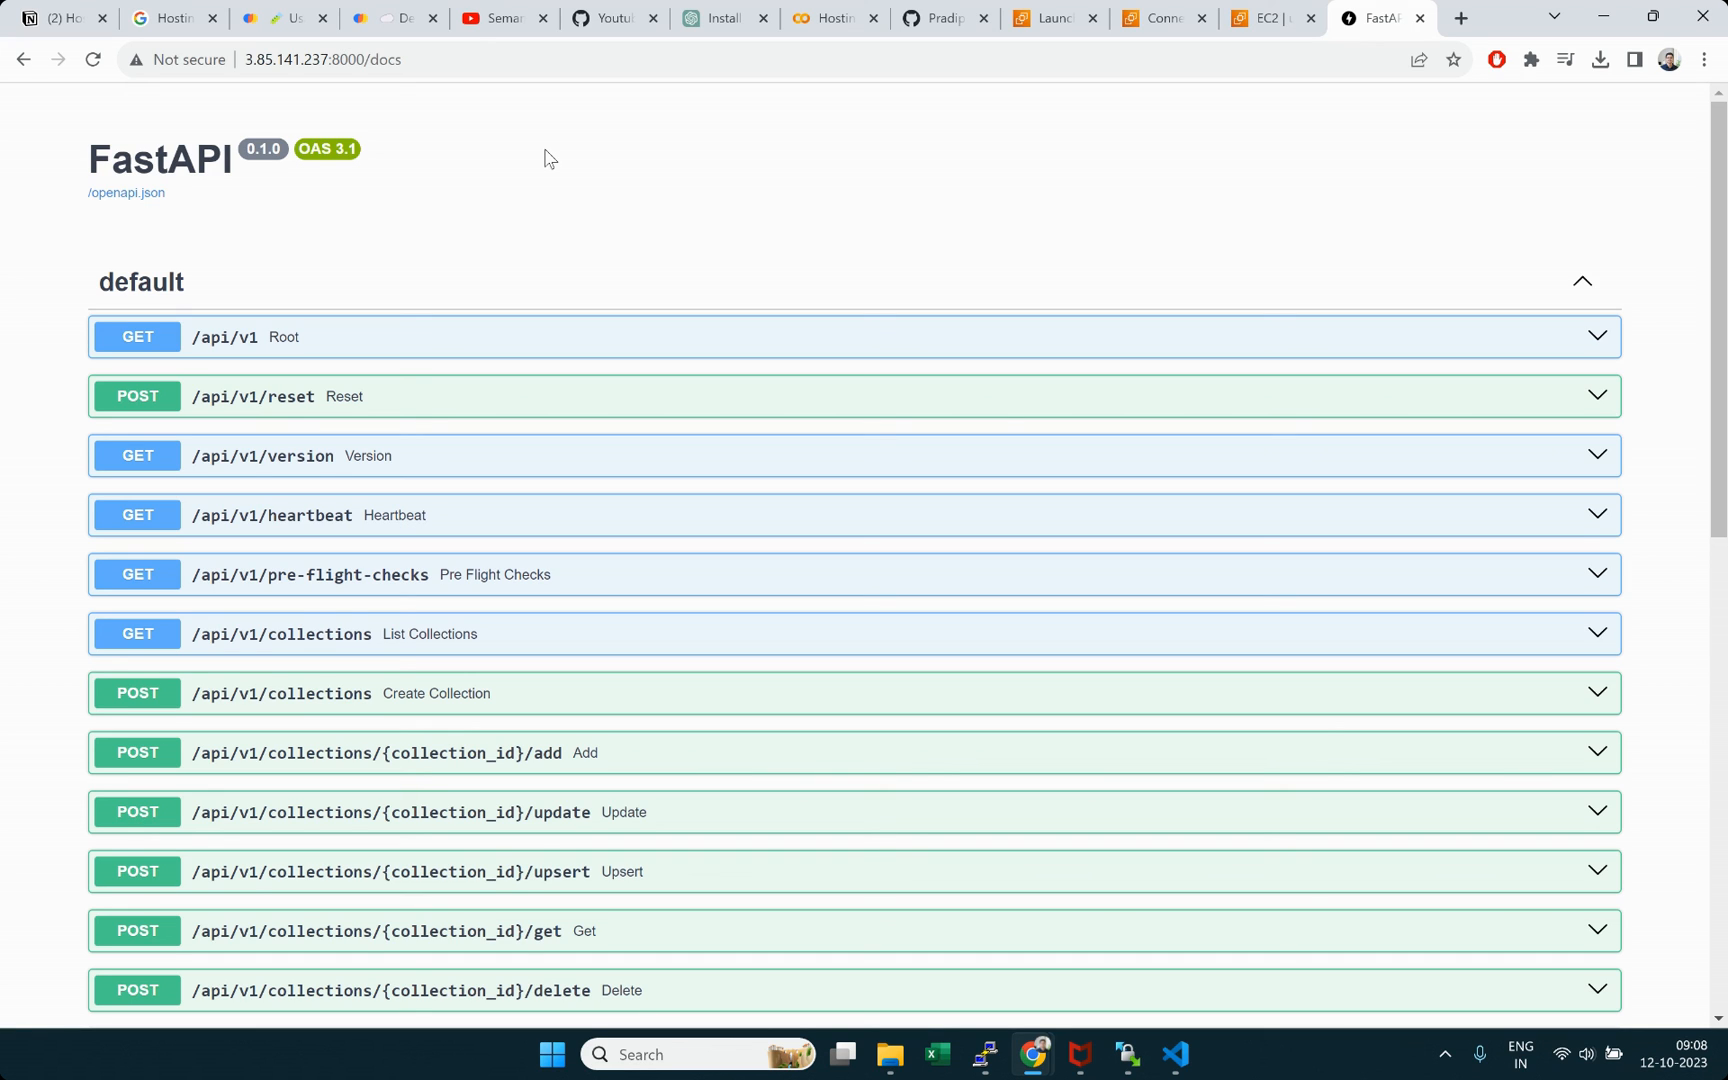
left_click(718, 18)
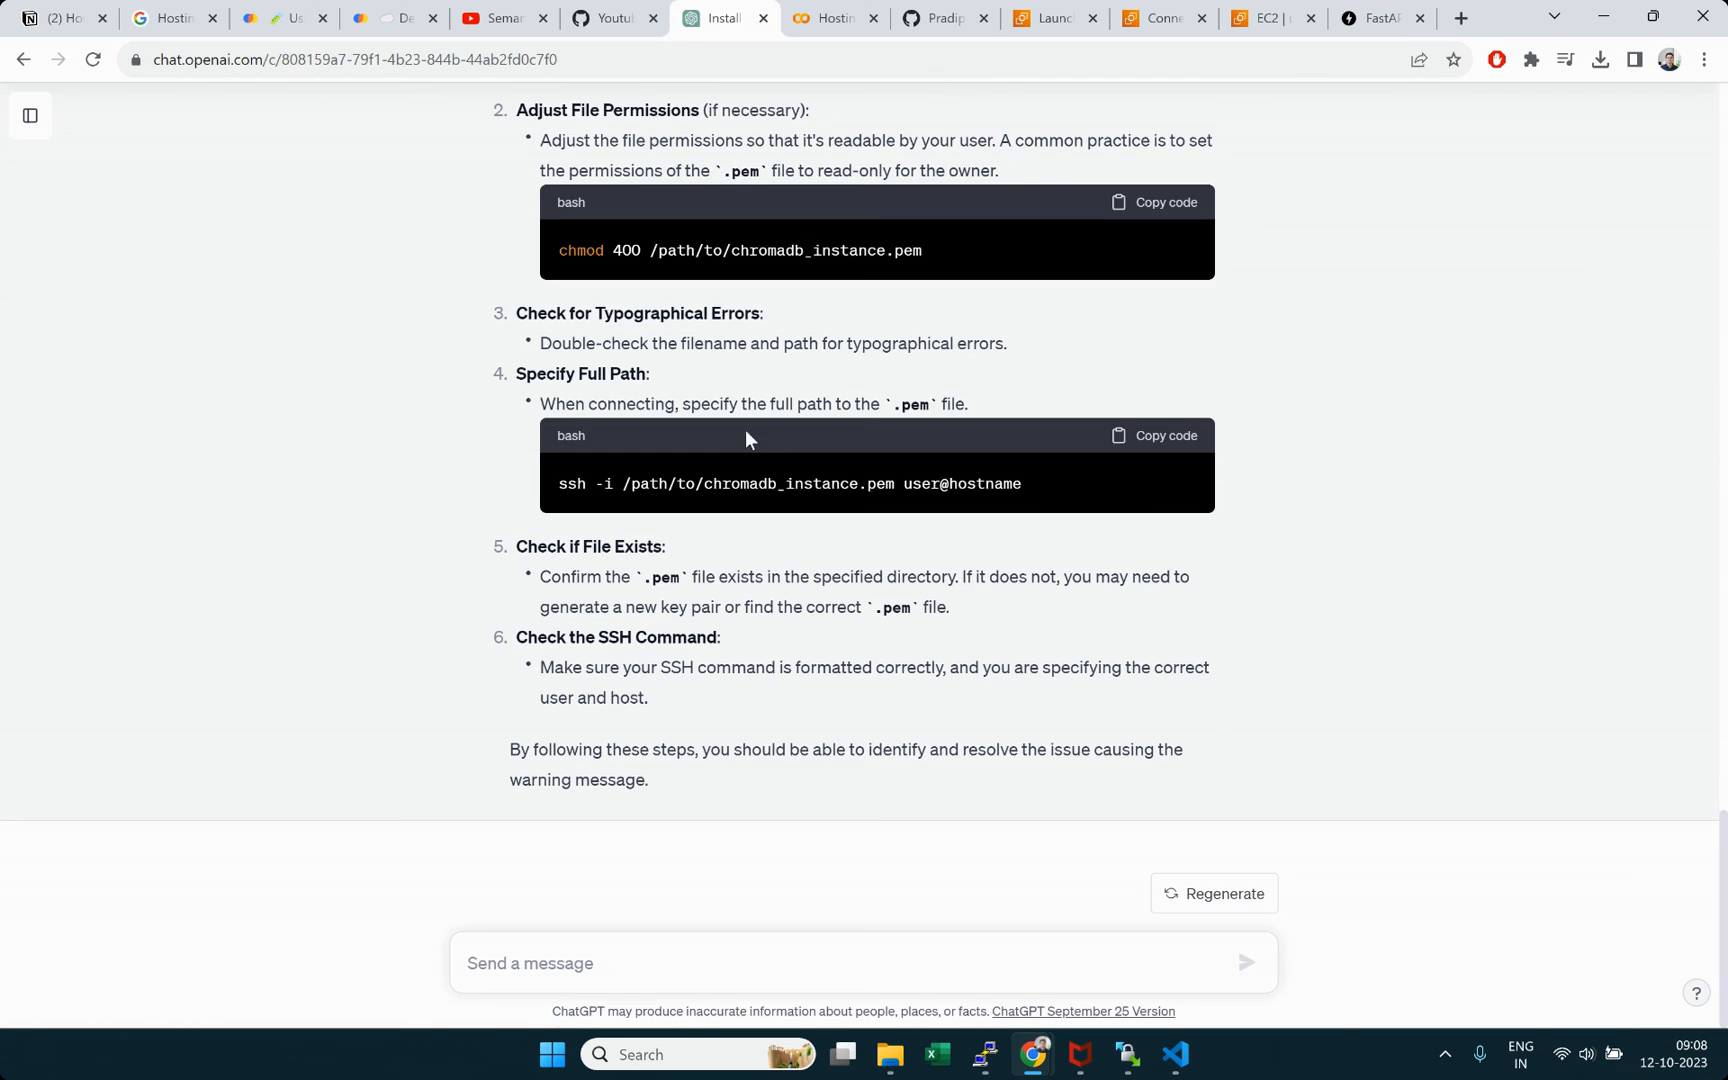
scroll(750, 470, "up", 10)
scroll(748, 503, "up", 8)
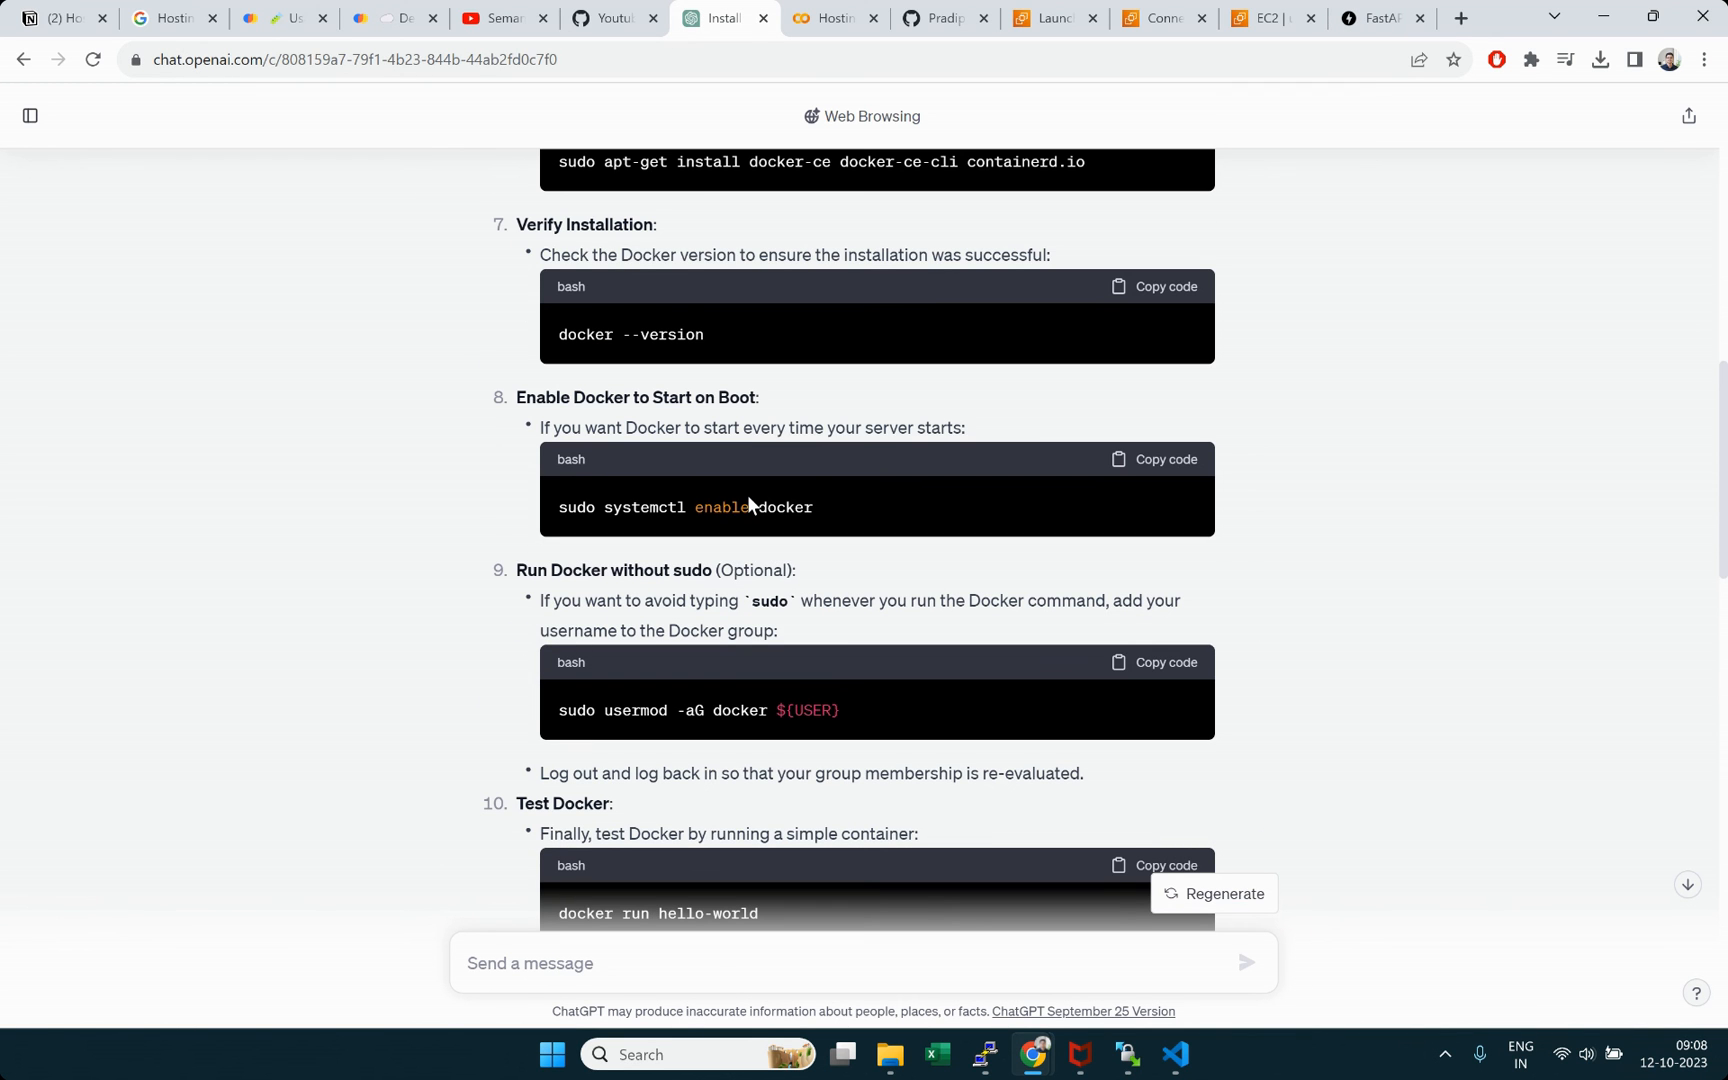
scroll(750, 504, "down", 14)
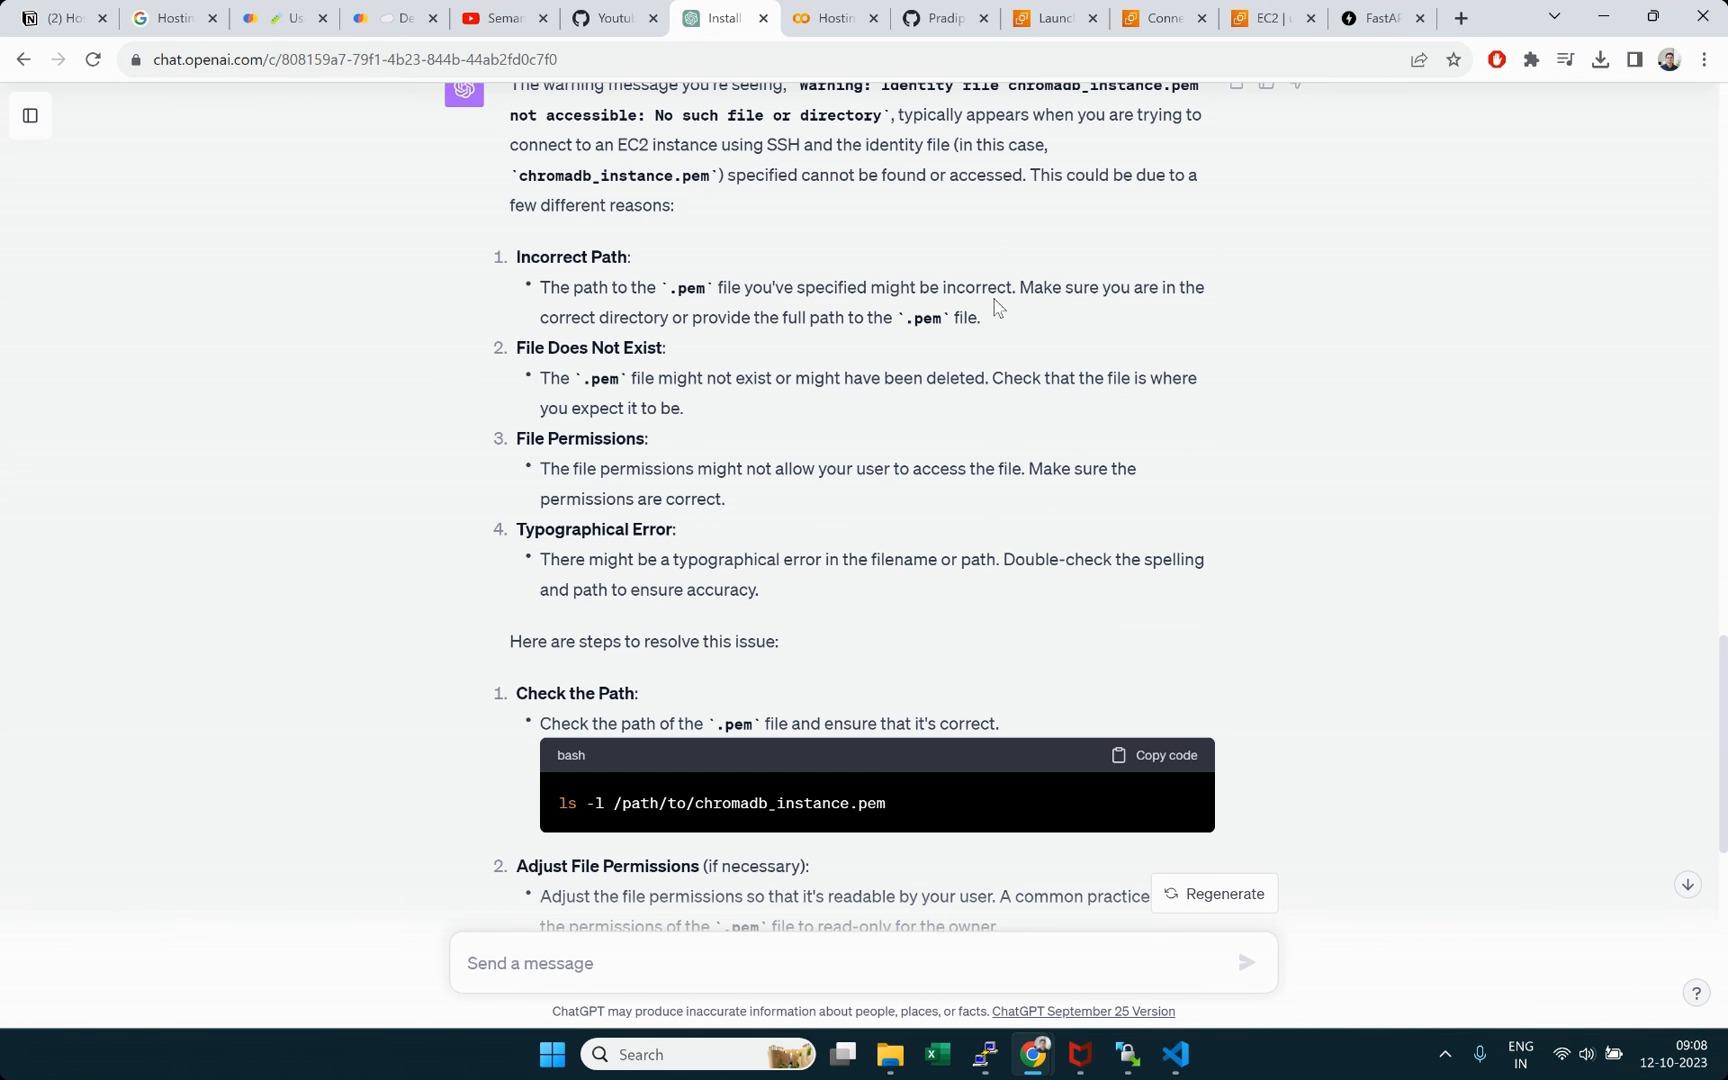